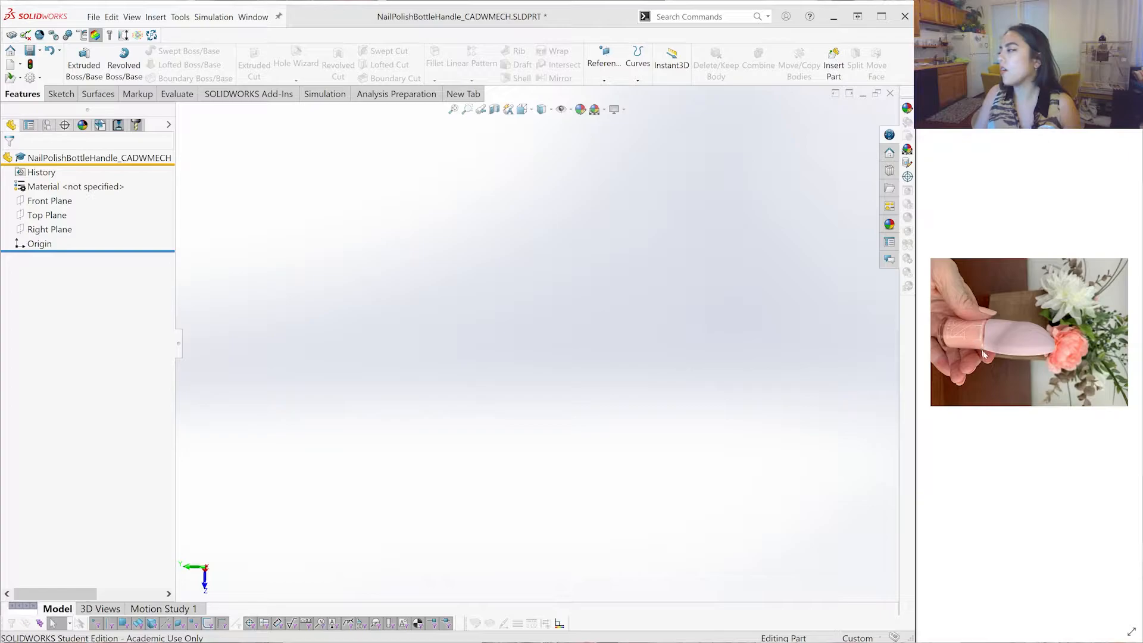
{"action": "left_click", "coordinate": [1004, 241]}
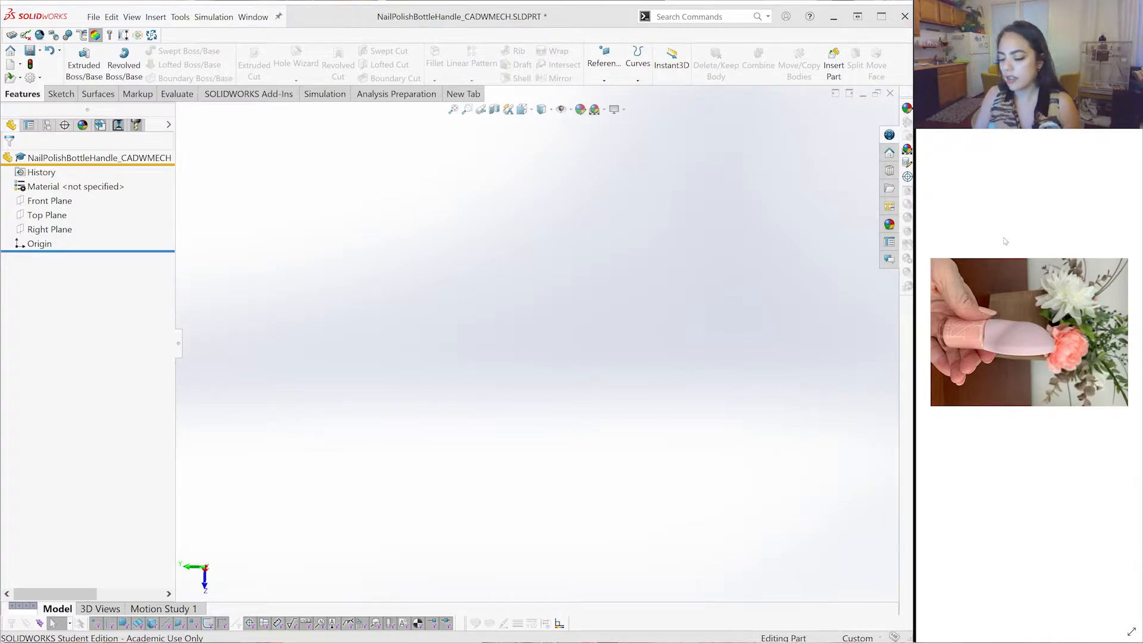
{"action": "key", "text": "Right"}
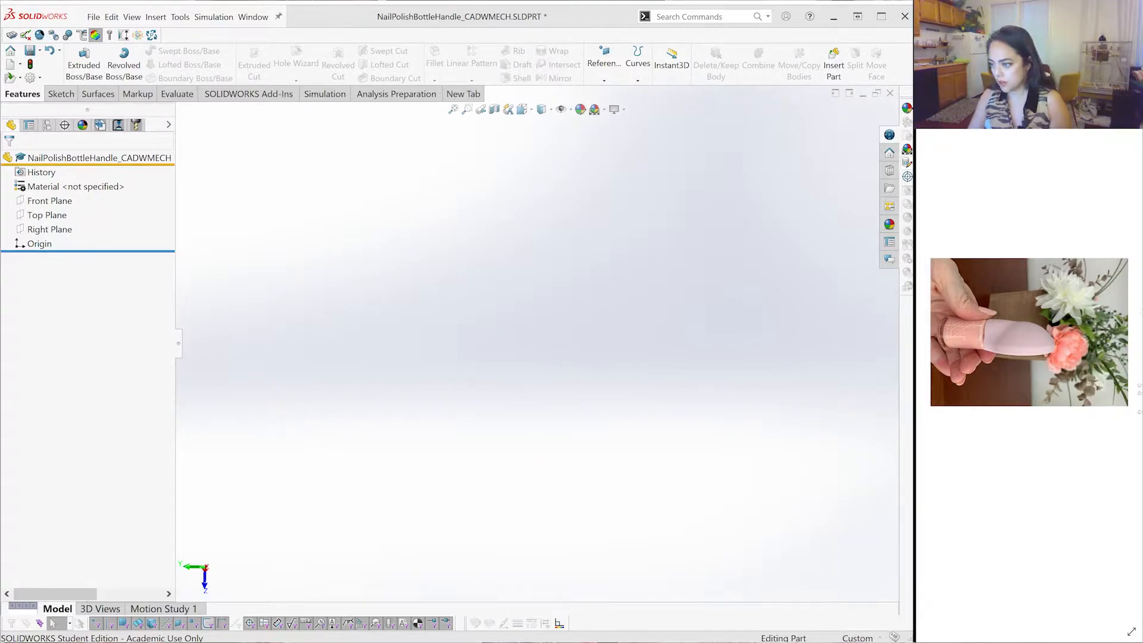
Start a new sketch on the Right Plane
{"action": "left_click", "coordinate": [41, 229]}
{"action": "left_click", "coordinate": [62, 94]}
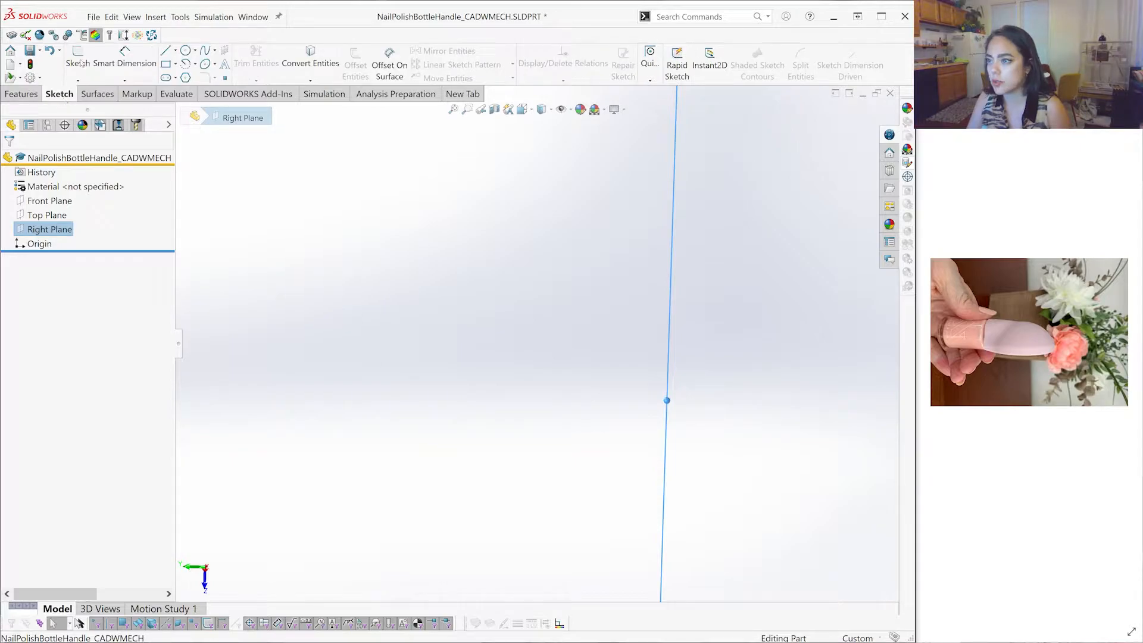
{"action": "left_click", "coordinate": [82, 63]}
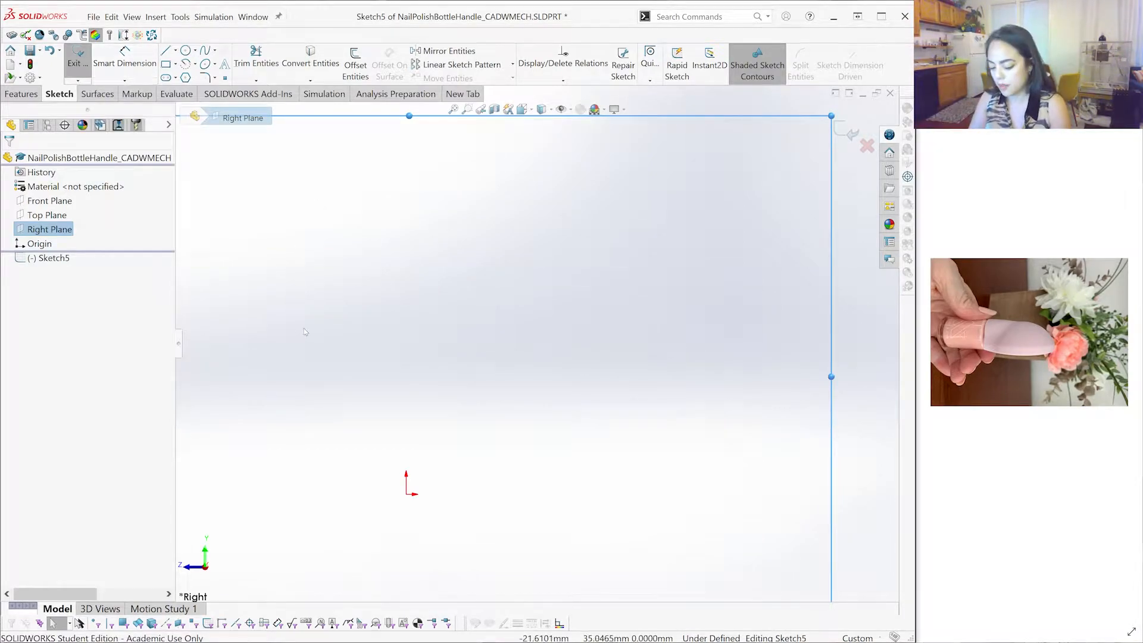
{"action": "scroll", "coordinate": [476, 508], "scroll_direction": "up", "scroll_amount": 3}
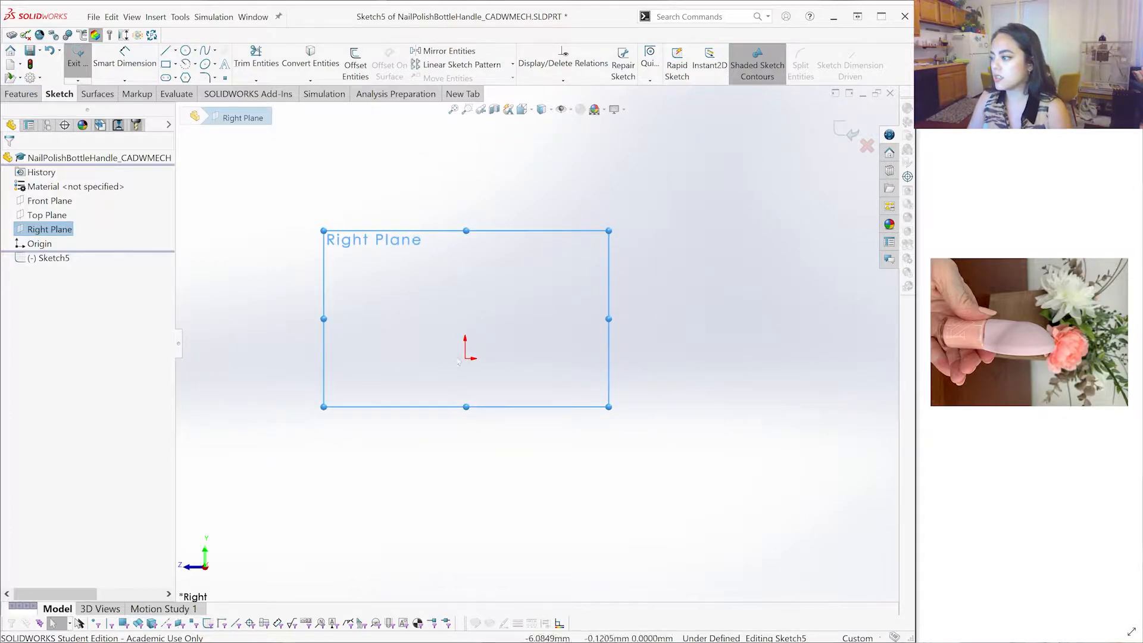
Sketch a vertical construction line about 93 mm long straight up from the origin
{"action": "key", "text": "l"}
{"action": "scroll", "coordinate": [465, 364], "scroll_direction": "down", "scroll_amount": 1}
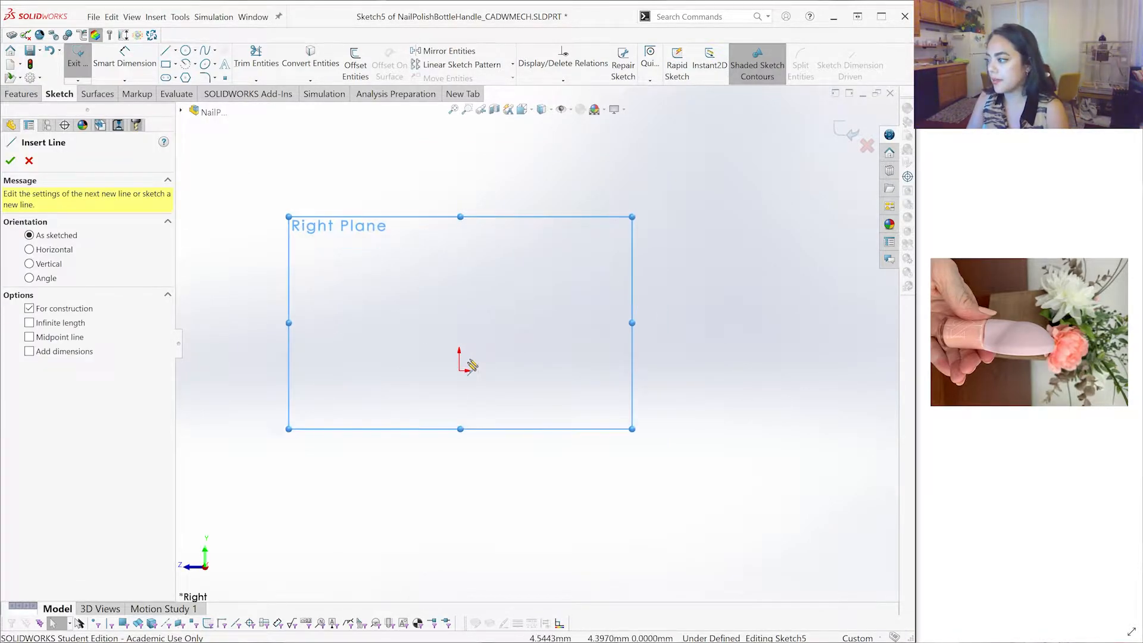
{"action": "key", "text": "Escape"}
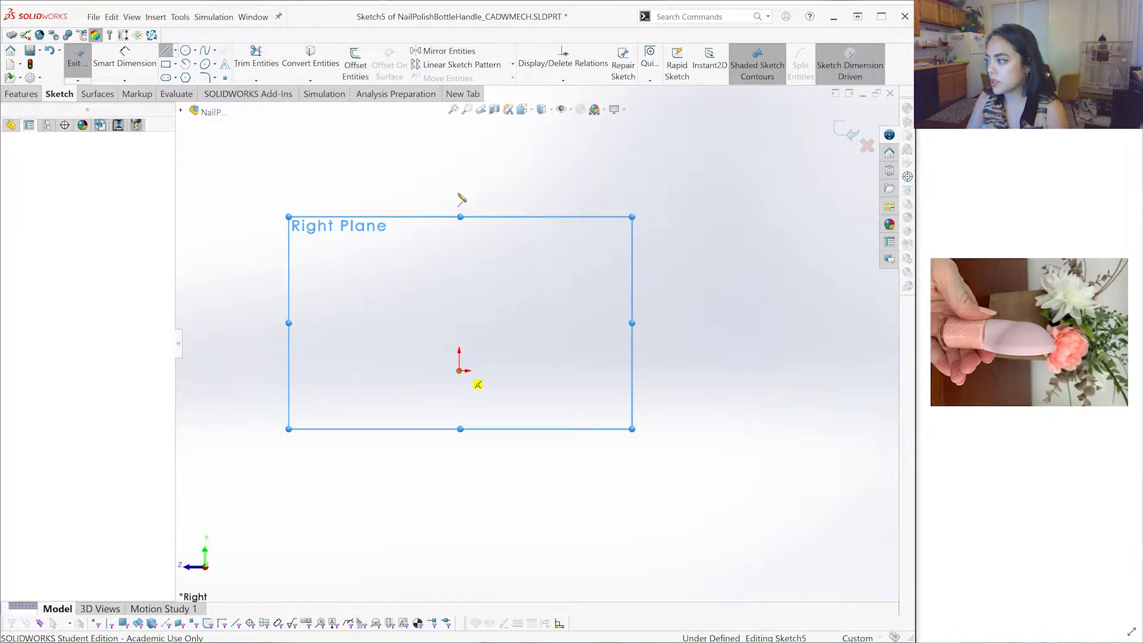
{"action": "left_click", "coordinate": [459, 192]}
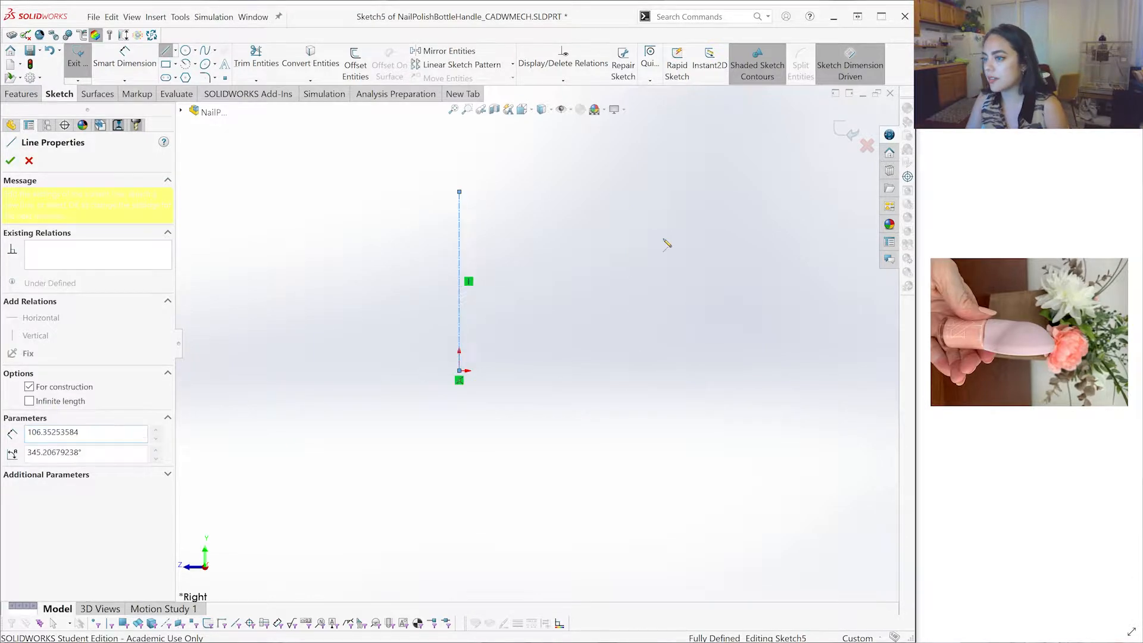
{"action": "key", "text": "Escape"}
{"action": "key", "text": "Escape"}
Make the vertical construction line infinite in length and coincident with the origin
{"action": "left_click", "coordinate": [422, 268]}
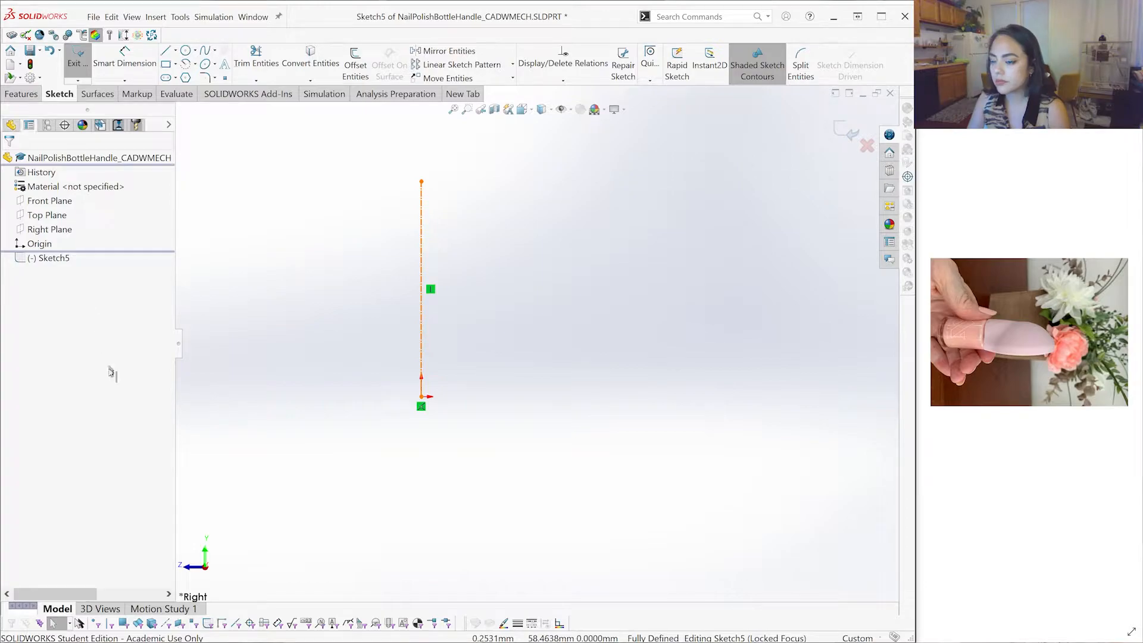
{"action": "left_click", "coordinate": [60, 349]}
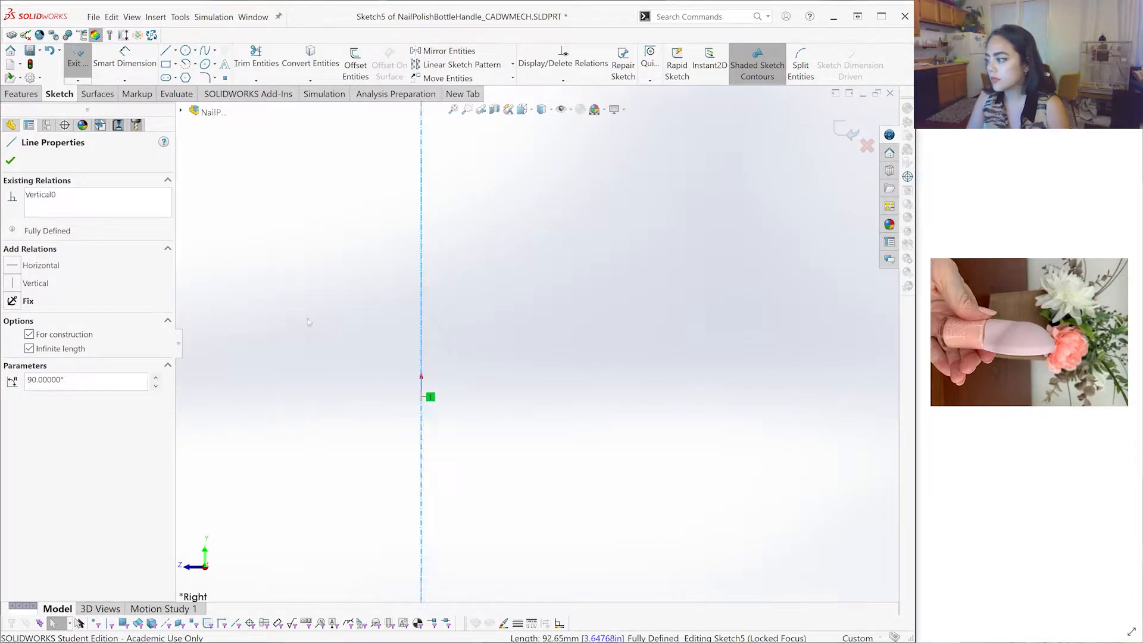
{"action": "left_click", "coordinate": [290, 338]}
{"action": "left_click_drag", "start_coordinate": [422, 397], "coordinate": [376, 393]}
{"action": "left_click", "coordinate": [374, 390]}
{"action": "left_click", "coordinate": [372, 406], "text": "ctrl"}
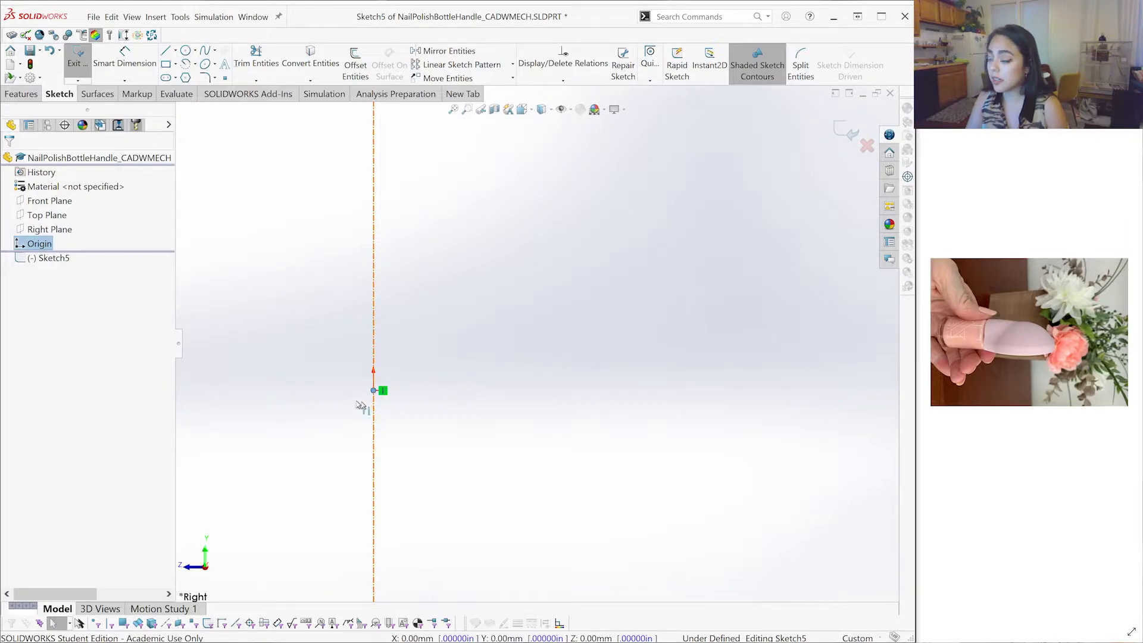
{"action": "left_click", "coordinate": [36, 317]}
{"action": "left_click", "coordinate": [10, 161]}
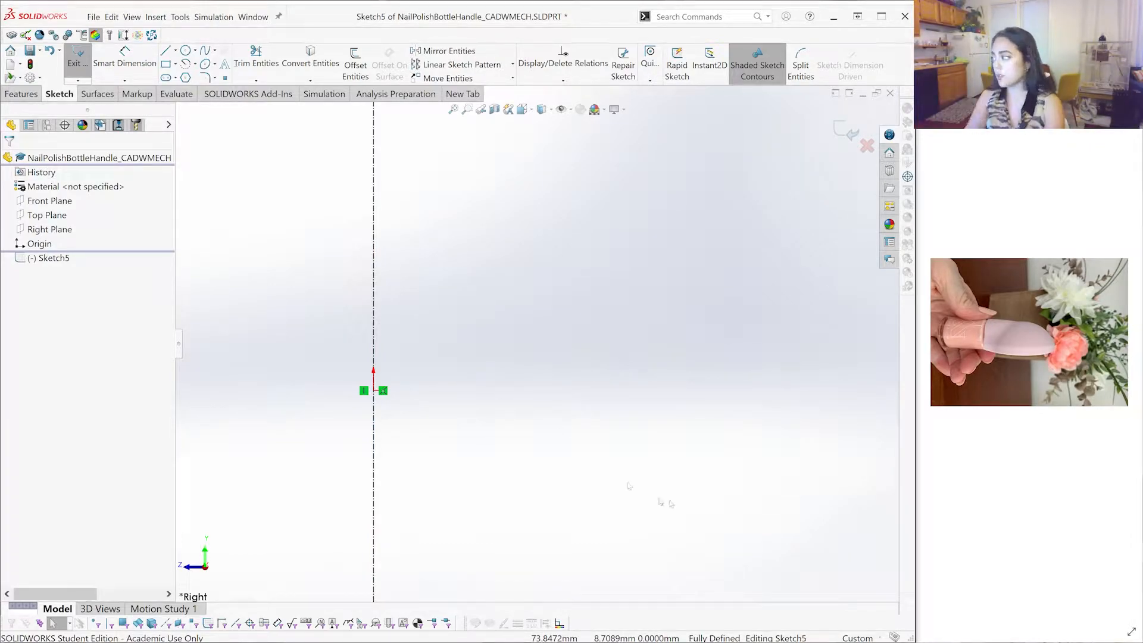
{"action": "key", "text": "l"}
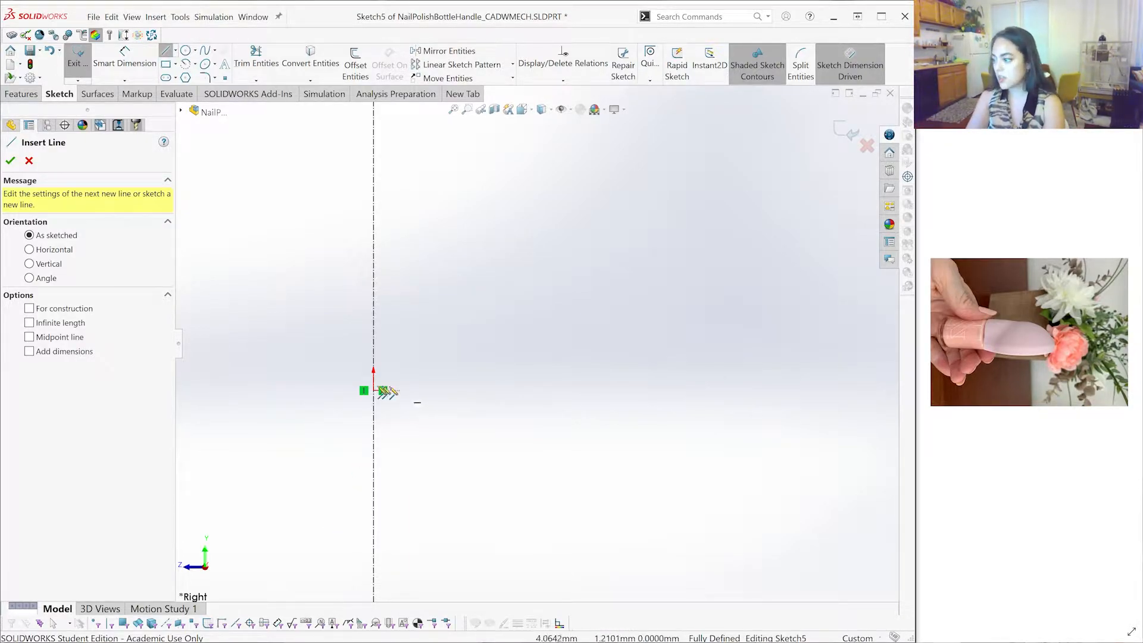
{"action": "key", "text": "Escape"}
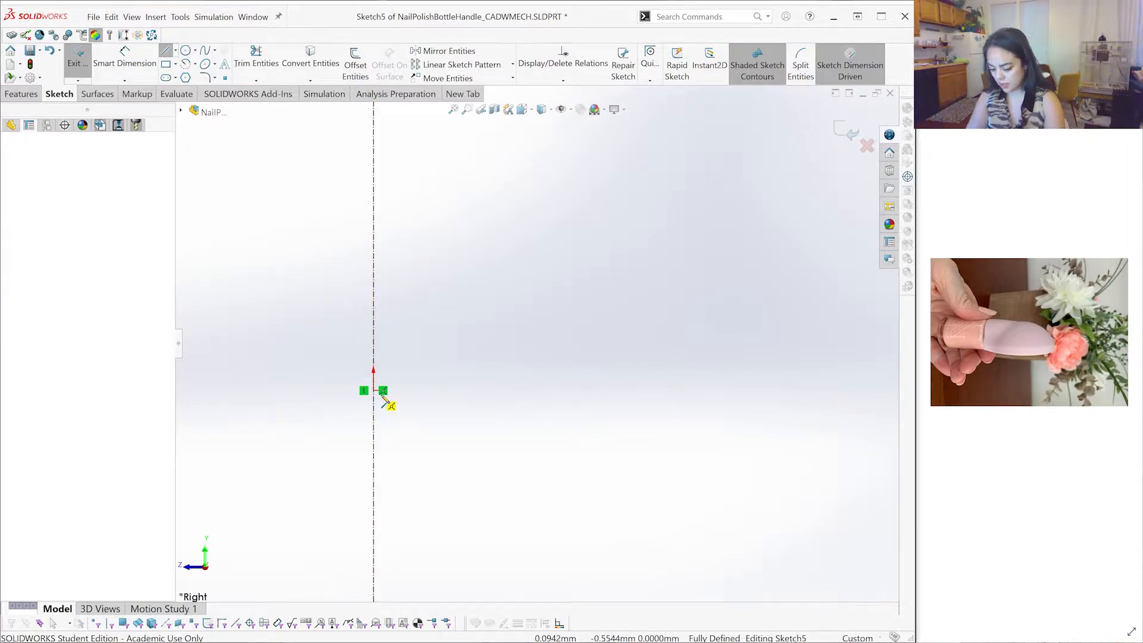
{"action": "key", "text": "Escape"}
{"action": "key", "text": "Escape"}
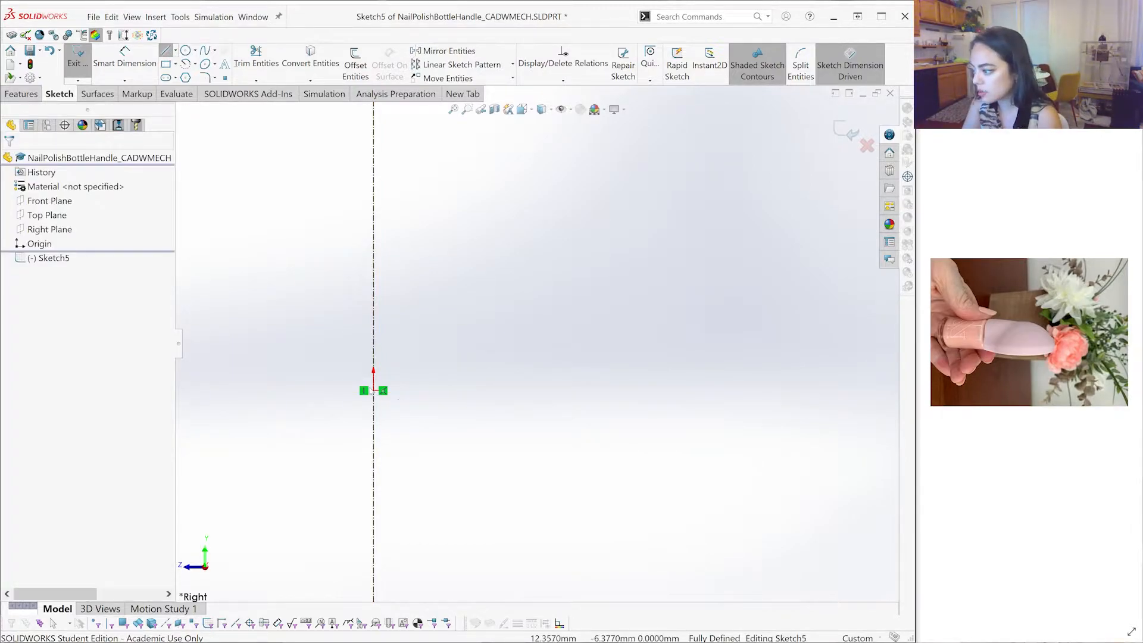
Sketch the inner profile: a base line about 14 mm from the origin, an inward-leaning side, and a top line about 12 mm back to the centreline
{"action": "key", "text": "l"}
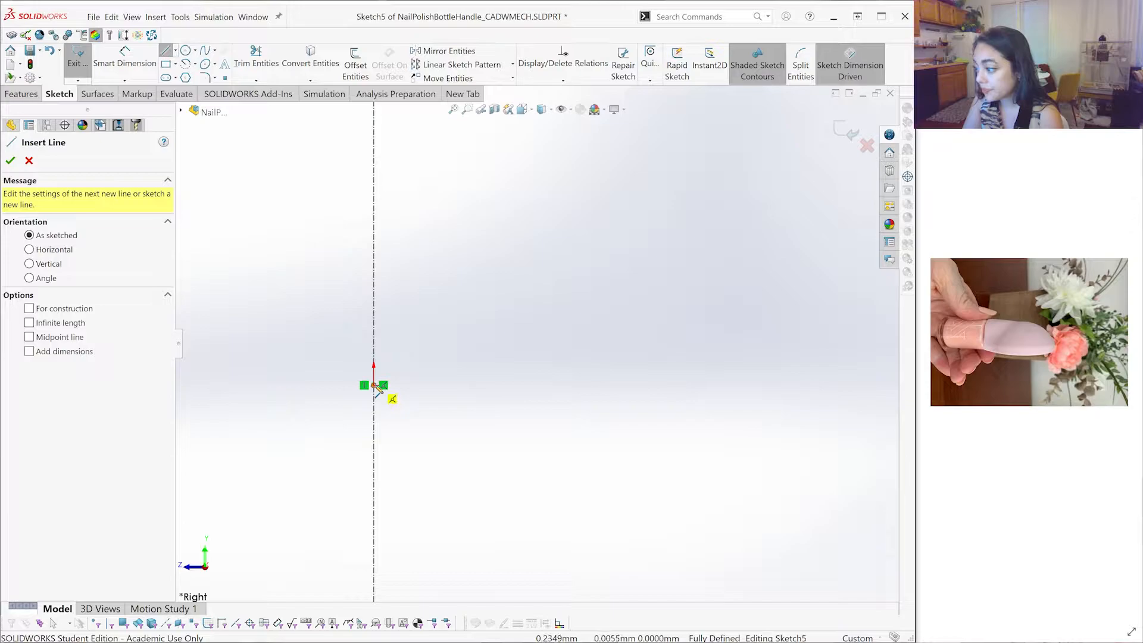
{"action": "left_click", "coordinate": [376, 386]}
{"action": "left_click", "coordinate": [434, 387]}
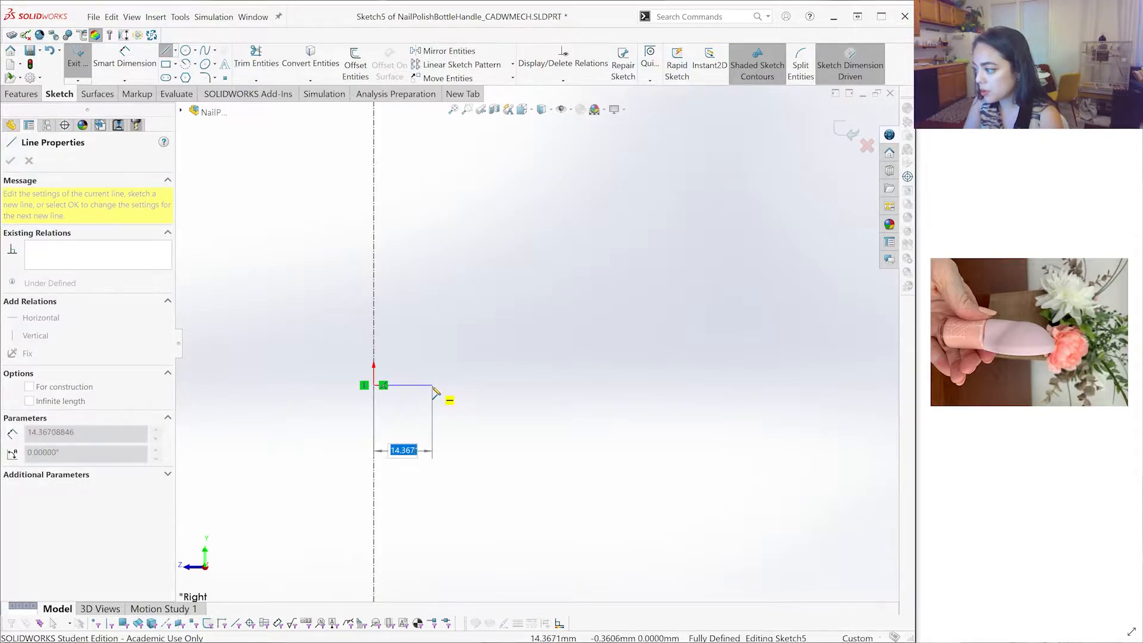
{"action": "left_click", "coordinate": [422, 254]}
{"action": "left_click", "coordinate": [374, 255]}
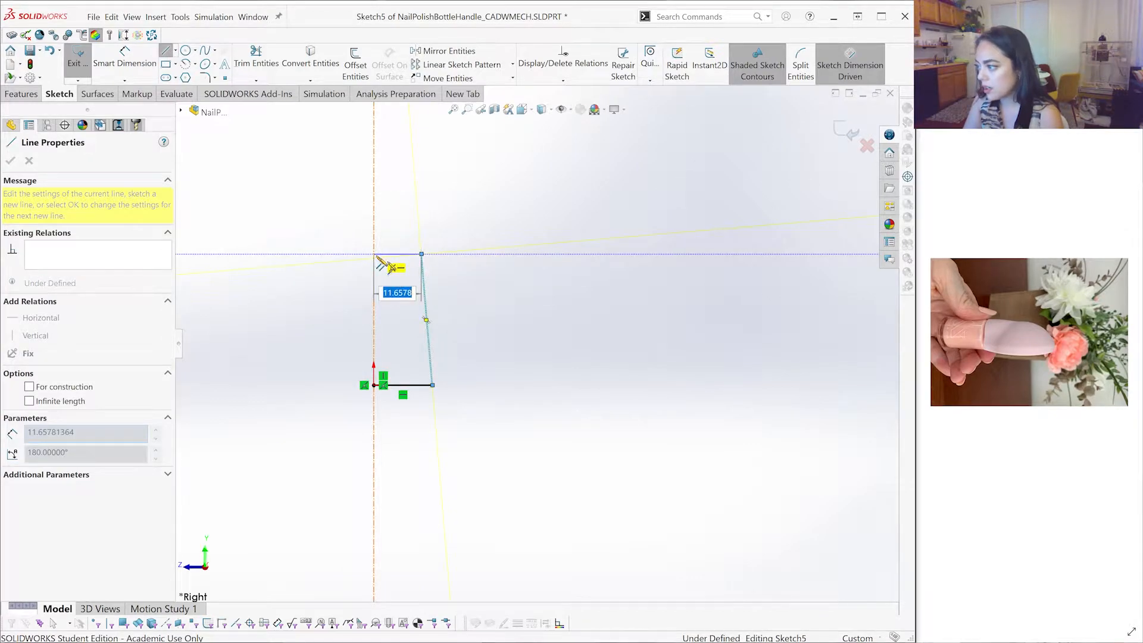
{"action": "key", "text": "Escape"}
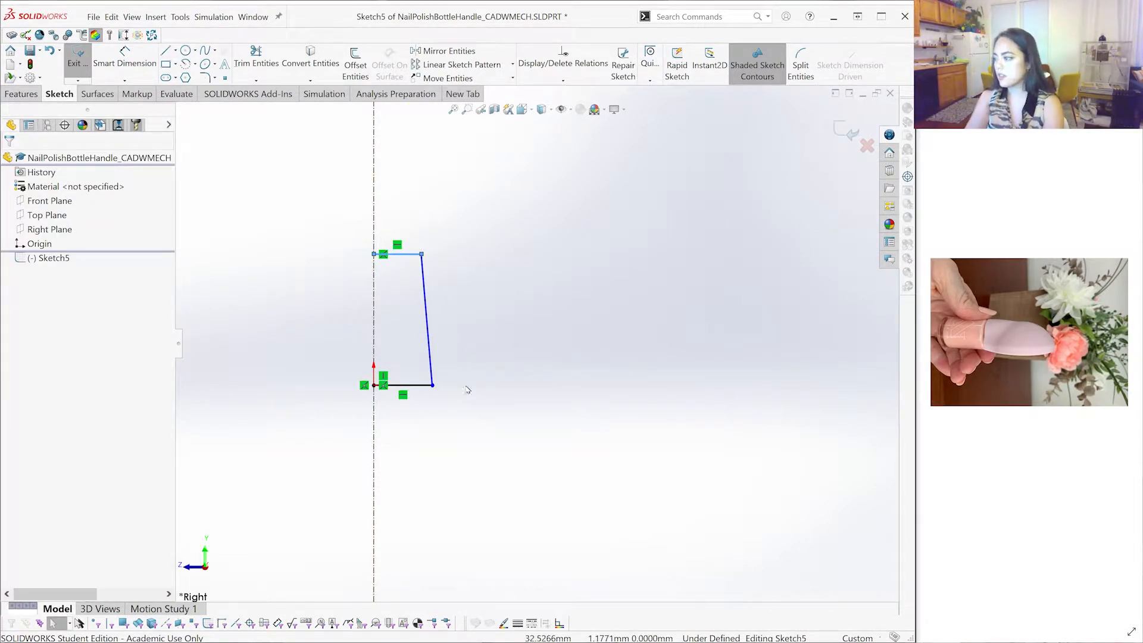
Sketch a second leaning side about 41 mm long outside the inner profile, with a horizontal top line about 14 mm to the centreline
{"action": "key", "text": "l"}
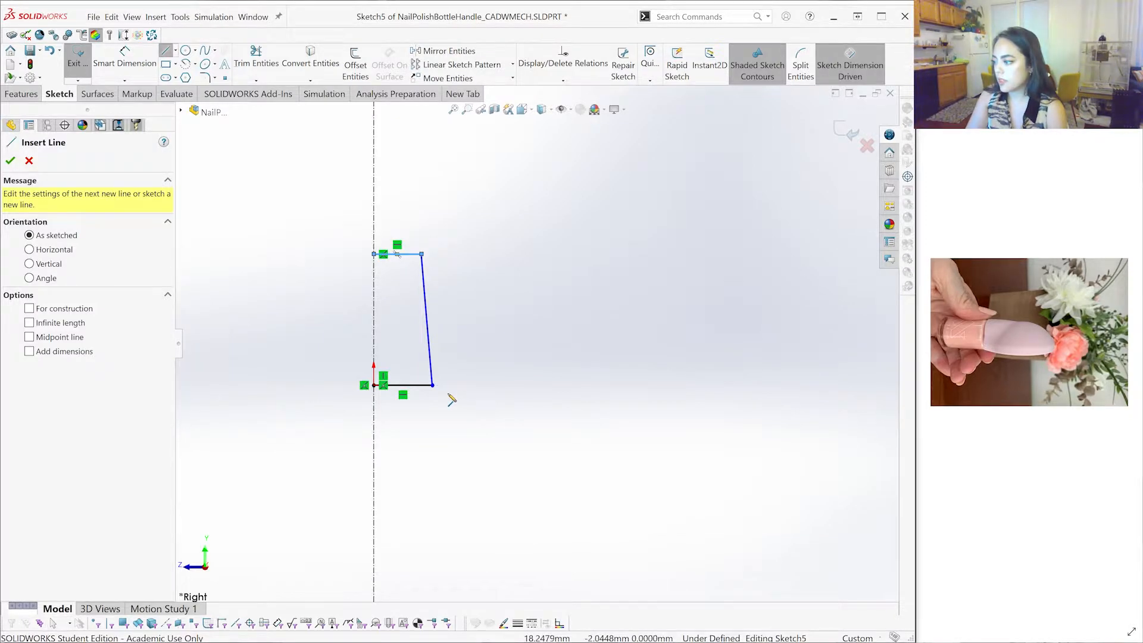
{"action": "left_click", "coordinate": [429, 238]}
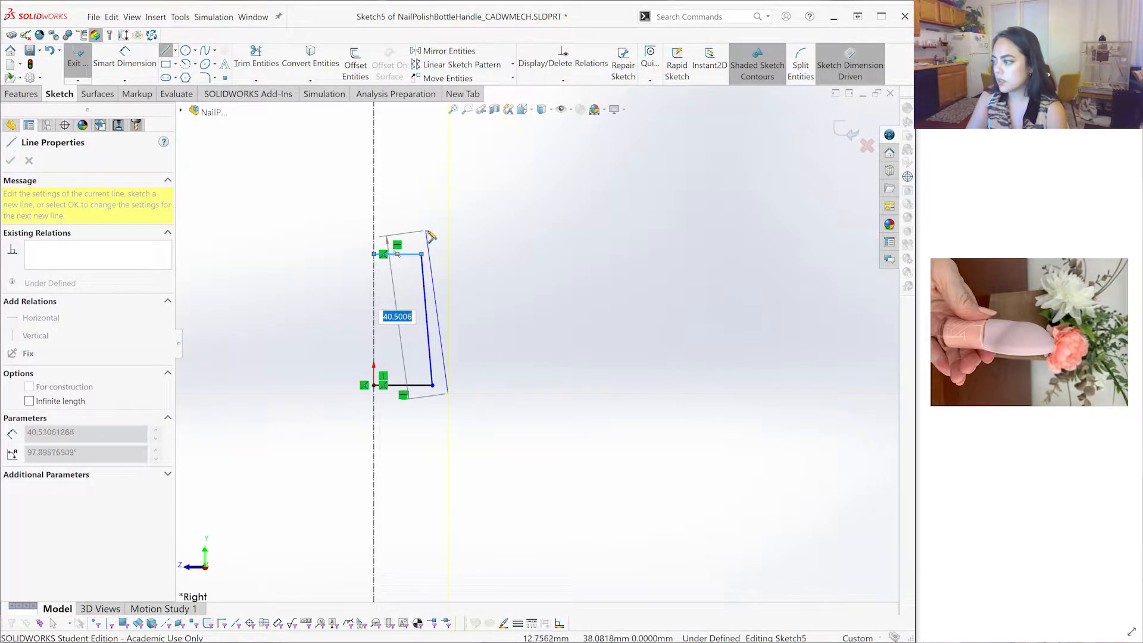
{"action": "left_click", "coordinate": [430, 232]}
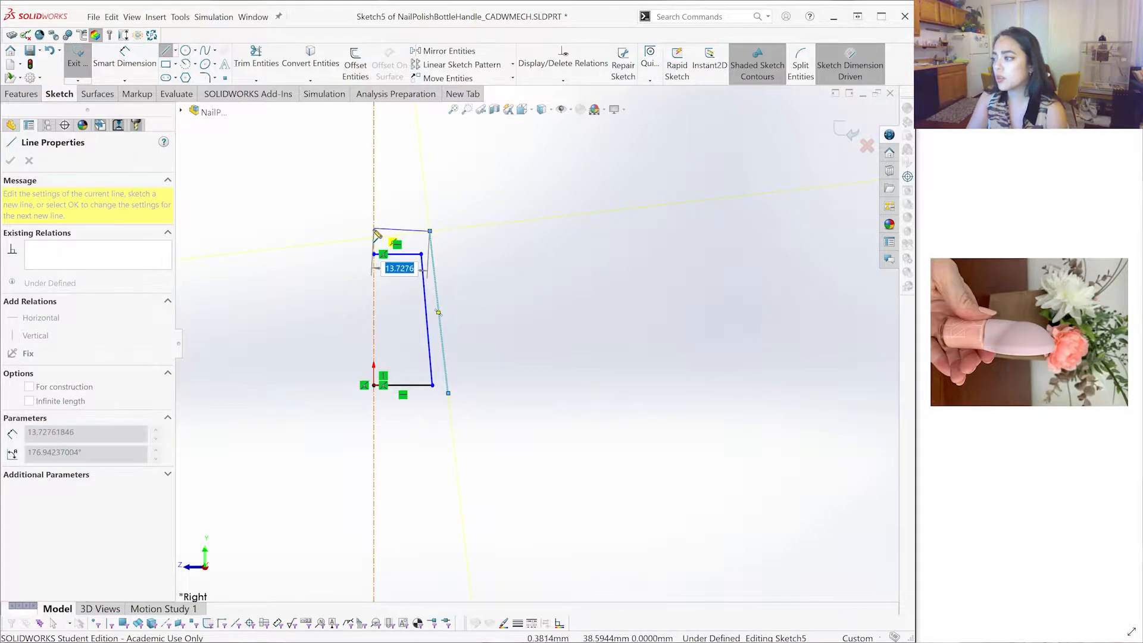
{"action": "left_click", "coordinate": [374, 232]}
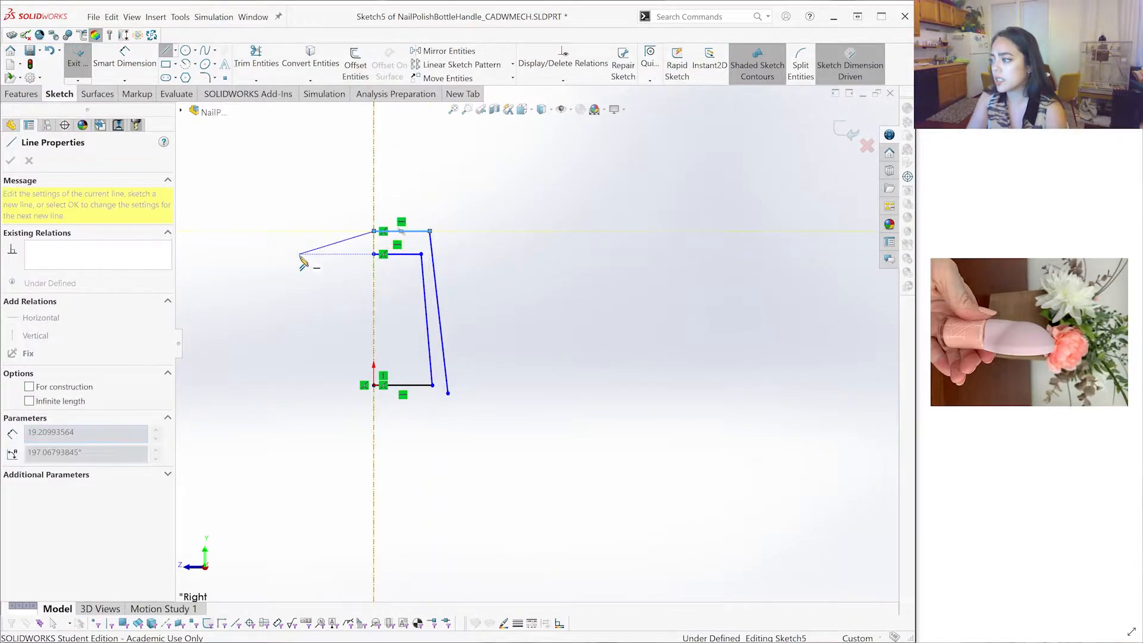
{"action": "double_click", "coordinate": [303, 281]}
{"action": "key", "text": "ctrl+z"}
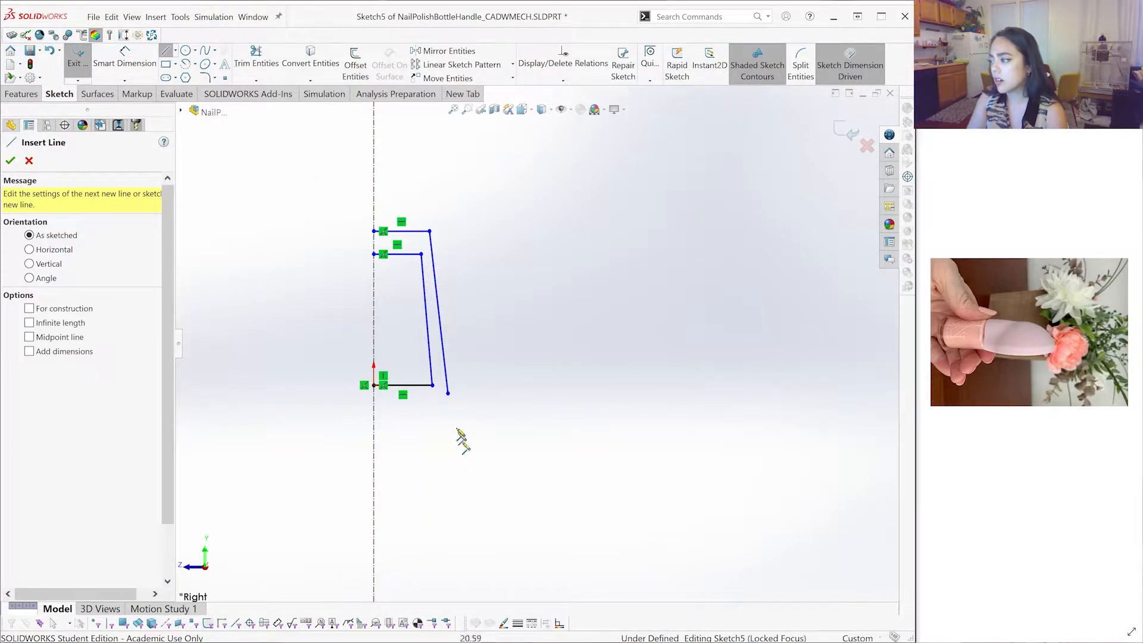
Extend the outer leaning side's lower end with a short outward horizontal line, followed by a vertical line about 47 mm up
{"action": "left_click", "coordinate": [448, 393]}
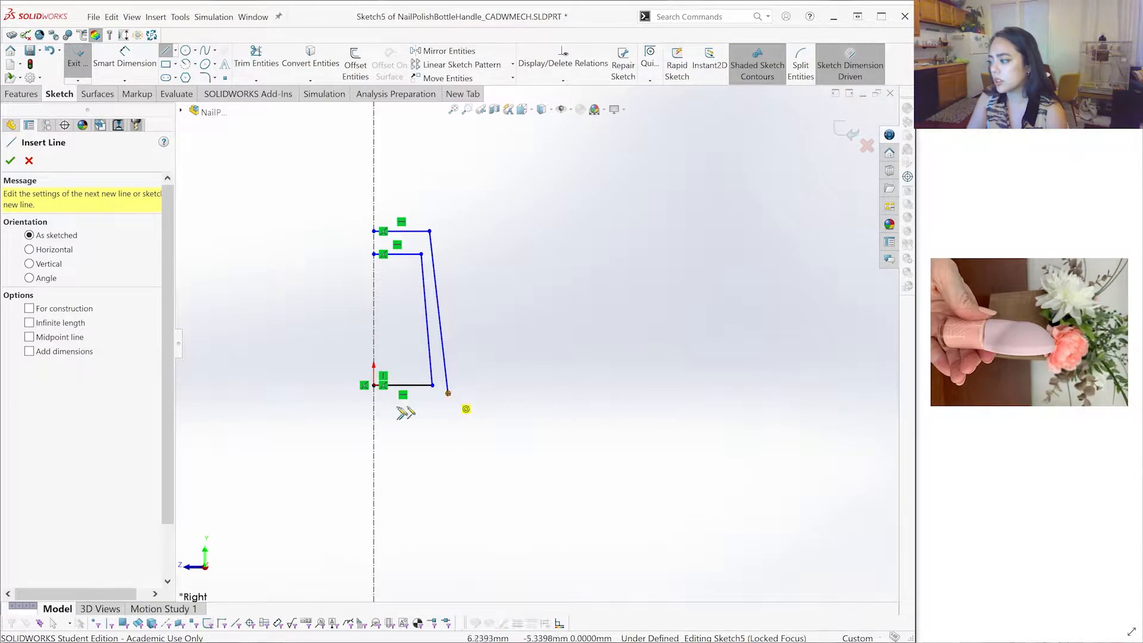
{"action": "left_click", "coordinate": [448, 393]}
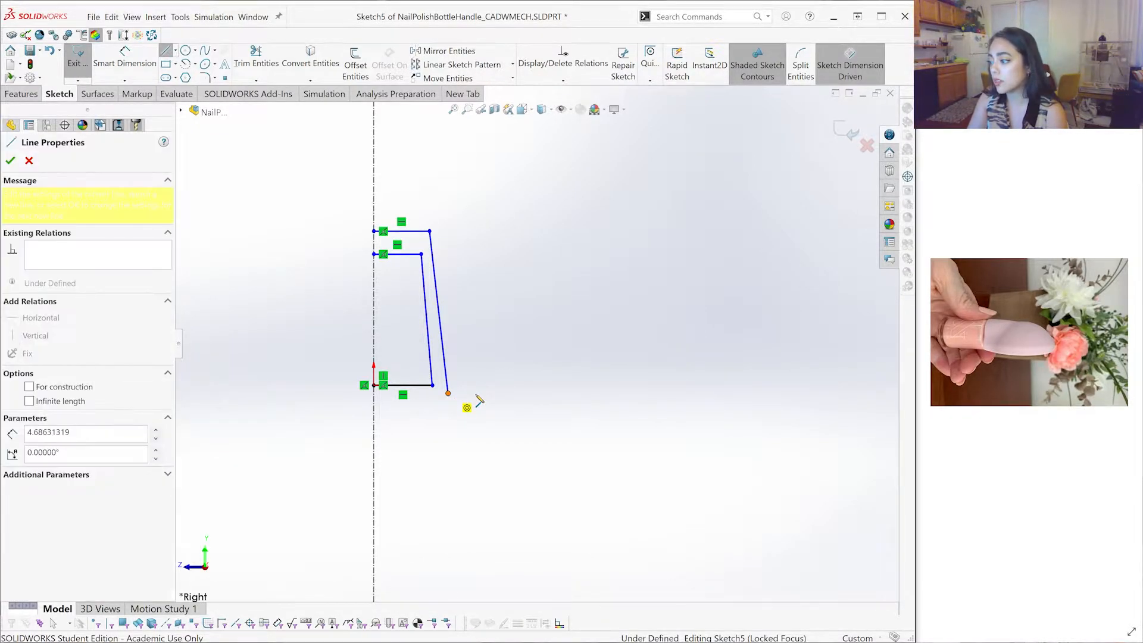
{"action": "left_click", "coordinate": [472, 393]}
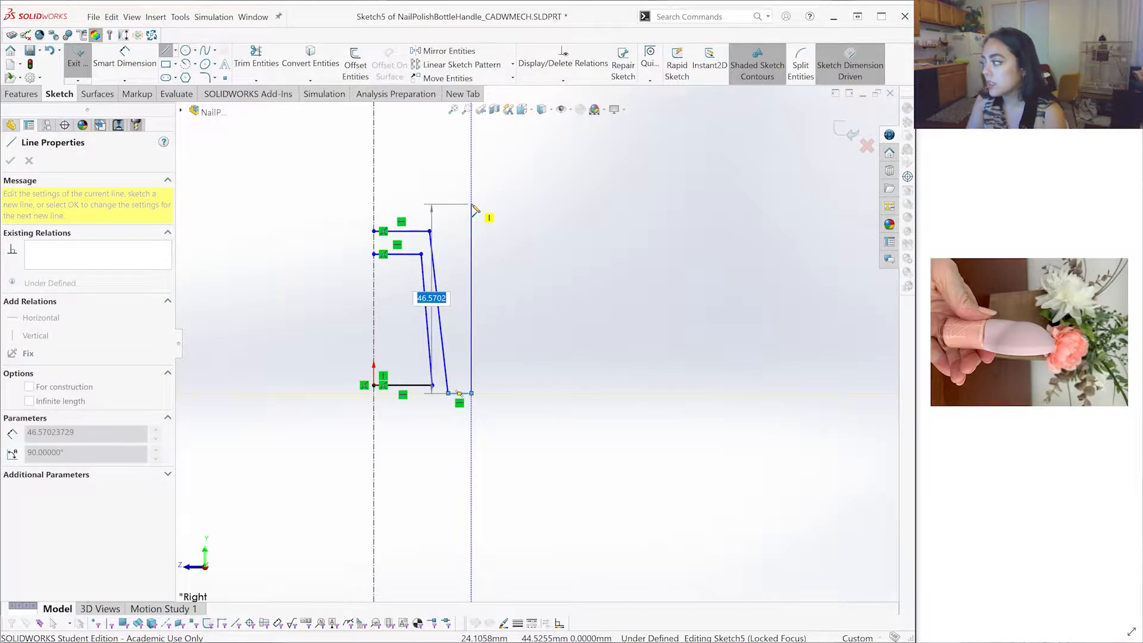
{"action": "left_click", "coordinate": [473, 203]}
{"action": "key", "text": "Escape"}
{"action": "key", "text": "Escape"}
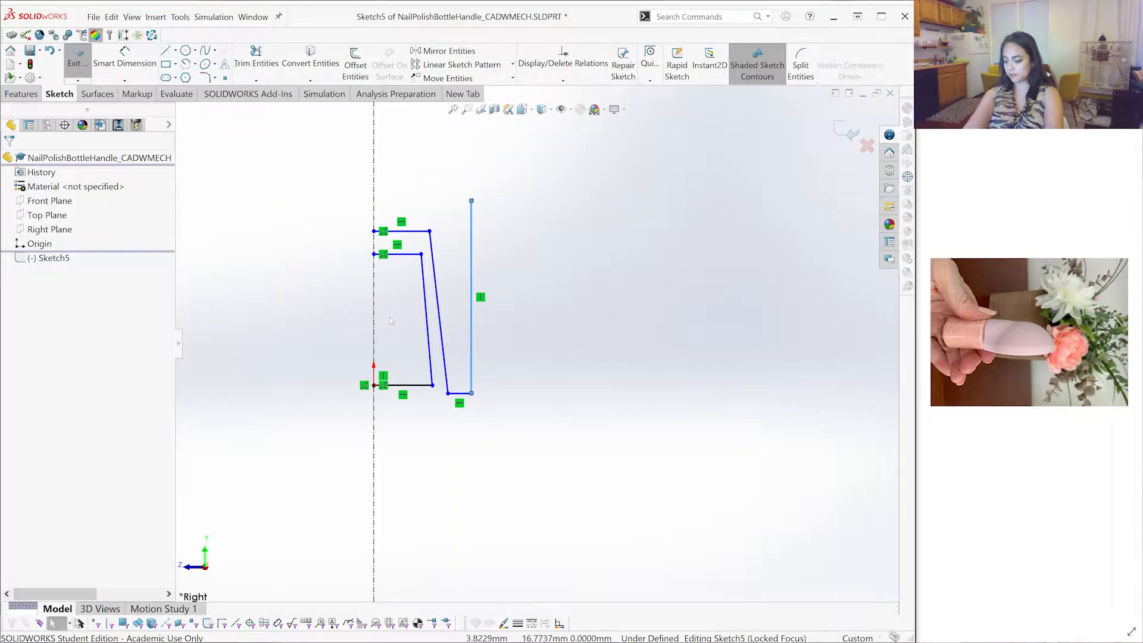
Sketch a horizontal construction line about 24 mm long from the outer vertical line's upper end to the centreline
{"action": "key", "text": "l"}
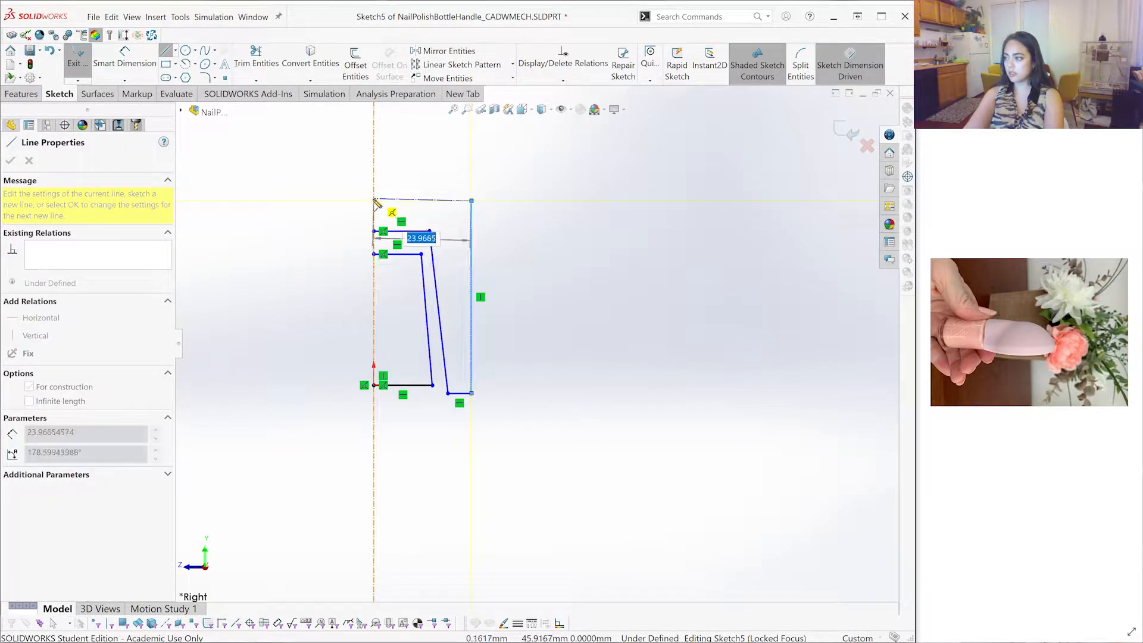
{"action": "left_click", "coordinate": [375, 201]}
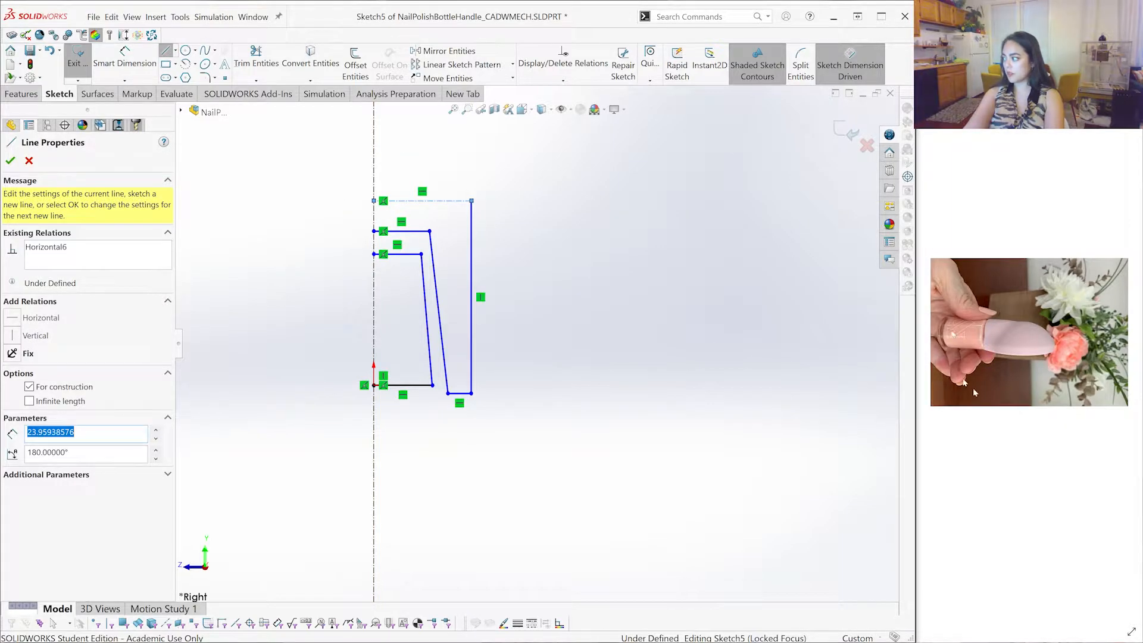
{"action": "key", "text": "Escape"}
{"action": "key", "text": "Escape"}
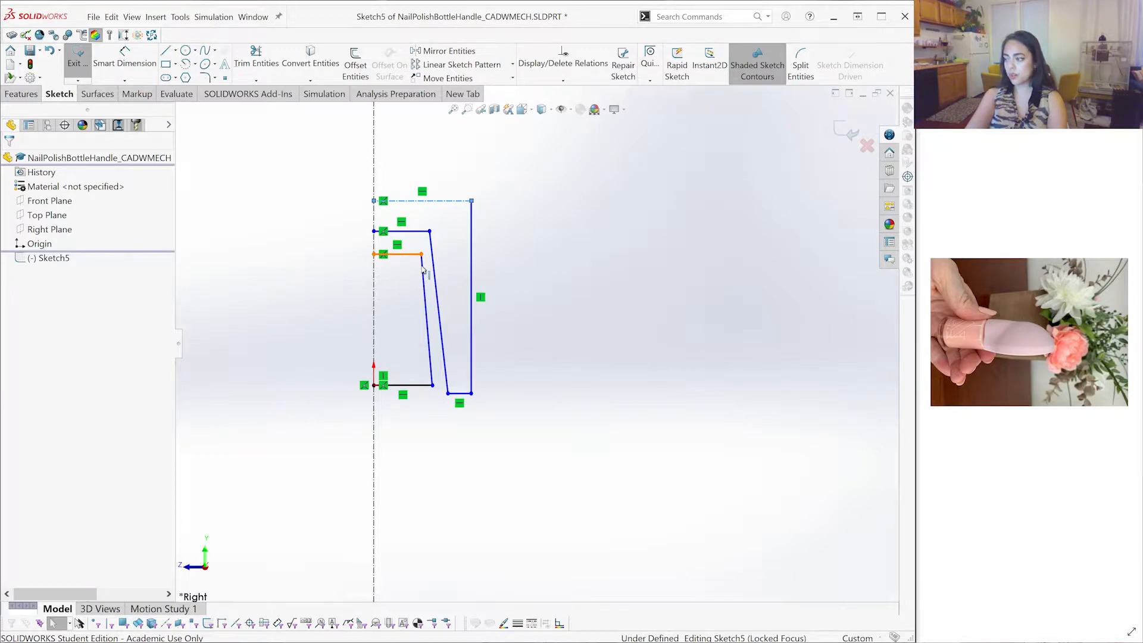
Change the sketch color of the inner profile's three lines to bright green
{"action": "left_click", "coordinate": [423, 268]}
{"action": "left_click", "coordinate": [426, 315], "text": "ctrl"}
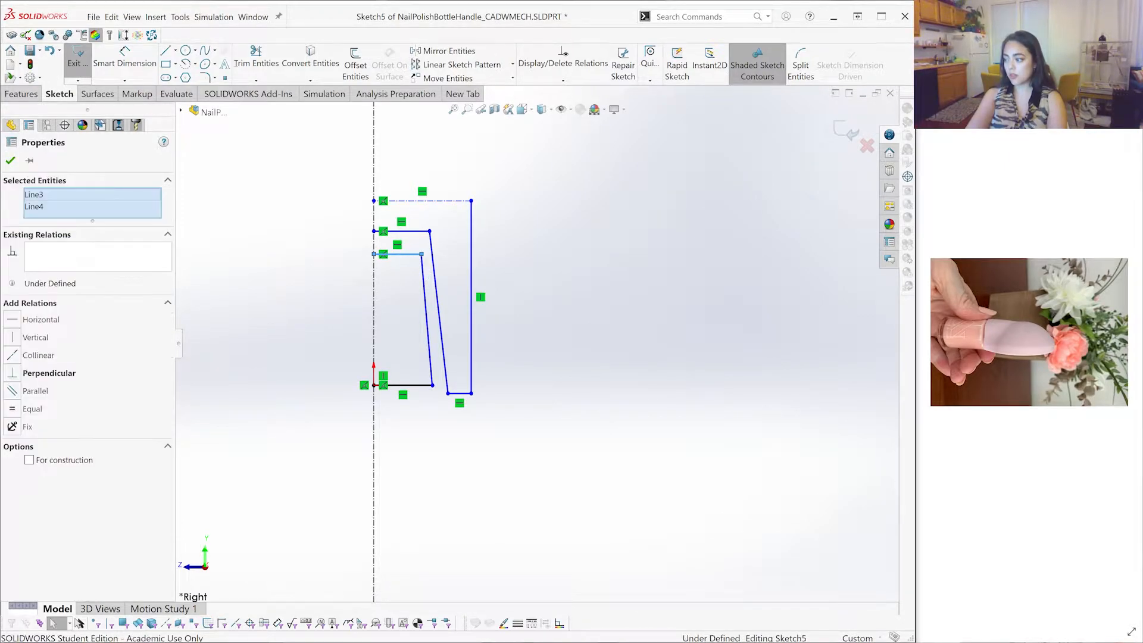
{"action": "left_click", "coordinate": [410, 387]}
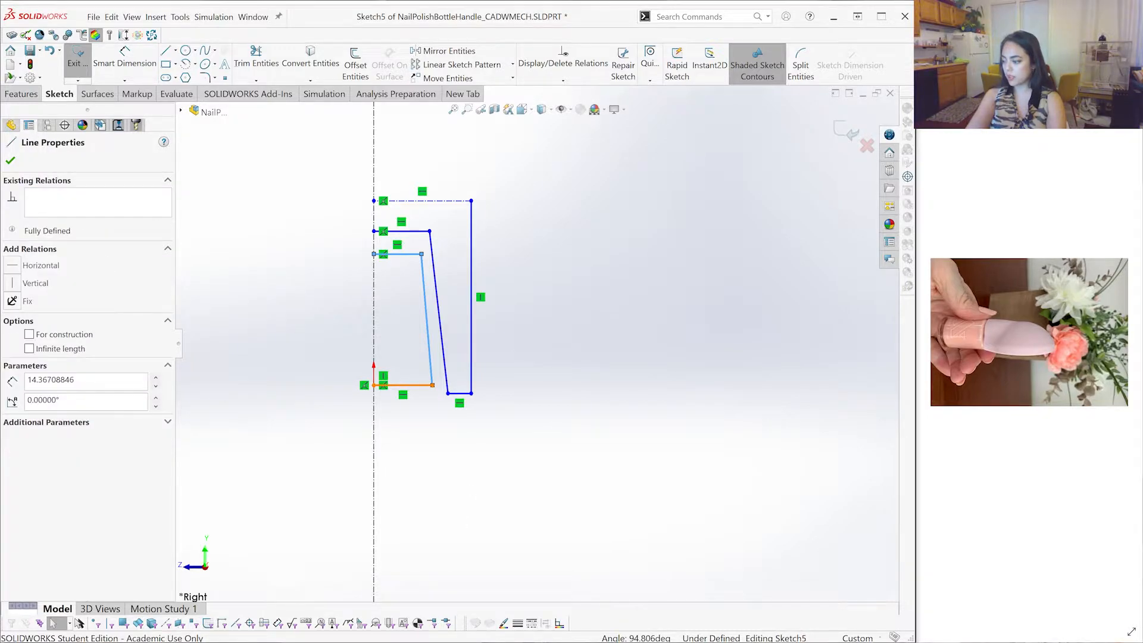
{"action": "left_click", "coordinate": [411, 386], "text": "ctrl"}
{"action": "left_click", "coordinate": [504, 624]}
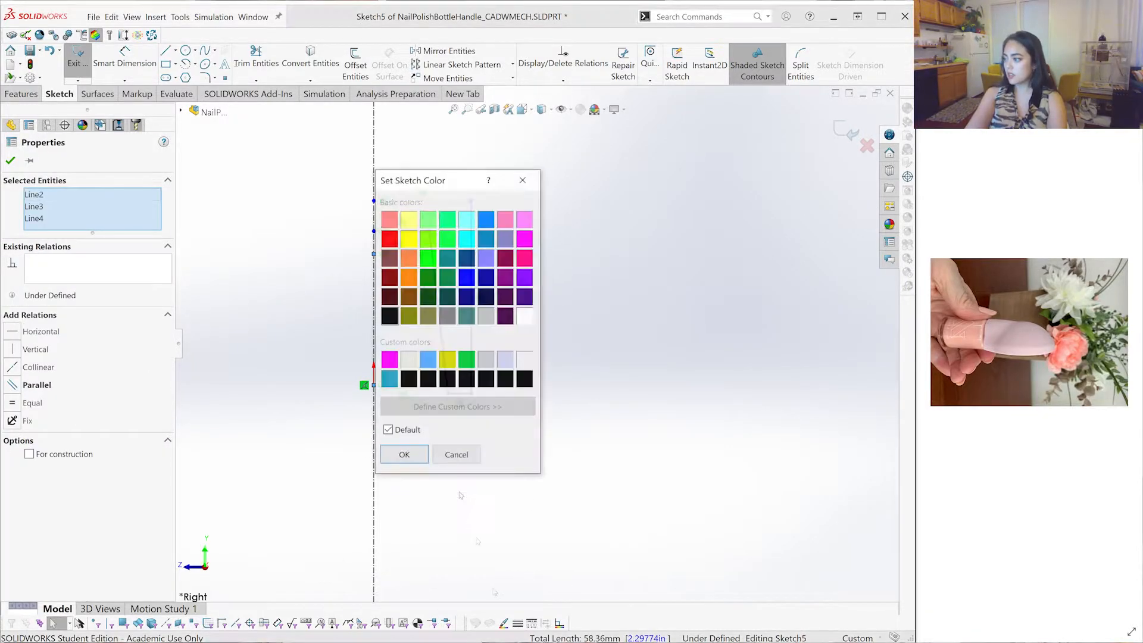
{"action": "left_click", "coordinate": [404, 455]}
{"action": "left_click", "coordinate": [589, 473]}
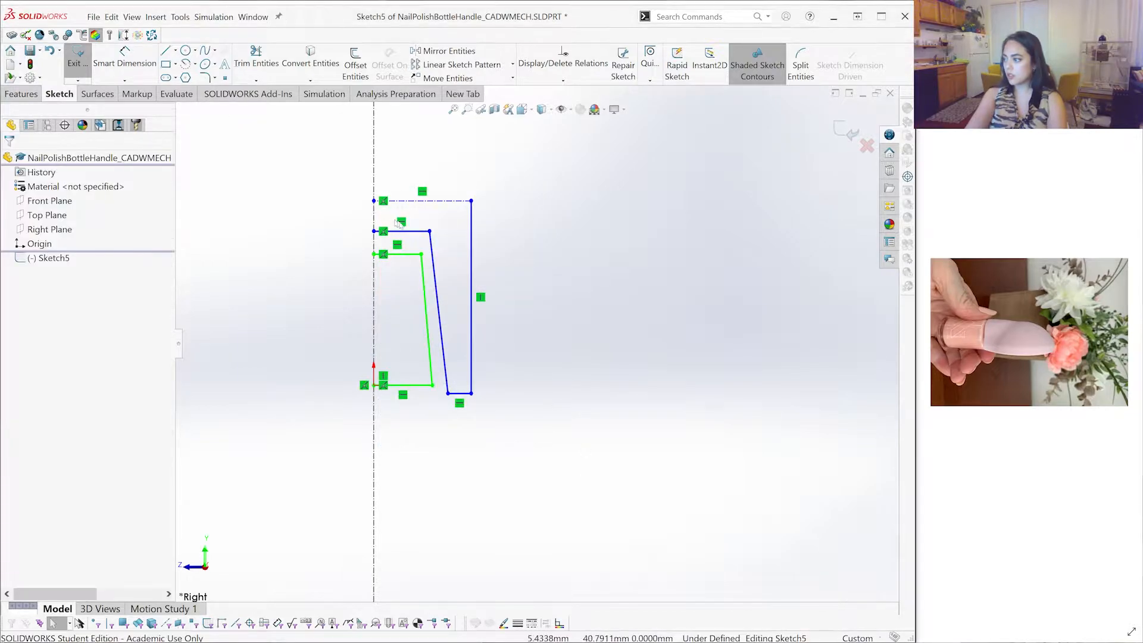
Change the sketch color of the outer profile's five lines, including its top construction line, to bright pink
{"action": "left_click", "coordinate": [433, 245]}
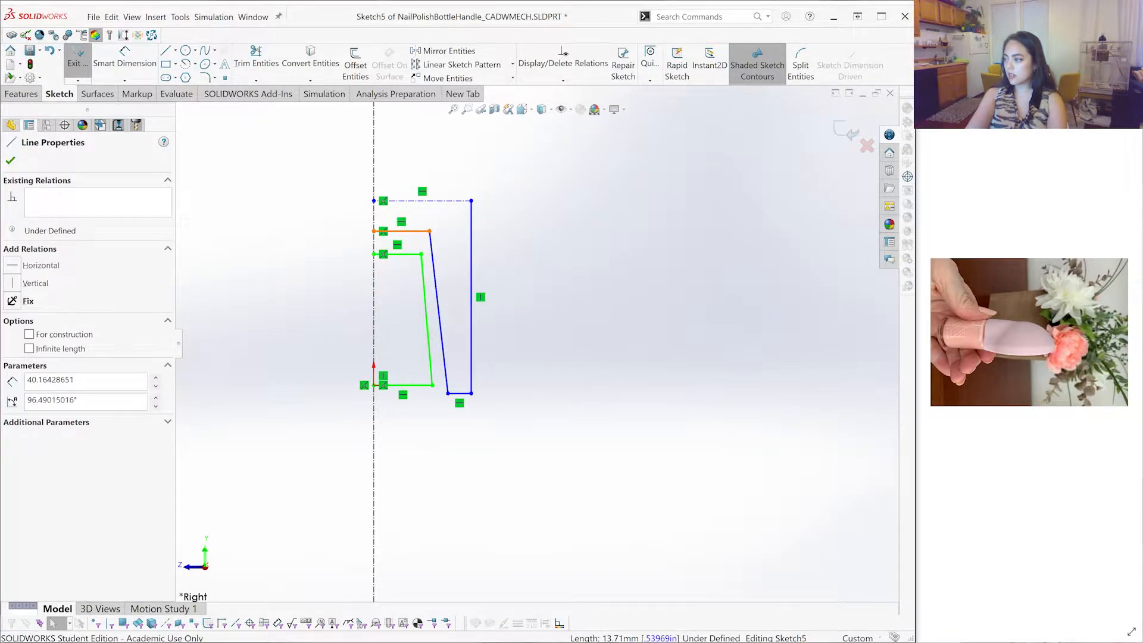
{"action": "left_click", "coordinate": [436, 305], "text": "ctrl"}
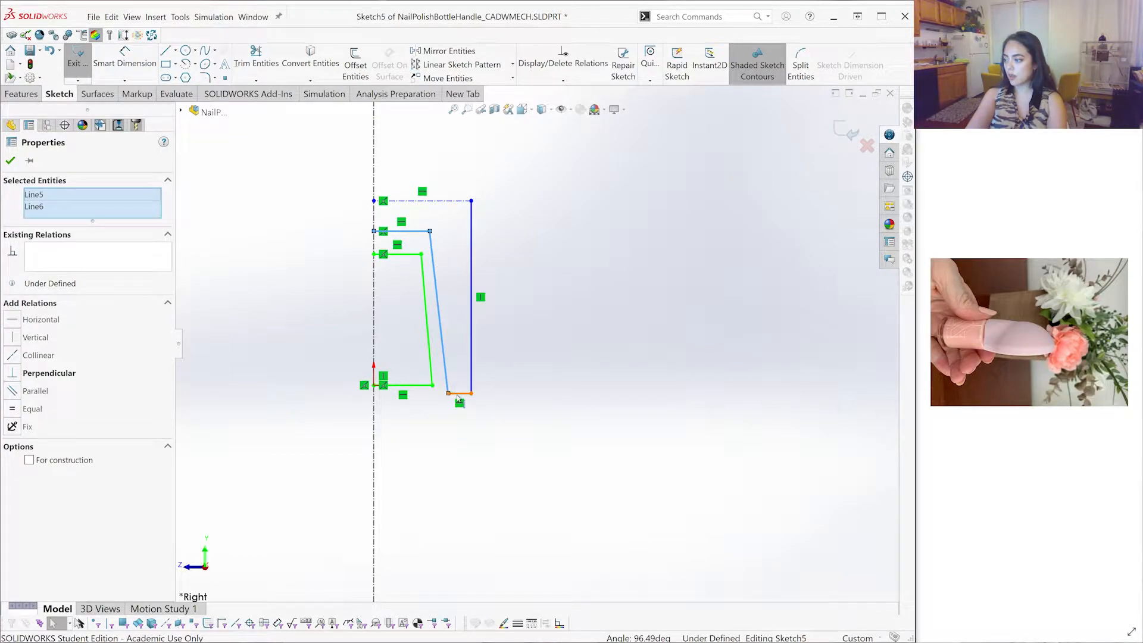
{"action": "left_click", "coordinate": [473, 244], "text": "ctrl"}
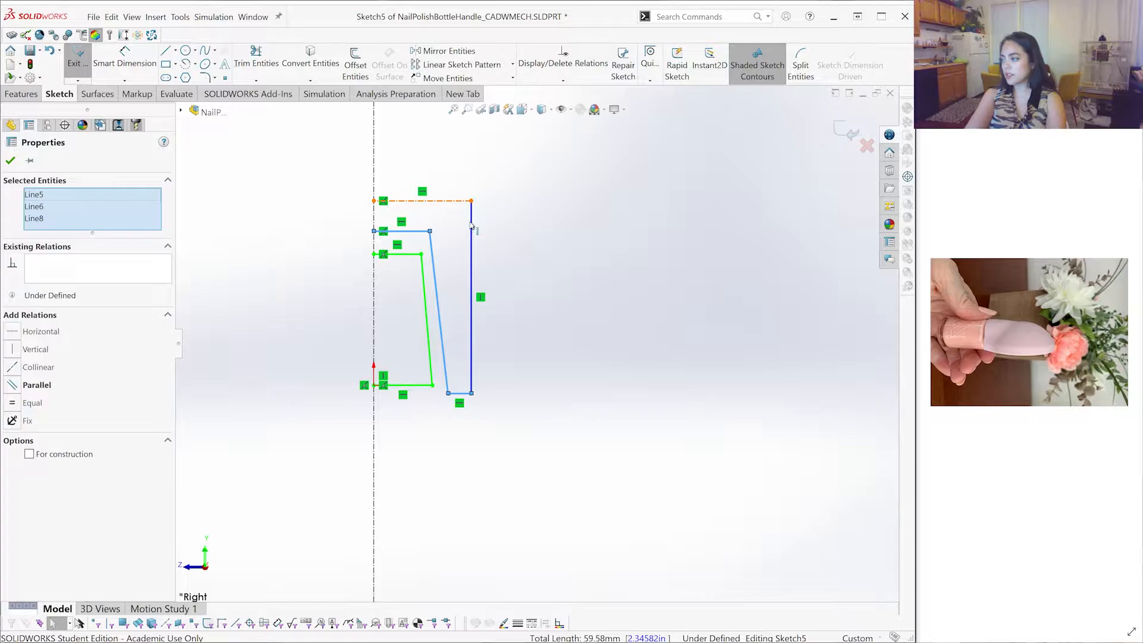
{"action": "left_click", "coordinate": [456, 201]}
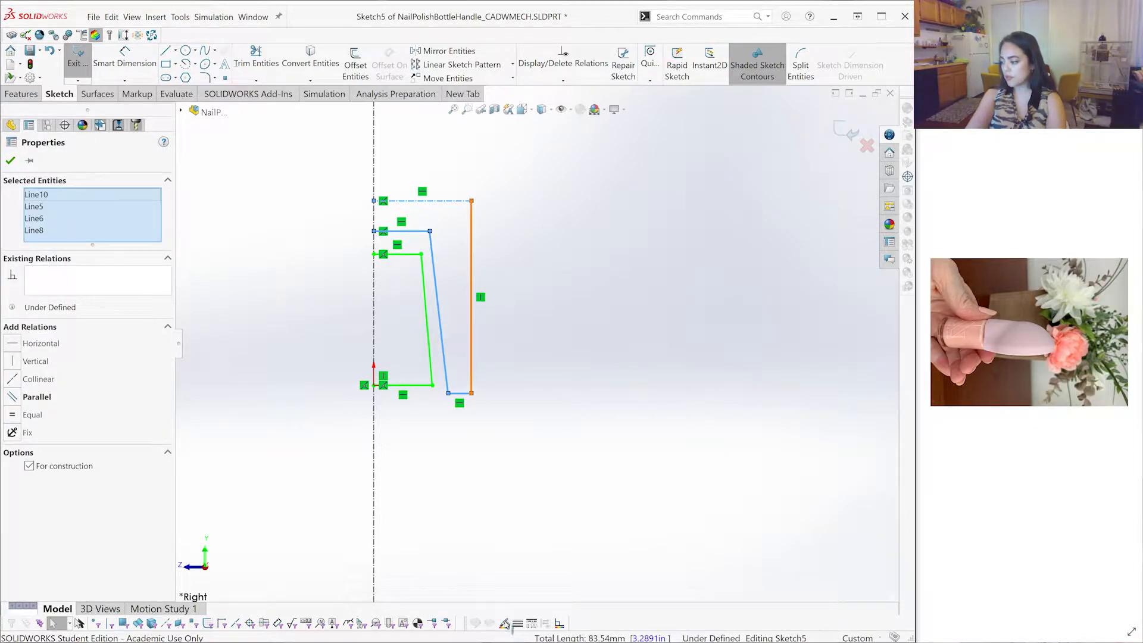
{"action": "left_click", "coordinate": [471, 298], "text": "ctrl"}
{"action": "left_click", "coordinate": [504, 623]}
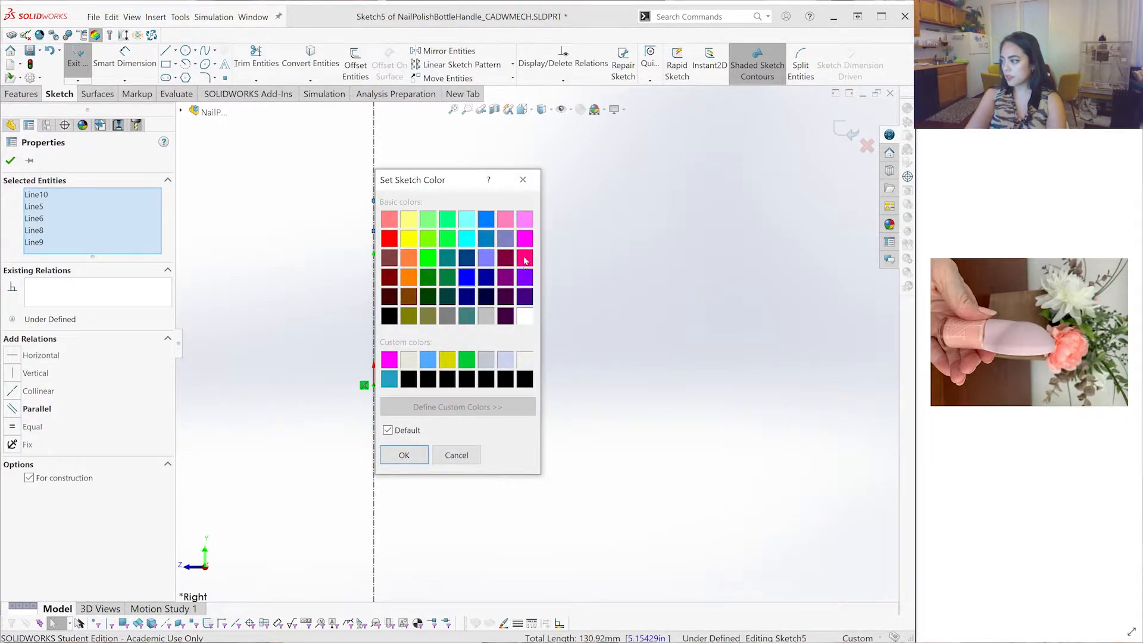
{"action": "left_click", "coordinate": [467, 277]}
{"action": "left_click", "coordinate": [404, 455]}
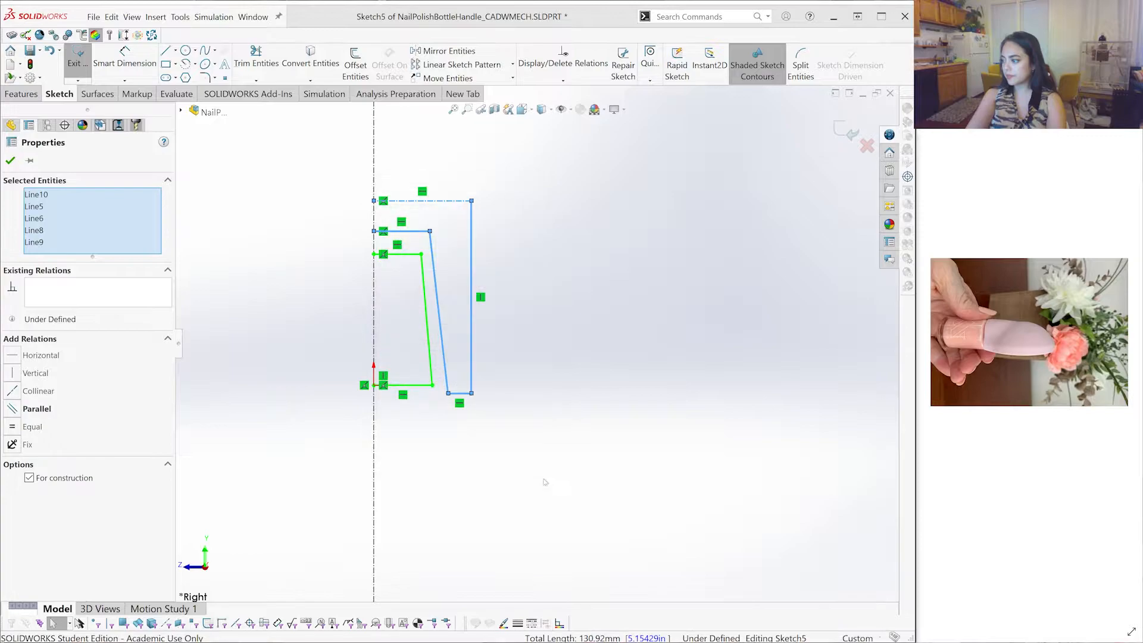
{"action": "left_click", "coordinate": [547, 473]}
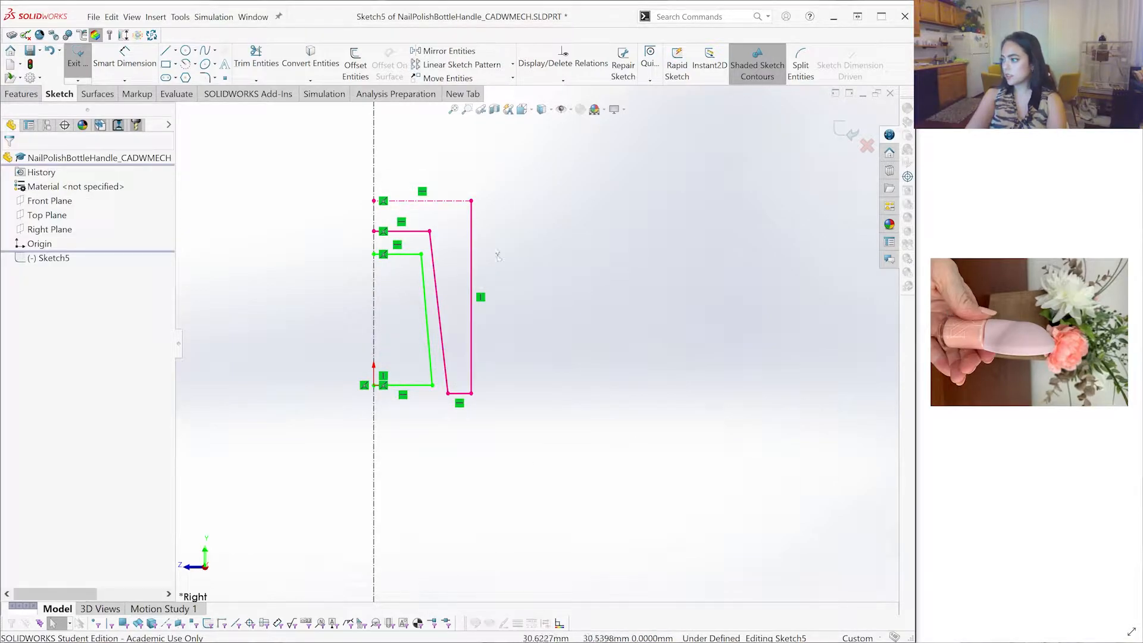
Sketch a construction line about 64 mm long across the centreline above the profile and make it horizontal
{"action": "scroll", "coordinate": [534, 194], "scroll_direction": "up", "scroll_amount": 5}
{"action": "scroll", "coordinate": [627, 218], "scroll_direction": "down", "scroll_amount": 2}
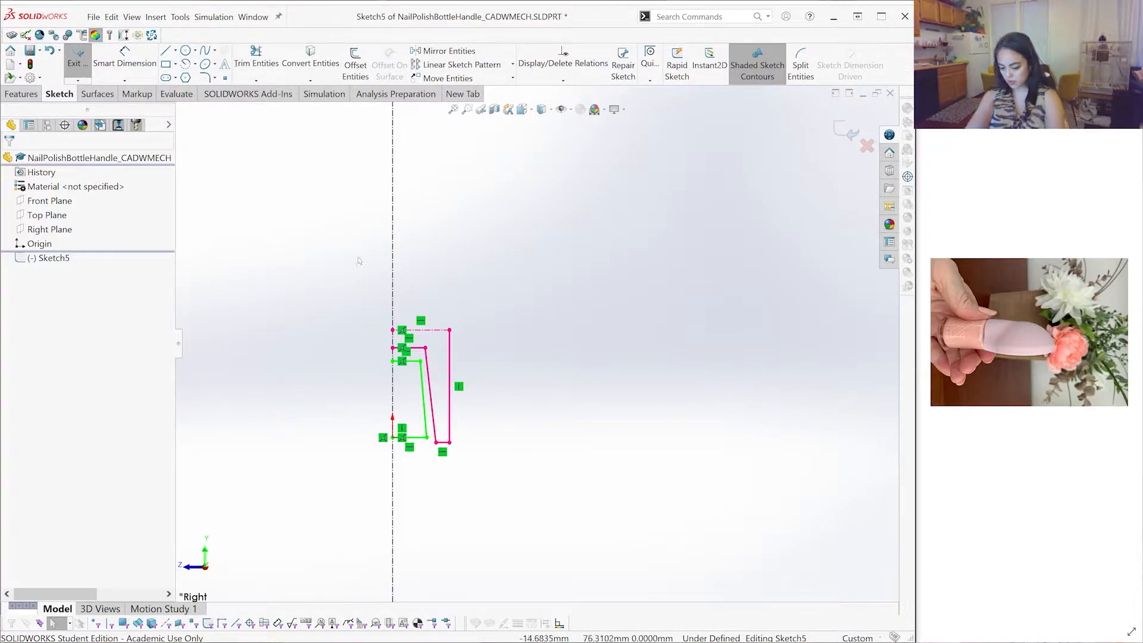
{"action": "key", "text": "l"}
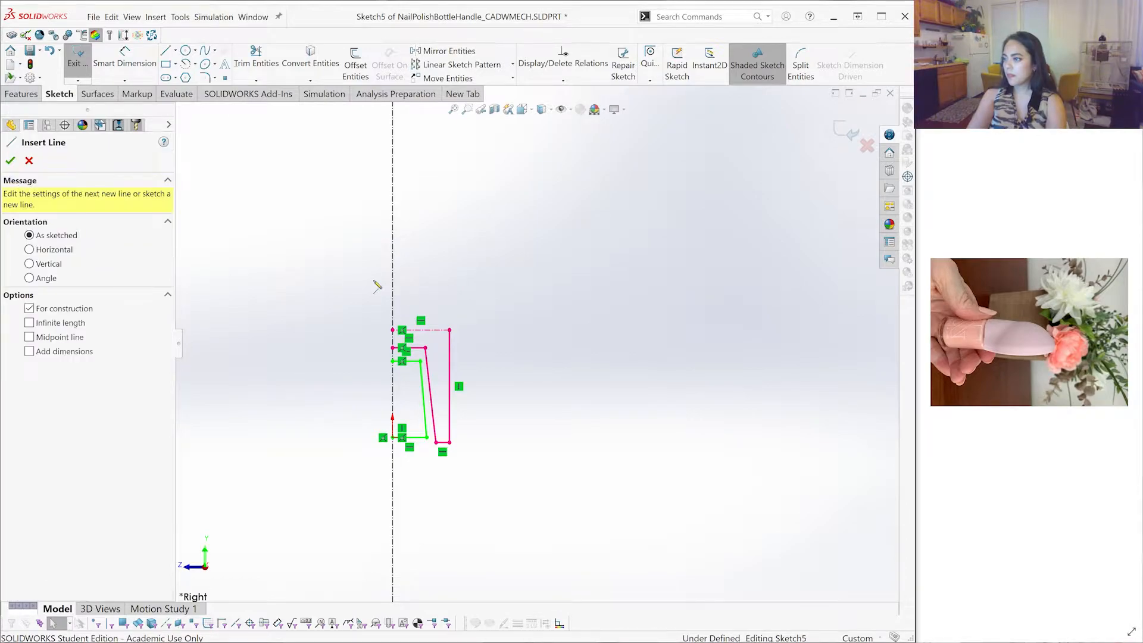
{"action": "left_click", "coordinate": [507, 282]}
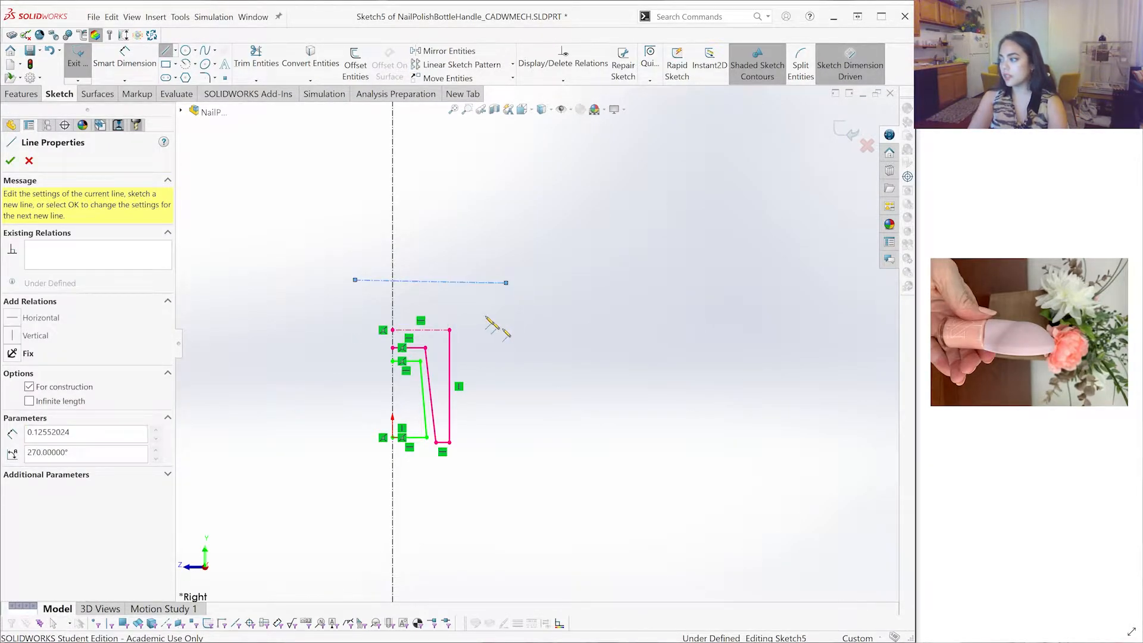
{"action": "scroll", "coordinate": [457, 292], "scroll_direction": "down", "scroll_amount": 2}
{"action": "key", "text": "Escape"}
{"action": "key", "text": "Escape"}
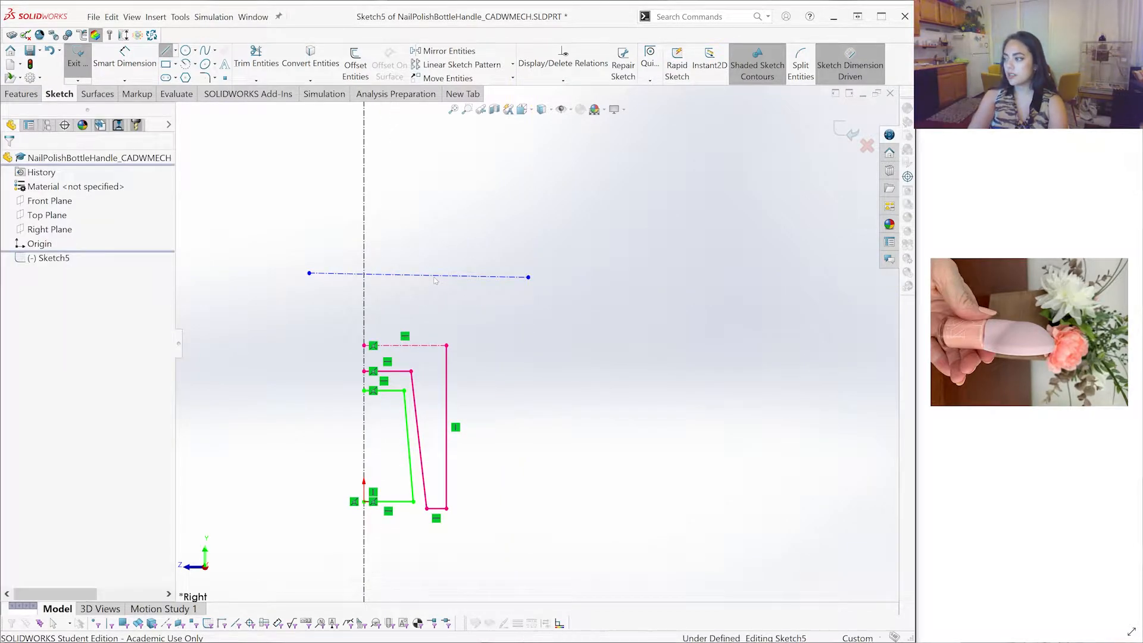
{"action": "left_click", "coordinate": [433, 278]}
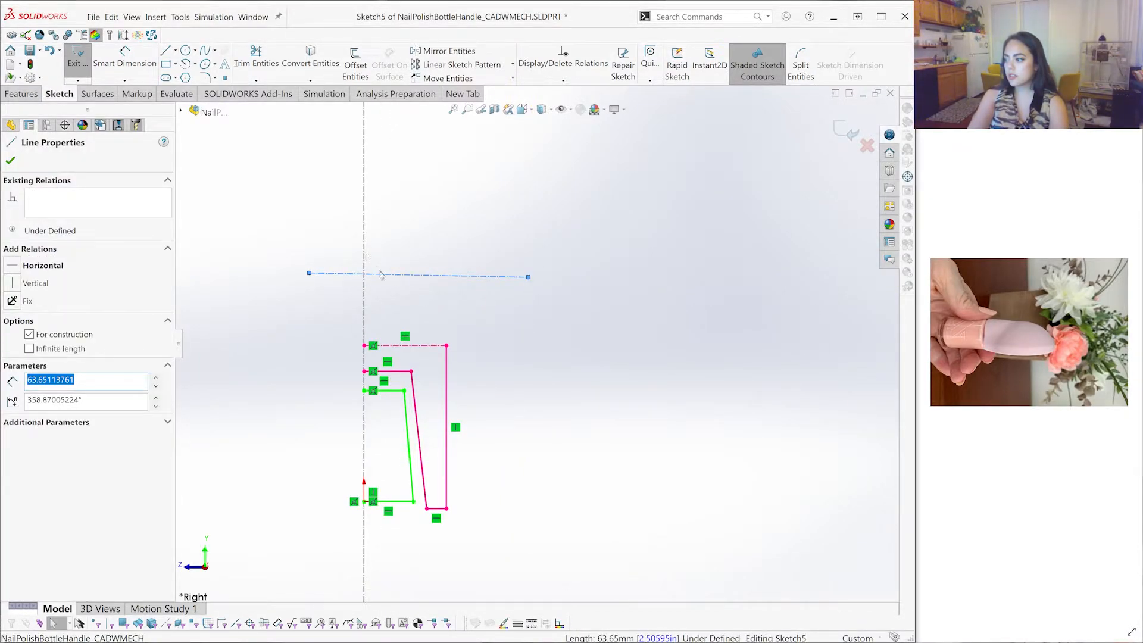
{"action": "left_click", "coordinate": [41, 265]}
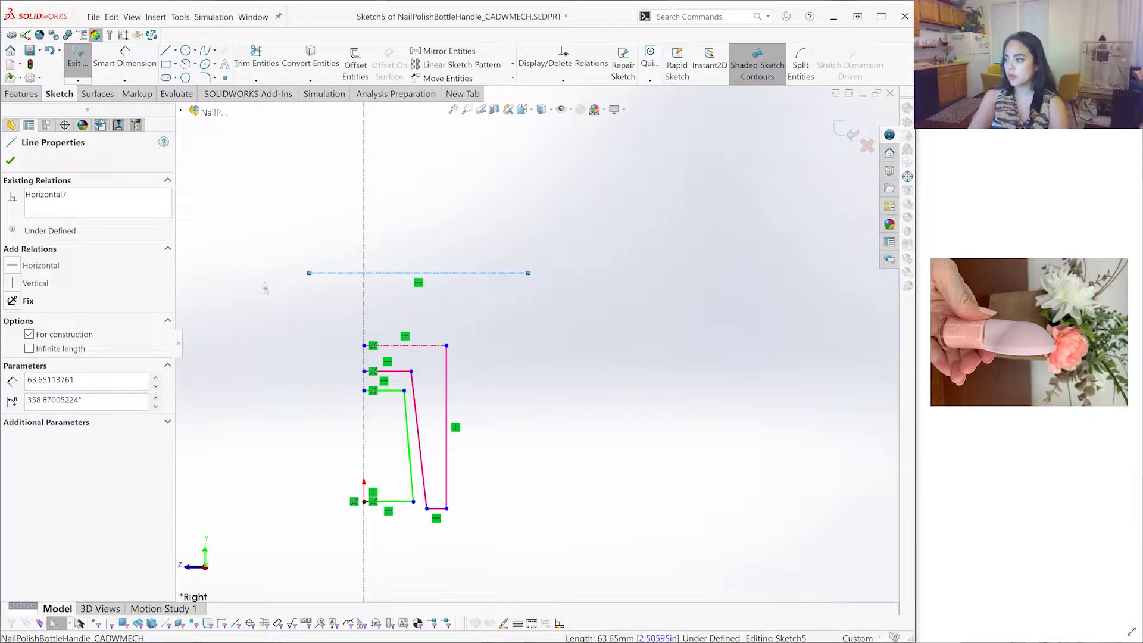
{"action": "left_click", "coordinate": [554, 289]}
Sketch a circle about 106 mm in diameter, centred on the horizontal construction line just left of the centreline and passing through the line's right end
{"action": "scroll", "coordinate": [543, 274], "scroll_direction": "up", "scroll_amount": 1}
{"action": "scroll", "coordinate": [534, 256], "scroll_direction": "down", "scroll_amount": 1}
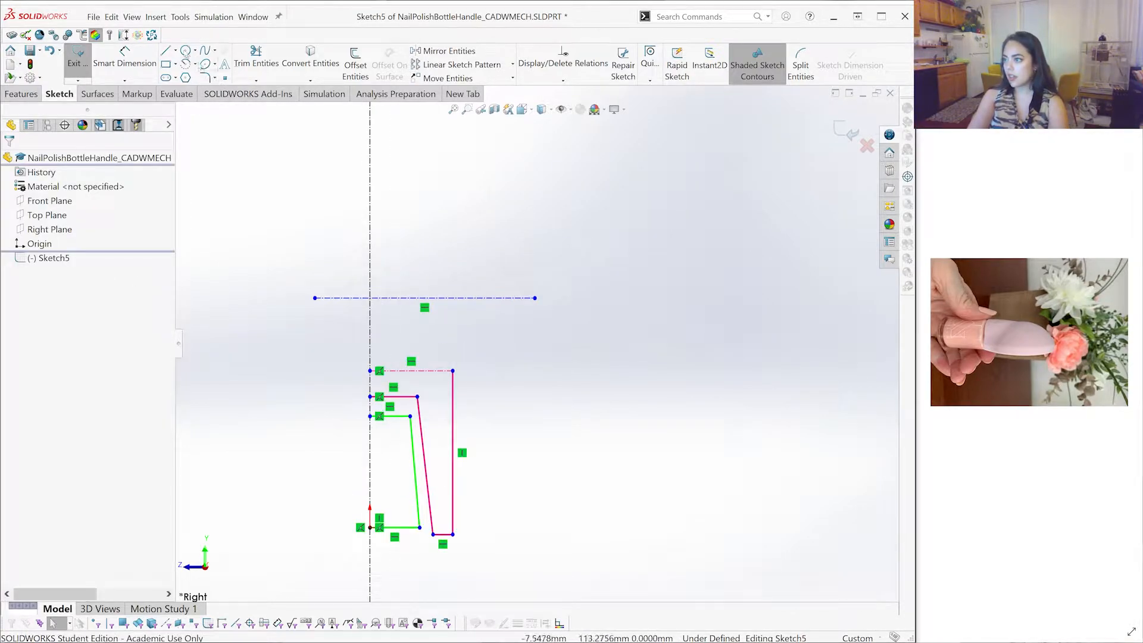
{"action": "left_click", "coordinate": [186, 53]}
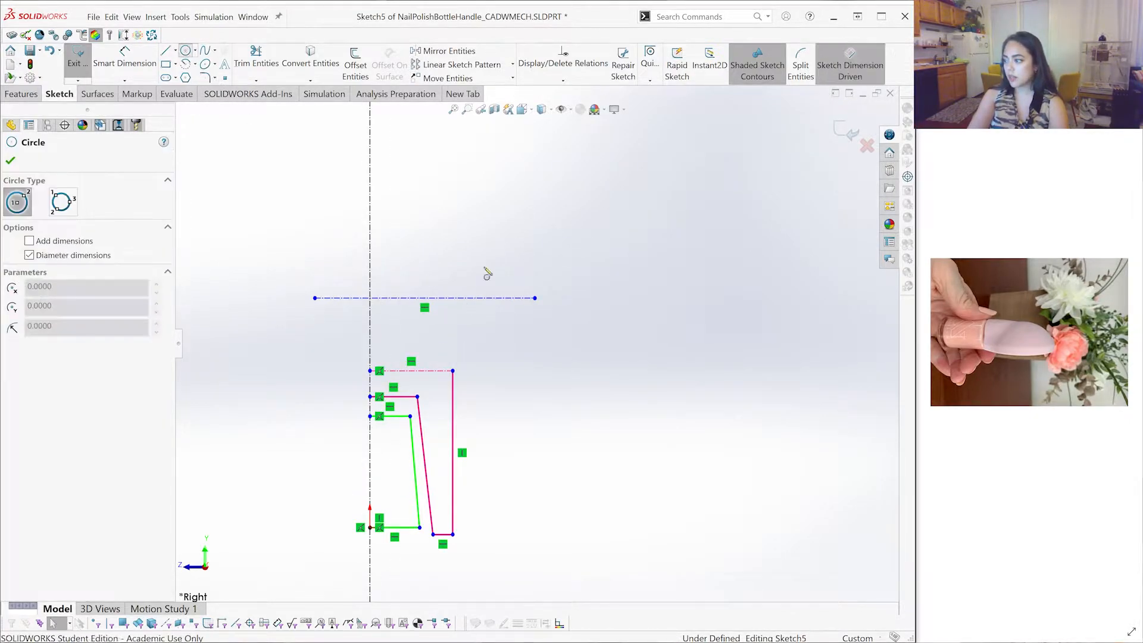
{"action": "left_click", "coordinate": [352, 298]}
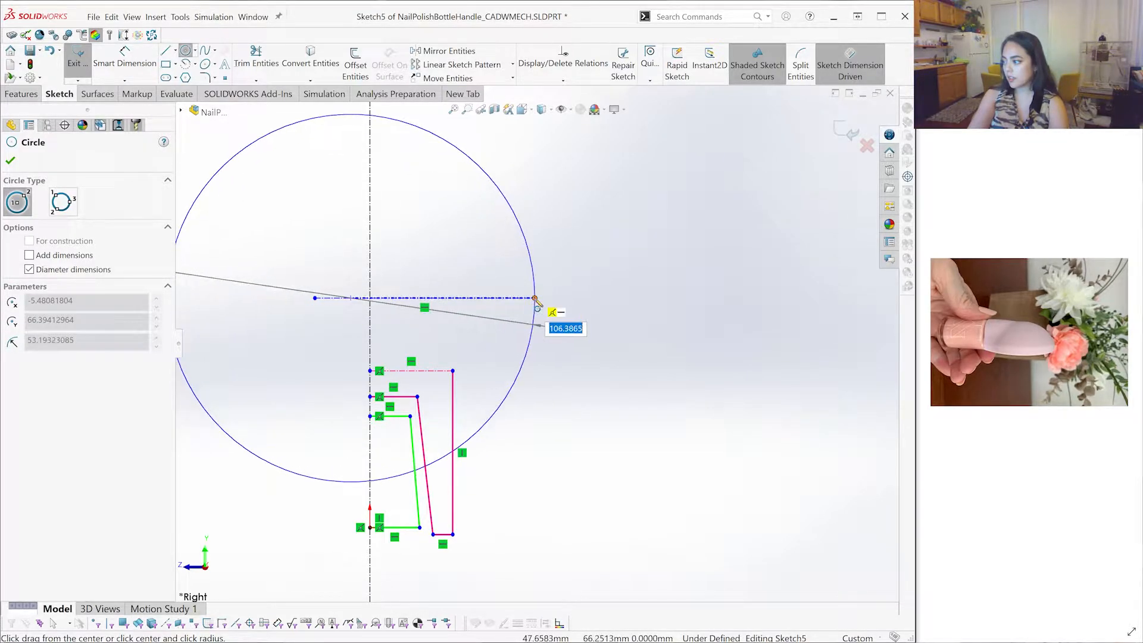
{"action": "left_click", "coordinate": [535, 299]}
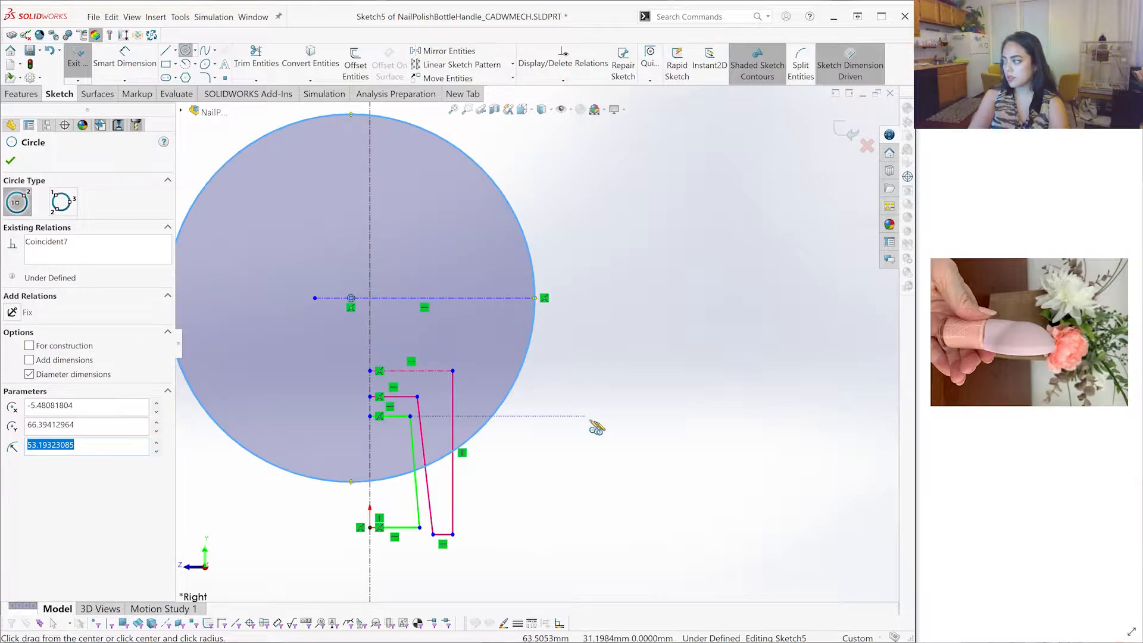
{"action": "scroll", "coordinate": [602, 428], "scroll_direction": "up", "scroll_amount": 2}
{"action": "scroll", "coordinate": [606, 429], "scroll_direction": "down", "scroll_amount": 2}
{"action": "key", "text": "Escape"}
{"action": "scroll", "coordinate": [647, 276], "scroll_direction": "down", "scroll_amount": 2}
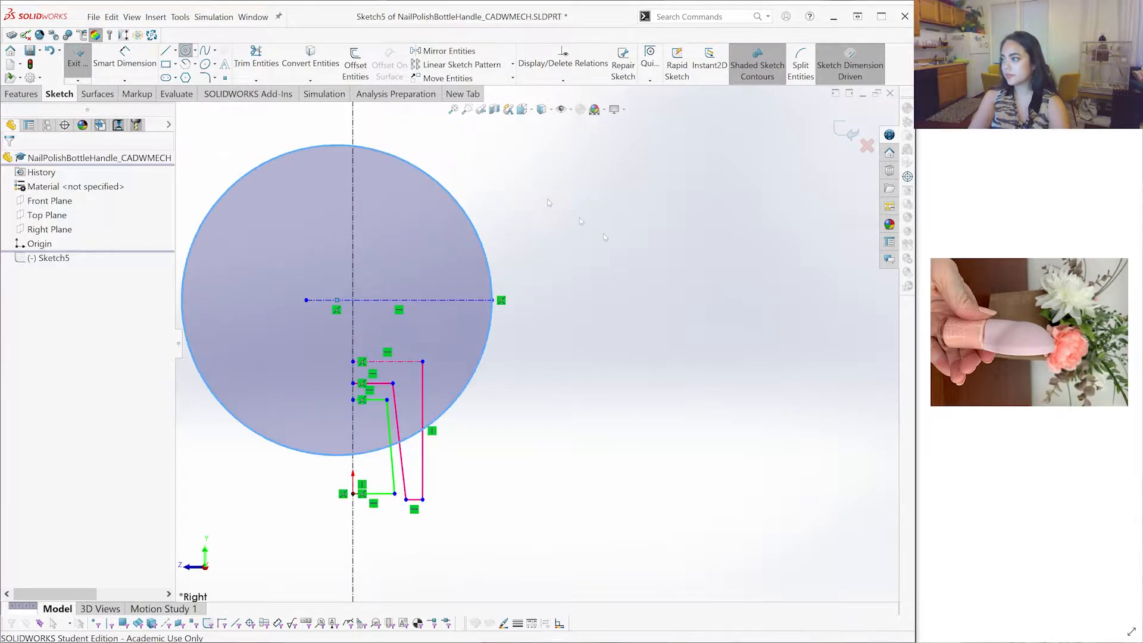
Shrink and lower the circle by moving its construction line's right endpoint to about 32 mm from the centreline and 58 mm high
{"action": "scroll", "coordinate": [534, 340], "scroll_direction": "up", "scroll_amount": 3}
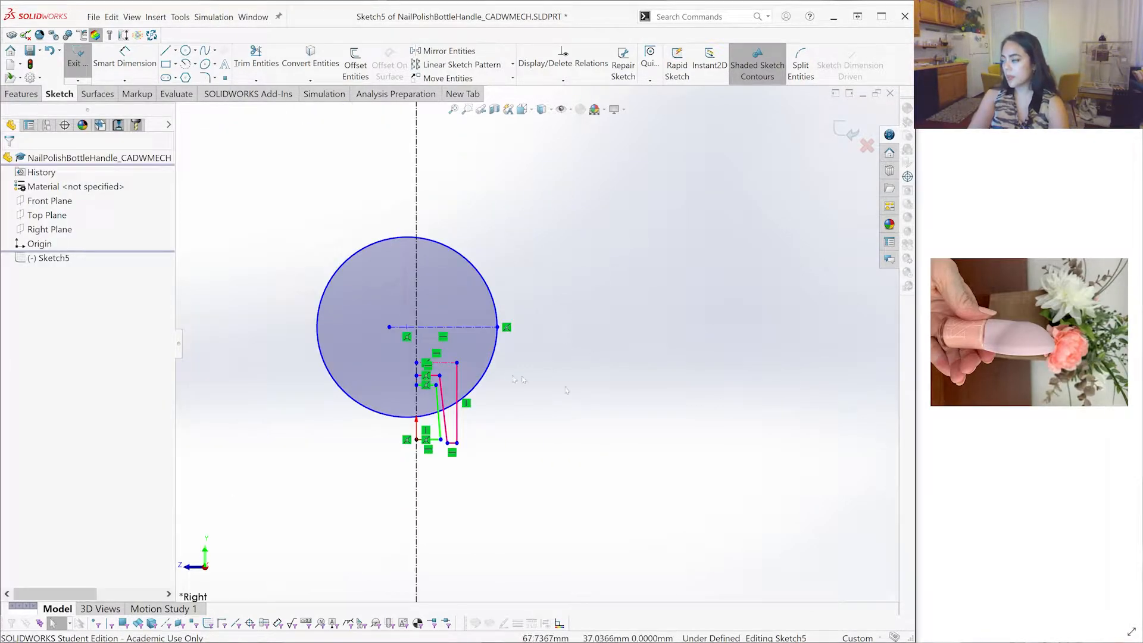
{"action": "scroll", "coordinate": [511, 380], "scroll_direction": "down", "scroll_amount": 2}
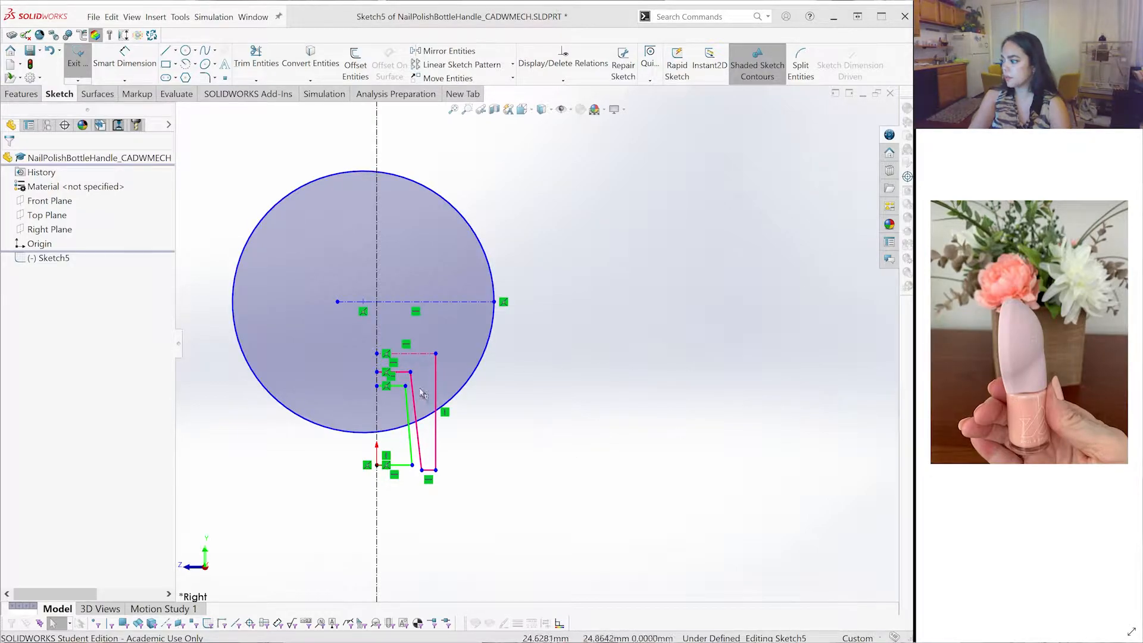
{"action": "scroll", "coordinate": [511, 342], "scroll_direction": "down", "scroll_amount": 1}
{"action": "scroll", "coordinate": [502, 304], "scroll_direction": "down", "scroll_amount": 1}
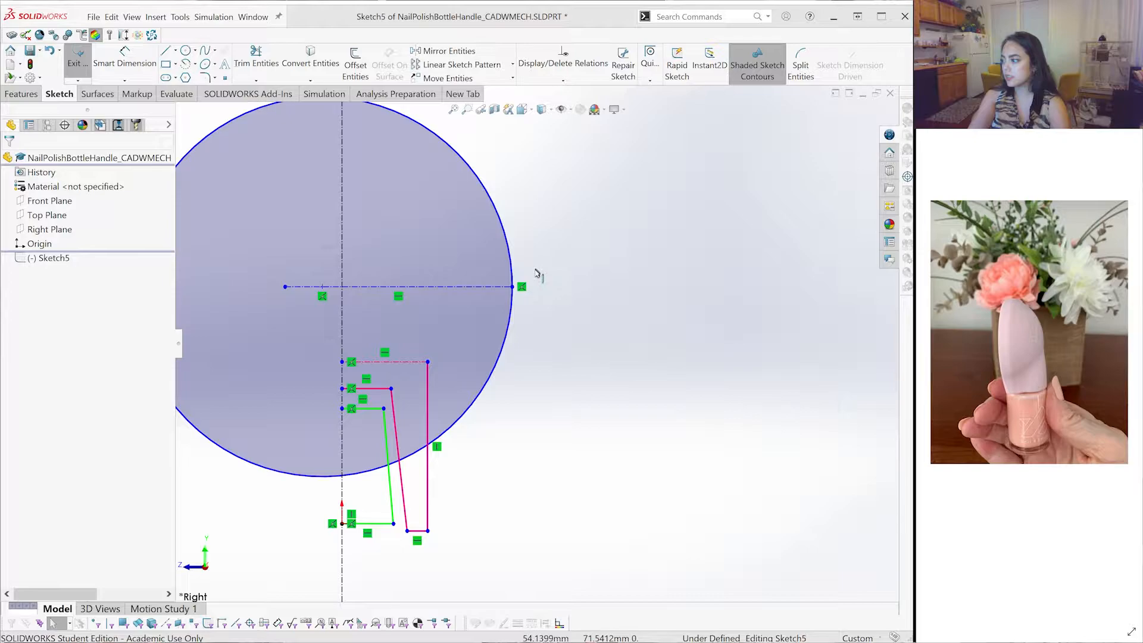
{"action": "left_click_drag", "start_coordinate": [480, 294], "coordinate": [457, 316]}
{"action": "key", "text": "f"}
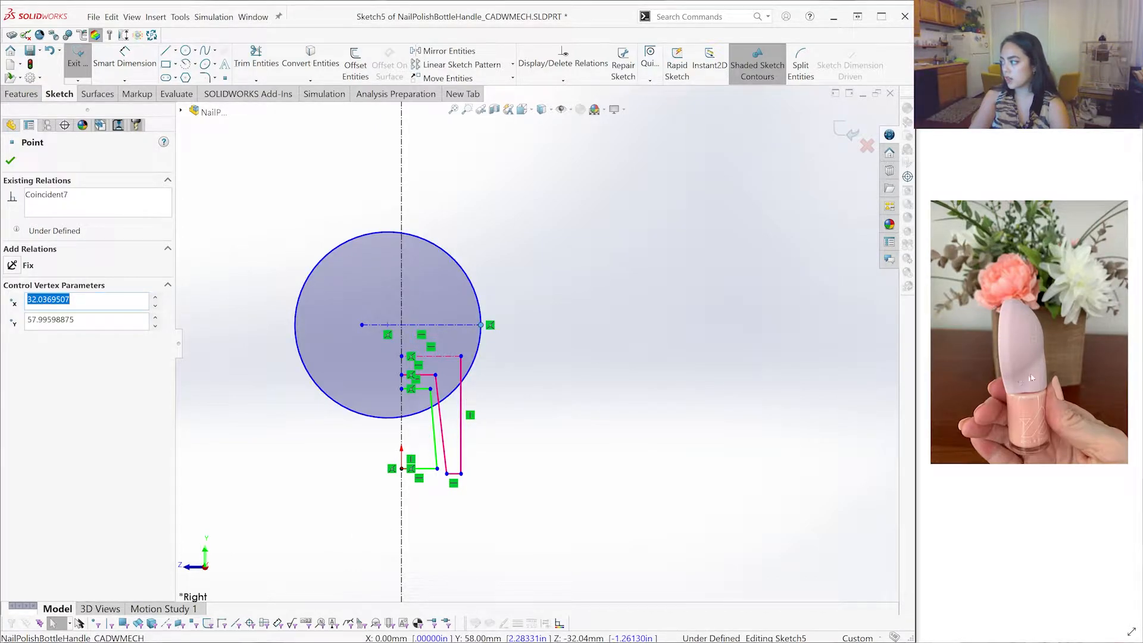
{"action": "scroll", "coordinate": [680, 437], "scroll_direction": "down", "scroll_amount": 3}
{"action": "scroll", "coordinate": [241, 393], "scroll_direction": "up", "scroll_amount": 6}
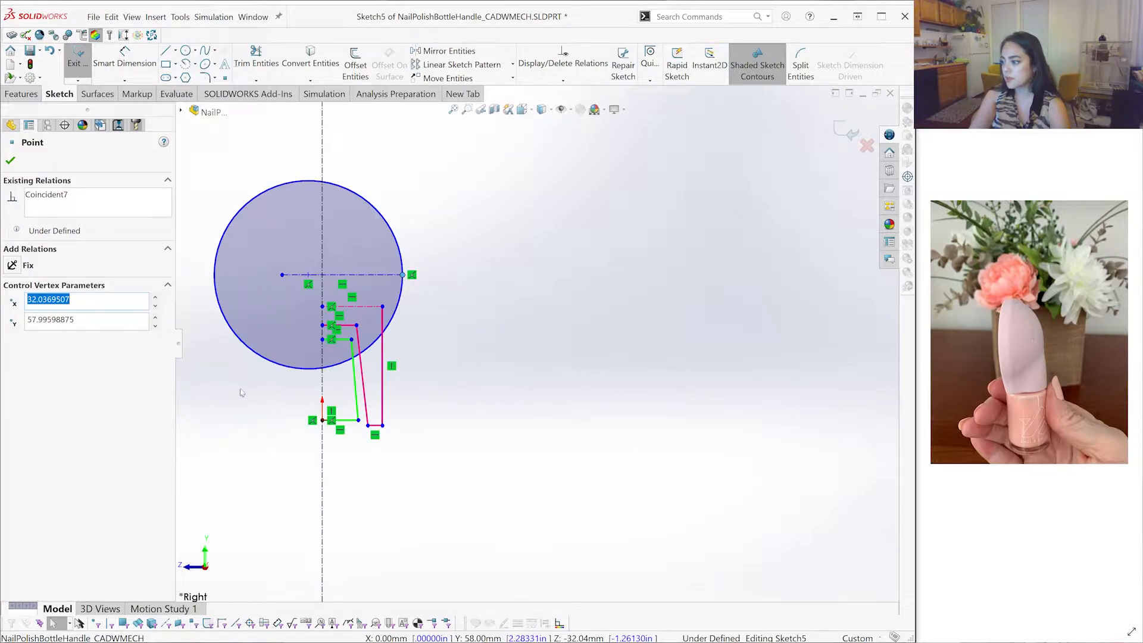
{"action": "scroll", "coordinate": [403, 291], "scroll_direction": "down", "scroll_amount": 3}
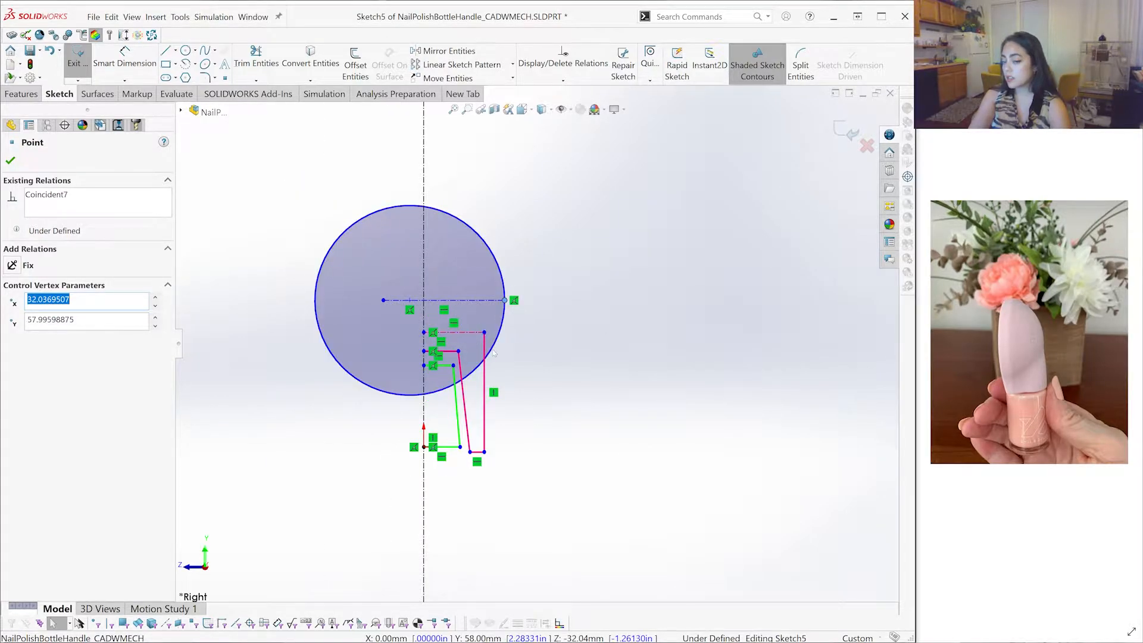
{"action": "key", "text": "Escape"}
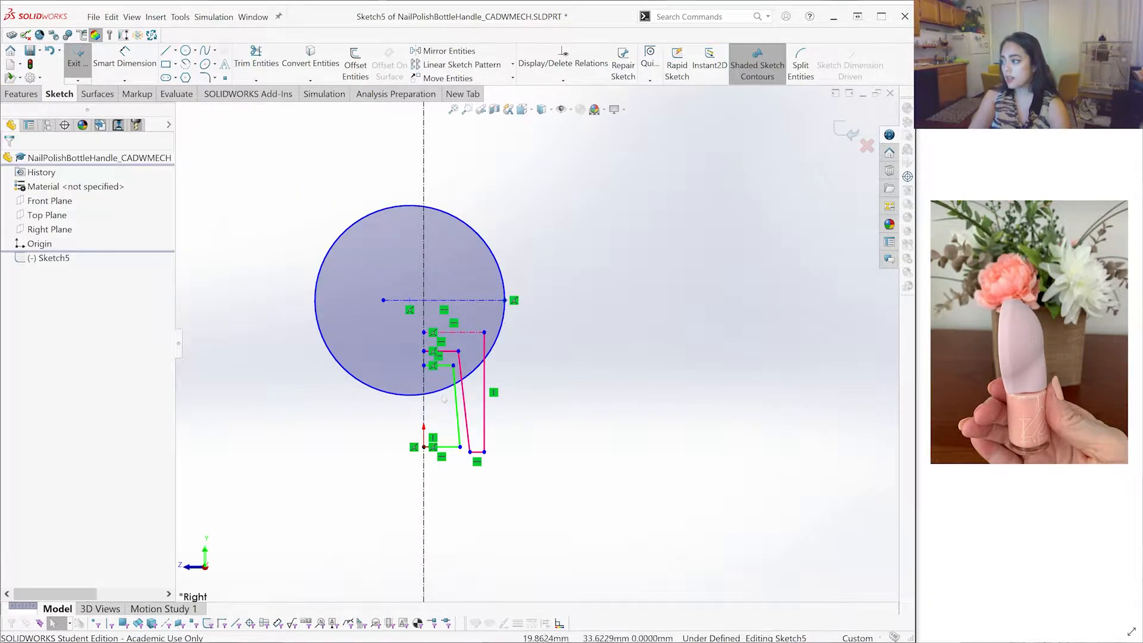
Mirror the outer profile's vertical line, short bottom line and top construction line about the centreline
{"action": "left_click", "coordinate": [441, 52]}
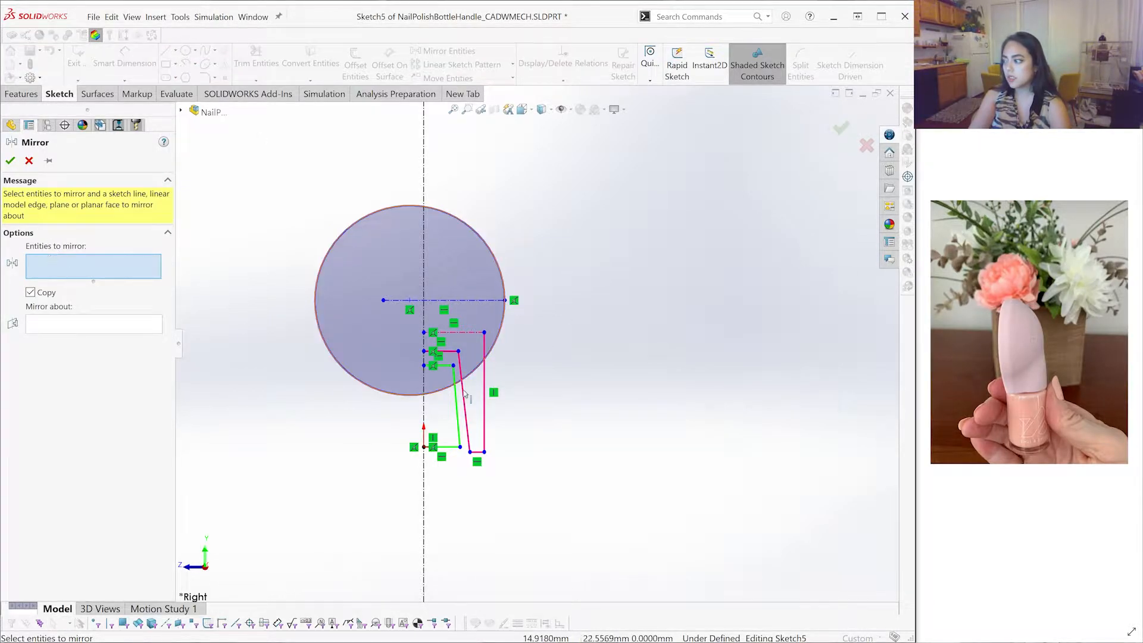
{"action": "left_click", "coordinate": [485, 425]}
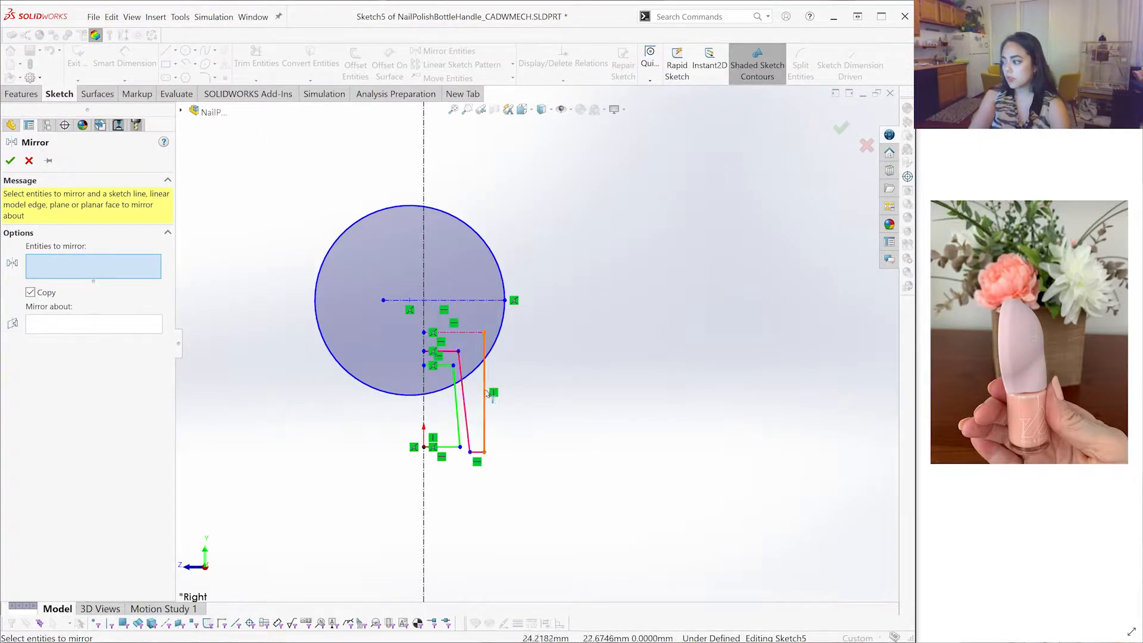
{"action": "left_click", "coordinate": [478, 452]}
{"action": "left_click", "coordinate": [458, 332]}
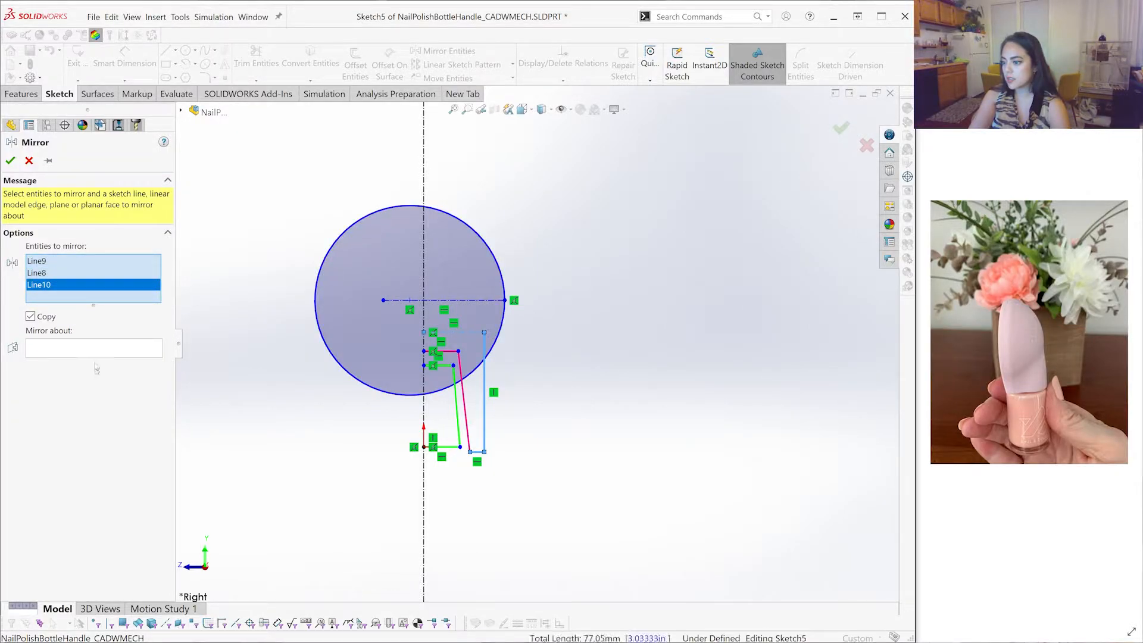
{"action": "left_click", "coordinate": [89, 355]}
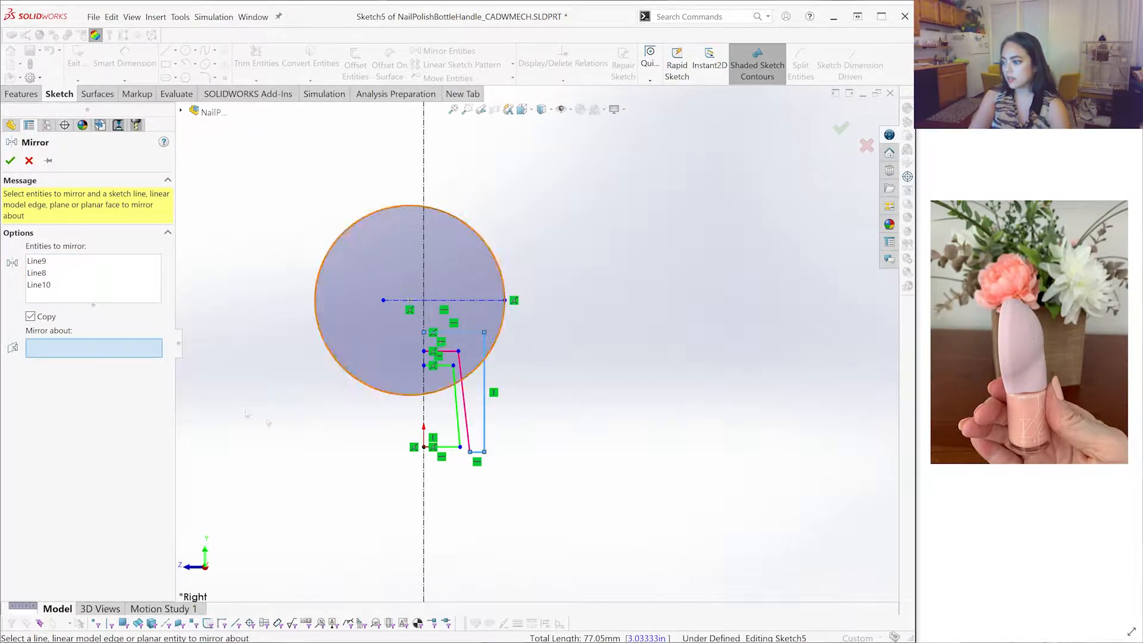
{"action": "left_click", "coordinate": [424, 482]}
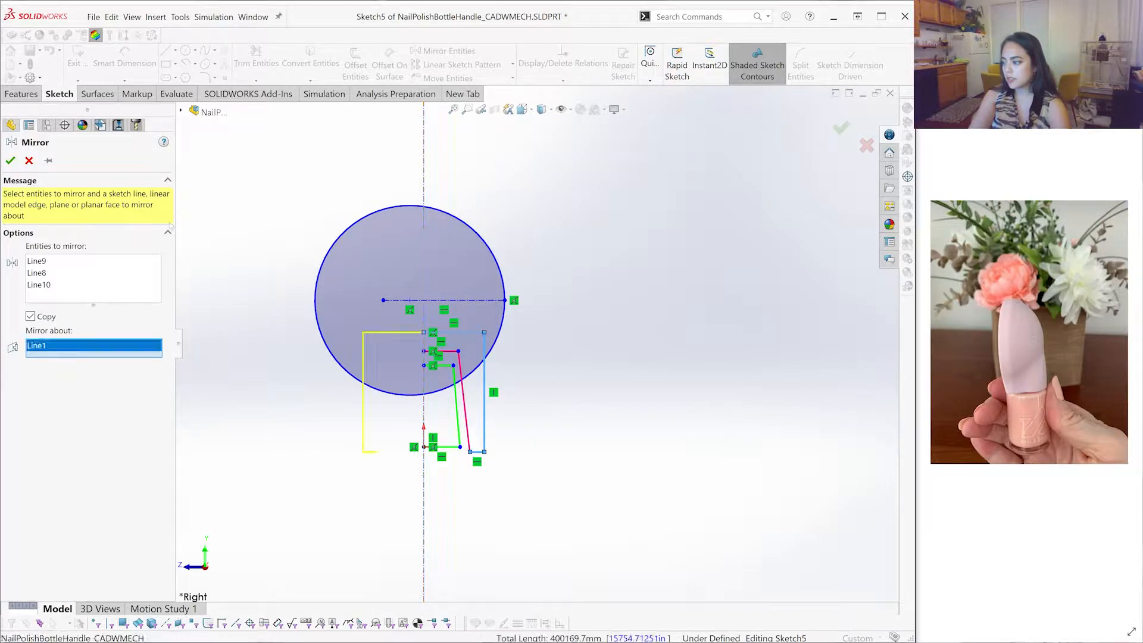
{"action": "left_click", "coordinate": [10, 161]}
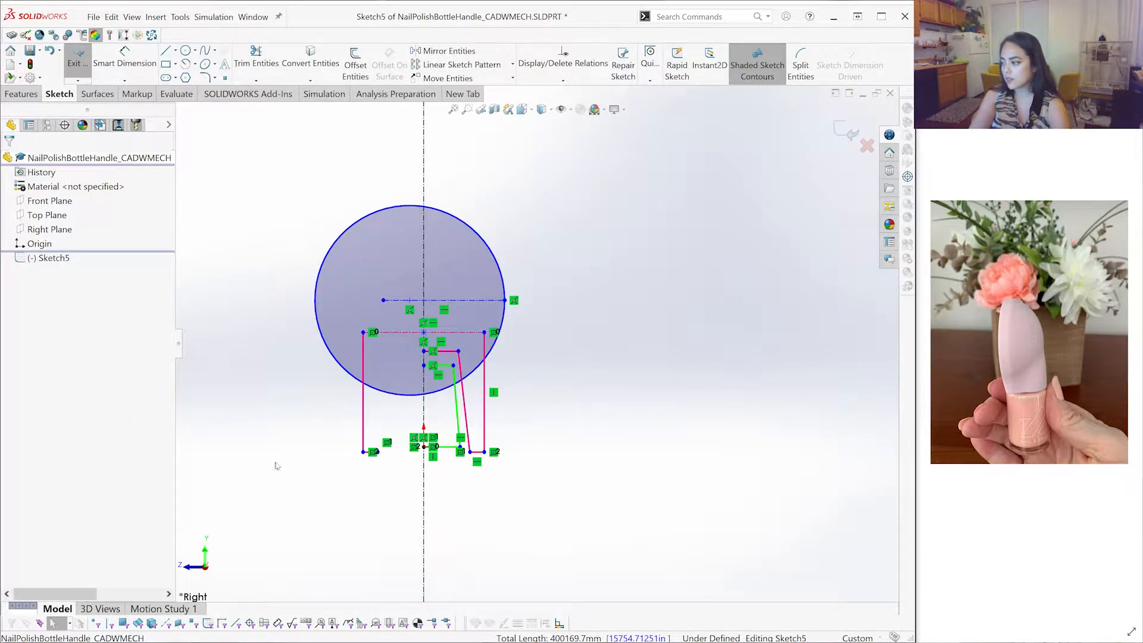
Sketch a vertical construction line about 45 mm long from the mirrored side's upper end to the circle
{"action": "scroll", "coordinate": [533, 279], "scroll_direction": "down", "scroll_amount": 1}
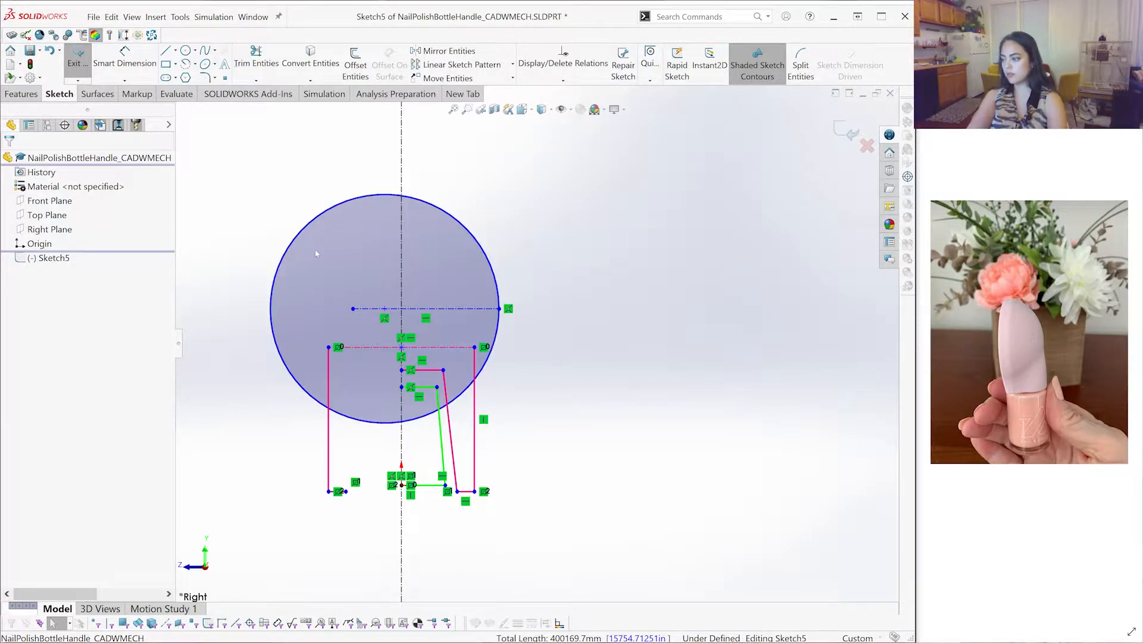
{"action": "key", "text": "l"}
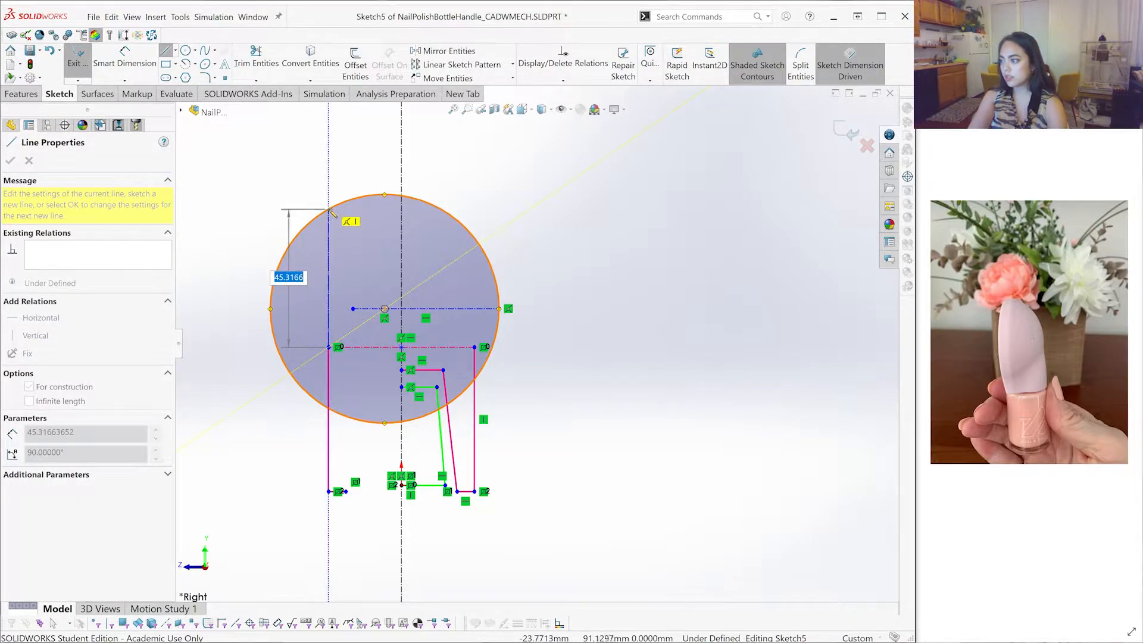
{"action": "double_click", "coordinate": [329, 209]}
{"action": "key", "text": "Escape"}
{"action": "key", "text": "Escape"}
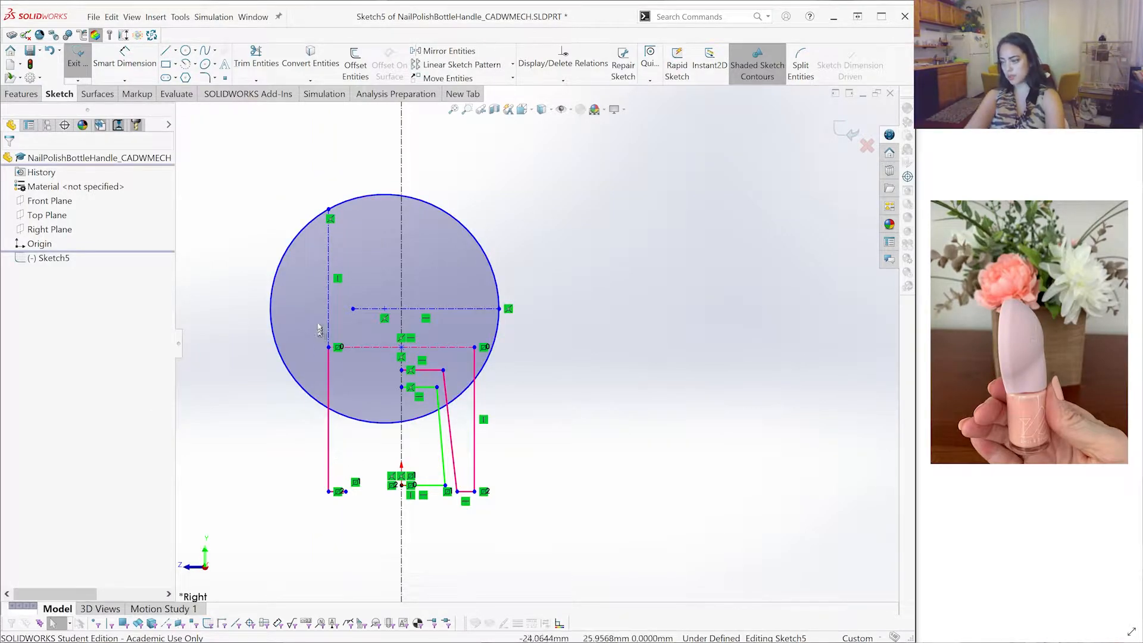
Convert the vertical construction line between the mirrored side and the circle into a solid sketch line
{"action": "key", "text": "Return"}
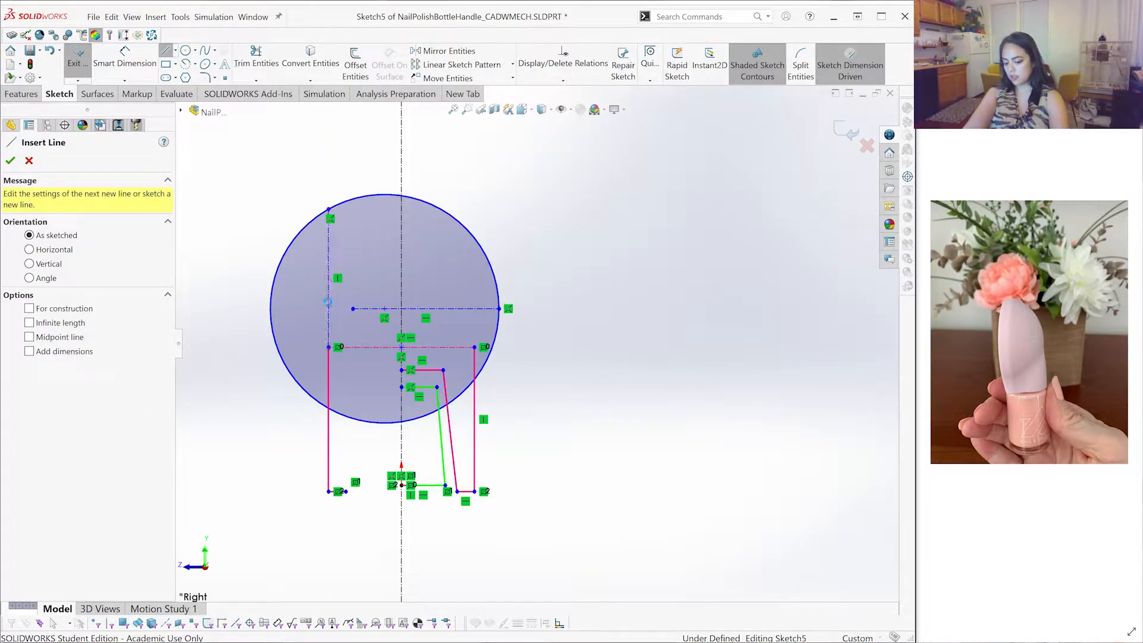
{"action": "key", "text": "Escape"}
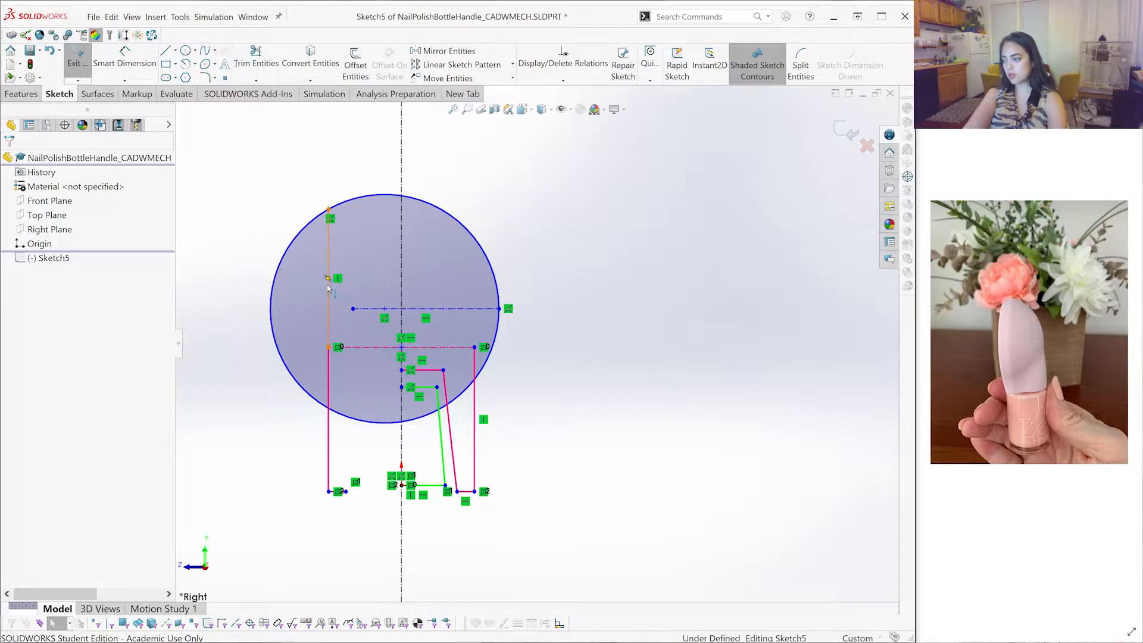
{"action": "left_click", "coordinate": [328, 288]}
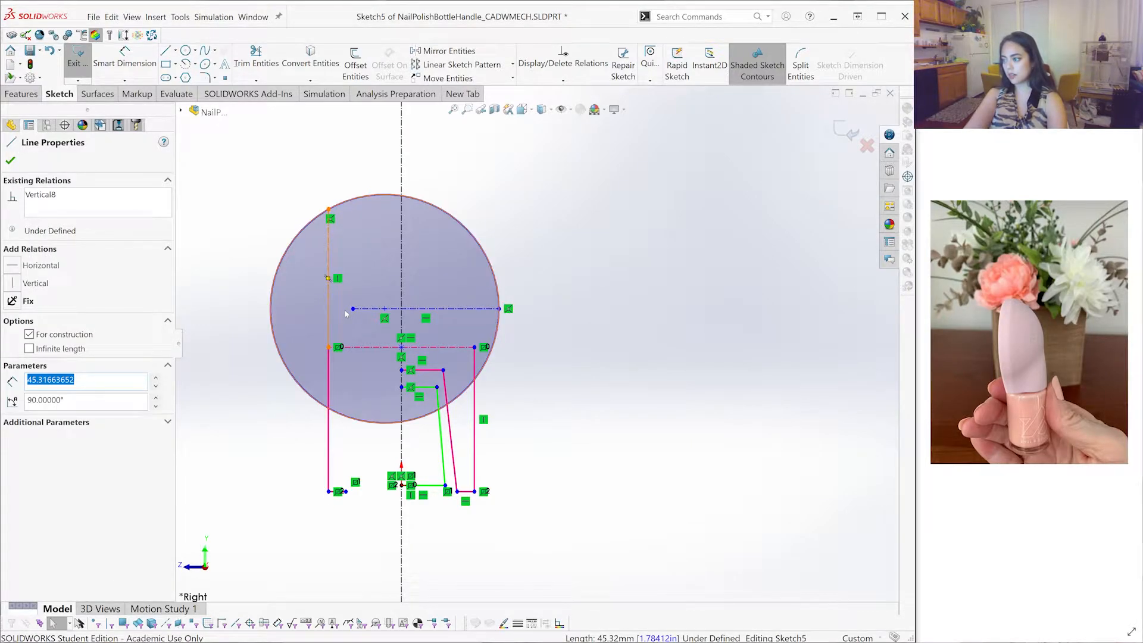
{"action": "key", "text": "Escape"}
{"action": "scroll", "coordinate": [473, 287], "scroll_direction": "down", "scroll_amount": 2}
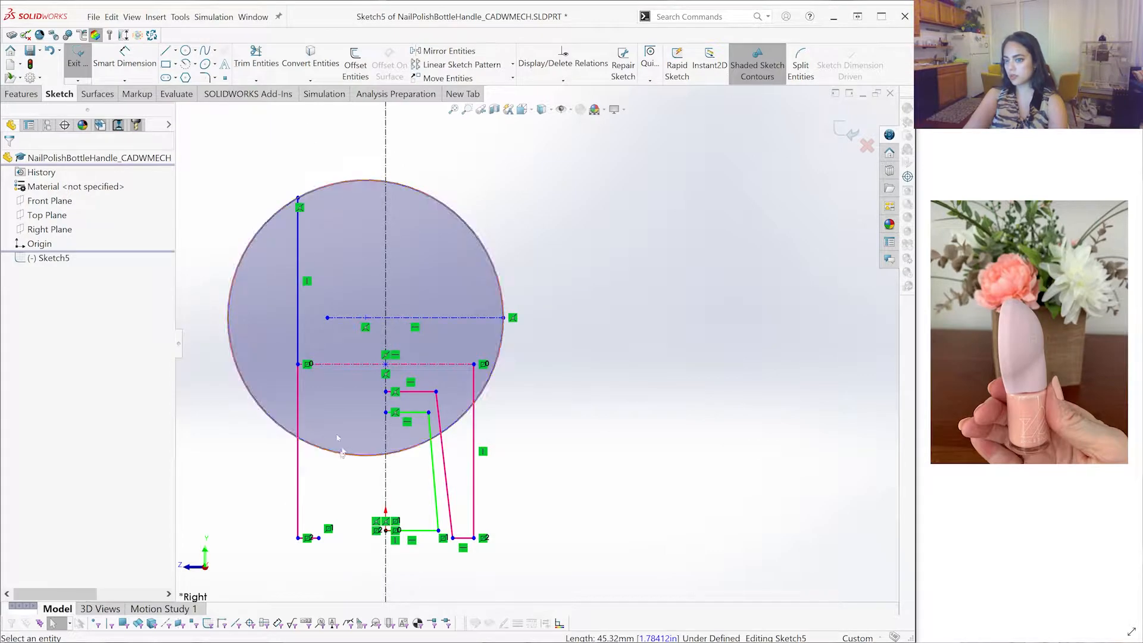
Trim the circle to a single arc over the top, running from the mirrored side's vertical line to the opposite vertical line
{"action": "left_click", "coordinate": [256, 57]}
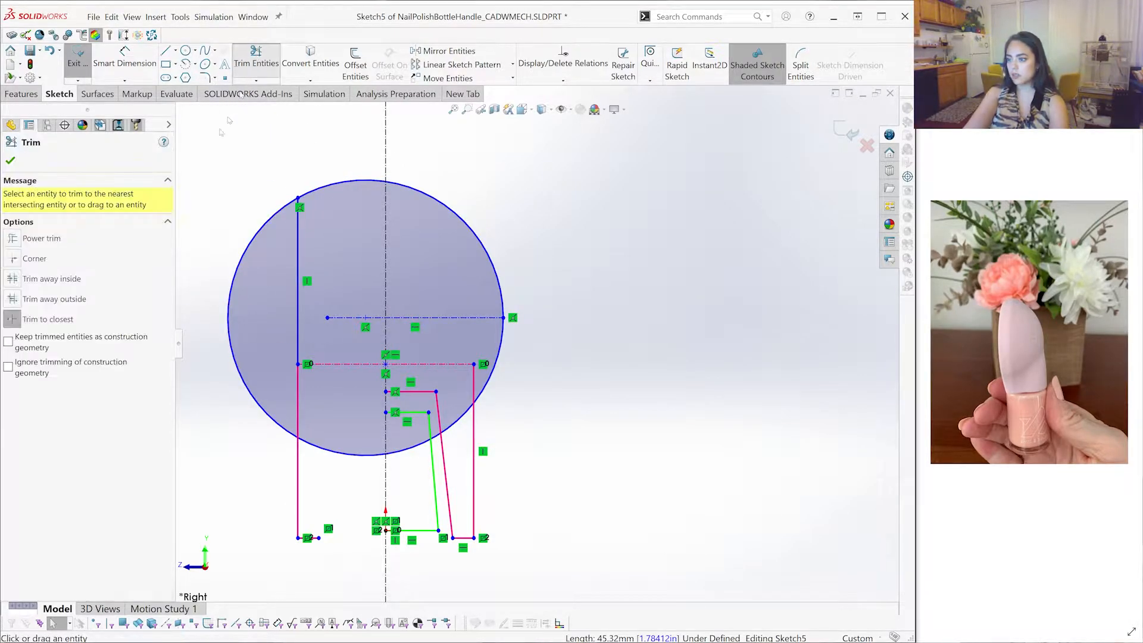
{"action": "left_click", "coordinate": [247, 252]}
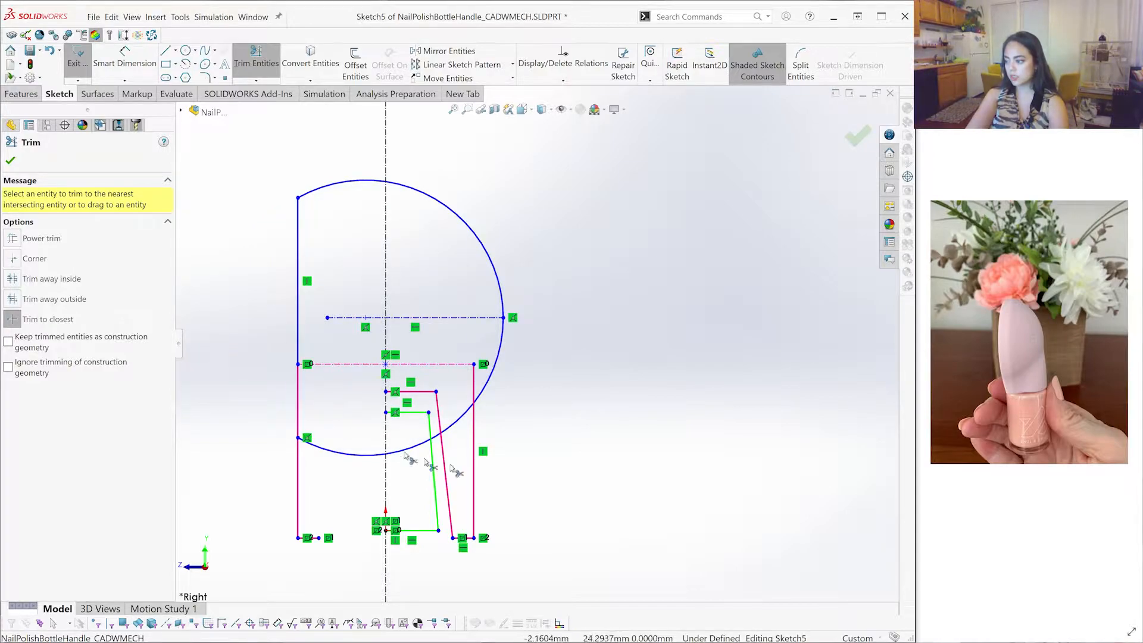
{"action": "left_click", "coordinate": [342, 454]}
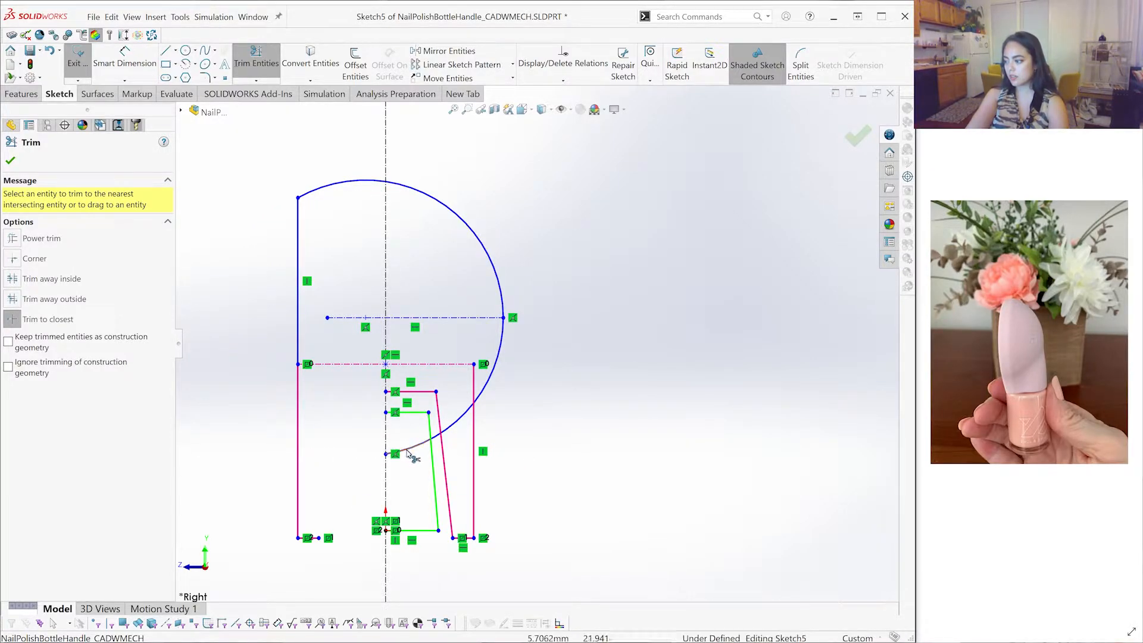
{"action": "left_click", "coordinate": [455, 424]}
{"action": "scroll", "coordinate": [659, 357], "scroll_direction": "up", "scroll_amount": 2}
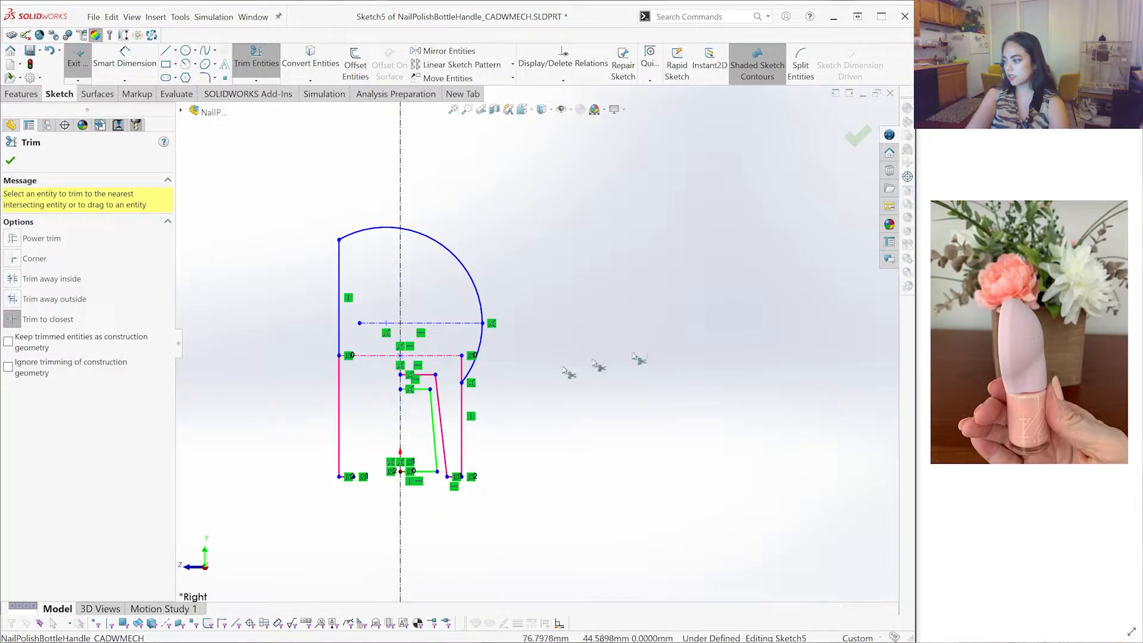
{"action": "scroll", "coordinate": [450, 387], "scroll_direction": "down", "scroll_amount": 1}
{"action": "scroll", "coordinate": [586, 273], "scroll_direction": "down", "scroll_amount": 1}
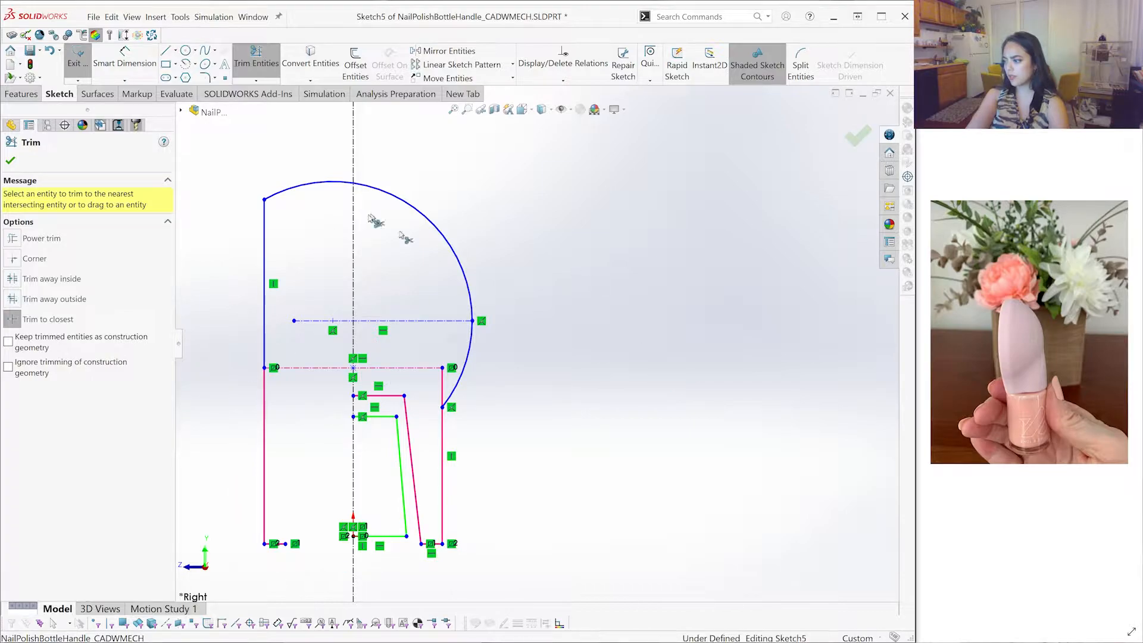
{"action": "scroll", "coordinate": [560, 310], "scroll_direction": "up", "scroll_amount": 2}
{"action": "key", "text": "Escape"}
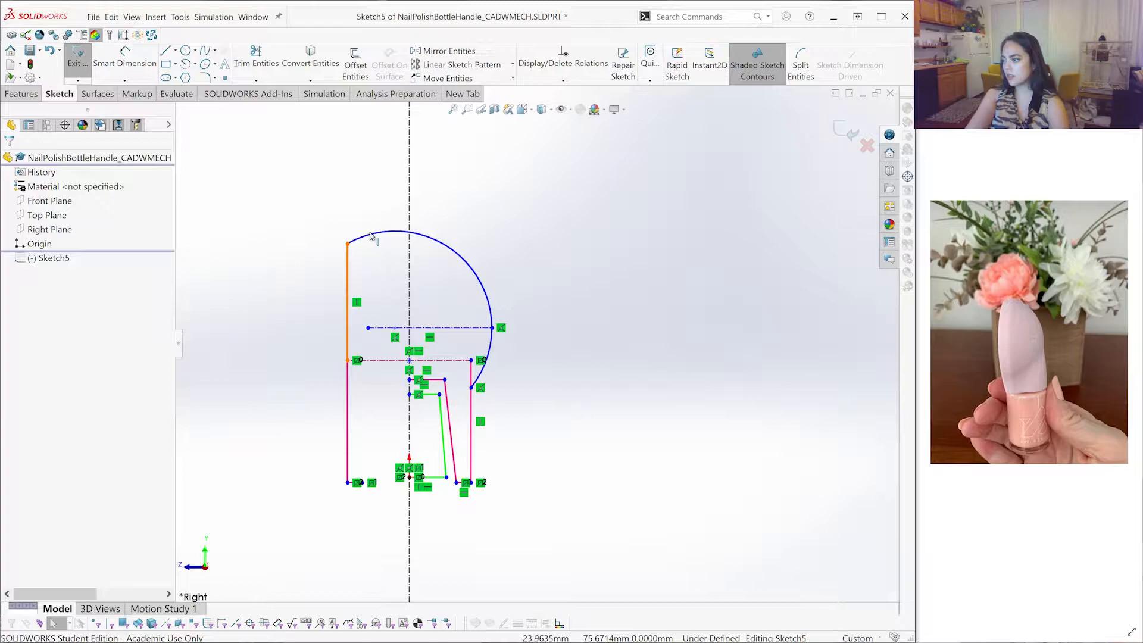
Set the sketch colour of the trimmed arc and its adjoining upper vertical line to purple
{"action": "left_click", "coordinate": [347, 257]}
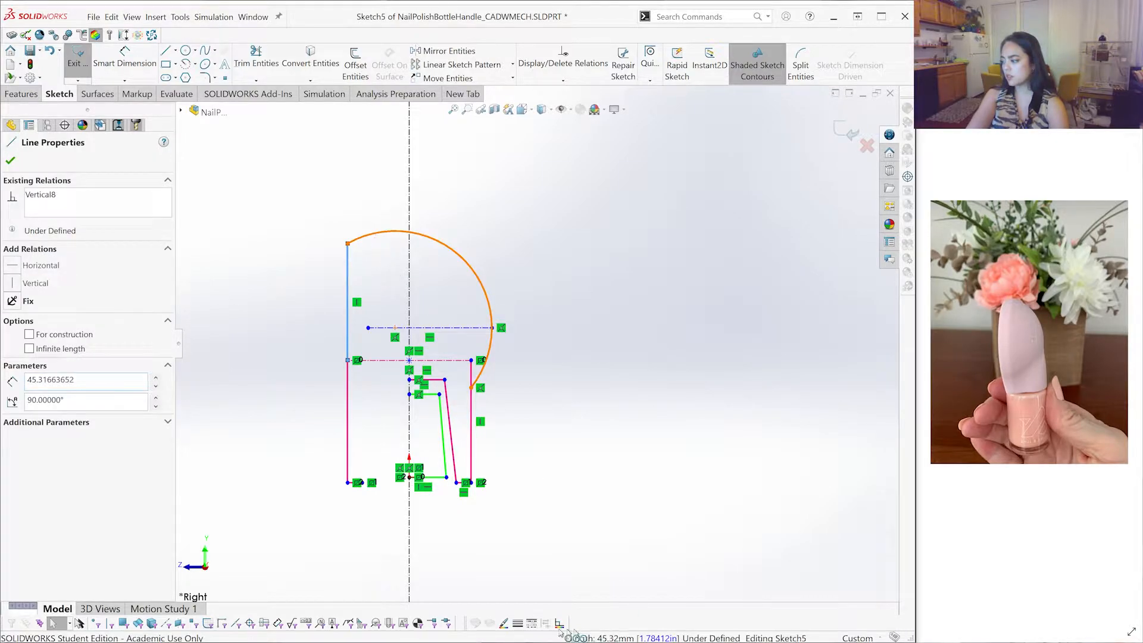
{"action": "left_click", "coordinate": [419, 234], "text": "ctrl"}
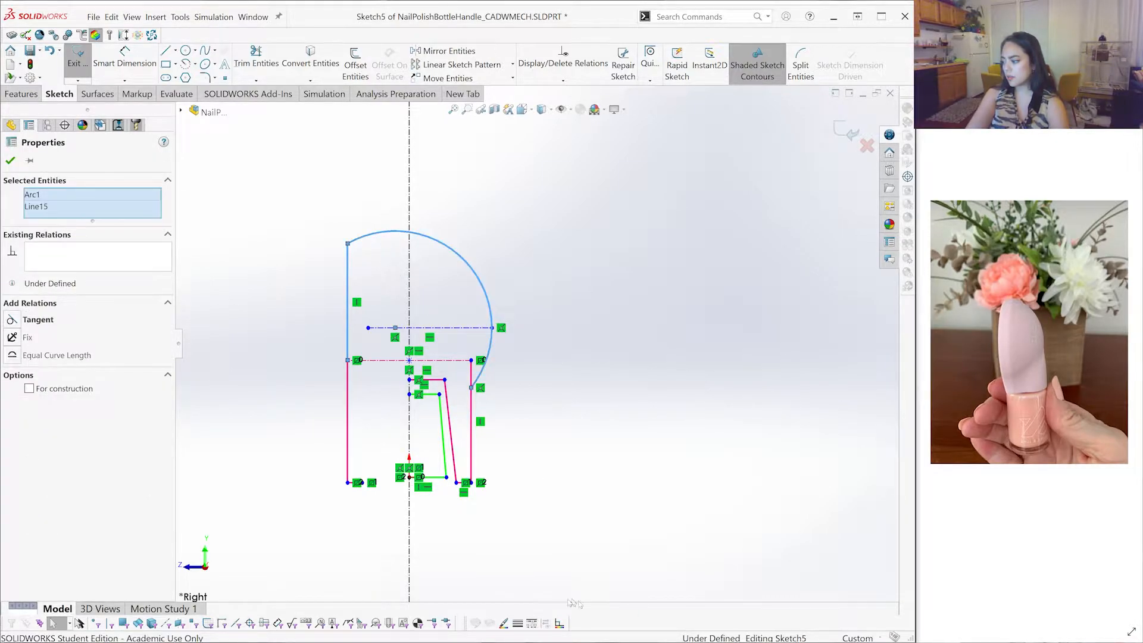
{"action": "scroll", "coordinate": [575, 602], "scroll_direction": "down", "scroll_amount": 1}
{"action": "left_click", "coordinate": [503, 624]}
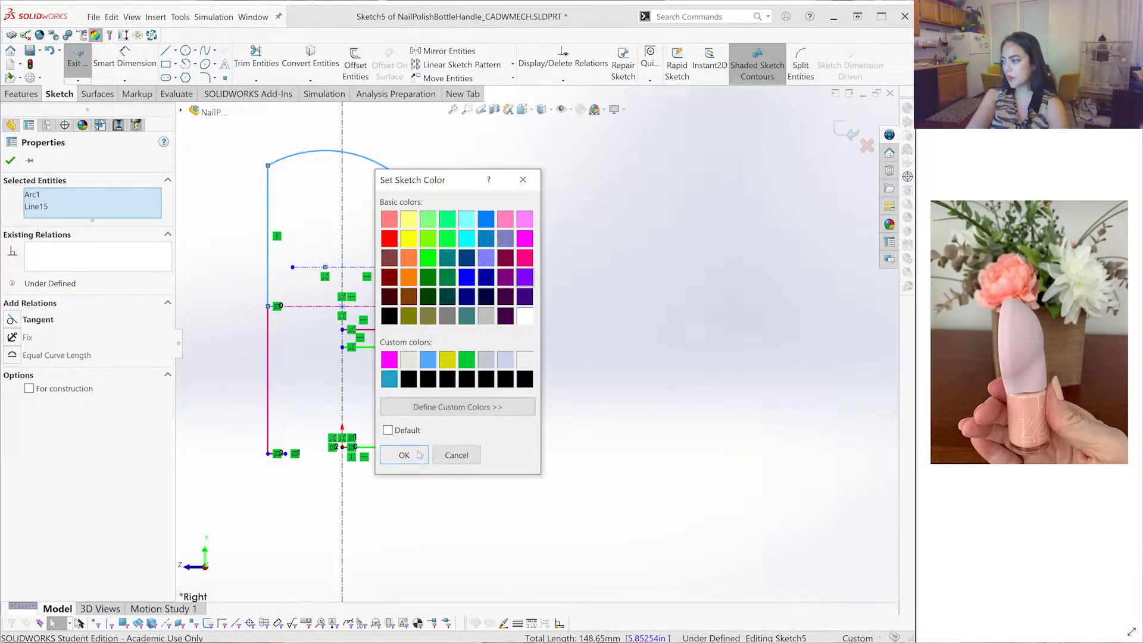
{"action": "left_click", "coordinate": [417, 455]}
{"action": "left_click", "coordinate": [672, 449]}
{"action": "scroll", "coordinate": [246, 122], "scroll_direction": "down", "scroll_amount": 2}
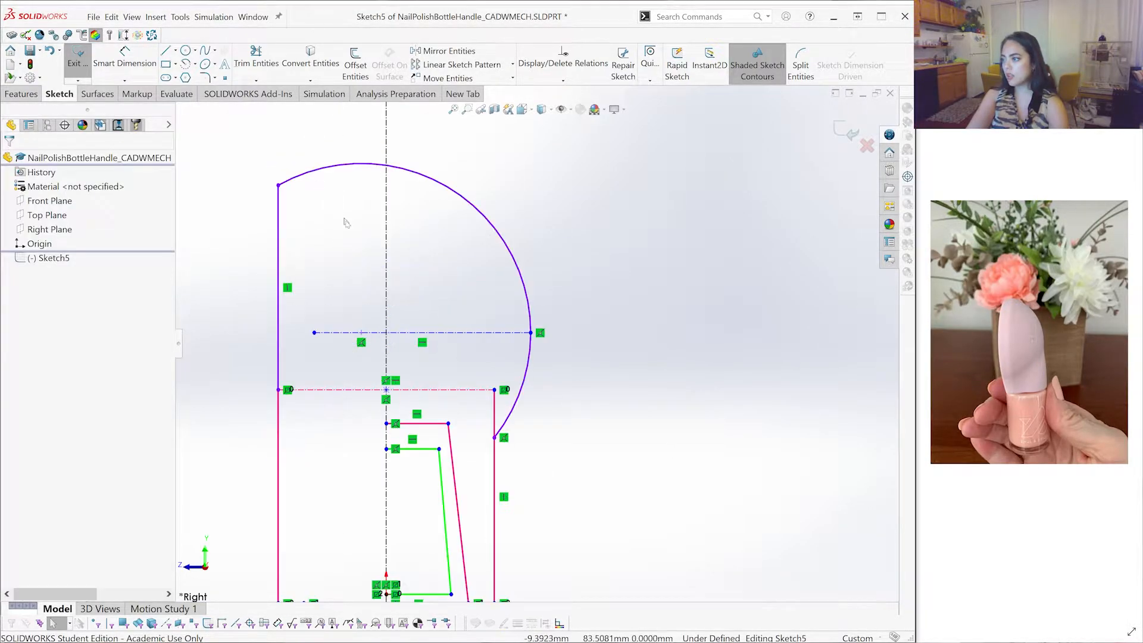
Try making the purple arc tangent to the purple vertical line
{"action": "left_click", "coordinate": [291, 182]}
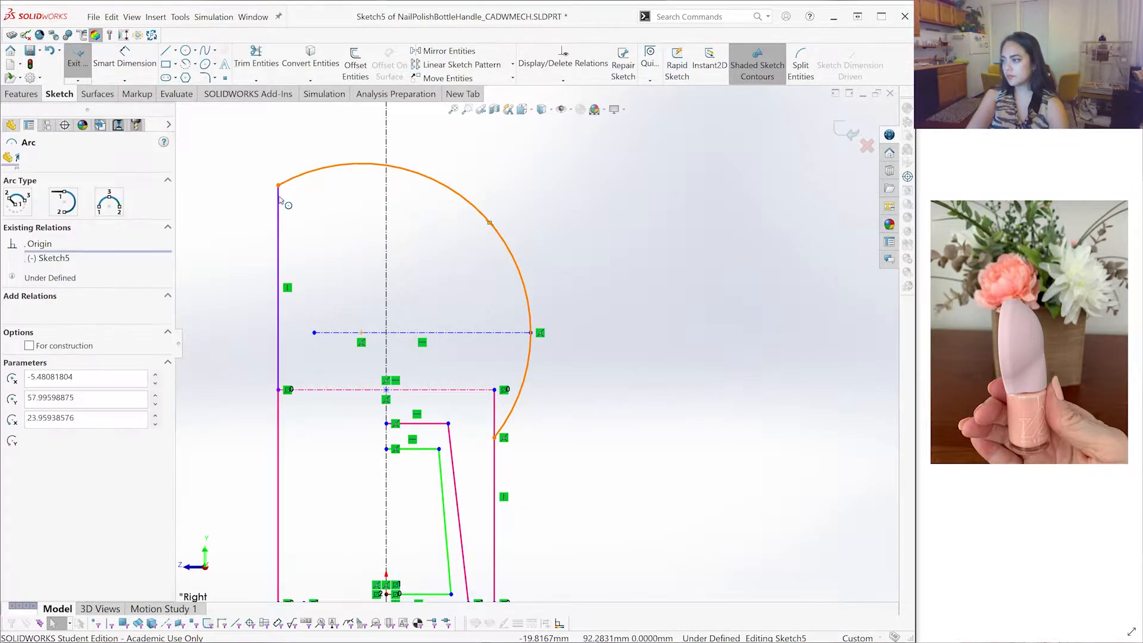
{"action": "left_click", "coordinate": [279, 197], "text": "ctrl"}
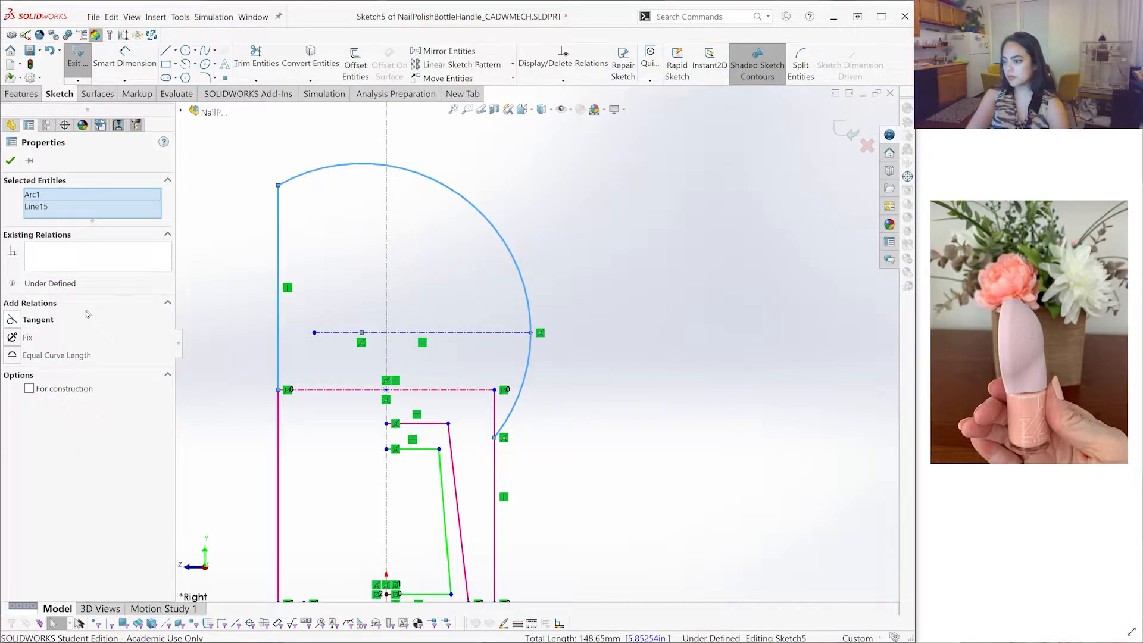
{"action": "left_click", "coordinate": [12, 320]}
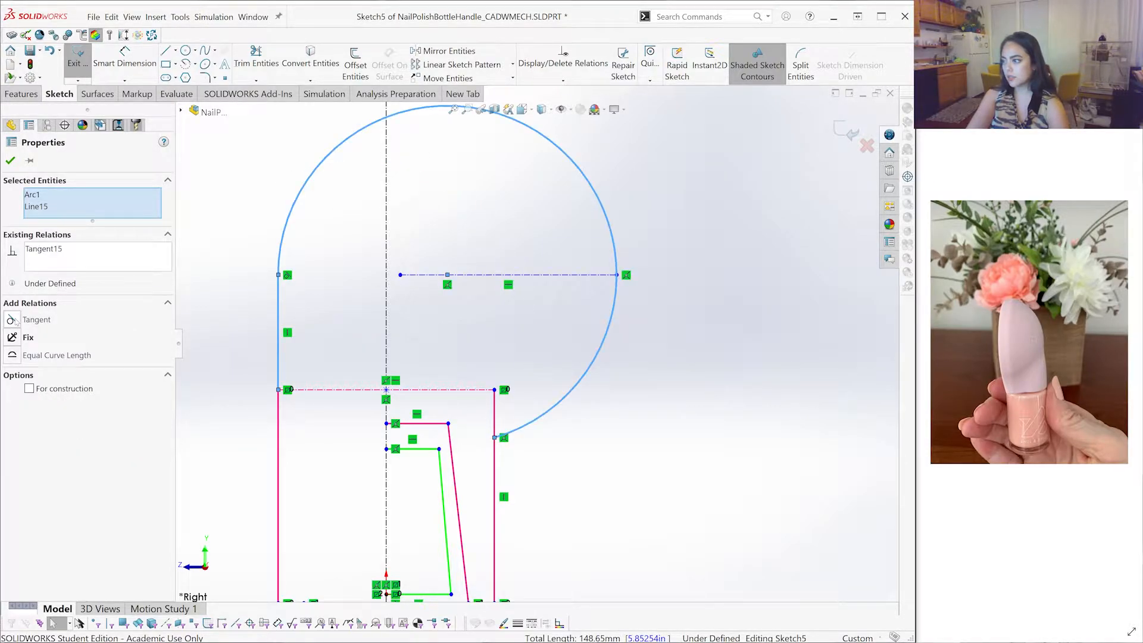
{"action": "key", "text": "ctrl+z"}
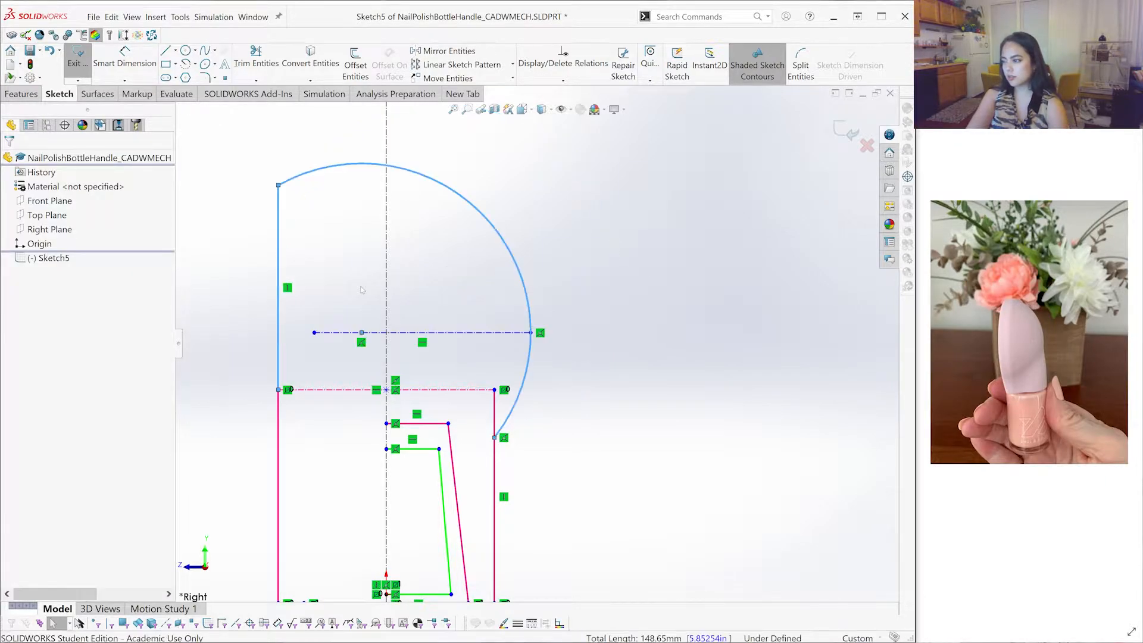
Sketch a horizontal construction line about 11 mm long inward from the corner where the purple arc meets the vertical line
{"action": "left_click", "coordinate": [457, 221]}
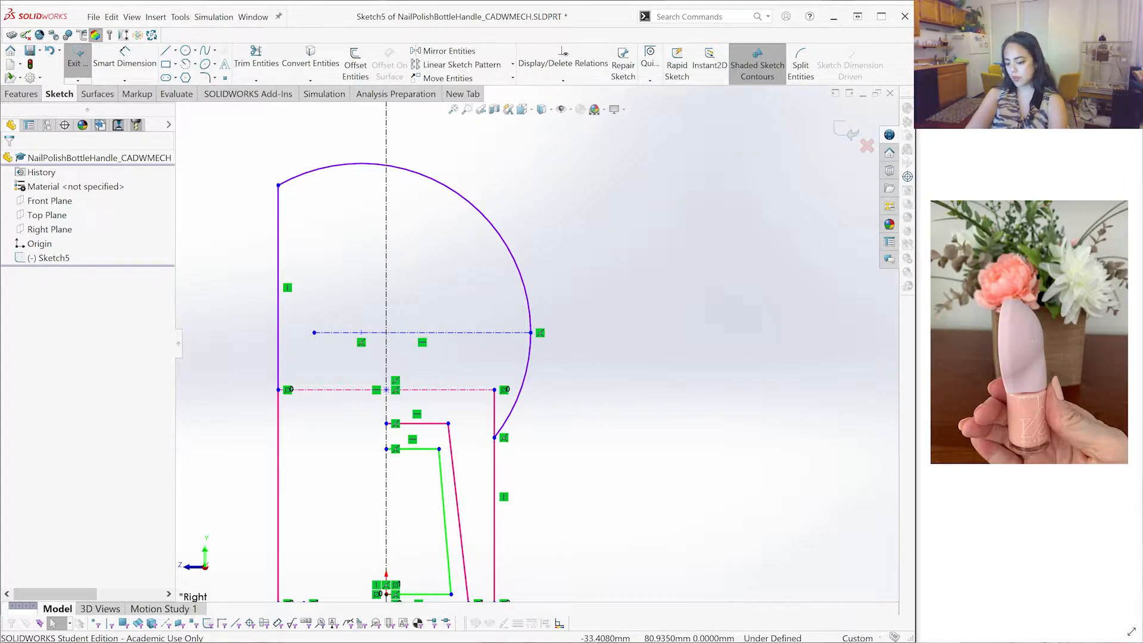
{"action": "key", "text": "l"}
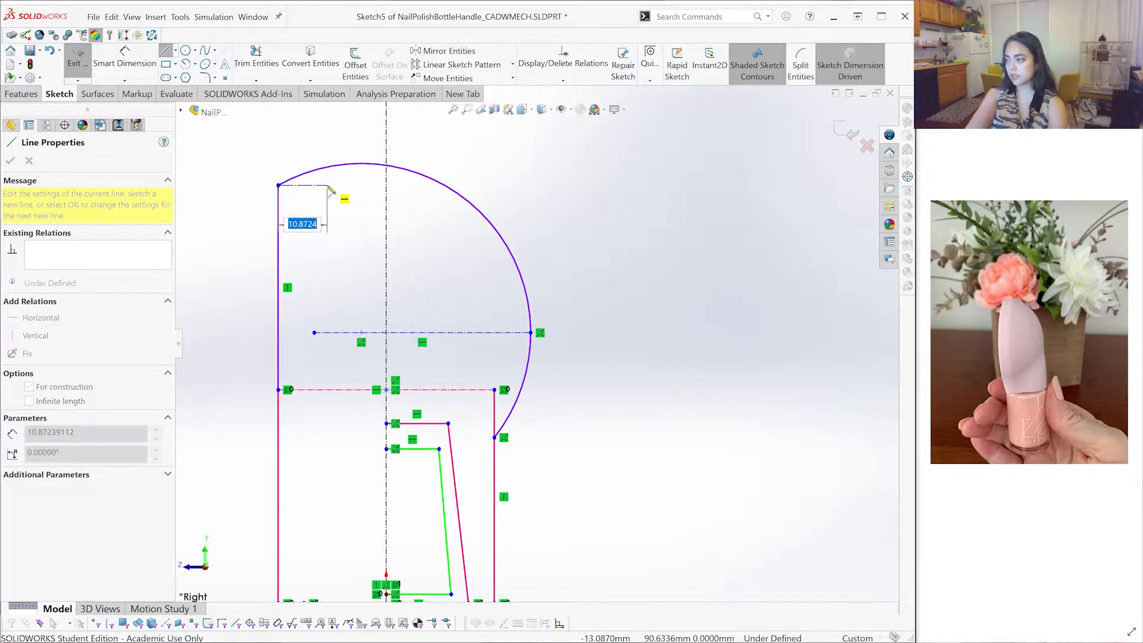
{"action": "left_click", "coordinate": [328, 187]}
{"action": "key", "text": "Escape"}
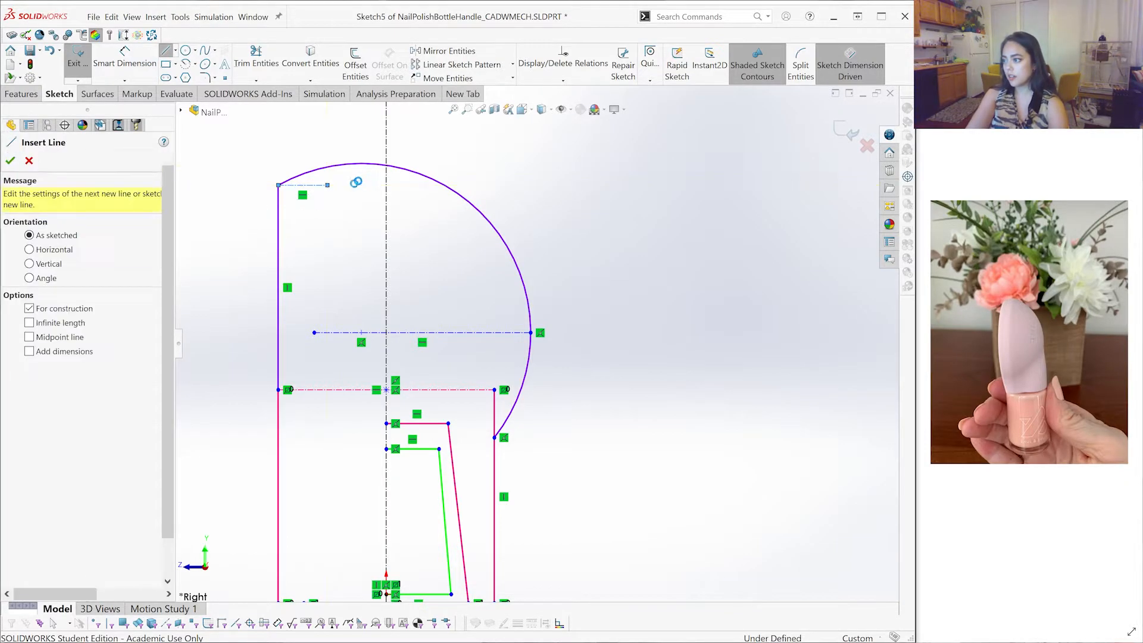
{"action": "key", "text": "Escape"}
Delete the vertical relation on the purple line and the horizontal relation on the short construction line at its upper end
{"action": "scroll", "coordinate": [324, 189], "scroll_direction": "down", "scroll_amount": 1}
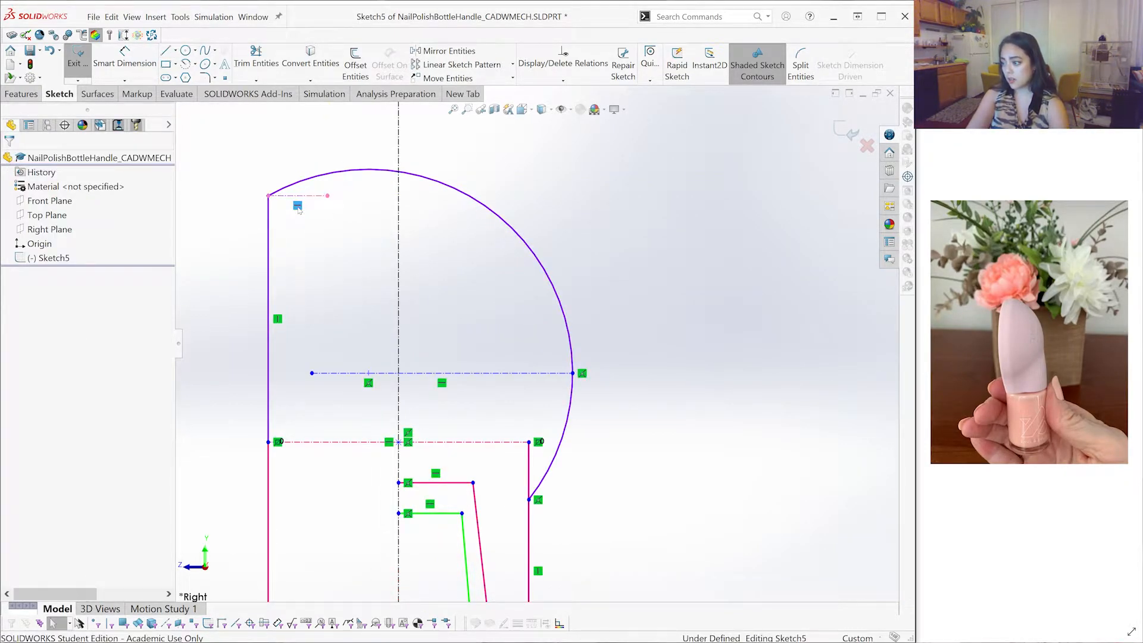
{"action": "left_click", "coordinate": [277, 319]}
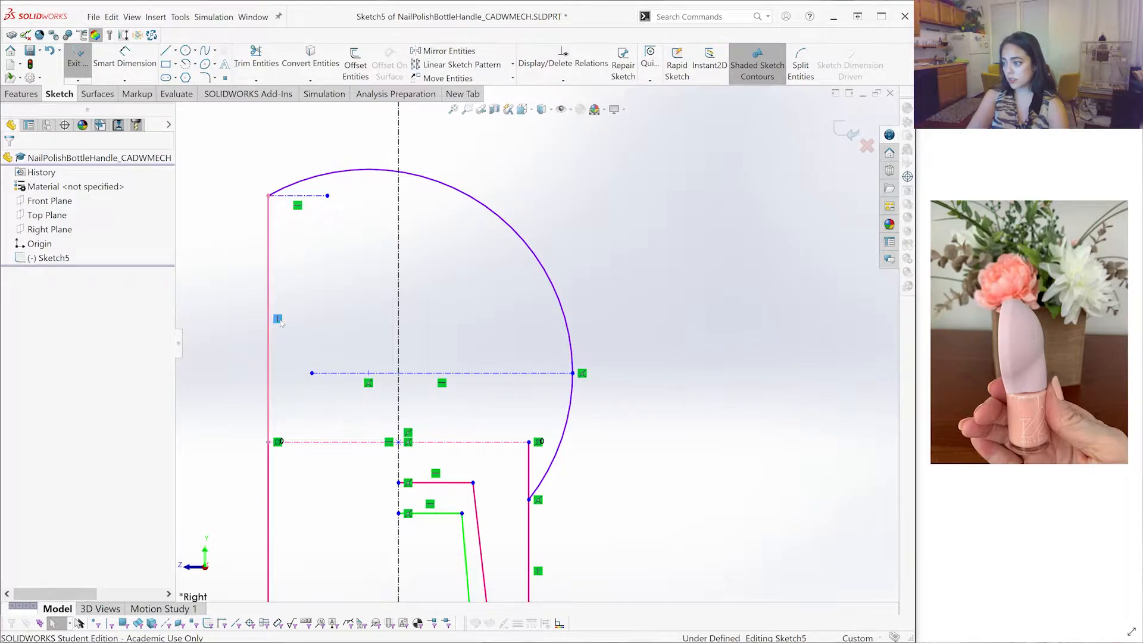
{"action": "right_click", "coordinate": [299, 208]}
{"action": "key", "text": "Delete"}
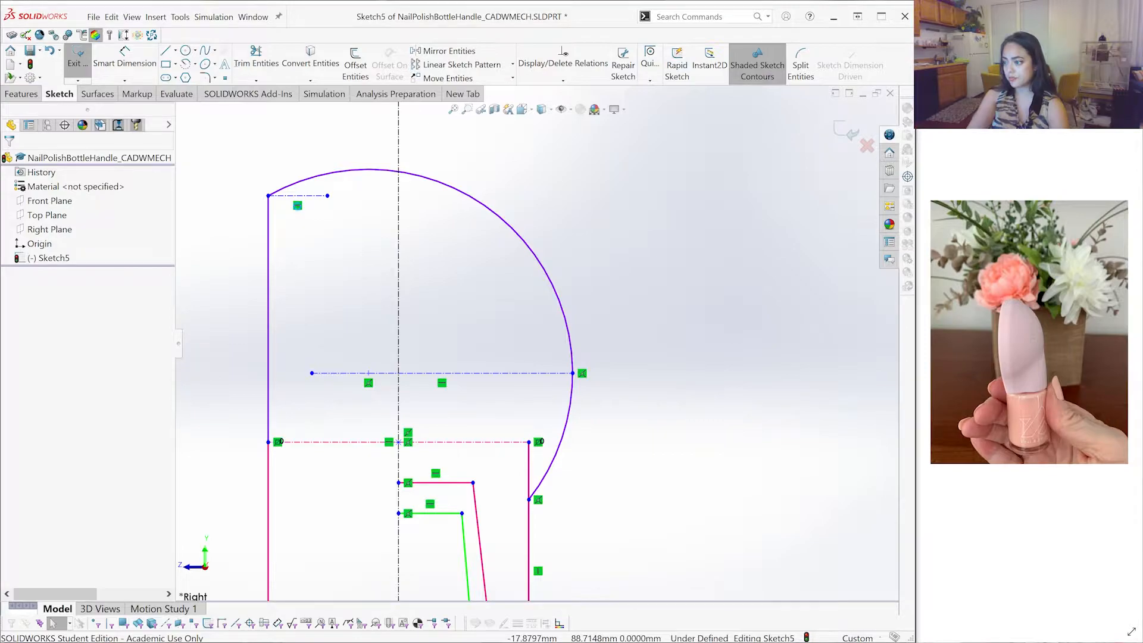
{"action": "right_click", "coordinate": [299, 207]}
{"action": "left_click", "coordinate": [298, 206]}
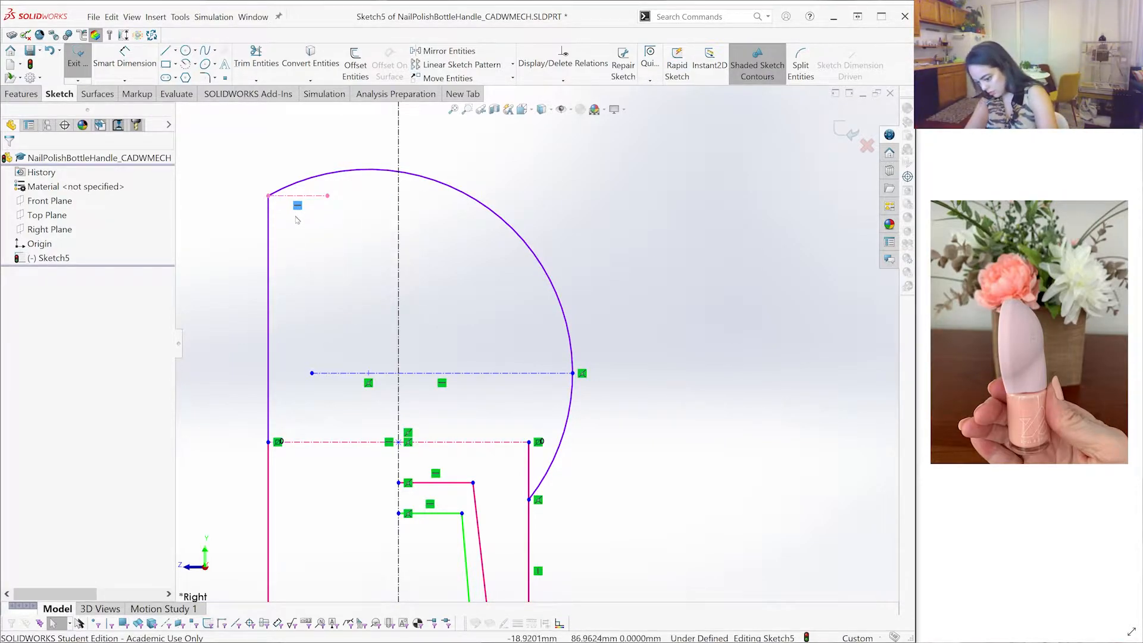
{"action": "key", "text": "Delete"}
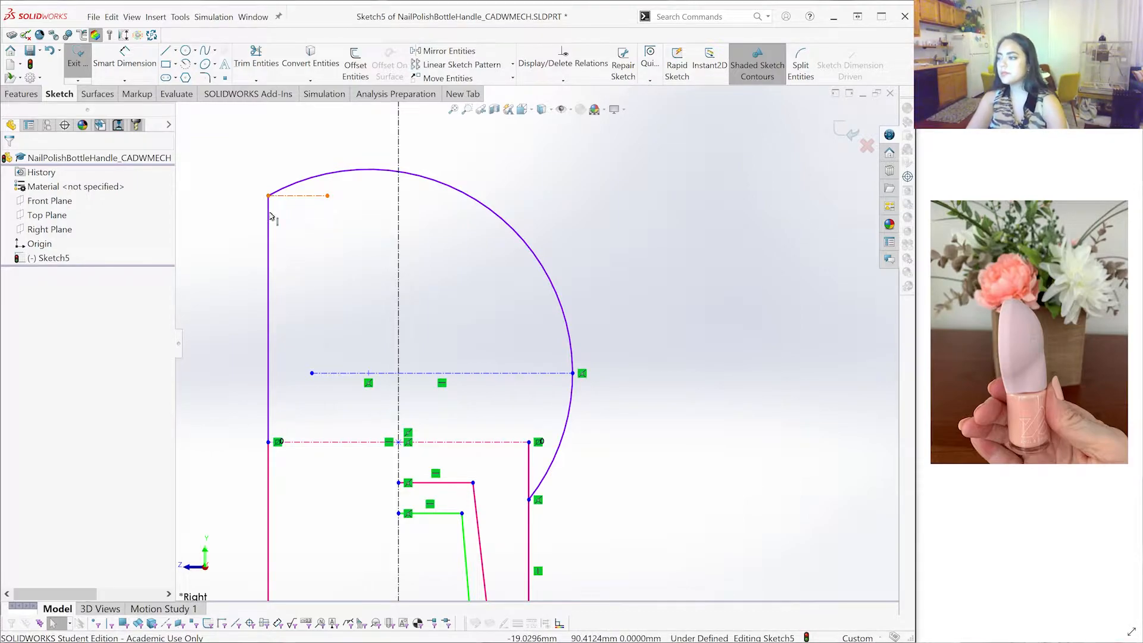
Make the short construction line perpendicular to the purple vertical line
{"action": "left_click", "coordinate": [268, 218]}
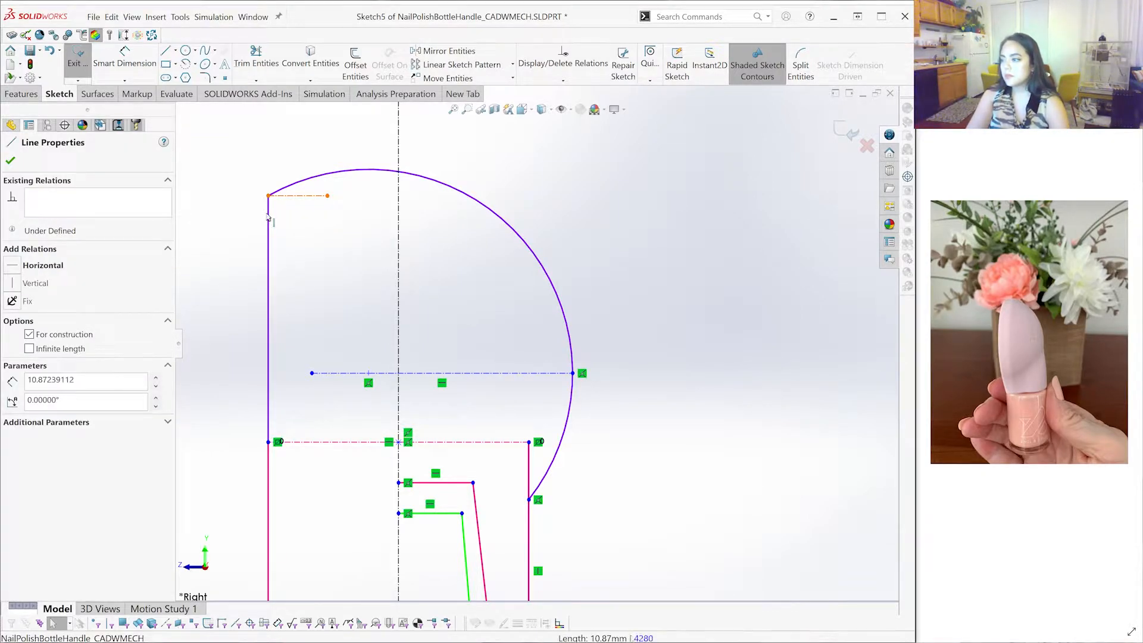
{"action": "left_click", "coordinate": [306, 196], "text": "ctrl"}
{"action": "left_click", "coordinate": [39, 373]}
{"action": "key", "text": "Escape"}
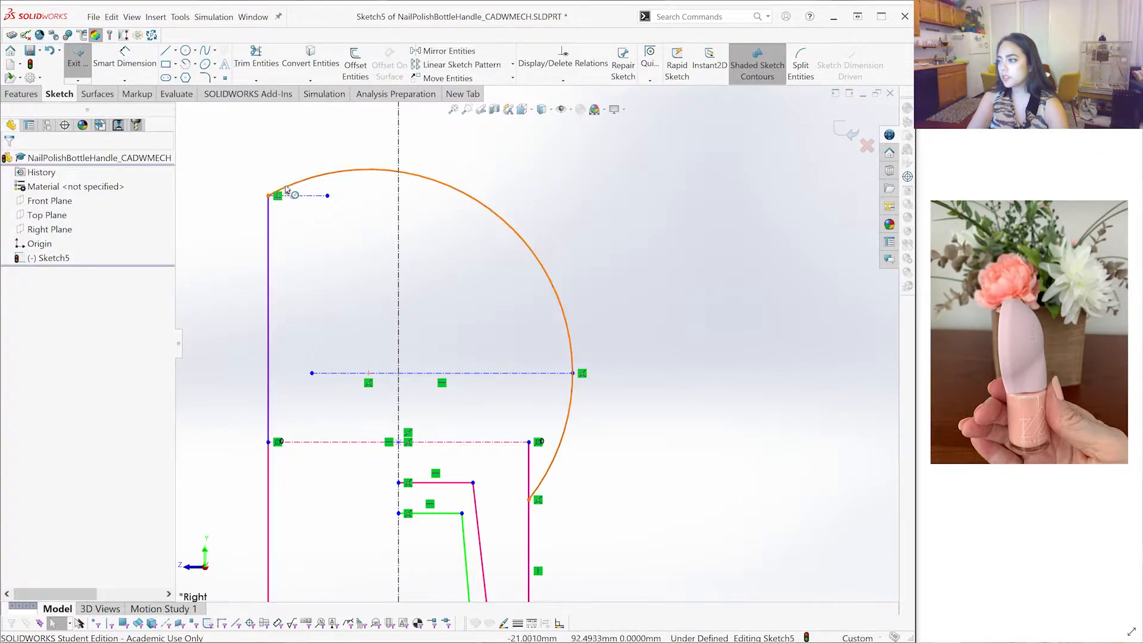
Make the purple arc tangent to the short construction line and move their shared endpoint to about 20 mm from the centreline and 88 mm high
{"action": "left_click", "coordinate": [299, 199]}
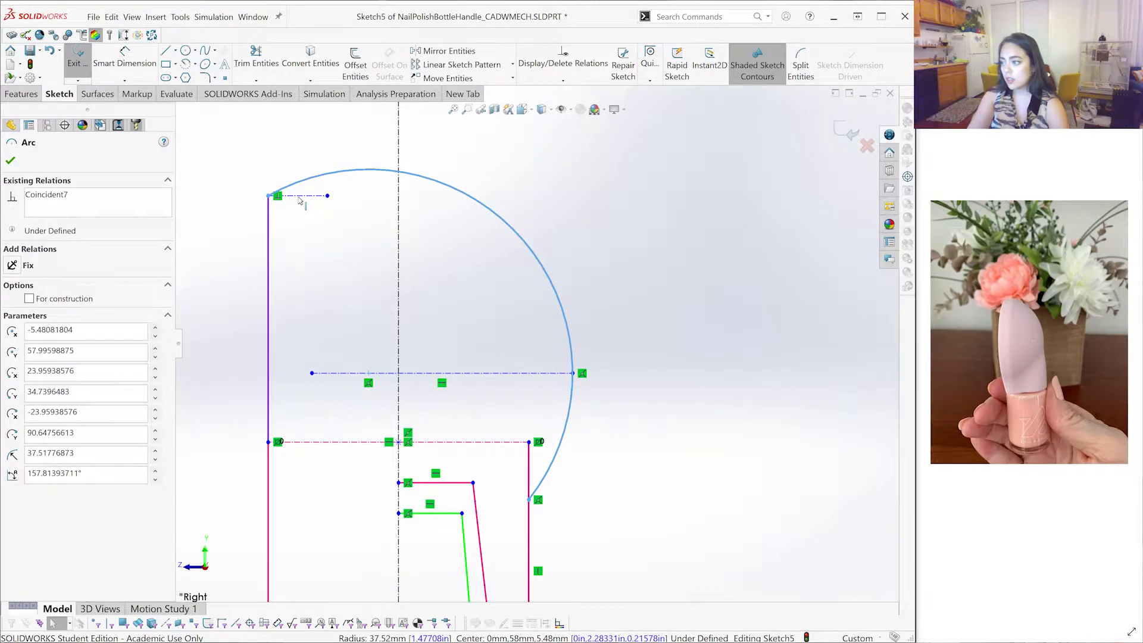
{"action": "left_click", "coordinate": [299, 198]}
{"action": "left_click", "coordinate": [298, 196], "text": "ctrl"}
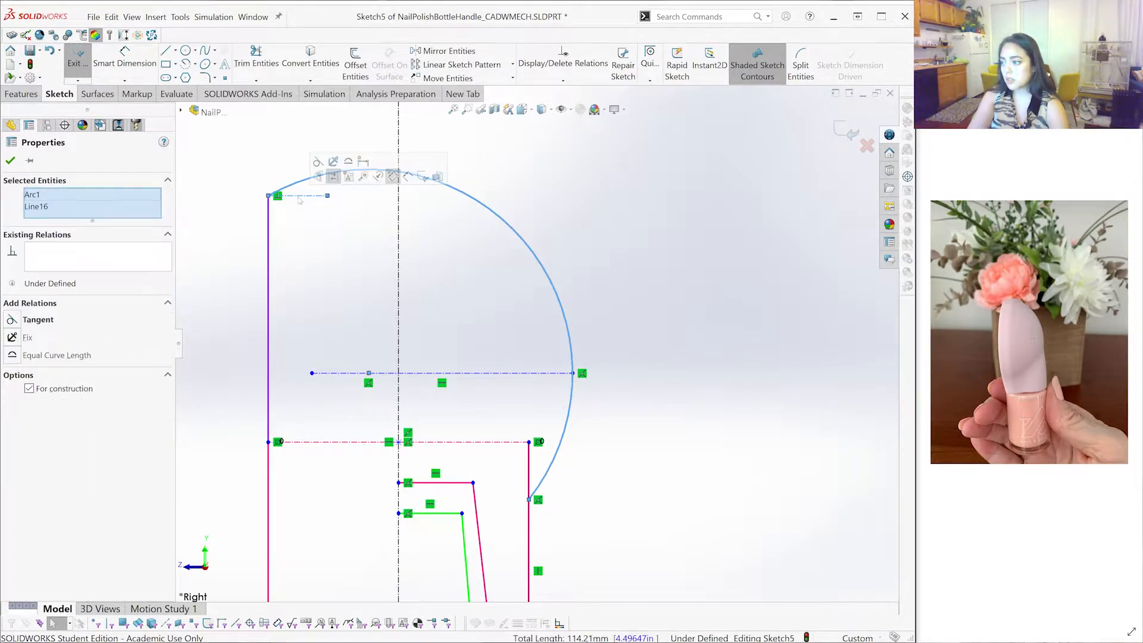
{"action": "left_click", "coordinate": [36, 320]}
{"action": "scroll", "coordinate": [513, 284], "scroll_direction": "down", "scroll_amount": 1}
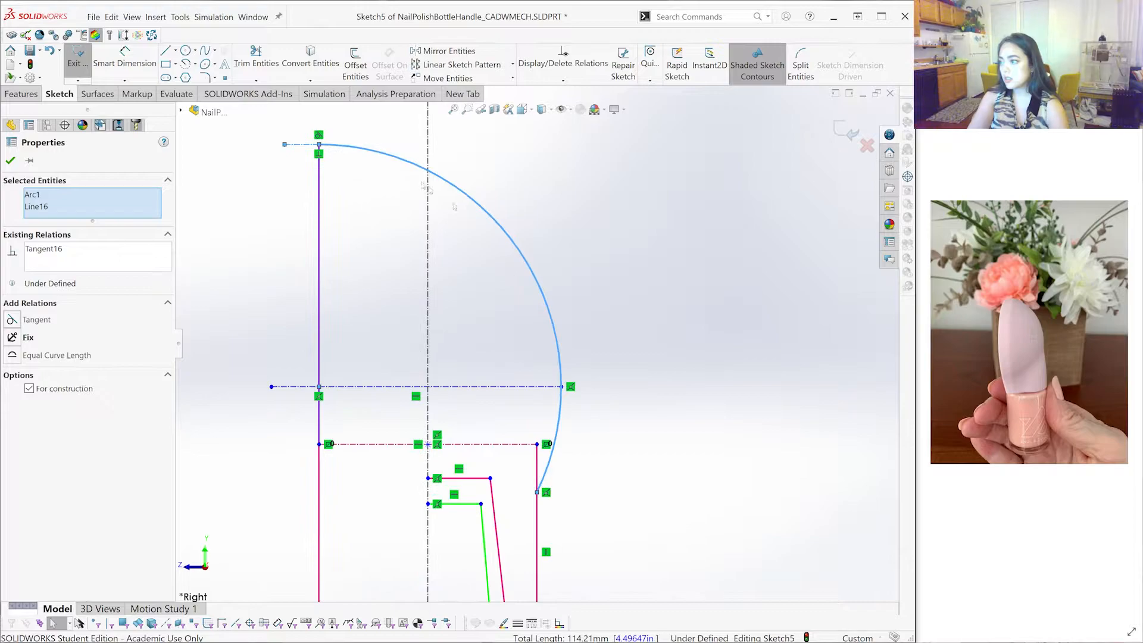
{"action": "key", "text": "Escape"}
{"action": "left_click_drag", "start_coordinate": [332, 213], "coordinate": [335, 252]}
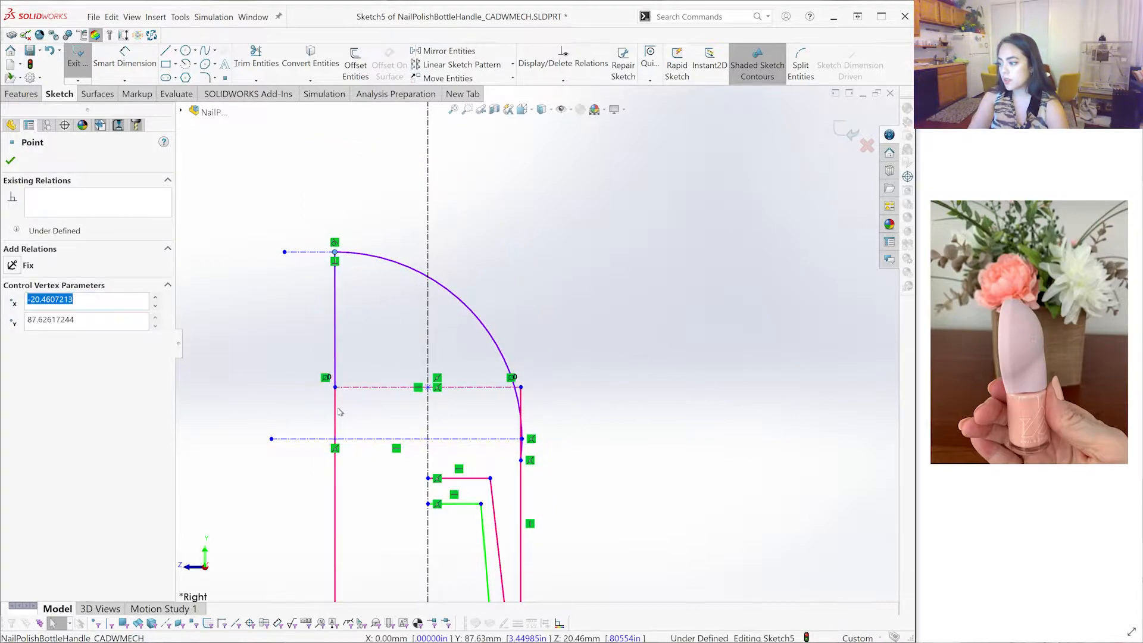
Make the purple upper line collinear with the mirrored side's vertical line below it
{"action": "left_click", "coordinate": [335, 348]}
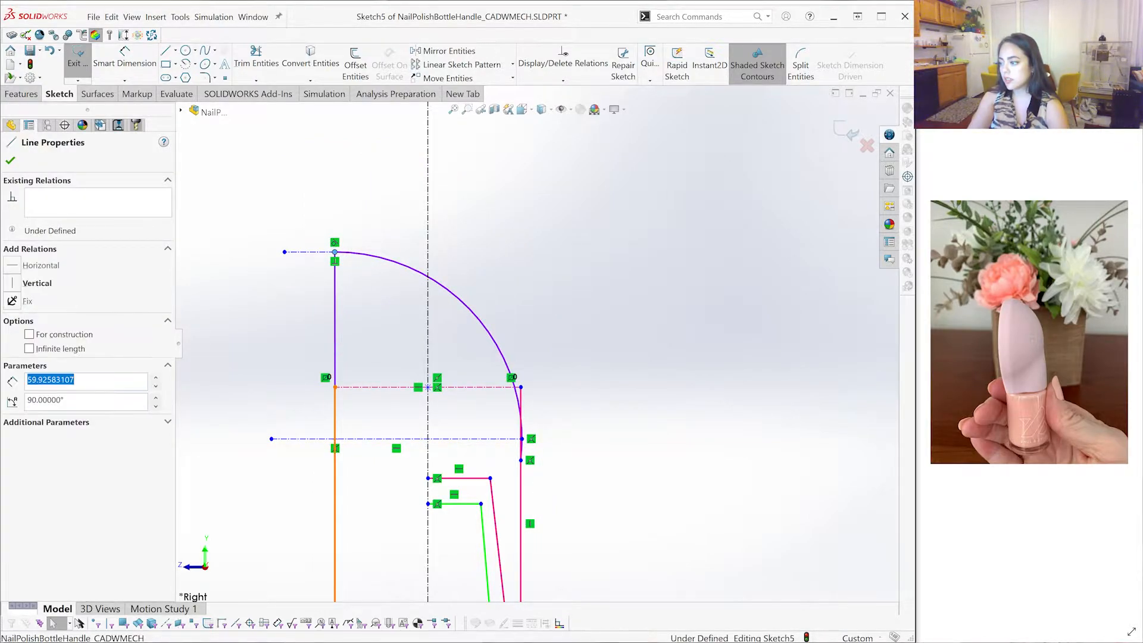
{"action": "left_click", "coordinate": [335, 345], "text": "ctrl"}
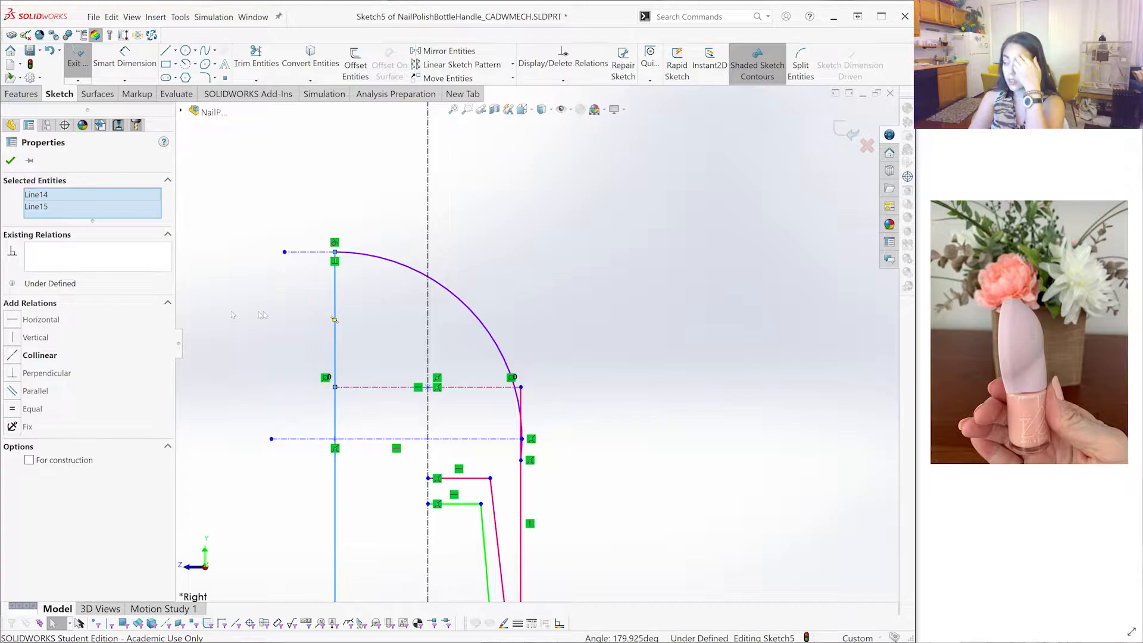
{"action": "left_click", "coordinate": [39, 355]}
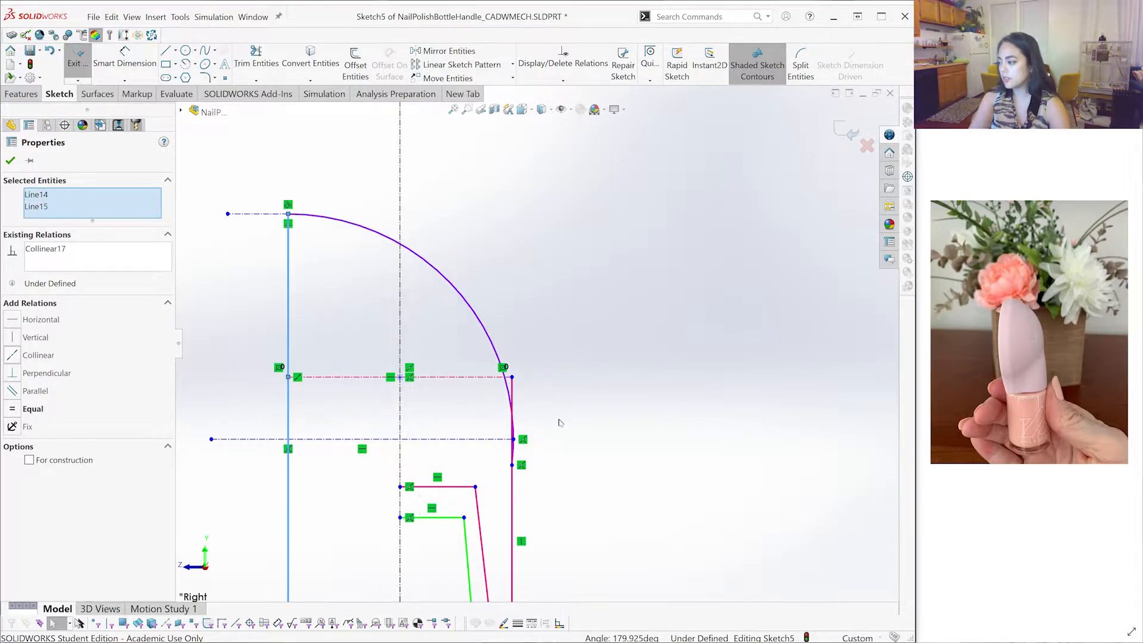
Move the arc's lower endpoint up to about 50.5 mm high and the outer bottom corner to about 20.6 mm from the centreline
{"action": "key", "text": "f"}
{"action": "scroll", "coordinate": [491, 340], "scroll_direction": "down", "scroll_amount": 2}
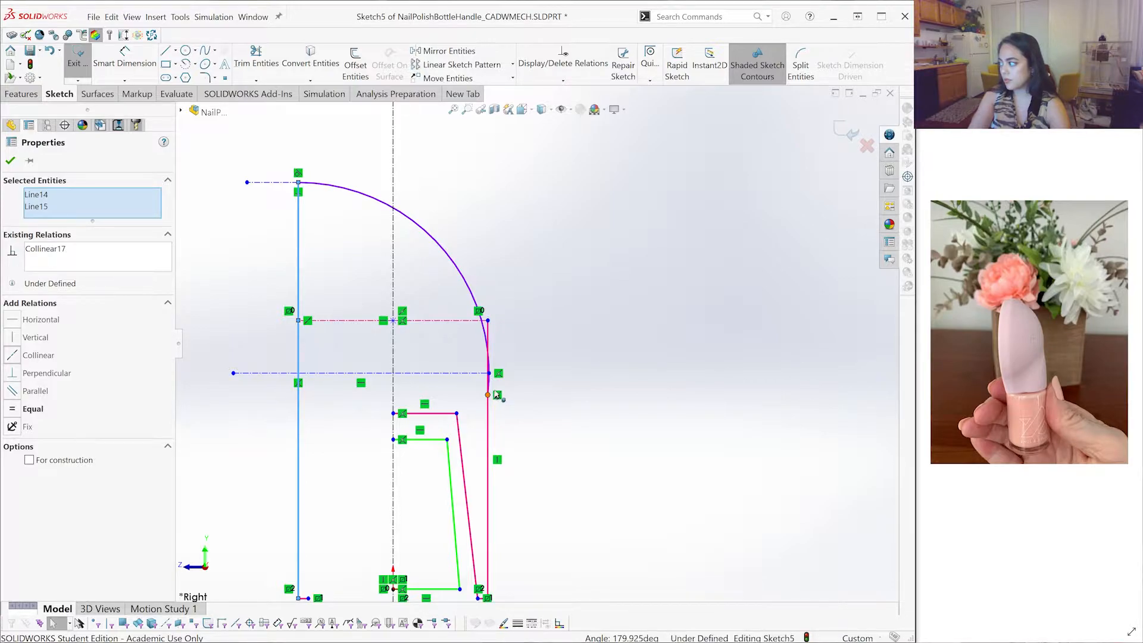
{"action": "left_click_drag", "start_coordinate": [498, 388], "coordinate": [470, 374]}
{"action": "left_click_drag", "start_coordinate": [471, 600], "coordinate": [490, 600]}
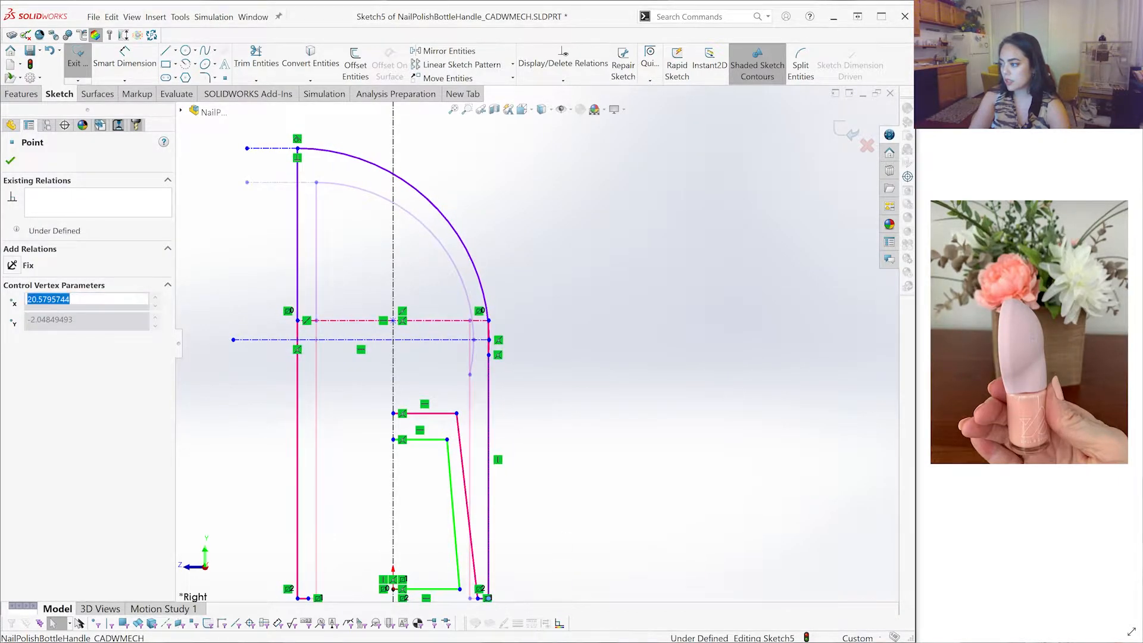
{"action": "scroll", "coordinate": [565, 302], "scroll_direction": "down", "scroll_amount": 3}
{"action": "scroll", "coordinate": [565, 302], "scroll_direction": "up", "scroll_amount": 2}
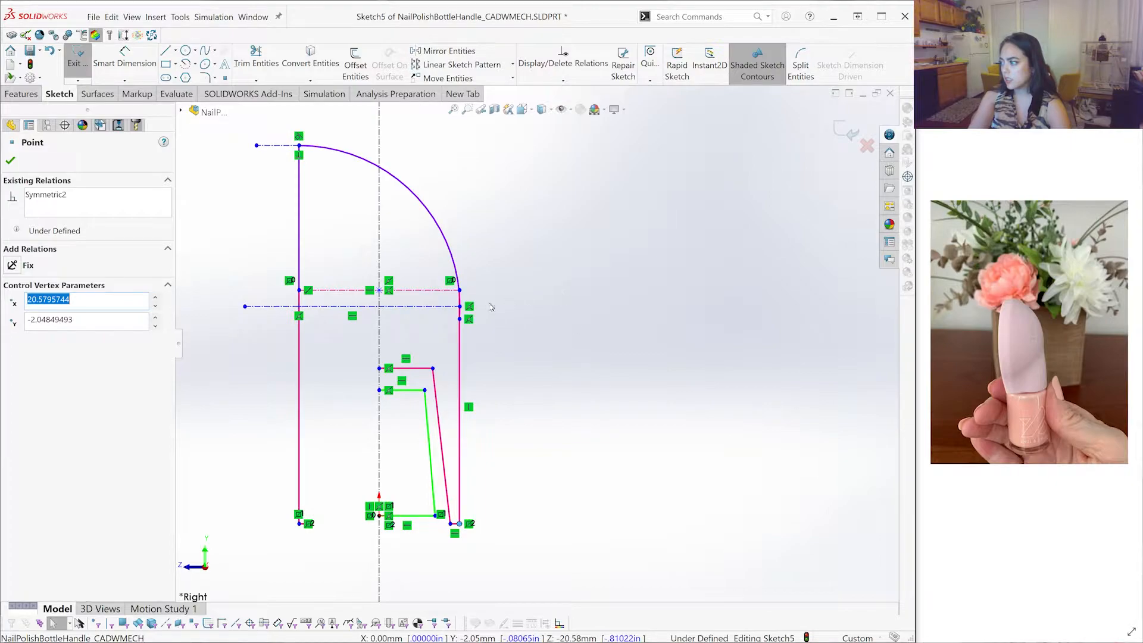
{"action": "scroll", "coordinate": [488, 309], "scroll_direction": "down", "scroll_amount": 2}
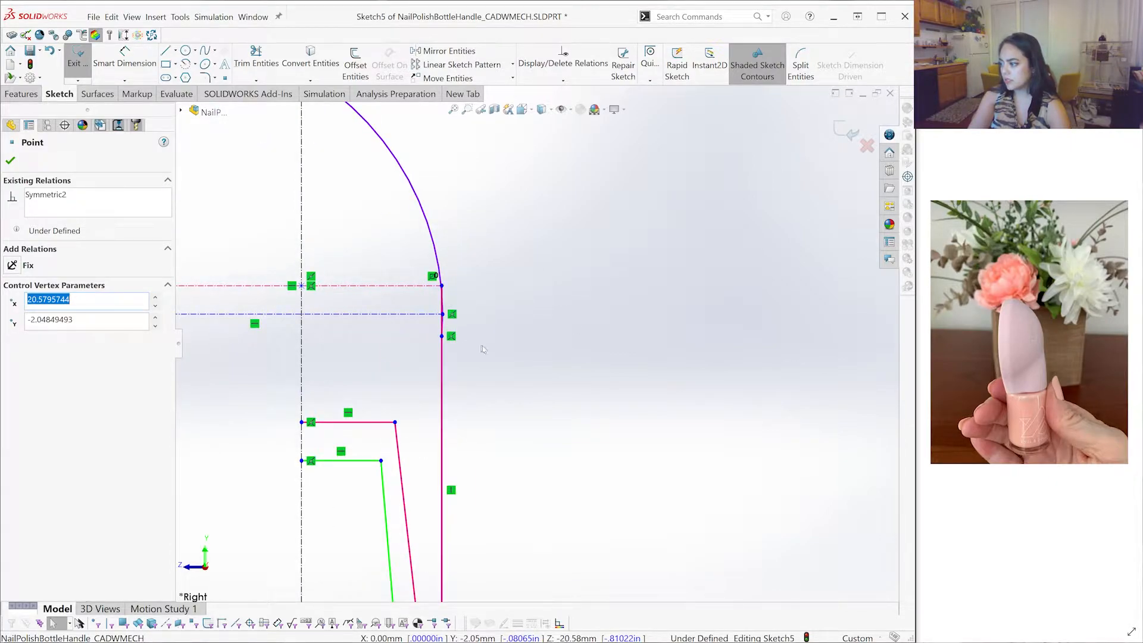
{"action": "scroll", "coordinate": [483, 349], "scroll_direction": "up", "scroll_amount": 2}
{"action": "key", "text": "Escape"}
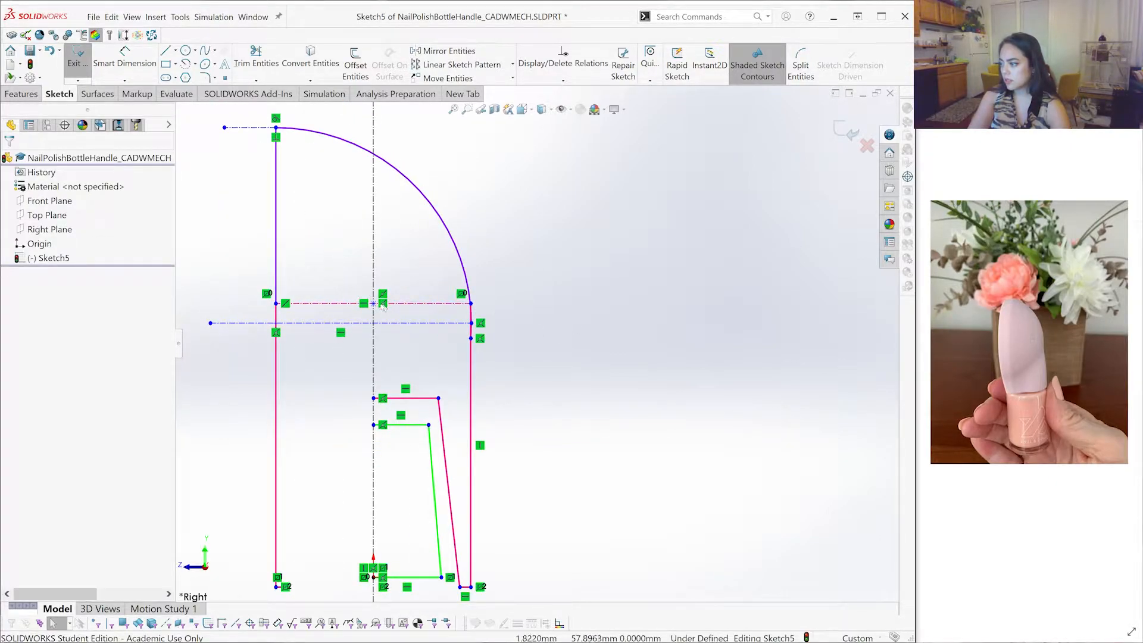
Move the upper horizontal construction line up to about 60.5 mm high along the centreline
{"action": "left_click_drag", "start_coordinate": [386, 310], "coordinate": [386, 291]}
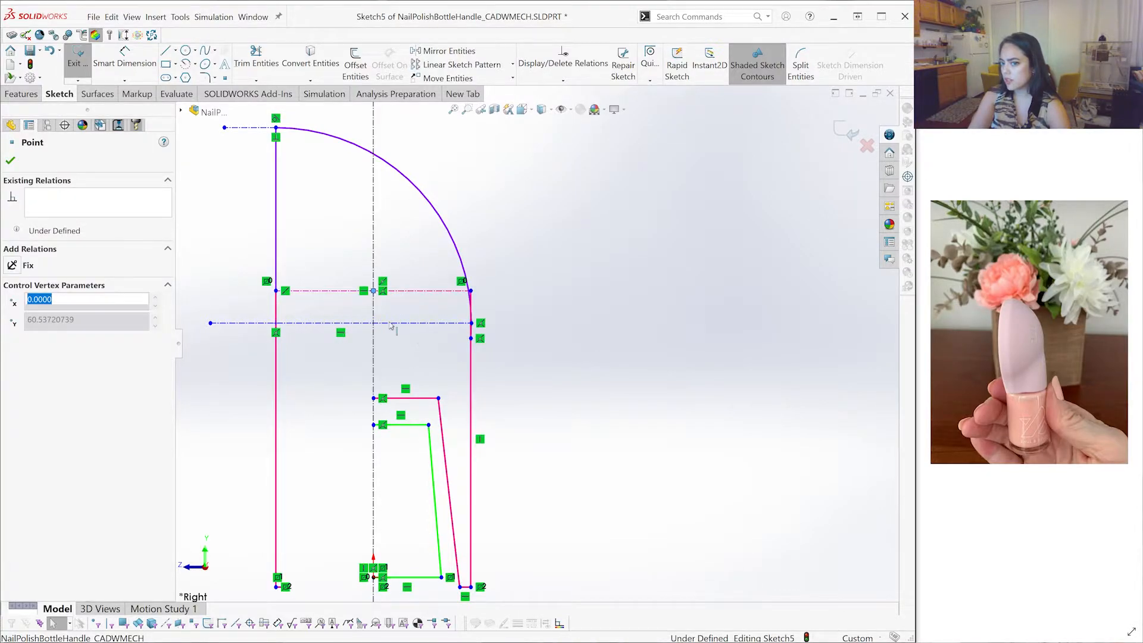
{"action": "right_click", "coordinate": [384, 282]}
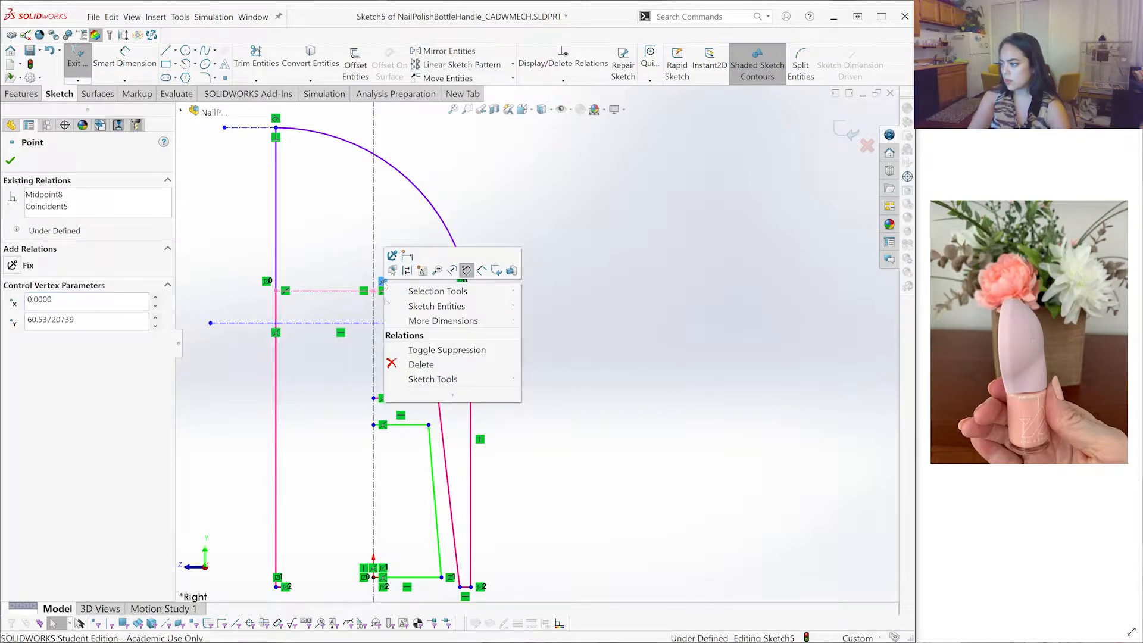
{"action": "left_click", "coordinate": [594, 357]}
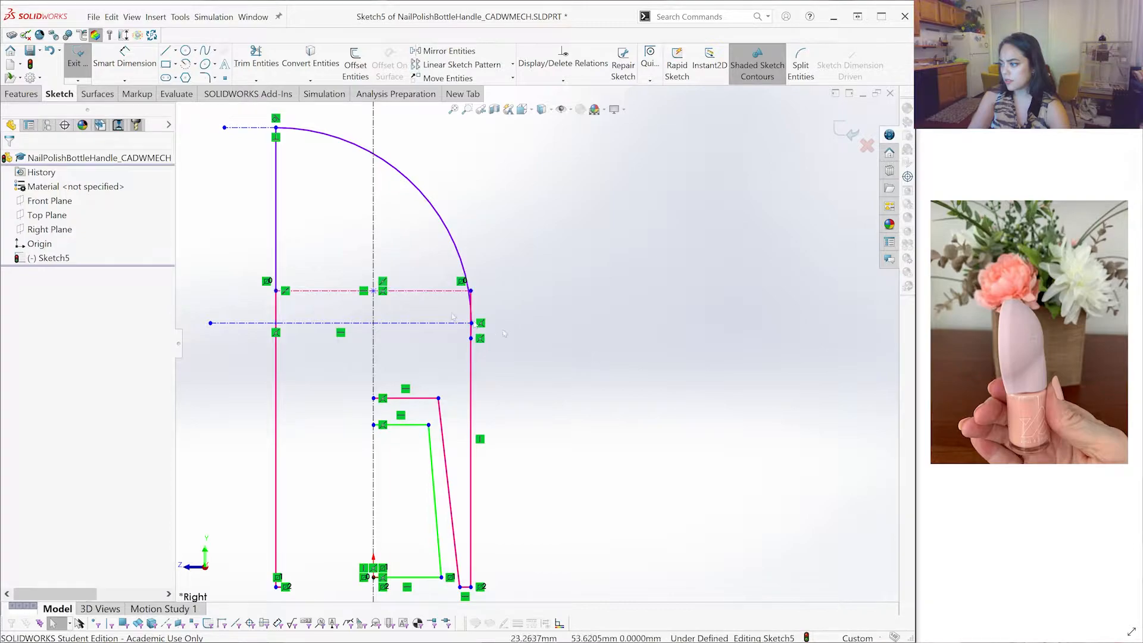
{"action": "left_click", "coordinate": [465, 273]}
{"action": "scroll", "coordinate": [506, 303], "scroll_direction": "up", "scroll_amount": 2}
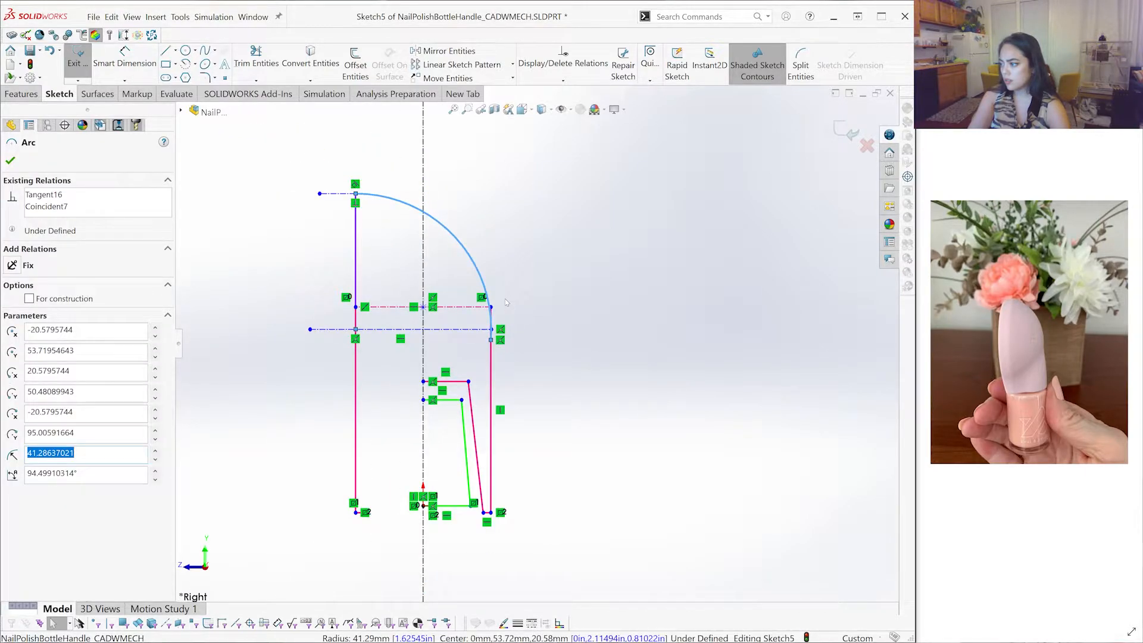
{"action": "scroll", "coordinate": [506, 302], "scroll_direction": "down", "scroll_amount": 2}
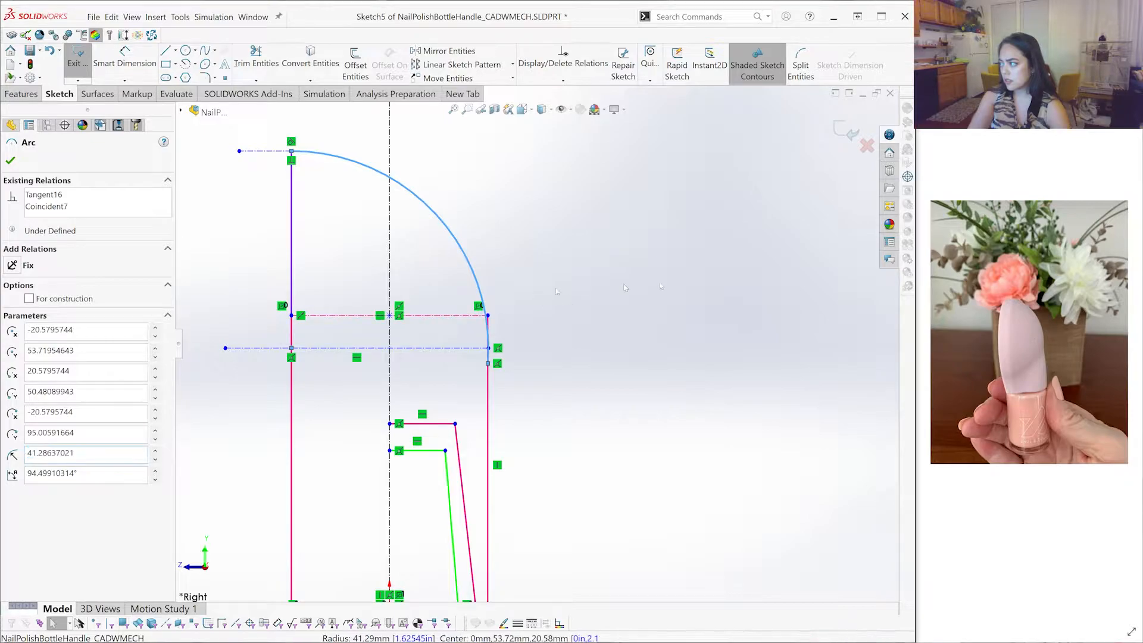
{"action": "key", "text": "Escape"}
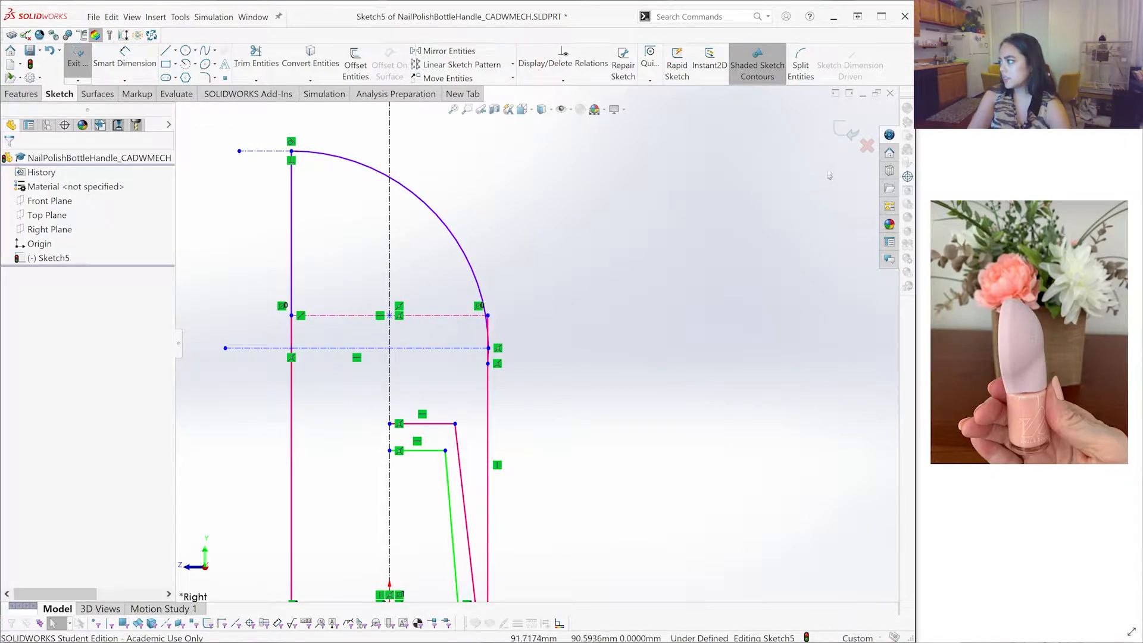
Exit the sketch and rename it Geometry Sketch
{"action": "left_click", "coordinate": [843, 138]}
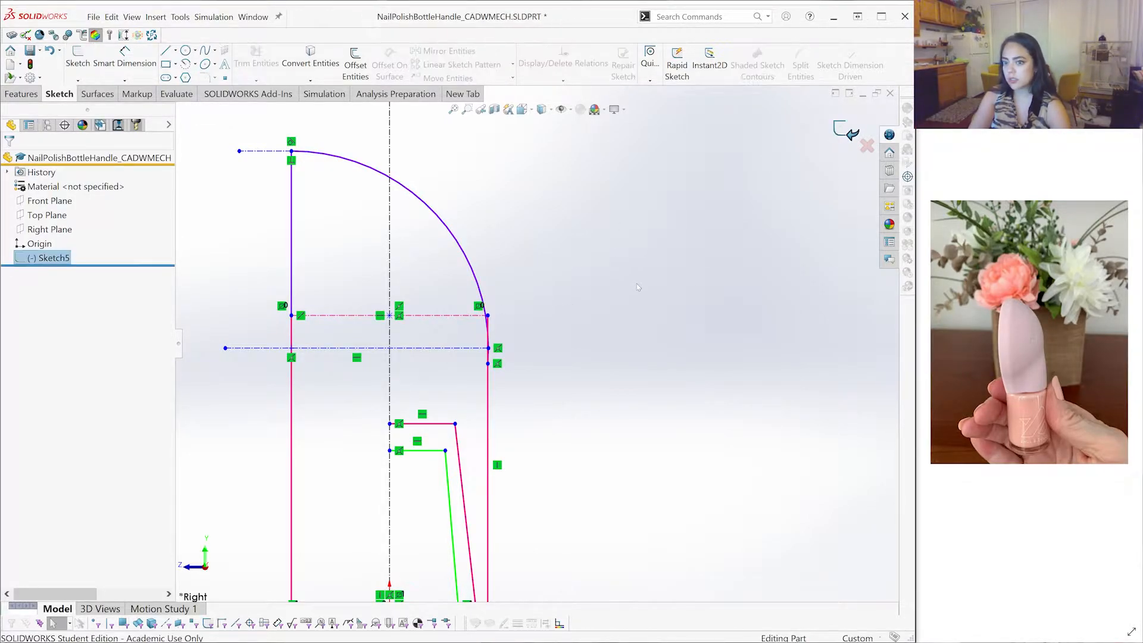
{"action": "left_click", "coordinate": [600, 480]}
{"action": "key", "text": "z"}
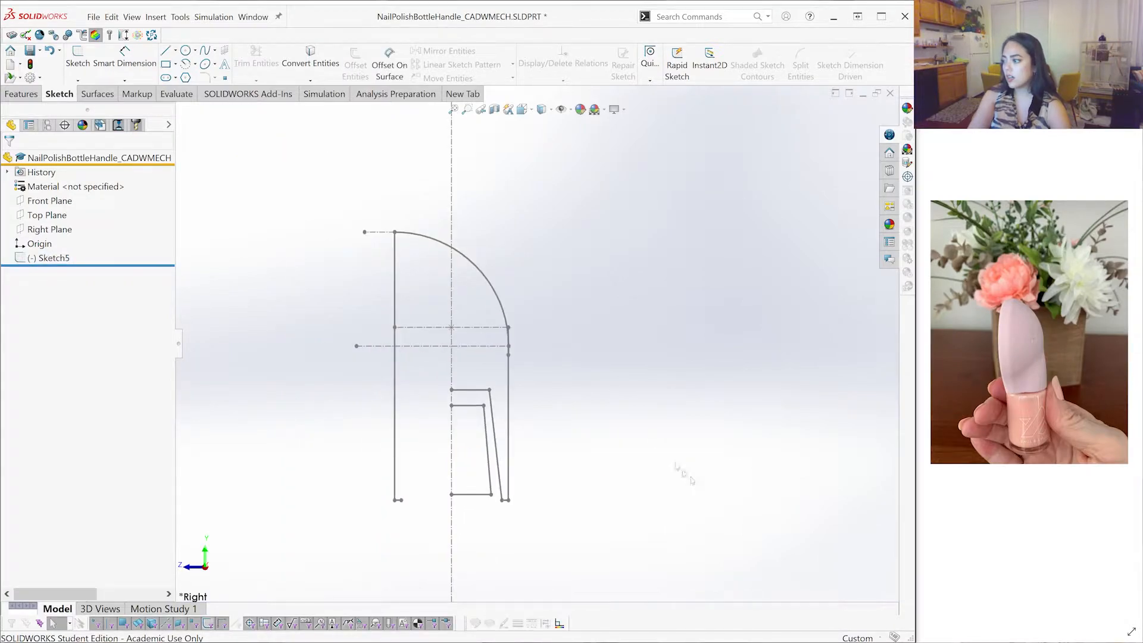
{"action": "left_click", "coordinate": [53, 261]}
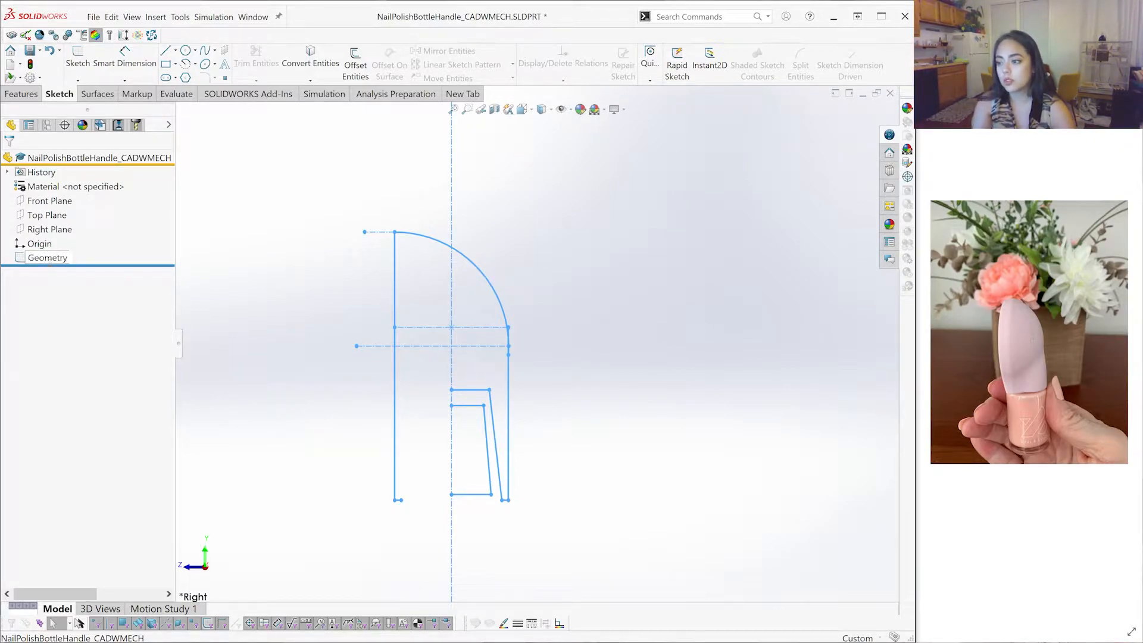
{"action": "key", "text": "Return"}
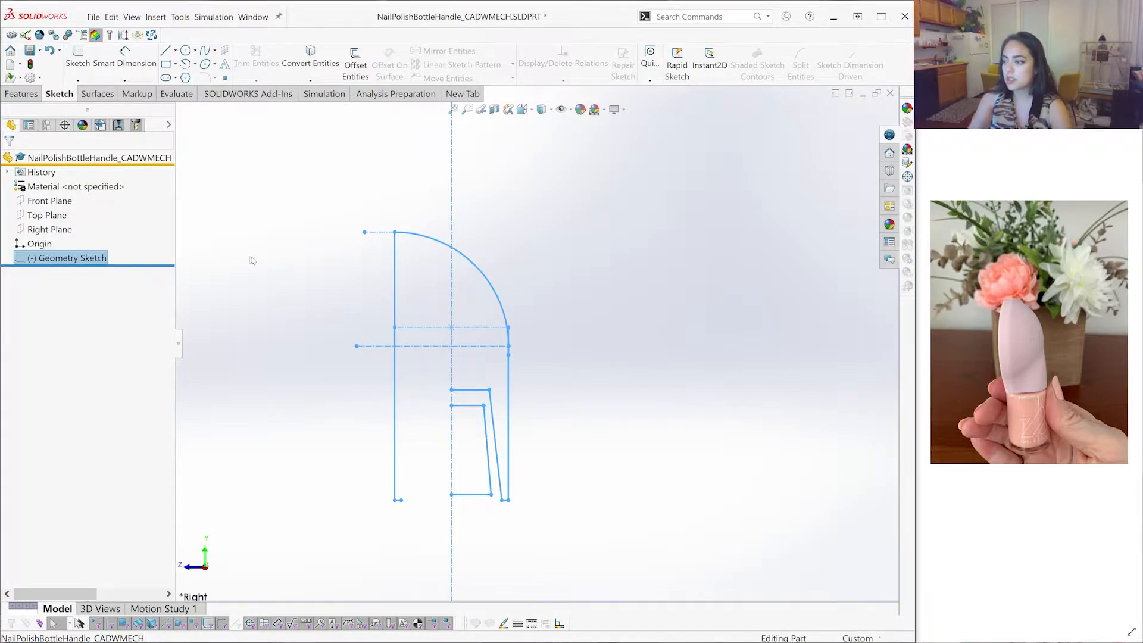
Start a new sketch on the Right Plane
{"action": "left_click", "coordinate": [55, 229]}
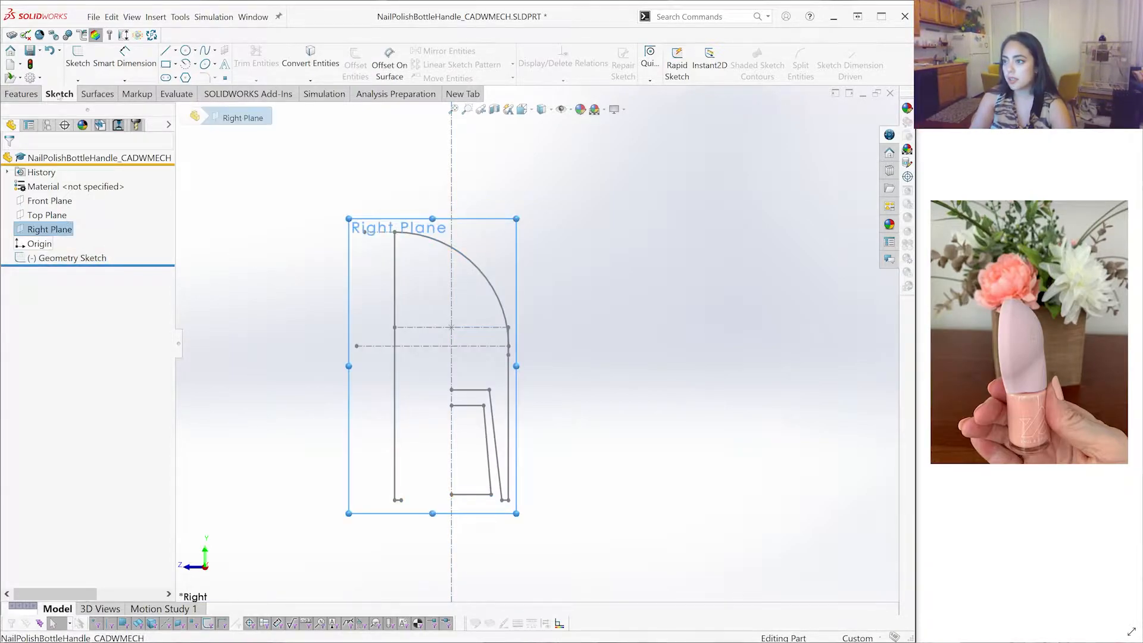
{"action": "left_click", "coordinate": [78, 66]}
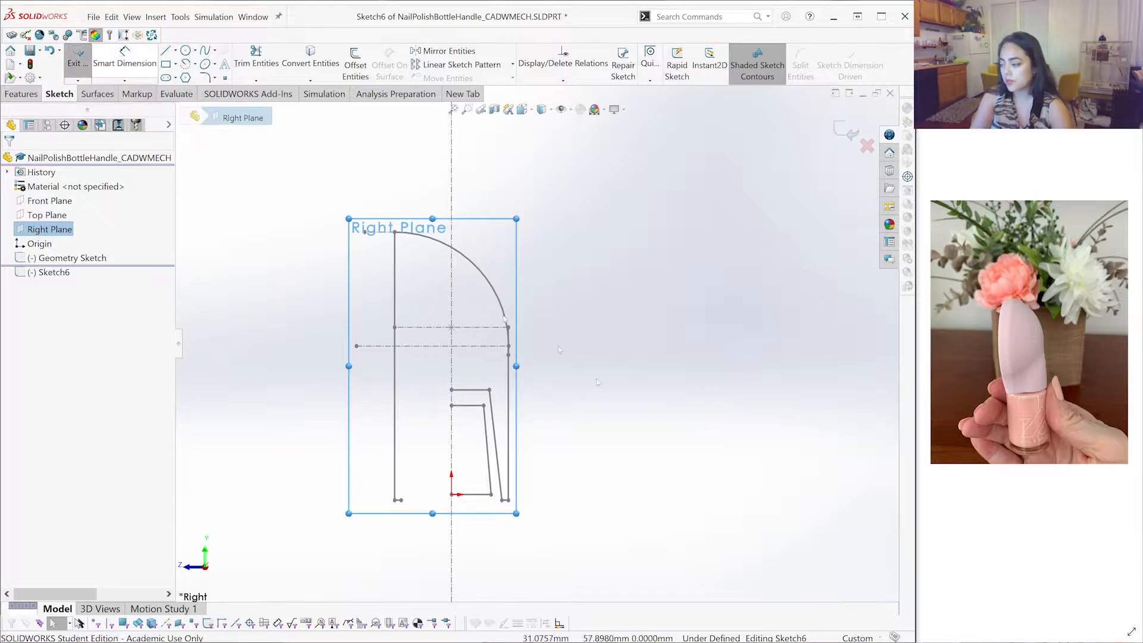
{"action": "scroll", "coordinate": [660, 505], "scroll_direction": "down", "scroll_amount": 1}
{"action": "scroll", "coordinate": [627, 374], "scroll_direction": "down", "scroll_amount": 1}
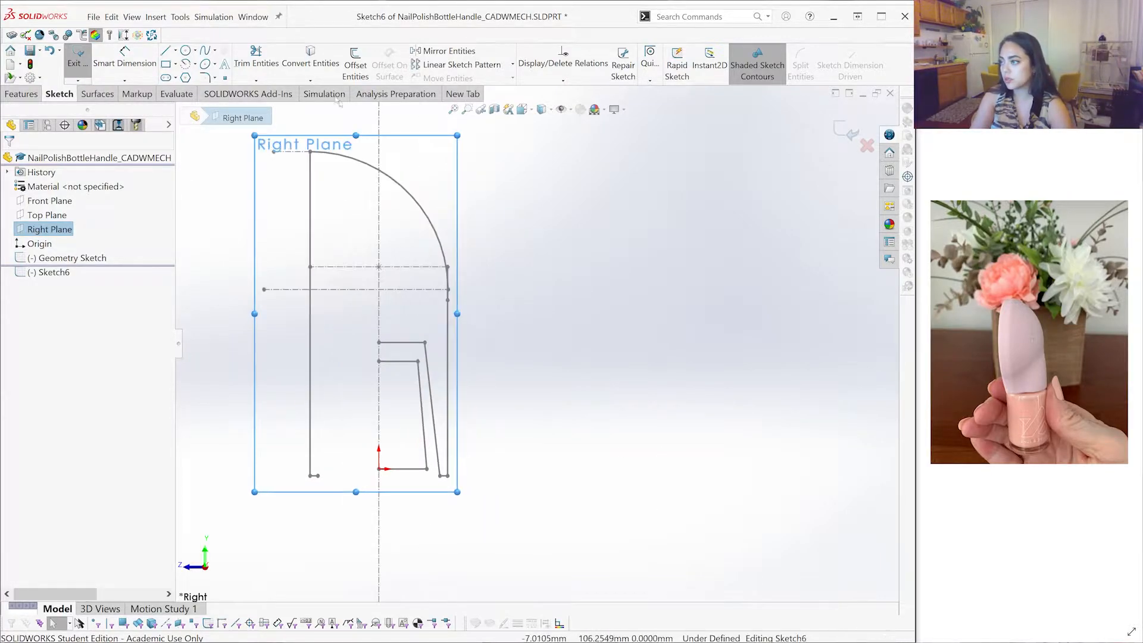
Convert the outer cavity's top and slanted lines, the outer wall, its short bottom edge, the upper horizontal construction line and the centreline into the new sketch
{"action": "left_click", "coordinate": [310, 66]}
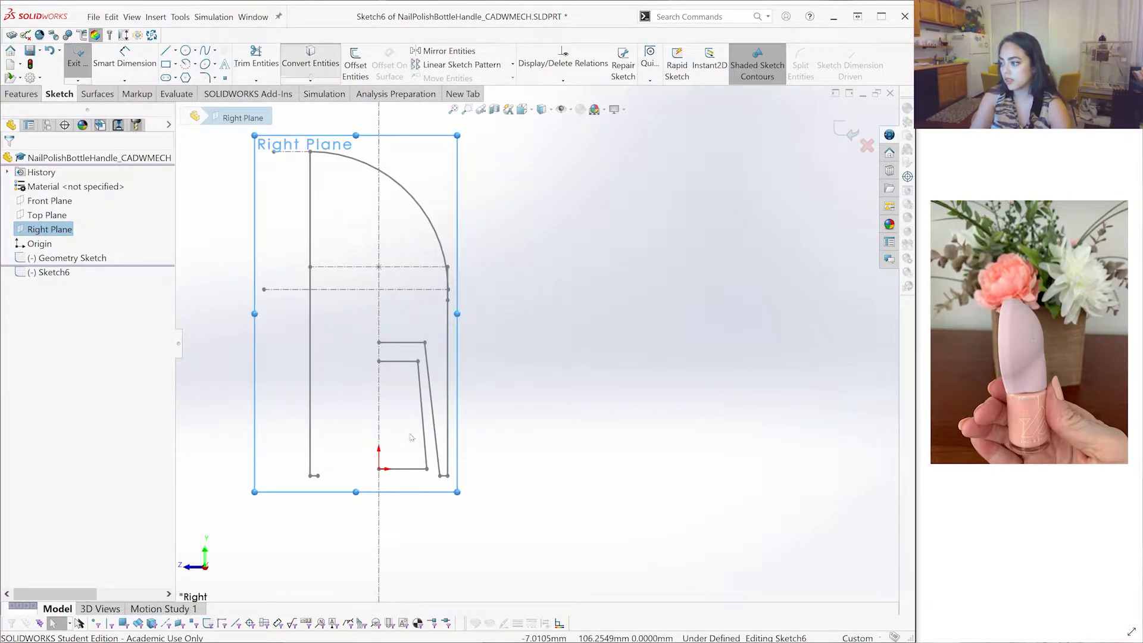
{"action": "left_click", "coordinate": [404, 344]}
{"action": "scroll", "coordinate": [440, 298], "scroll_direction": "down", "scroll_amount": 2}
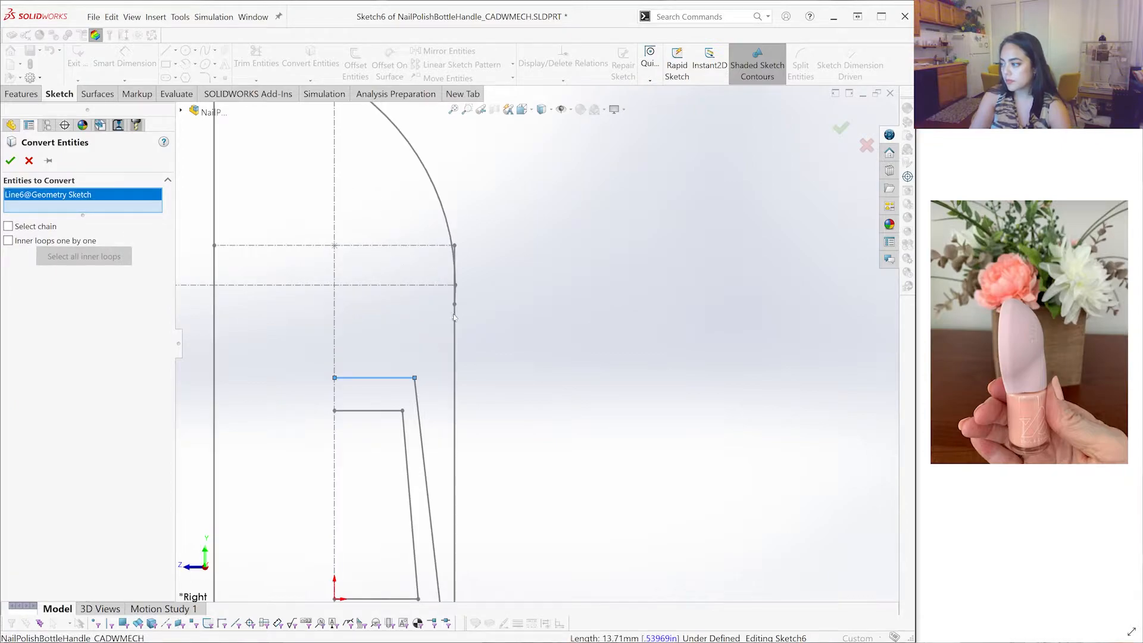
{"action": "left_click", "coordinate": [456, 320]}
{"action": "left_click", "coordinate": [420, 425]}
{"action": "scroll", "coordinate": [553, 513], "scroll_direction": "up", "scroll_amount": 2}
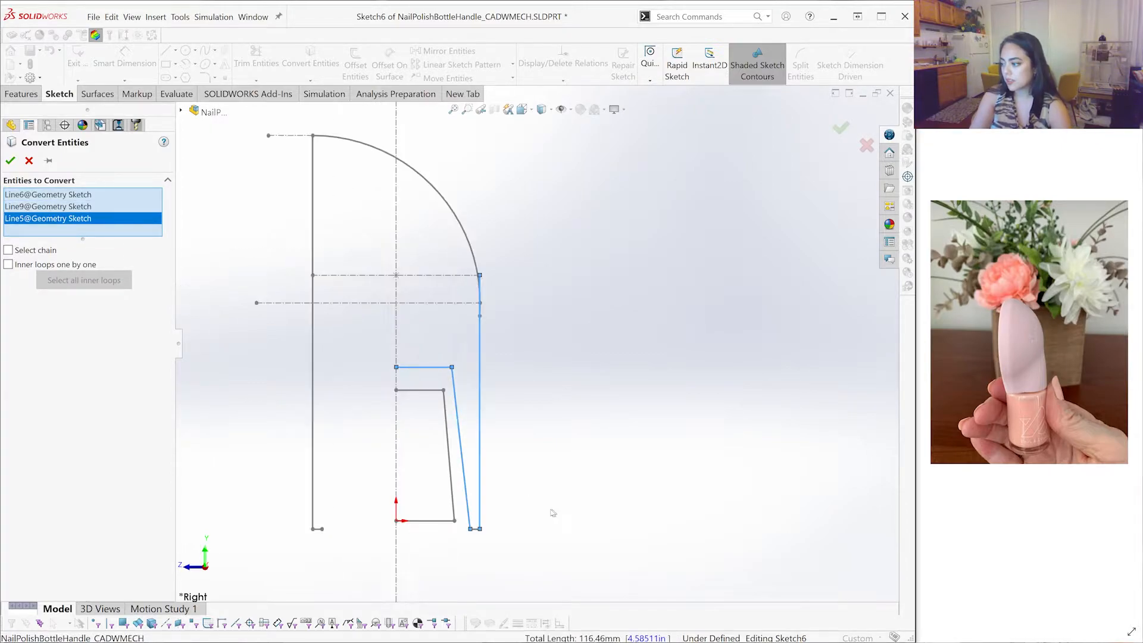
{"action": "left_click", "coordinate": [477, 530]}
{"action": "scroll", "coordinate": [470, 283], "scroll_direction": "down", "scroll_amount": 2}
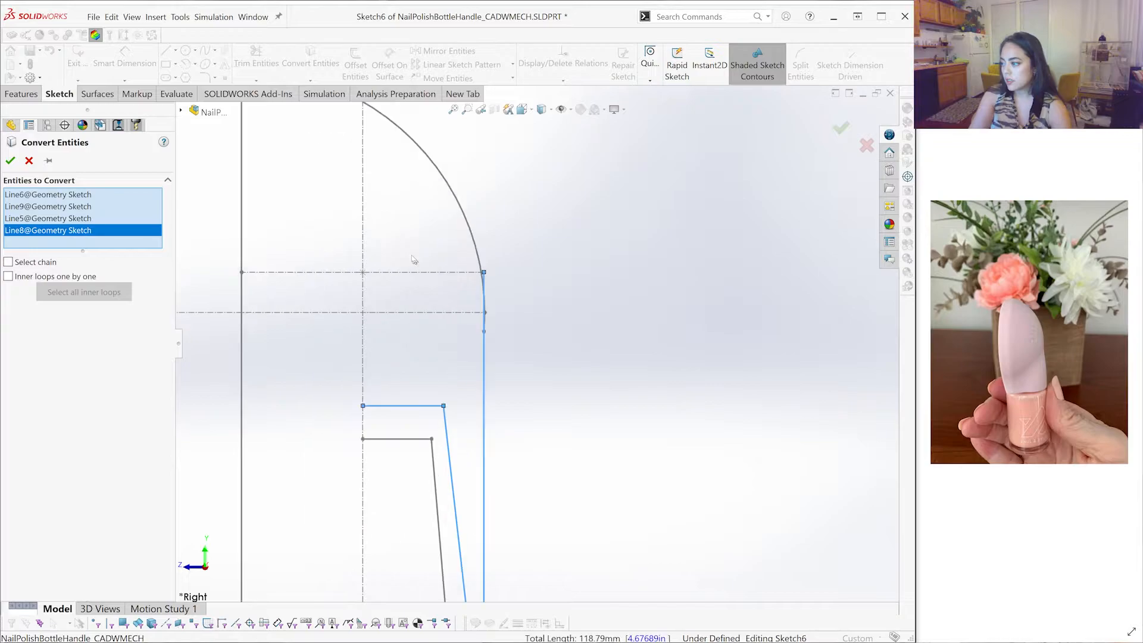
{"action": "left_click", "coordinate": [417, 275]}
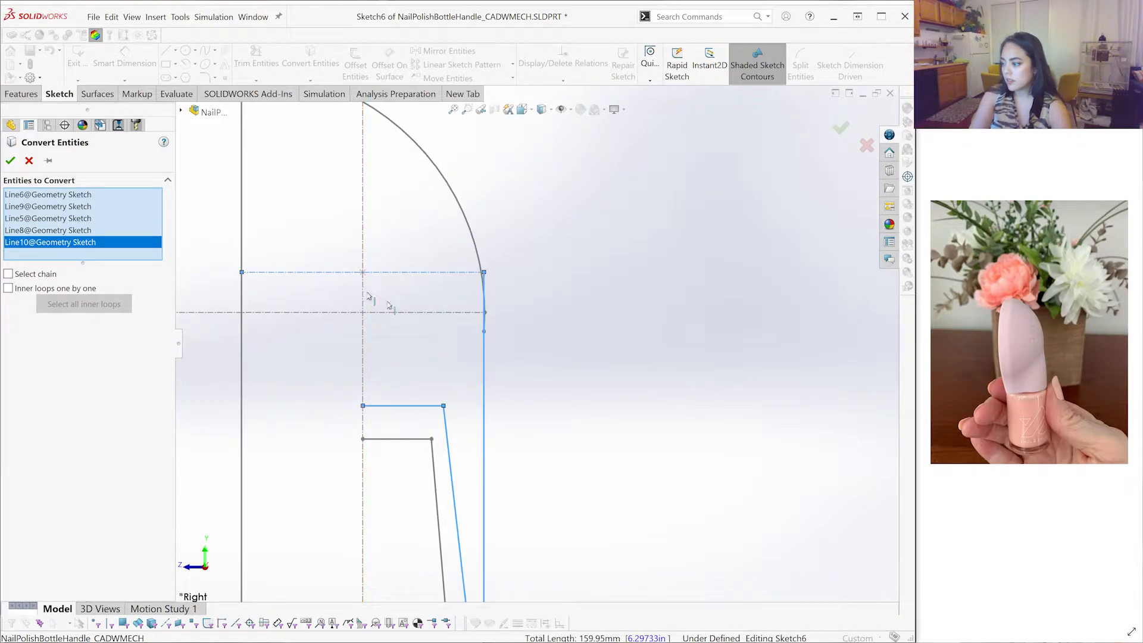
{"action": "left_click", "coordinate": [363, 296]}
{"action": "scroll", "coordinate": [536, 351], "scroll_direction": "up", "scroll_amount": 2}
{"action": "left_click", "coordinate": [10, 160]}
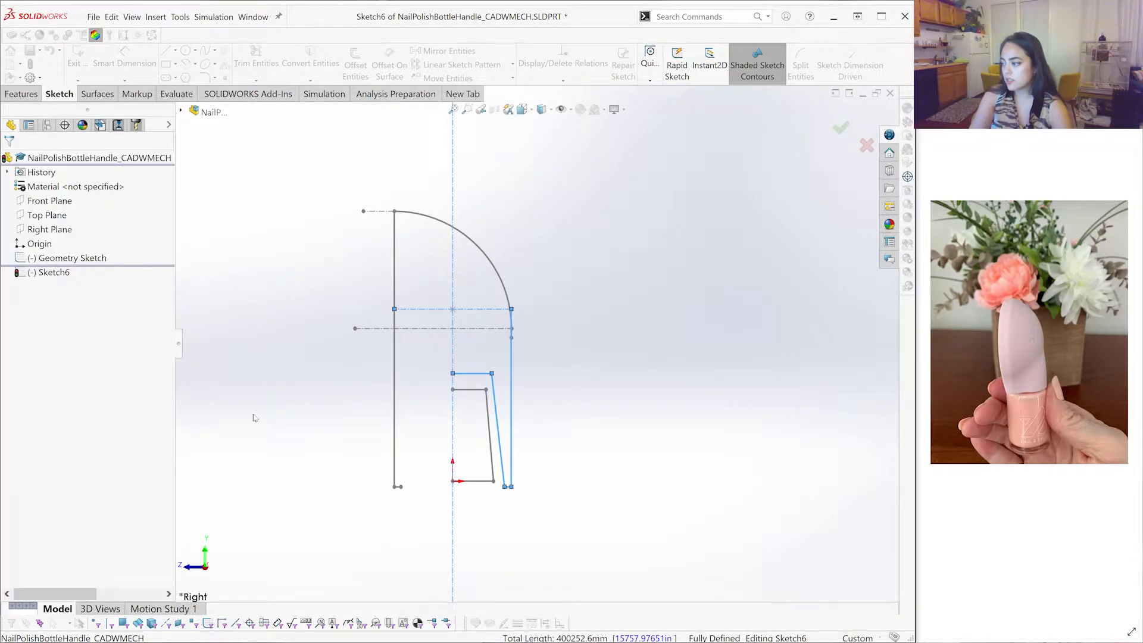
Change the converted infinite vertical centreline to construction geometry
{"action": "scroll", "coordinate": [657, 410], "scroll_direction": "up", "scroll_amount": 2}
{"action": "scroll", "coordinate": [657, 410], "scroll_direction": "up", "scroll_amount": 2}
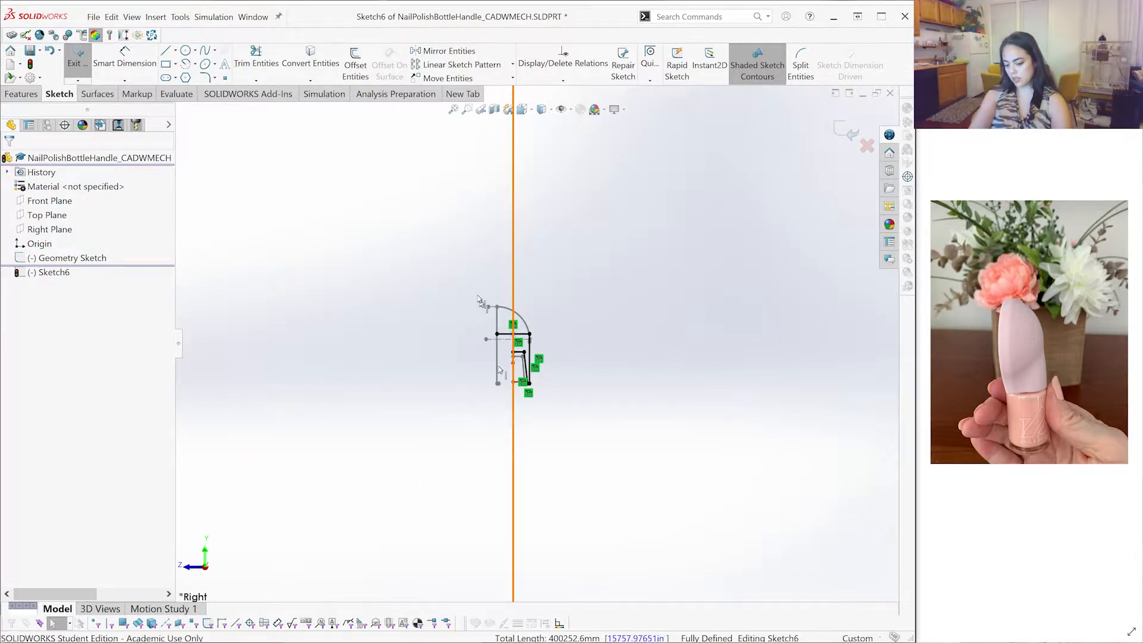
{"action": "left_click", "coordinate": [467, 366]}
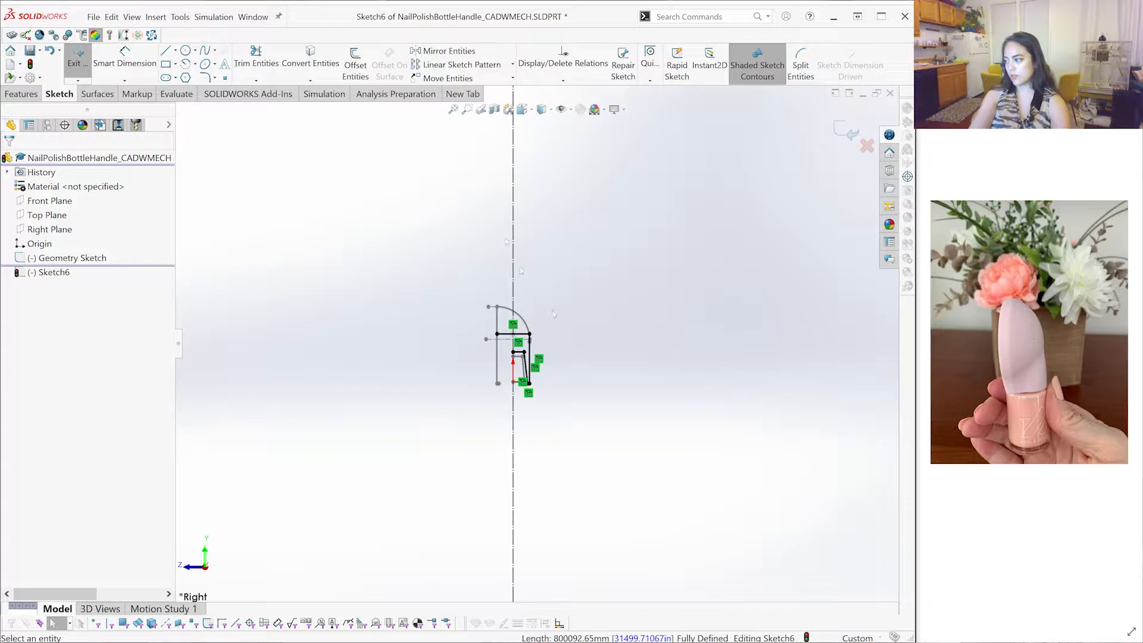
{"action": "scroll", "coordinate": [613, 286], "scroll_direction": "down", "scroll_amount": 3}
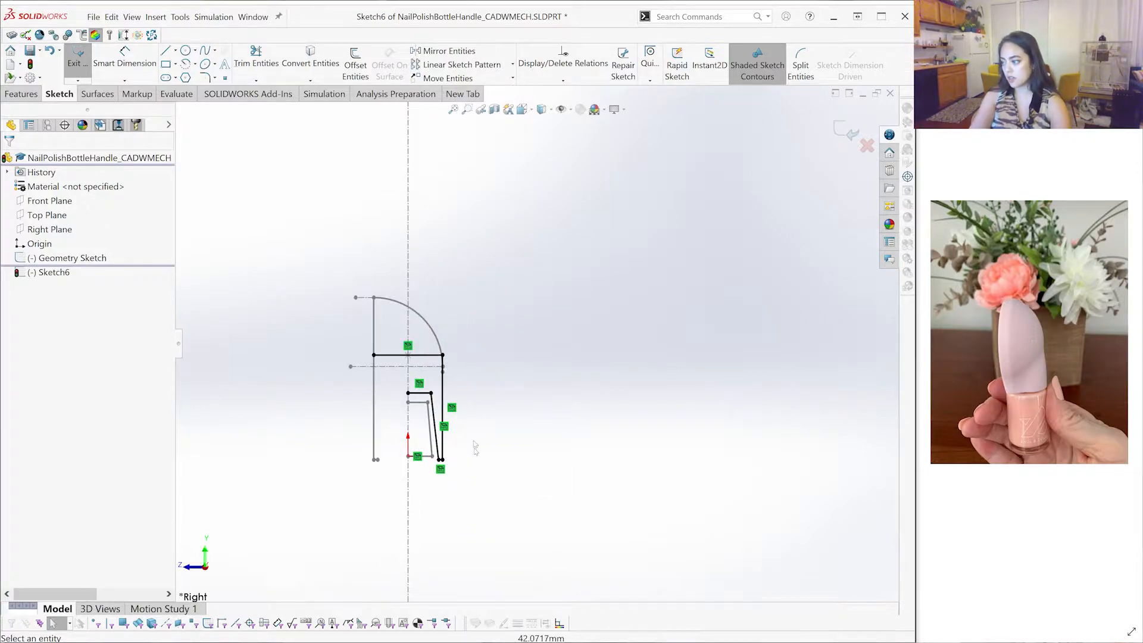
Trim the converted upper horizontal line back to the centreline, keeping the half above the cavity
{"action": "left_click", "coordinate": [256, 58]}
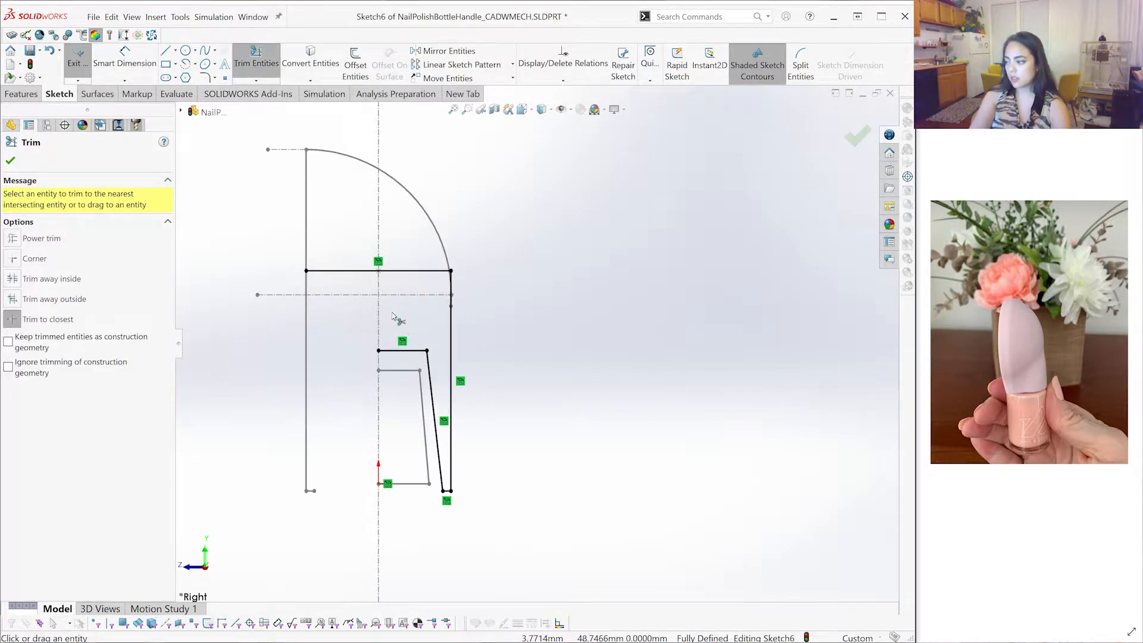
{"action": "left_click", "coordinate": [331, 272]}
{"action": "scroll", "coordinate": [480, 306], "scroll_direction": "down", "scroll_amount": 3}
{"action": "scroll", "coordinate": [516, 567], "scroll_direction": "up", "scroll_amount": 5}
{"action": "key", "text": "Escape"}
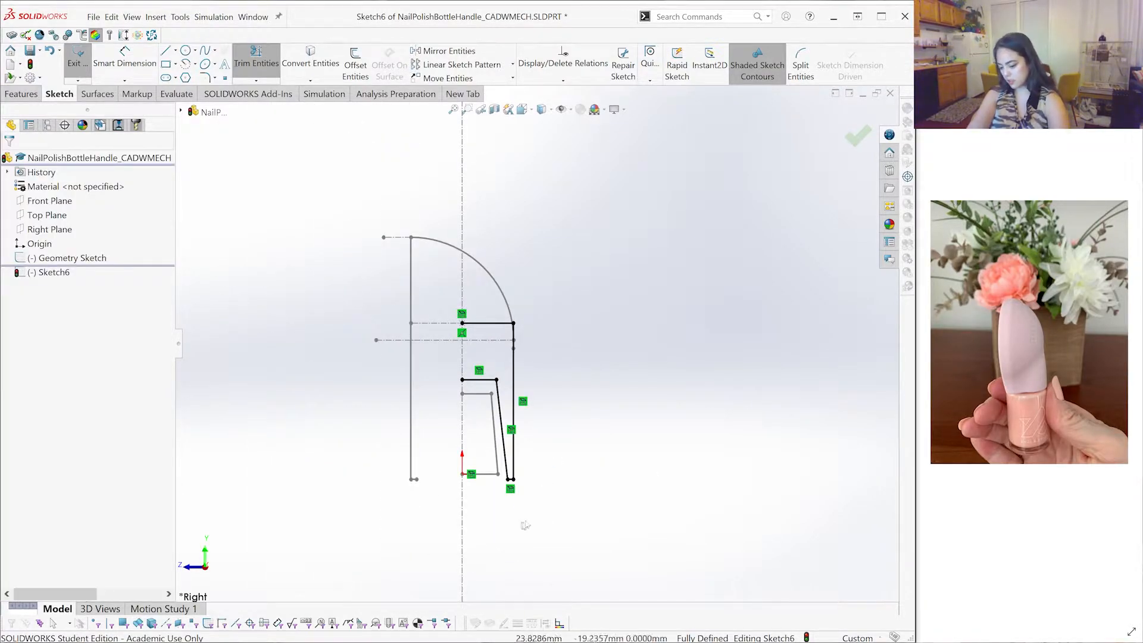
Close the profile with a vertical line about 22.7 mm long on the centreline from the upper line to the cavity top, and exit the sketch
{"action": "key", "text": "l"}
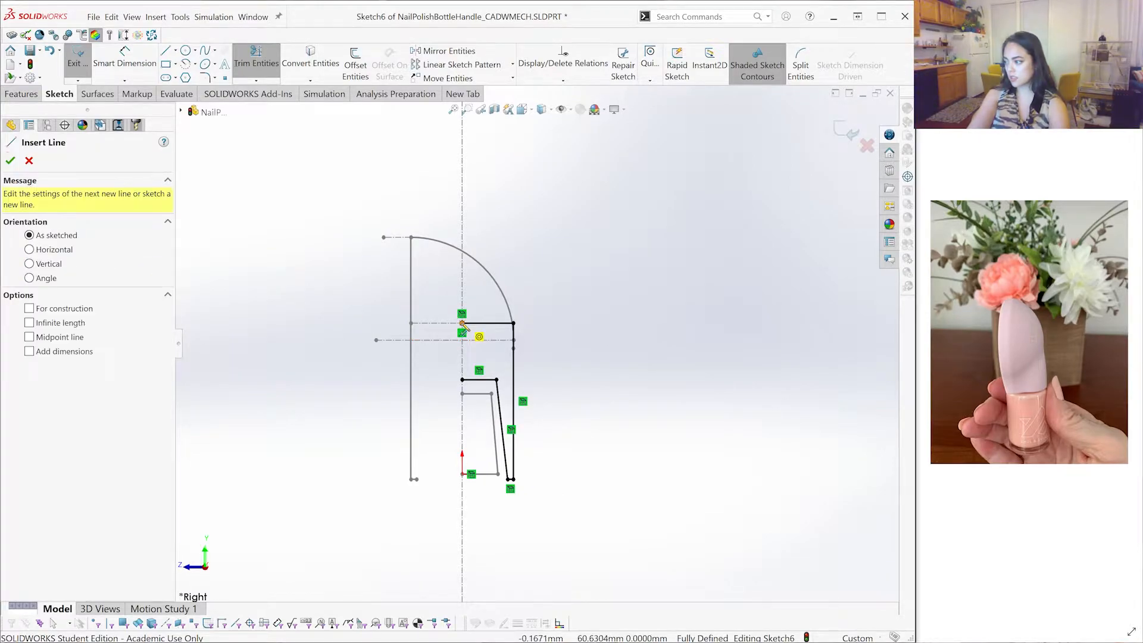
{"action": "left_click", "coordinate": [462, 323]}
{"action": "left_click", "coordinate": [463, 380]}
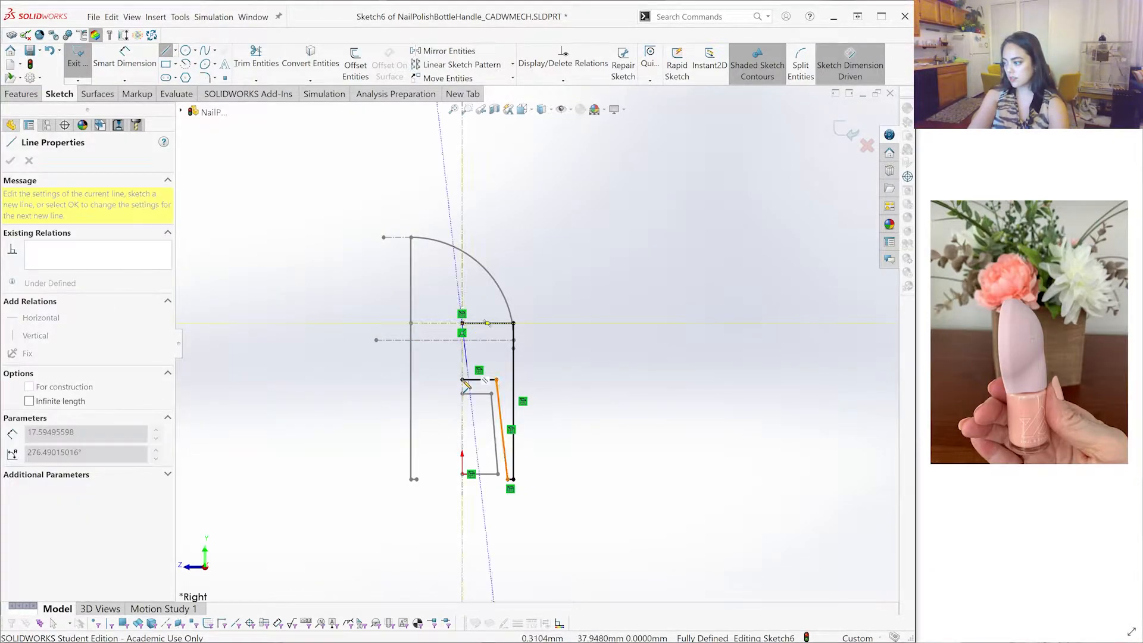
{"action": "key", "text": "Return"}
{"action": "scroll", "coordinate": [676, 390], "scroll_direction": "up", "scroll_amount": 1}
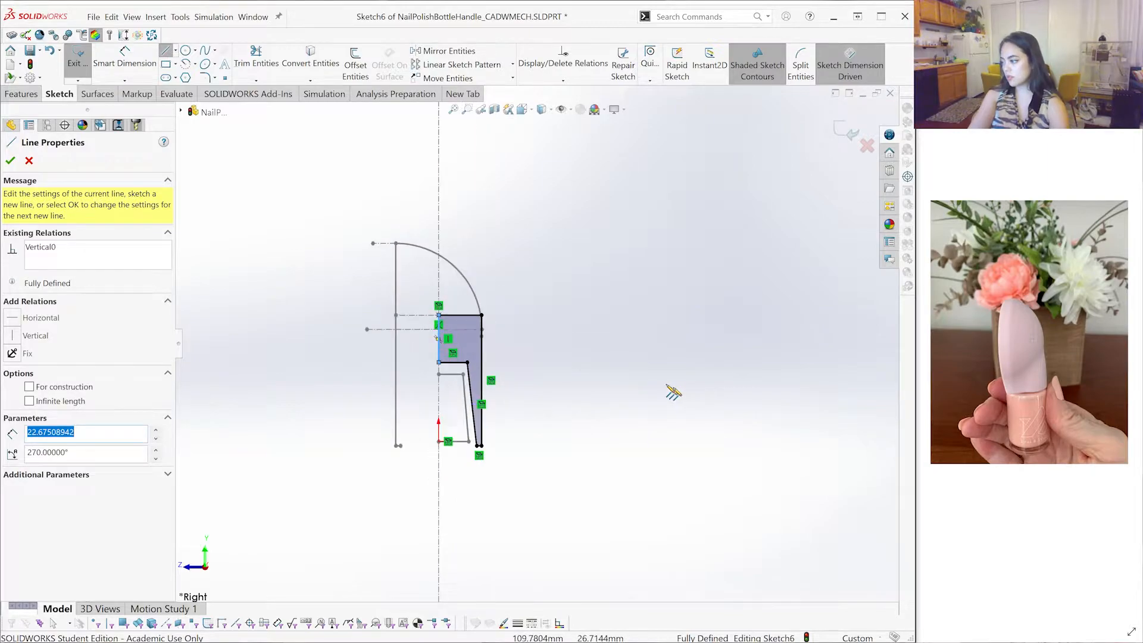
{"action": "key", "text": "Escape"}
{"action": "key", "text": "Escape"}
{"action": "scroll", "coordinate": [625, 369], "scroll_direction": "down", "scroll_amount": 1}
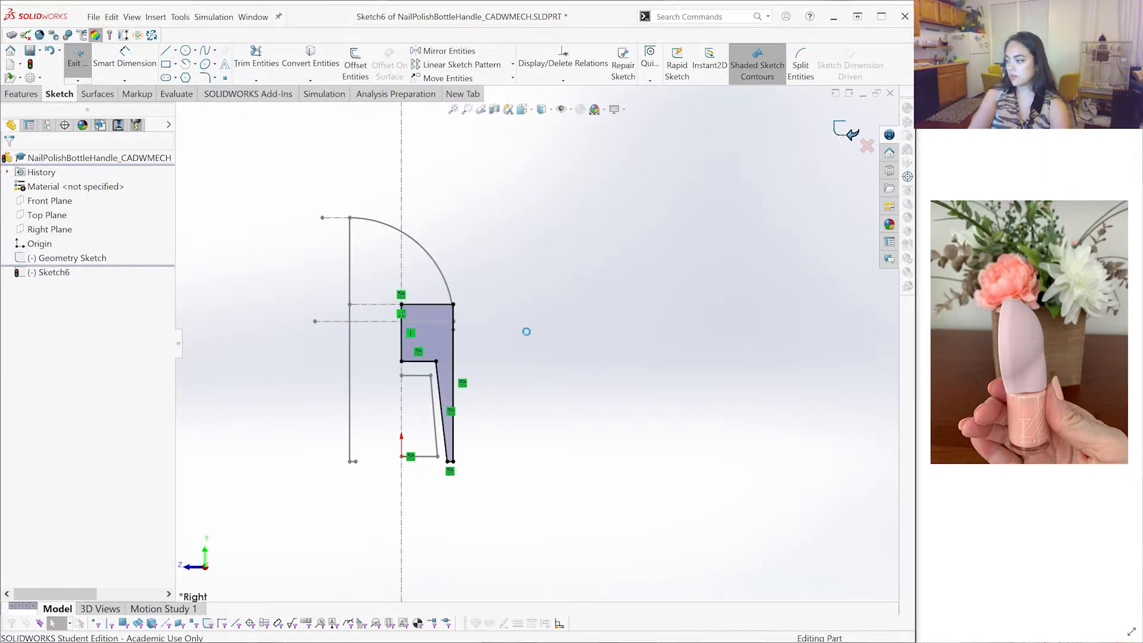
{"action": "key", "text": "ctrl+b"}
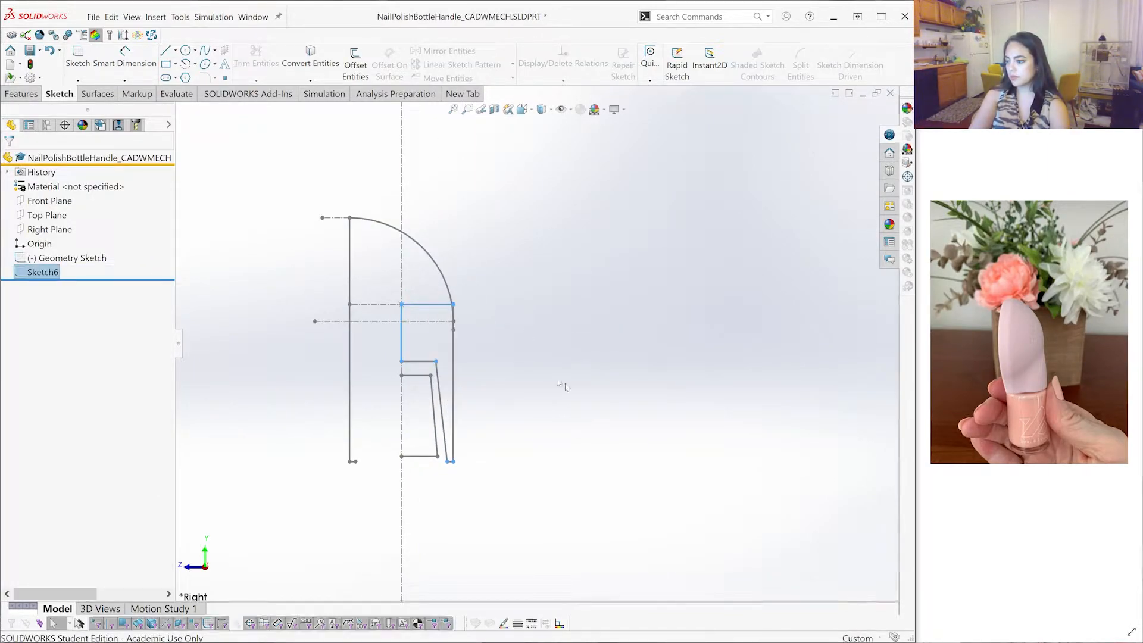
Revolve the closed outer wall profile 360° about the vertical centreline into a solid body
{"action": "left_click", "coordinate": [22, 94]}
{"action": "scroll", "coordinate": [643, 387], "scroll_direction": "up", "scroll_amount": 3}
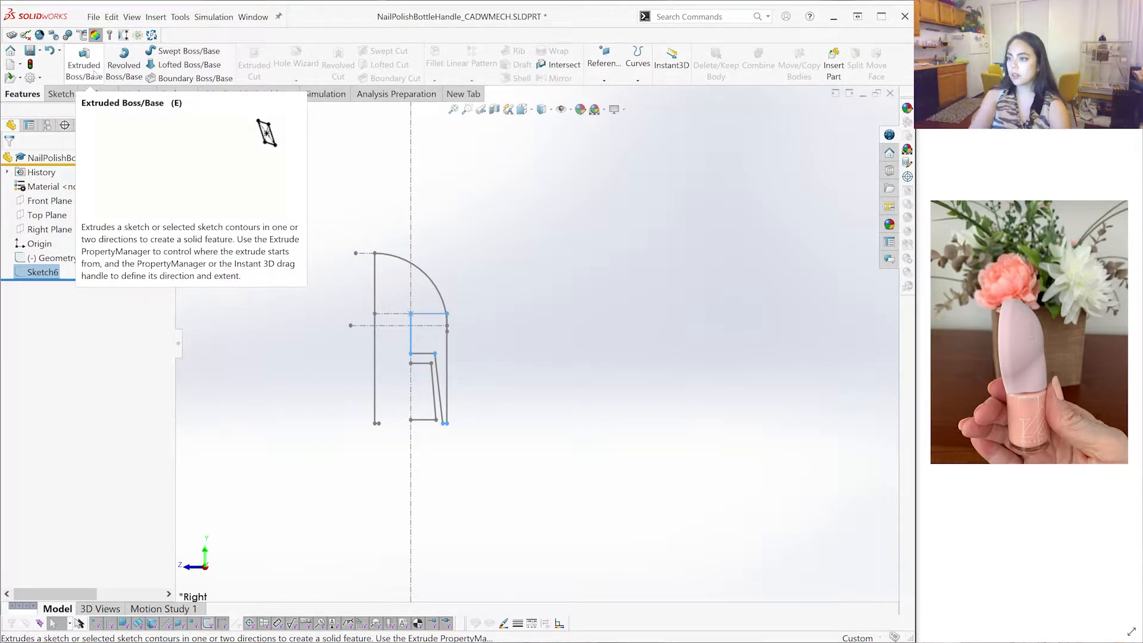
{"action": "left_click", "coordinate": [124, 67]}
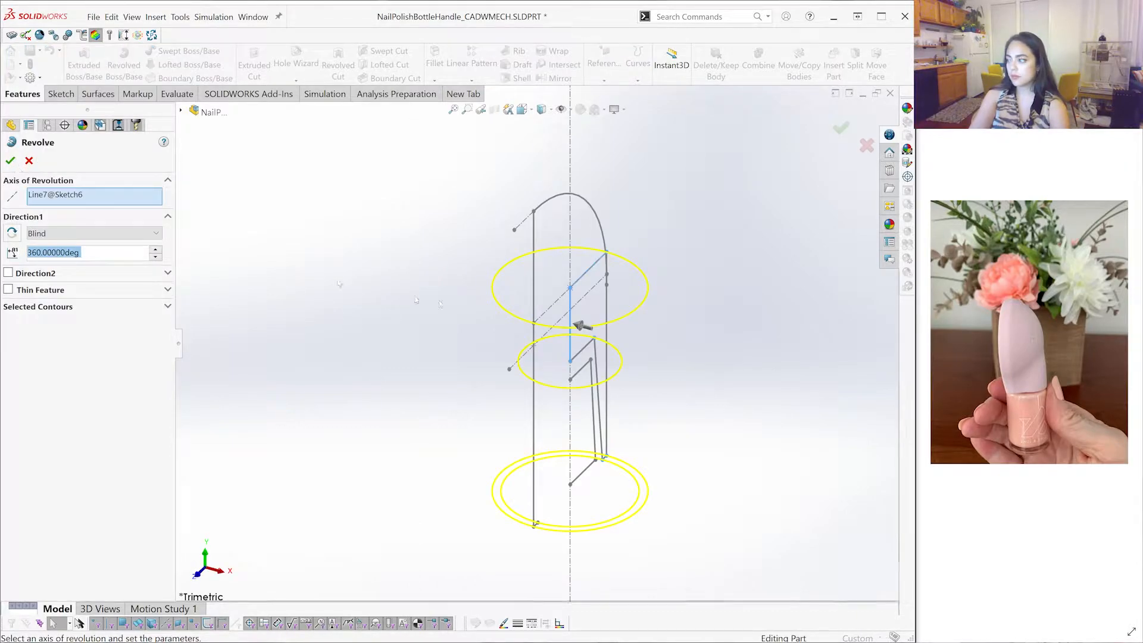
{"action": "mouse_move", "coordinate": [345, 223]}
{"action": "middle_mouse_down"}
{"action": "mouse_move", "coordinate": [500, 379]}
{"action": "mouse_move", "coordinate": [668, 471]}
{"action": "middle_mouse_up"}
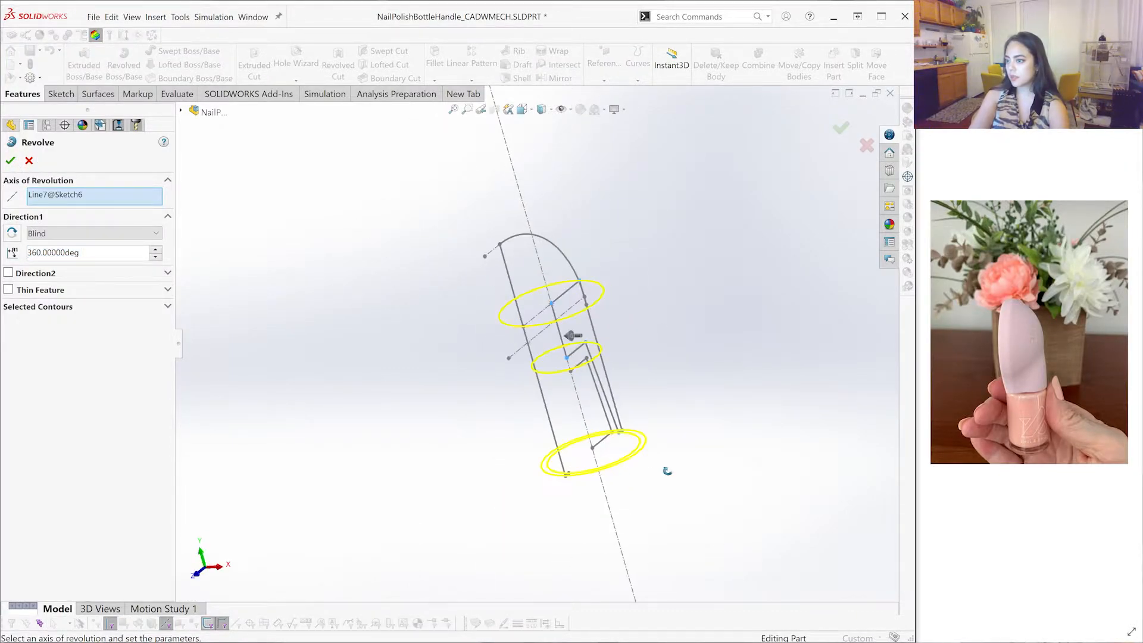
{"action": "left_click", "coordinate": [10, 161]}
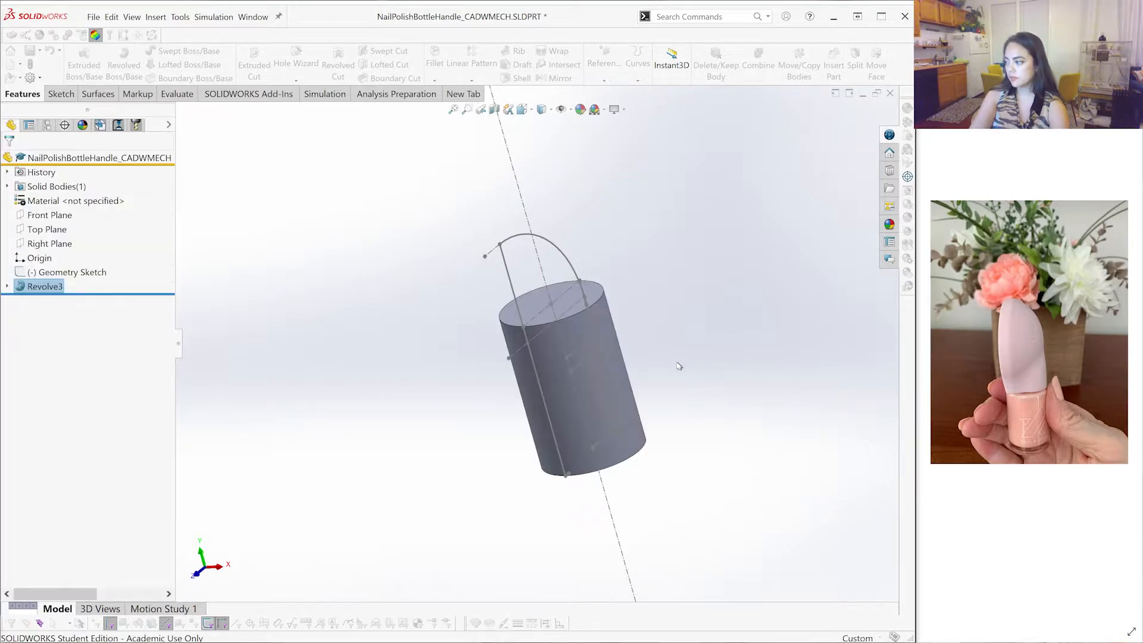
Start a new sketch on the Right Plane for the dome profile
{"action": "middle_click_drag", "start_coordinate": [627, 329], "coordinate": [438, 280]}
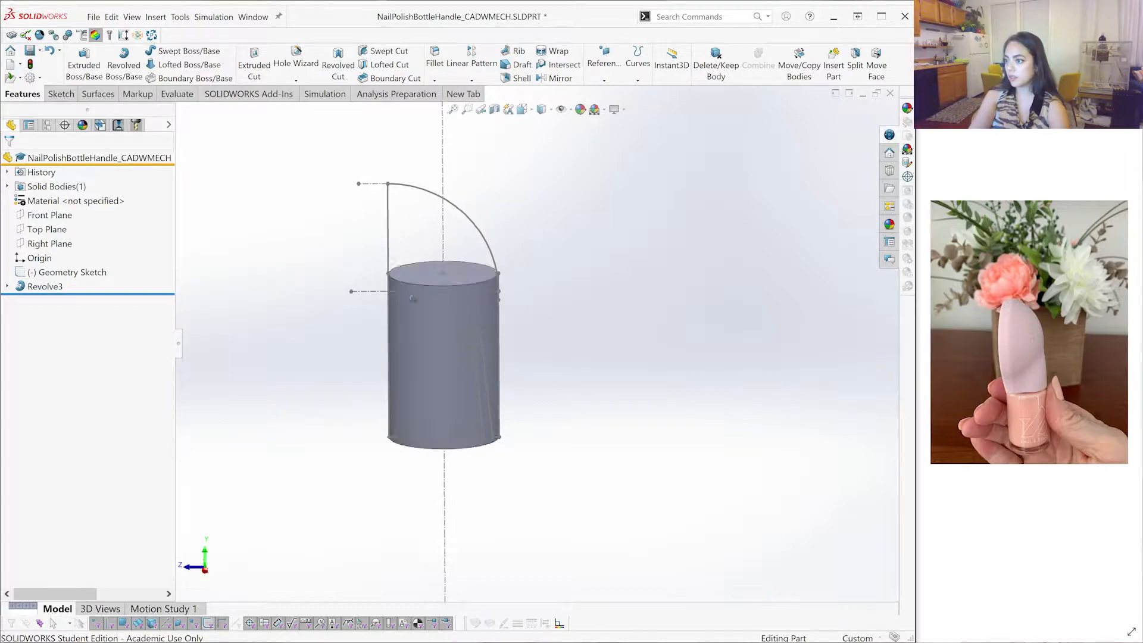
{"action": "left_click", "coordinate": [50, 244]}
{"action": "left_click", "coordinate": [110, 70]}
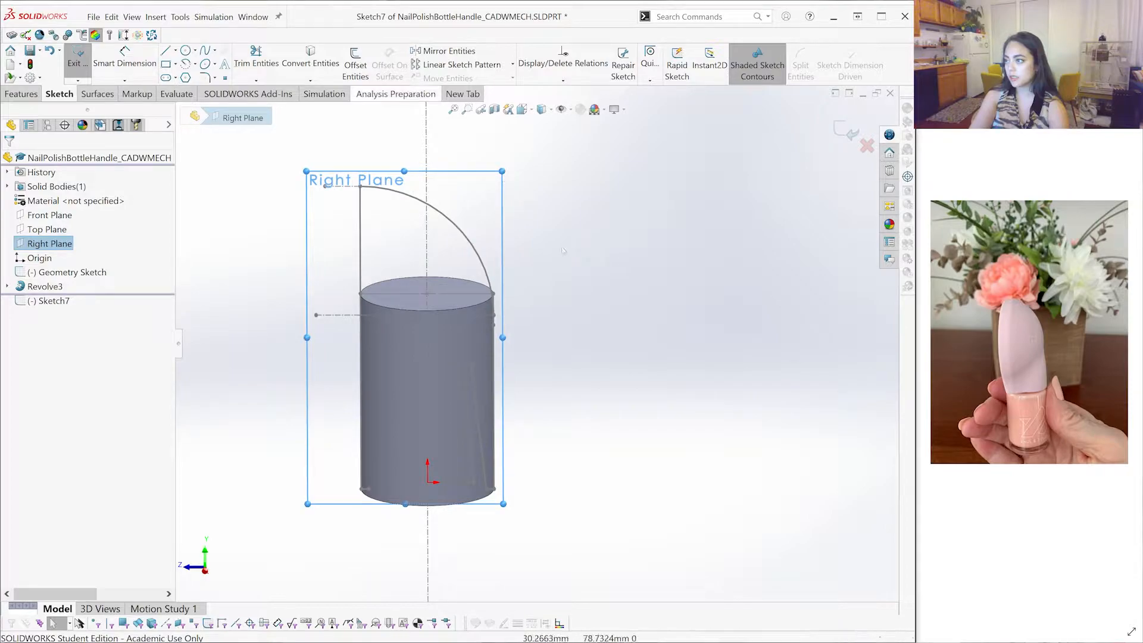
{"action": "left_click", "coordinate": [256, 58]}
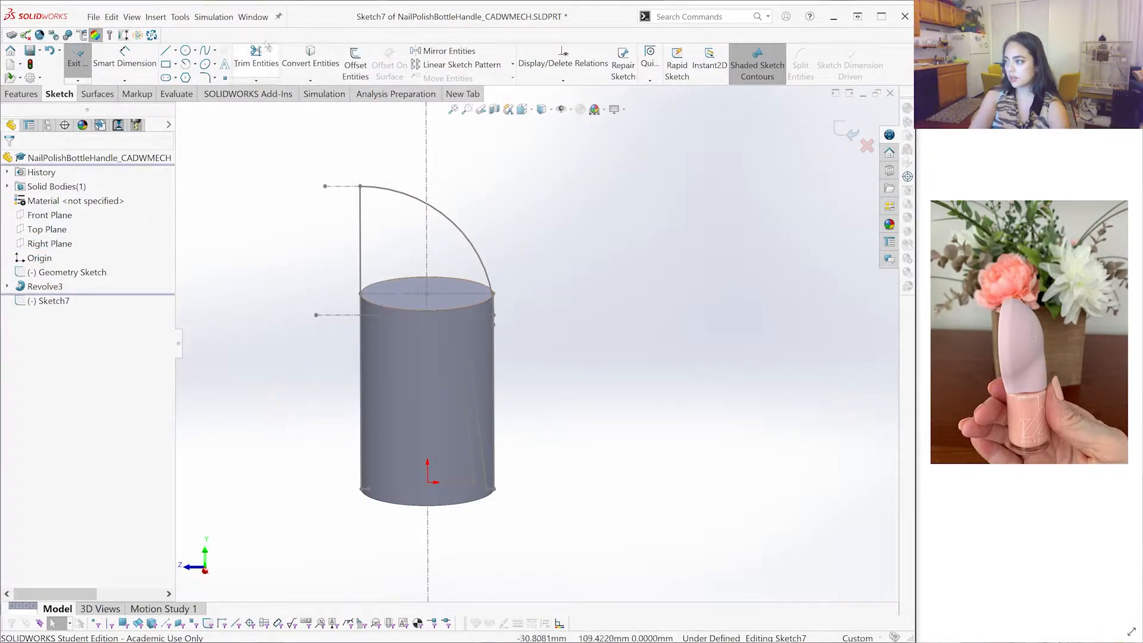
{"action": "left_click", "coordinate": [256, 58]}
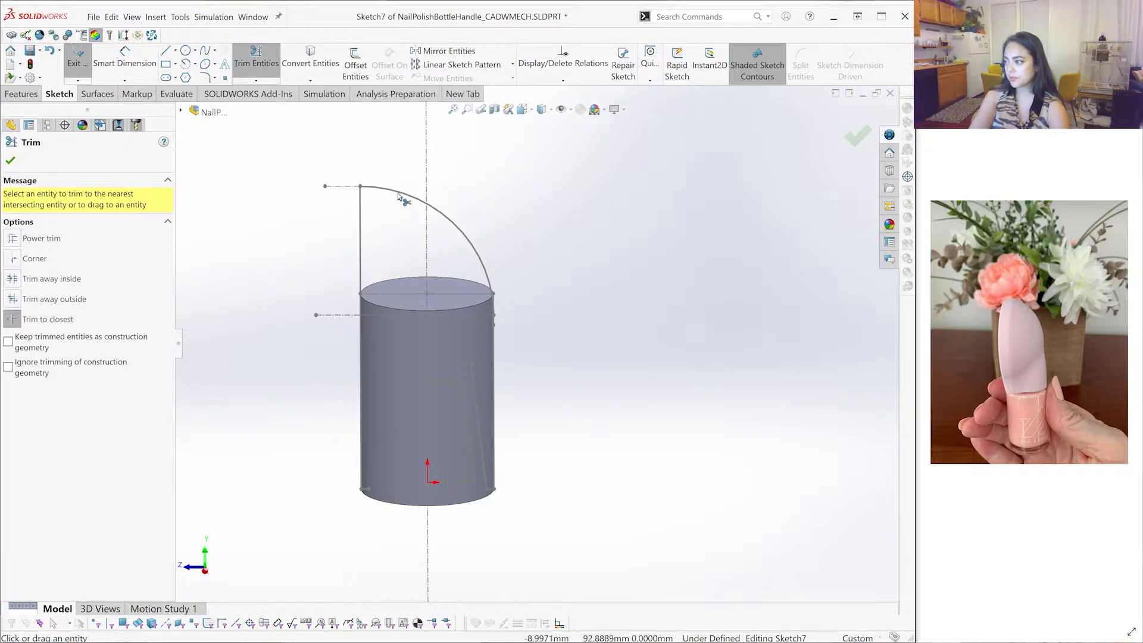
Convert the dome arc, the horizontal line at the cylinder top and the two outer vertical lines opposite the arc's lower end into the sketch
{"action": "left_click", "coordinate": [308, 73]}
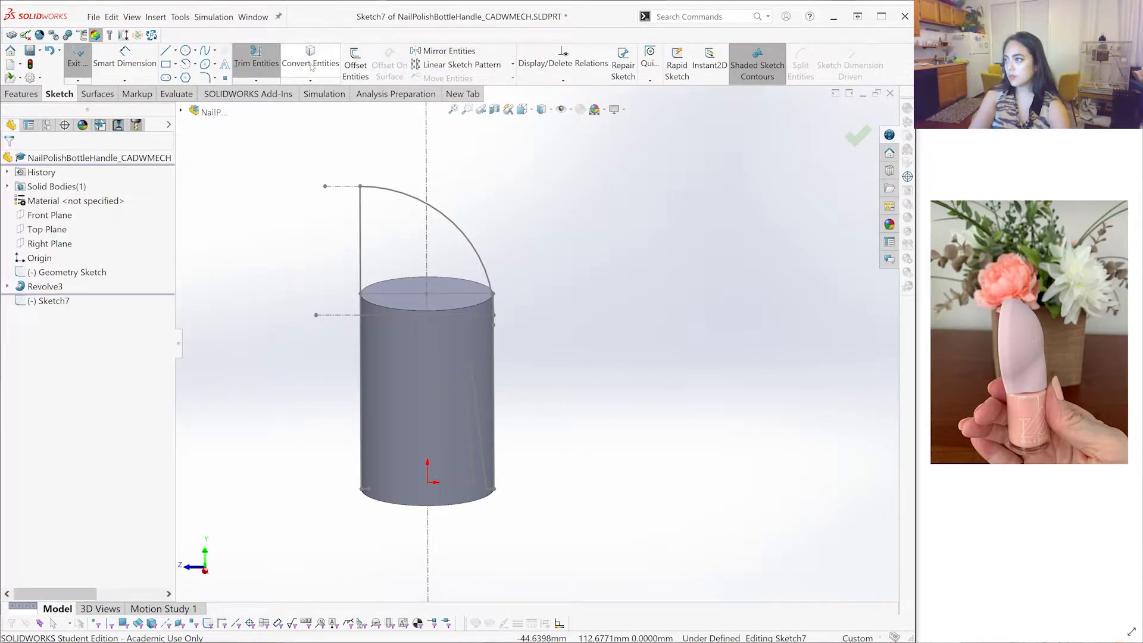
{"action": "left_click", "coordinate": [371, 187]}
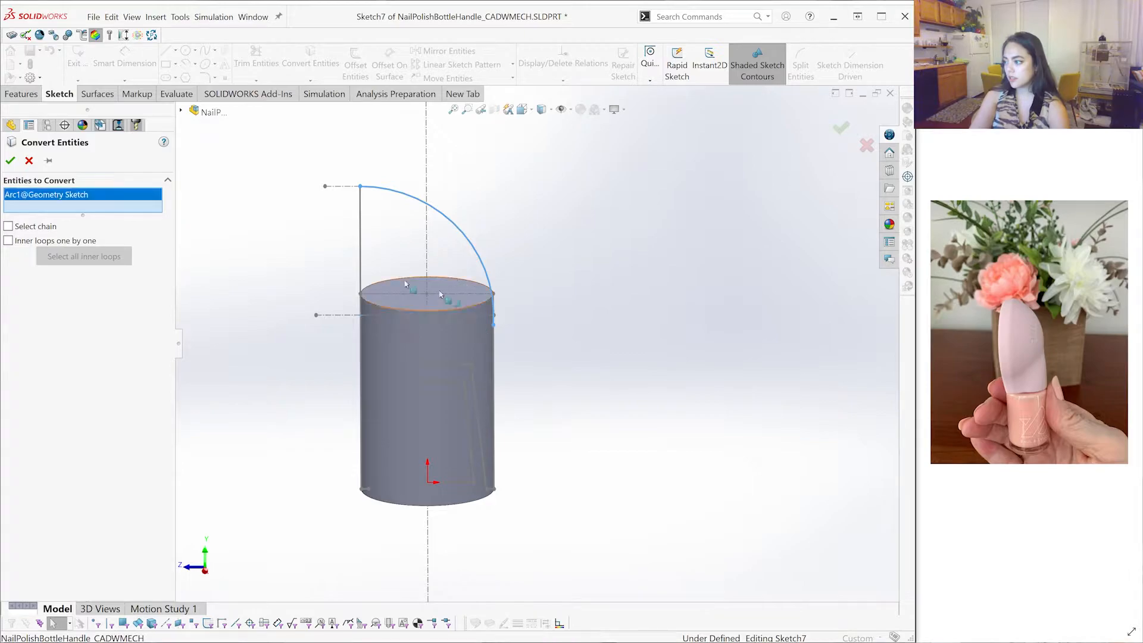
{"action": "left_click", "coordinate": [391, 294]}
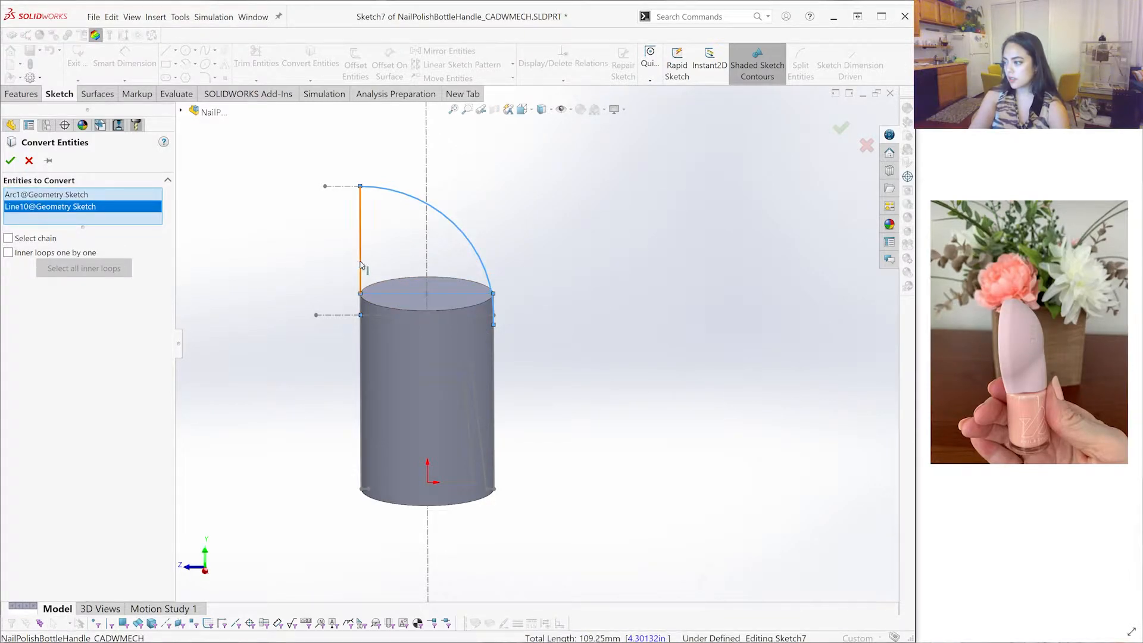
{"action": "left_click", "coordinate": [361, 263]}
{"action": "middle_click_drag", "start_coordinate": [486, 331], "coordinate": [478, 281]}
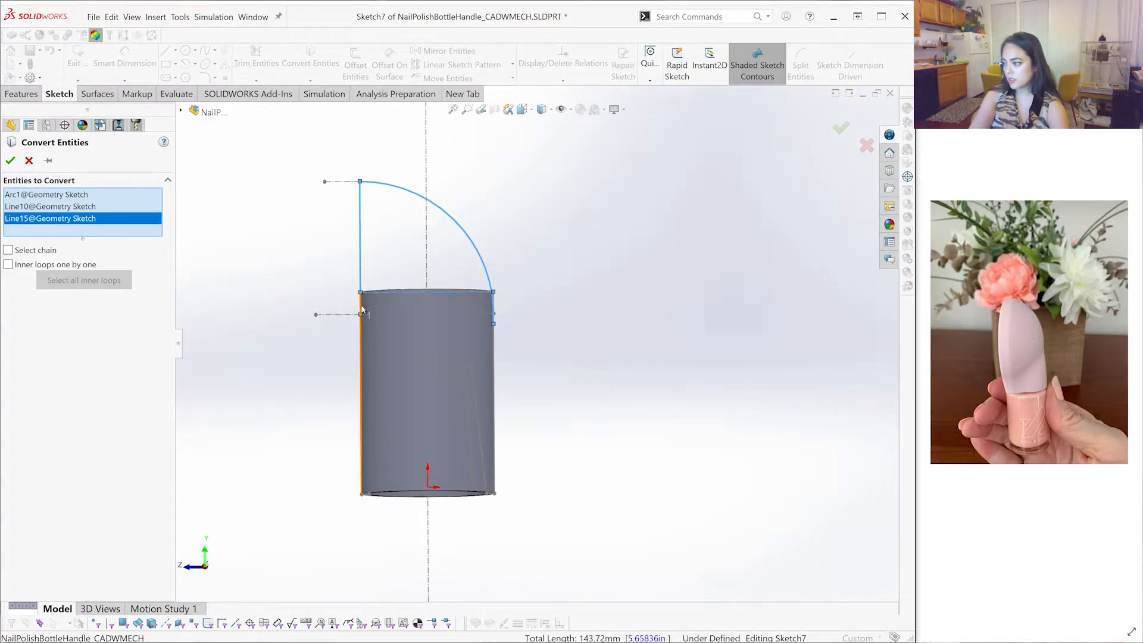
{"action": "scroll", "coordinate": [483, 322], "scroll_direction": "down", "scroll_amount": 2}
{"action": "mouse_move", "coordinate": [486, 322]}
{"action": "middle_mouse_down"}
{"action": "mouse_move", "coordinate": [483, 342]}
{"action": "mouse_move", "coordinate": [478, 324]}
{"action": "middle_mouse_up"}
{"action": "scroll", "coordinate": [474, 323], "scroll_direction": "up", "scroll_amount": 1}
{"action": "left_click", "coordinate": [347, 310]}
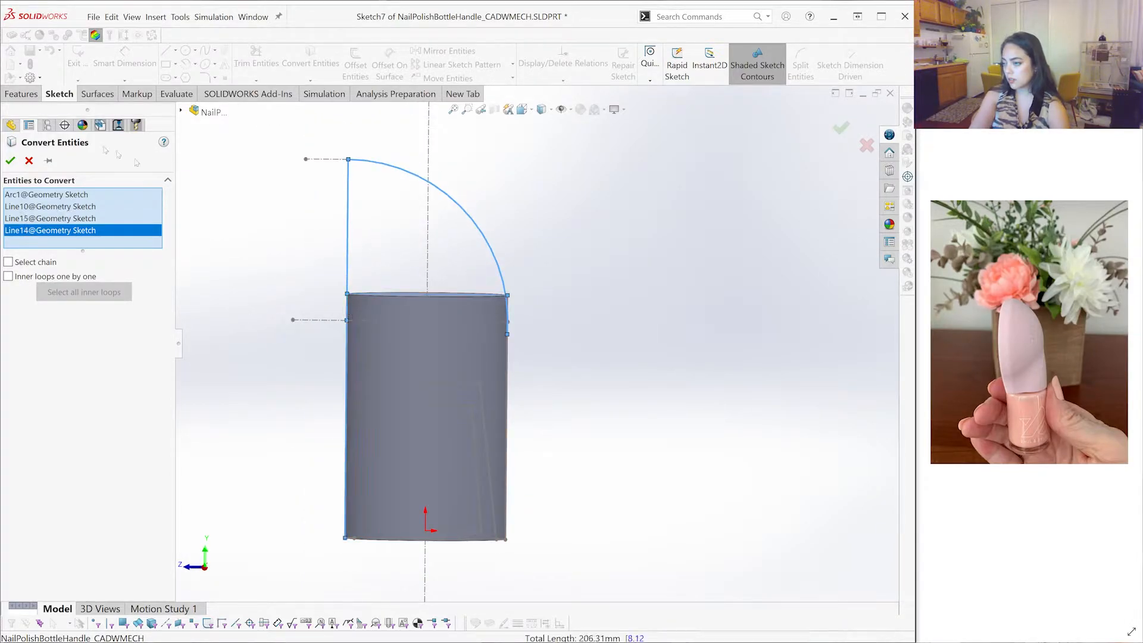
{"action": "key", "text": "Return"}
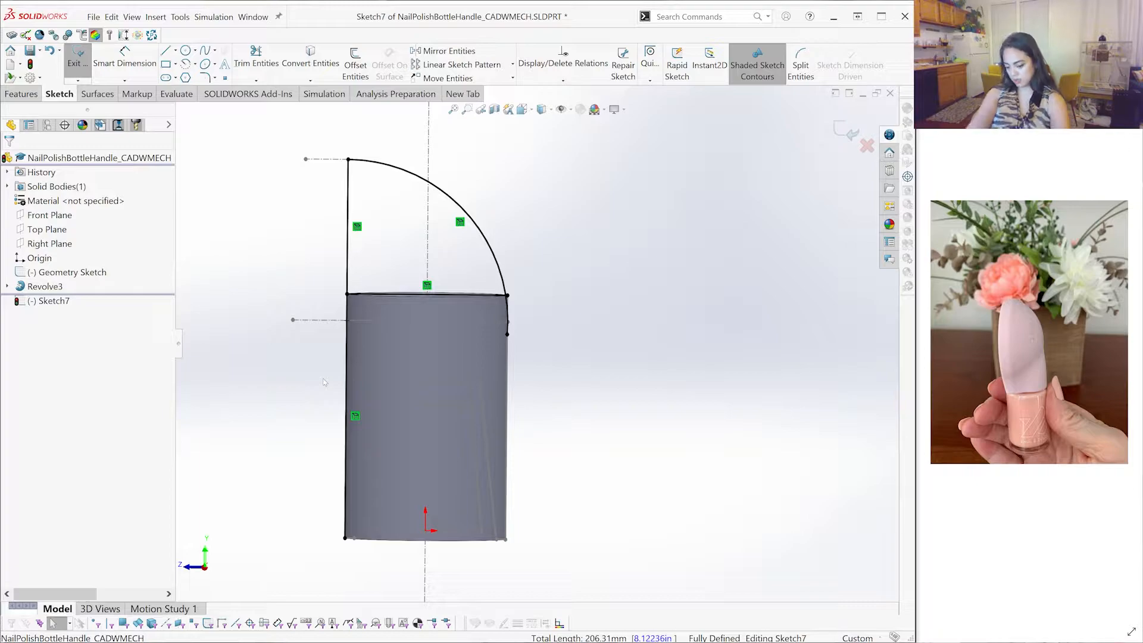
Draw a horizontal line about 41.2 mm long from the arc's lower end to the opposite vertical line
{"action": "key", "text": "l"}
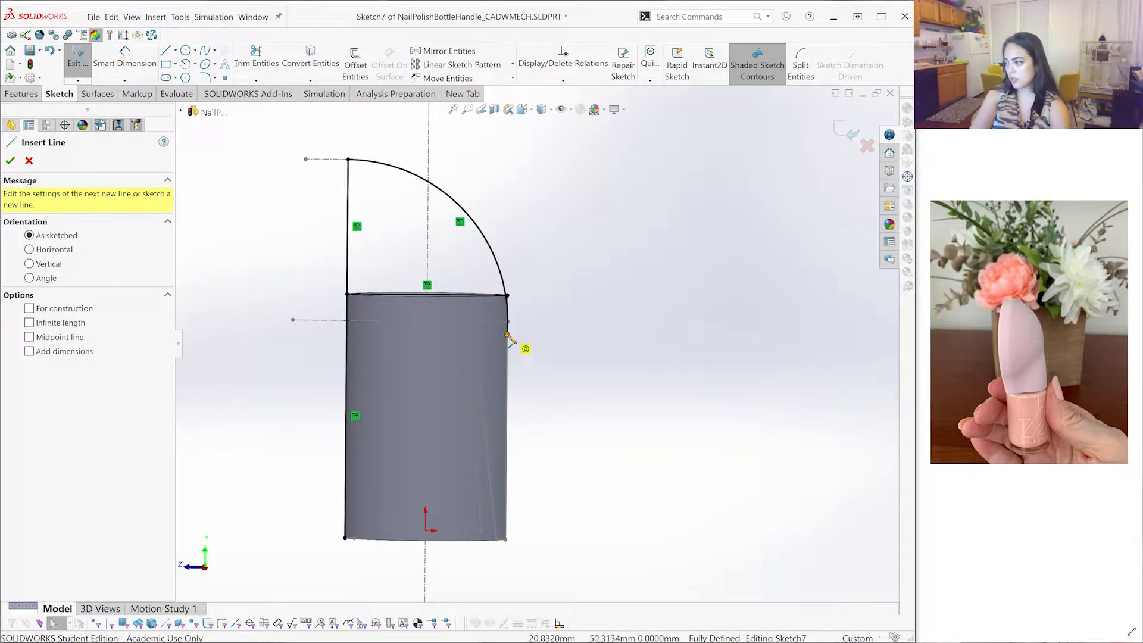
{"action": "left_click", "coordinate": [508, 334]}
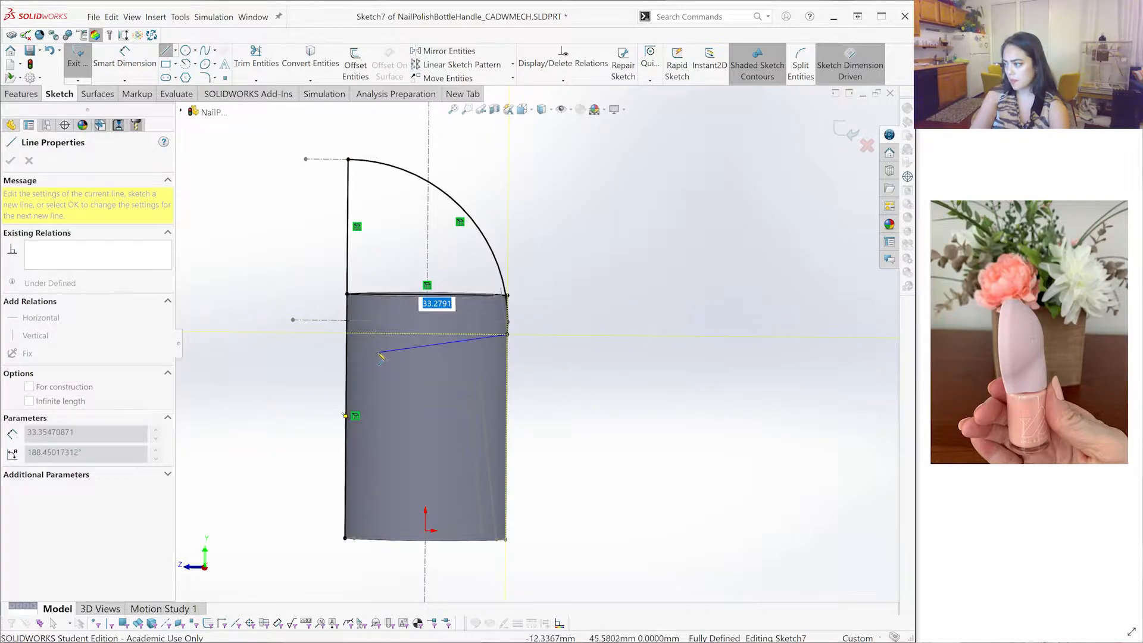
{"action": "left_click", "coordinate": [347, 334]}
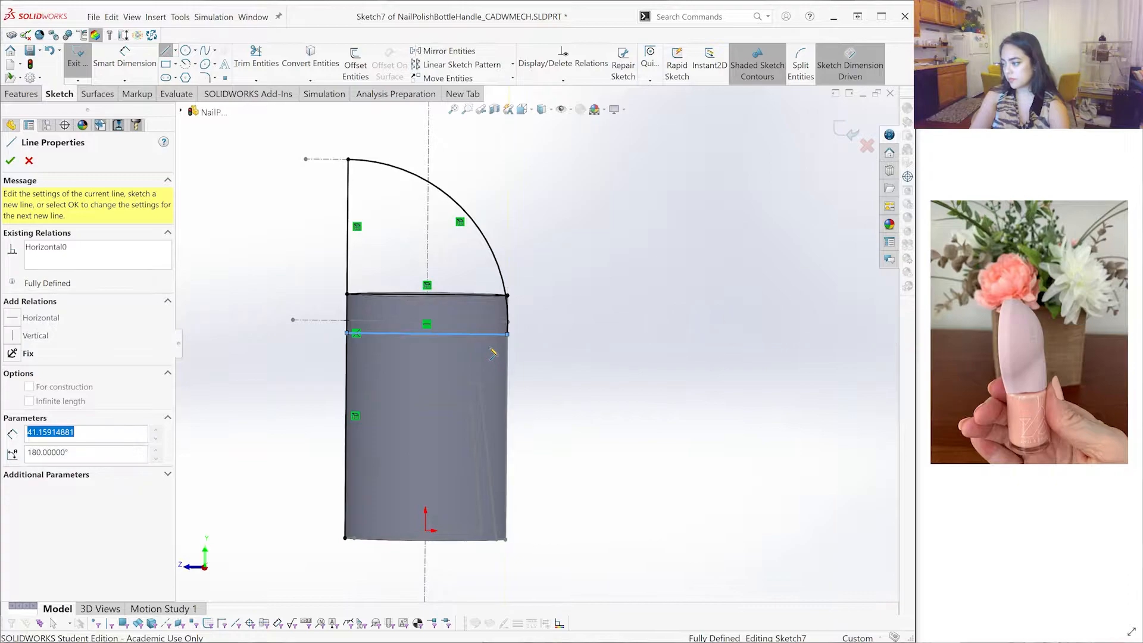
{"action": "key", "text": "Escape"}
{"action": "key", "text": "Escape"}
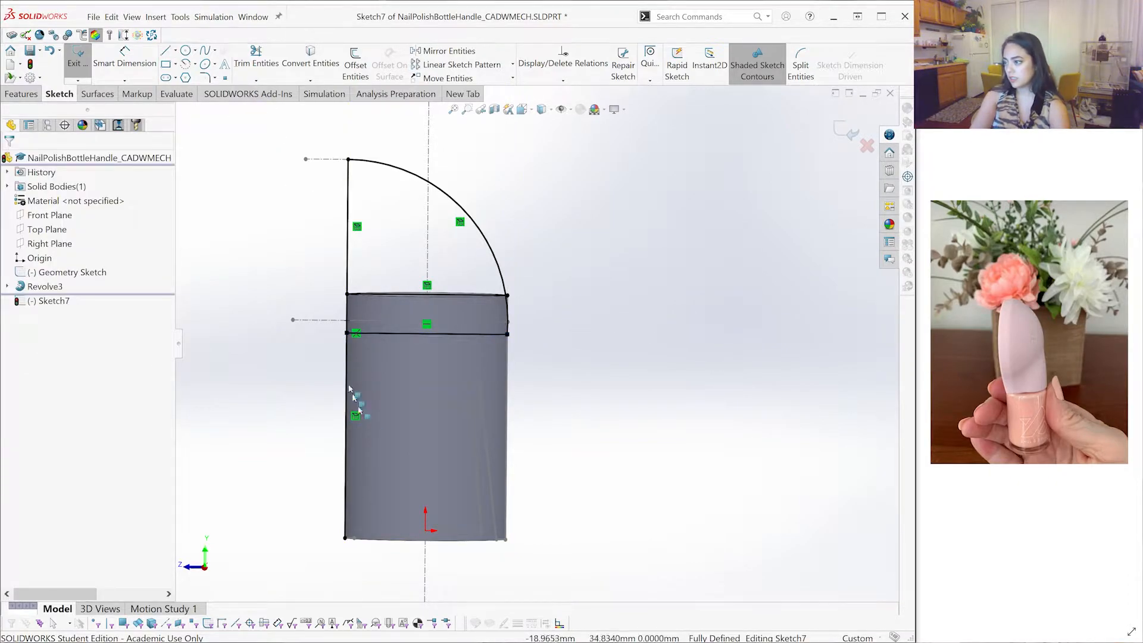
Trim away the converted vertical line's portion below the new horizontal line
{"action": "left_click", "coordinate": [257, 63]}
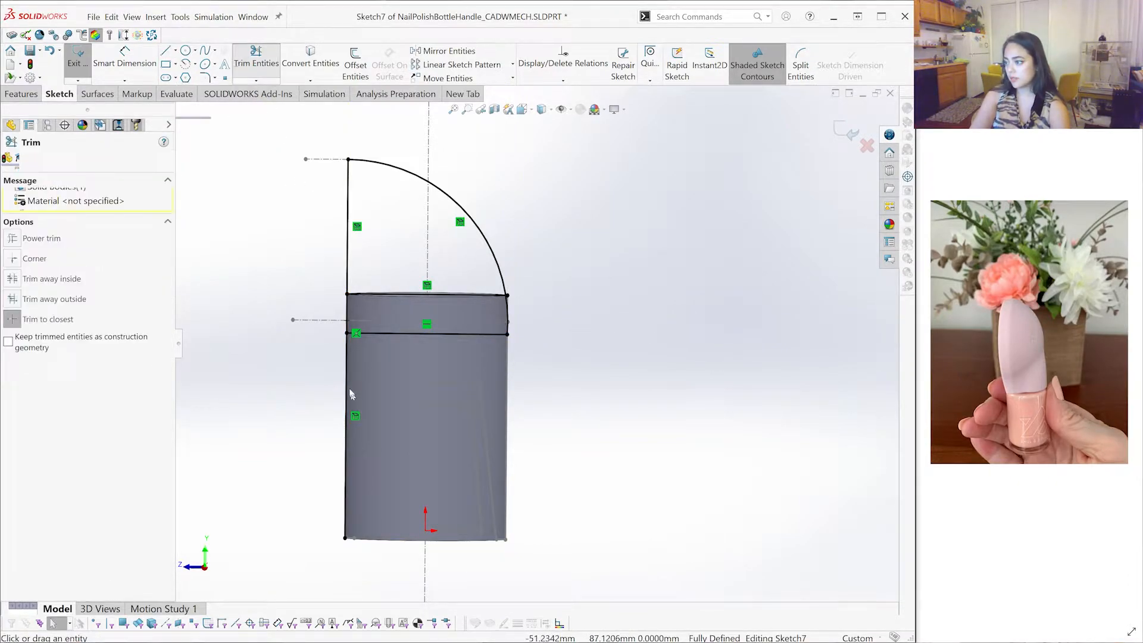
{"action": "scroll", "coordinate": [581, 299], "scroll_direction": "up", "scroll_amount": 2}
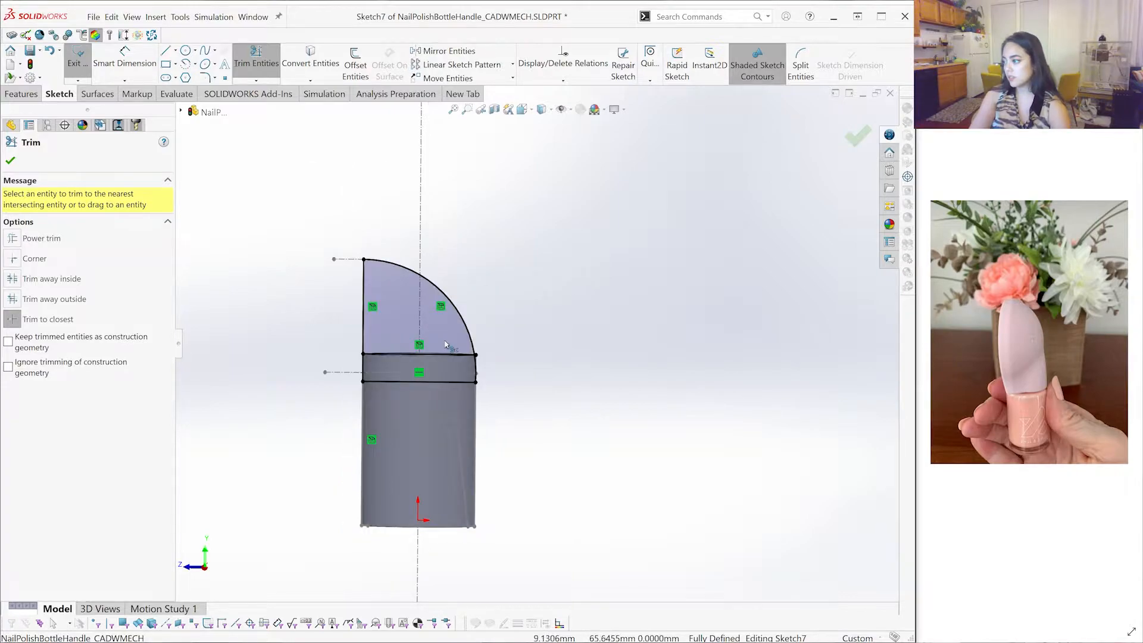
{"action": "key", "text": "Escape"}
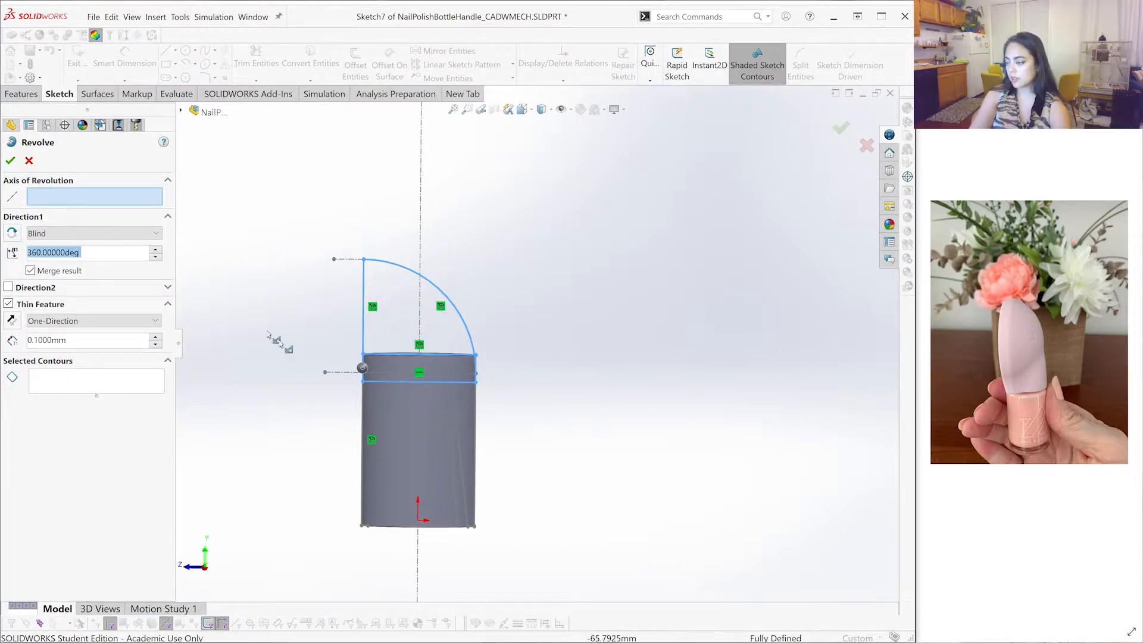
{"action": "left_click", "coordinate": [379, 386]}
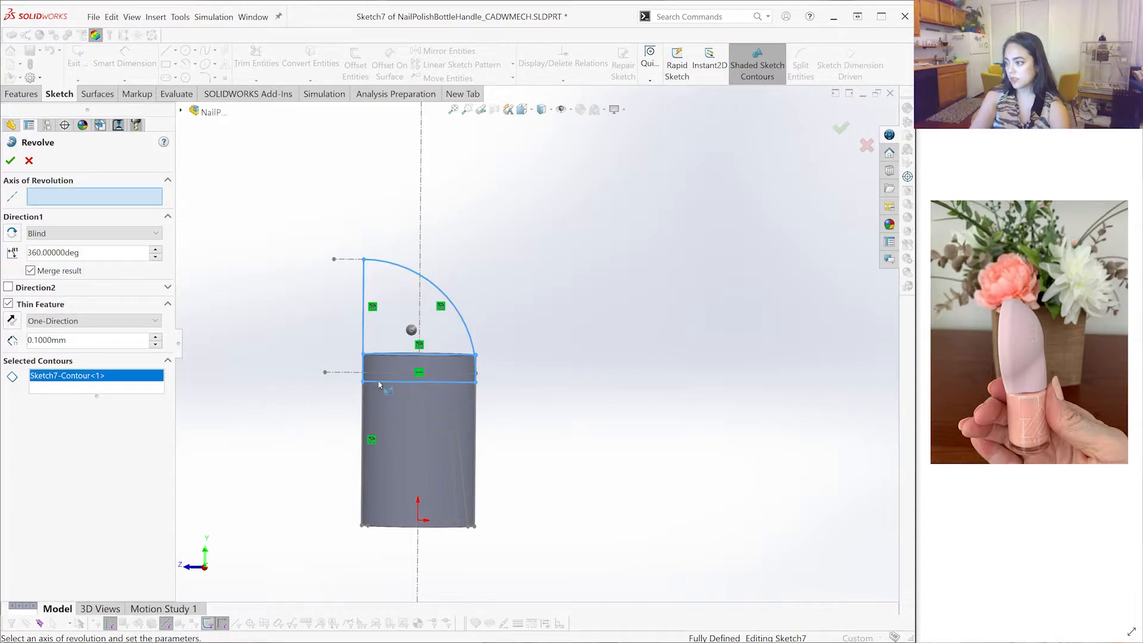
{"action": "scroll", "coordinate": [552, 337], "scroll_direction": "down", "scroll_amount": 1}
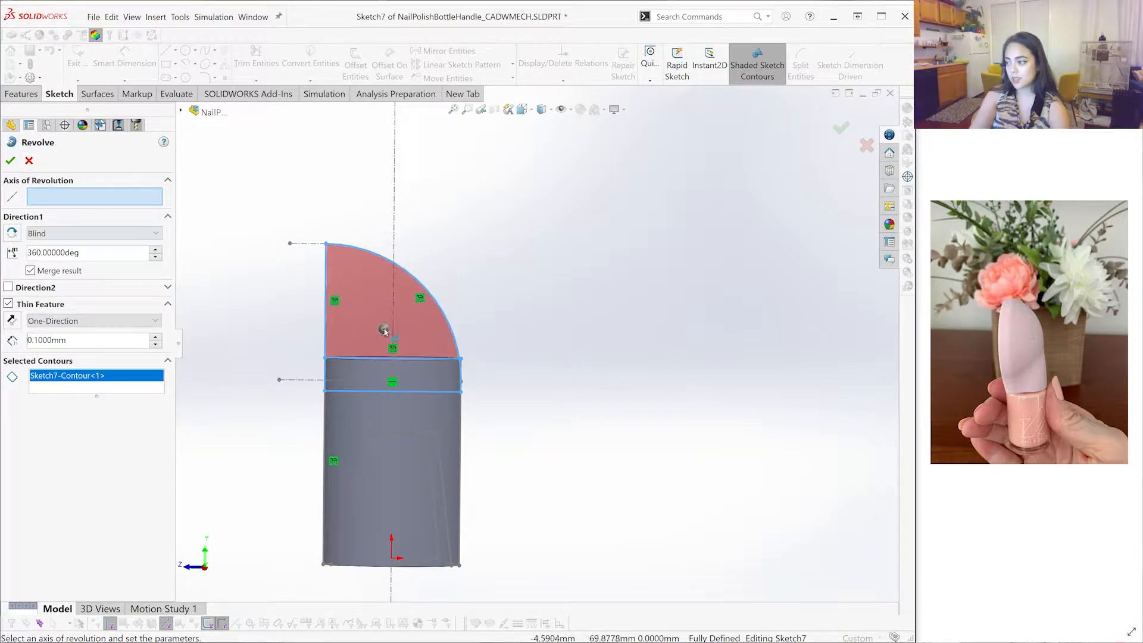
{"action": "scroll", "coordinate": [384, 331], "scroll_direction": "down", "scroll_amount": 1}
{"action": "left_click", "coordinate": [29, 161]}
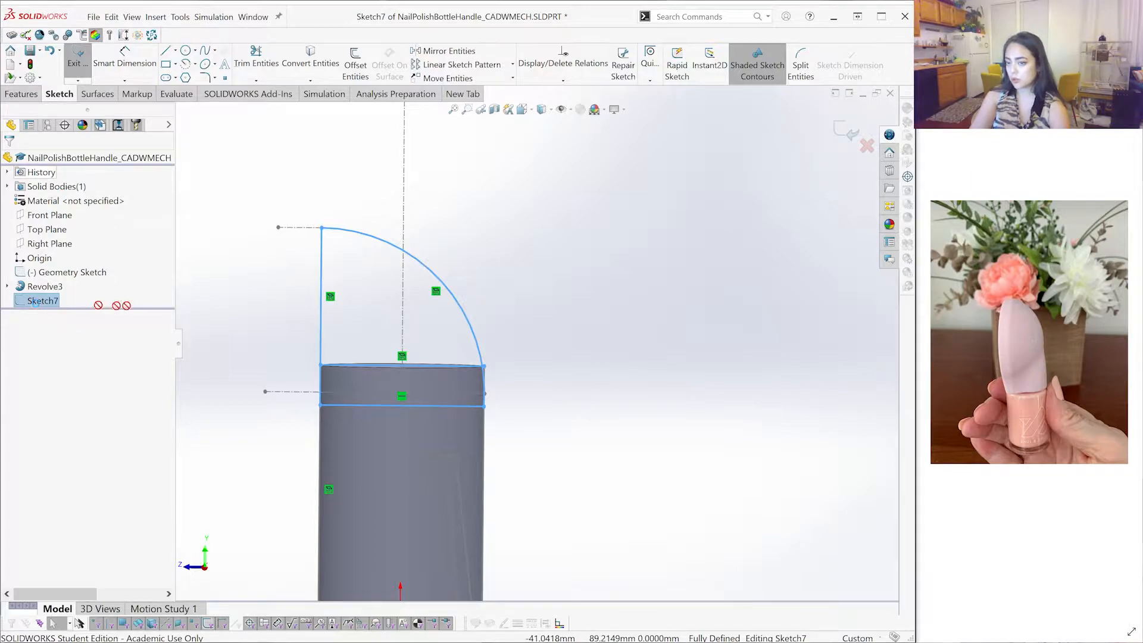
Delete the converted horizontal line at the cylinder top so the dome profile forms a single closed region
{"action": "right_click", "coordinate": [22, 304]}
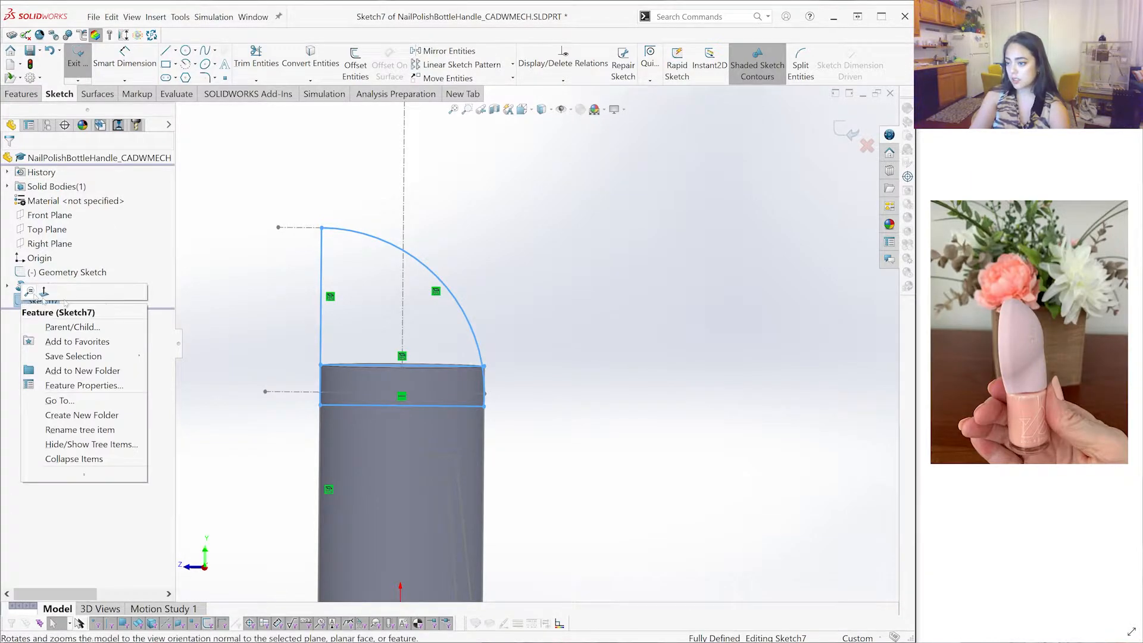
{"action": "left_click", "coordinate": [231, 280]}
{"action": "scroll", "coordinate": [437, 367], "scroll_direction": "down", "scroll_amount": 2}
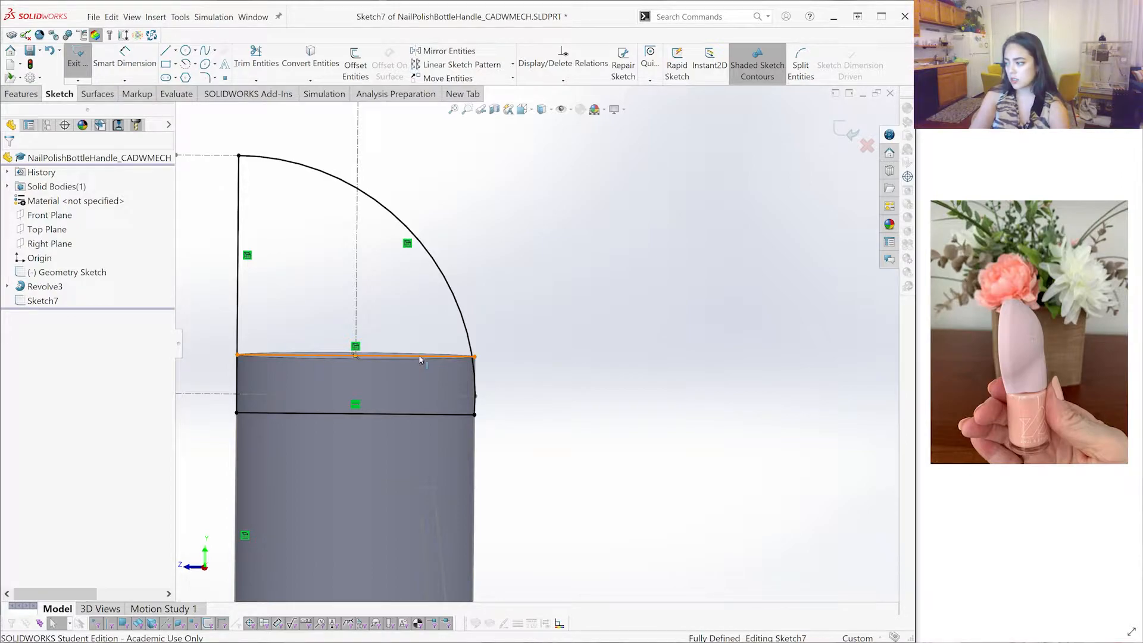
{"action": "left_click", "coordinate": [420, 357]}
{"action": "key", "text": "Escape"}
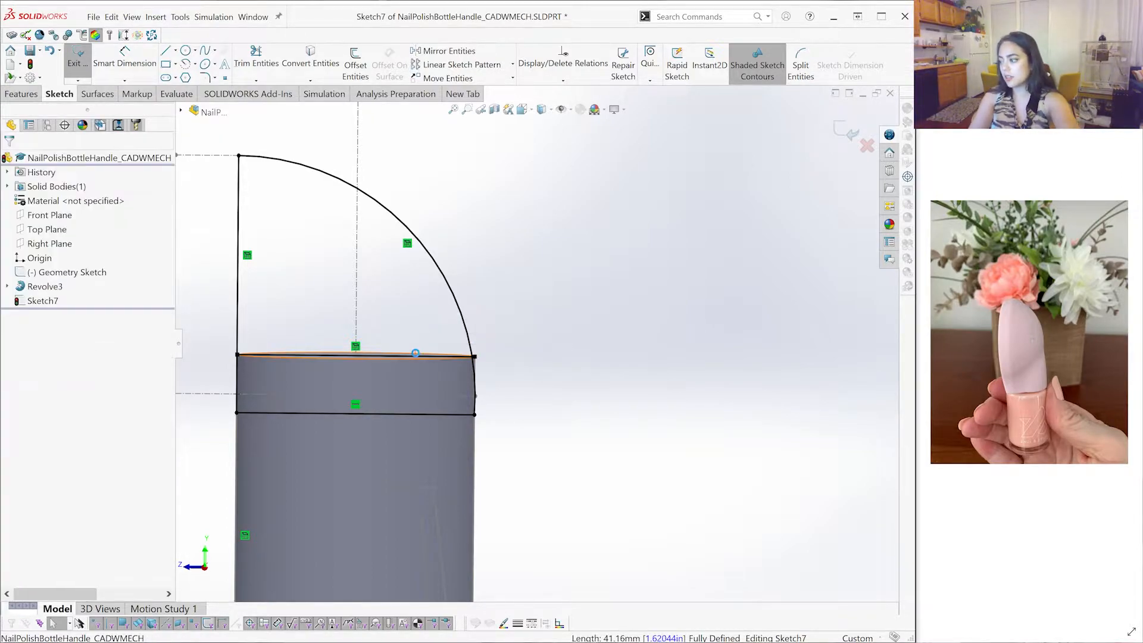
{"action": "scroll", "coordinate": [588, 322], "scroll_direction": "up", "scroll_amount": 1}
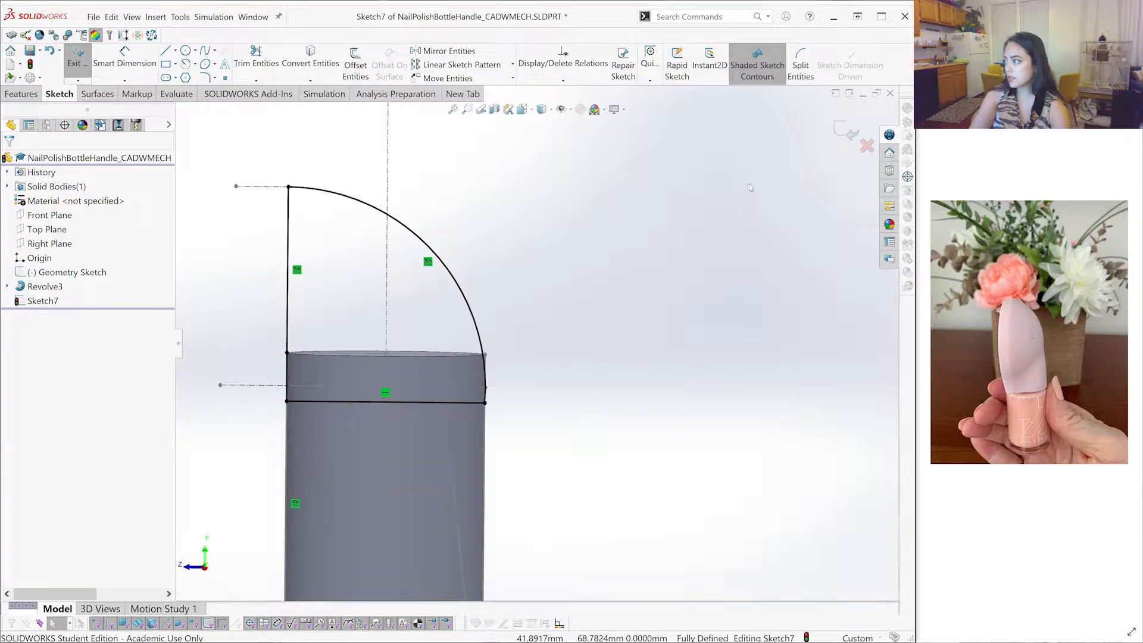
Turn the shaded sketch contours off and on again to check the closed region, and exit the sketch
{"action": "left_click", "coordinate": [757, 78]}
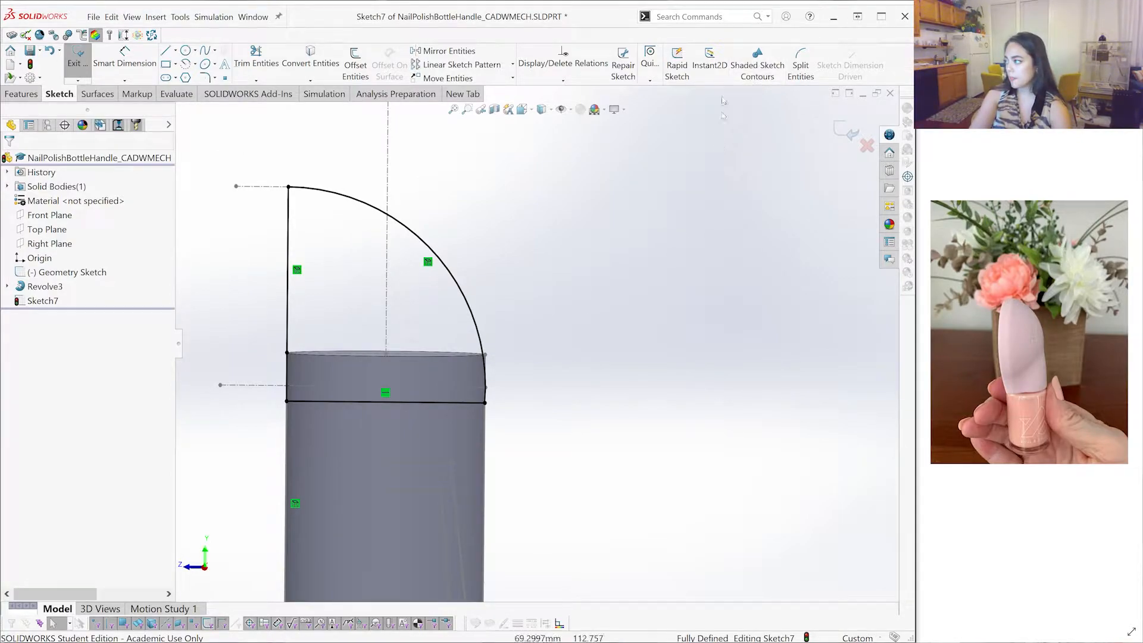
{"action": "left_click", "coordinate": [757, 64]}
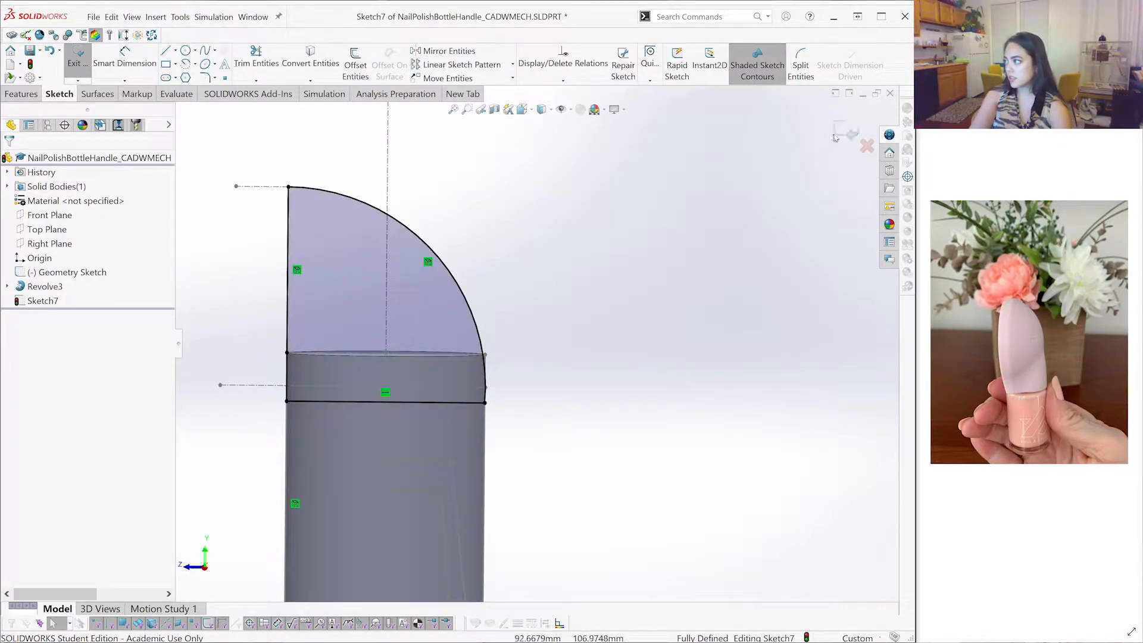
{"action": "left_click", "coordinate": [74, 60]}
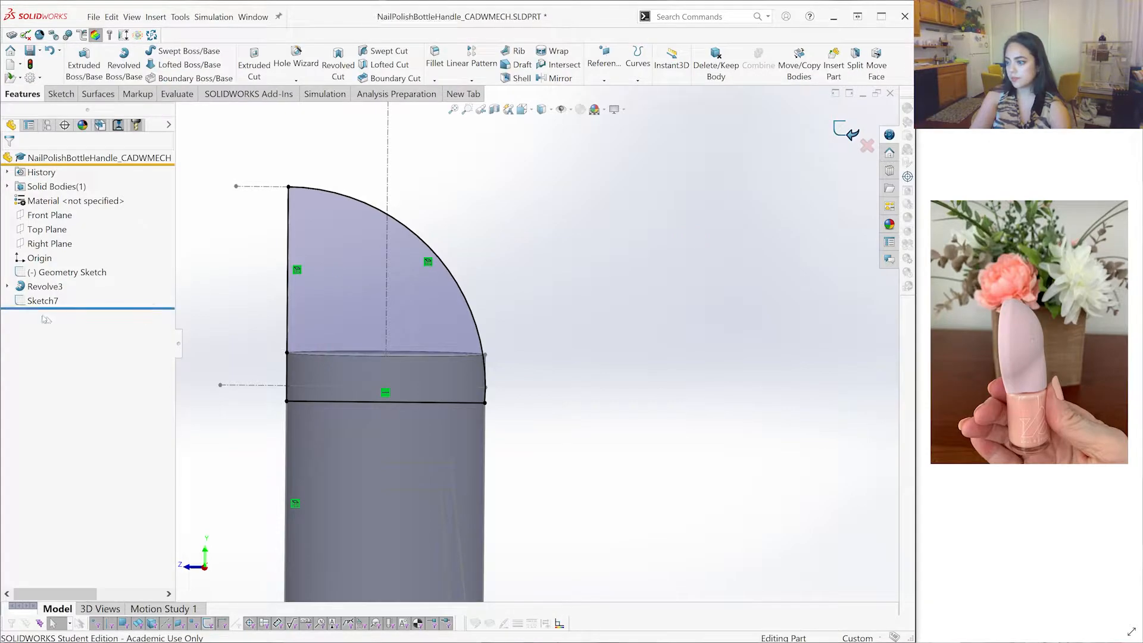
Revolve the dome profile 360° about its lower horizontal line, with Merge result turned off to keep a separate body
{"action": "left_click", "coordinate": [122, 65]}
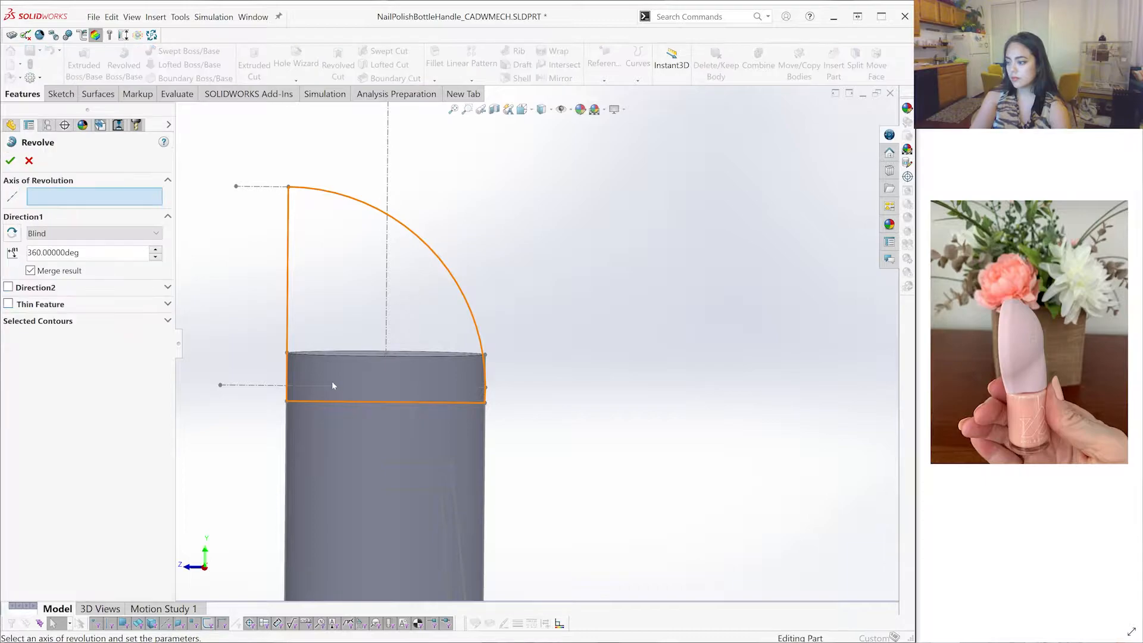
{"action": "left_click", "coordinate": [367, 403]}
{"action": "scroll", "coordinate": [536, 358], "scroll_direction": "up", "scroll_amount": 2}
{"action": "scroll", "coordinate": [684, 459], "scroll_direction": "up", "scroll_amount": 2}
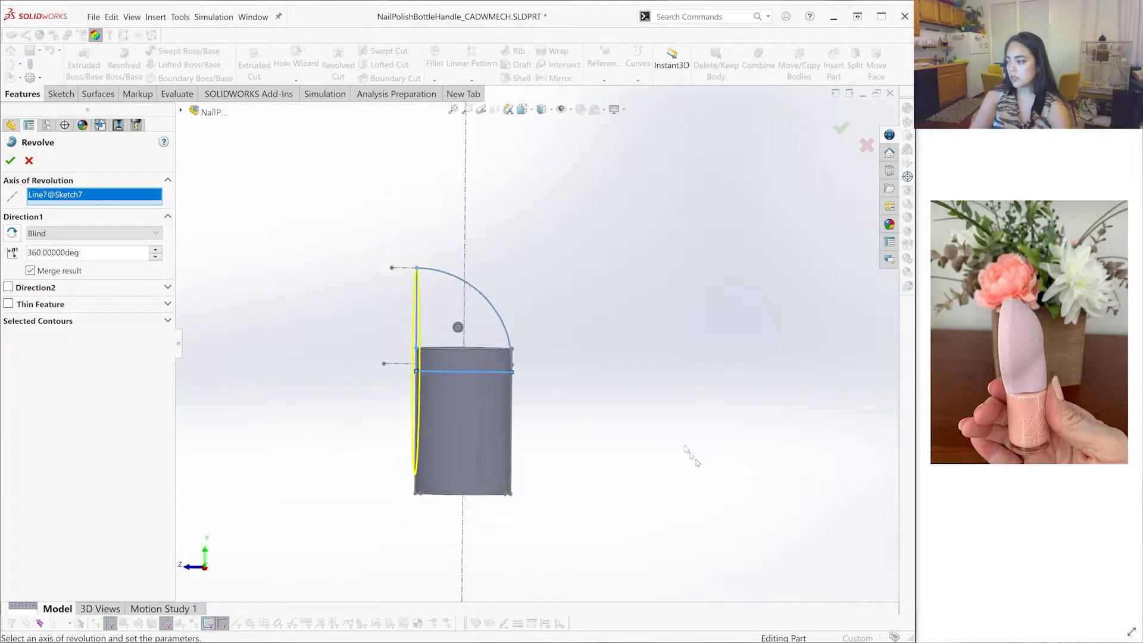
{"action": "scroll", "coordinate": [568, 377], "scroll_direction": "down", "scroll_amount": 2}
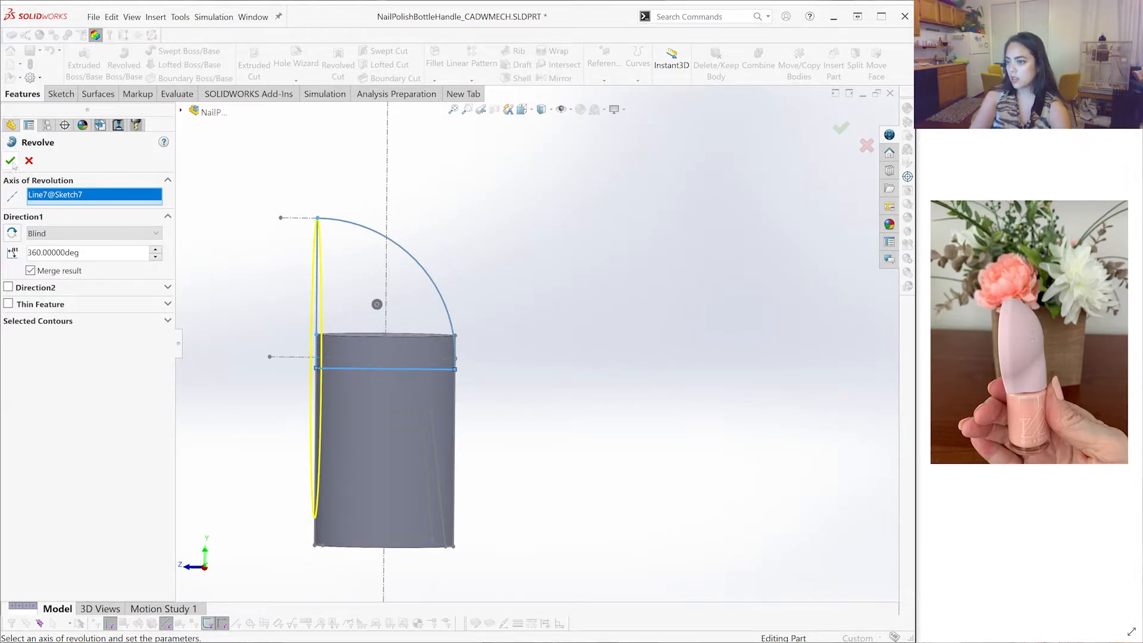
{"action": "left_click", "coordinate": [31, 271]}
{"action": "left_click", "coordinate": [10, 160]}
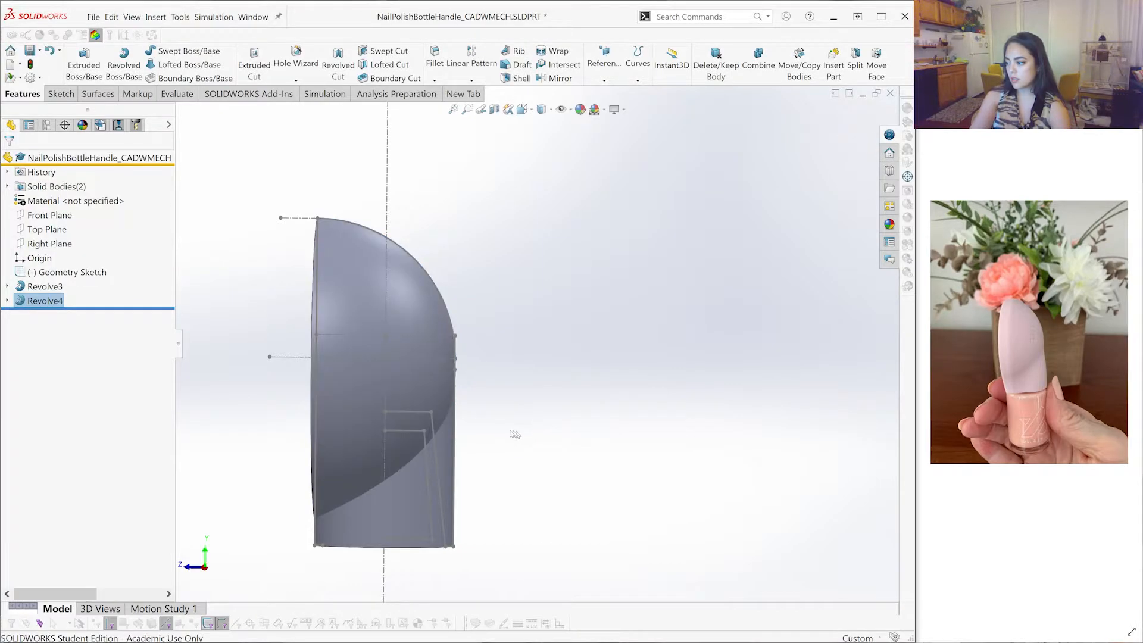
Examine the dome and cylinder bodies from several angles and compare their shape with the reference photos
{"action": "middle_click_drag", "start_coordinate": [449, 434], "coordinate": [453, 357]}
{"action": "middle_click_drag", "start_coordinate": [308, 378], "coordinate": [431, 381]}
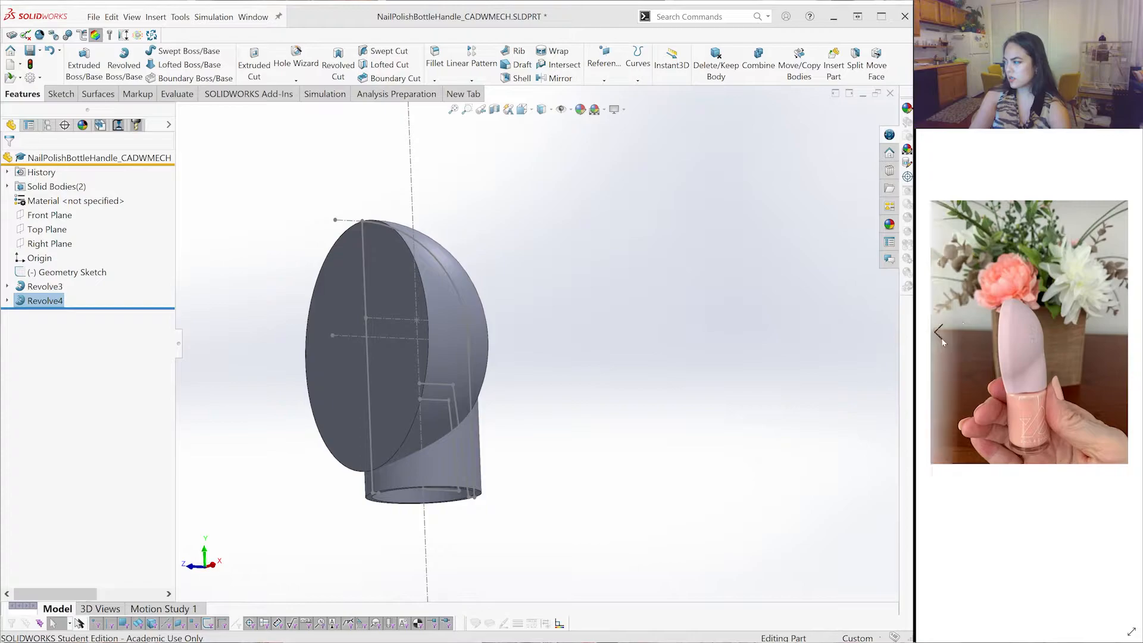
{"action": "left_click", "coordinate": [938, 335]}
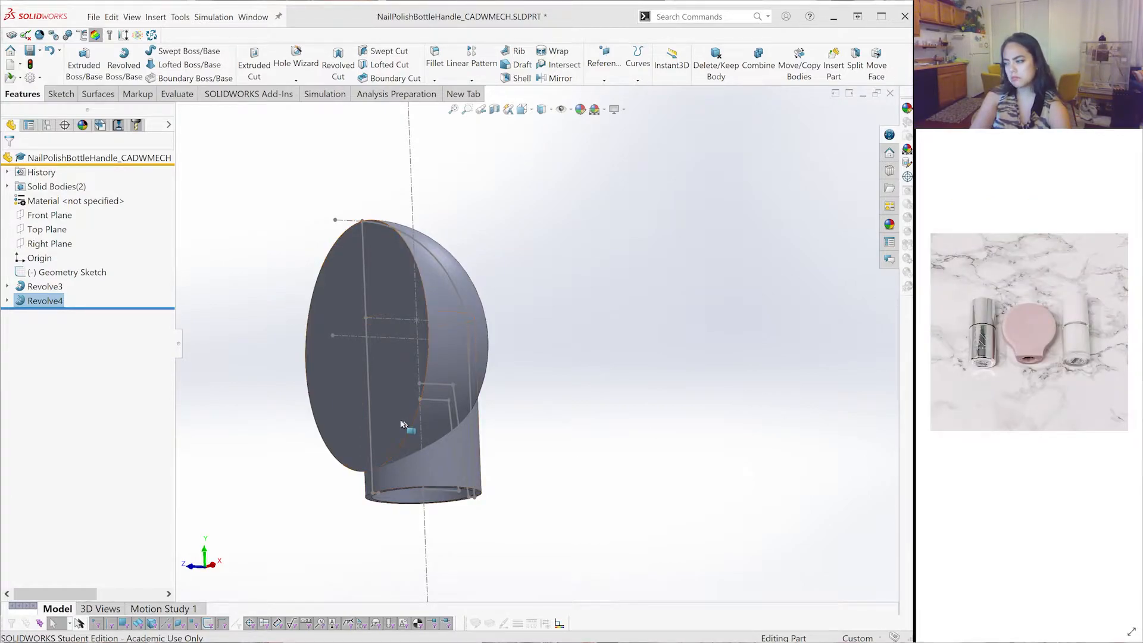
{"action": "middle_click_drag", "start_coordinate": [408, 452], "coordinate": [474, 349]}
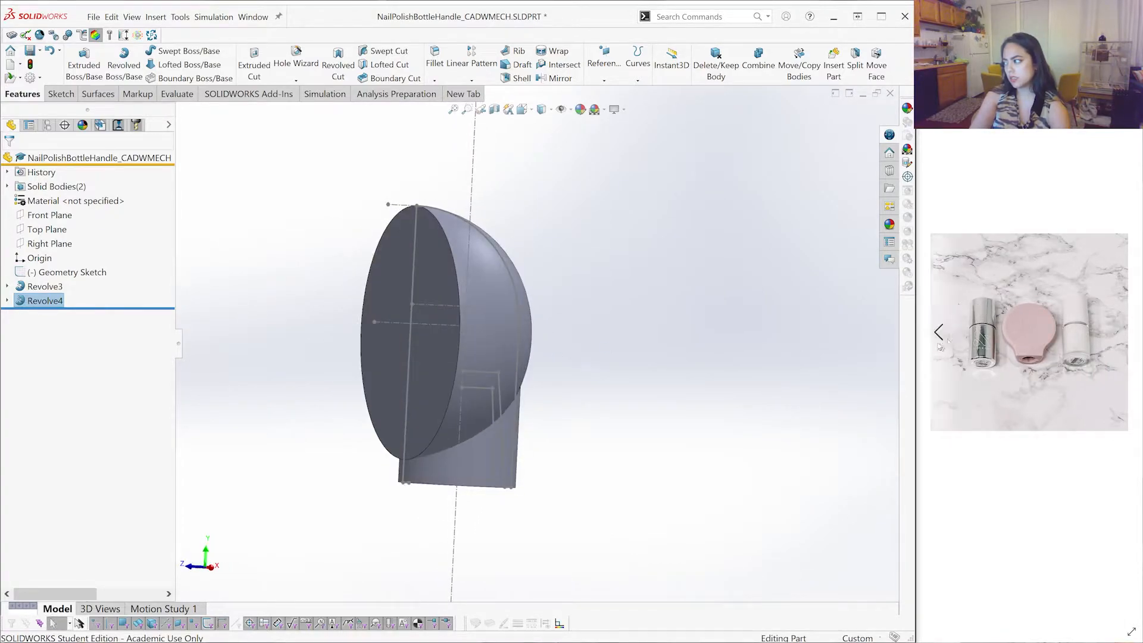
{"action": "left_click", "coordinate": [940, 346]}
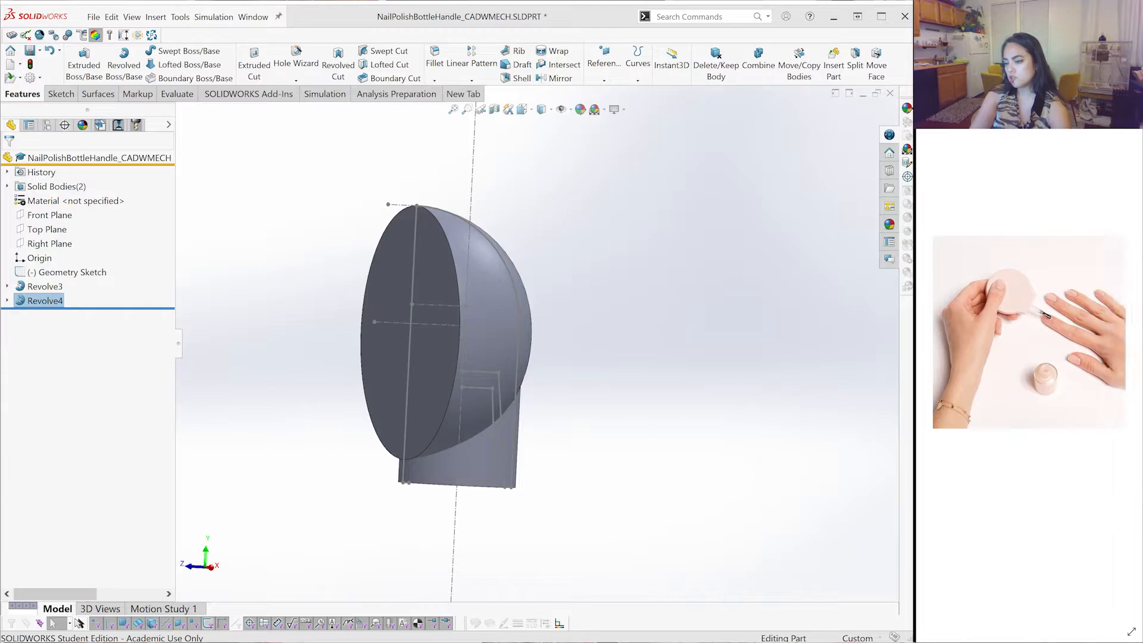
{"action": "key", "text": "ctrl+4"}
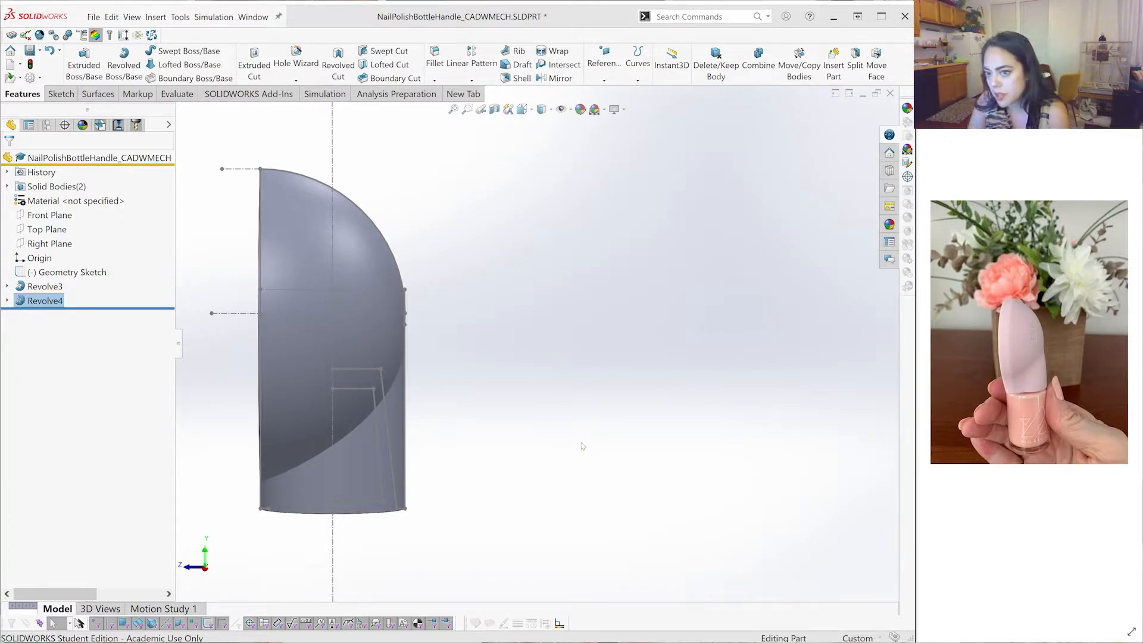
{"action": "scroll", "coordinate": [441, 324], "scroll_direction": "up", "scroll_amount": 2}
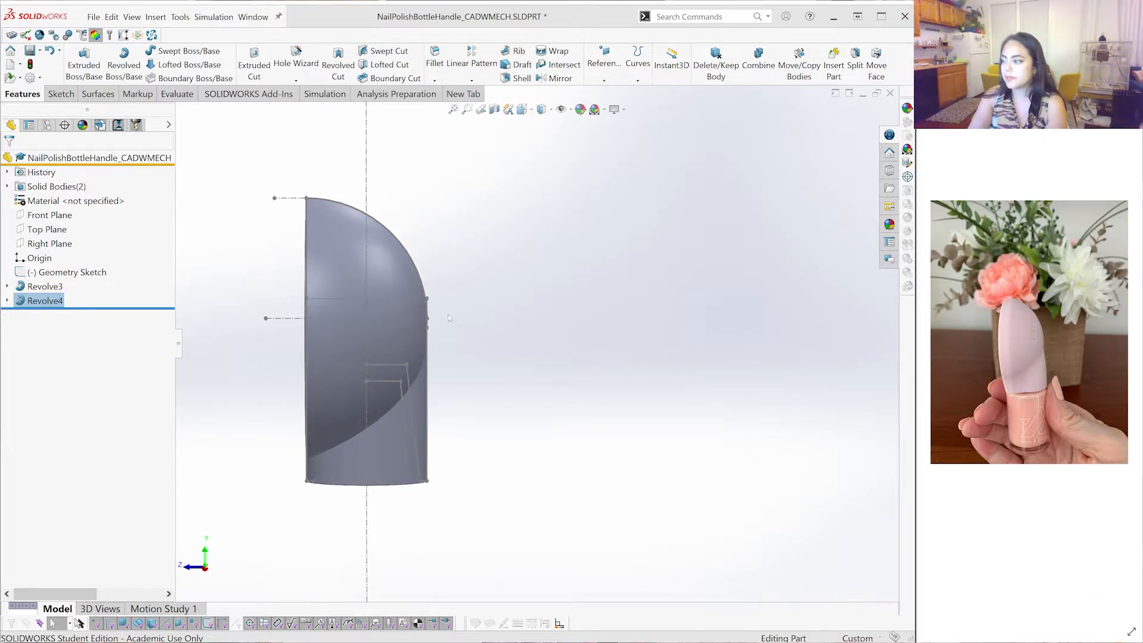
{"action": "scroll", "coordinate": [415, 355], "scroll_direction": "up", "scroll_amount": 3}
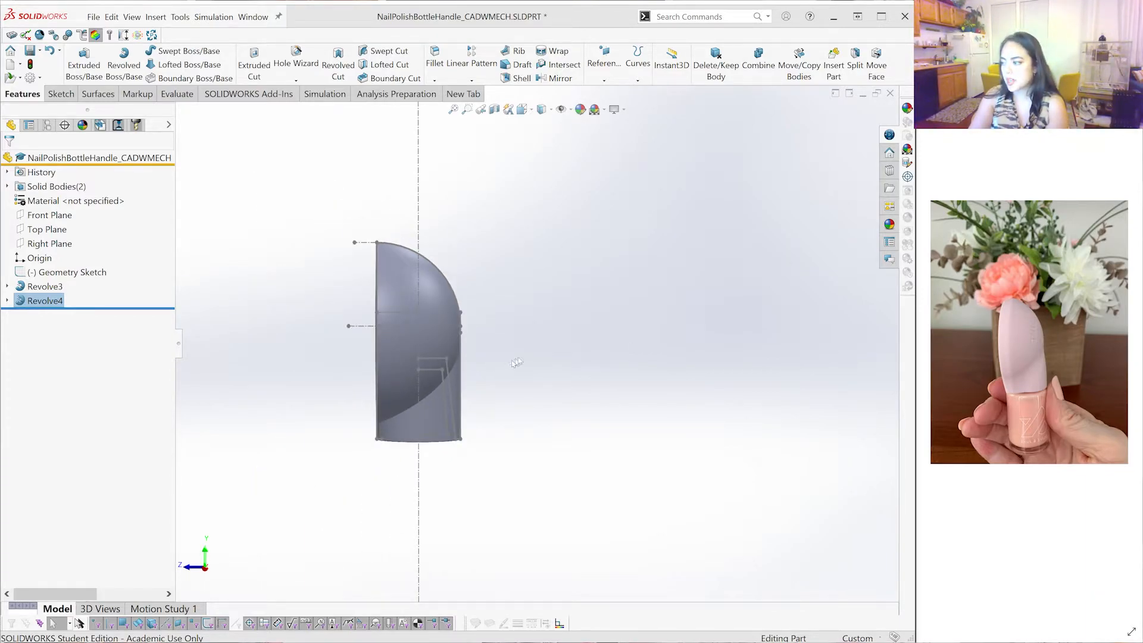
{"action": "middle_click_drag", "start_coordinate": [554, 354], "coordinate": [595, 326]}
{"action": "left_click", "coordinate": [595, 326]}
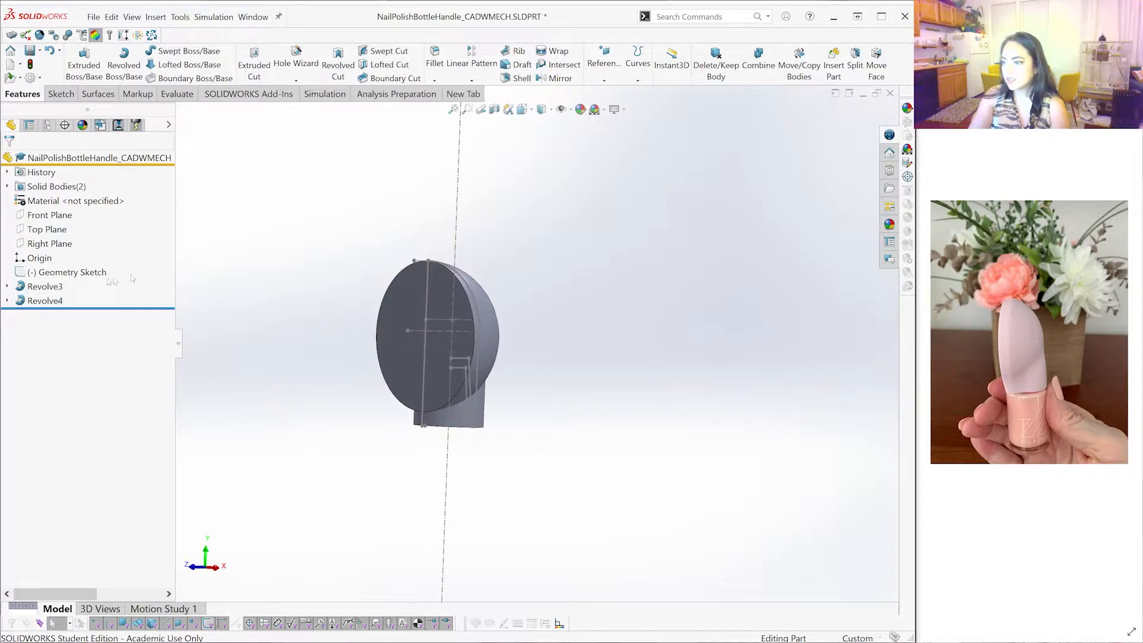
Edit the Geometry Sketch and dimension the green inner profile's base corner about the vertical centerline as a 22.8 mm diameter
{"action": "left_click", "coordinate": [93, 274]}
{"action": "left_click", "coordinate": [101, 247]}
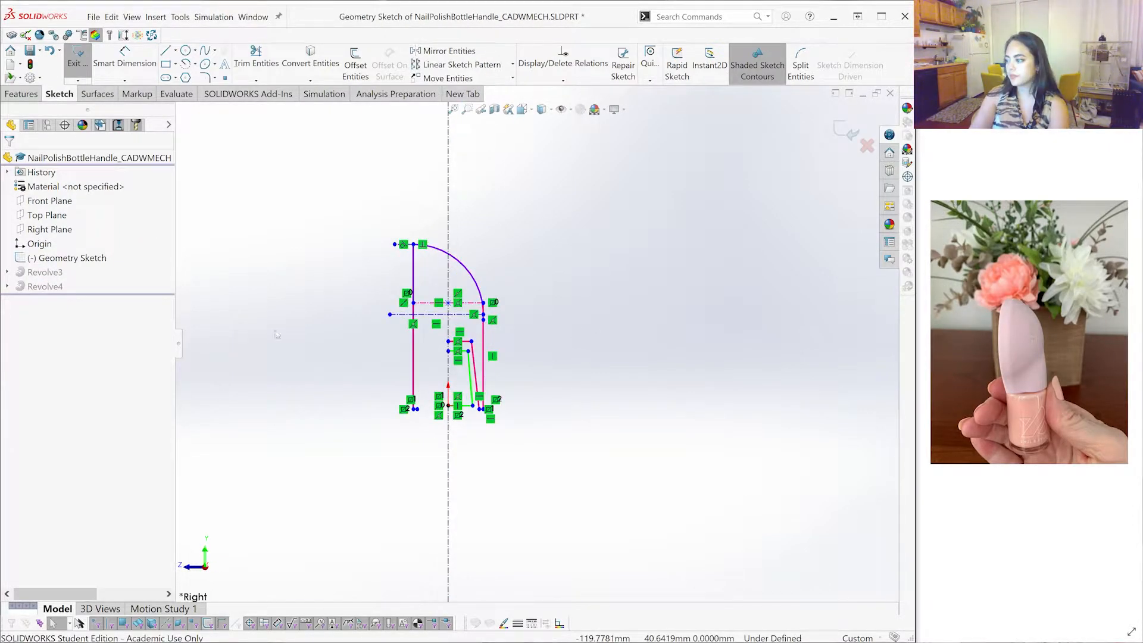
{"action": "scroll", "coordinate": [453, 315], "scroll_direction": "down", "scroll_amount": 3}
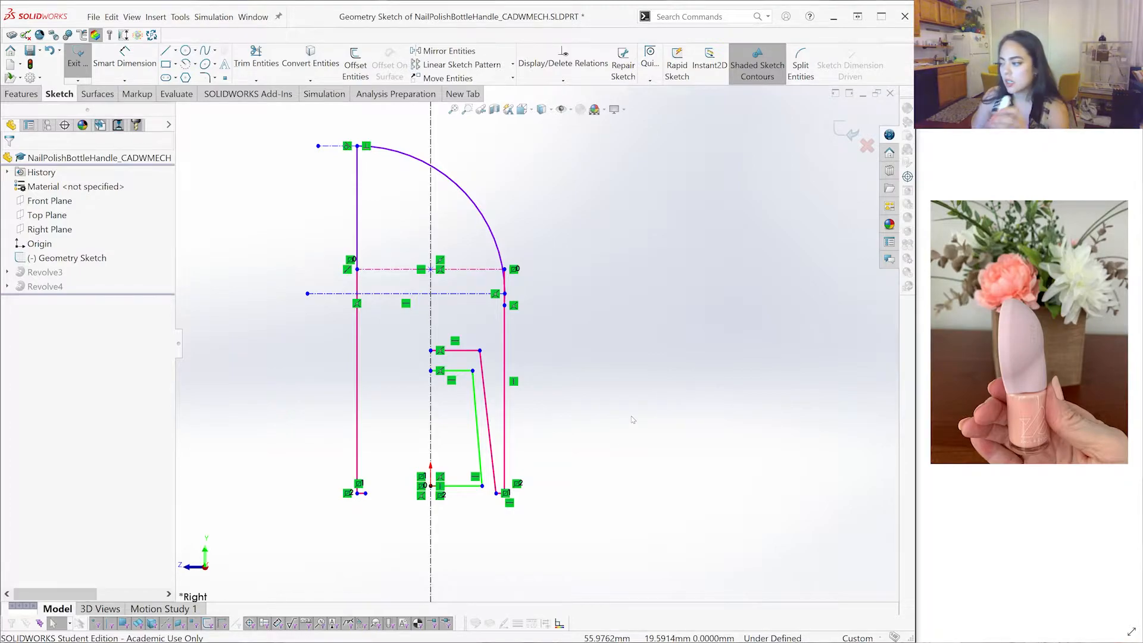
{"action": "scroll", "coordinate": [617, 464], "scroll_direction": "down", "scroll_amount": 1}
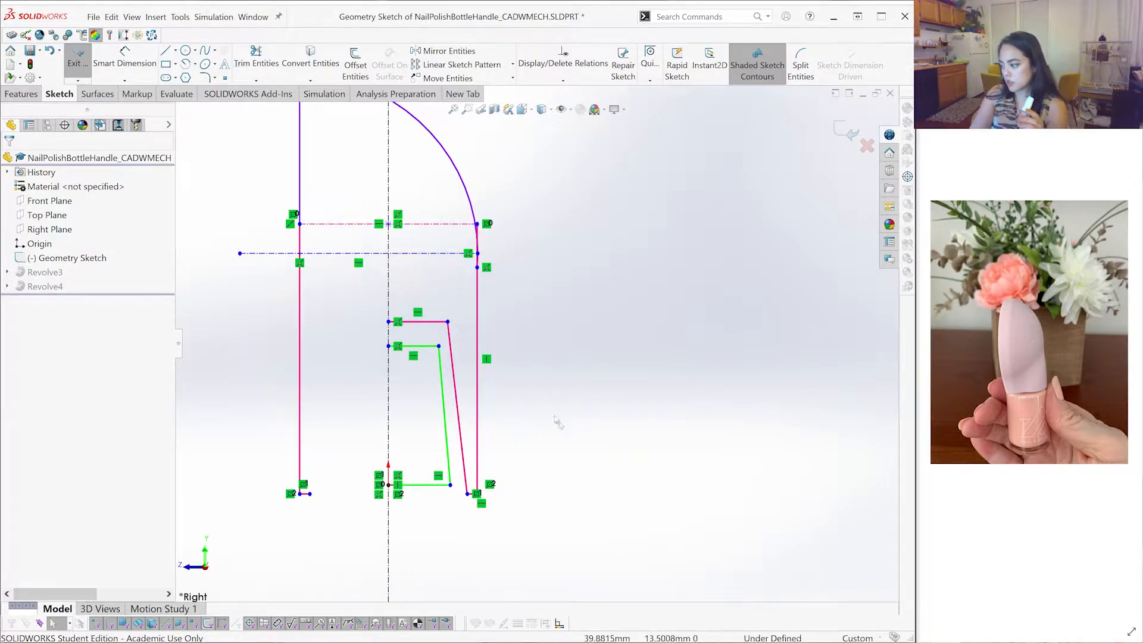
{"action": "scroll", "coordinate": [570, 444], "scroll_direction": "down", "scroll_amount": 2}
{"action": "left_click", "coordinate": [128, 67]}
{"action": "scroll", "coordinate": [494, 364], "scroll_direction": "up", "scroll_amount": 2}
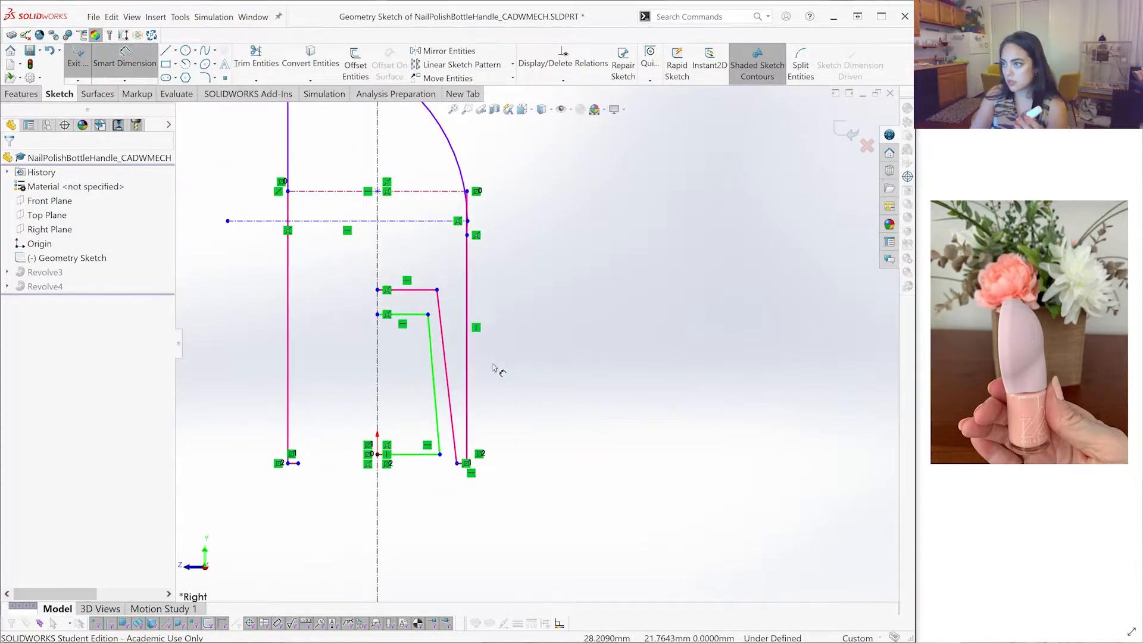
{"action": "left_click", "coordinate": [440, 455]}
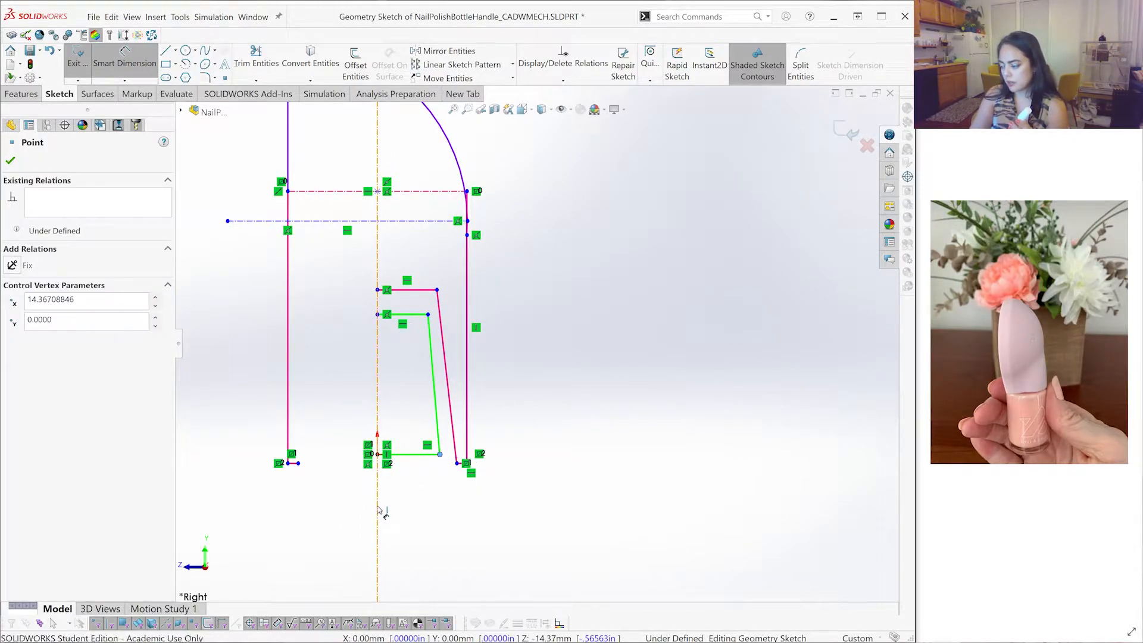
{"action": "left_click", "coordinate": [378, 511]}
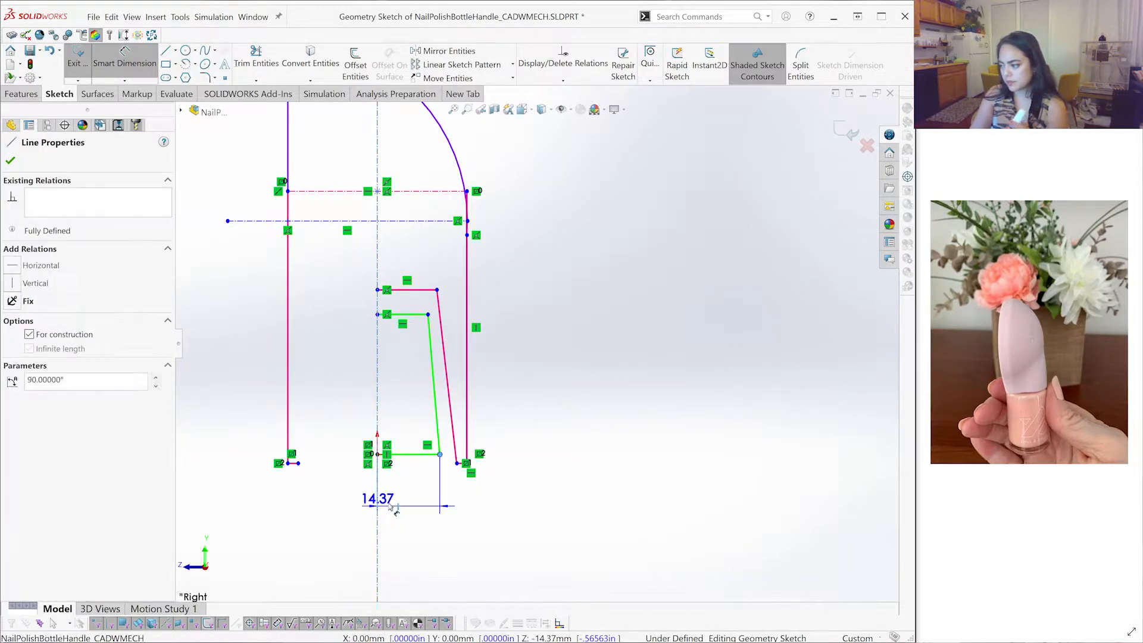
{"action": "left_click", "coordinate": [347, 498]}
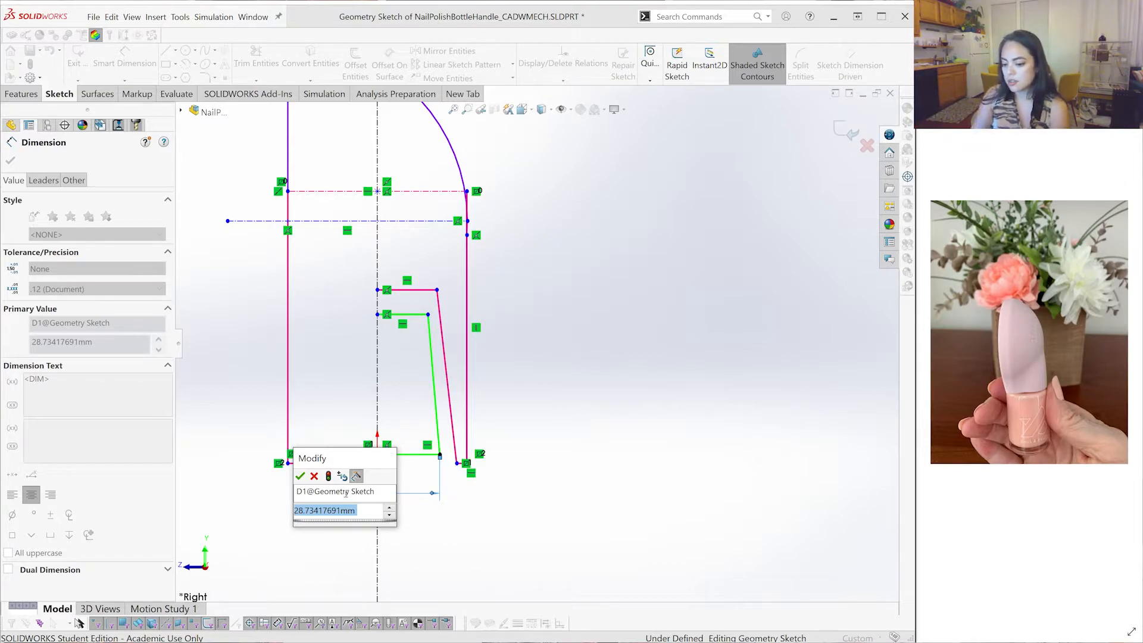
{"action": "type", "text": "22.8"}
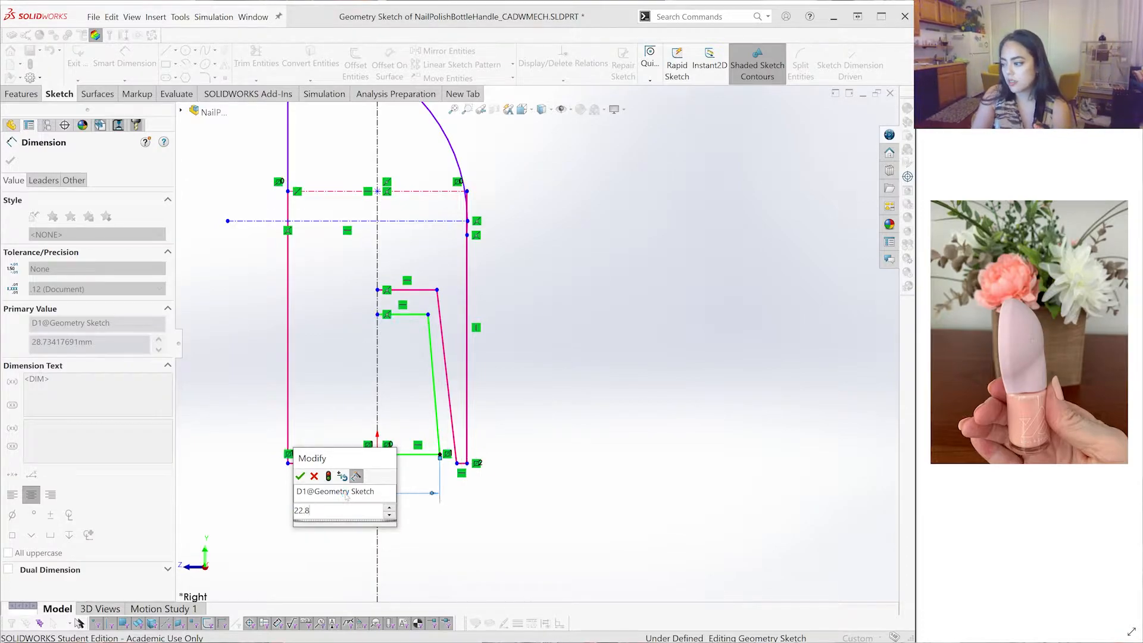
{"action": "key", "text": "Return"}
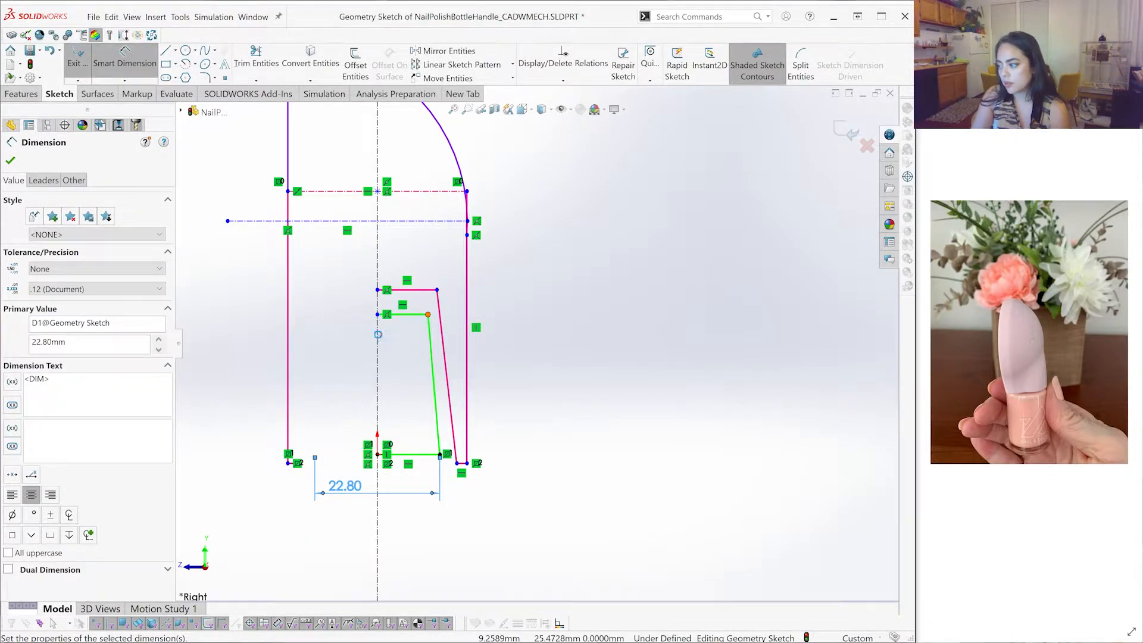
Dimension the green profile's upper corner about the vertical centerline as a 17.8 mm diameter
{"action": "left_click", "coordinate": [378, 339]}
{"action": "left_click", "coordinate": [428, 315]}
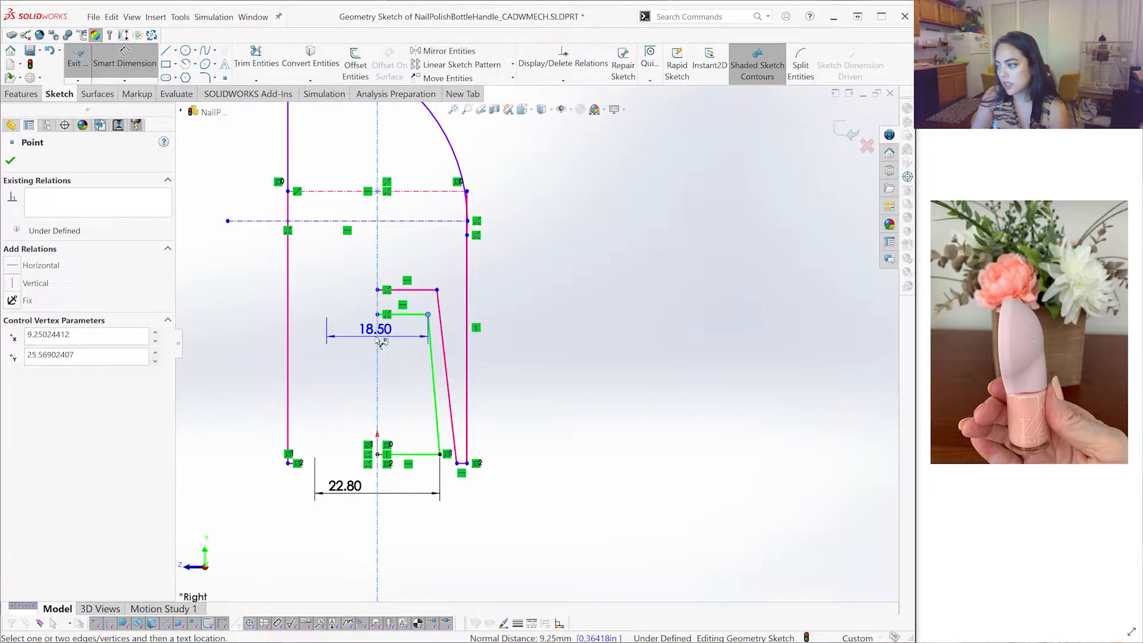
{"action": "left_click", "coordinate": [369, 338]}
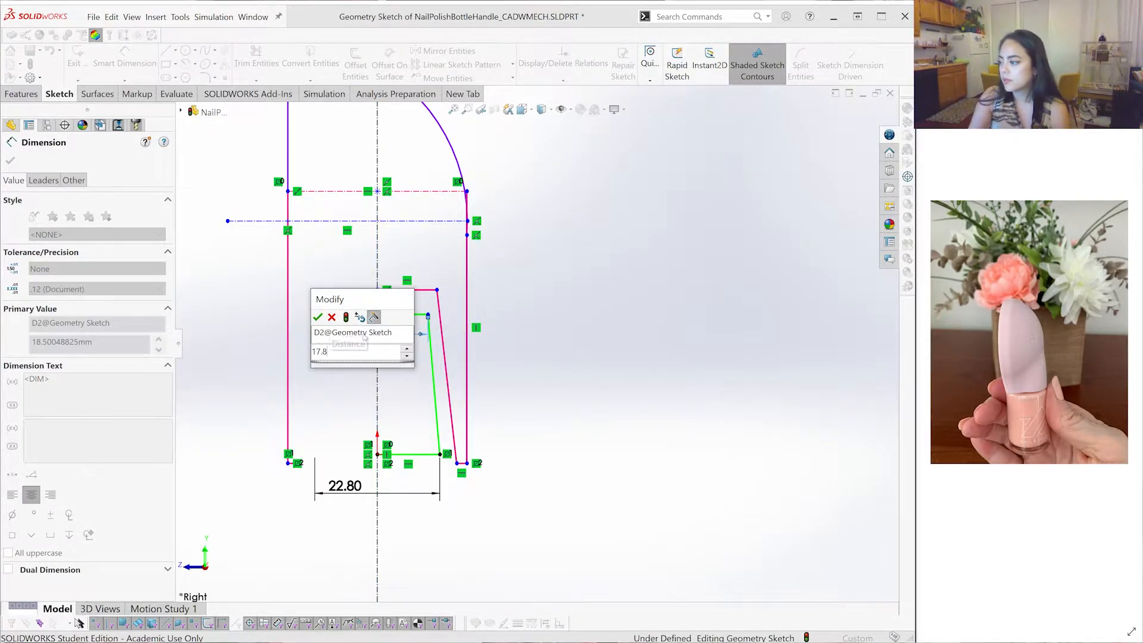
{"action": "key", "text": "Return"}
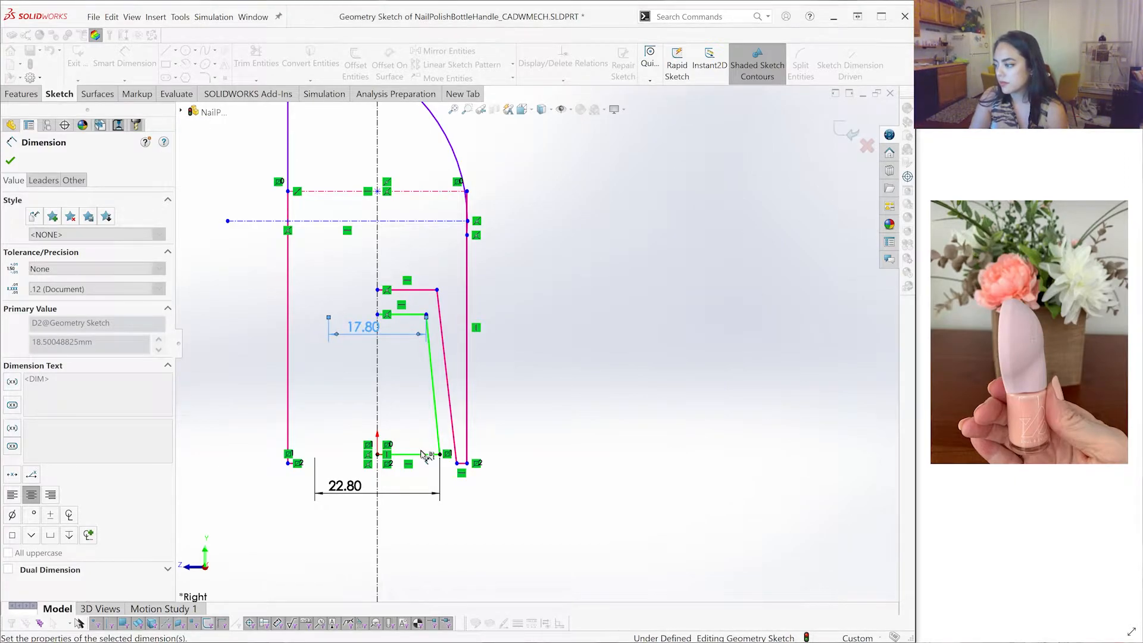
Dimension the green profile's height between its base and top lines and set it to 41.9 mm
{"action": "left_click", "coordinate": [415, 314]}
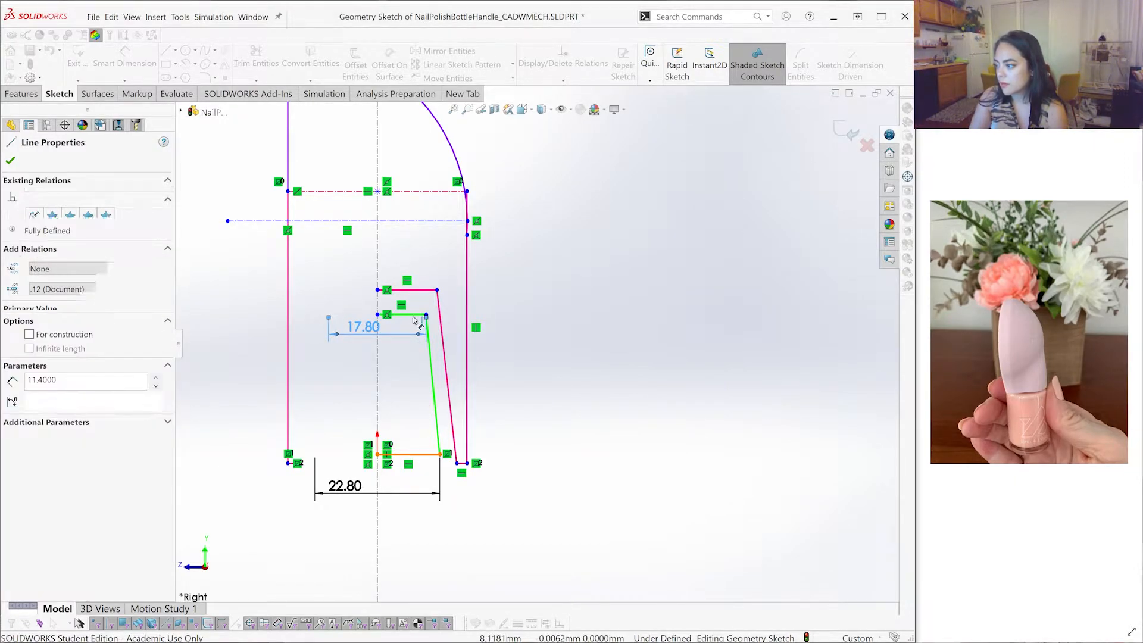
{"action": "left_click", "coordinate": [412, 316]}
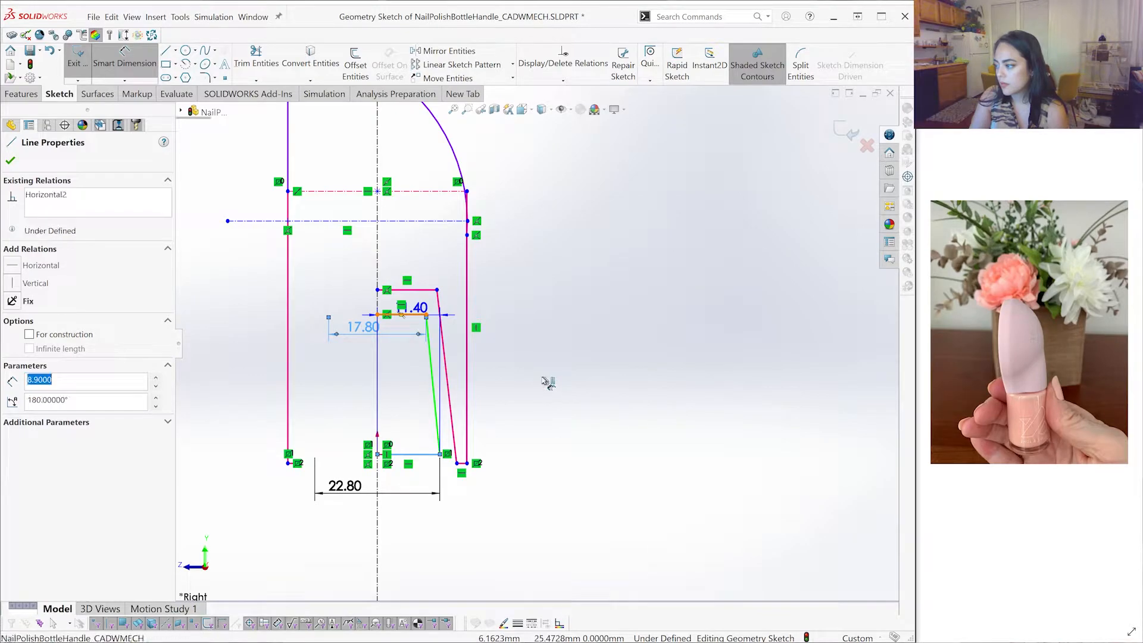
{"action": "left_click", "coordinate": [536, 384]}
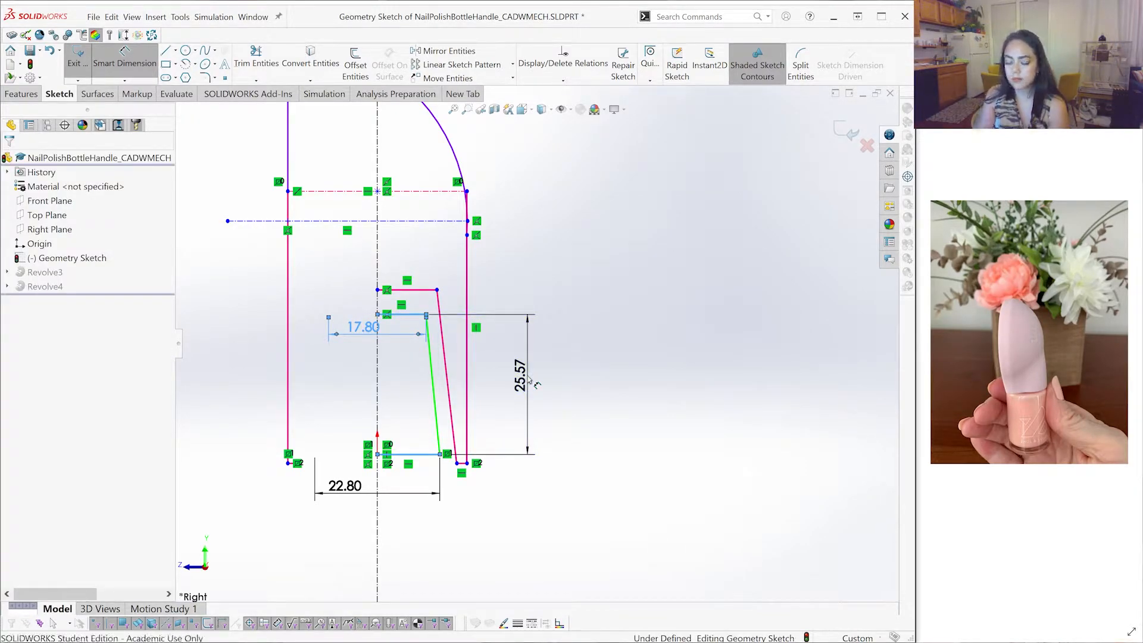
{"action": "double_click", "coordinate": [527, 378]}
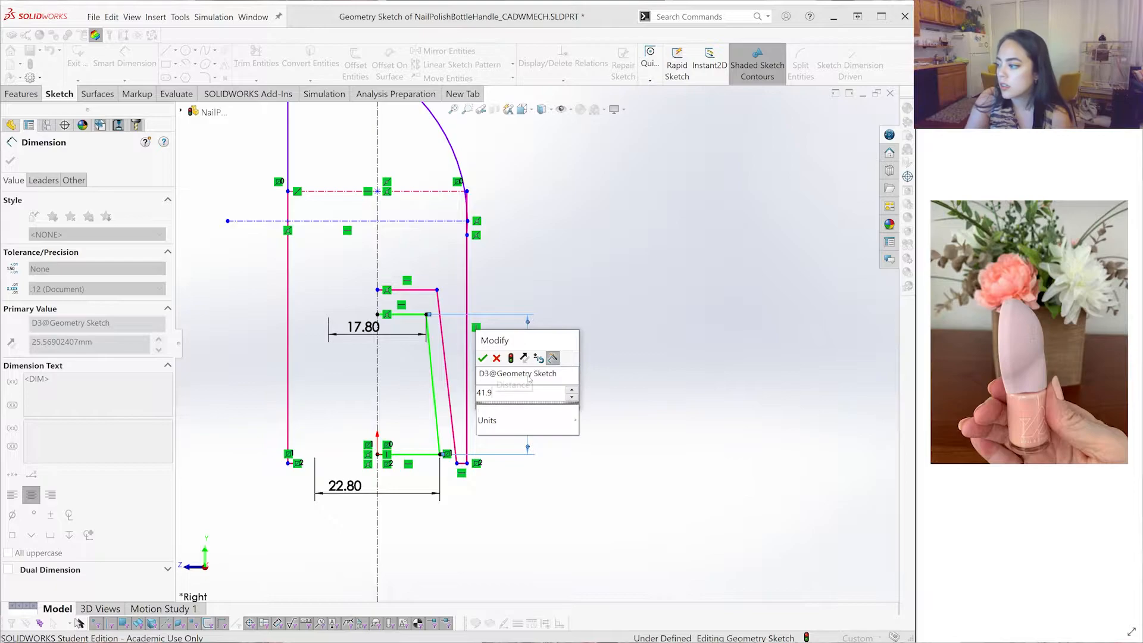
{"action": "key", "text": "Return"}
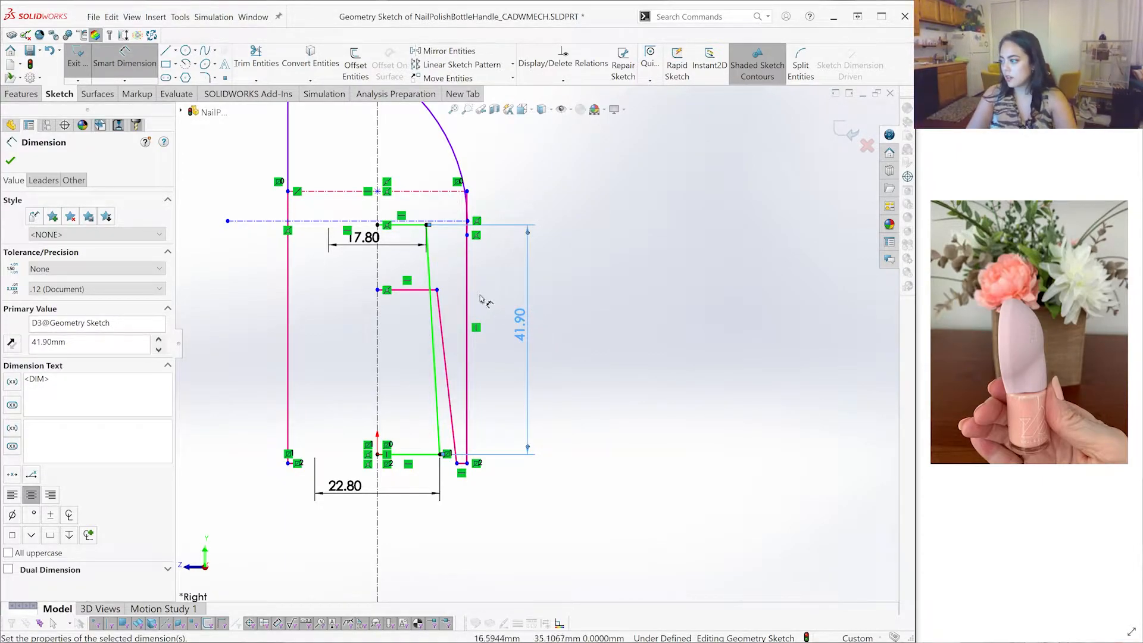
Move the magenta cavity profile's horizontal top line up to just above the green profile's top line
{"action": "scroll", "coordinate": [544, 335], "scroll_direction": "up", "scroll_amount": 2}
{"action": "key", "text": "Escape"}
{"action": "scroll", "coordinate": [544, 353], "scroll_direction": "down", "scroll_amount": 1}
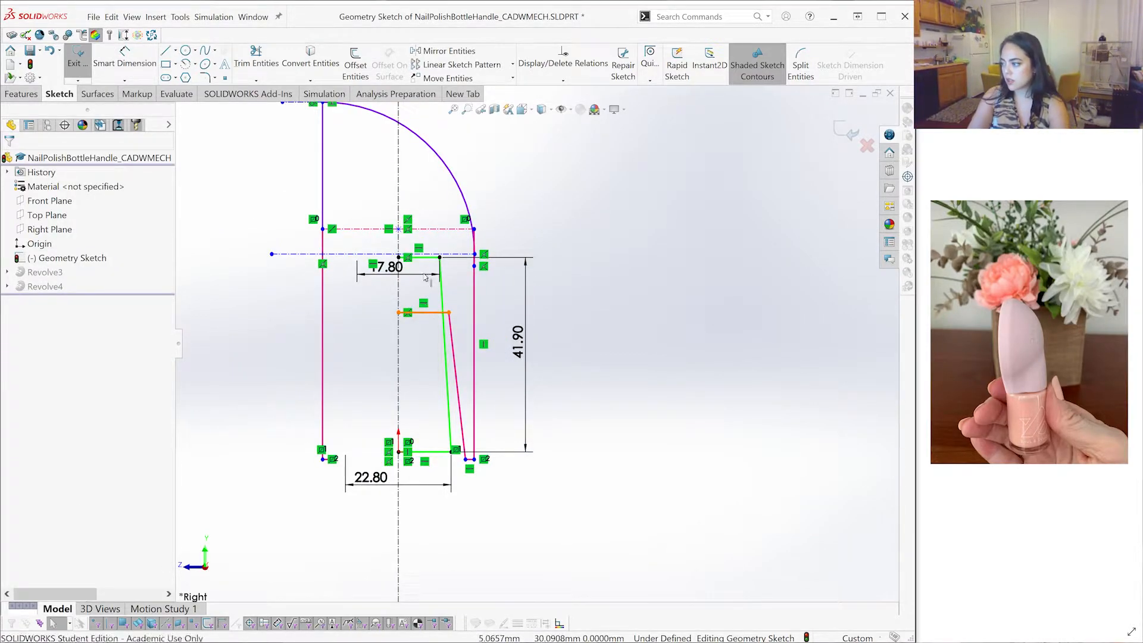
{"action": "left_click_drag", "start_coordinate": [424, 313], "coordinate": [426, 253]}
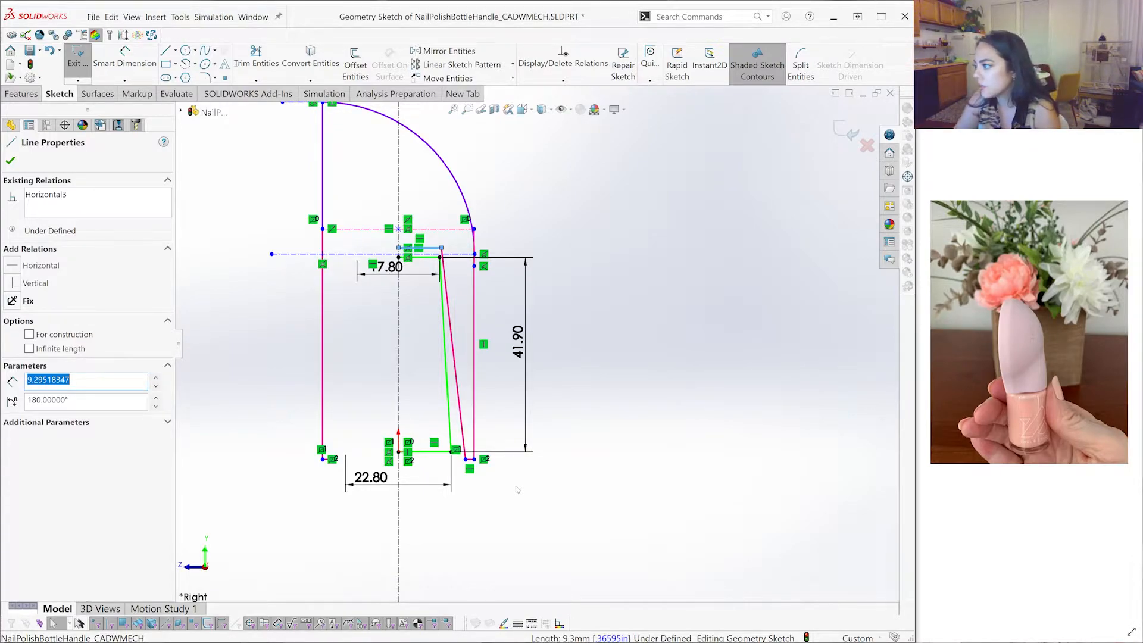
{"action": "scroll", "coordinate": [622, 350], "scroll_direction": "up", "scroll_amount": 2}
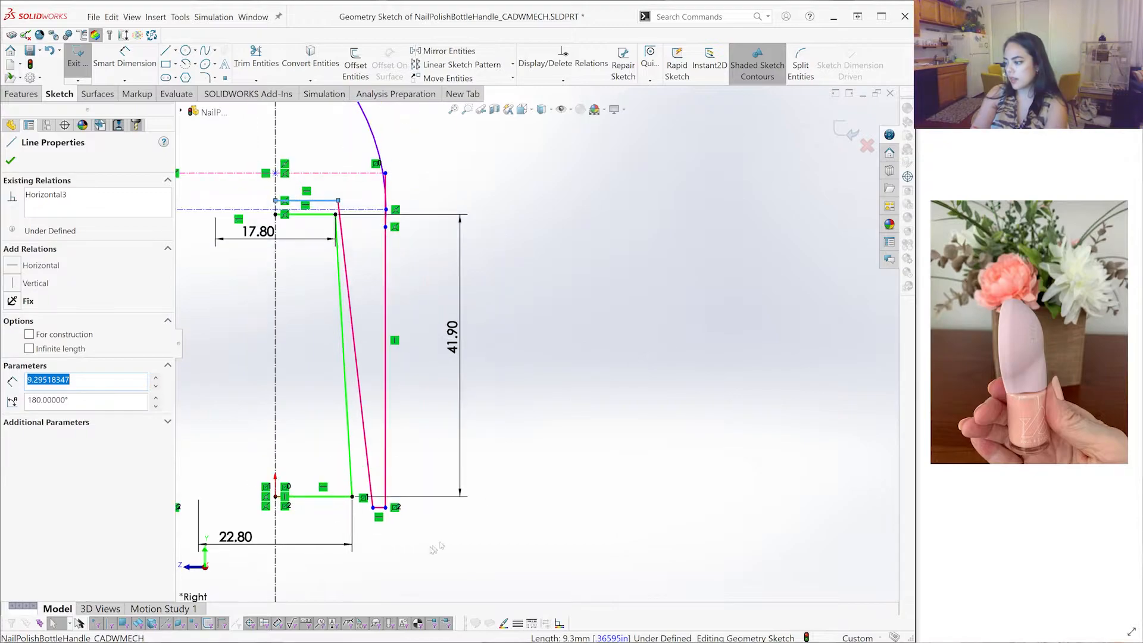
{"action": "scroll", "coordinate": [420, 491], "scroll_direction": "down", "scroll_amount": 1}
{"action": "scroll", "coordinate": [462, 475], "scroll_direction": "down", "scroll_amount": 1}
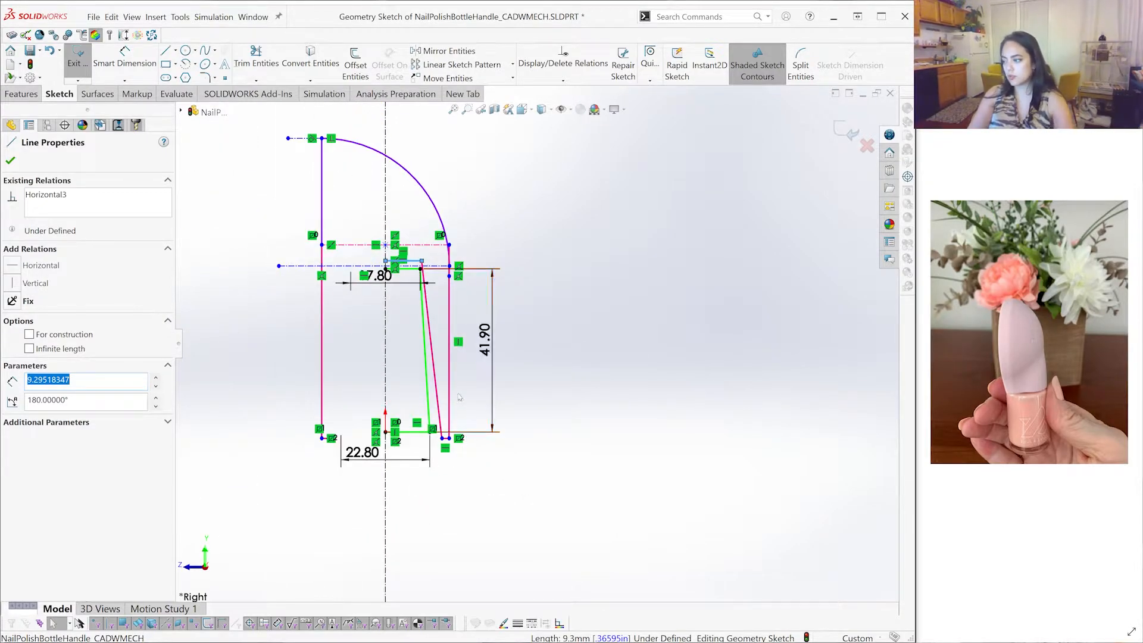
{"action": "left_click", "coordinate": [470, 353]}
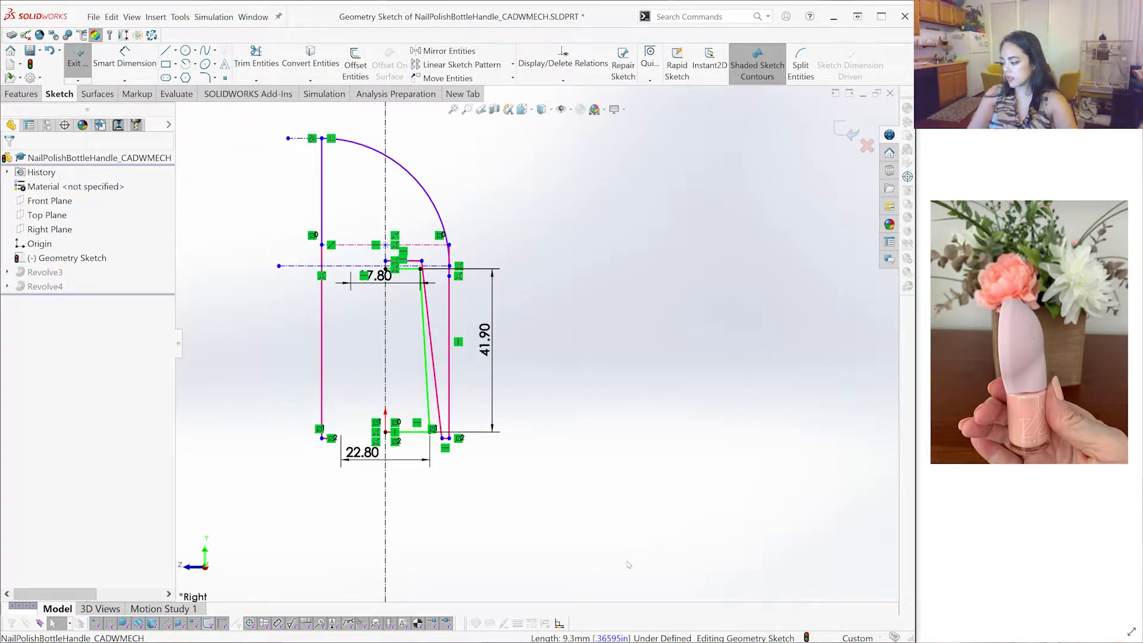
Make the short bottom line of the magenta wall profile collinear with the green profile's base line
{"action": "scroll", "coordinate": [491, 387], "scroll_direction": "up", "scroll_amount": 1}
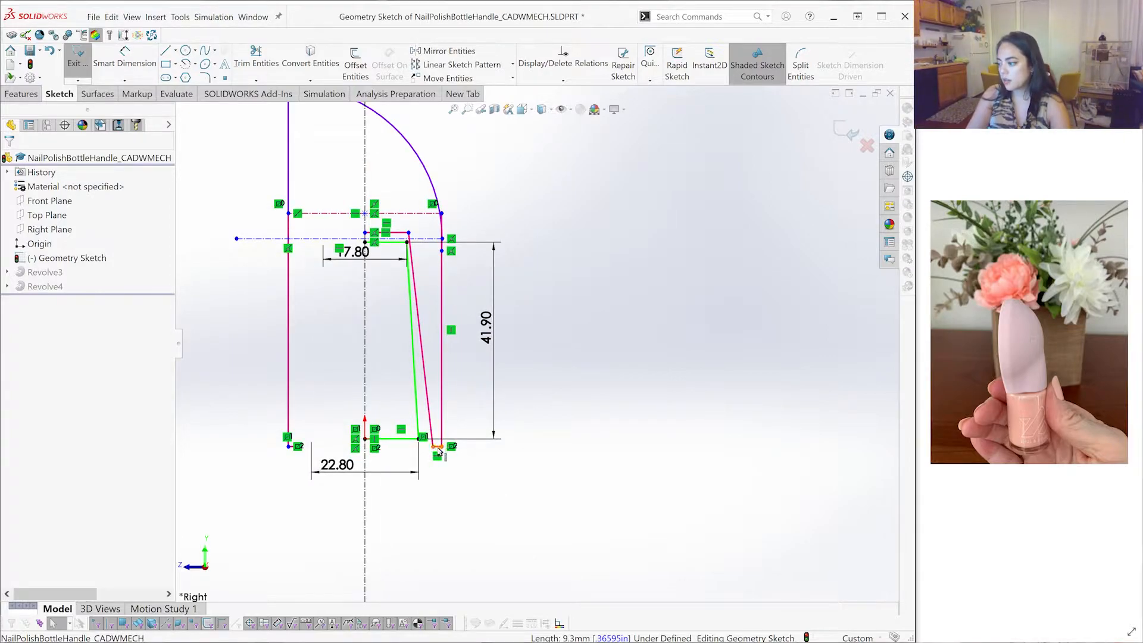
{"action": "left_click", "coordinate": [405, 440]}
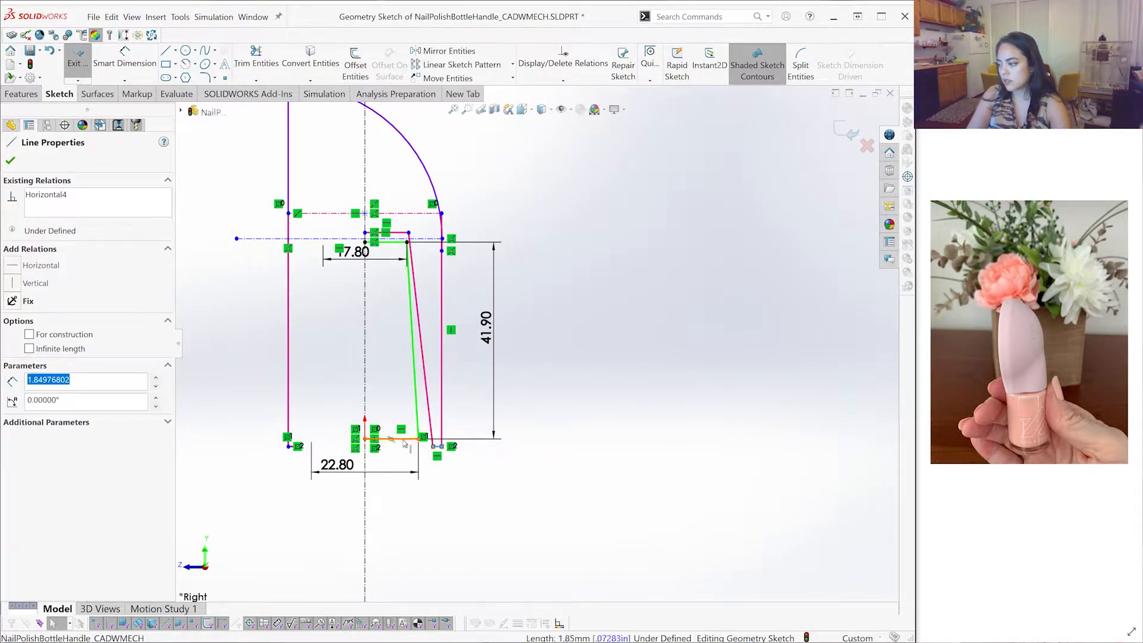
{"action": "left_click", "coordinate": [390, 439], "text": "ctrl"}
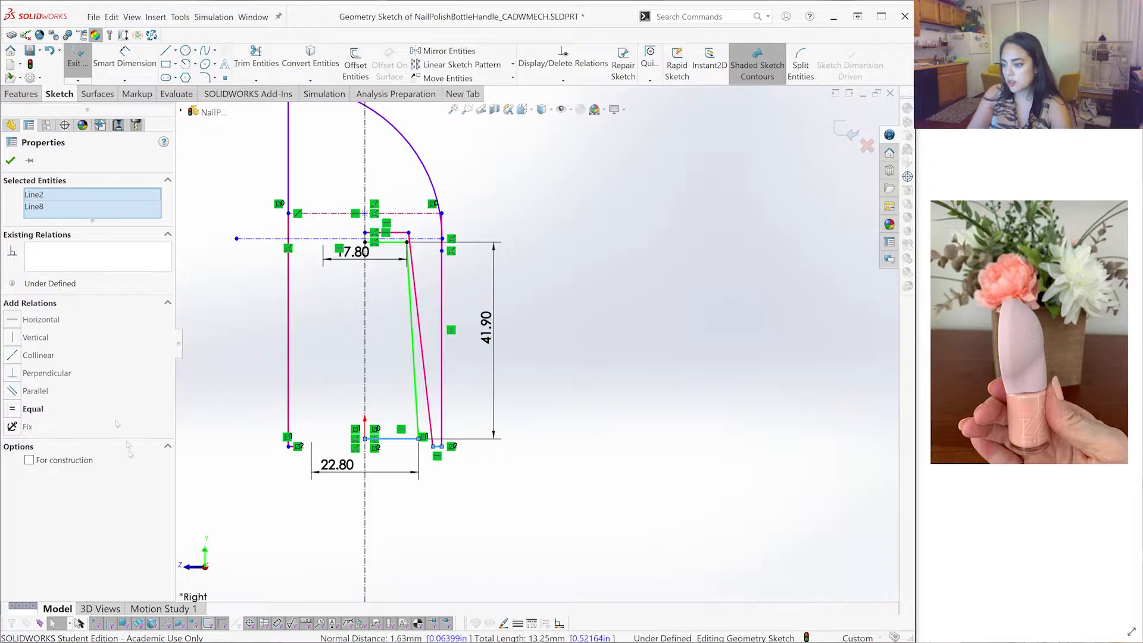
{"action": "left_click", "coordinate": [33, 356]}
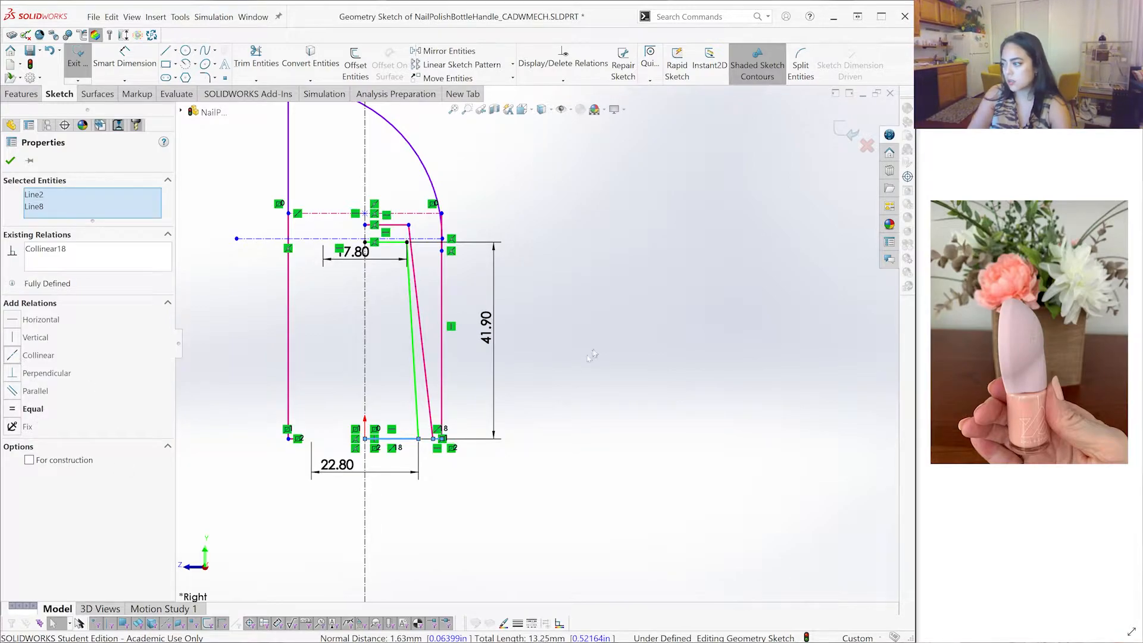
{"action": "left_click", "coordinate": [609, 313]}
{"action": "scroll", "coordinate": [609, 313], "scroll_direction": "down", "scroll_amount": 3}
{"action": "scroll", "coordinate": [423, 298], "scroll_direction": "up", "scroll_amount": 2}
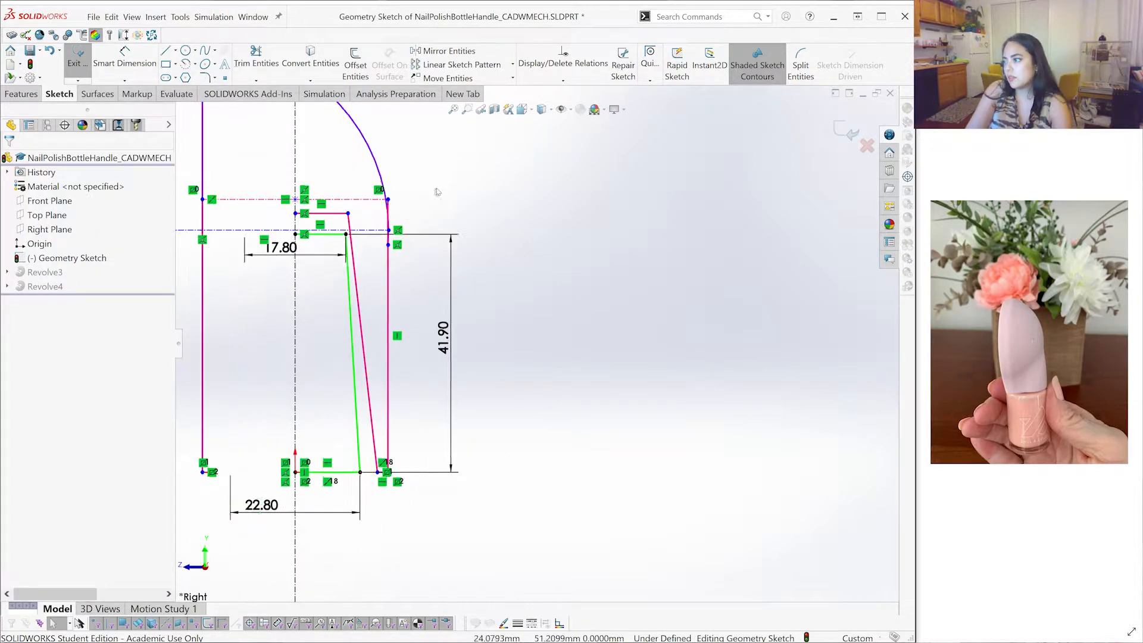
Dimension the gap between the green profile's top line and the magenta cavity's top line and set it to 5 mm
{"action": "scroll", "coordinate": [344, 233], "scroll_direction": "down", "scroll_amount": 3}
{"action": "left_click", "coordinate": [125, 56]}
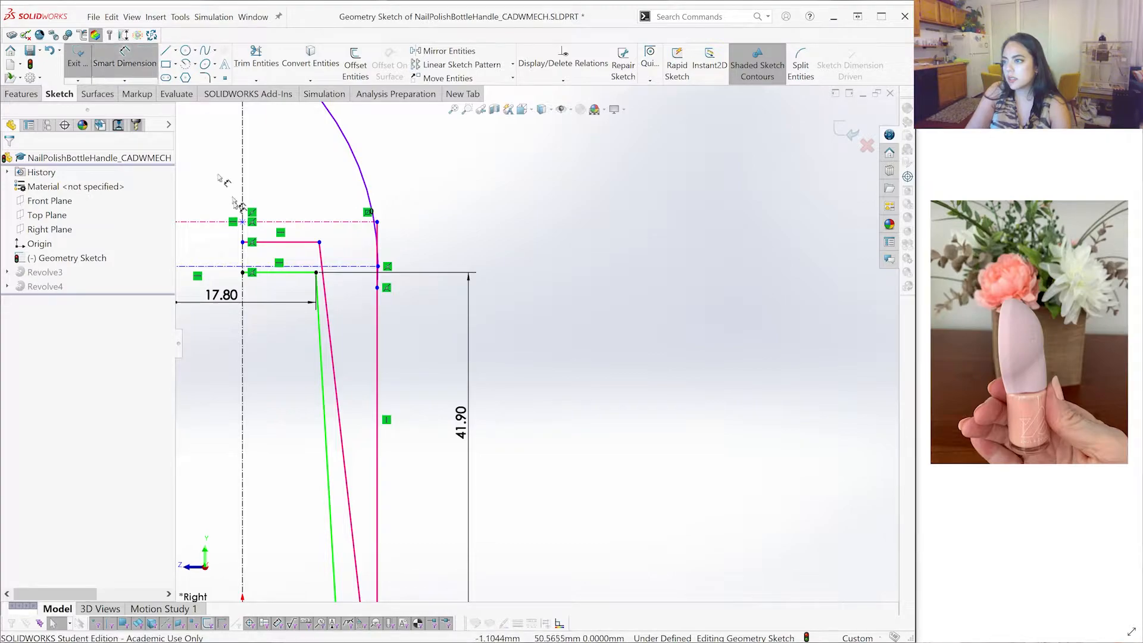
{"action": "left_click", "coordinate": [283, 272]}
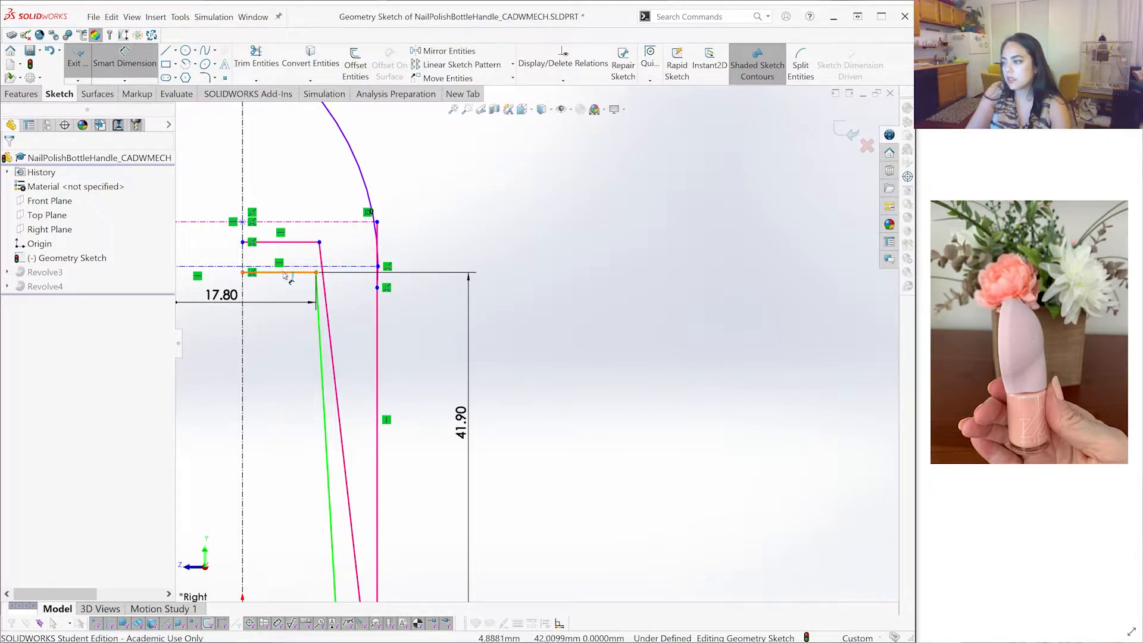
{"action": "left_click", "coordinate": [271, 243]}
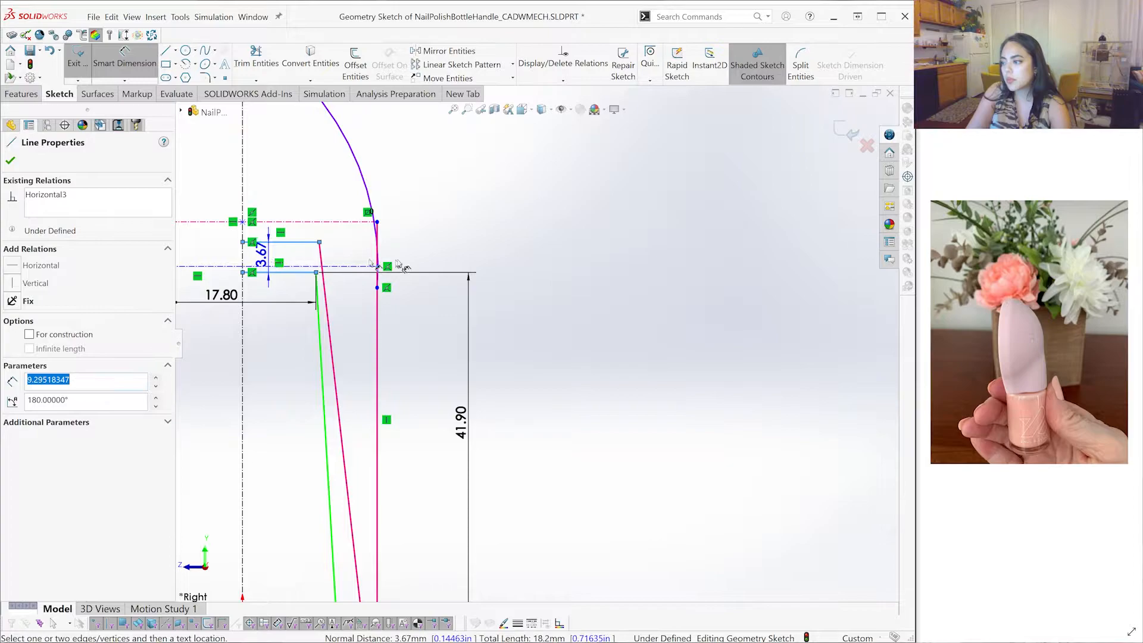
{"action": "left_click", "coordinate": [445, 255]}
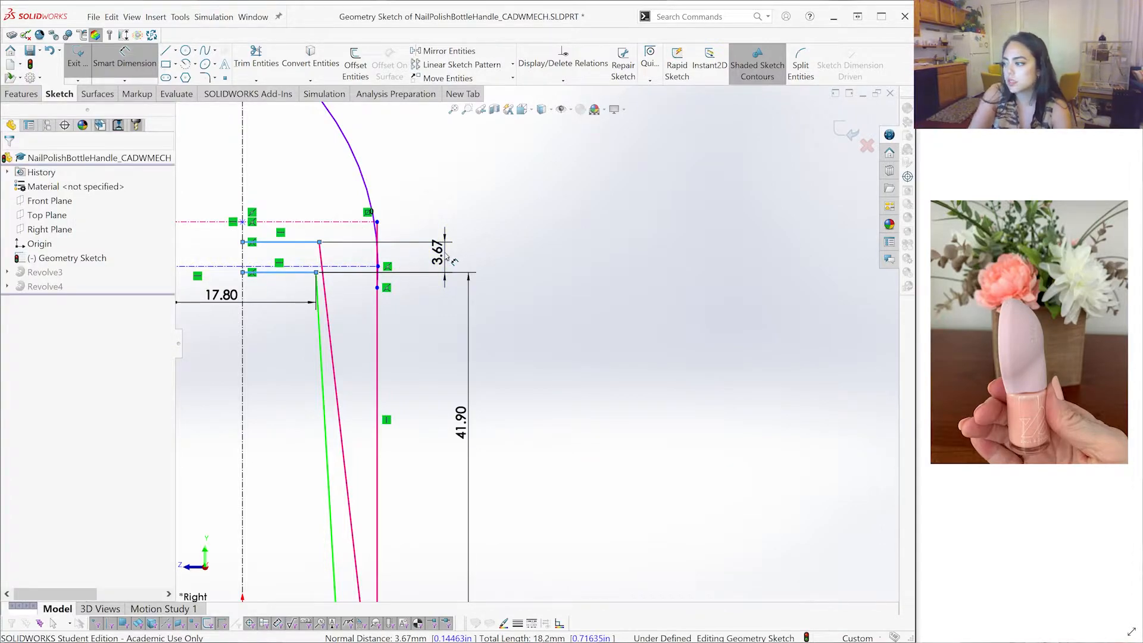
{"action": "double_click", "coordinate": [443, 256]}
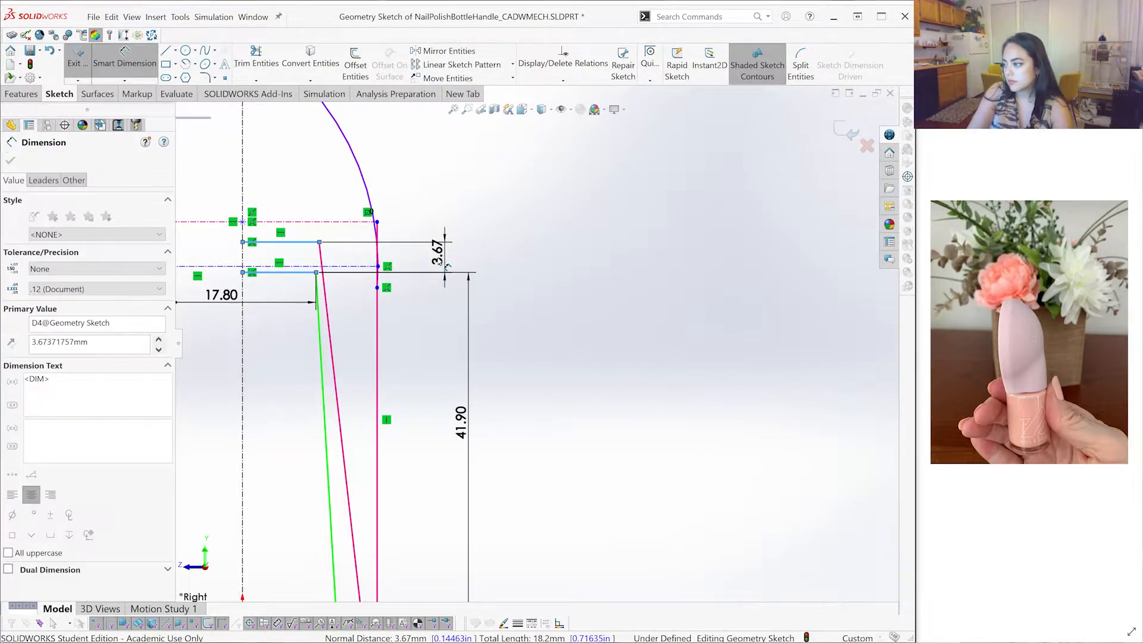
{"action": "type", "text": "55"}
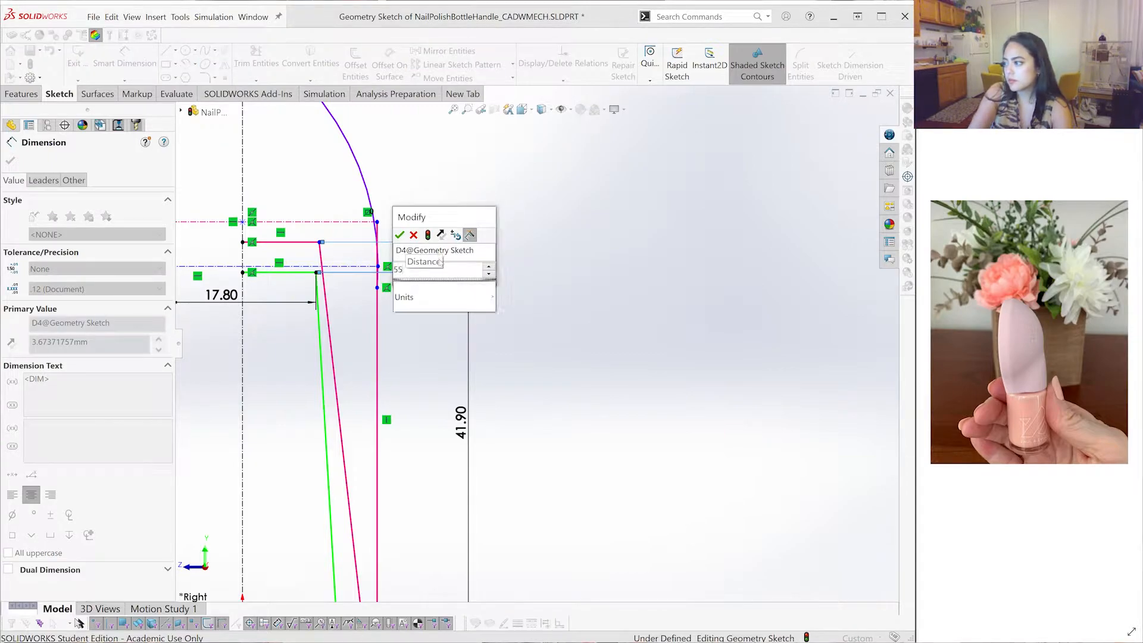
{"action": "key", "text": "Escape"}
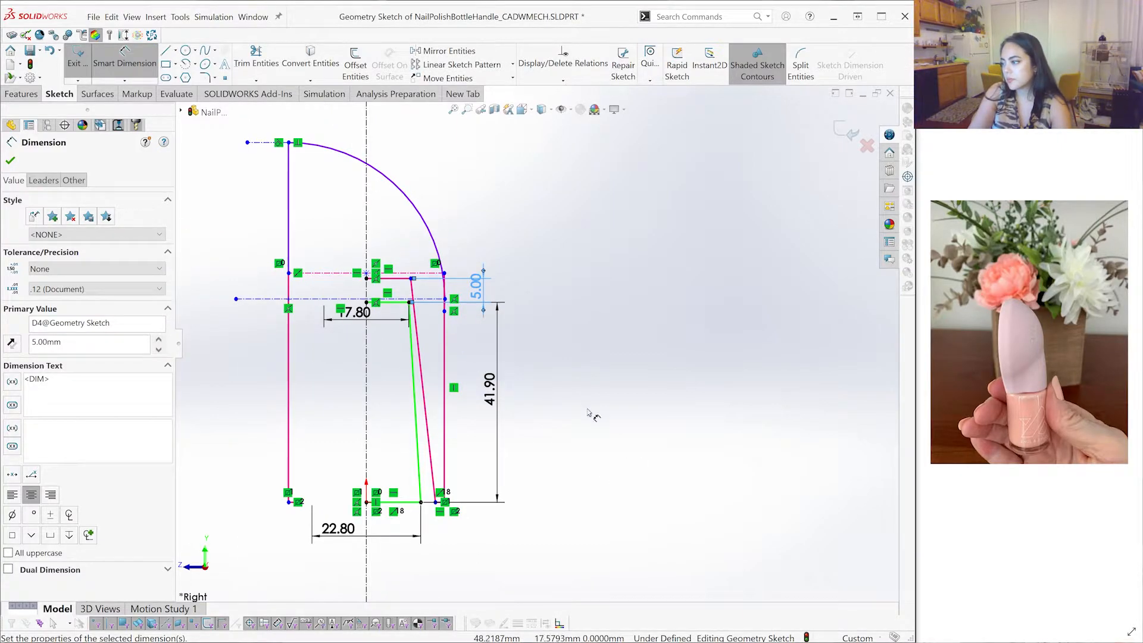
{"action": "scroll", "coordinate": [592, 414], "scroll_direction": "down", "scroll_amount": 2}
{"action": "scroll", "coordinate": [548, 364], "scroll_direction": "up", "scroll_amount": 1}
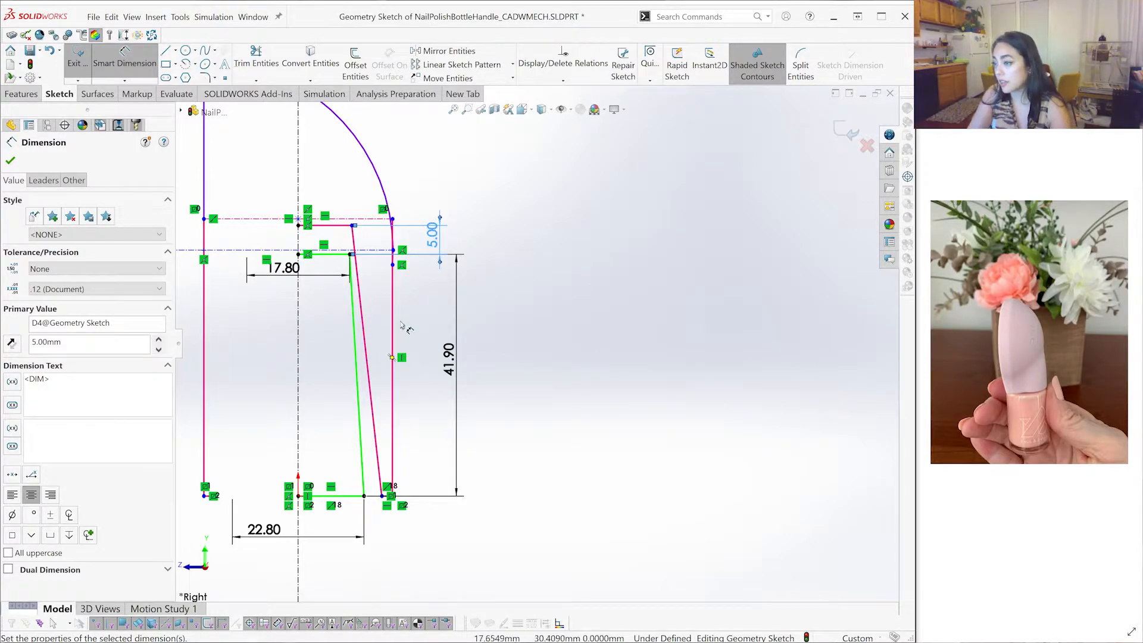
{"action": "left_click", "coordinate": [508, 407]}
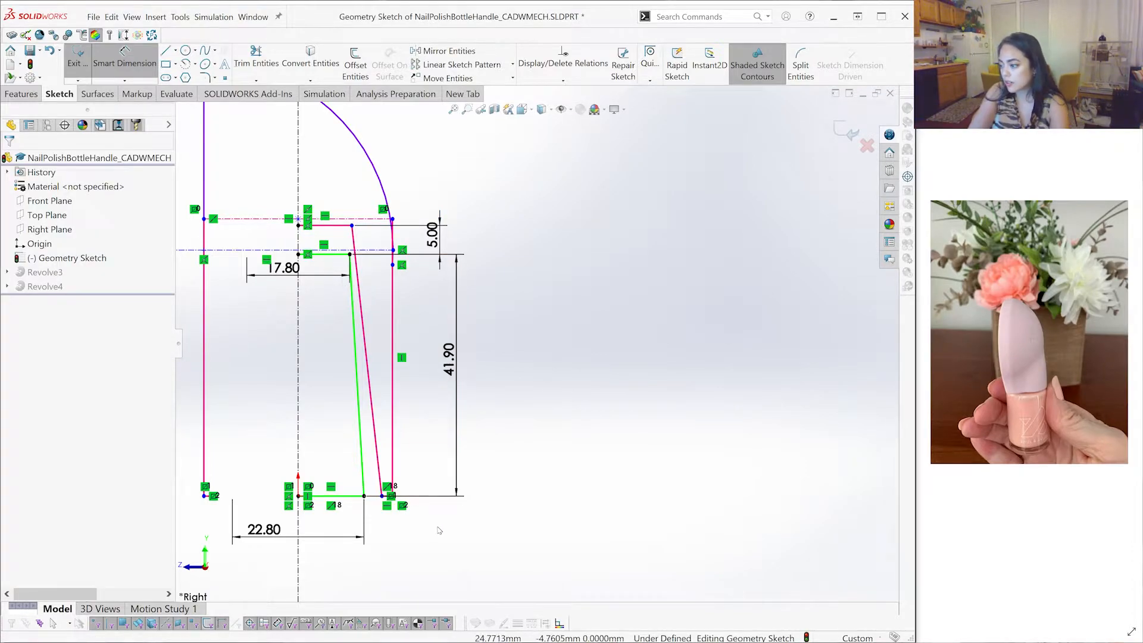
{"action": "key", "text": "Escape"}
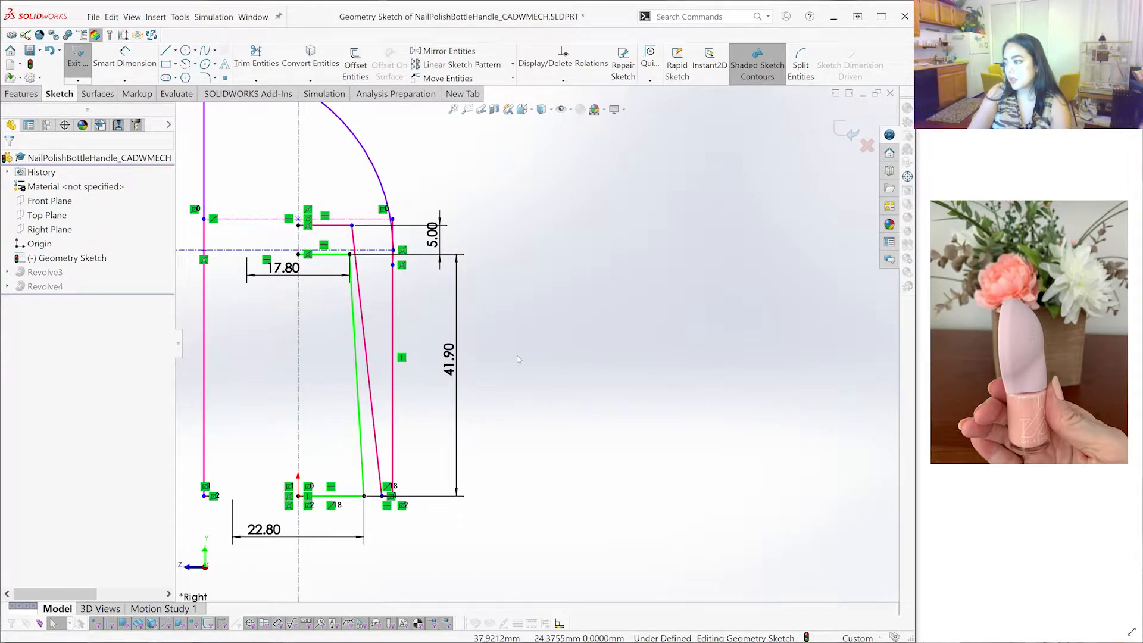
Make the slanted magenta cavity line parallel to the green profile's slanted side line
{"action": "scroll", "coordinate": [458, 336], "scroll_direction": "down", "scroll_amount": 2}
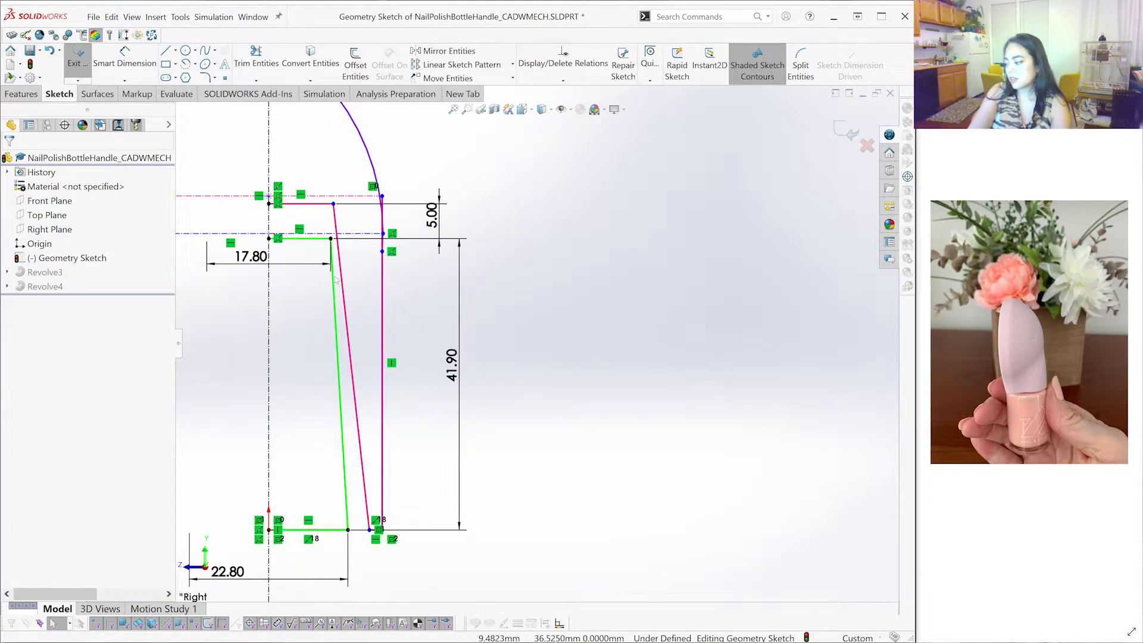
{"action": "scroll", "coordinate": [604, 400], "scroll_direction": "up", "scroll_amount": 1}
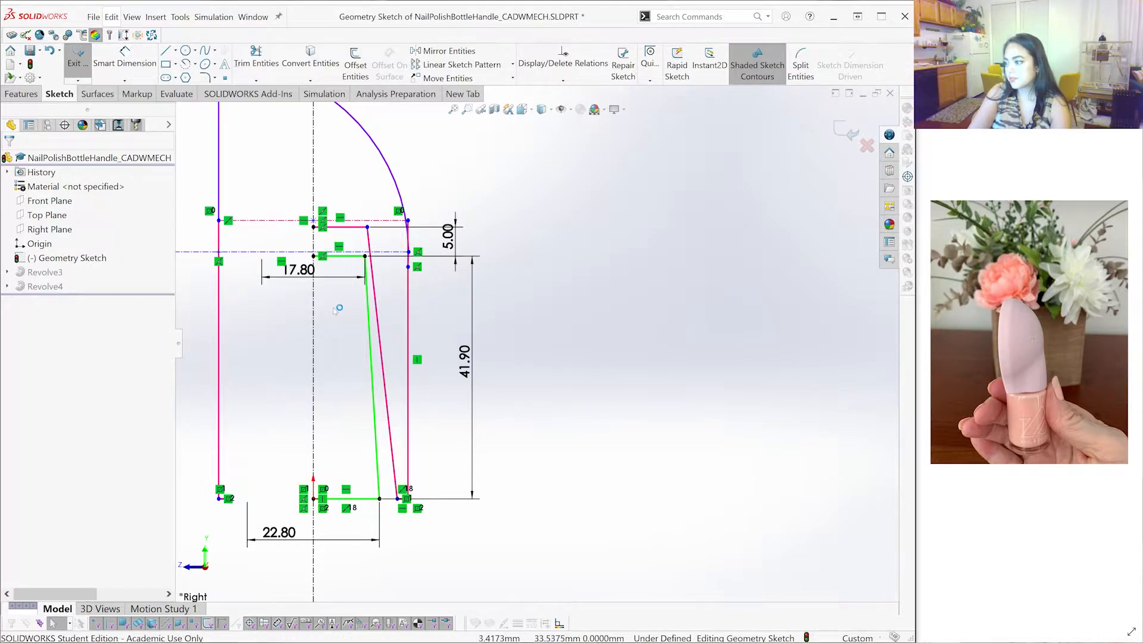
{"action": "scroll", "coordinate": [365, 319], "scroll_direction": "down", "scroll_amount": 1}
{"action": "left_click", "coordinate": [359, 310]}
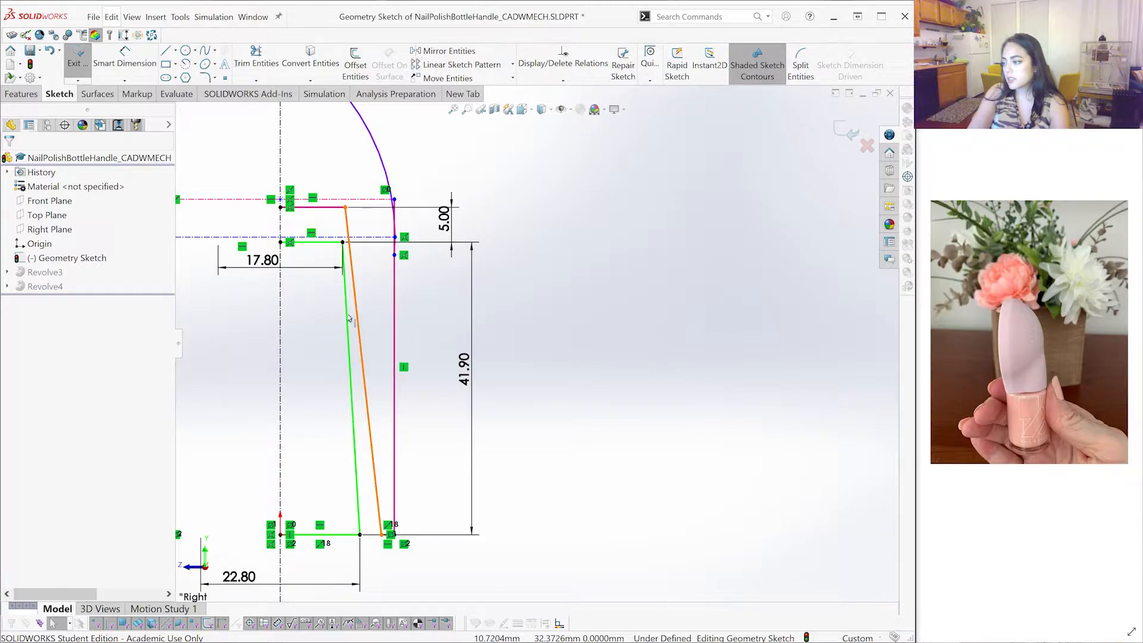
{"action": "left_click", "coordinate": [350, 387]}
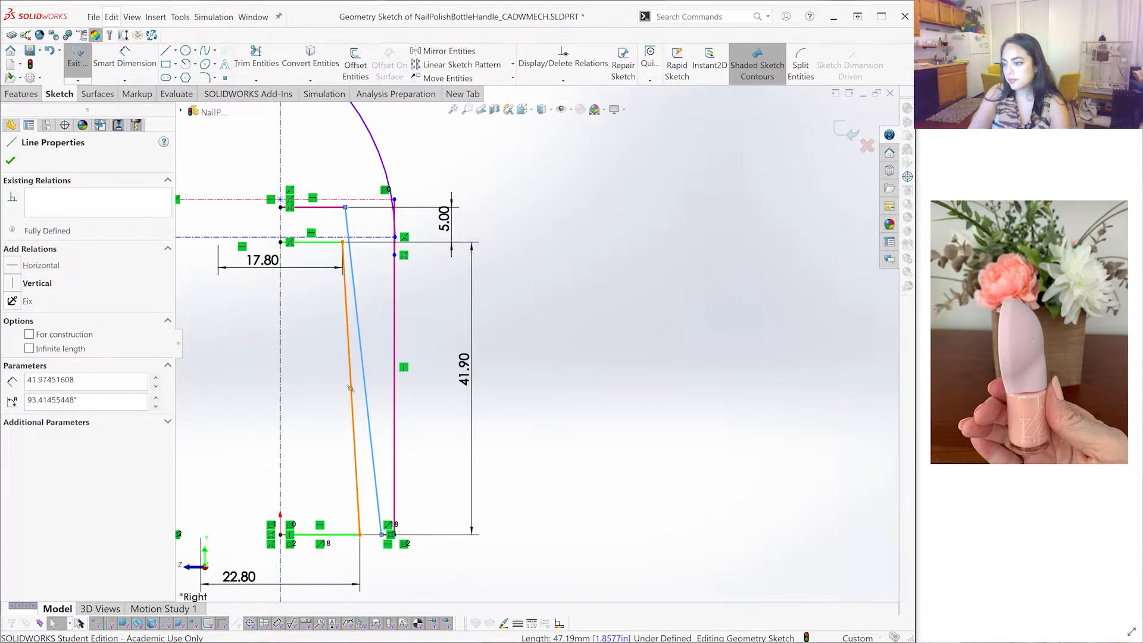
{"action": "left_click", "coordinate": [350, 388], "text": "ctrl"}
{"action": "left_click", "coordinate": [37, 390]}
{"action": "left_click", "coordinate": [627, 411]}
Dimension the clearance between the parallel slanted green and magenta lines and set it to 0.05 mm
{"action": "scroll", "coordinate": [333, 251], "scroll_direction": "down", "scroll_amount": 2}
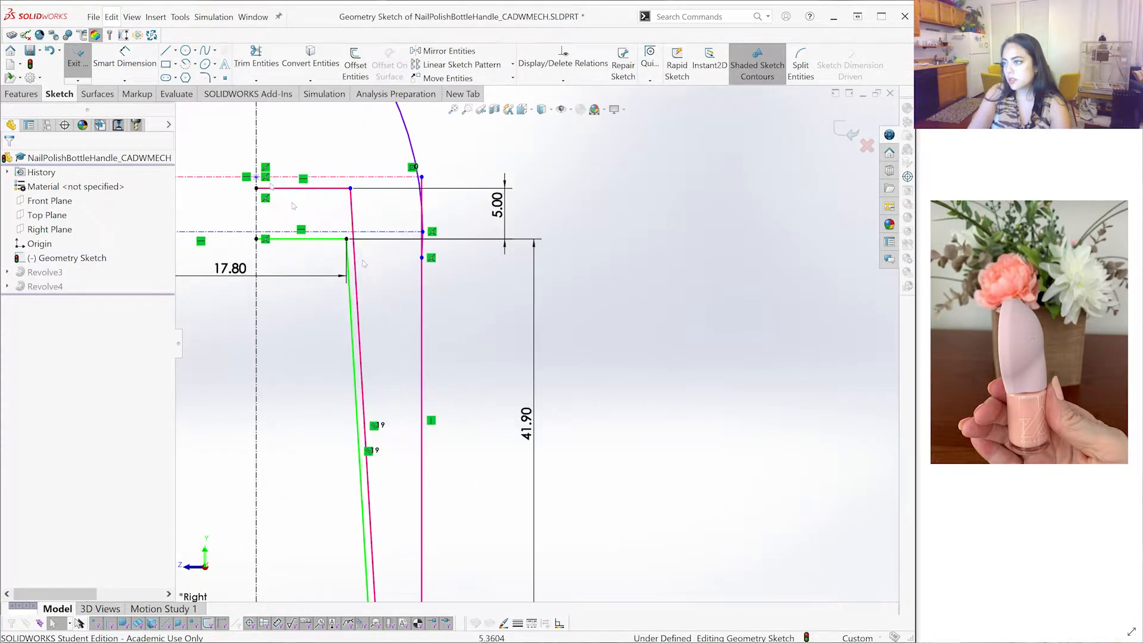
{"action": "left_click", "coordinate": [125, 61]}
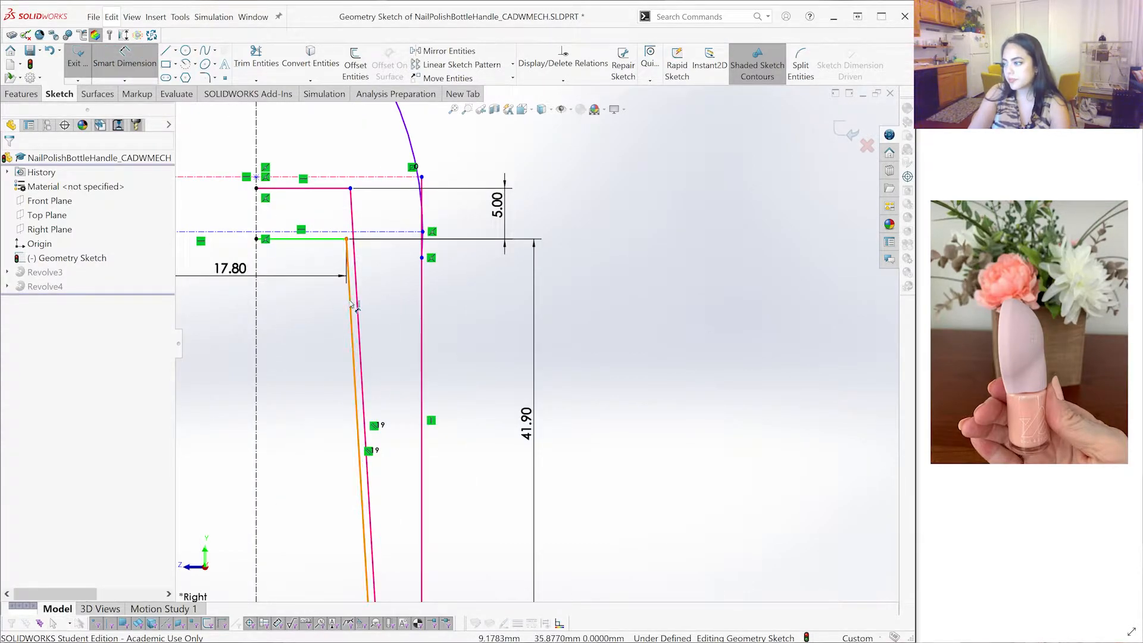
{"action": "left_click", "coordinate": [354, 319]}
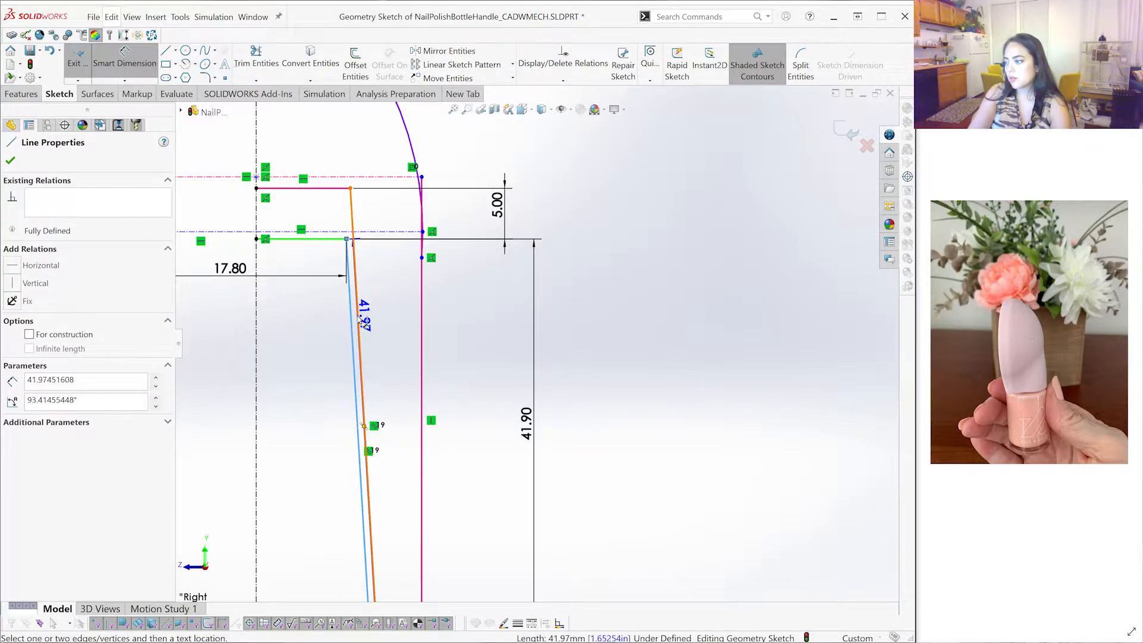
{"action": "left_click", "coordinate": [358, 320]}
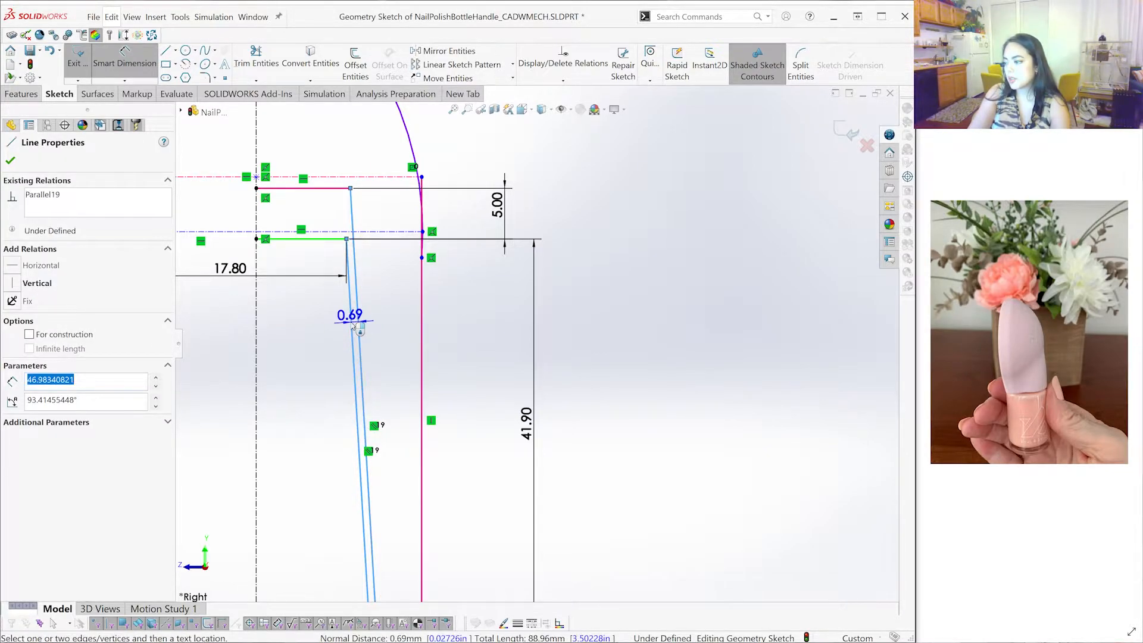
{"action": "left_click", "coordinate": [321, 337]}
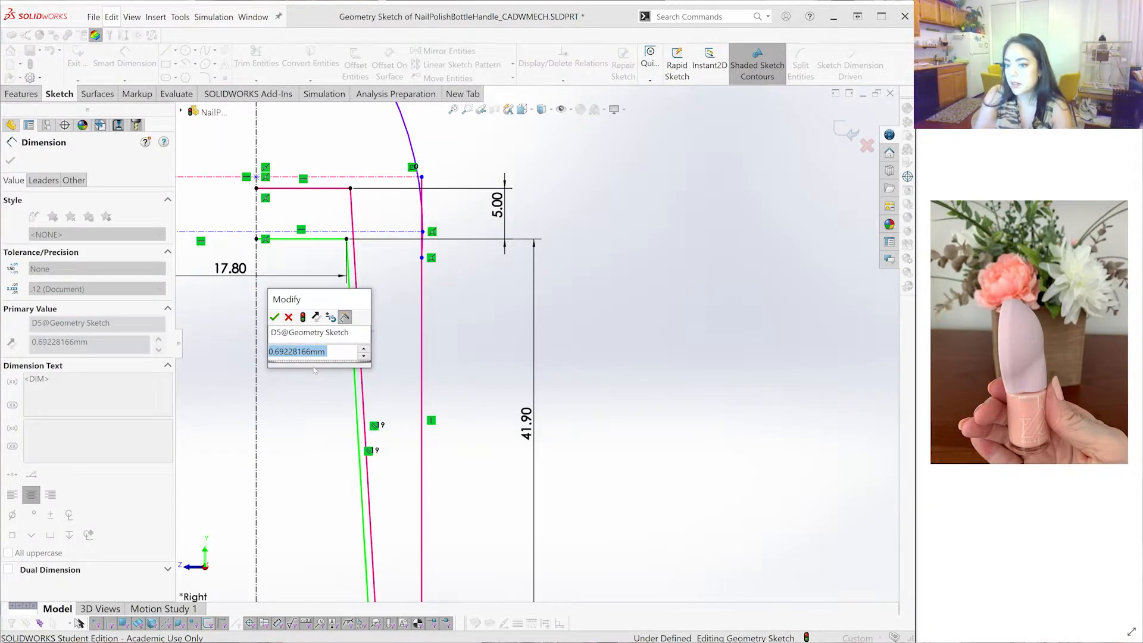
{"action": "type", "text": "0.0"}
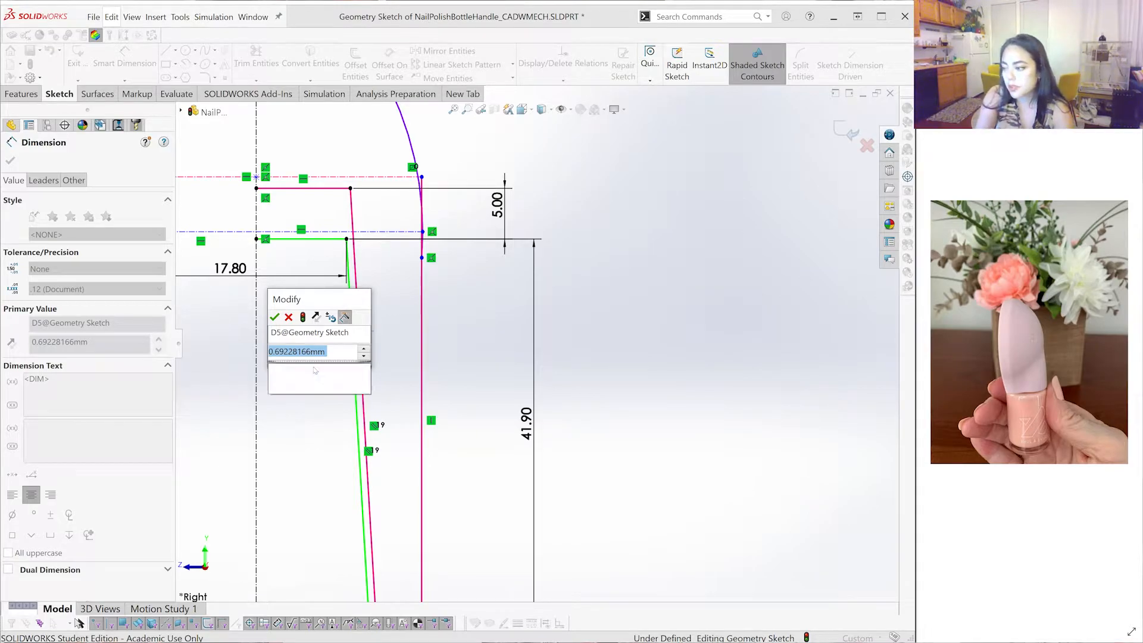
{"action": "type", "text": "5"}
{"action": "key", "text": "Return"}
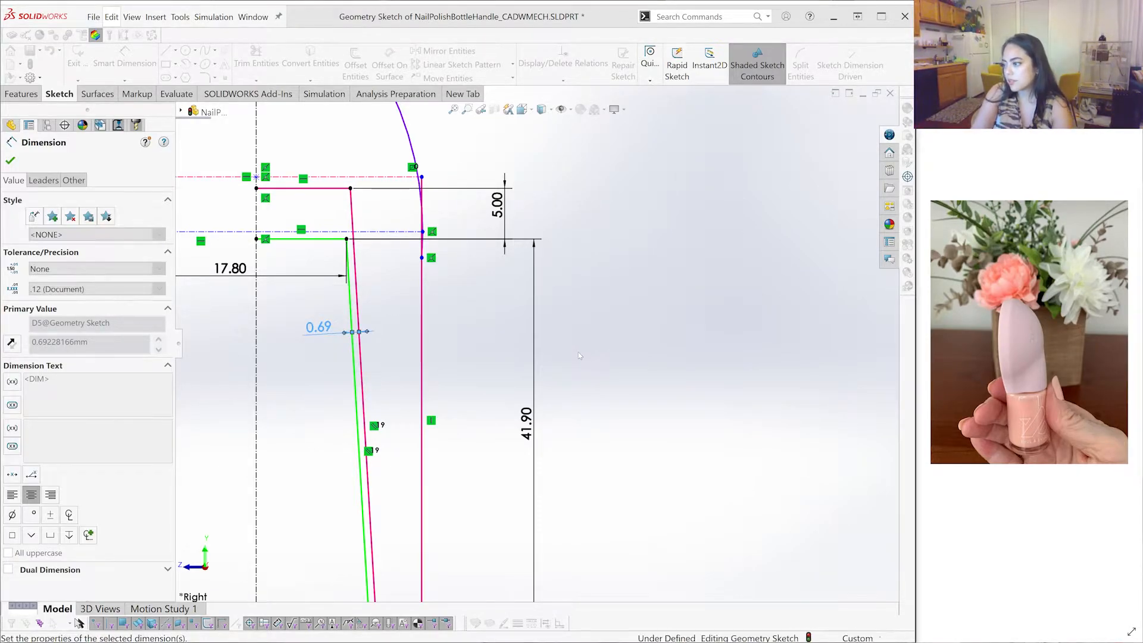
{"action": "scroll", "coordinate": [365, 281], "scroll_direction": "down", "scroll_amount": 2}
{"action": "scroll", "coordinate": [645, 464], "scroll_direction": "up", "scroll_amount": 5}
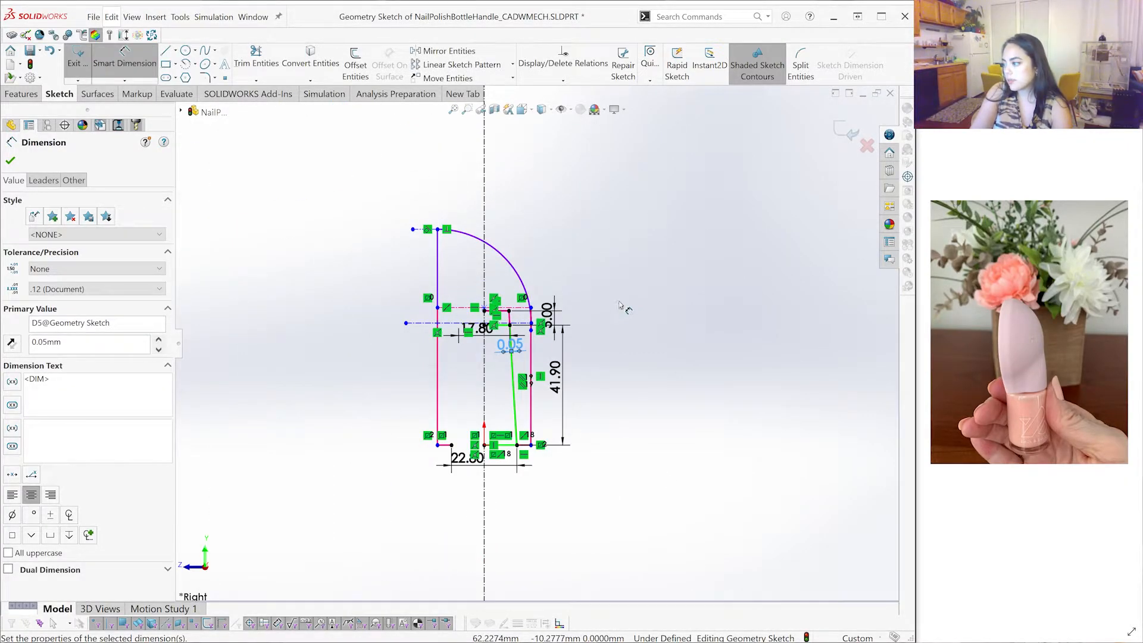
{"action": "left_click", "coordinate": [604, 330]}
Dimension the wall thickness at the base from the magenta profile's inner lower corner to its outer vertical line and set it to 3 mm
{"action": "scroll", "coordinate": [552, 316], "scroll_direction": "down", "scroll_amount": 1}
{"action": "scroll", "coordinate": [538, 237], "scroll_direction": "down", "scroll_amount": 2}
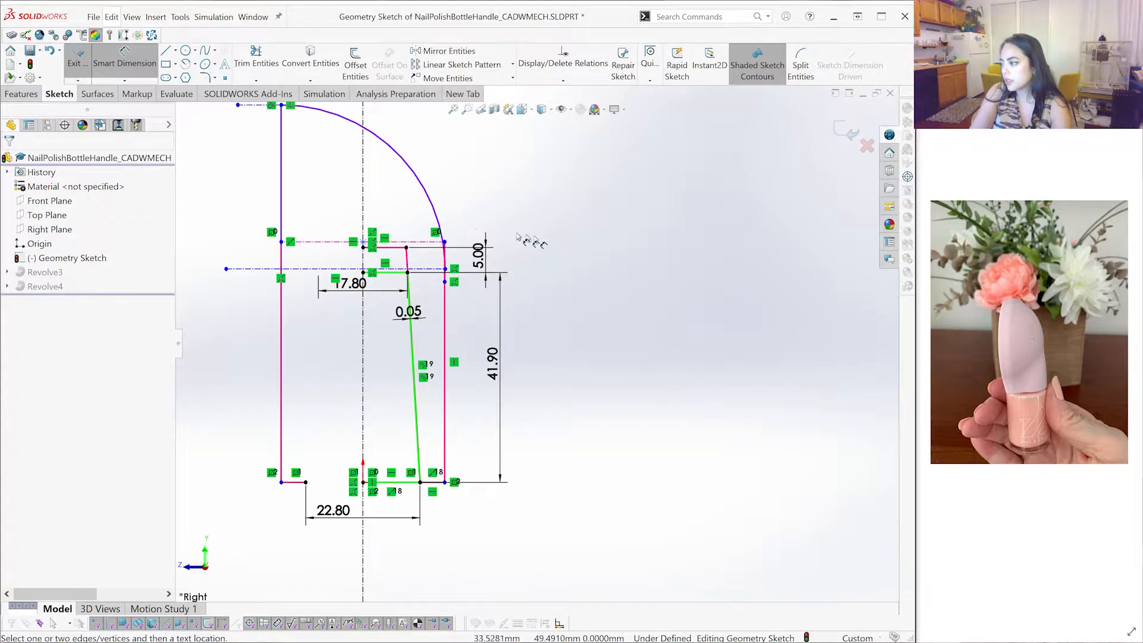
{"action": "scroll", "coordinate": [407, 175], "scroll_direction": "up", "scroll_amount": 2}
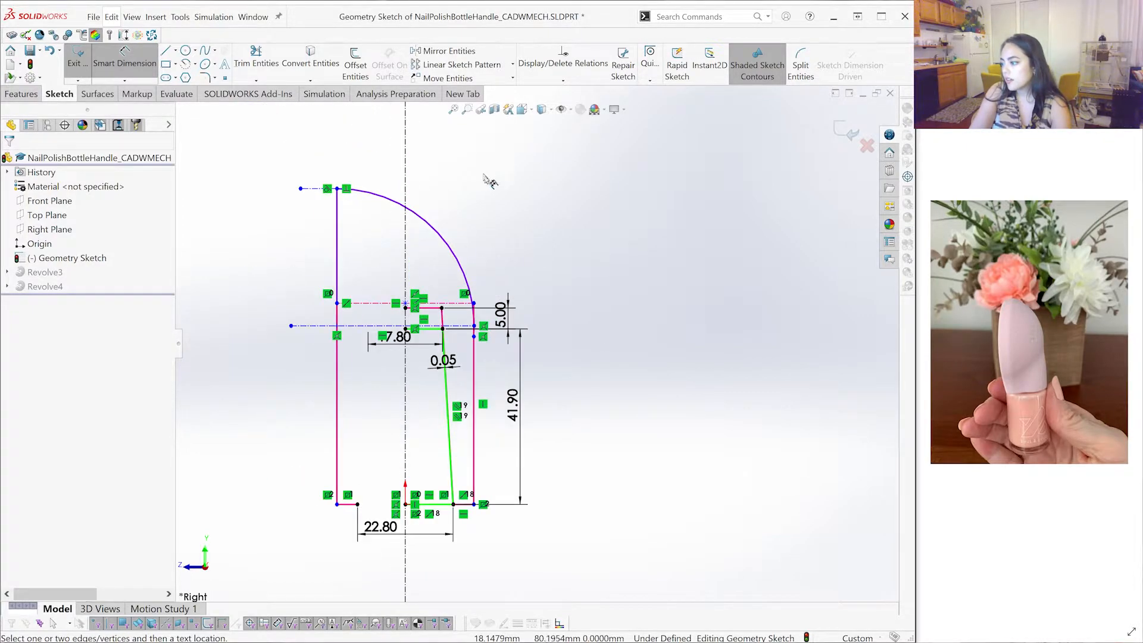
{"action": "scroll", "coordinate": [612, 306], "scroll_direction": "down", "scroll_amount": 2}
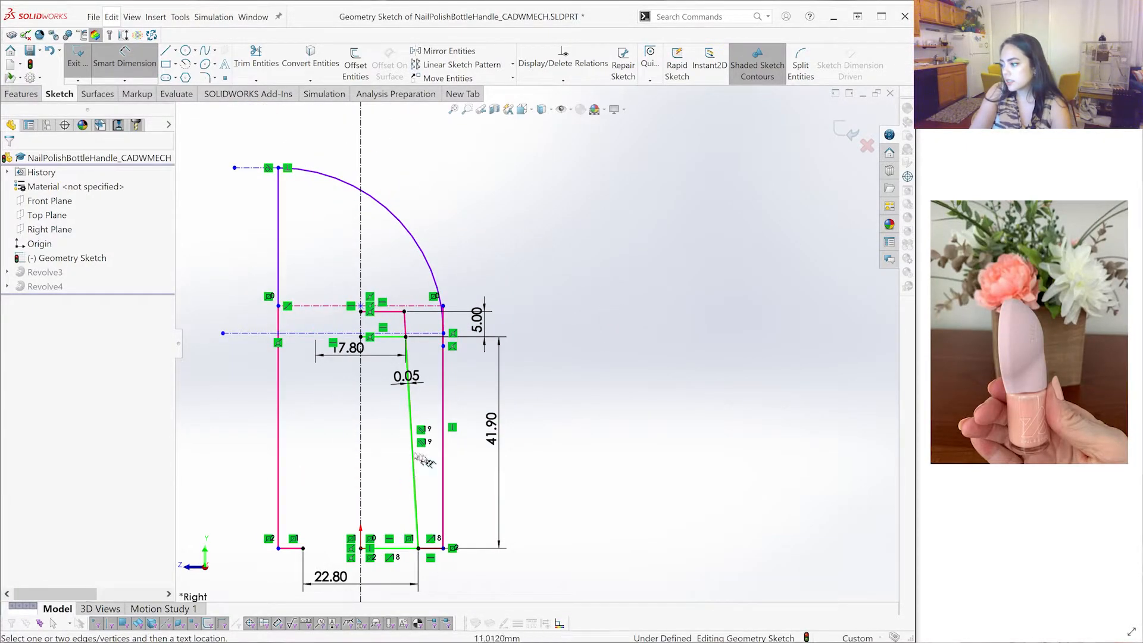
{"action": "scroll", "coordinate": [420, 465], "scroll_direction": "down", "scroll_amount": 2}
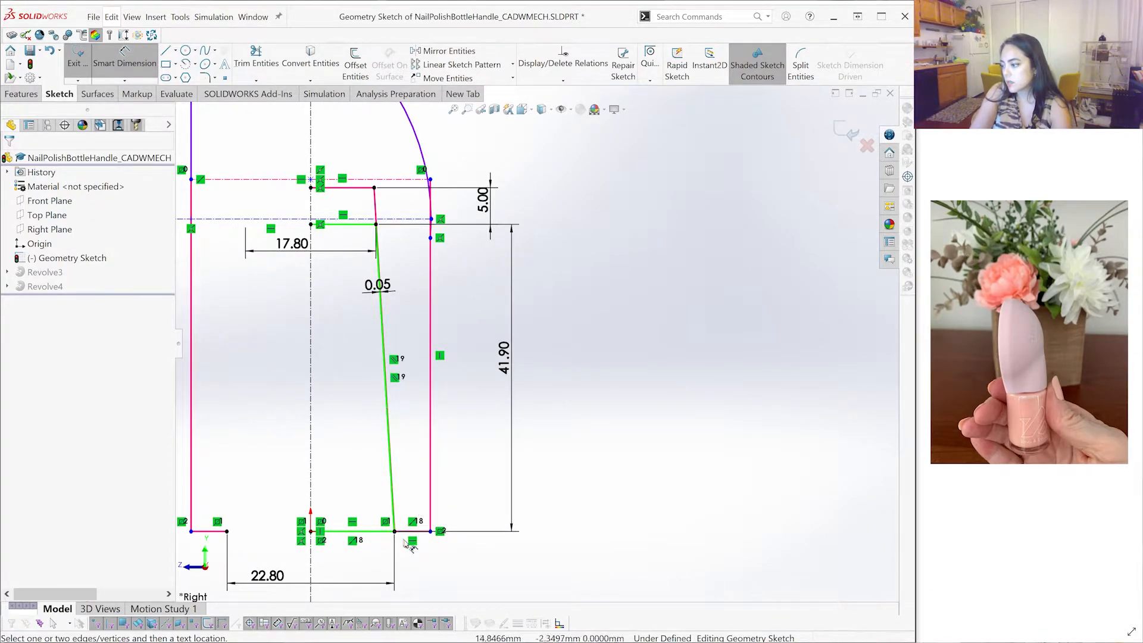
{"action": "scroll", "coordinate": [492, 553], "scroll_direction": "down", "scroll_amount": 3}
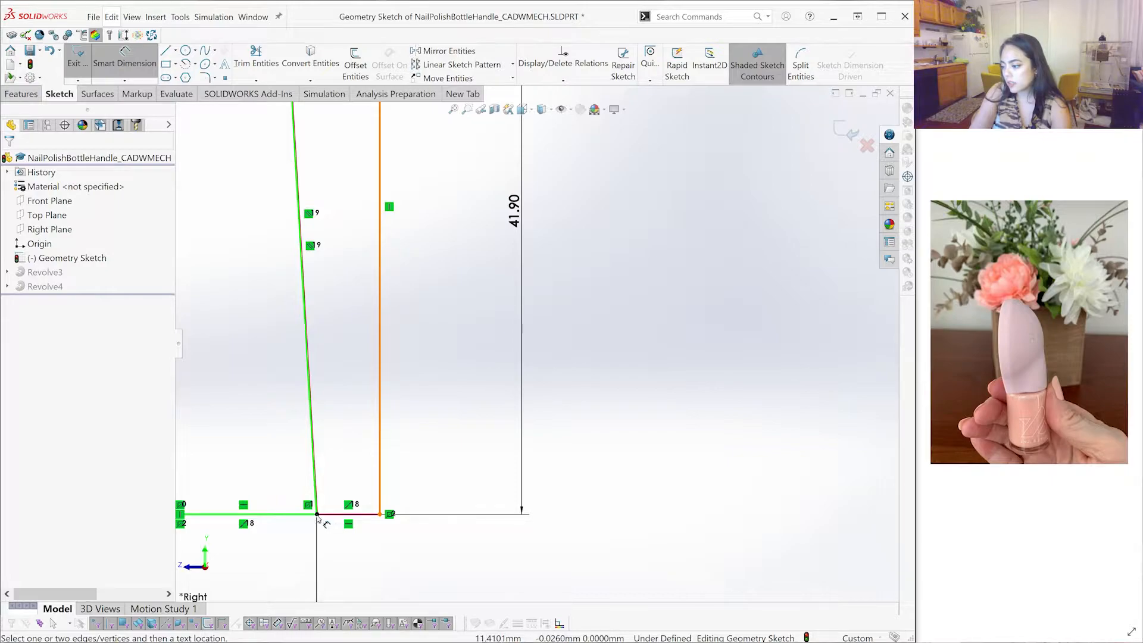
{"action": "scroll", "coordinate": [417, 455], "scroll_direction": "down", "scroll_amount": 8}
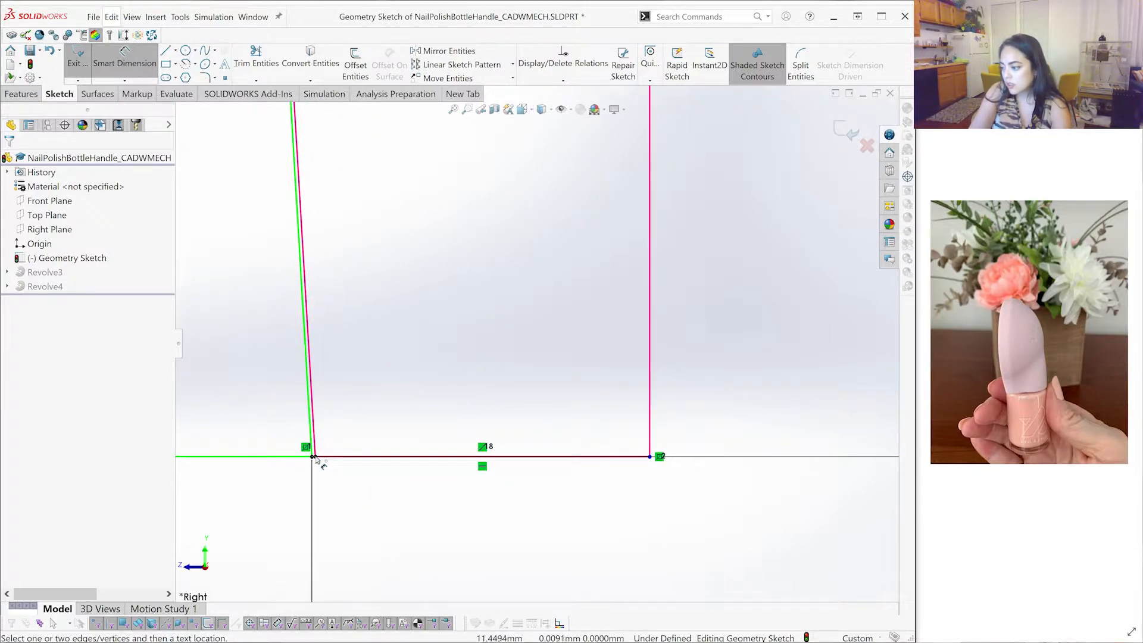
{"action": "left_click", "coordinate": [314, 457]}
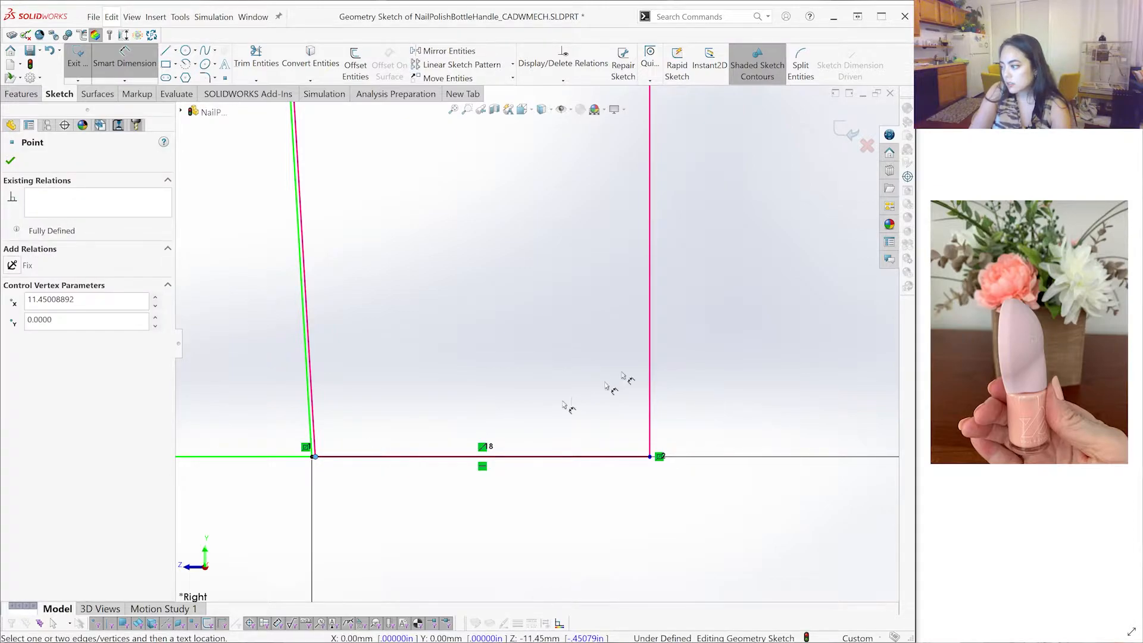
{"action": "left_click", "coordinate": [651, 360]}
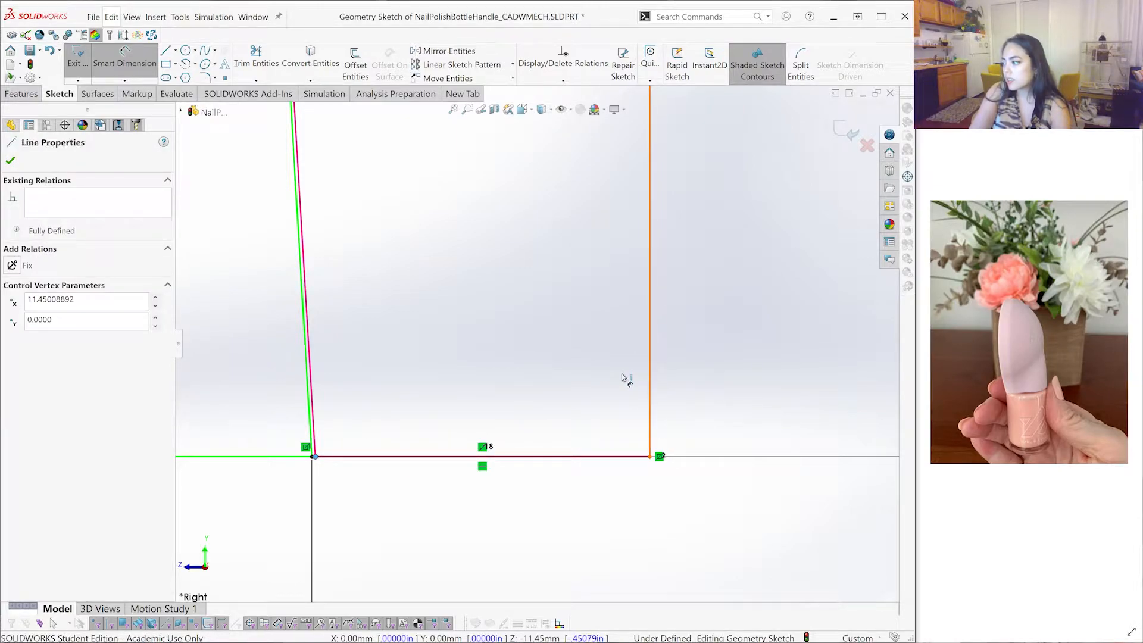
{"action": "scroll", "coordinate": [623, 376], "scroll_direction": "up", "scroll_amount": 2}
{"action": "scroll", "coordinate": [624, 377], "scroll_direction": "up", "scroll_amount": 10}
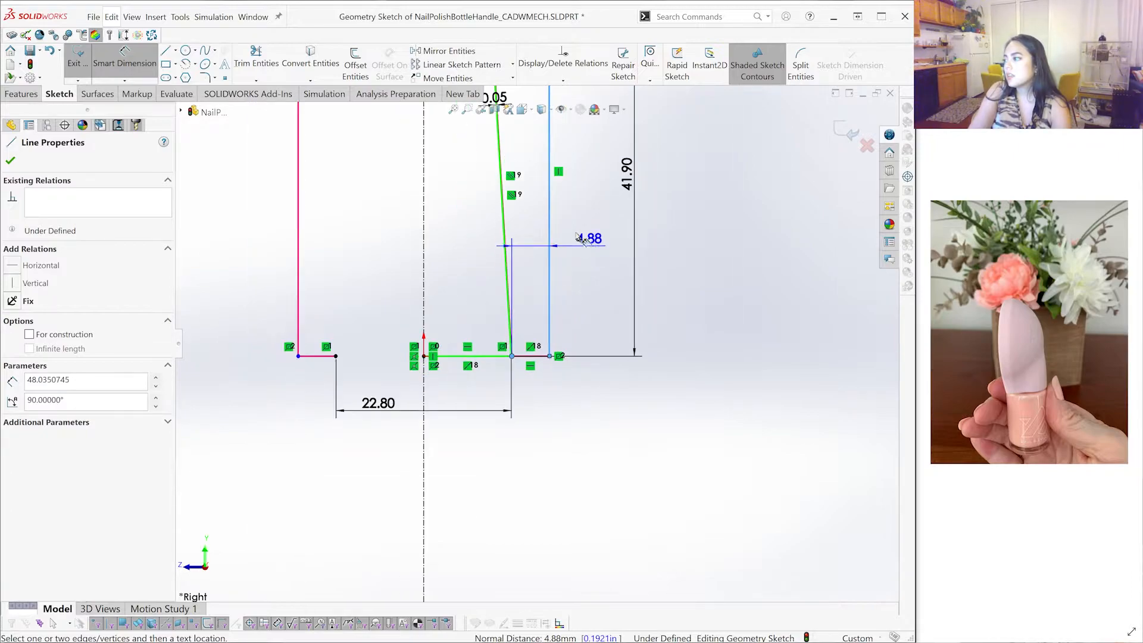
{"action": "scroll", "coordinate": [574, 224], "scroll_direction": "up", "scroll_amount": 3}
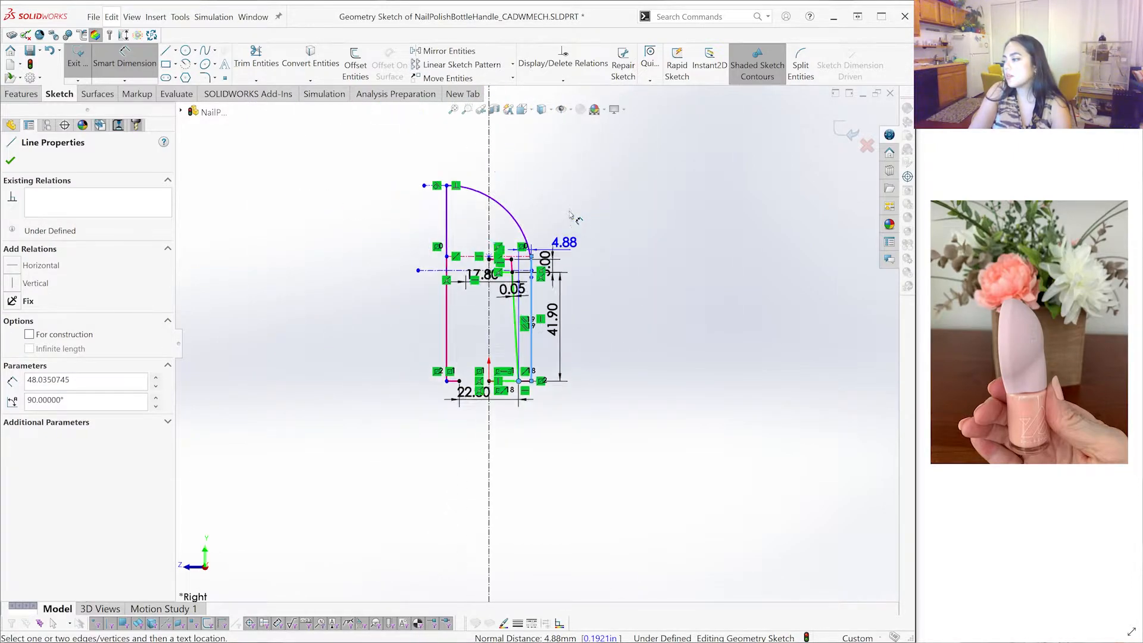
{"action": "scroll", "coordinate": [573, 369], "scroll_direction": "down", "scroll_amount": 4}
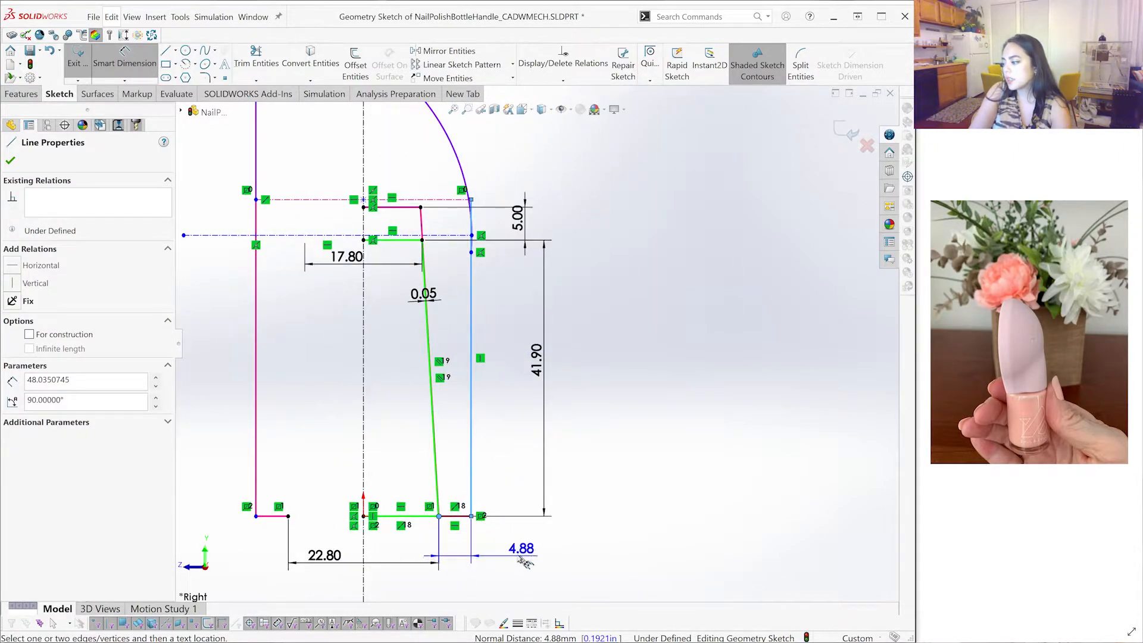
{"action": "left_click", "coordinate": [511, 557]}
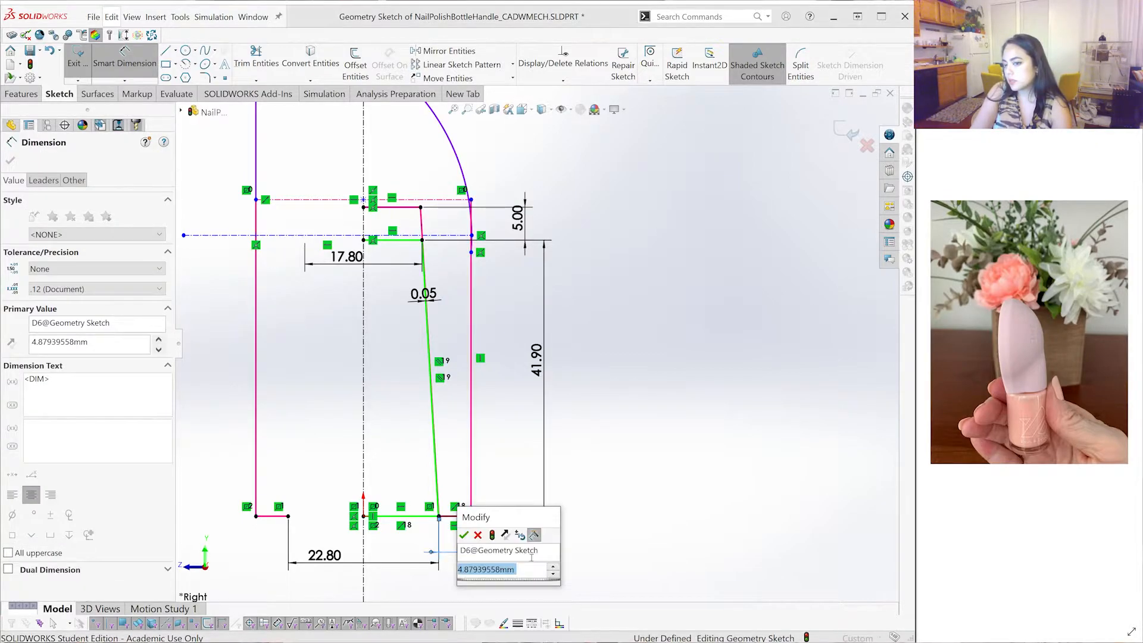
{"action": "key", "text": "Return"}
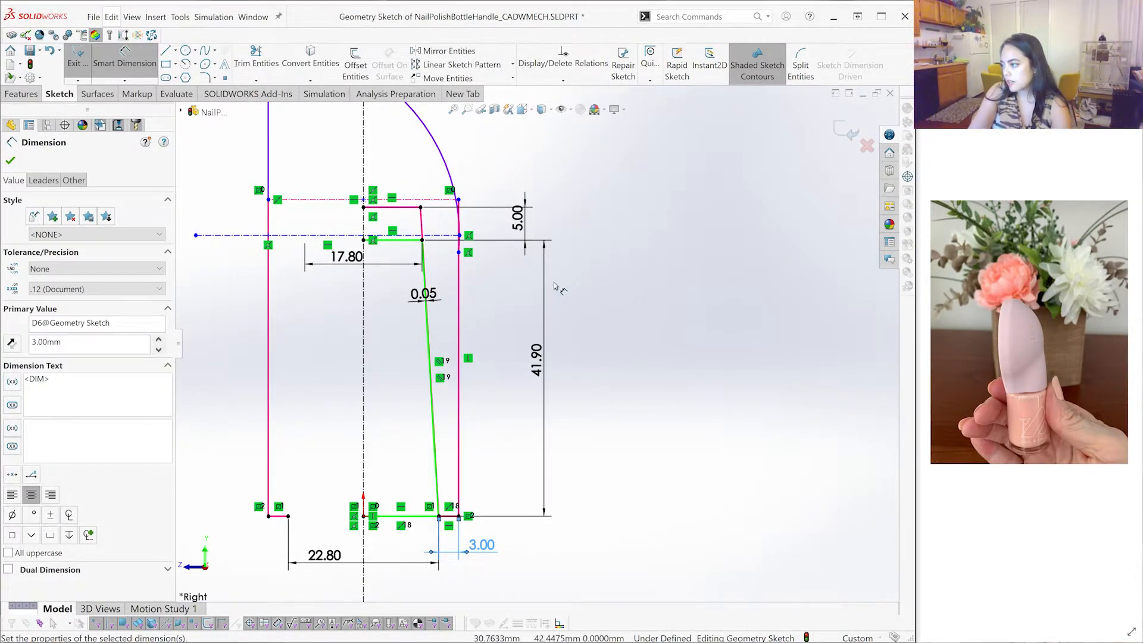
Finish dimensioning, close the Geometry Sketch and save the part
{"action": "scroll", "coordinate": [572, 279], "scroll_direction": "up", "scroll_amount": 3}
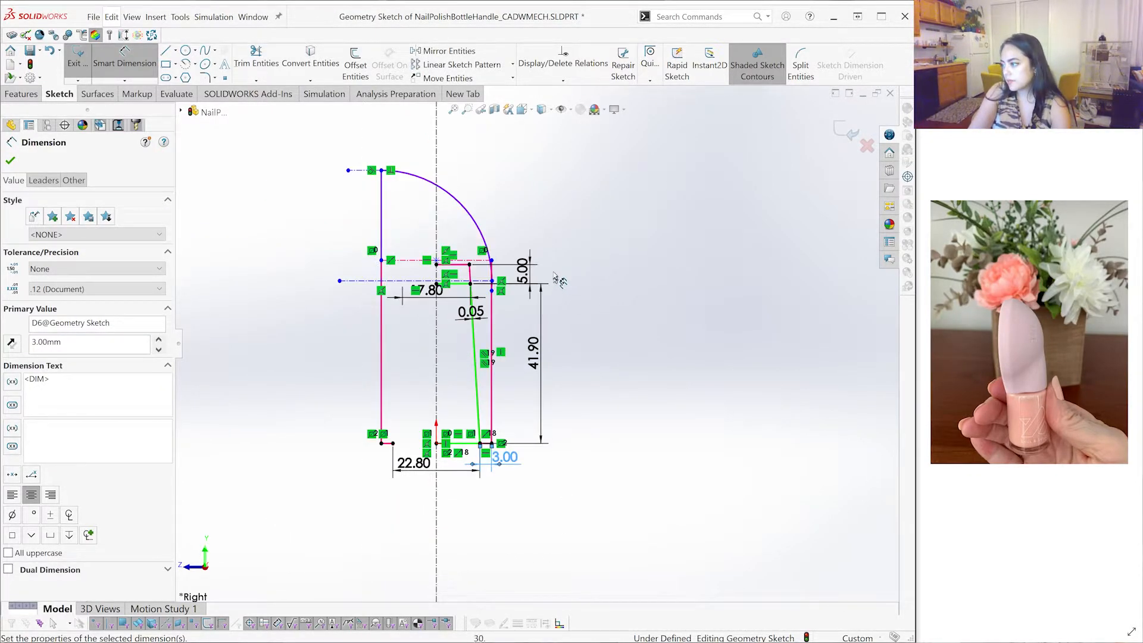
{"action": "left_click", "coordinate": [604, 342]}
{"action": "key", "text": "Escape"}
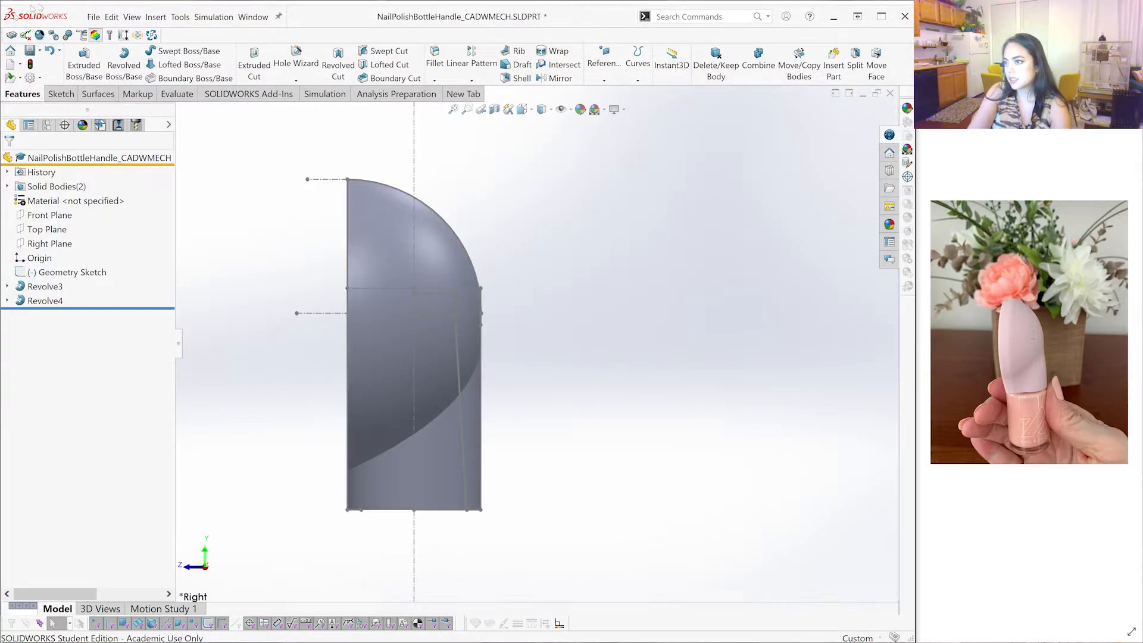
{"action": "left_click", "coordinate": [93, 16]}
{"action": "left_click", "coordinate": [114, 153]}
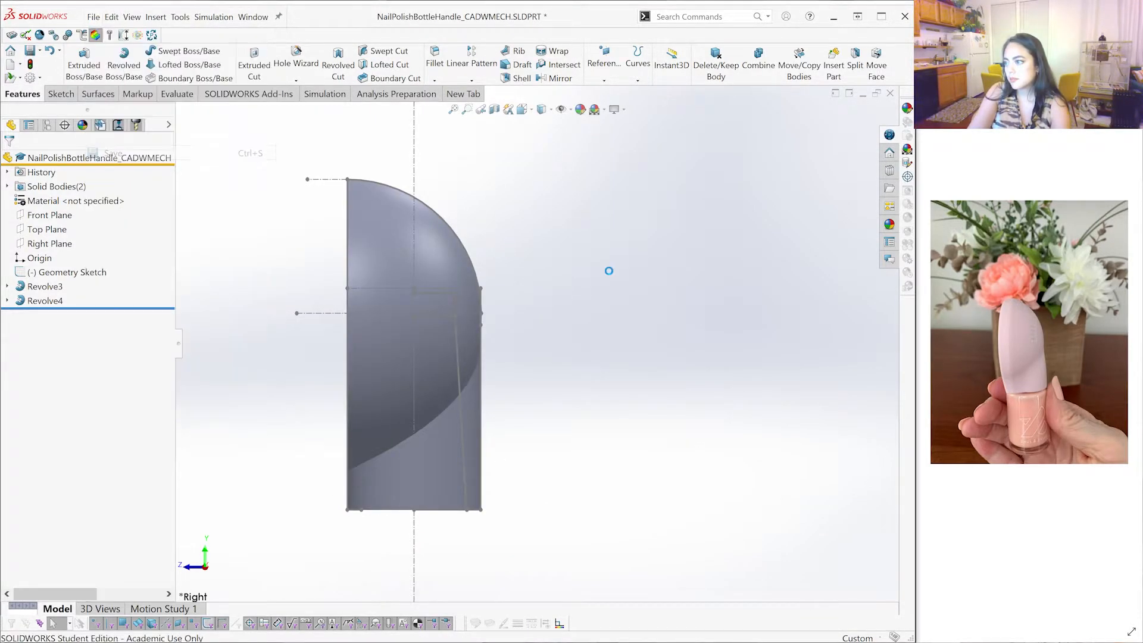
Reopen the Geometry Sketch and pull the purple curve's outermost point outward, about 4 mm beyond the magenta outer vertical line
{"action": "left_click", "coordinate": [45, 274]}
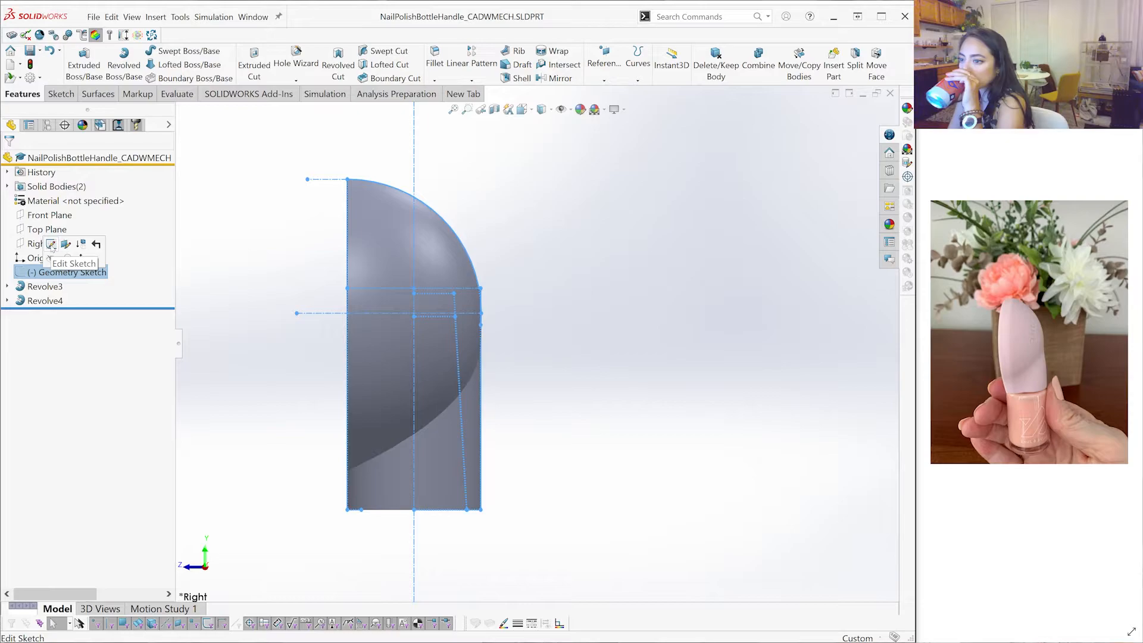
{"action": "left_click", "coordinate": [51, 245]}
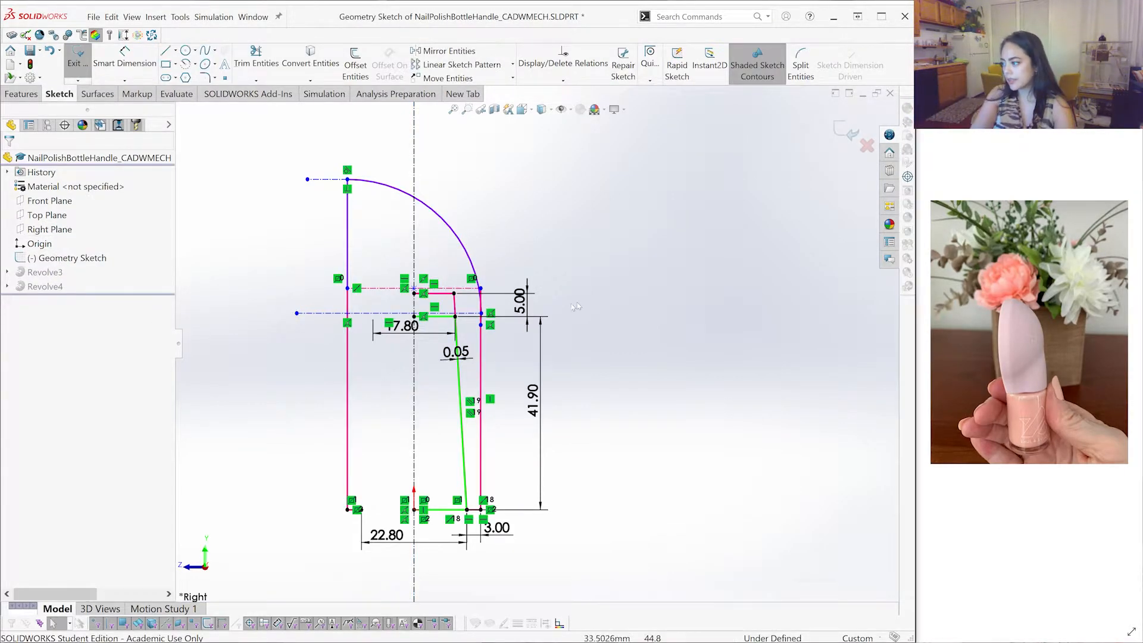
{"action": "scroll", "coordinate": [496, 287], "scroll_direction": "down", "scroll_amount": 2}
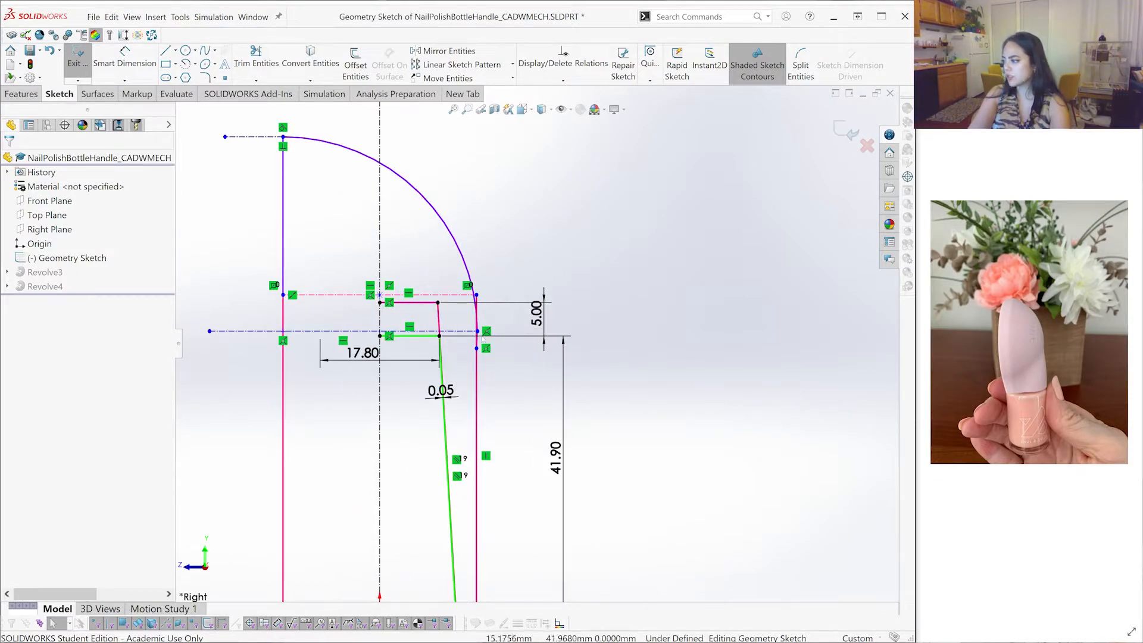
{"action": "mouse_move", "coordinate": [489, 330]}
{"action": "left_mouse_down"}
{"action": "mouse_move", "coordinate": [506, 336]}
{"action": "mouse_move", "coordinate": [505, 308]}
{"action": "mouse_move", "coordinate": [504, 343]}
{"action": "left_mouse_up"}
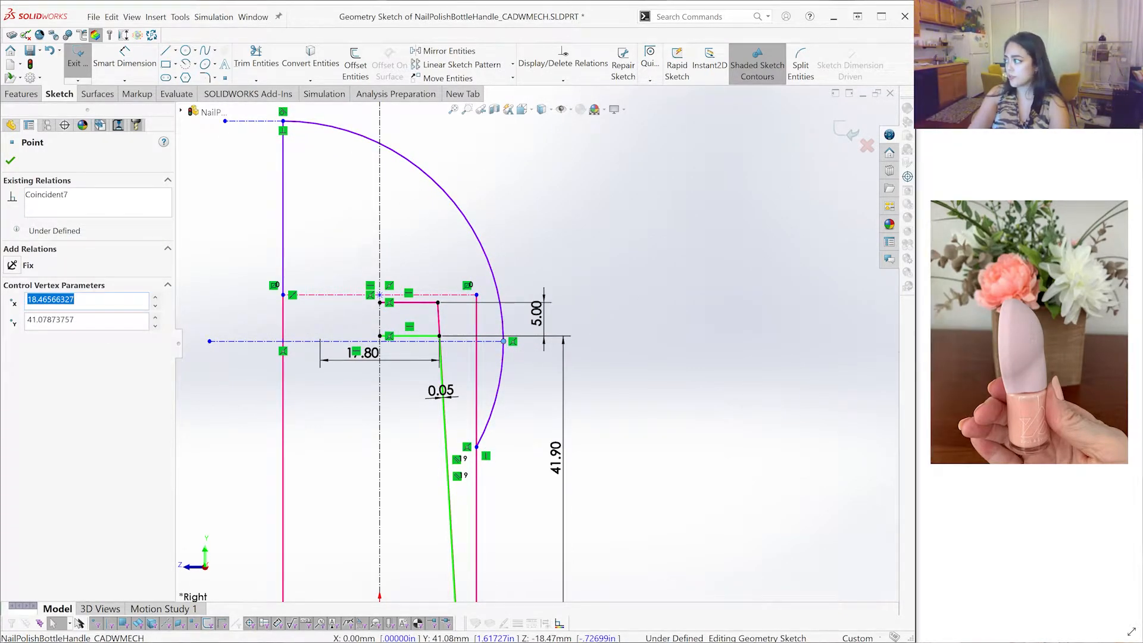
{"action": "left_click", "coordinate": [975, 168]}
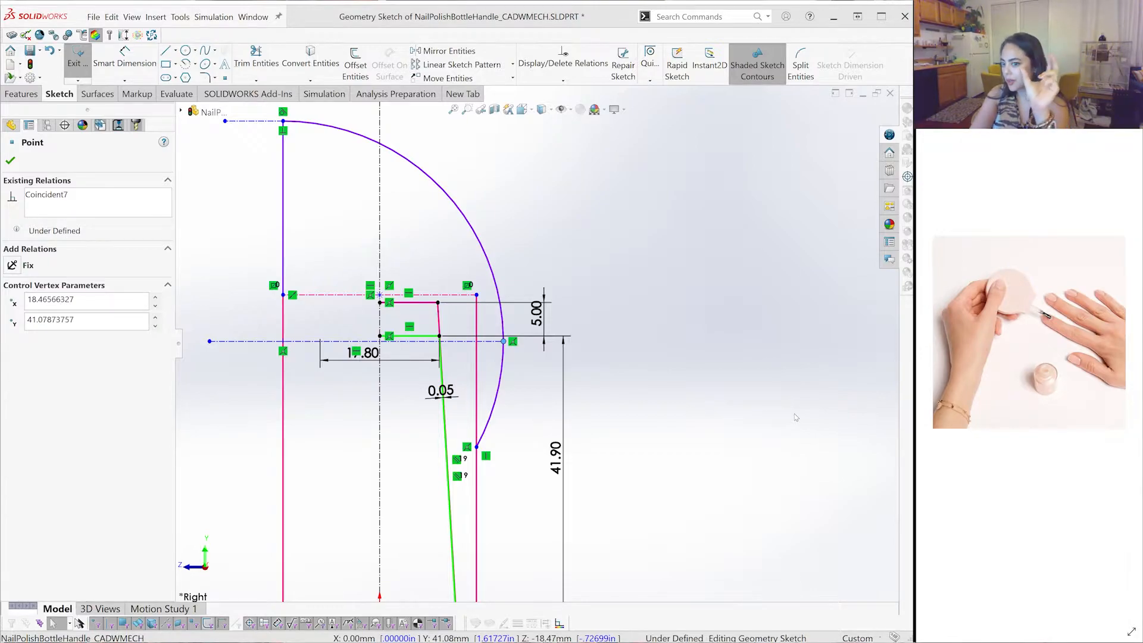
{"action": "scroll", "coordinate": [560, 341], "scroll_direction": "up", "scroll_amount": 3}
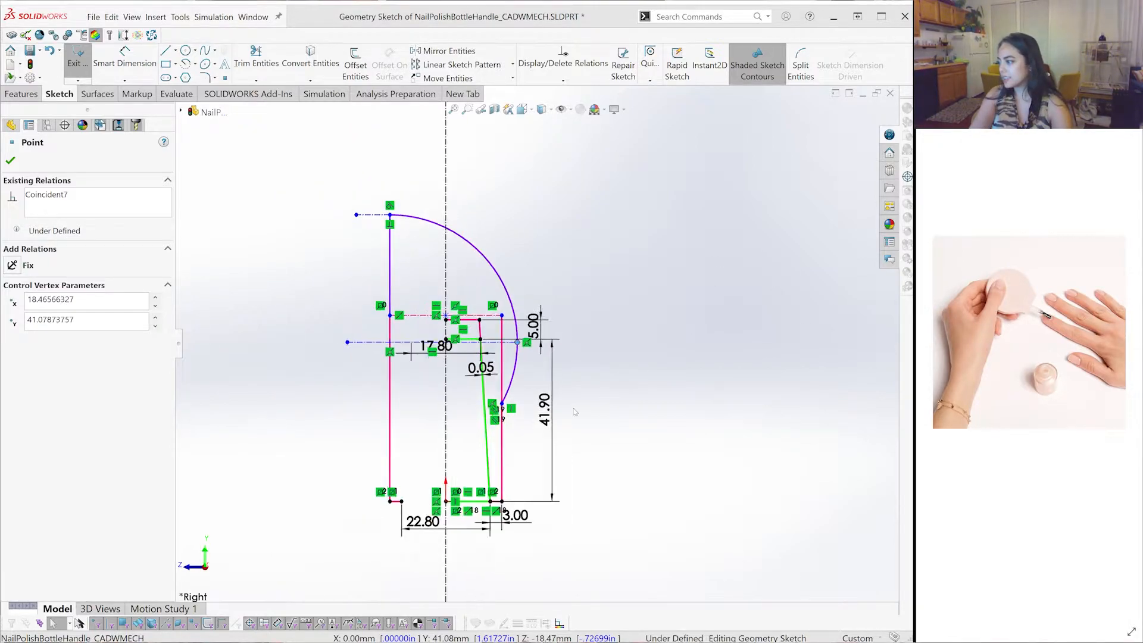
{"action": "scroll", "coordinate": [551, 274], "scroll_direction": "down", "scroll_amount": 2}
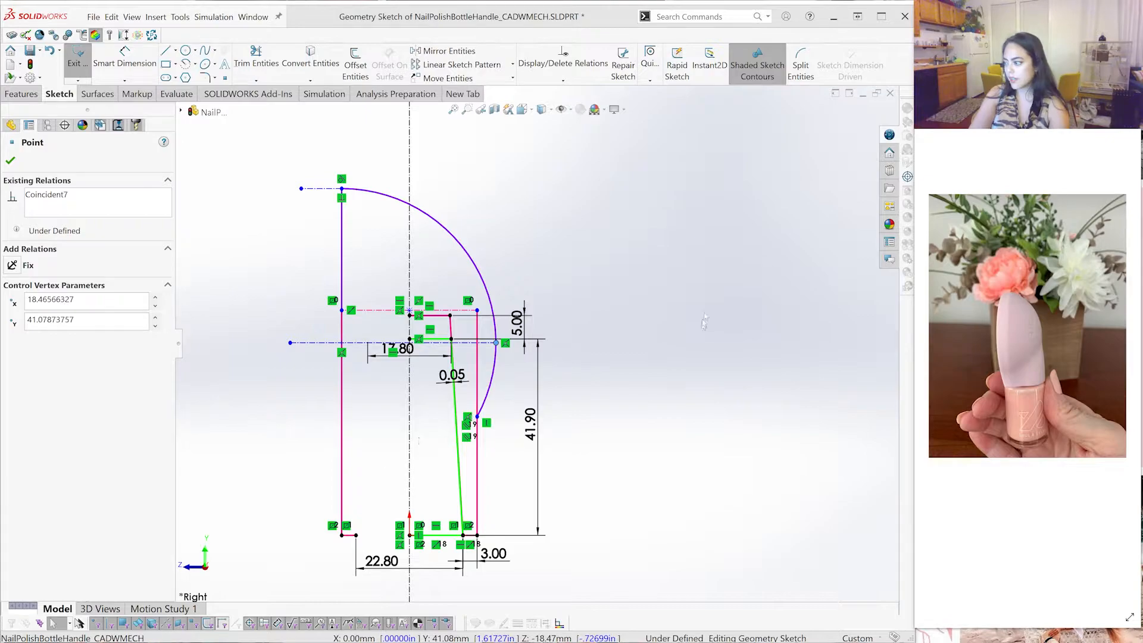
{"action": "scroll", "coordinate": [540, 345], "scroll_direction": "up", "scroll_amount": 1}
{"action": "scroll", "coordinate": [616, 354], "scroll_direction": "down", "scroll_amount": 1}
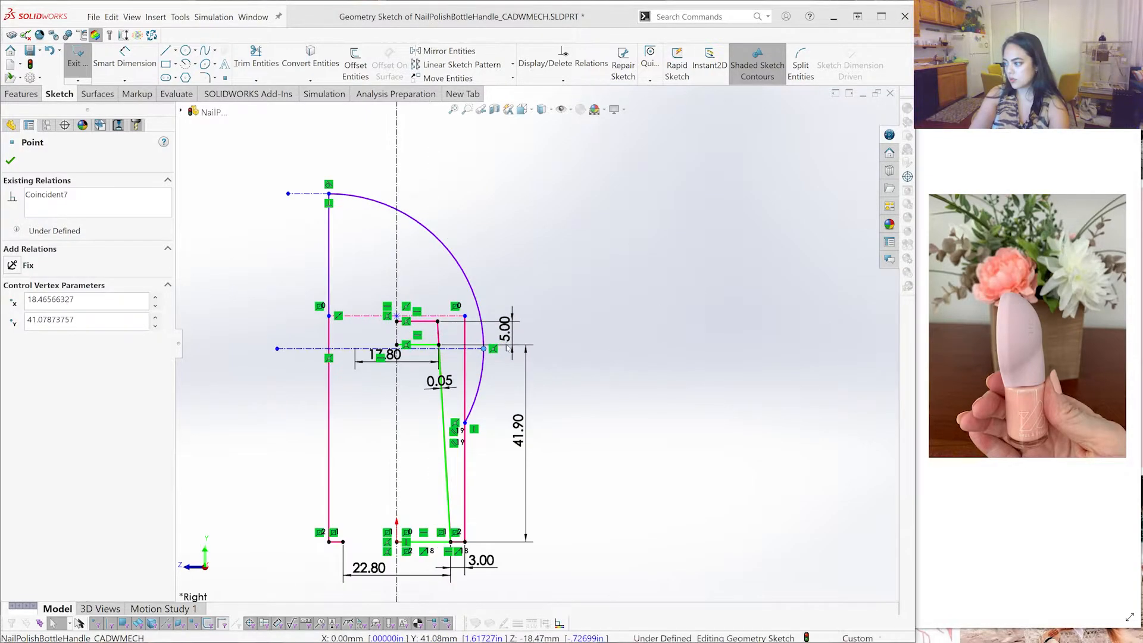
{"action": "left_click", "coordinate": [622, 369]}
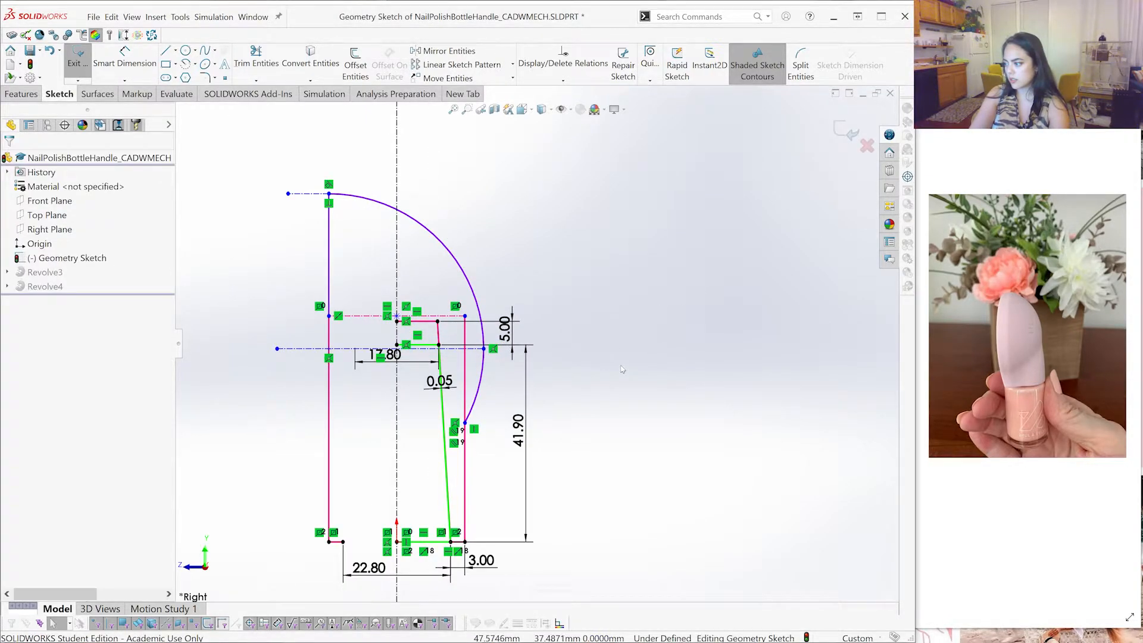
Dimension the horizontal offset from the outer vertical line's lower endpoint to the purple curve's outermost point and set it to 2 mm
{"action": "left_click", "coordinate": [117, 65]}
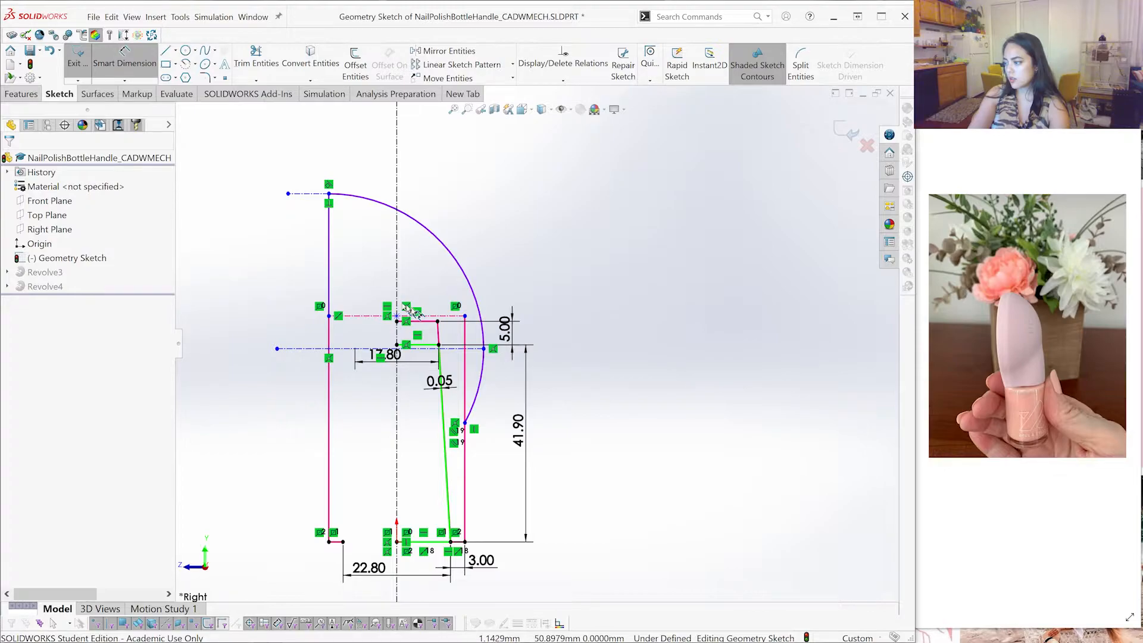
{"action": "left_click", "coordinate": [465, 541]}
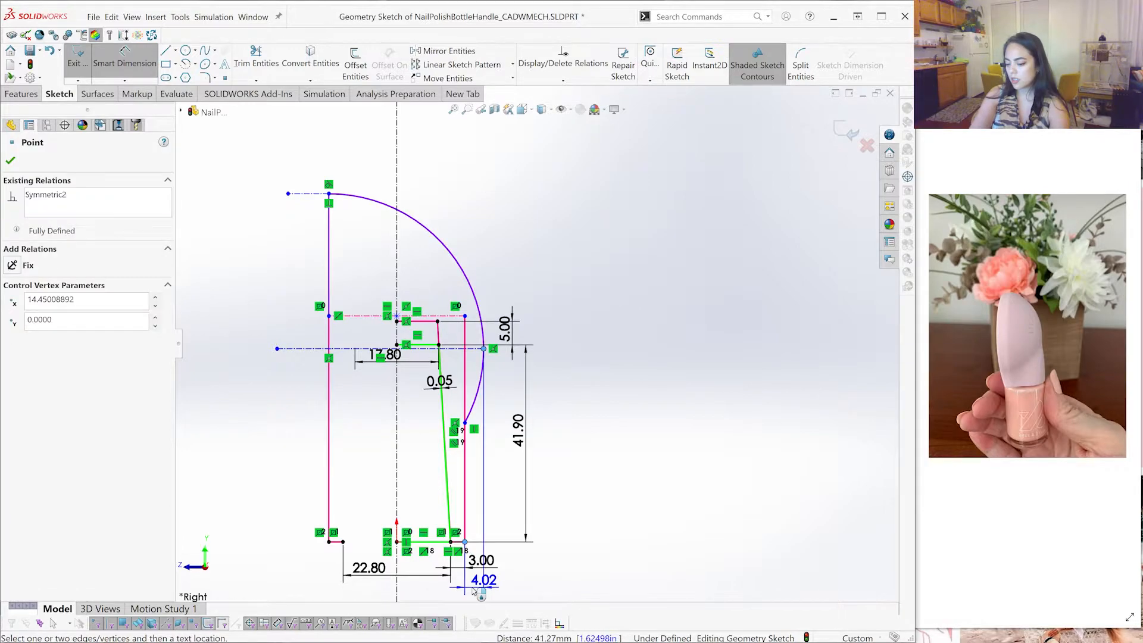
{"action": "left_click", "coordinate": [474, 589]}
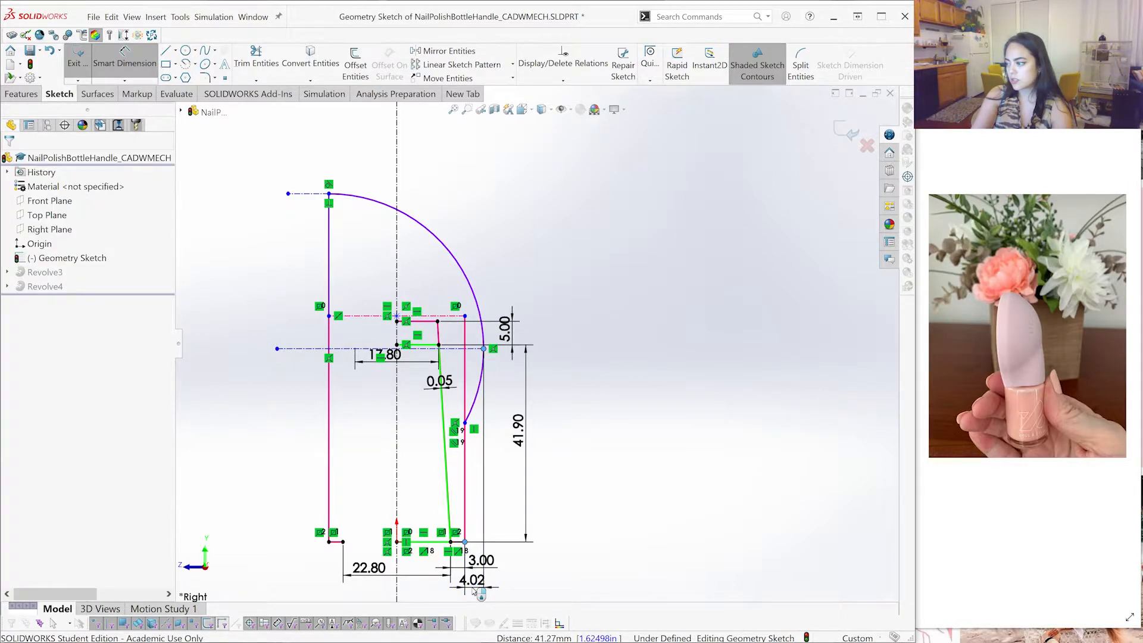
{"action": "double_click", "coordinate": [474, 587]}
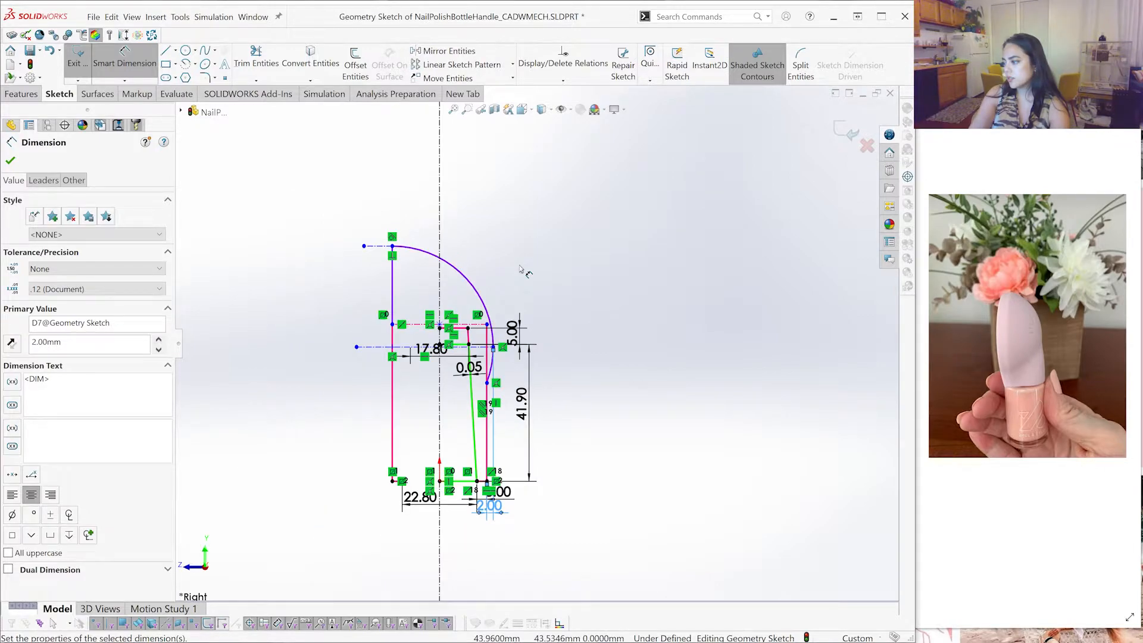
Dimension the handle's overall height from the base corner to the purple curve's top endpoint and set it to 75 mm
{"action": "scroll", "coordinate": [536, 253], "scroll_direction": "down", "scroll_amount": 2}
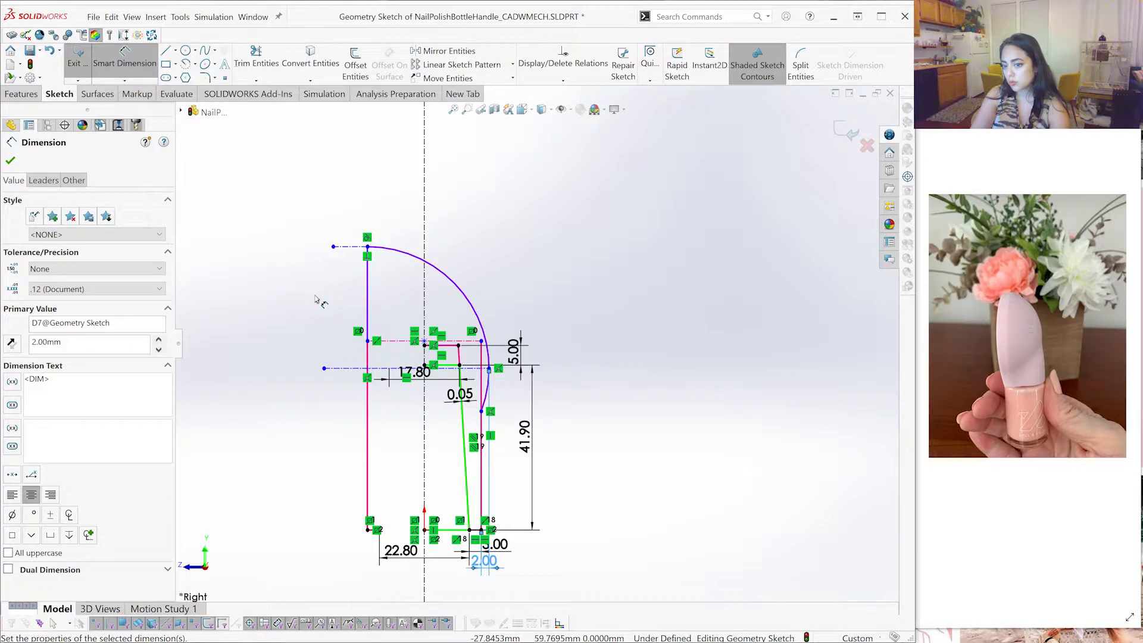
{"action": "left_click", "coordinate": [368, 531]}
{"action": "left_click", "coordinate": [369, 531]}
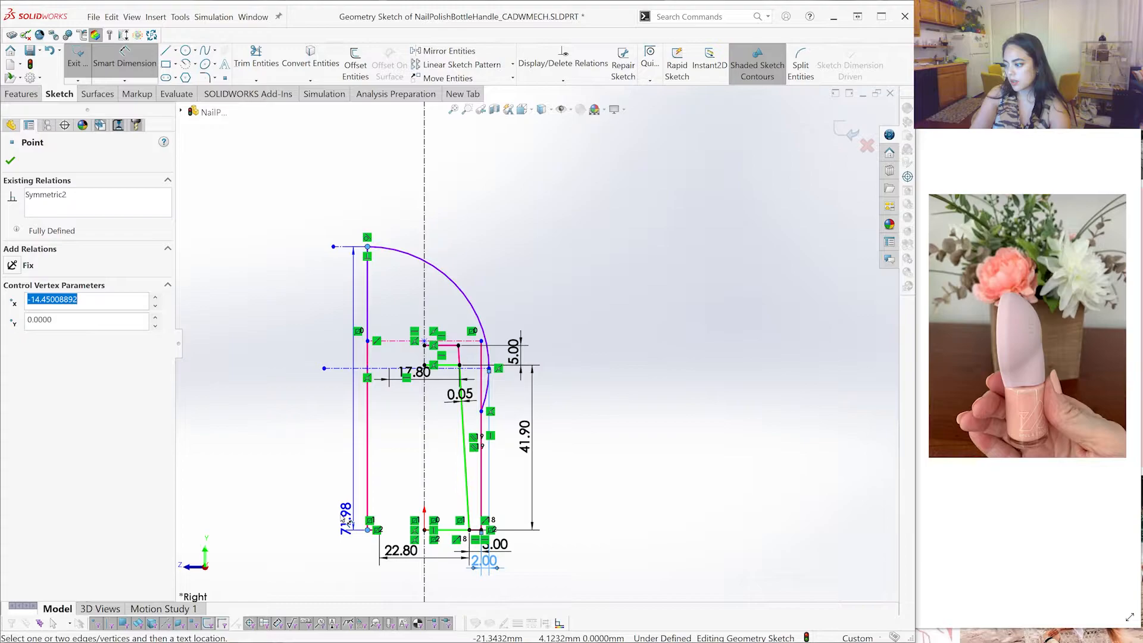
{"action": "left_click", "coordinate": [236, 407]}
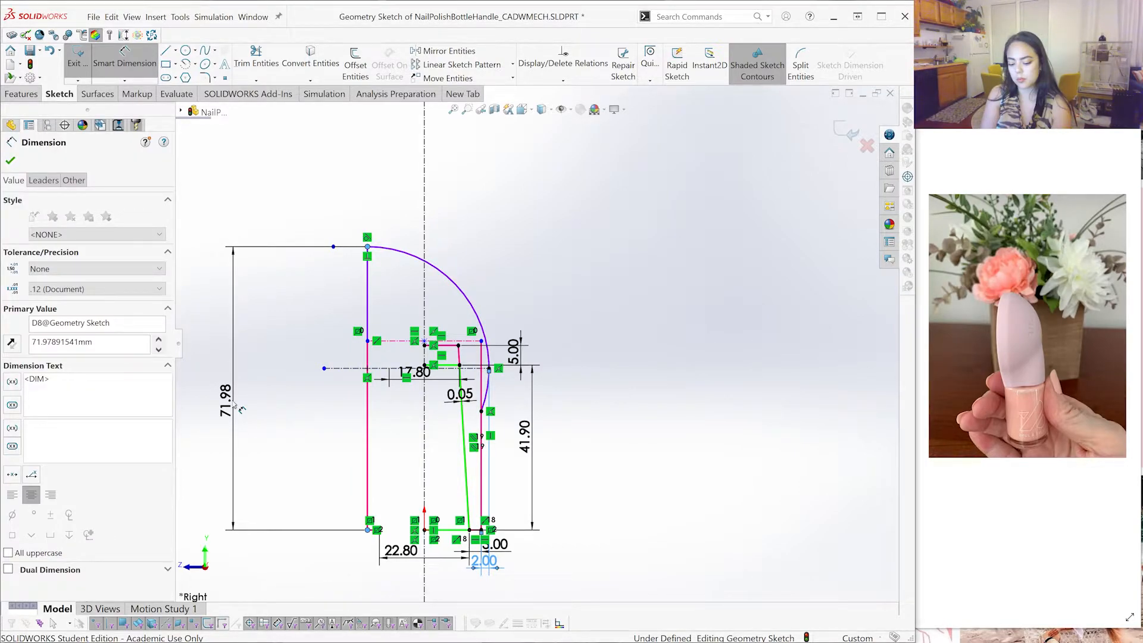
{"action": "double_click", "coordinate": [233, 400]}
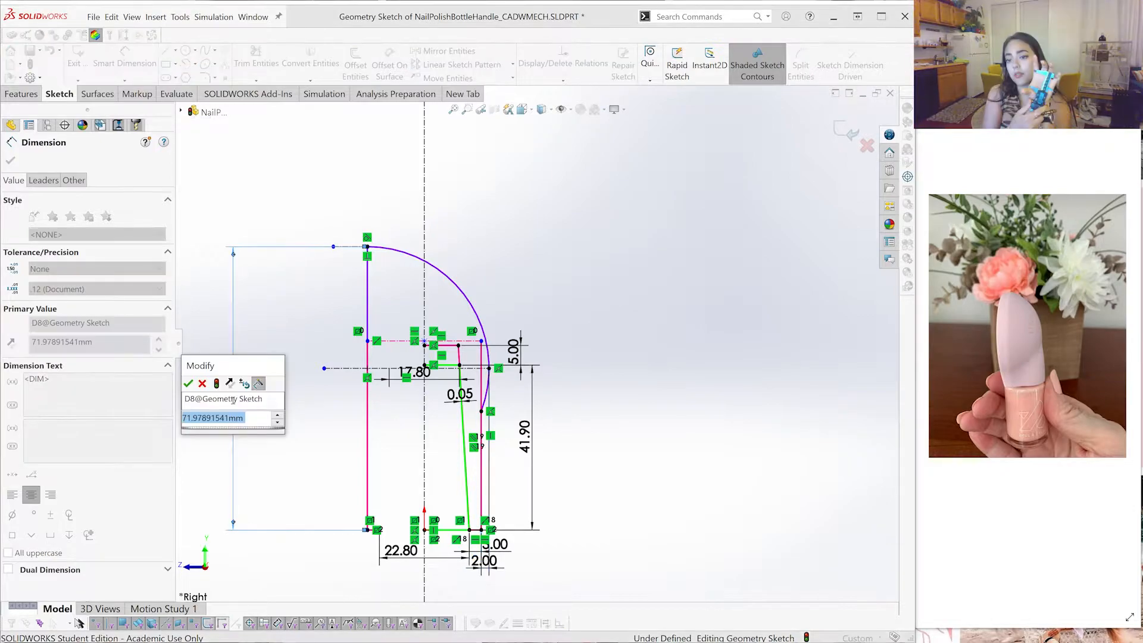
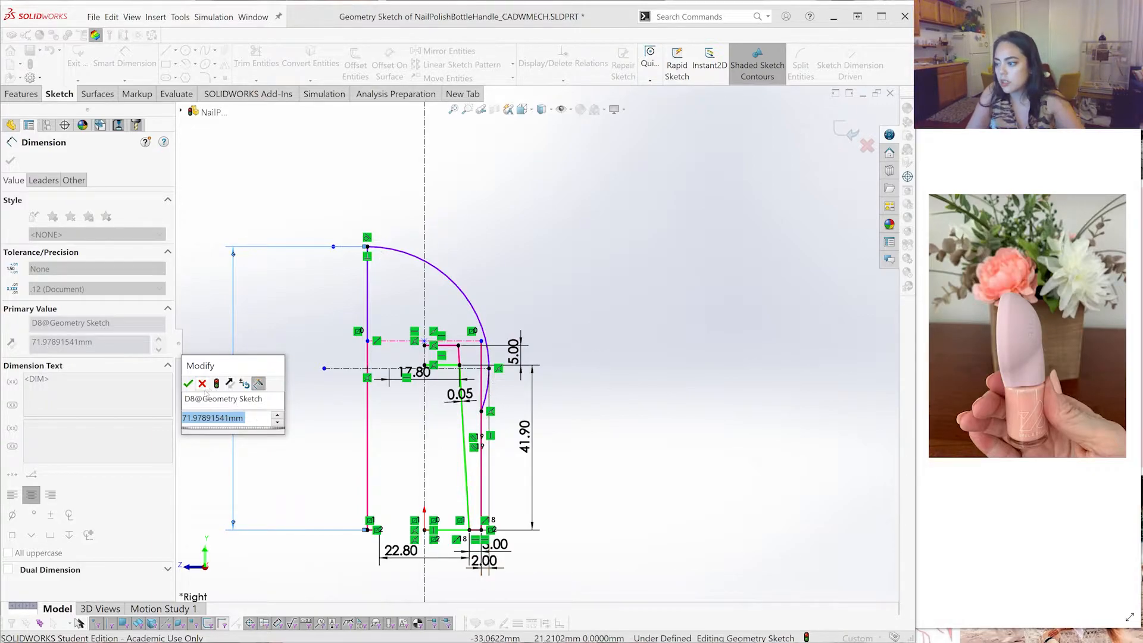
{"action": "left_click", "coordinate": [188, 383]}
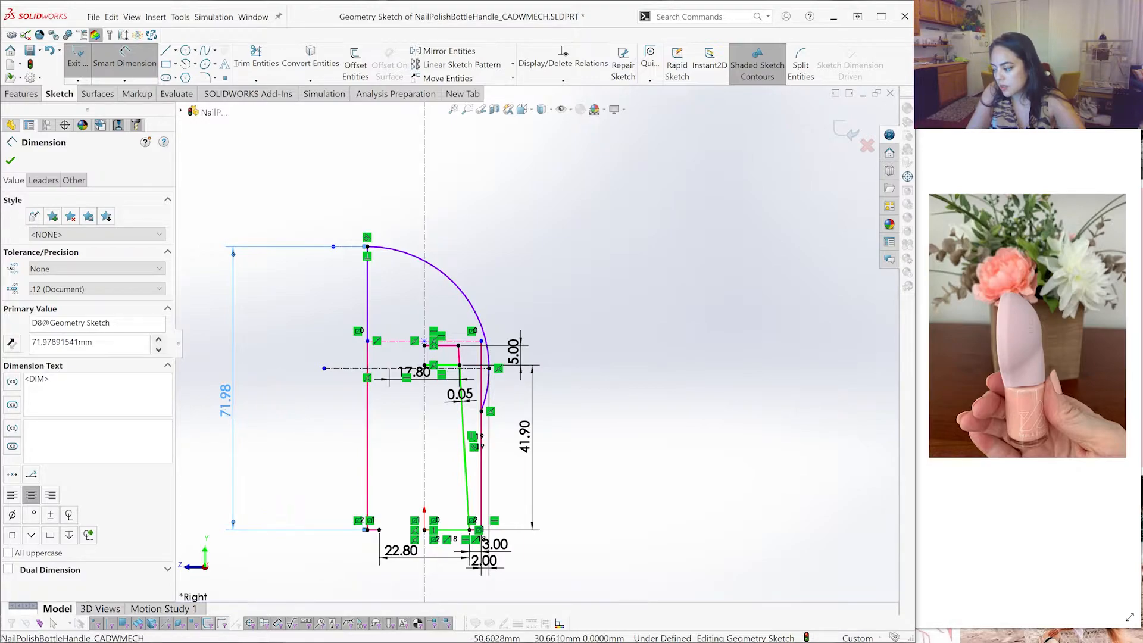
{"action": "double_click", "coordinate": [227, 413]}
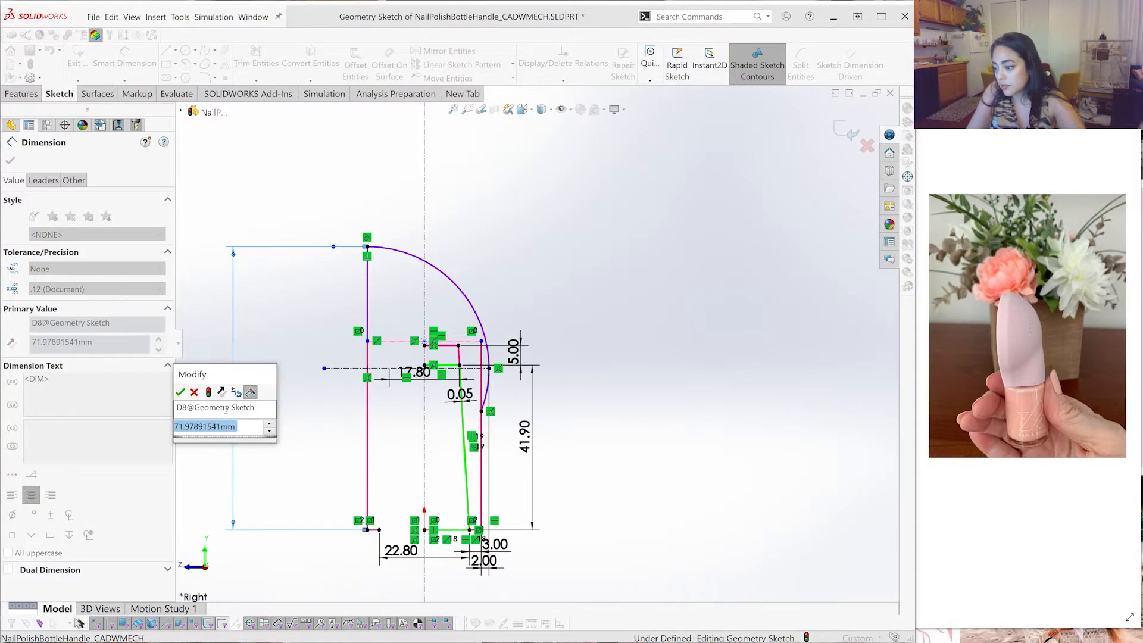
{"action": "key", "text": "Return"}
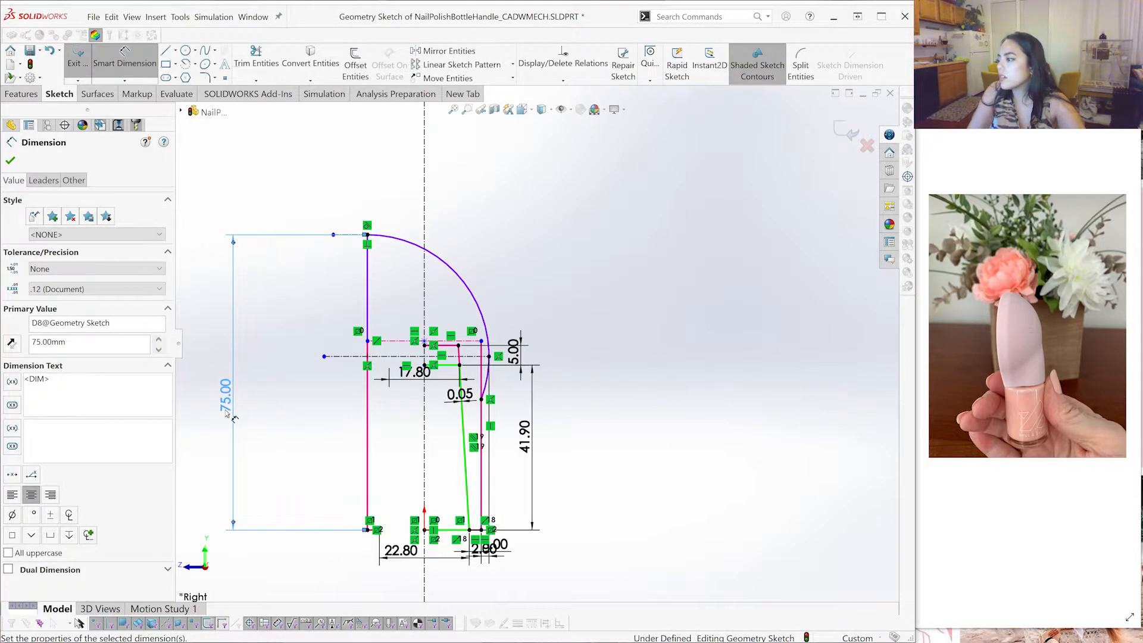
{"action": "scroll", "coordinate": [619, 378], "scroll_direction": "up", "scroll_amount": 1}
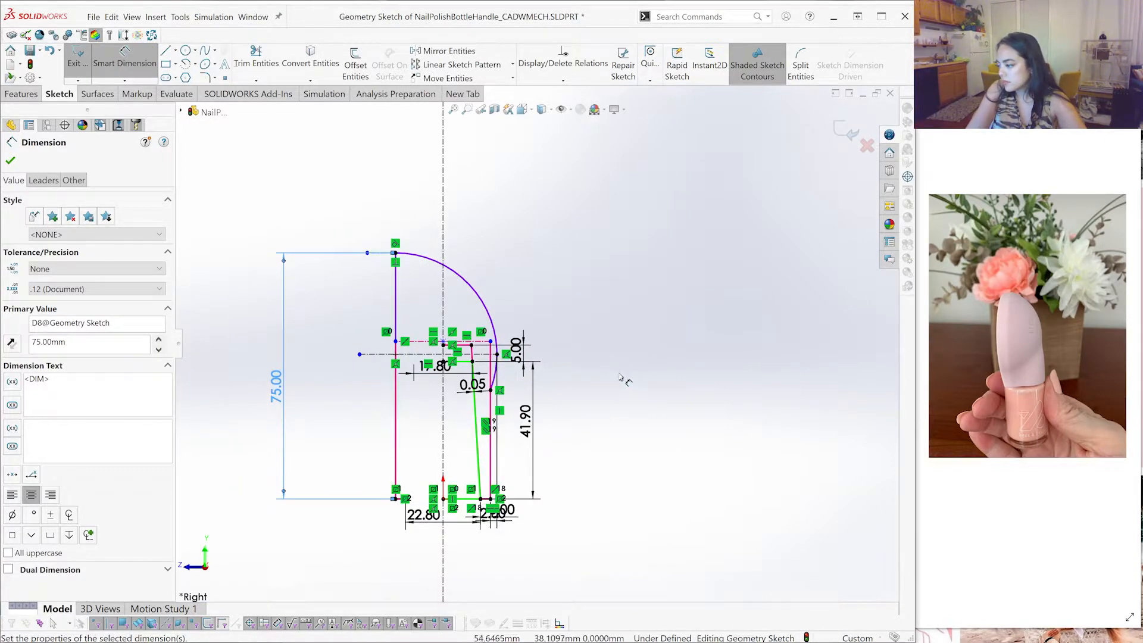
{"action": "scroll", "coordinate": [623, 378], "scroll_direction": "down", "scroll_amount": 1}
{"action": "key", "text": "Escape"}
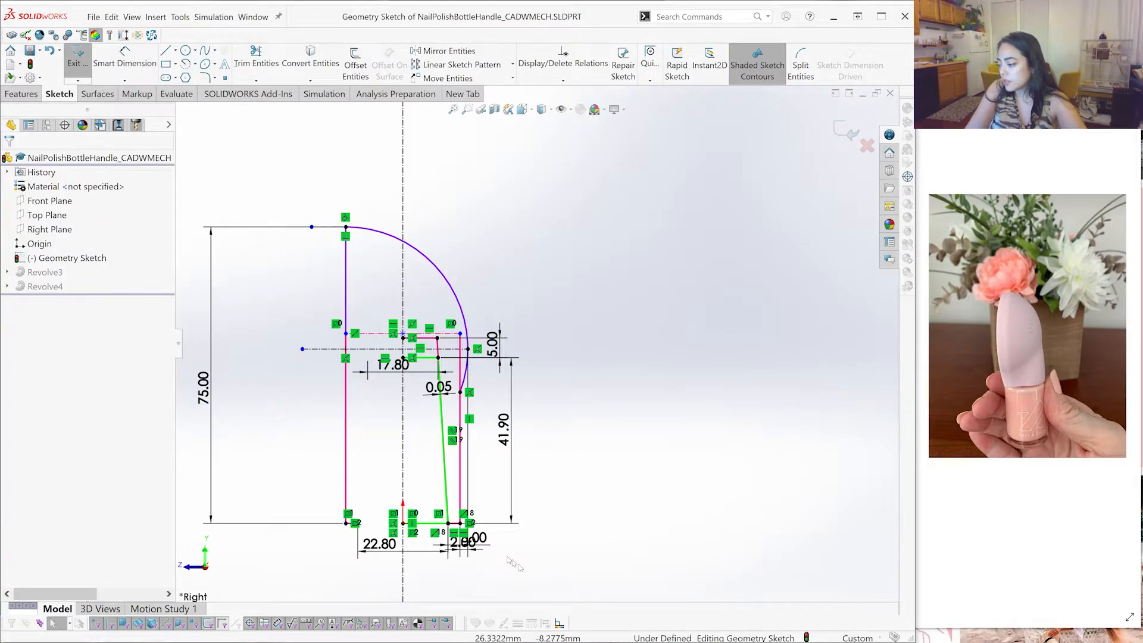
Switch the sketch from custom line colours to definition-status colours and inspect the upper horizontal construction line
{"action": "left_click", "coordinate": [560, 623]}
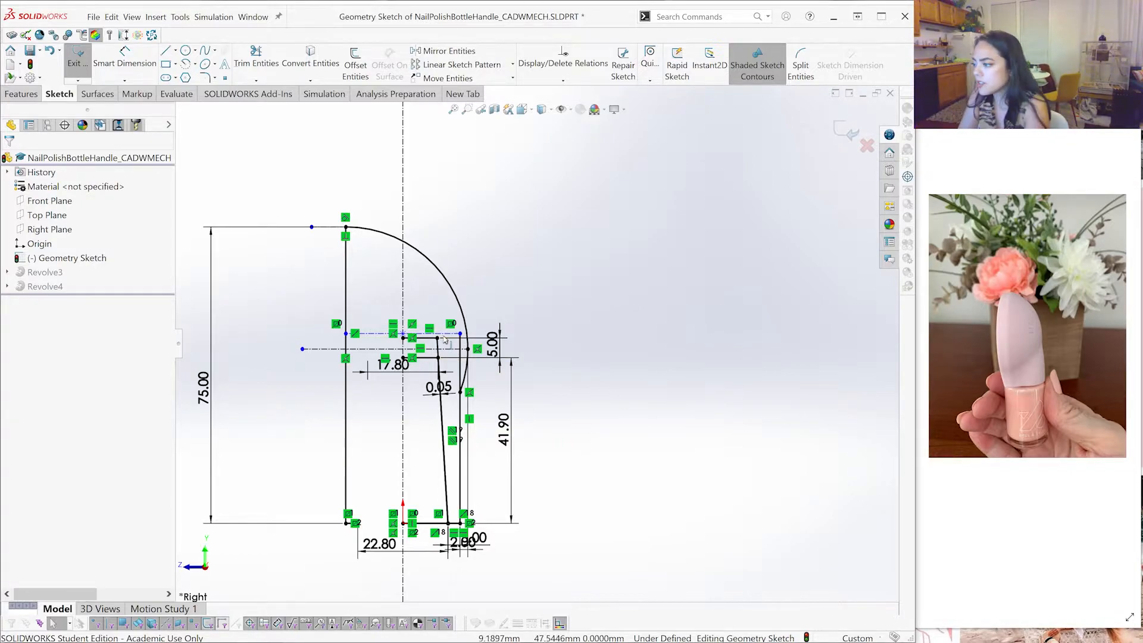
{"action": "scroll", "coordinate": [437, 334], "scroll_direction": "up", "scroll_amount": 1}
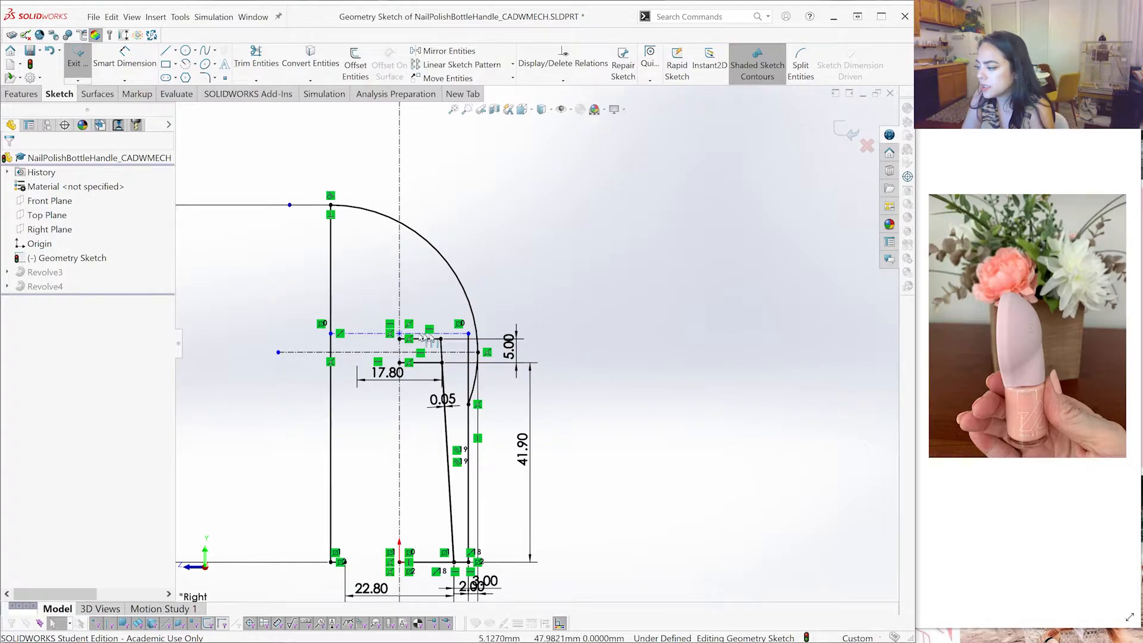
{"action": "left_click", "coordinate": [455, 334]}
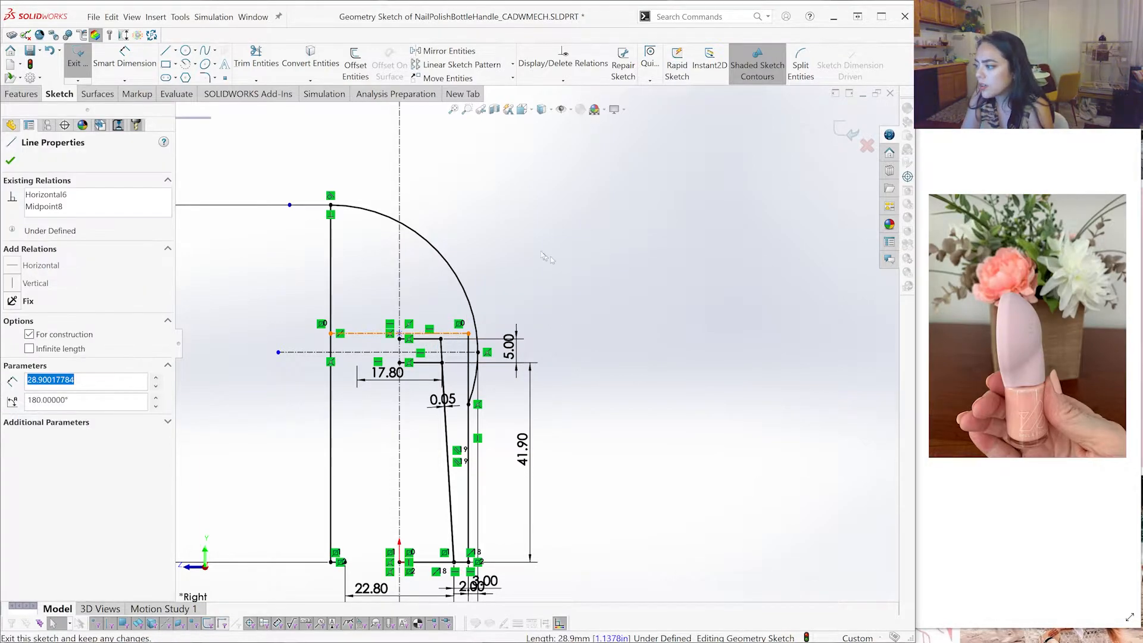
{"action": "left_click", "coordinate": [479, 290]}
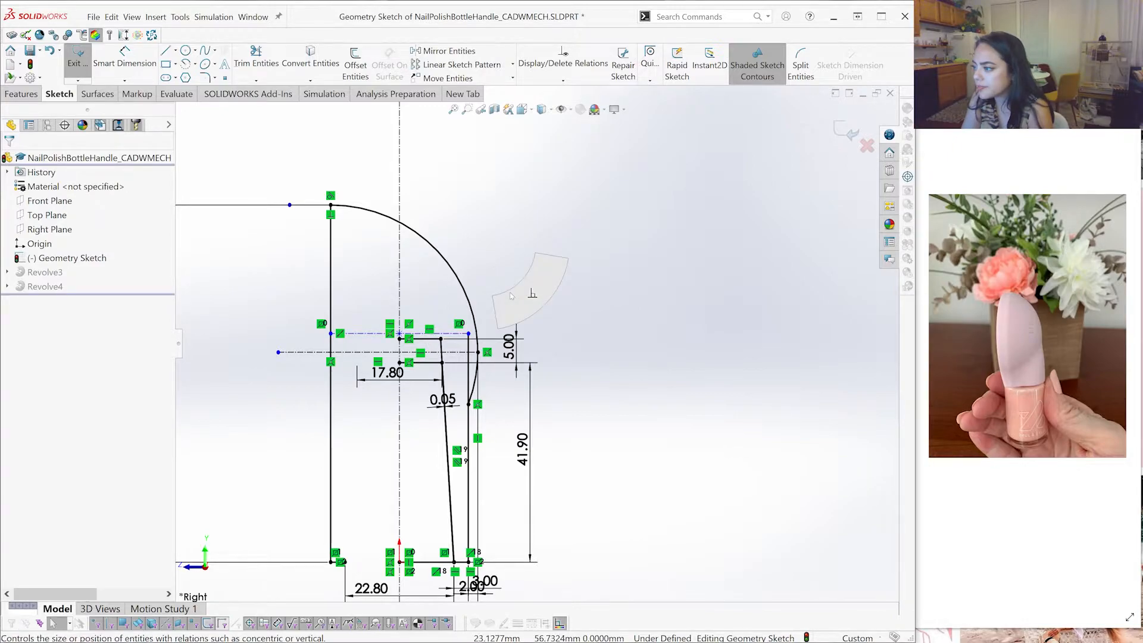
Make the upper horizontal construction line coincident with the cavity top line's endpoint on the centerline, and restore the custom line colours
{"action": "left_click", "coordinate": [533, 294]}
{"action": "left_click", "coordinate": [429, 338]}
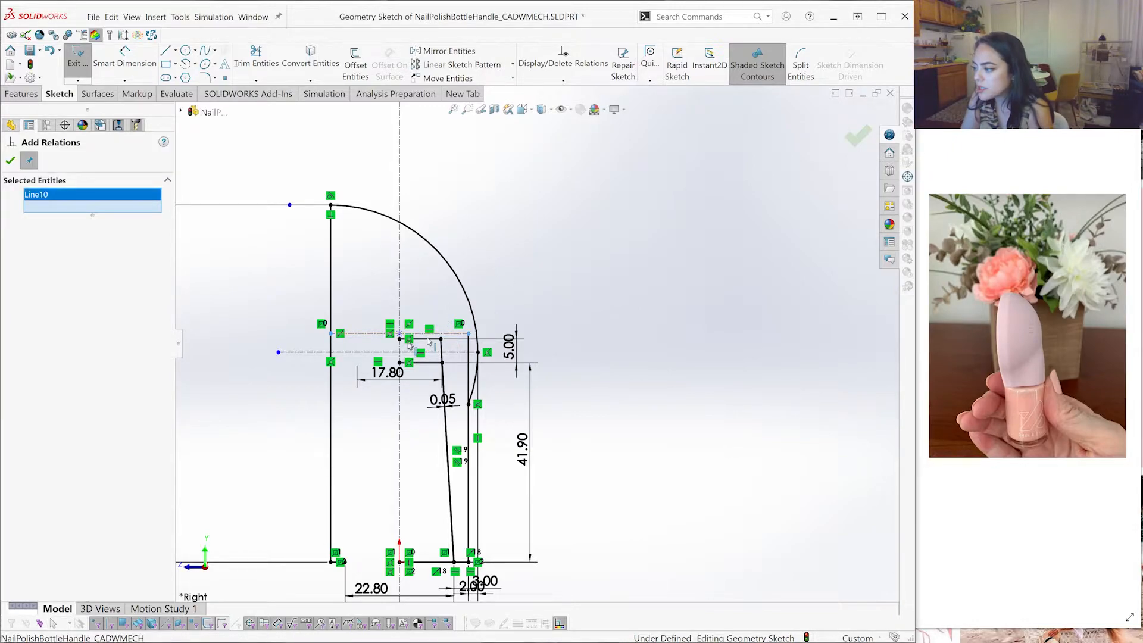
{"action": "left_click", "coordinate": [400, 339]}
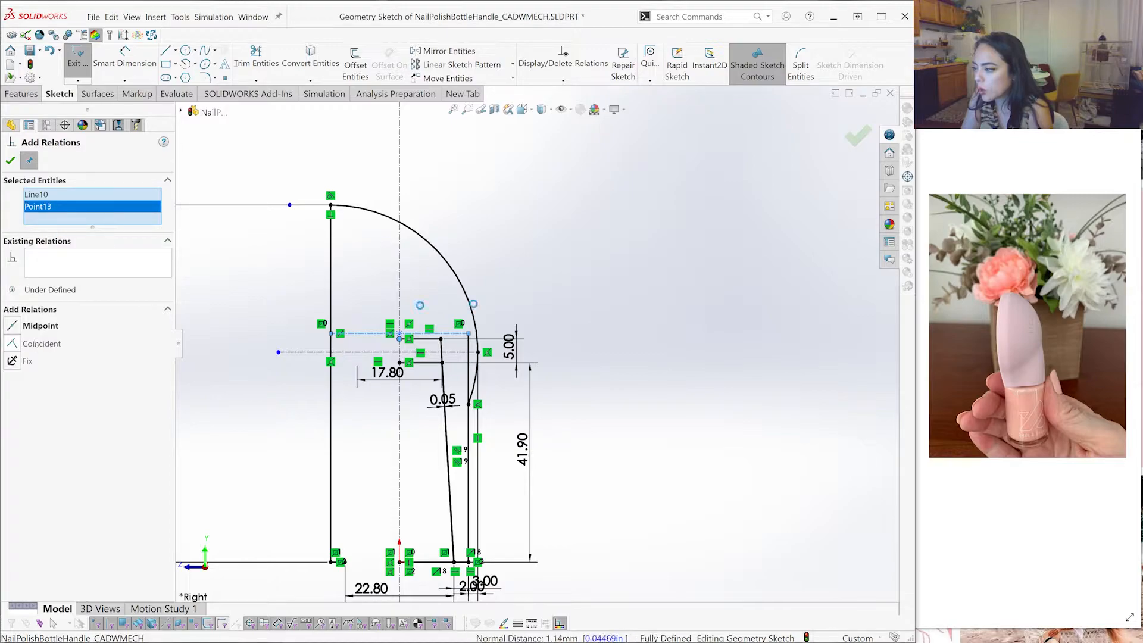
{"action": "left_click", "coordinate": [42, 344]}
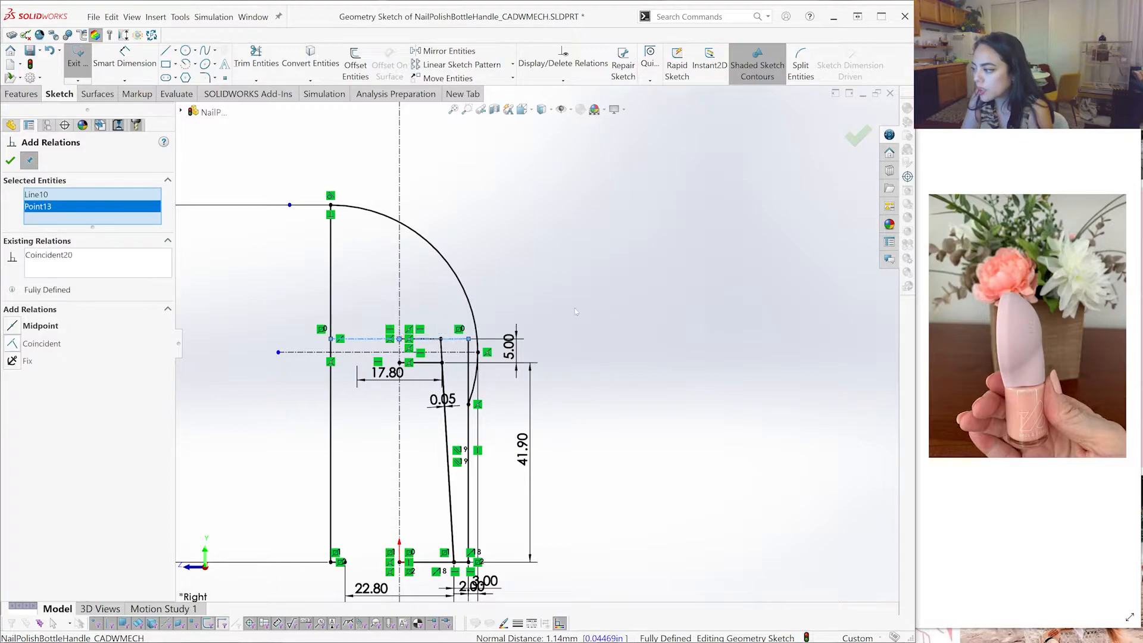
{"action": "left_click", "coordinate": [10, 161]}
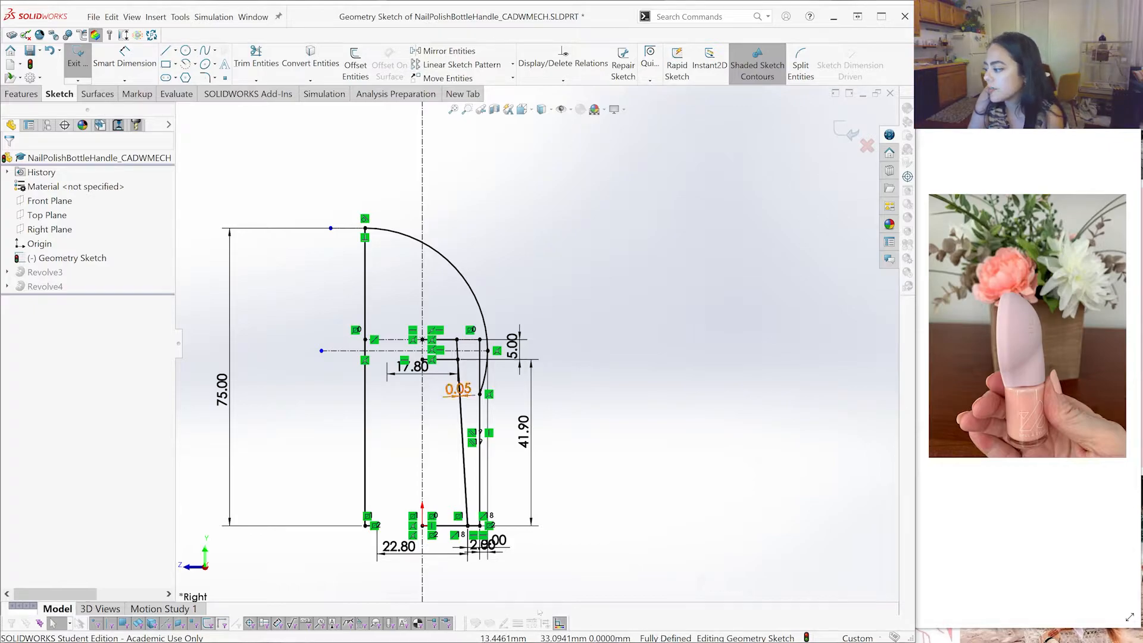
{"action": "left_click", "coordinate": [559, 624]}
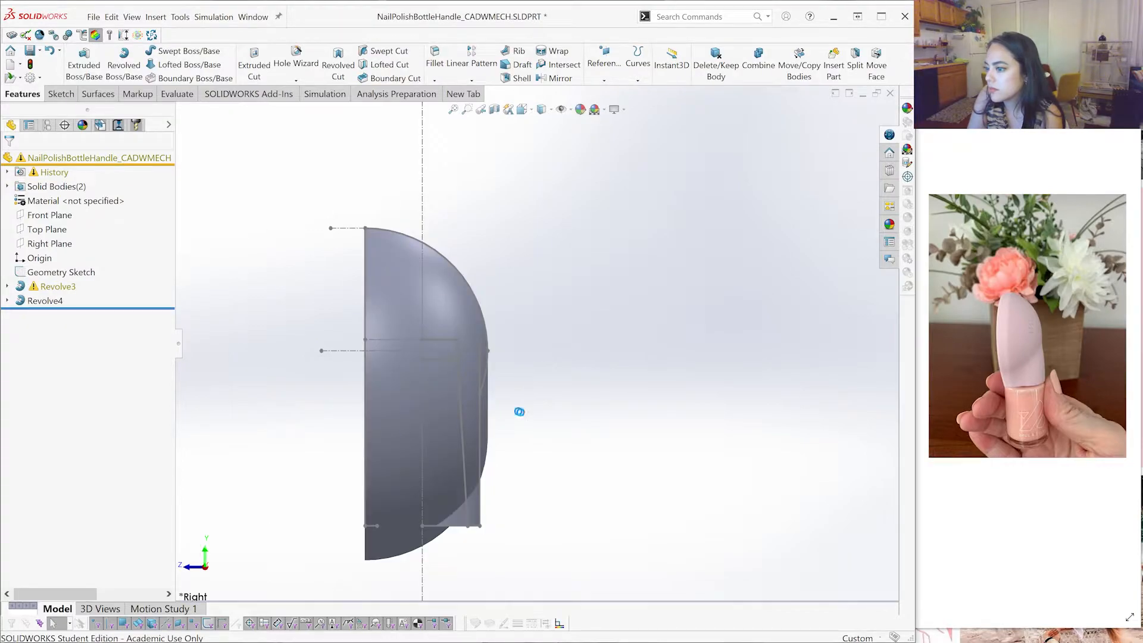
Open Revolve3's sketch for editing and delete the slanted top line joining the centerline segment to the outer wall line
{"action": "scroll", "coordinate": [563, 338], "scroll_direction": "down", "scroll_amount": 3}
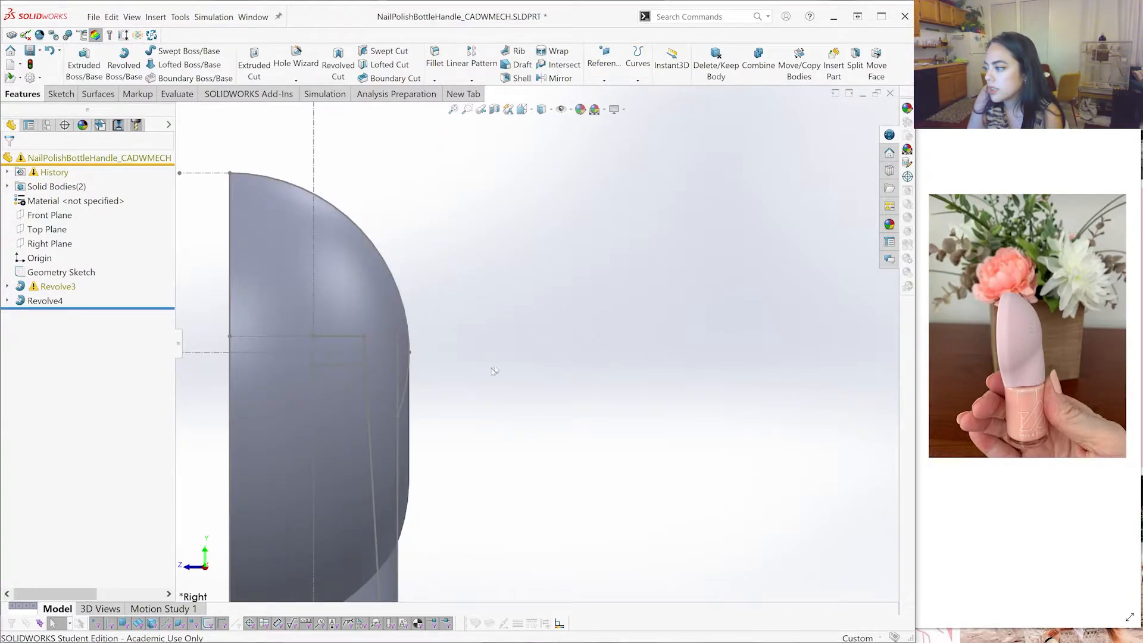
{"action": "scroll", "coordinate": [495, 371], "scroll_direction": "up", "scroll_amount": 3}
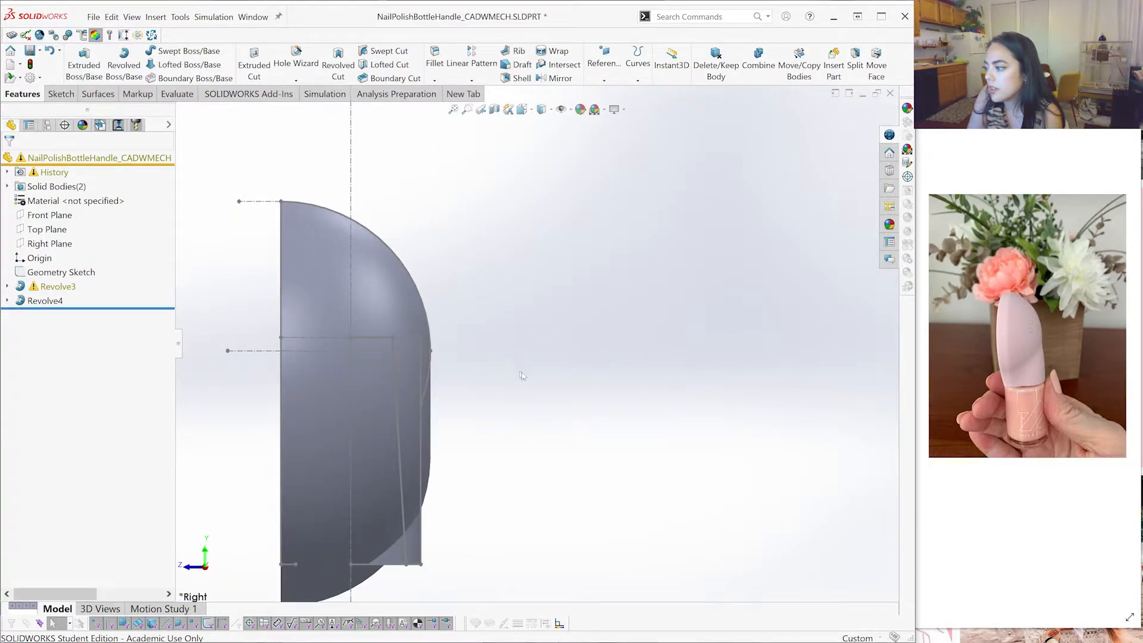
{"action": "left_click", "coordinate": [57, 287]}
{"action": "left_click", "coordinate": [7, 287]}
{"action": "left_click", "coordinate": [60, 300]}
{"action": "left_click", "coordinate": [50, 275]}
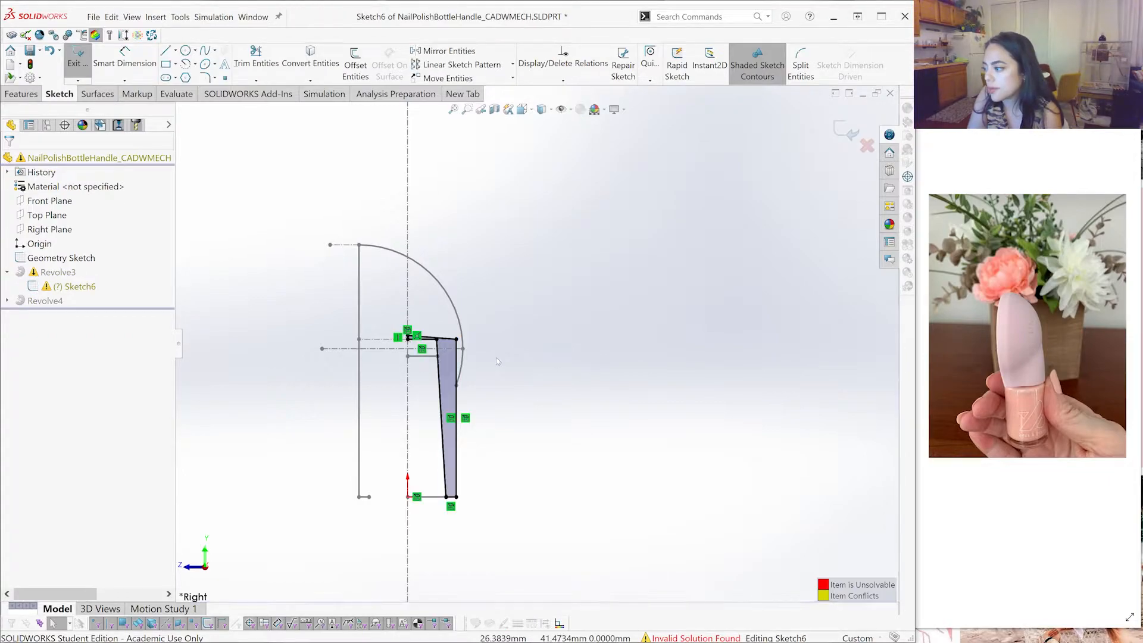
{"action": "scroll", "coordinate": [496, 357], "scroll_direction": "down", "scroll_amount": 5}
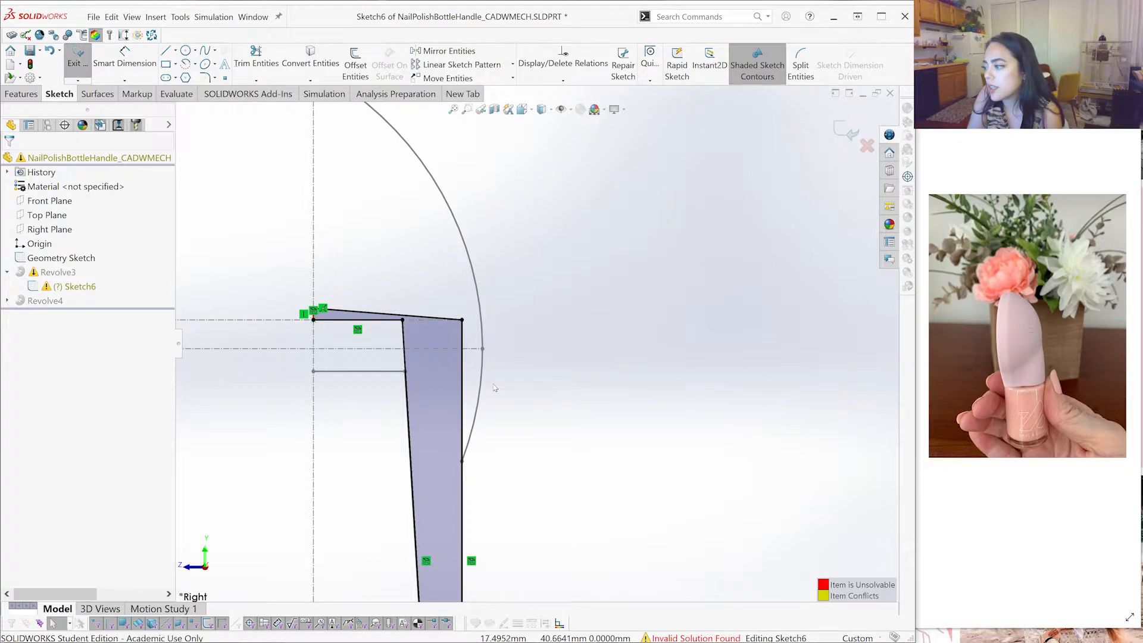
{"action": "scroll", "coordinate": [404, 298], "scroll_direction": "down", "scroll_amount": 1}
{"action": "left_click", "coordinate": [357, 321]}
{"action": "key", "text": "Delete"}
{"action": "scroll", "coordinate": [295, 305], "scroll_direction": "down", "scroll_amount": 1}
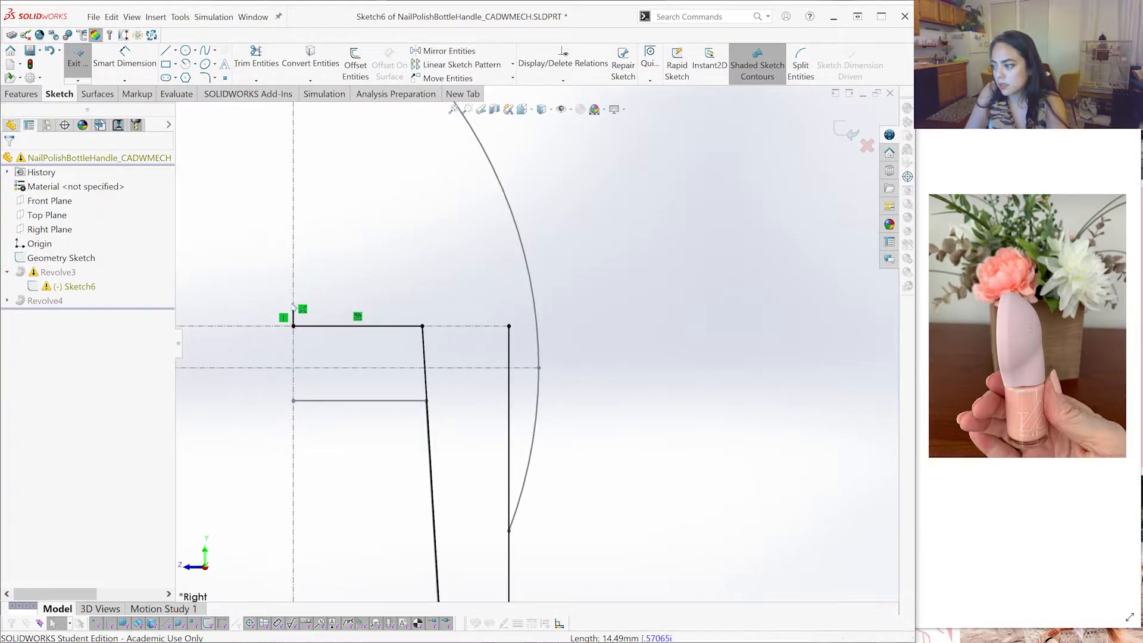
Extend the short vertical centerline segment upward and draw a horizontal top line and a vertical line down to the outer wall's upper endpoint
{"action": "left_click_drag", "start_coordinate": [294, 306], "coordinate": [293, 290]}
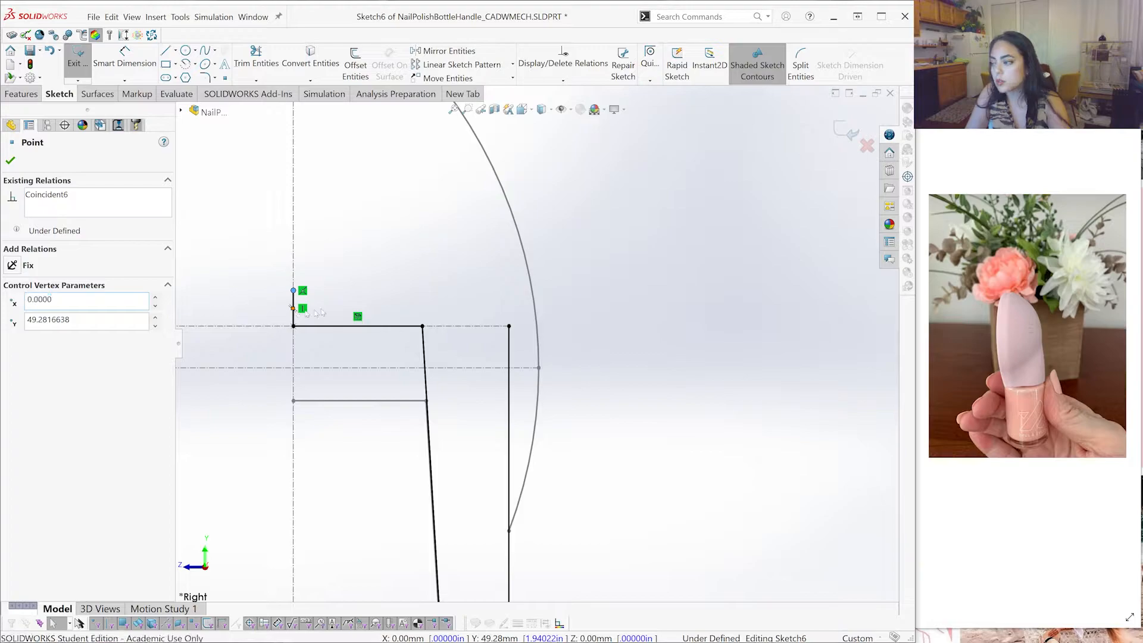
{"action": "key", "text": "l"}
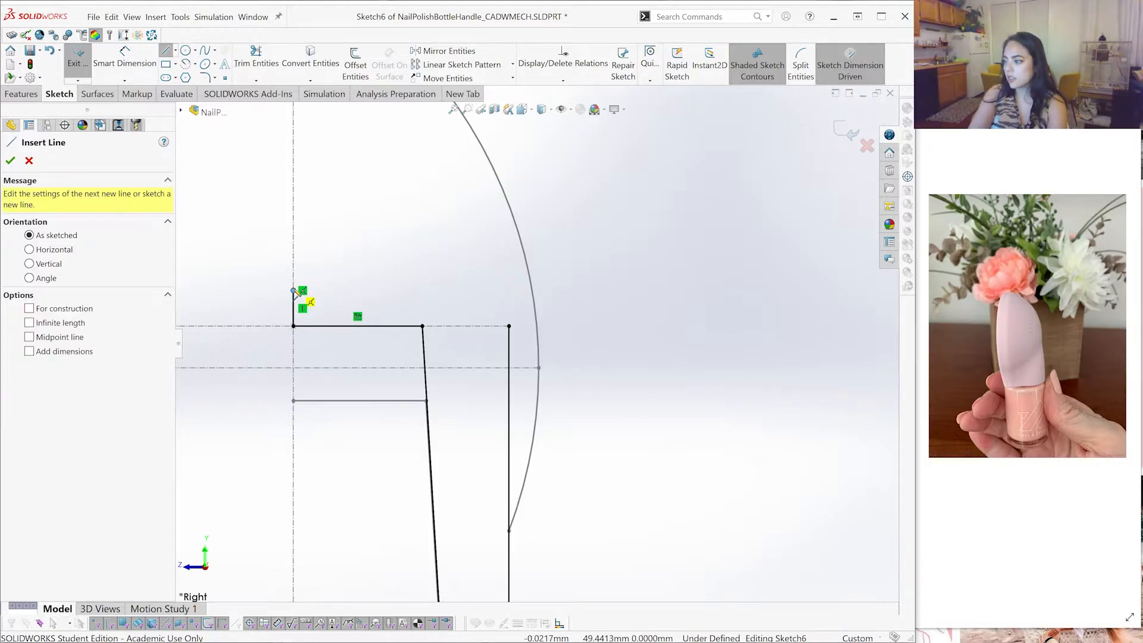
{"action": "left_click", "coordinate": [293, 290]}
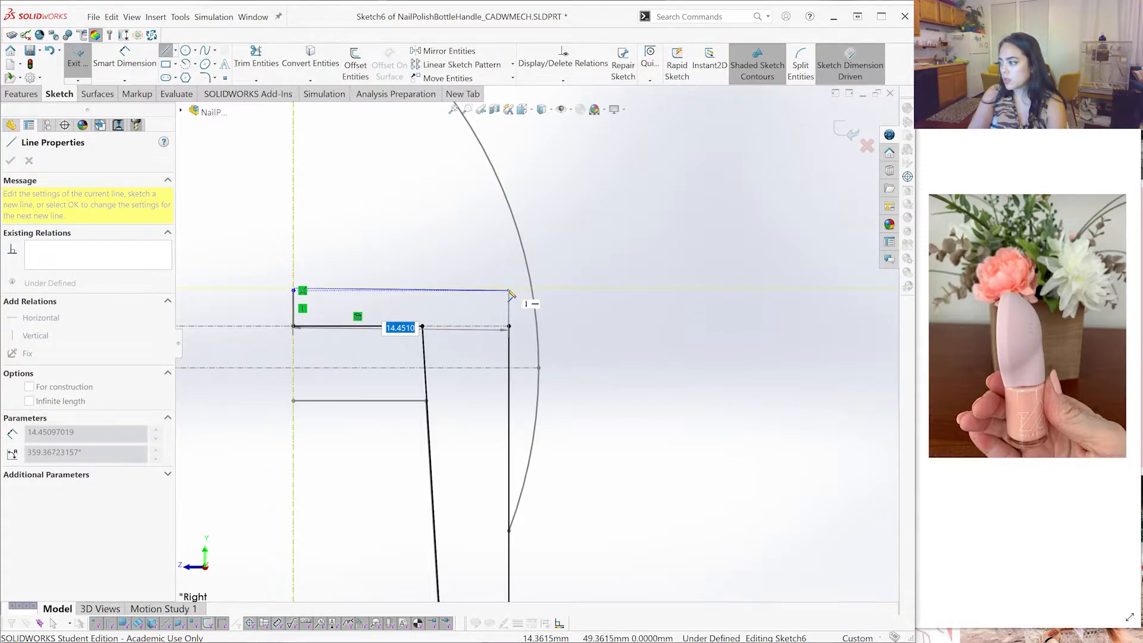
{"action": "left_click", "coordinate": [509, 290]}
{"action": "left_click", "coordinate": [510, 326]}
{"action": "key", "text": "Escape"}
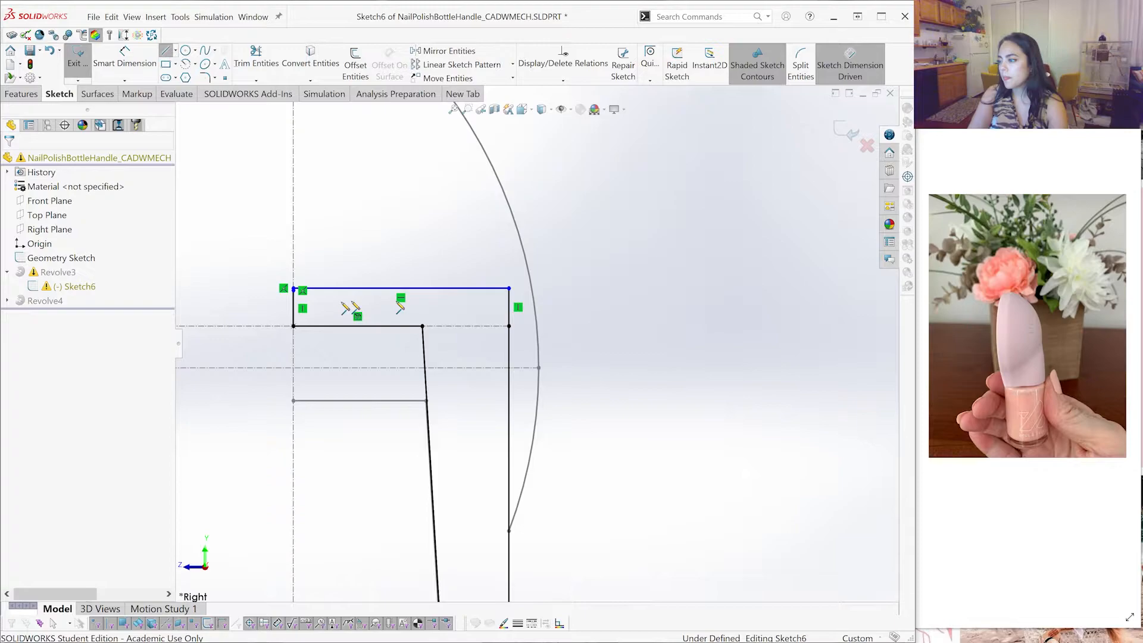
Merge the new top line's centerline endpoint with the upper endpoint of the short vertical segment
{"action": "scroll", "coordinate": [298, 291], "scroll_direction": "down", "scroll_amount": 5}
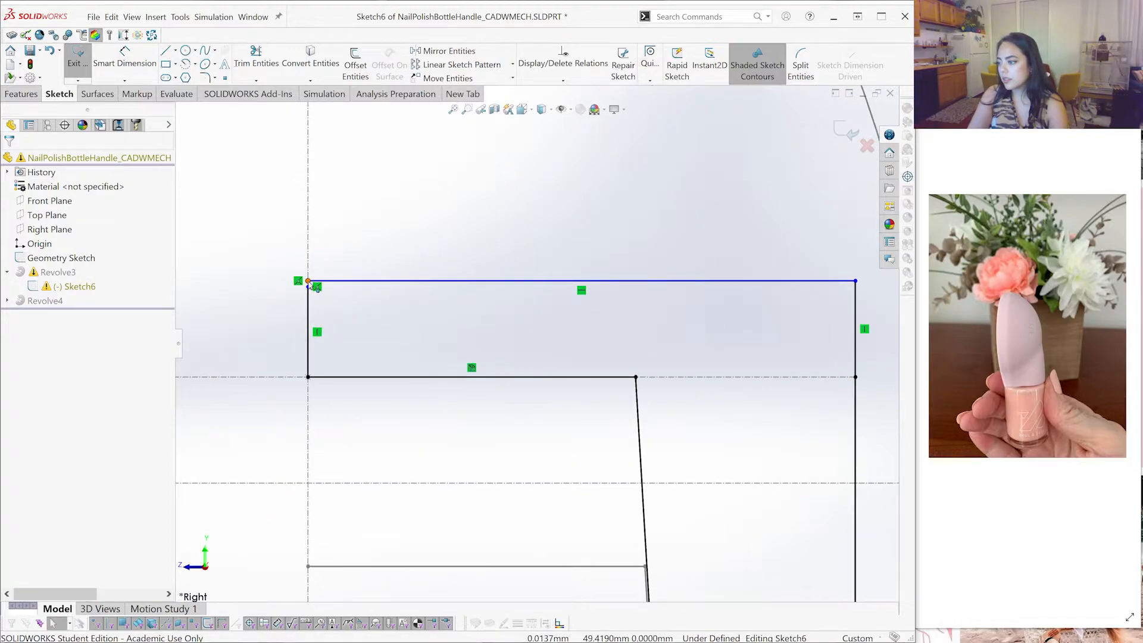
{"action": "left_click", "coordinate": [309, 284]}
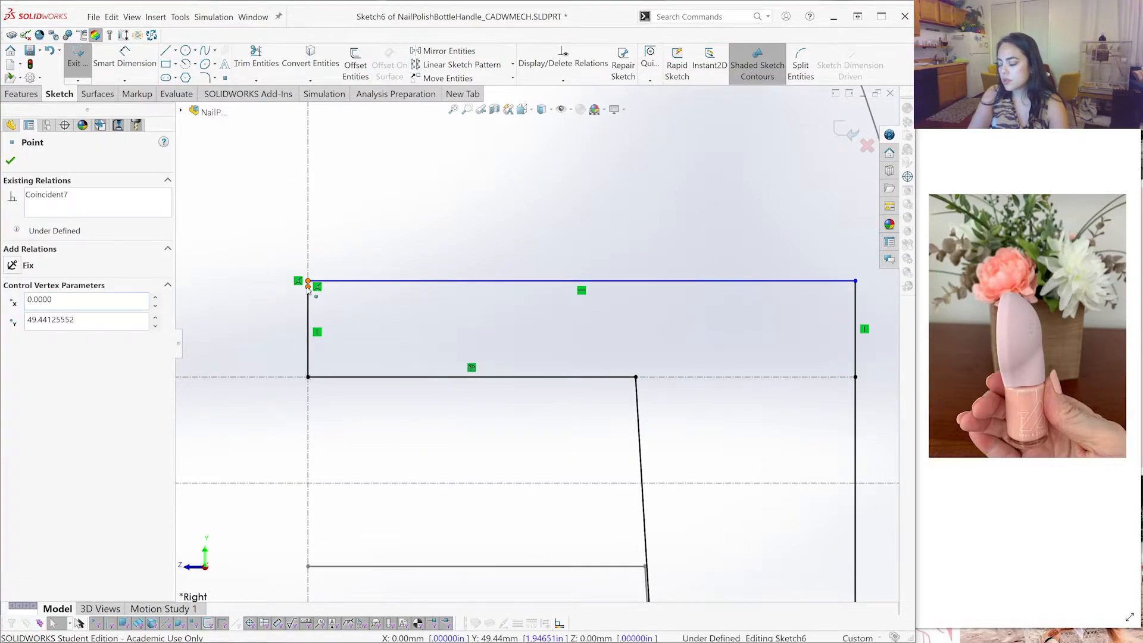
{"action": "left_click", "coordinate": [308, 287], "text": "ctrl"}
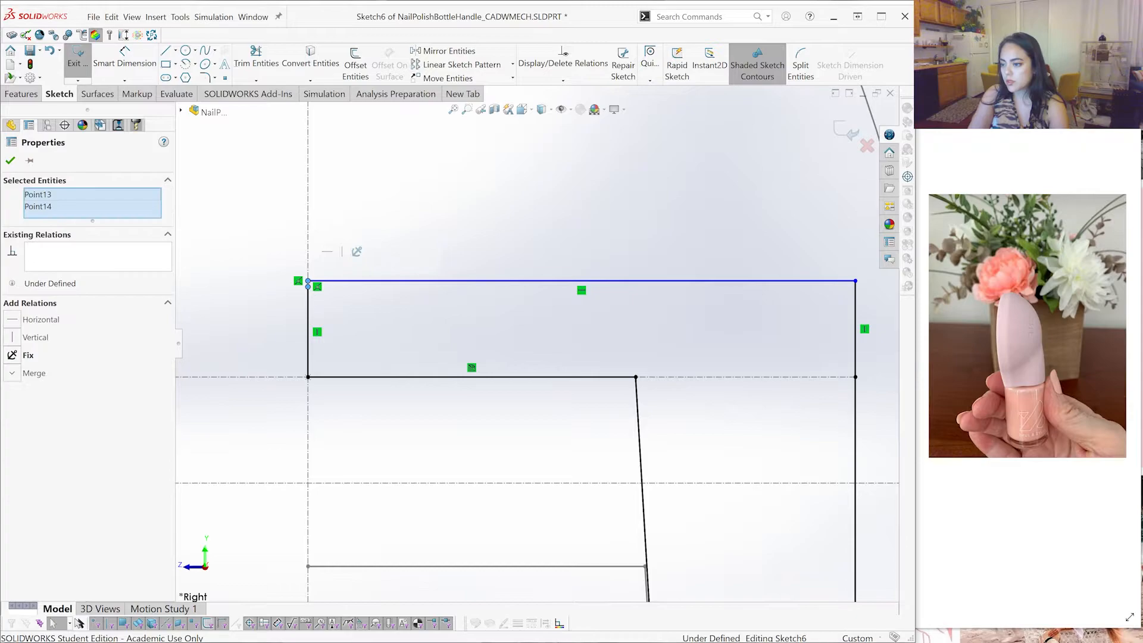
{"action": "left_click", "coordinate": [27, 372]}
{"action": "scroll", "coordinate": [537, 344], "scroll_direction": "up", "scroll_amount": 5}
{"action": "key", "text": "Escape"}
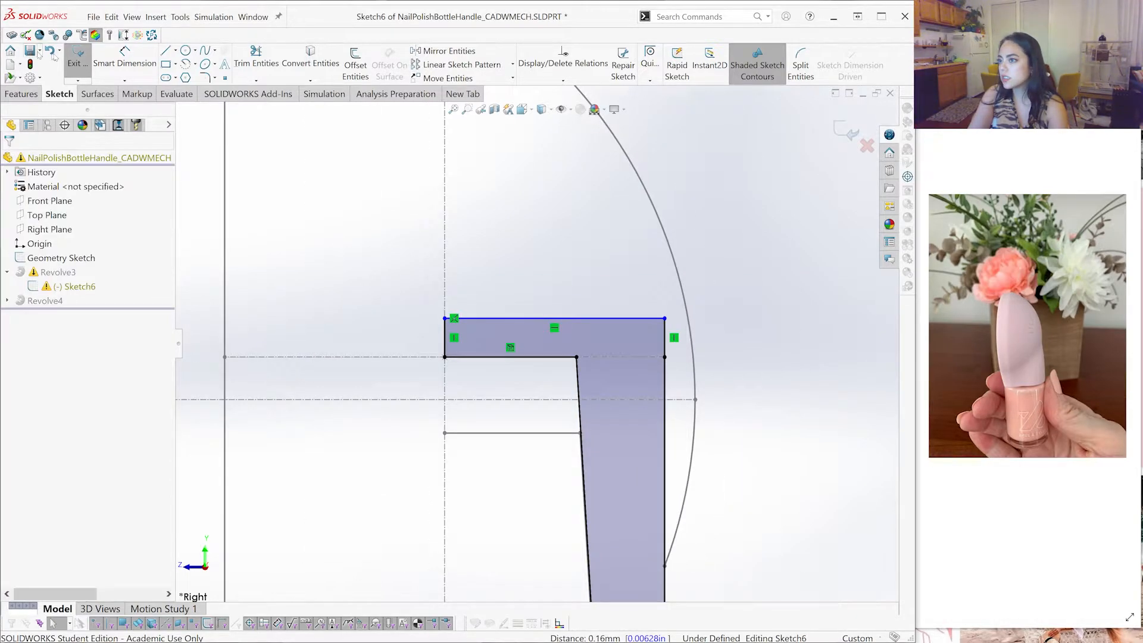
Dimension the top wall's thickness between the cavity top line and the new top line, set it to 1 mm, and exit the sketch
{"action": "left_click", "coordinate": [110, 65]}
{"action": "left_click", "coordinate": [496, 353]}
{"action": "left_click", "coordinate": [482, 320]}
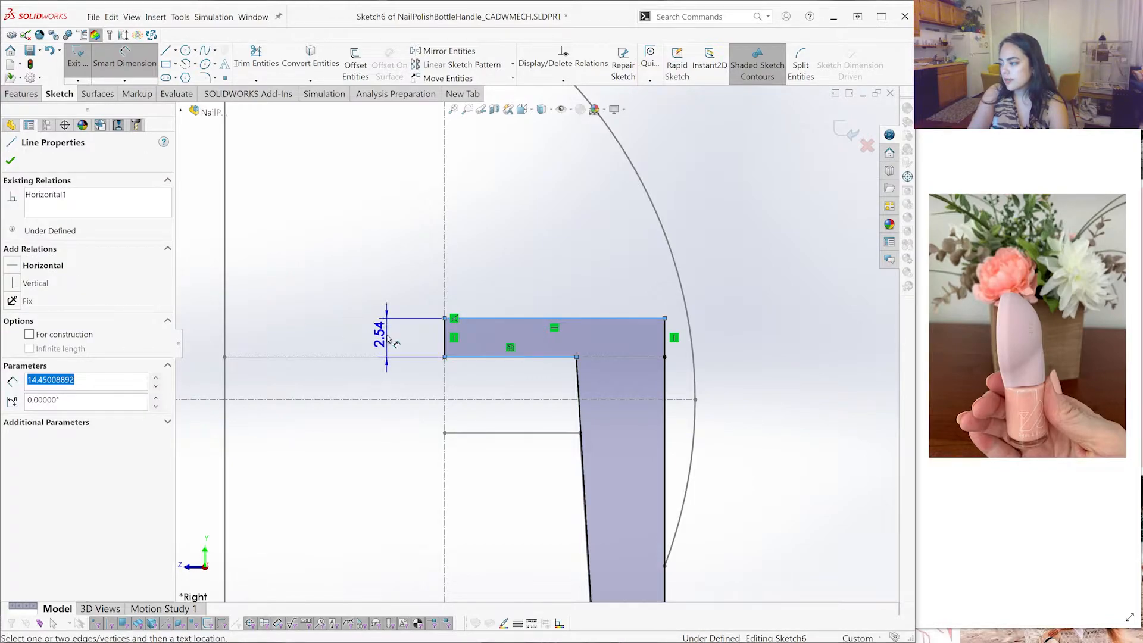
{"action": "left_click", "coordinate": [390, 341]}
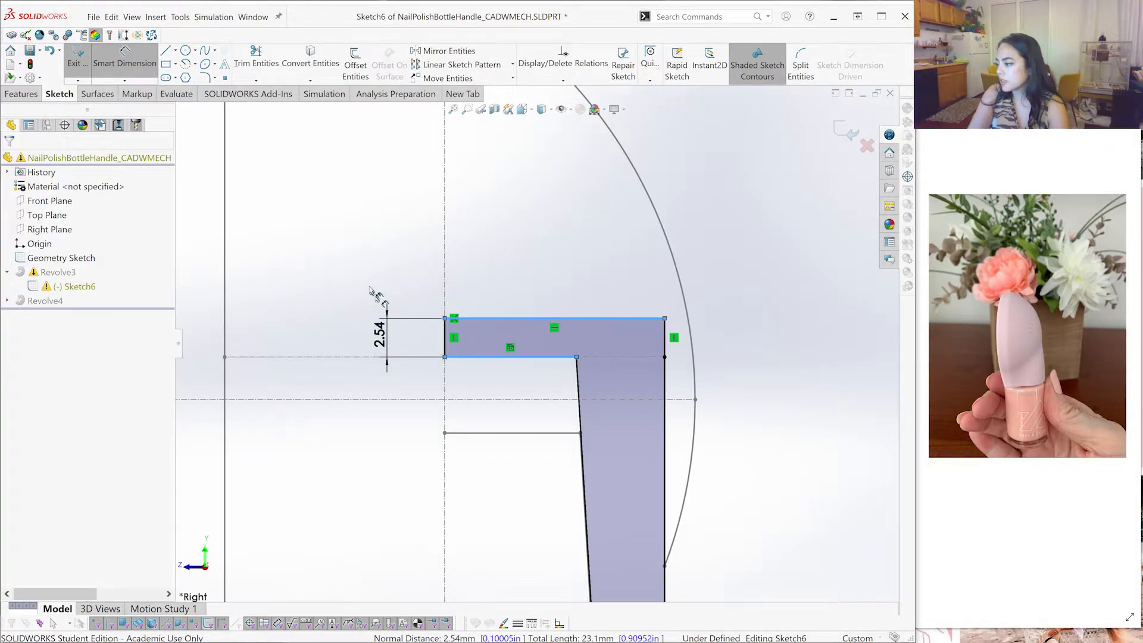
{"action": "key", "text": "Return"}
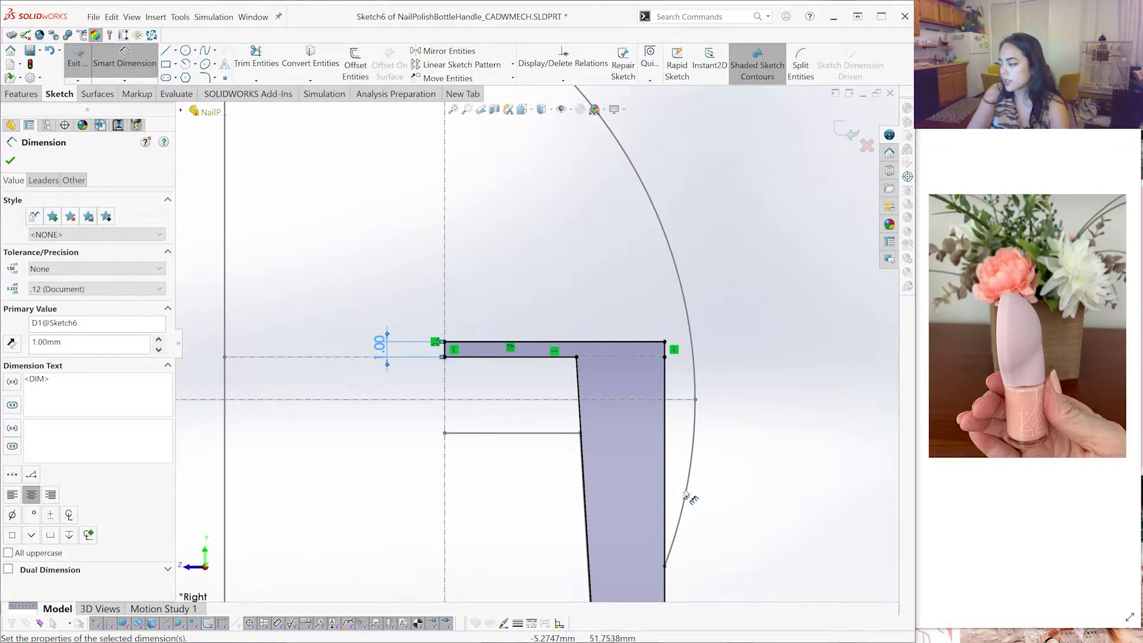
{"action": "key", "text": "Escape"}
{"action": "scroll", "coordinate": [537, 345], "scroll_direction": "up", "scroll_amount": 3}
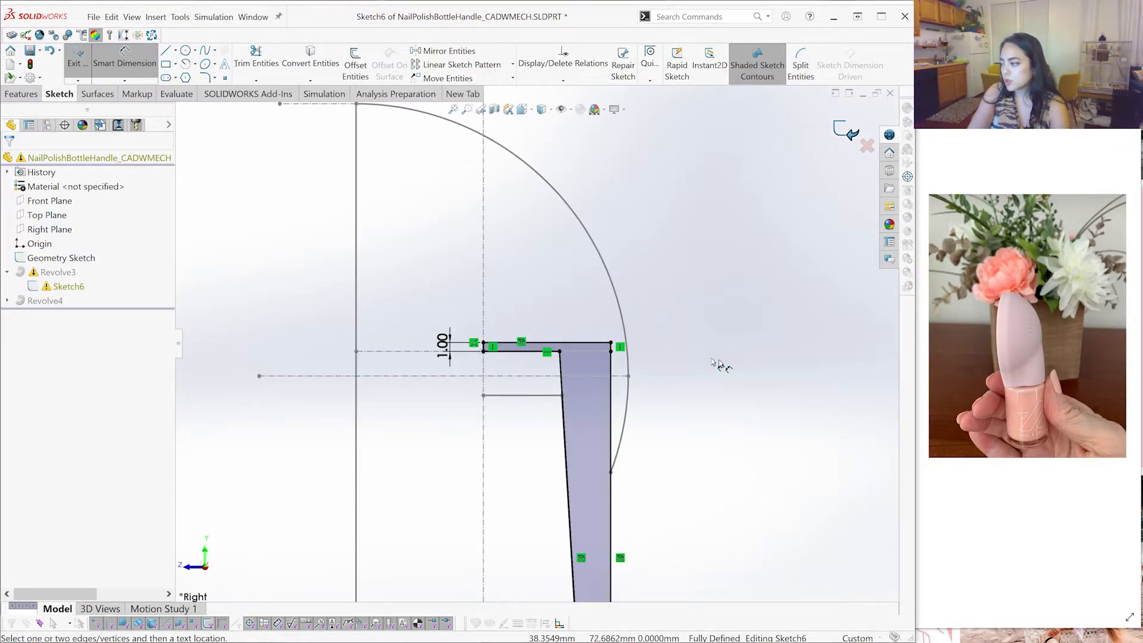
{"action": "left_click", "coordinate": [77, 57]}
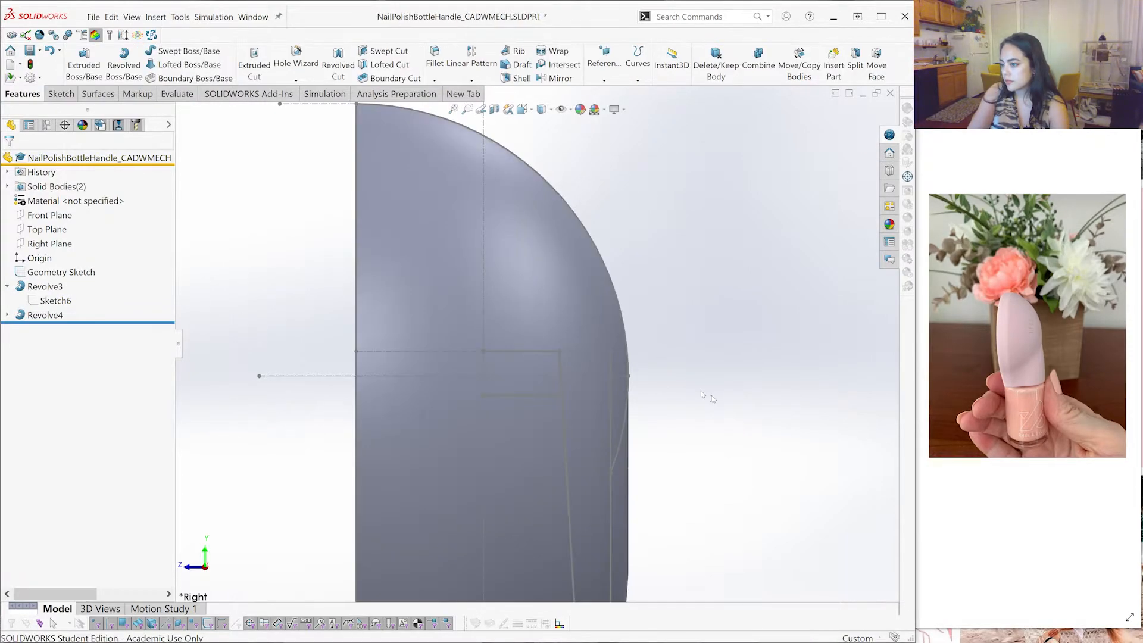
Open Revolve4's sketch for editing and convert the horizontal construction line through the arc's outermost point into a profile line
{"action": "scroll", "coordinate": [692, 417], "scroll_direction": "up", "scroll_amount": 3}
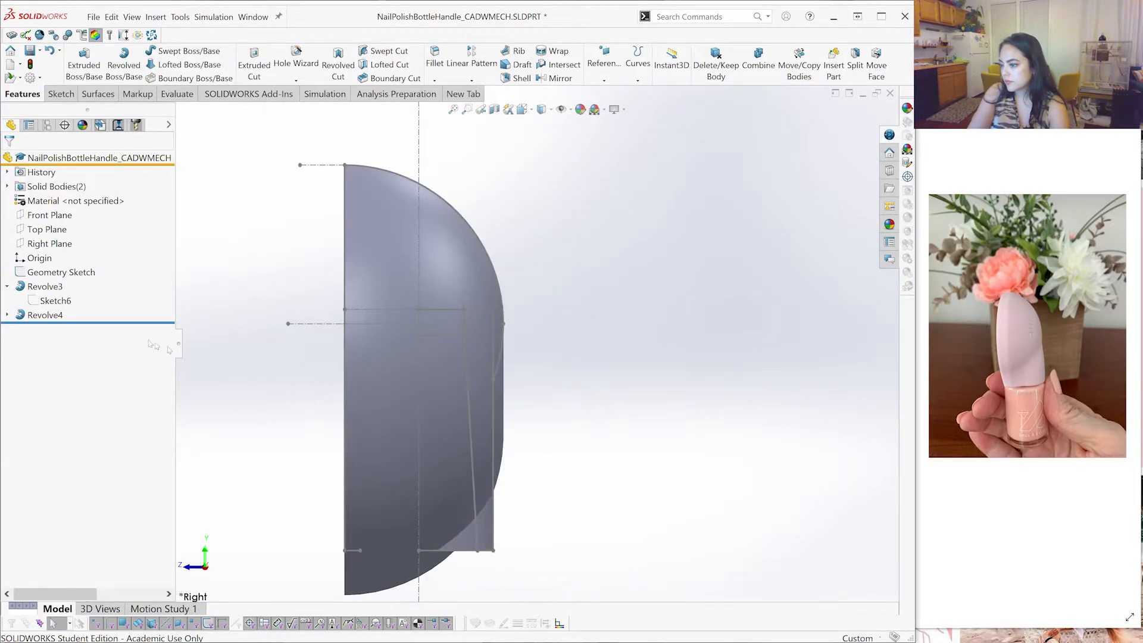
{"action": "left_click", "coordinate": [55, 317]}
{"action": "scroll", "coordinate": [605, 434], "scroll_direction": "up", "scroll_amount": 3}
{"action": "scroll", "coordinate": [571, 378], "scroll_direction": "down", "scroll_amount": 2}
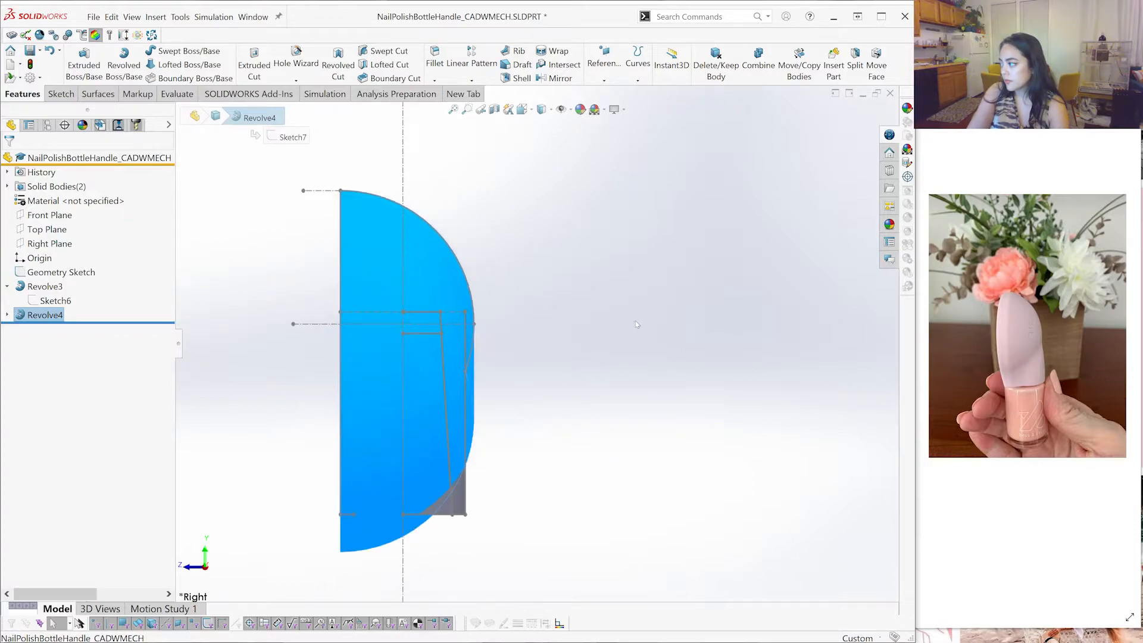
{"action": "middle_click_drag", "start_coordinate": [419, 415], "coordinate": [417, 372]}
{"action": "scroll", "coordinate": [416, 372], "scroll_direction": "up", "scroll_amount": 1}
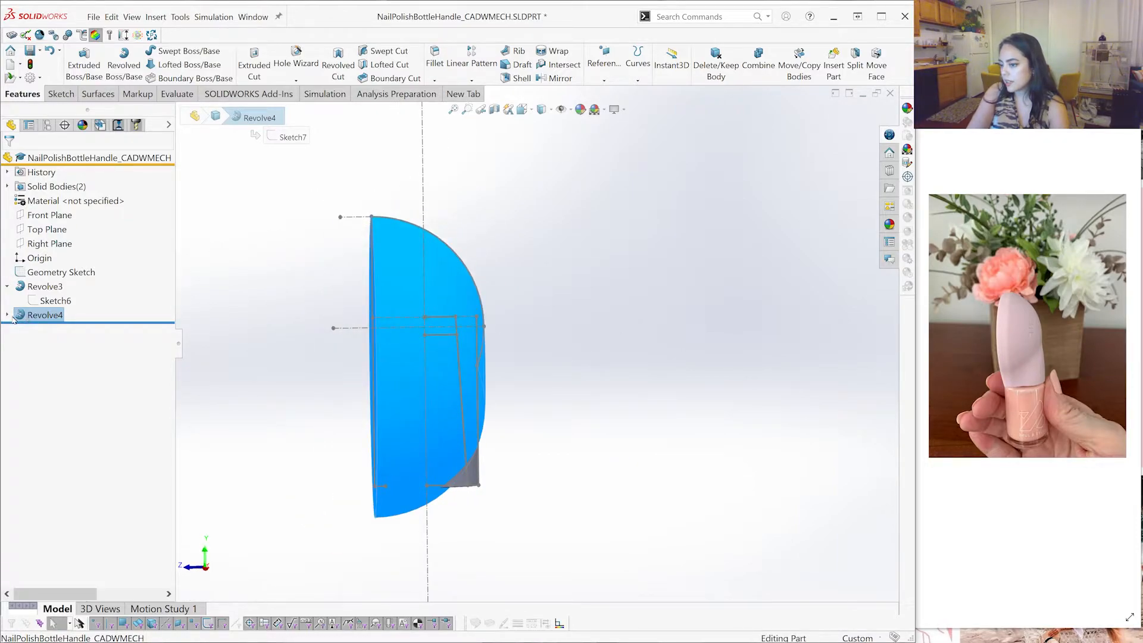
{"action": "left_click", "coordinate": [8, 315]}
{"action": "left_click", "coordinate": [52, 329]}
{"action": "left_click", "coordinate": [42, 301]}
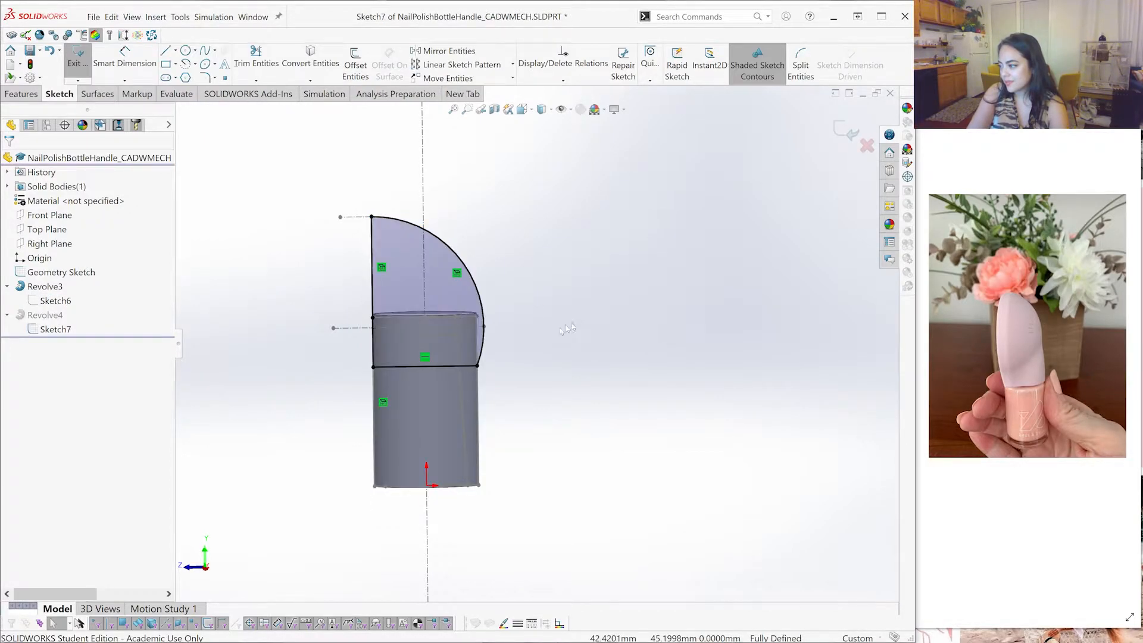
{"action": "scroll", "coordinate": [563, 328], "scroll_direction": "down", "scroll_amount": 1}
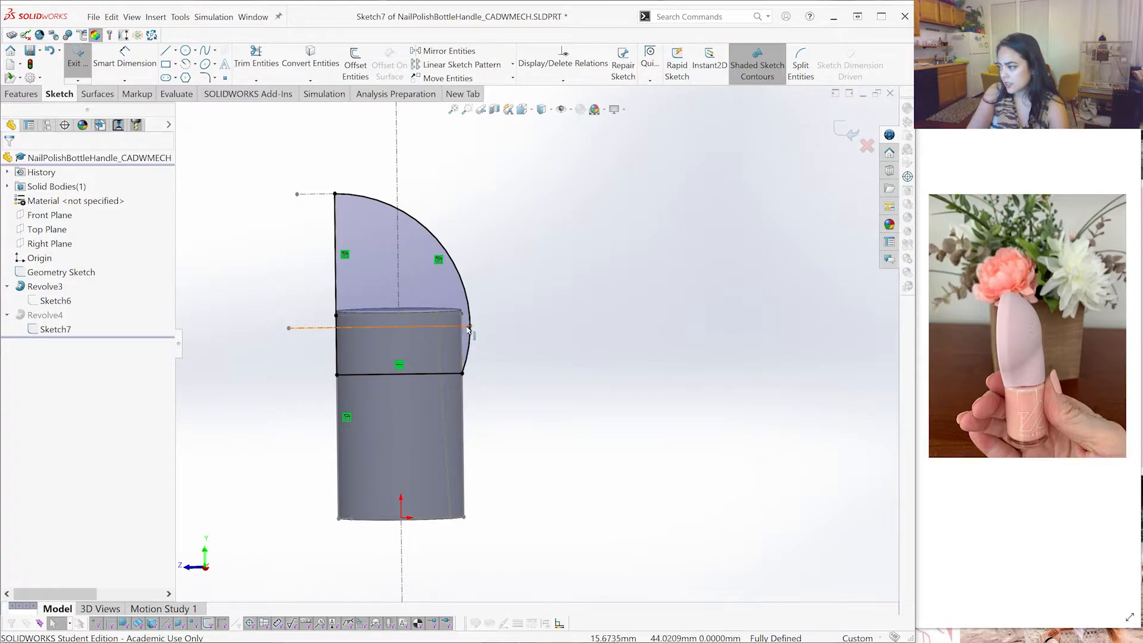
{"action": "left_click", "coordinate": [470, 326]}
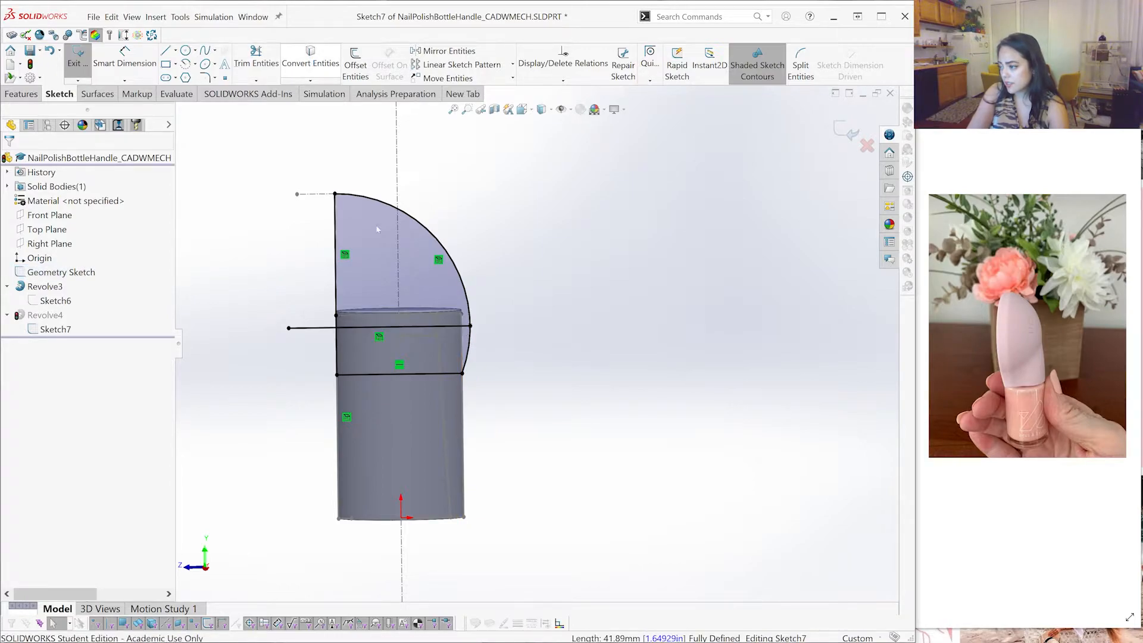
Trim the profile below the converted horizontal line and that line's overhang beyond the vertical edge, and exit the sketch
{"action": "left_click", "coordinate": [256, 57]}
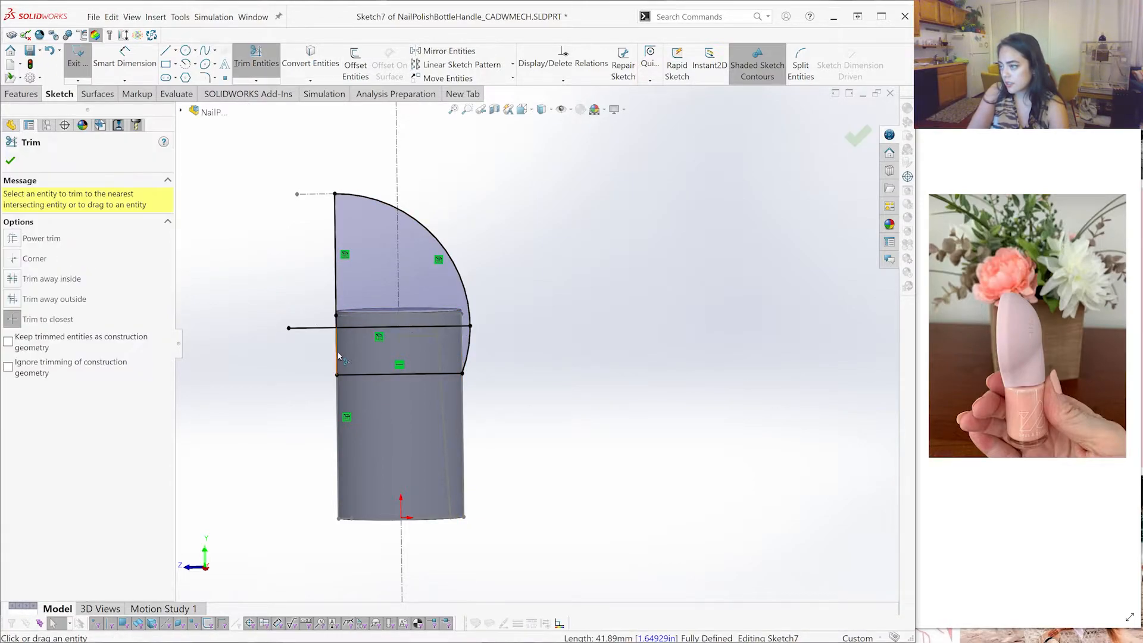
{"action": "left_click", "coordinate": [337, 356]}
{"action": "left_click", "coordinate": [358, 373]}
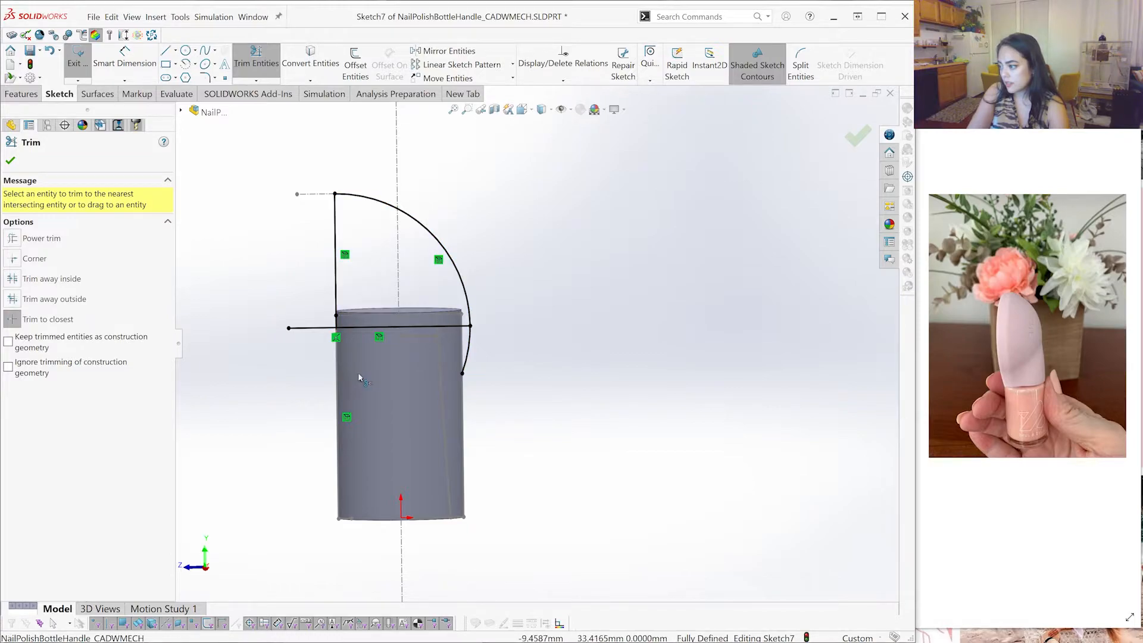
{"action": "left_click", "coordinate": [466, 364]}
{"action": "key", "text": "Escape"}
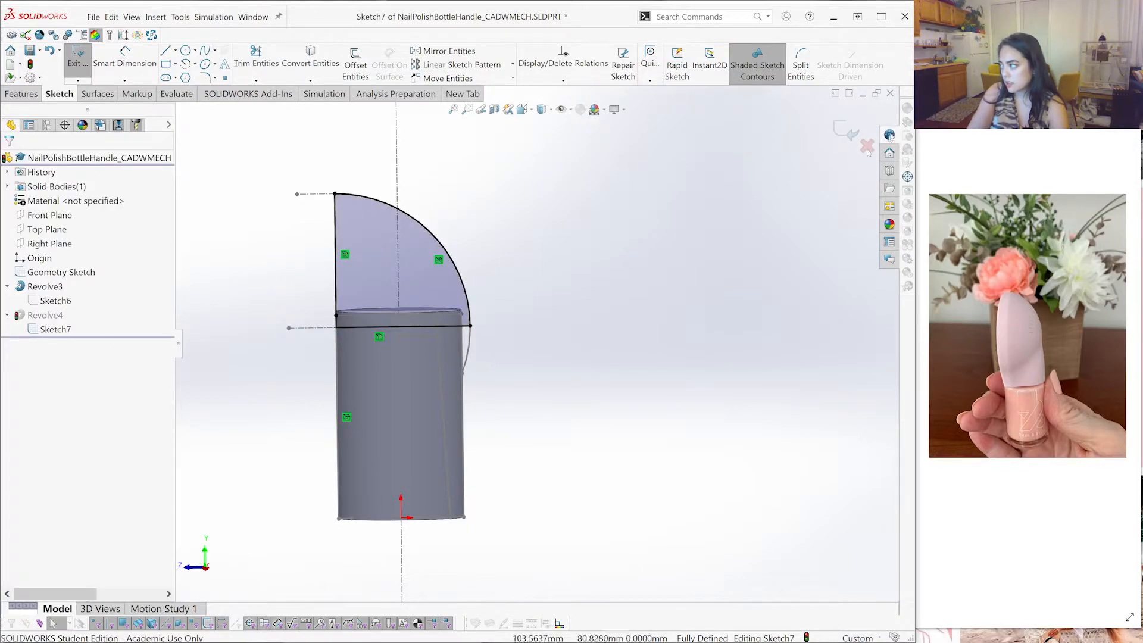
{"action": "left_click", "coordinate": [846, 131]}
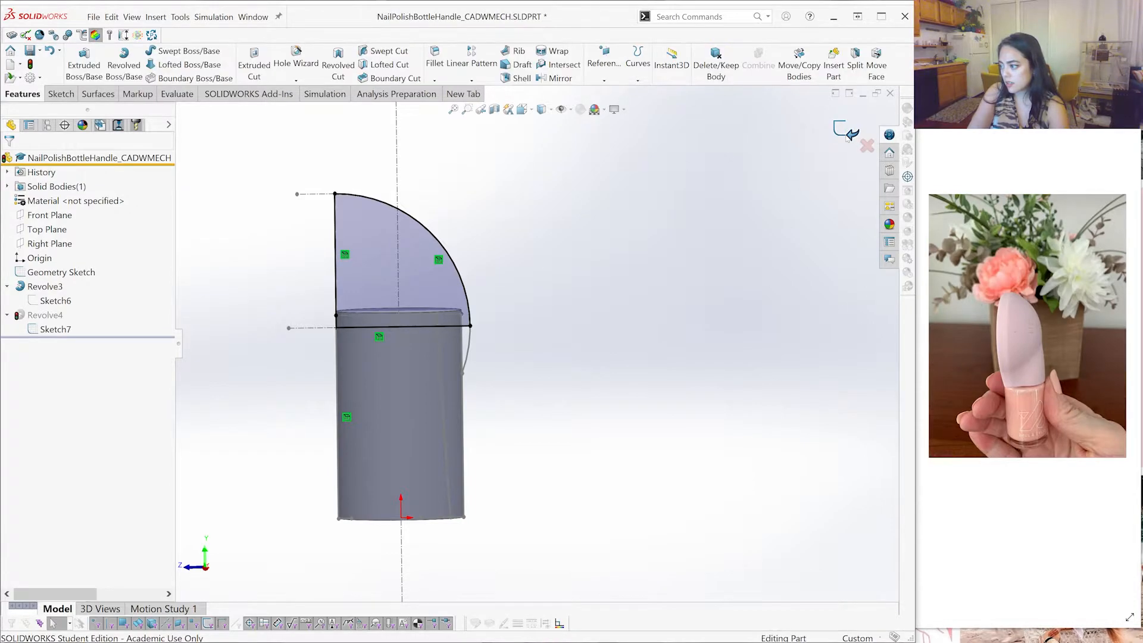
Edit Revolve4 to use the profile's converted horizontal line as its axis of revolution, and inspect the rebuilt body from several angles
{"action": "left_click", "coordinate": [60, 315]}
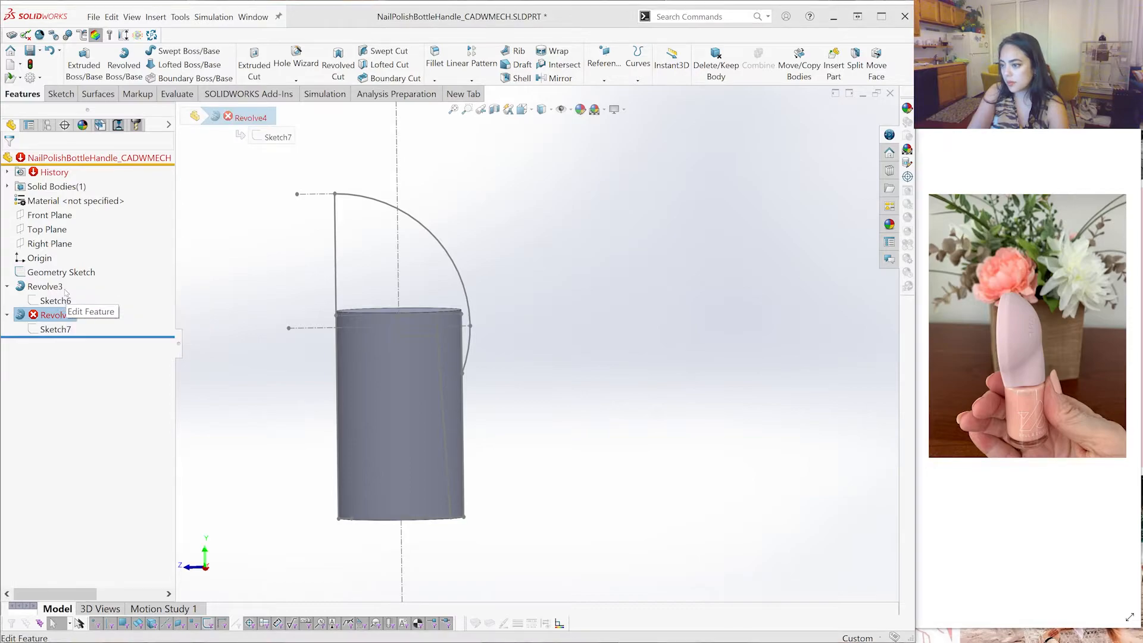
{"action": "key", "text": "Escape"}
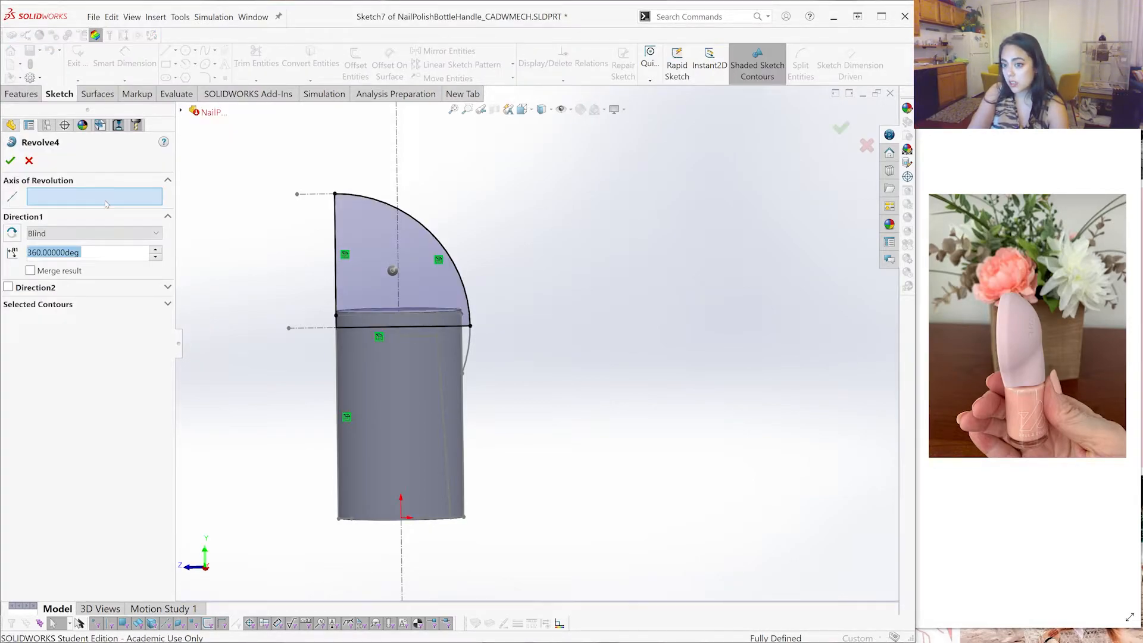
{"action": "left_click", "coordinate": [337, 299]}
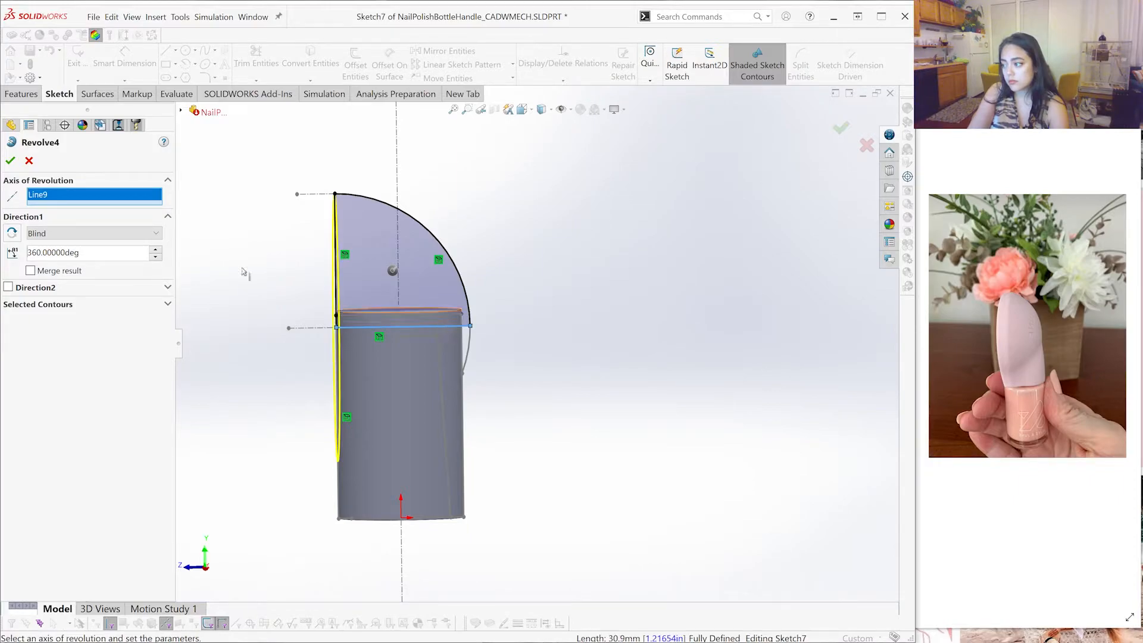
{"action": "left_click", "coordinate": [11, 160]}
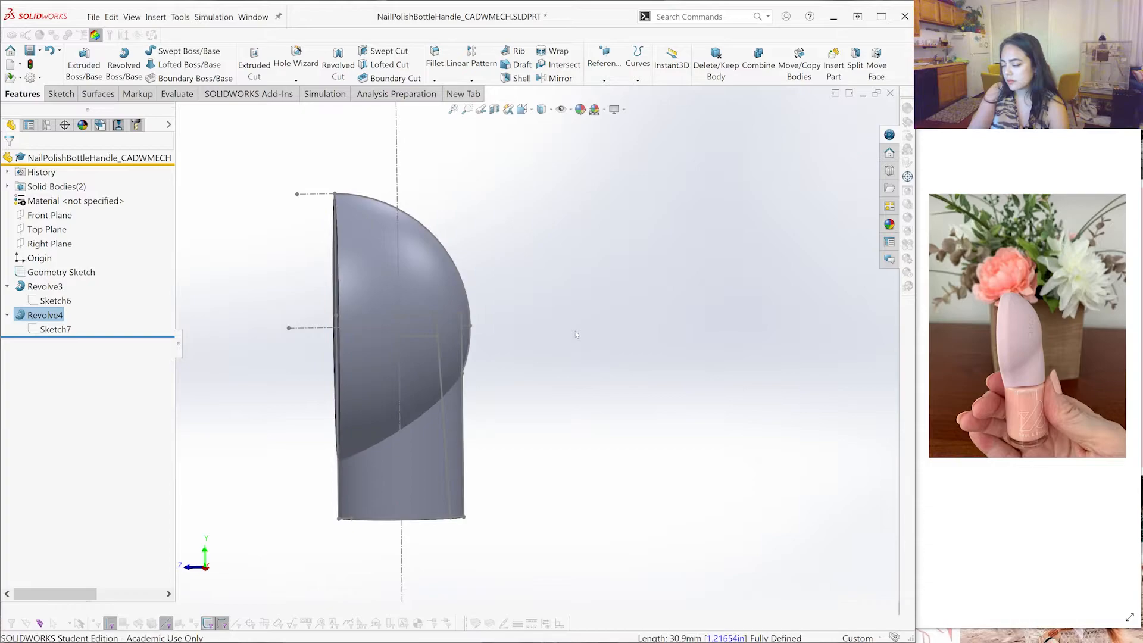
{"action": "scroll", "coordinate": [507, 348], "scroll_direction": "up", "scroll_amount": 2}
{"action": "middle_click_drag", "start_coordinate": [419, 390], "coordinate": [503, 335]}
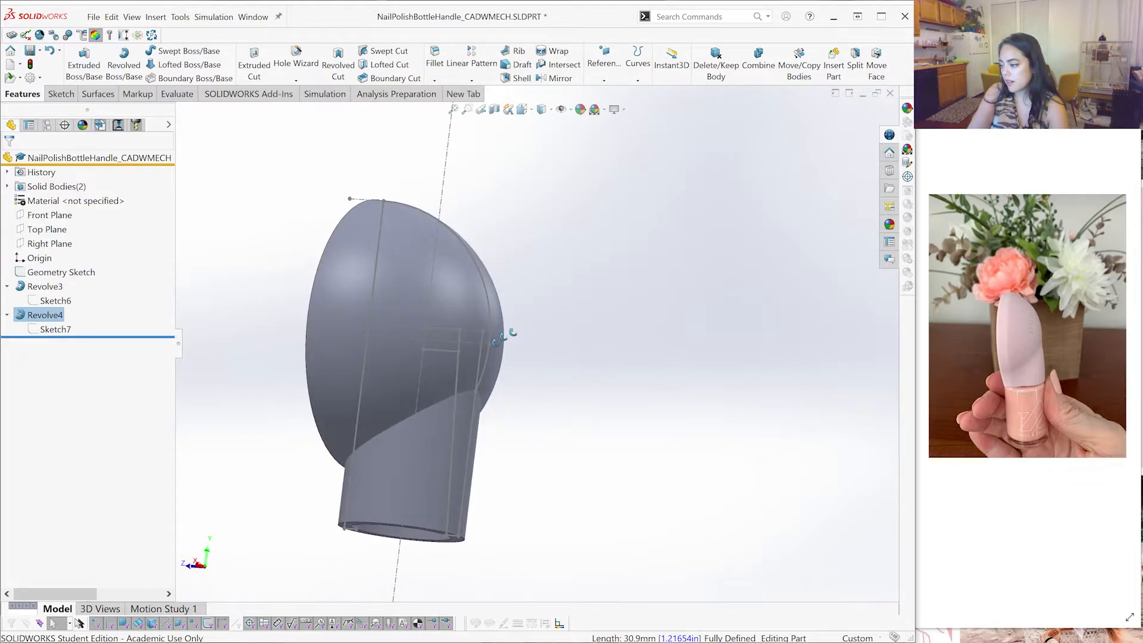
{"action": "key", "text": "ctrl+1"}
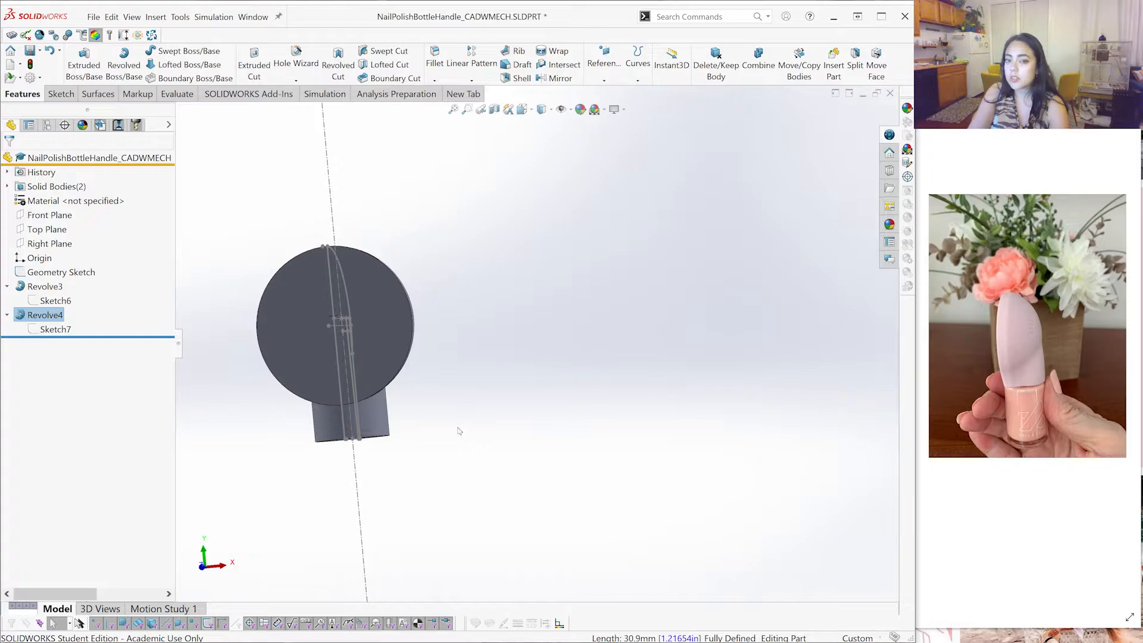
{"action": "middle_click_drag", "start_coordinate": [453, 426], "coordinate": [690, 453]}
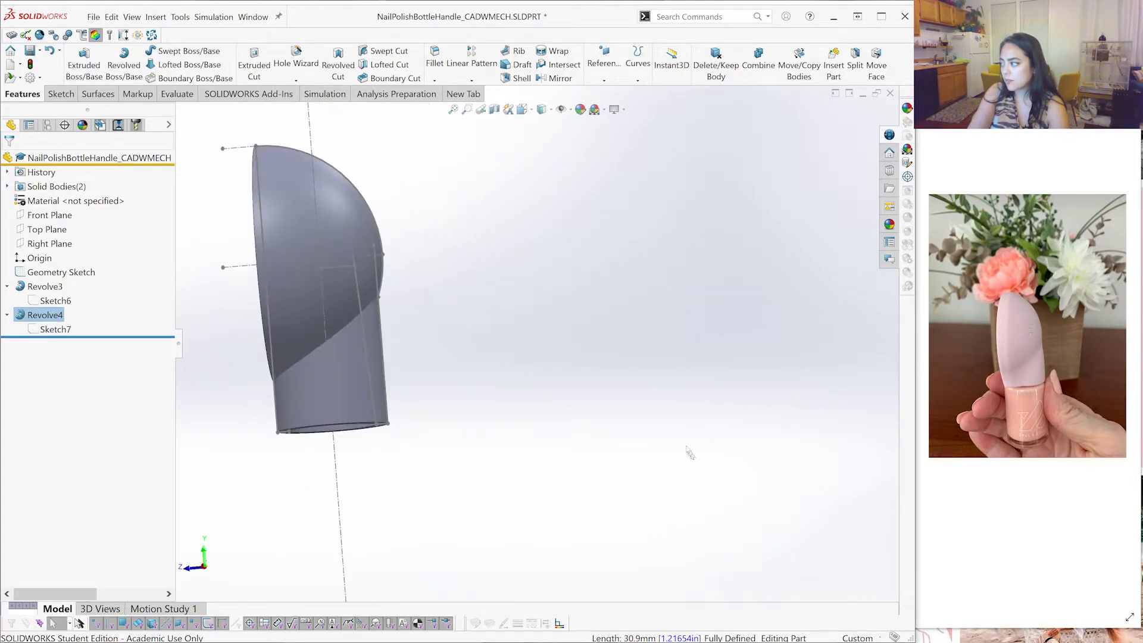
Examine the cylindrical and curved revolved bodies from the side and the open end, checking how they overlap
{"action": "scroll", "coordinate": [507, 243], "scroll_direction": "up", "scroll_amount": 2}
{"action": "scroll", "coordinate": [496, 408], "scroll_direction": "down", "scroll_amount": 4}
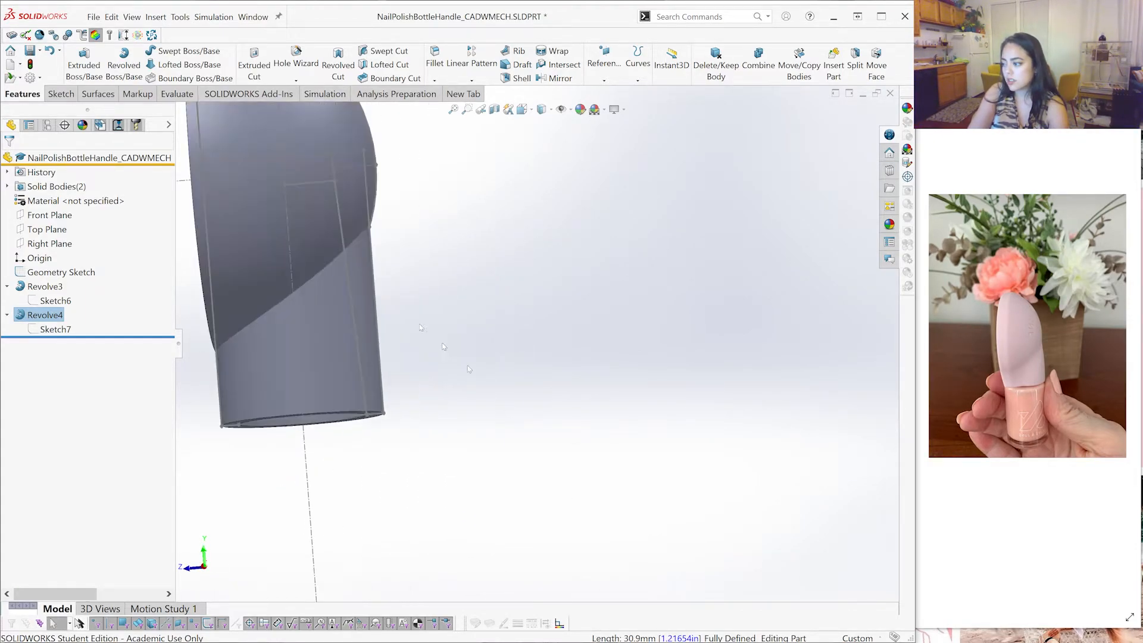
{"action": "left_click", "coordinate": [327, 384]}
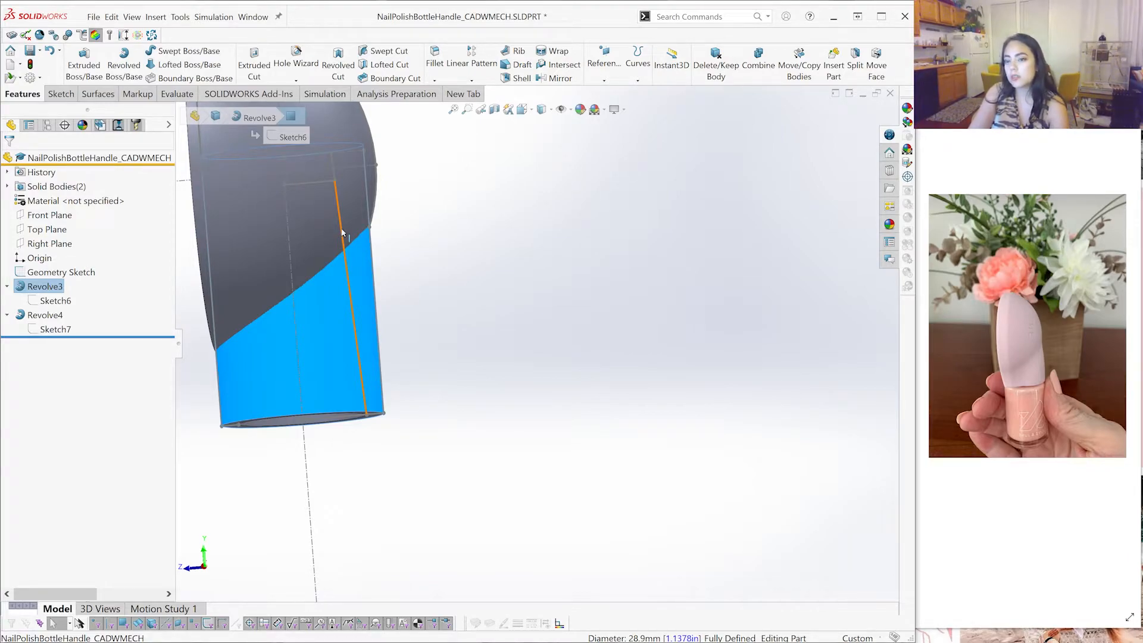
{"action": "scroll", "coordinate": [343, 233], "scroll_direction": "up", "scroll_amount": 3}
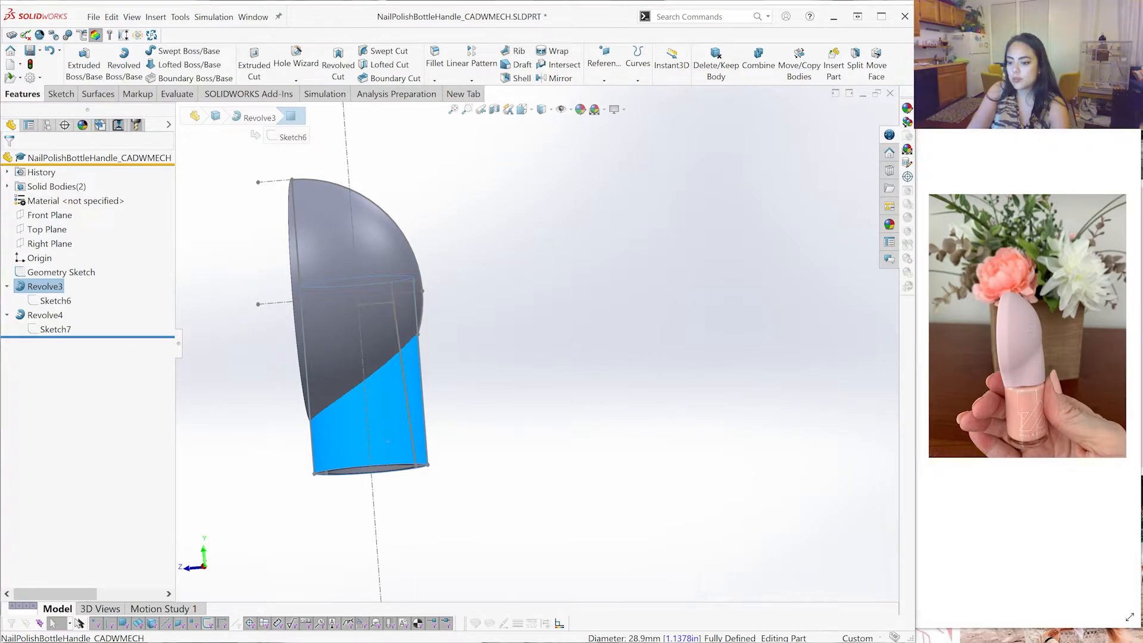
{"action": "left_click", "coordinate": [198, 422]}
{"action": "scroll", "coordinate": [198, 422], "scroll_direction": "up", "scroll_amount": 1}
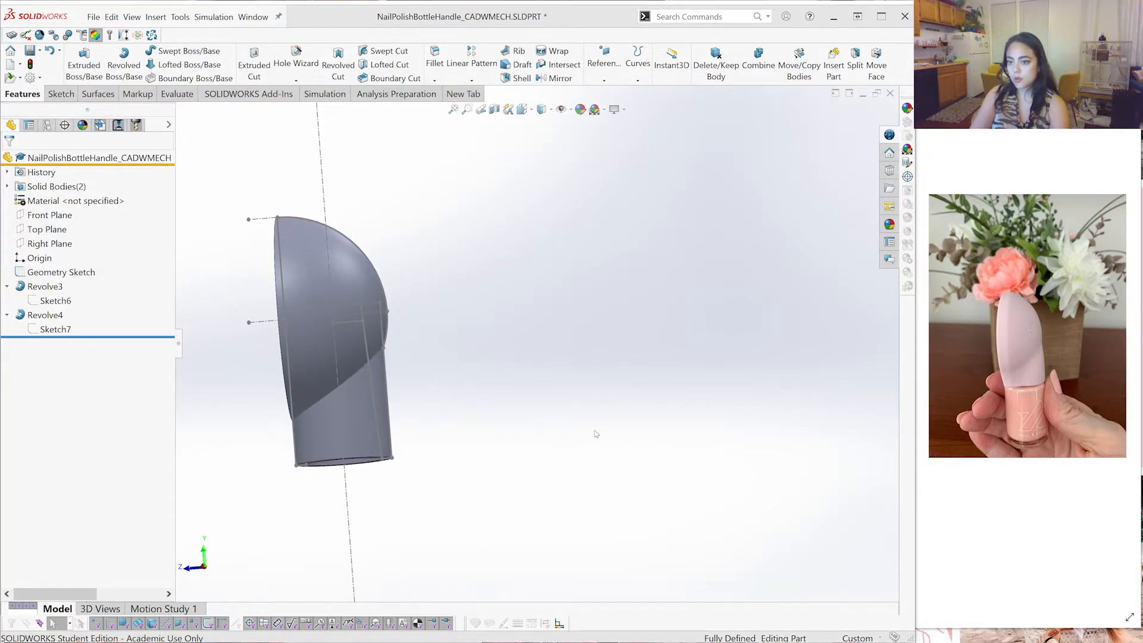
{"action": "middle_click_drag", "start_coordinate": [352, 441], "coordinate": [375, 419]}
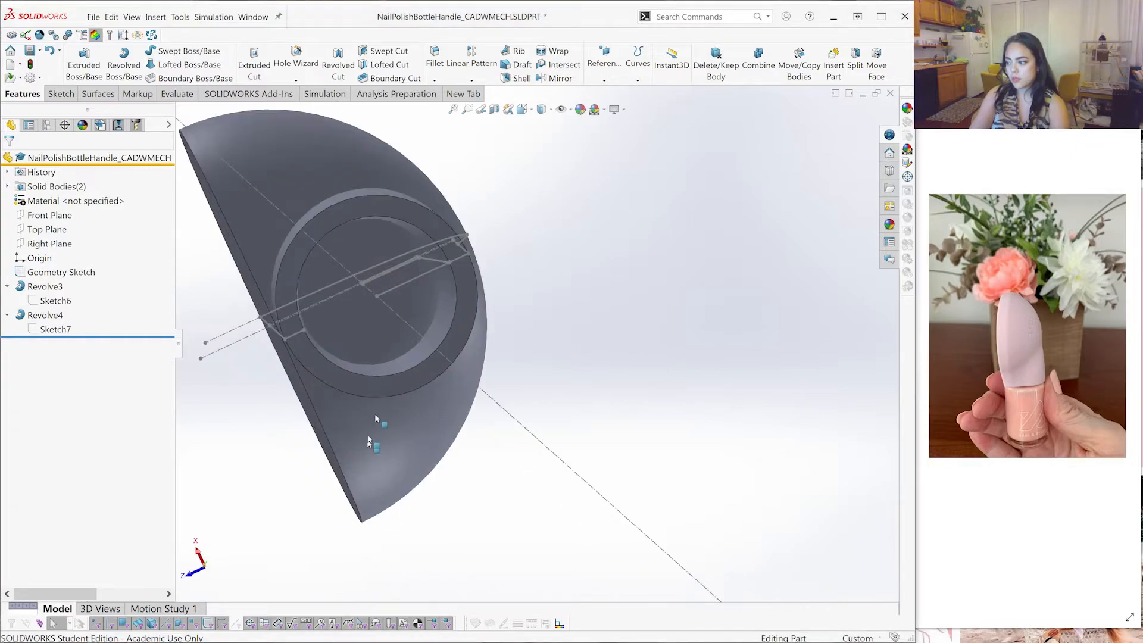
{"action": "left_click", "coordinate": [377, 348]}
{"action": "middle_click_drag", "start_coordinate": [377, 348], "coordinate": [408, 408]}
{"action": "scroll", "coordinate": [527, 412], "scroll_direction": "up", "scroll_amount": 7}
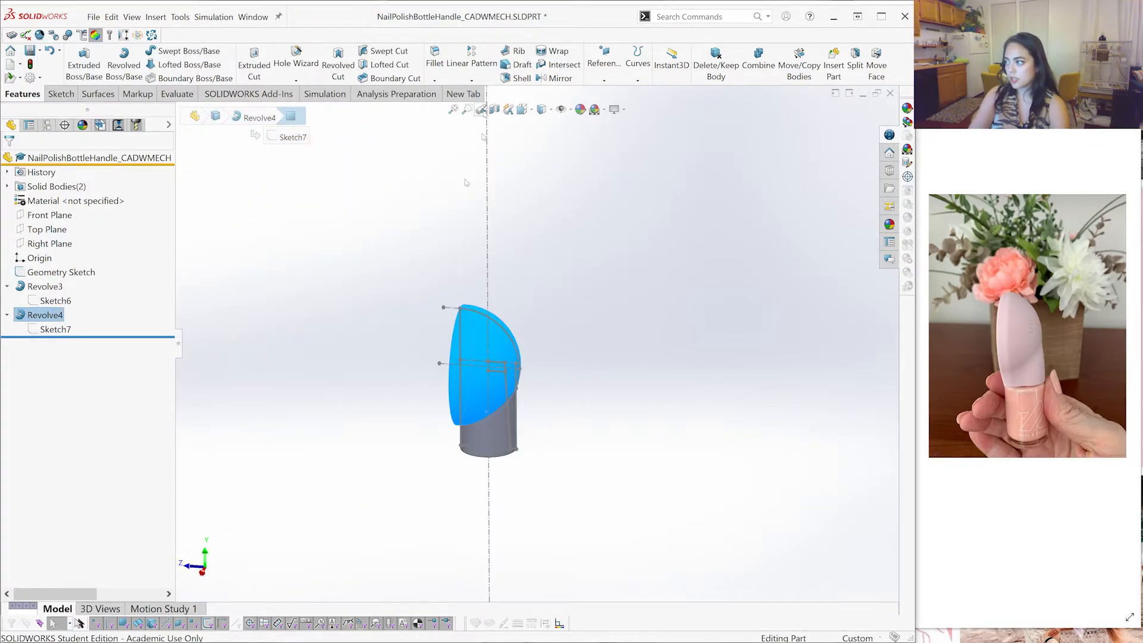
Section the model along the Right Plane, examine the overlap between the two bodies inside, and turn the section view off
{"action": "left_click", "coordinate": [495, 110]}
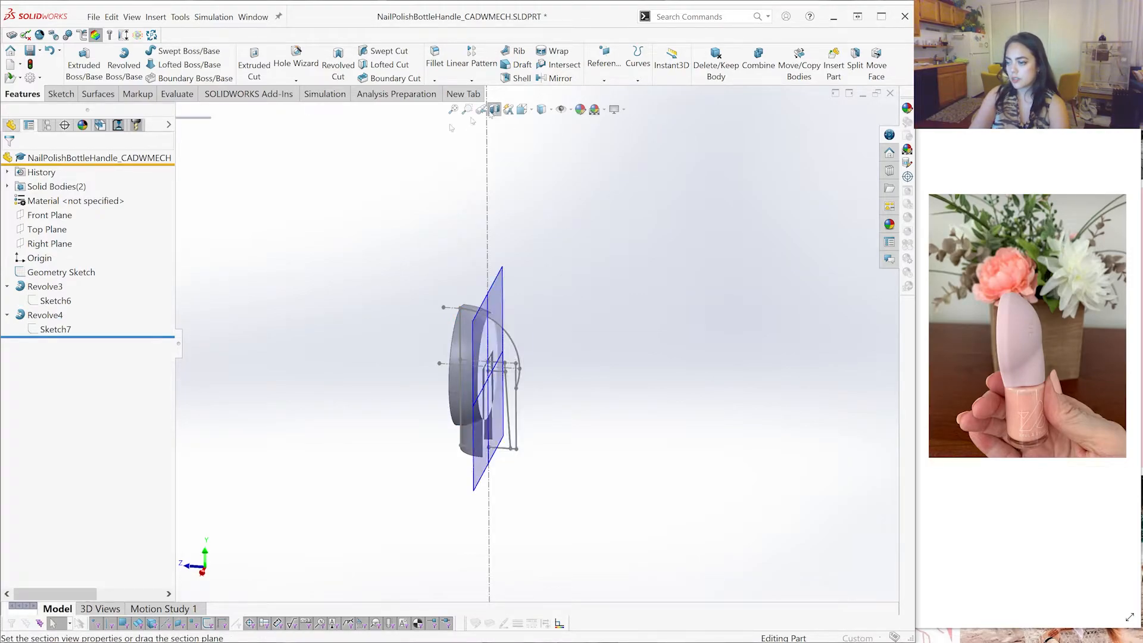
{"action": "left_click", "coordinate": [53, 384]}
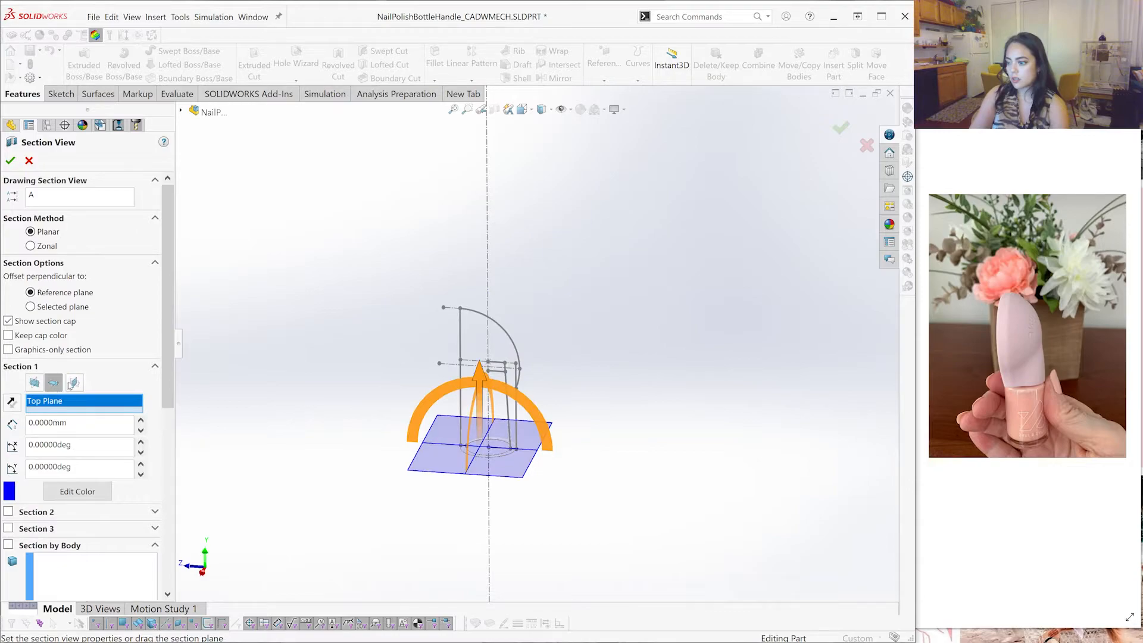
{"action": "left_click", "coordinate": [75, 382]}
{"action": "scroll", "coordinate": [572, 417], "scroll_direction": "down", "scroll_amount": 3}
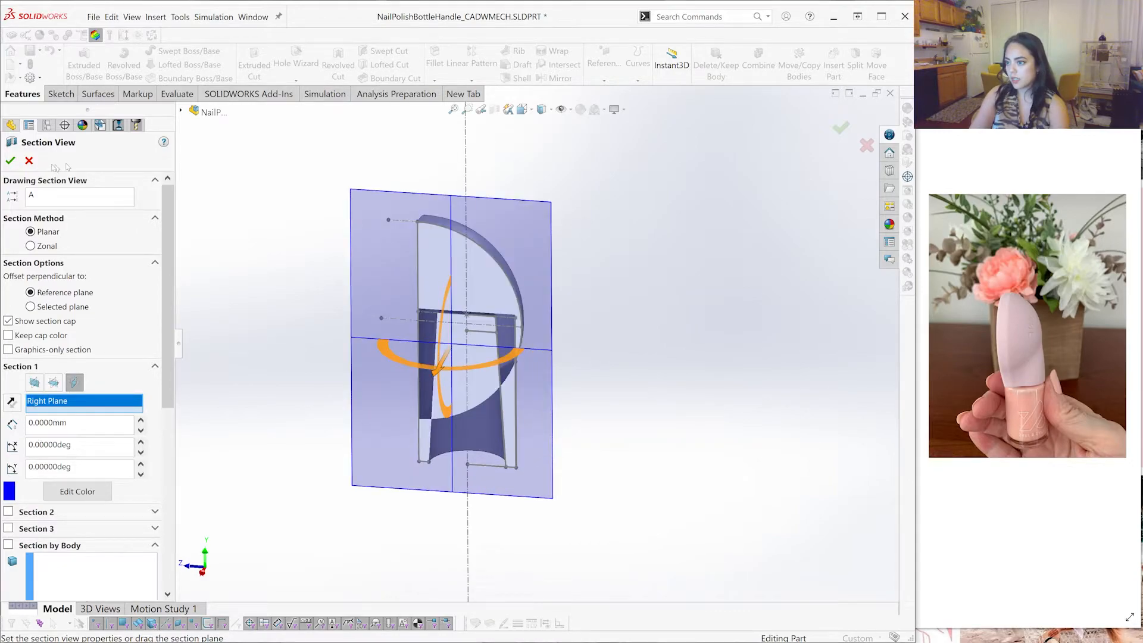
{"action": "key", "text": "Escape"}
{"action": "scroll", "coordinate": [478, 294], "scroll_direction": "down", "scroll_amount": 3}
{"action": "middle_click_drag", "start_coordinate": [477, 295], "coordinate": [394, 360]}
{"action": "middle_click_drag", "start_coordinate": [398, 207], "coordinate": [641, 364]}
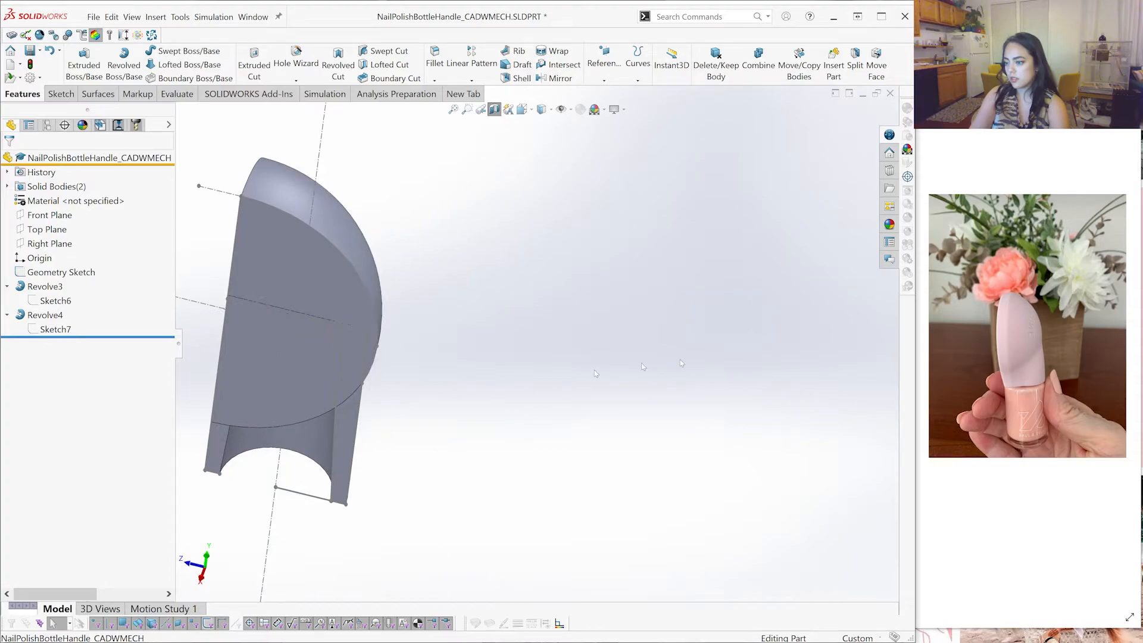
{"action": "scroll", "coordinate": [554, 357], "scroll_direction": "up", "scroll_amount": 3}
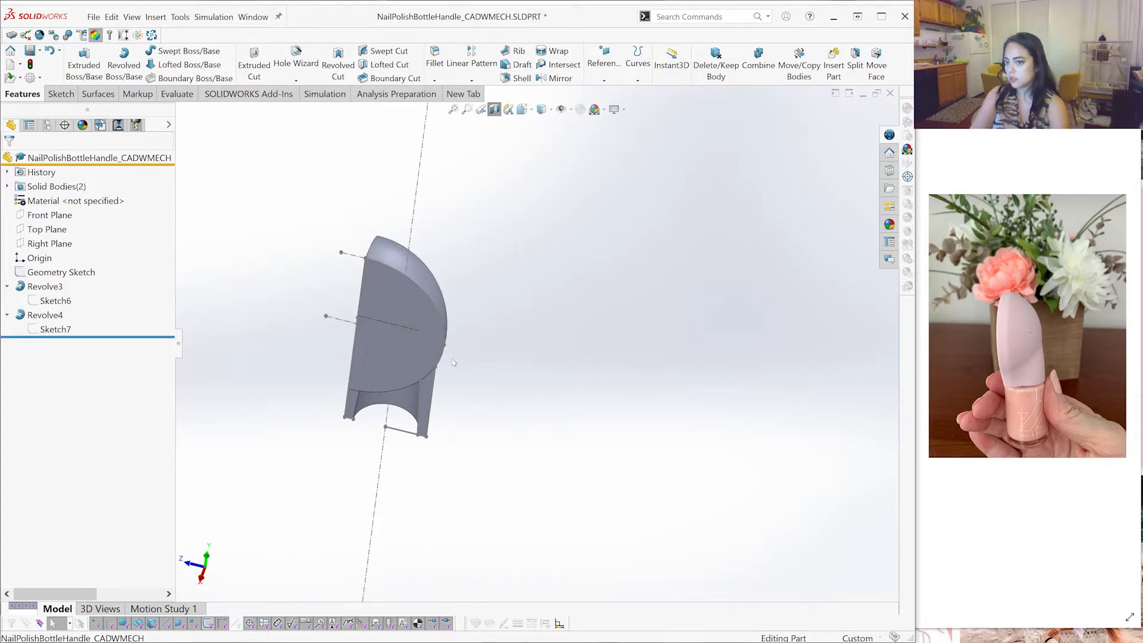
{"action": "left_click", "coordinate": [495, 109]}
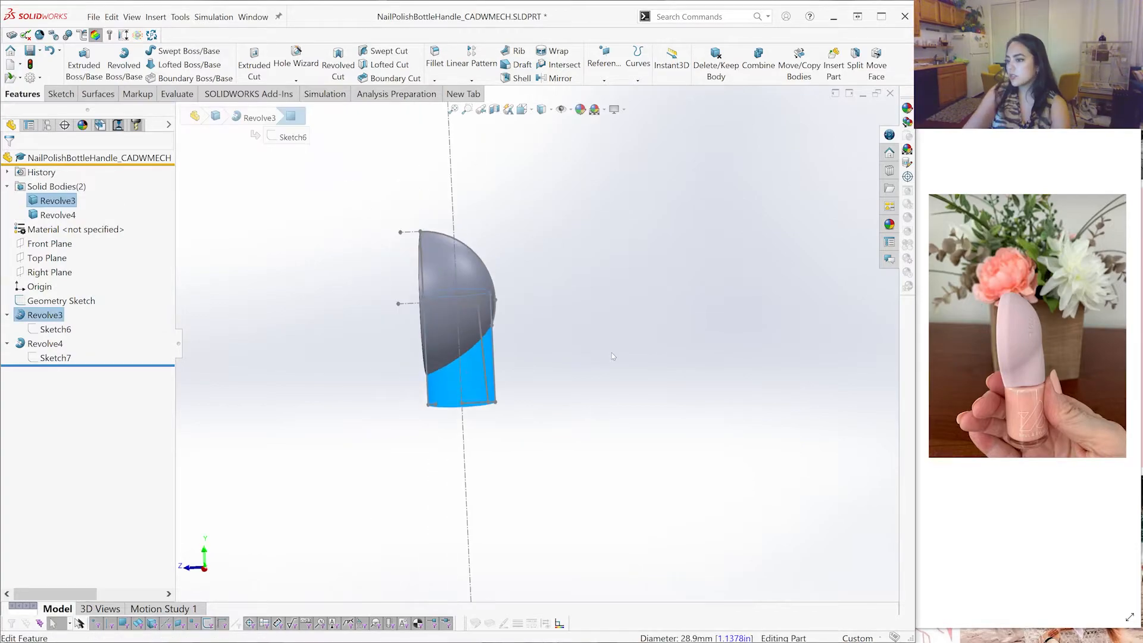
Copy the Revolve3 body in place with Move/Copy Bodies, using Translate/Rotate with the Copy option and zero offsets
{"action": "scroll", "coordinate": [612, 352], "scroll_direction": "down", "scroll_amount": 1}
{"action": "left_click", "coordinate": [581, 302]}
{"action": "scroll", "coordinate": [585, 293], "scroll_direction": "down", "scroll_amount": 1}
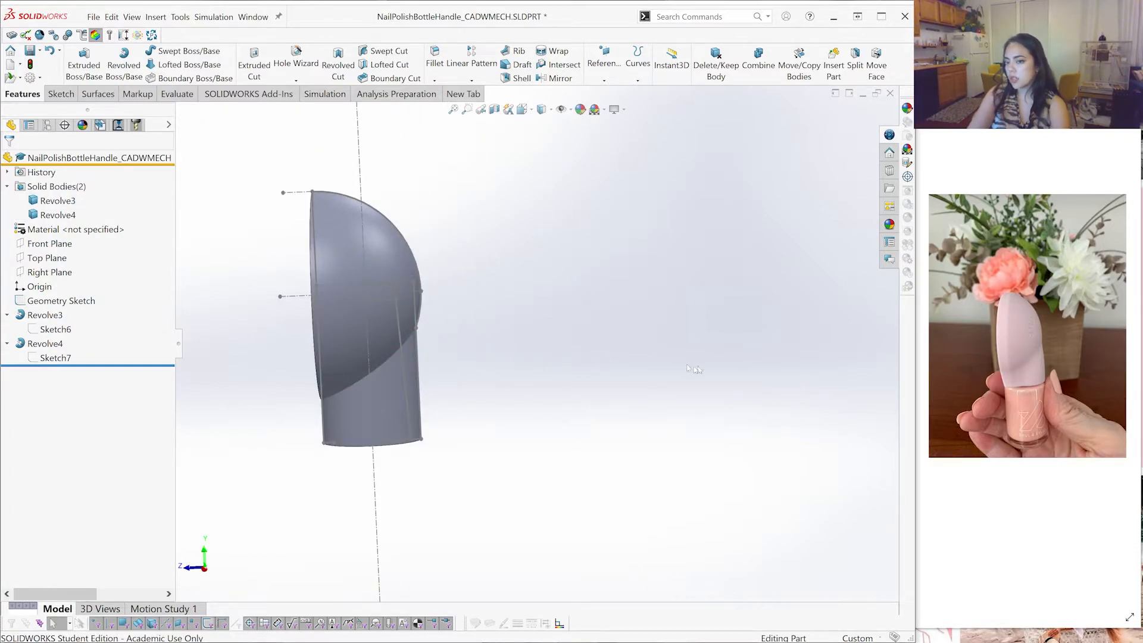
{"action": "left_click", "coordinate": [52, 202]}
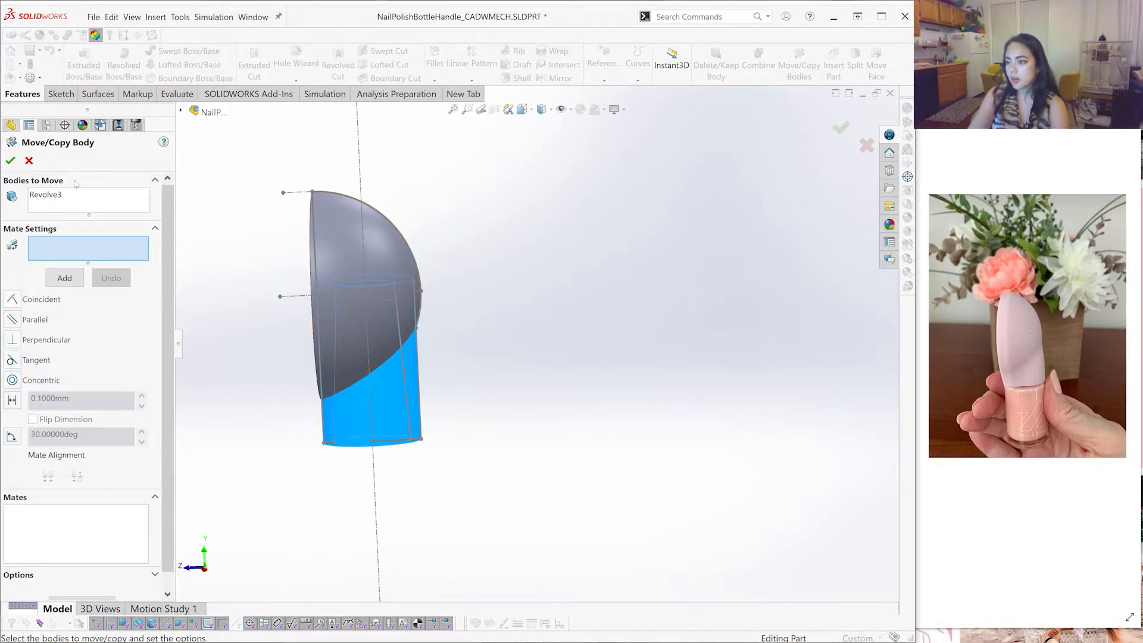
{"action": "scroll", "coordinate": [131, 457], "scroll_direction": "down", "scroll_amount": 1}
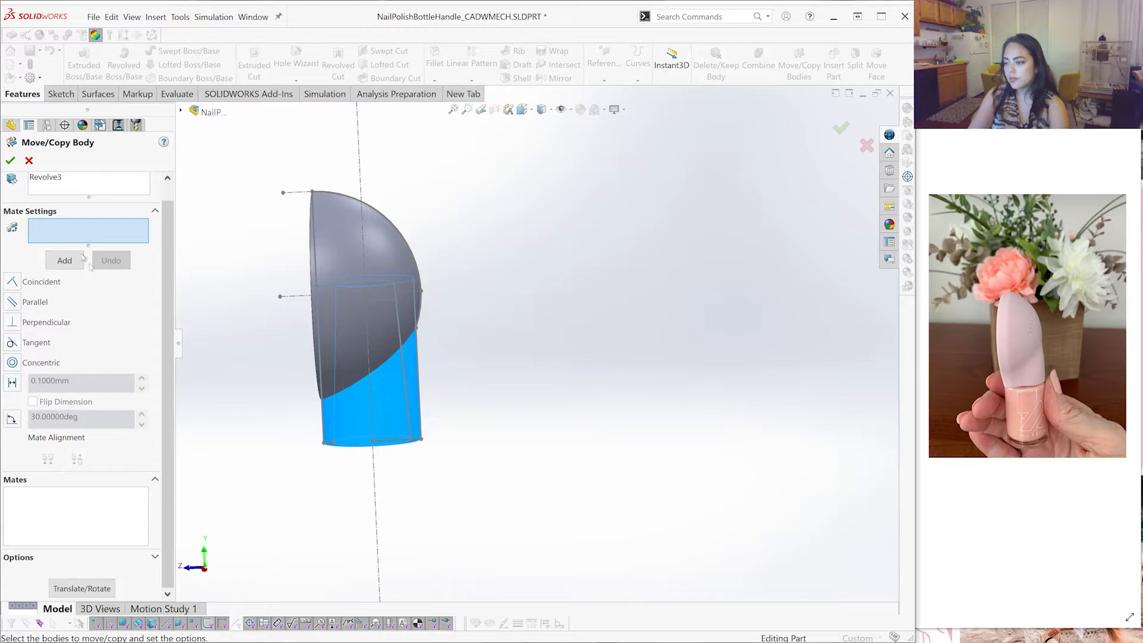
{"action": "scroll", "coordinate": [83, 258], "scroll_direction": "up", "scroll_amount": 1}
{"action": "left_click", "coordinate": [68, 194]}
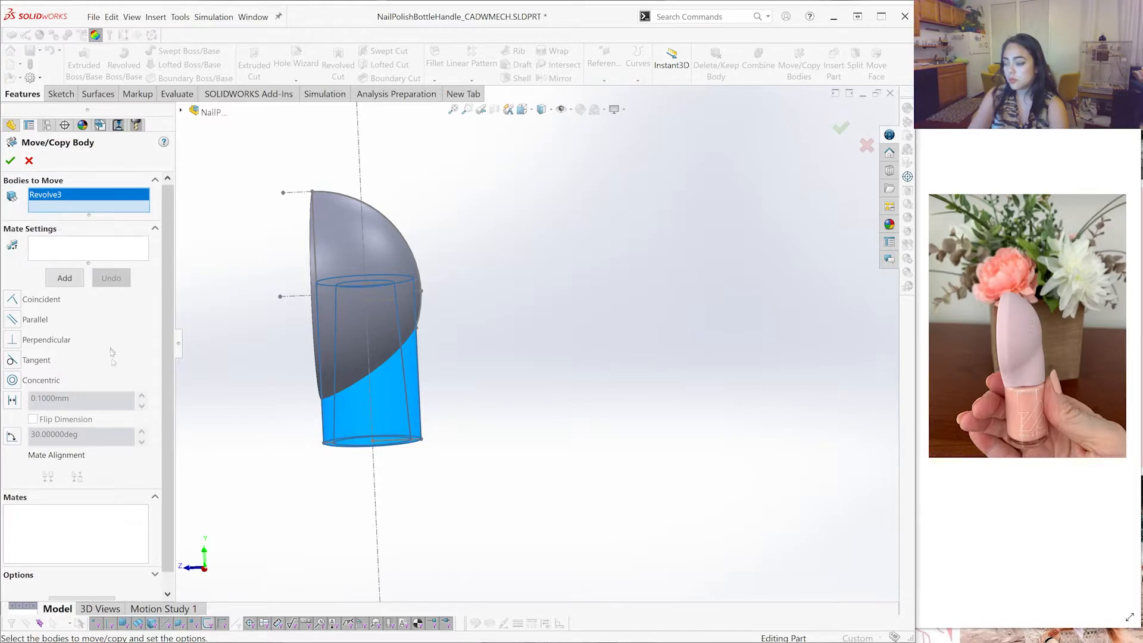
{"action": "scroll", "coordinate": [119, 417], "scroll_direction": "down", "scroll_amount": 1}
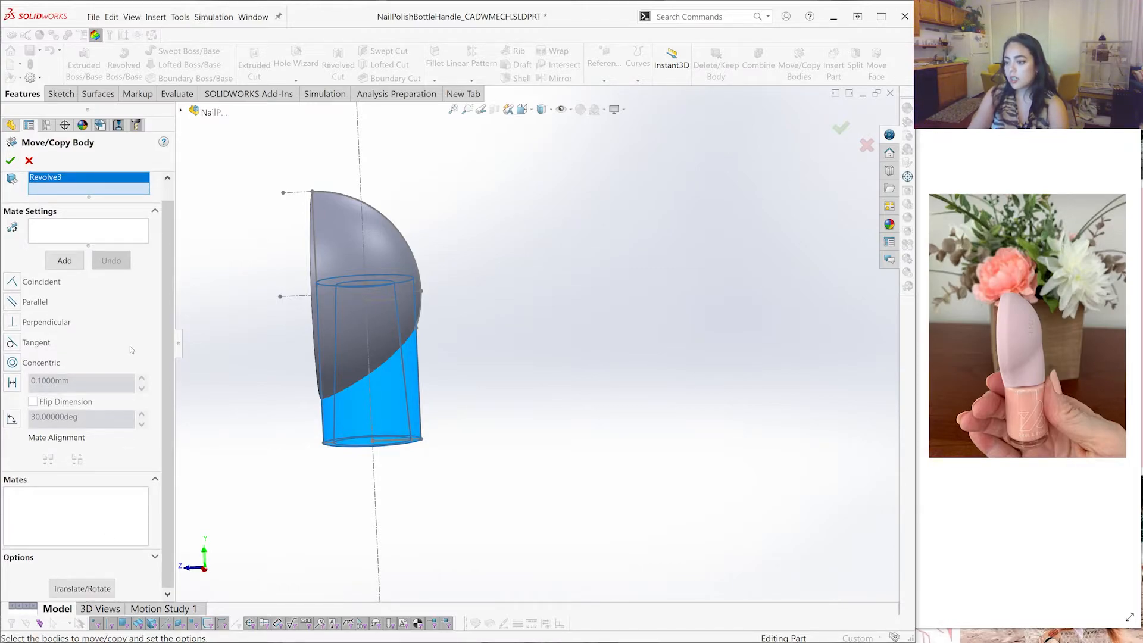
{"action": "scroll", "coordinate": [81, 271], "scroll_direction": "up", "scroll_amount": 1}
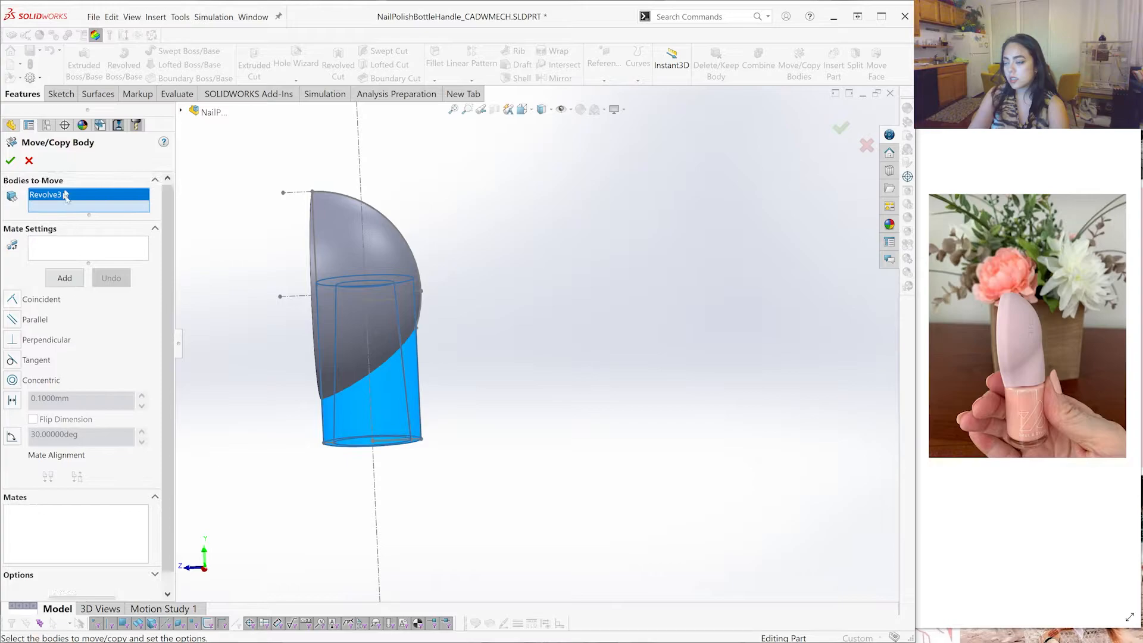
{"action": "scroll", "coordinate": [83, 401], "scroll_direction": "down", "scroll_amount": 1}
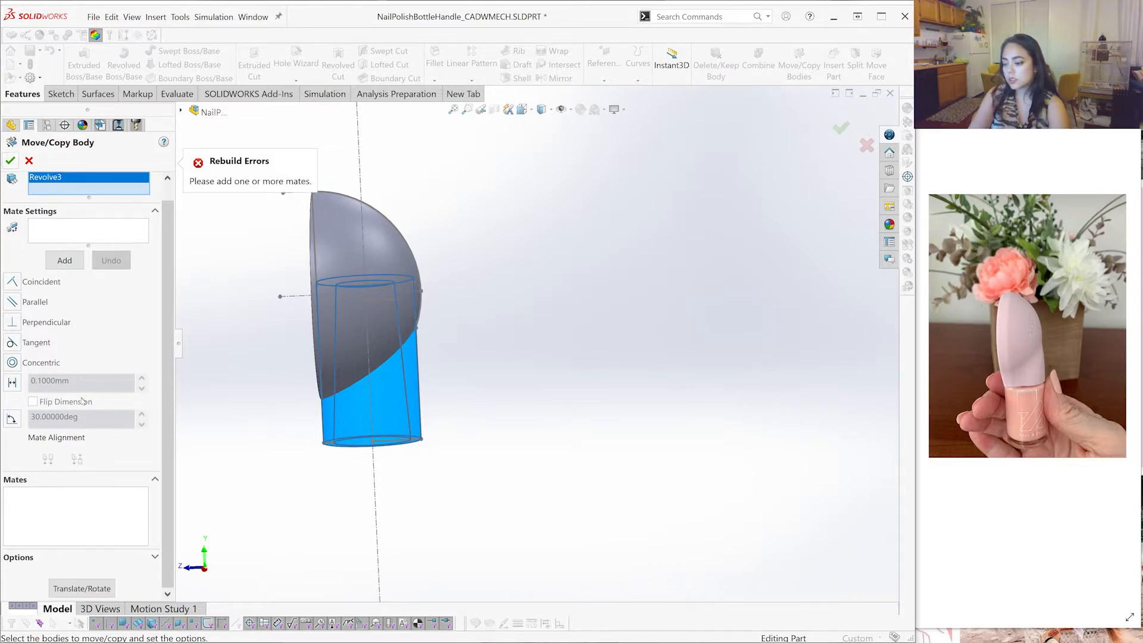
{"action": "left_click", "coordinate": [91, 593]}
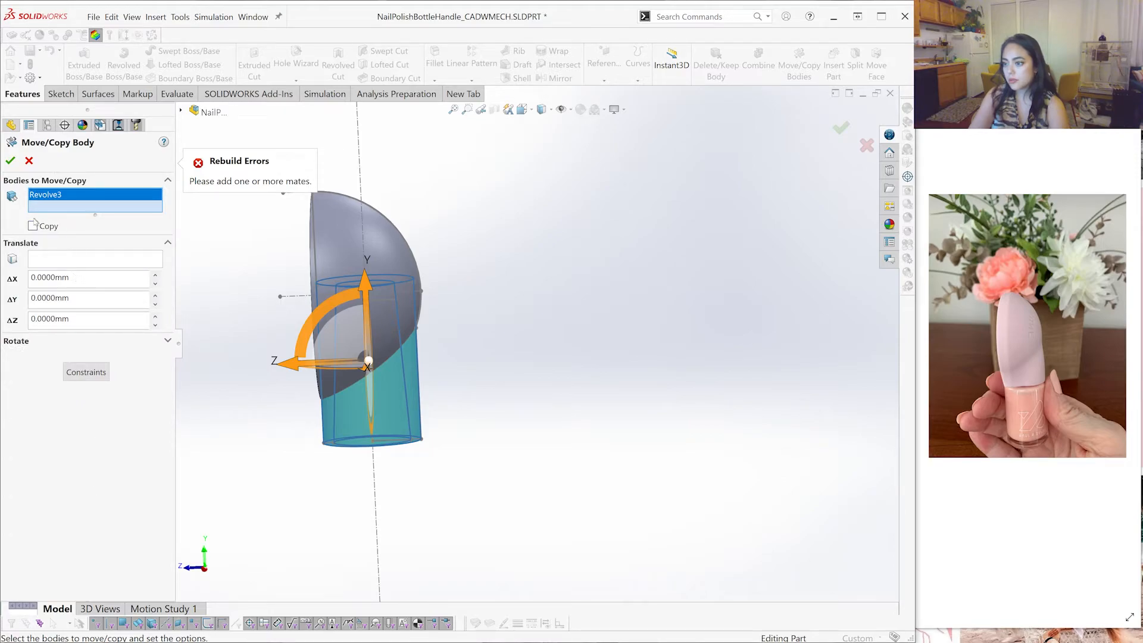
{"action": "left_click", "coordinate": [32, 226]}
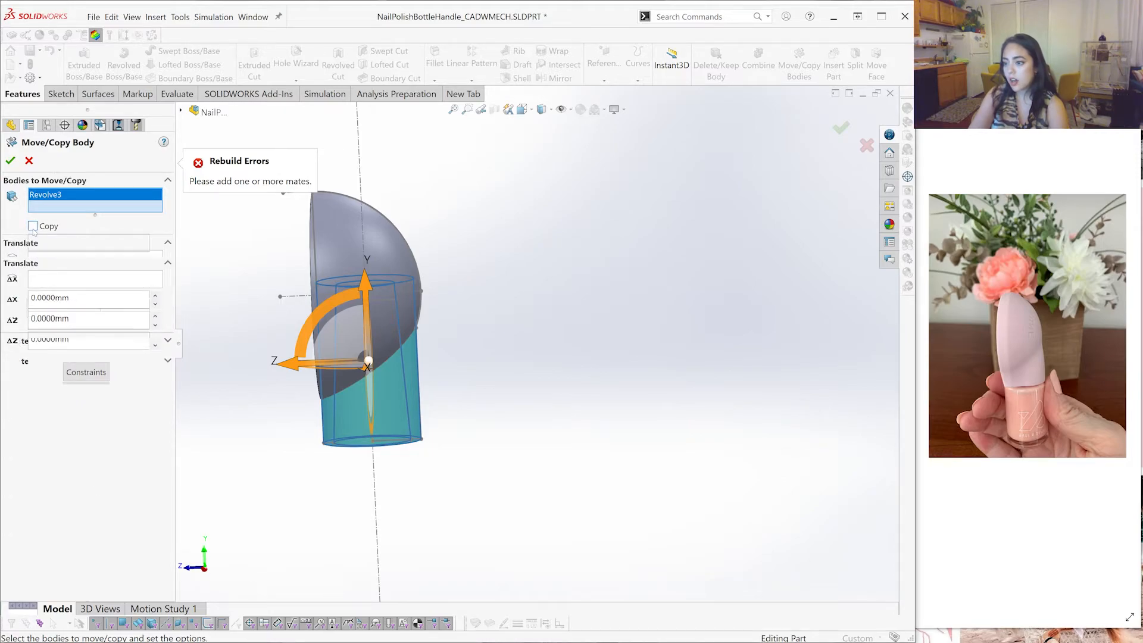
{"action": "left_click", "coordinate": [10, 160]}
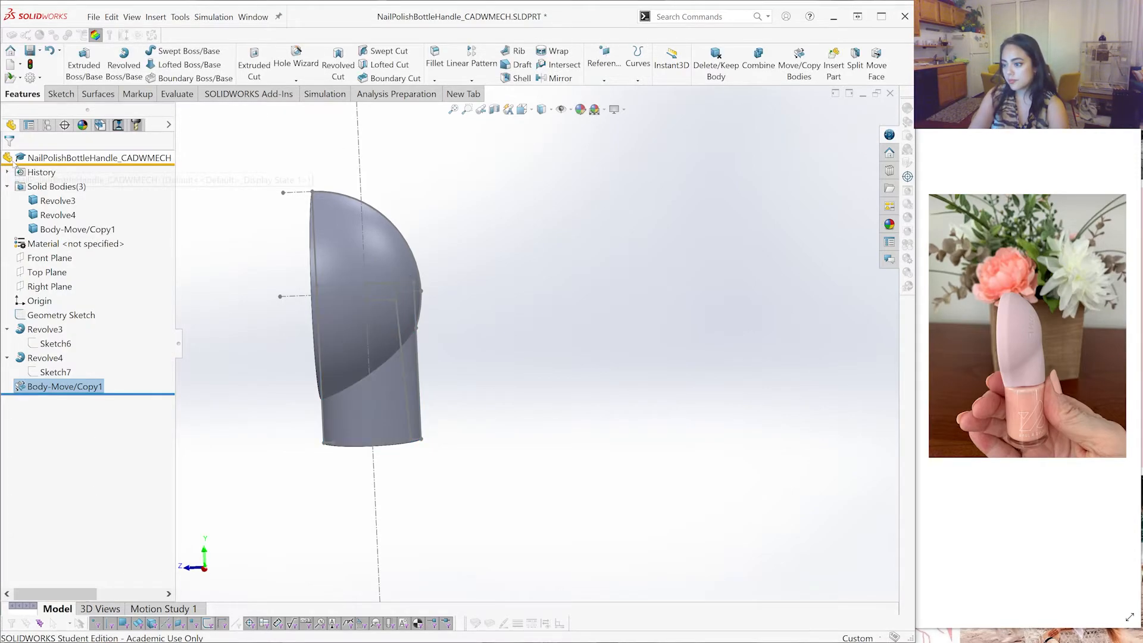
Hide the original Revolve3 and Revolve4 solid bodies so only the copied cylindrical body is shown
{"action": "left_click", "coordinate": [53, 201]}
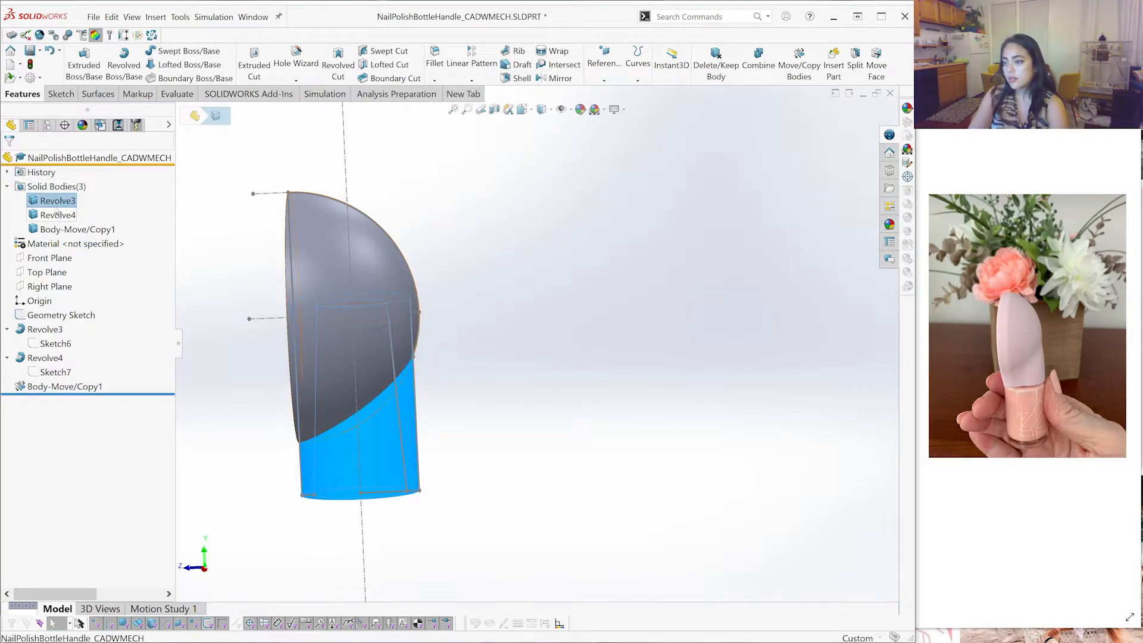
{"action": "left_click", "coordinate": [58, 215], "text": "ctrl"}
{"action": "left_click", "coordinate": [65, 203]}
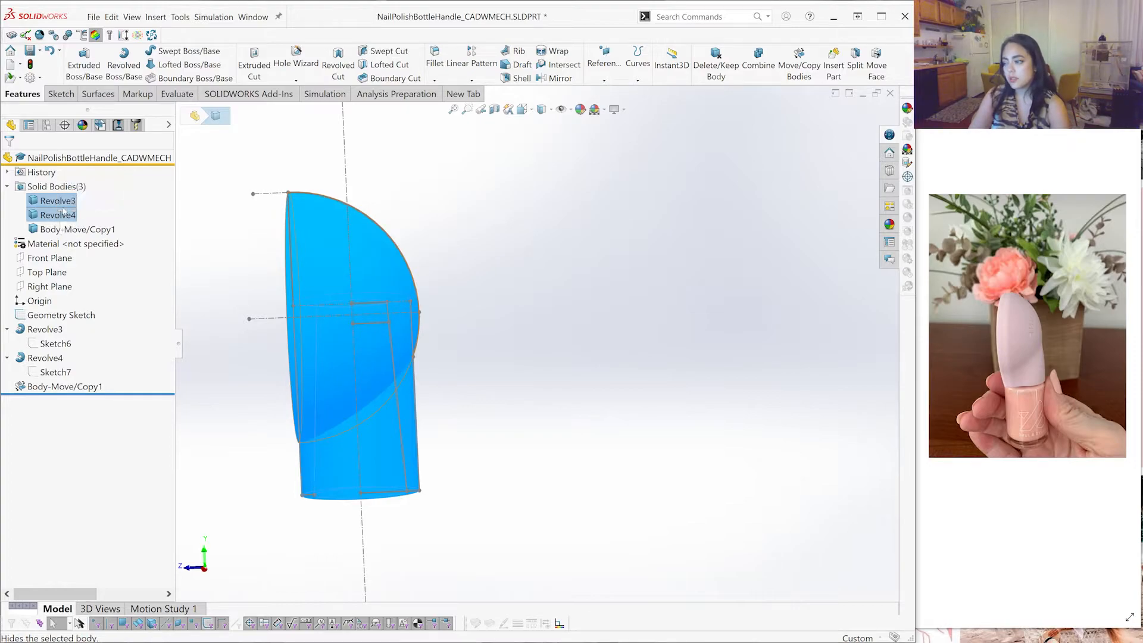
{"action": "middle_click_drag", "start_coordinate": [421, 451], "coordinate": [543, 278]}
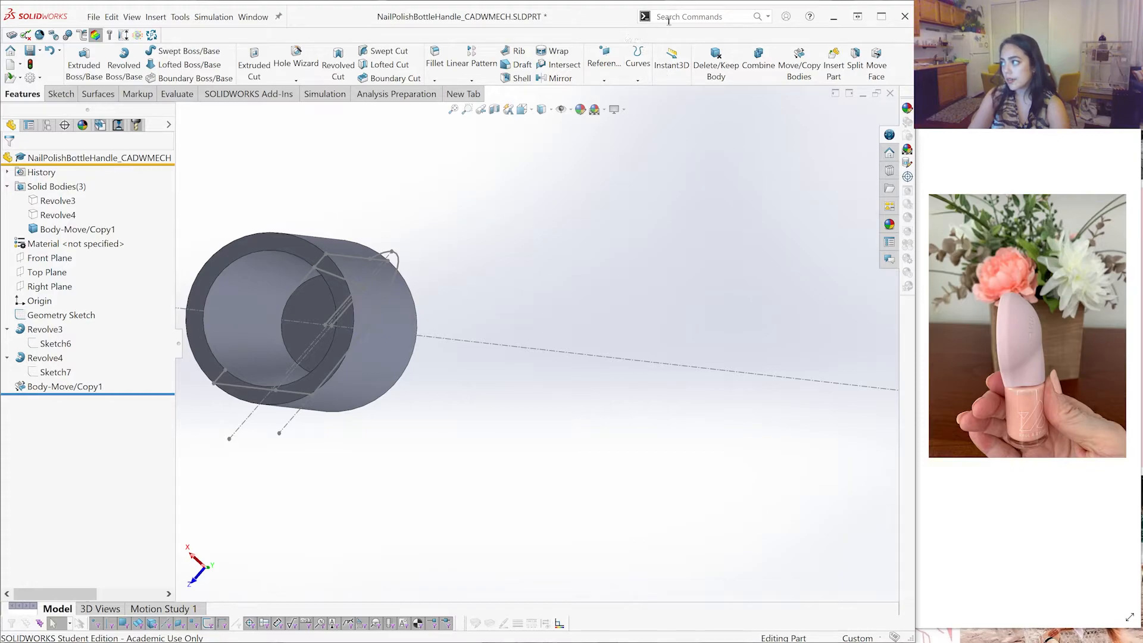
{"action": "type", "text": "feature"}
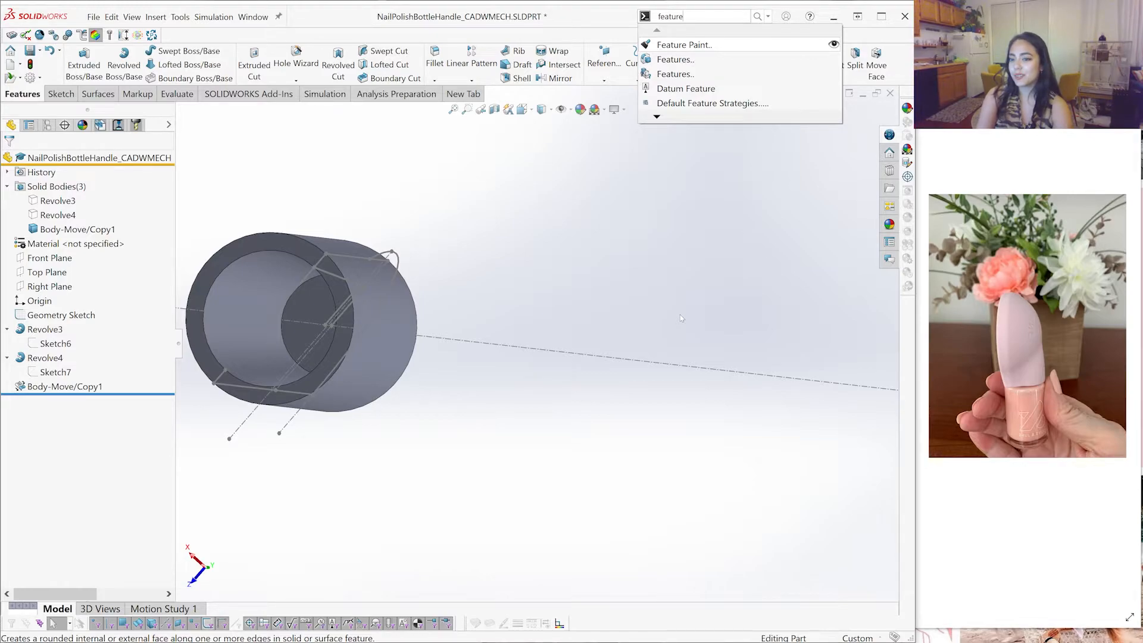
{"action": "key", "text": "BackSpace"}
{"action": "key", "text": "BackSpace"}
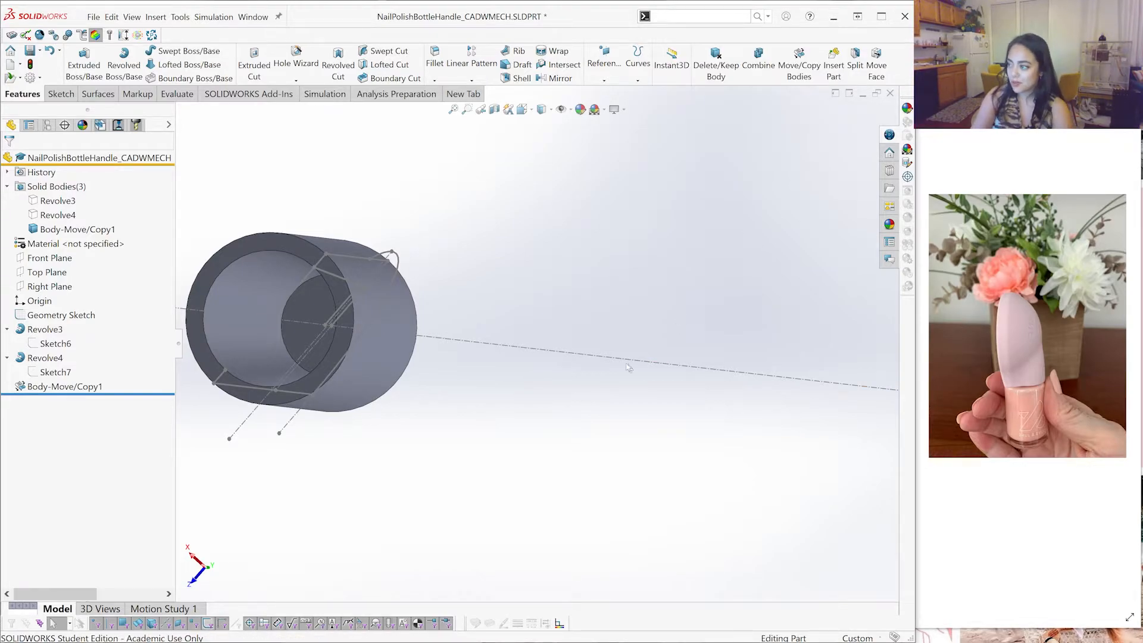
Remove the copied body's cavity by deleting its inner end face and inner wall face with the Delete and Patch option
{"action": "left_click", "coordinate": [98, 96]}
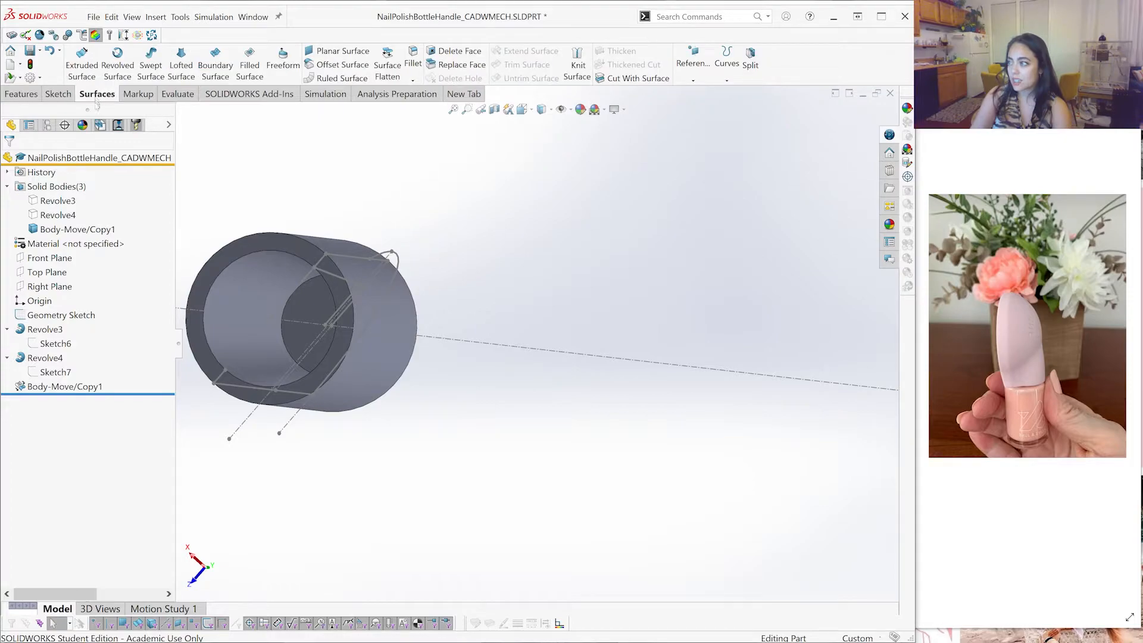
{"action": "scroll", "coordinate": [620, 377], "scroll_direction": "up", "scroll_amount": 2}
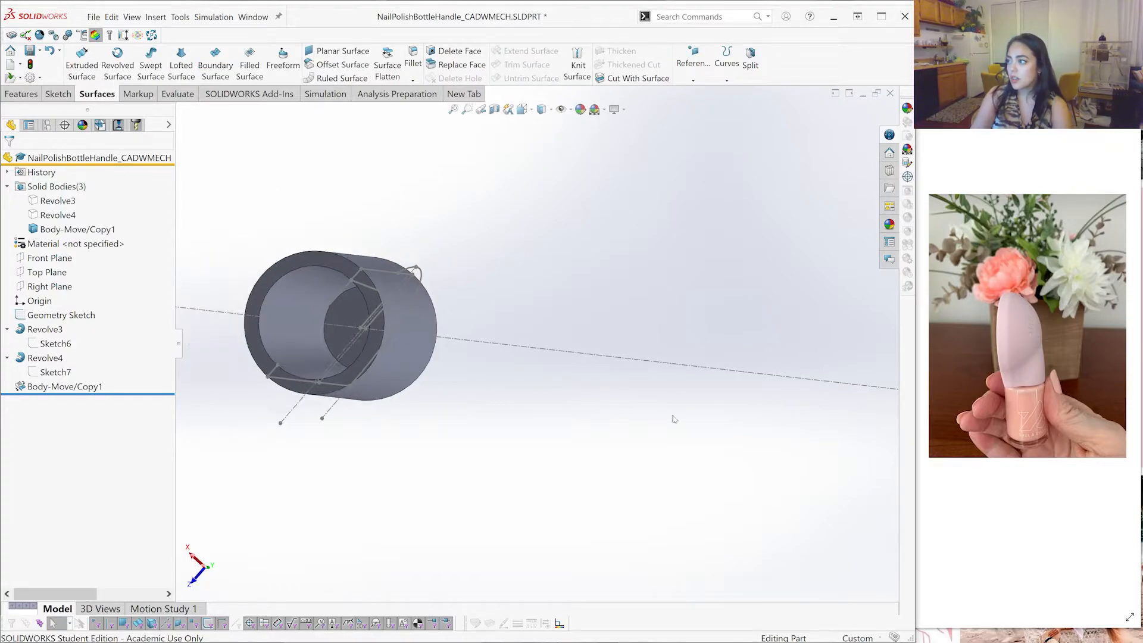
{"action": "left_click", "coordinate": [445, 54]}
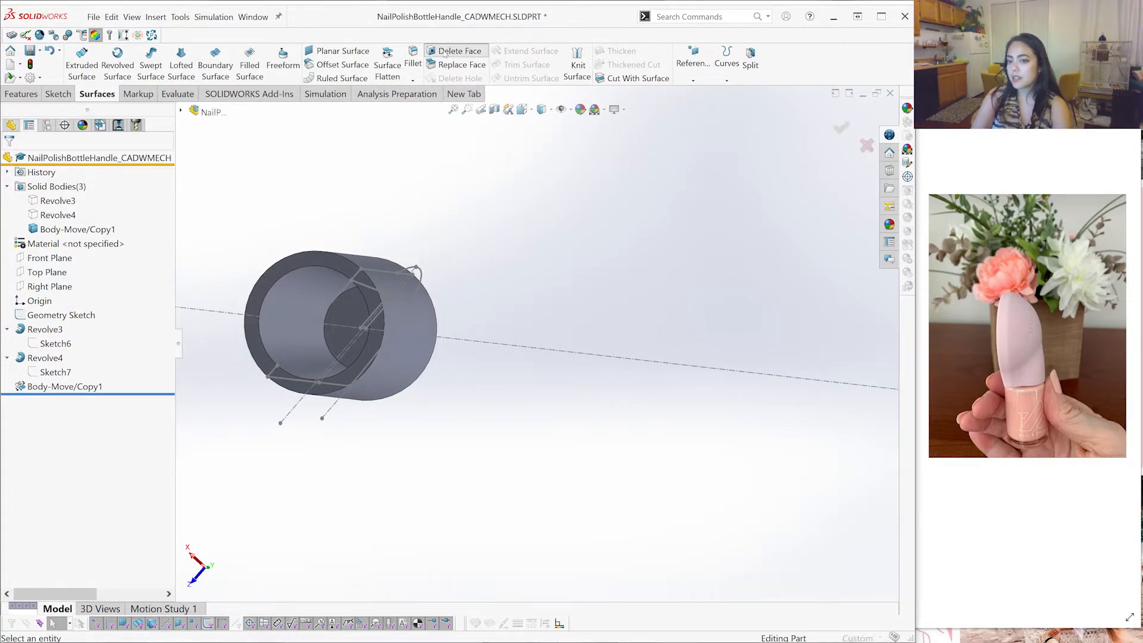
{"action": "scroll", "coordinate": [437, 309], "scroll_direction": "down", "scroll_amount": 1}
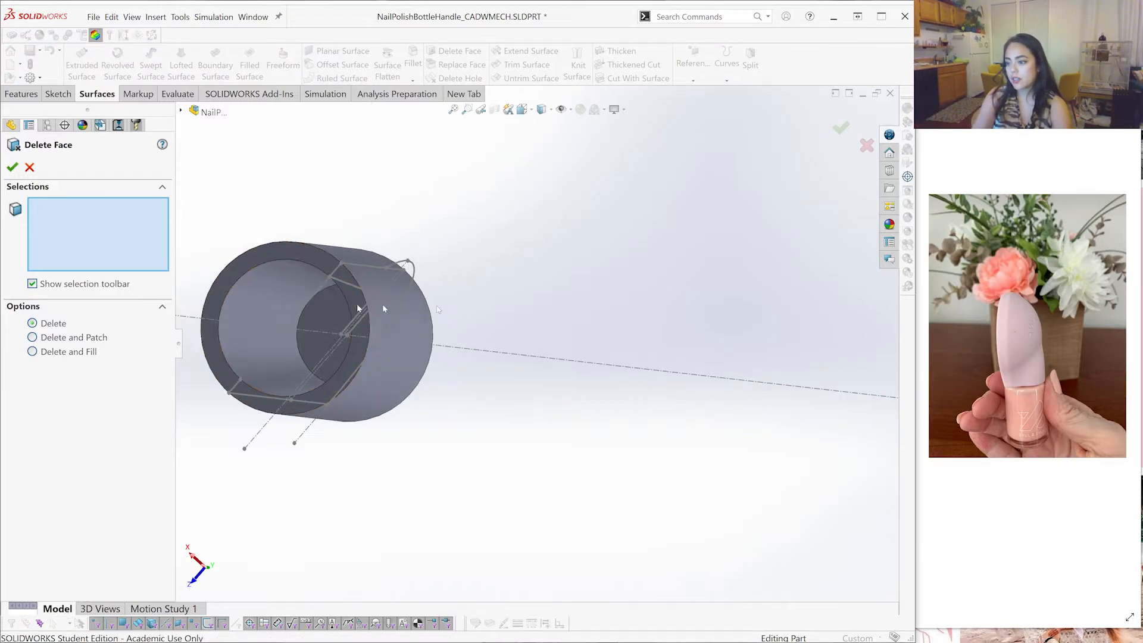
{"action": "left_click", "coordinate": [85, 341]}
{"action": "mouse_move", "coordinate": [311, 297]}
{"action": "middle_mouse_down"}
{"action": "mouse_move", "coordinate": [291, 300]}
{"action": "mouse_move", "coordinate": [308, 311]}
{"action": "middle_mouse_up"}
{"action": "left_click", "coordinate": [308, 312]}
{"action": "left_click", "coordinate": [64, 373]}
{"action": "middle_click_drag", "start_coordinate": [444, 275], "coordinate": [437, 272]}
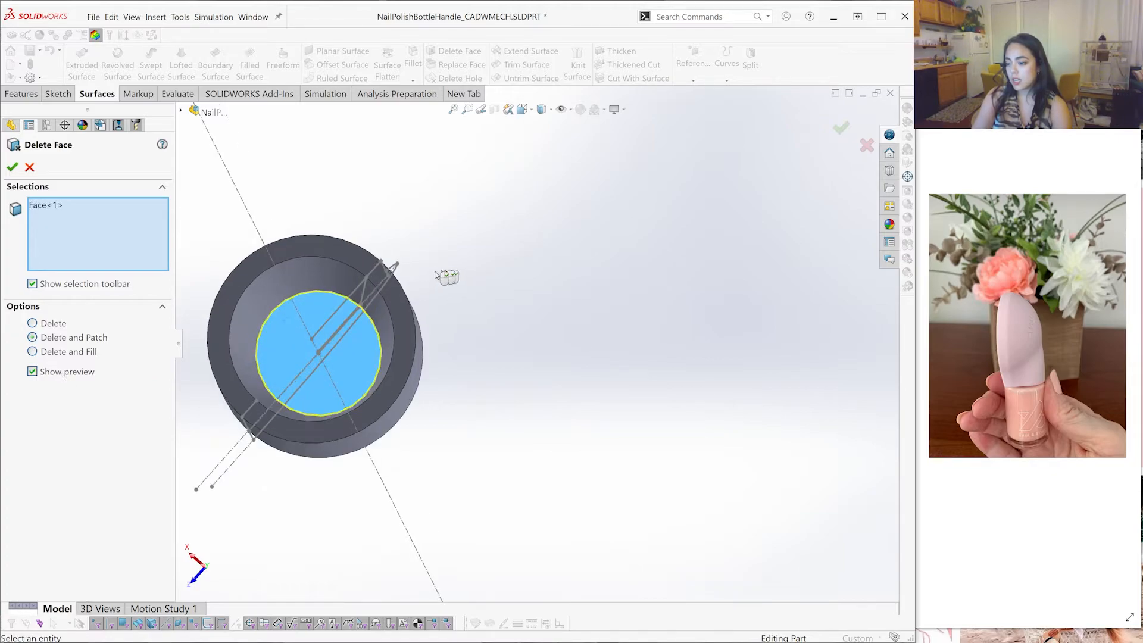
{"action": "left_click", "coordinate": [262, 307]}
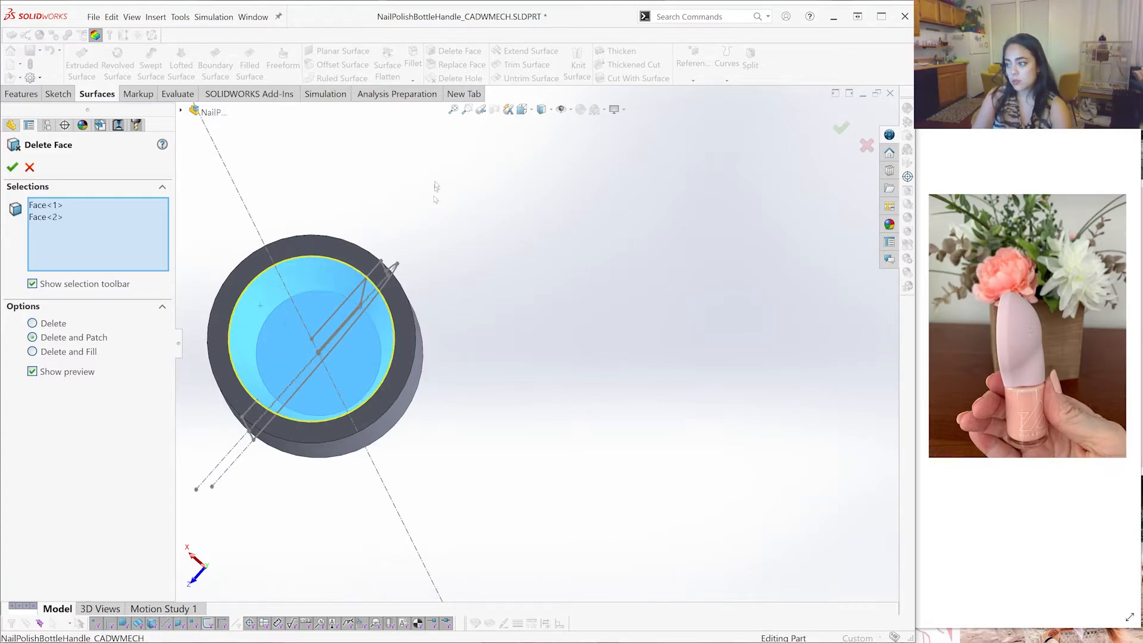
{"action": "middle_click_drag", "start_coordinate": [262, 306], "coordinate": [99, 157]}
{"action": "key", "text": "f"}
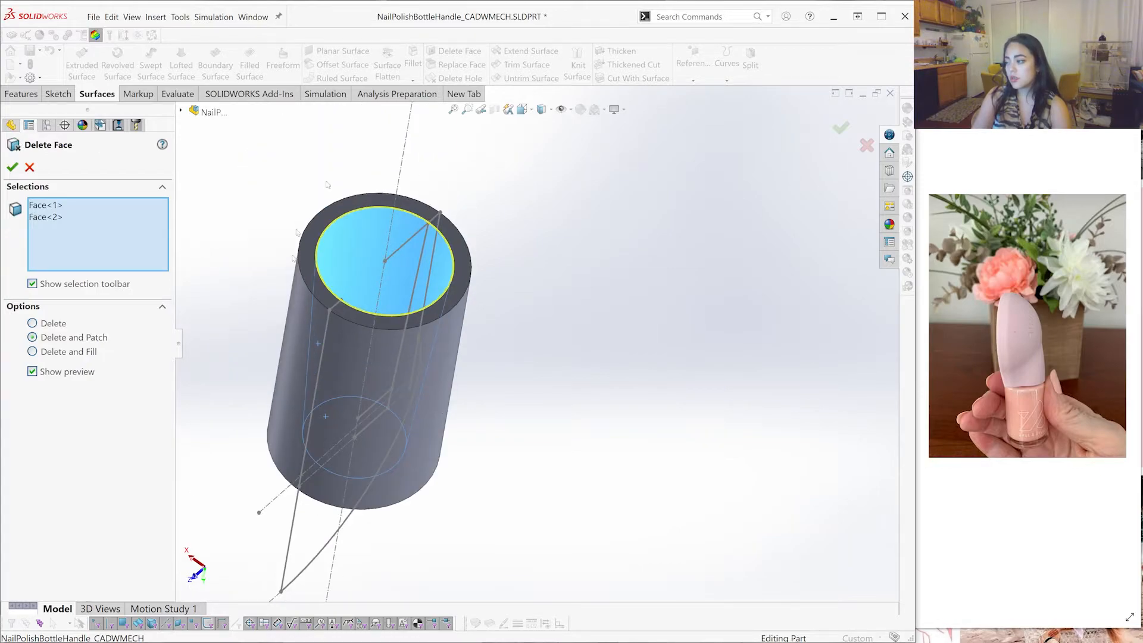
{"action": "left_click", "coordinate": [12, 168]}
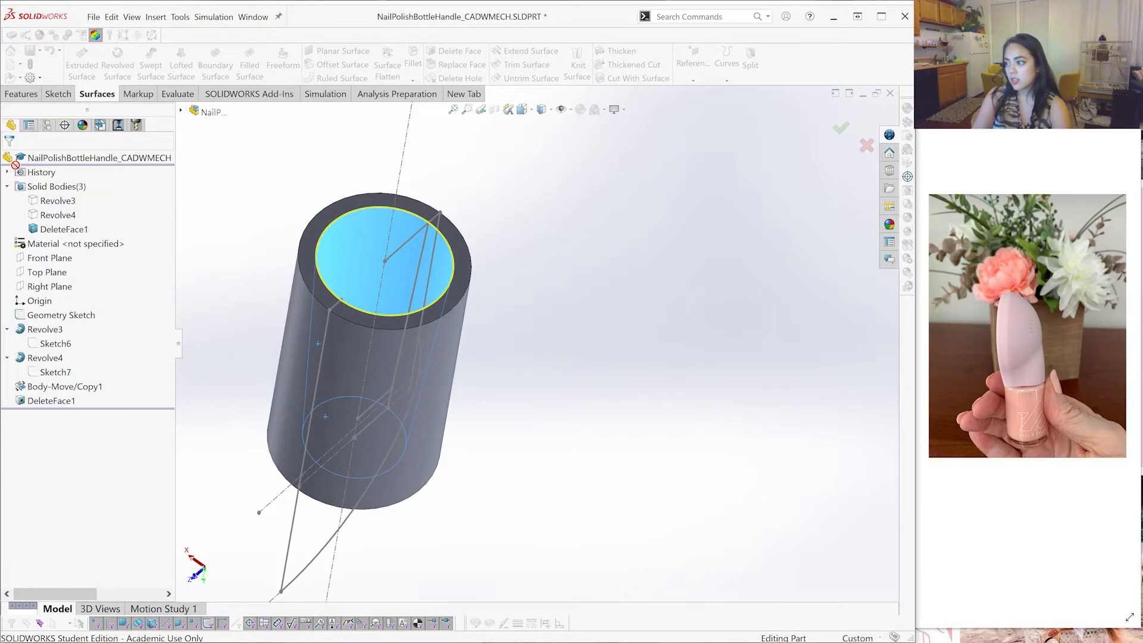
Show the hidden Revolve4 solid body together with the DeleteFace1 cylinder body
{"action": "left_click", "coordinate": [62, 229]}
{"action": "middle_click_drag", "start_coordinate": [510, 452], "coordinate": [583, 310]}
{"action": "scroll", "coordinate": [584, 311], "scroll_direction": "down", "scroll_amount": 2}
{"action": "left_click", "coordinate": [504, 255]}
{"action": "scroll", "coordinate": [503, 255], "scroll_direction": "up", "scroll_amount": 4}
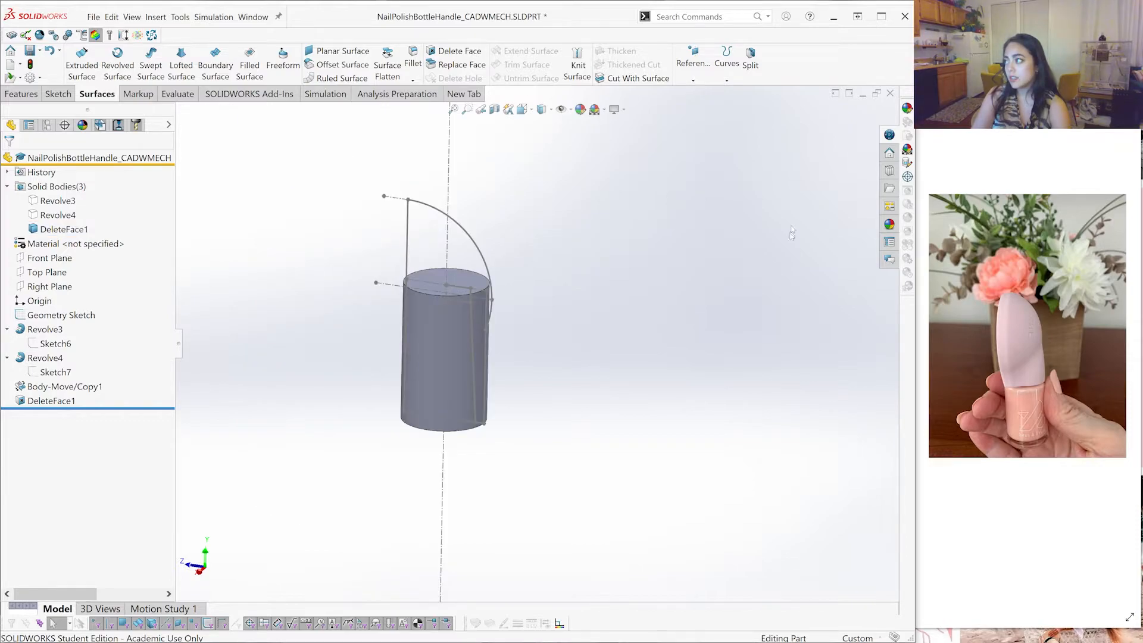
{"action": "scroll", "coordinate": [649, 291], "scroll_direction": "down", "scroll_amount": 3}
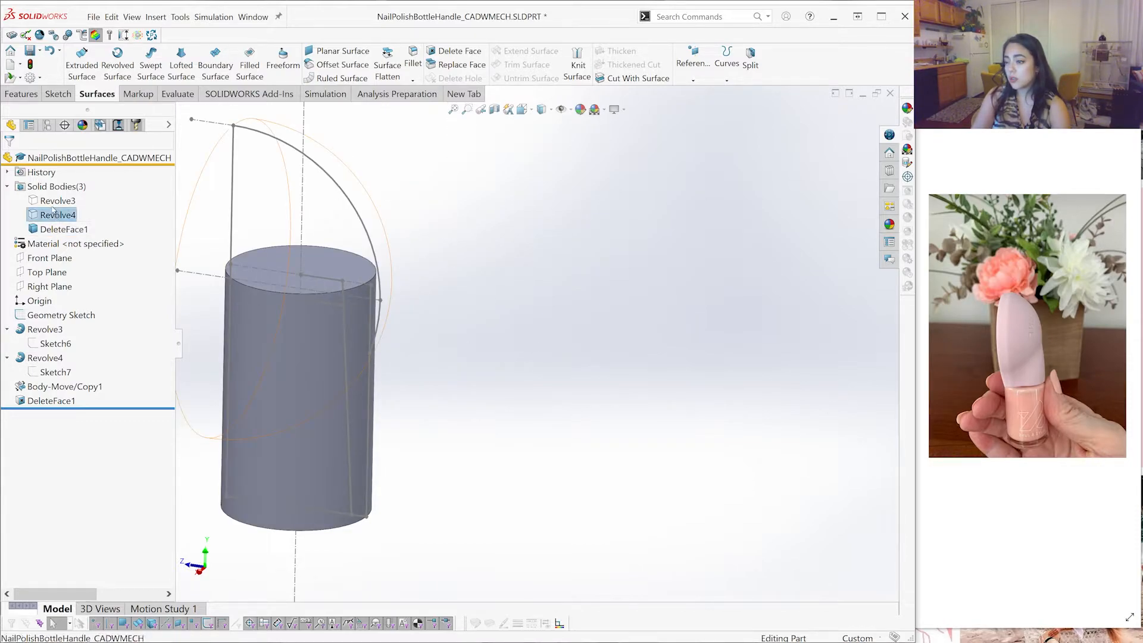
{"action": "left_click", "coordinate": [58, 200]}
{"action": "left_click", "coordinate": [441, 233]}
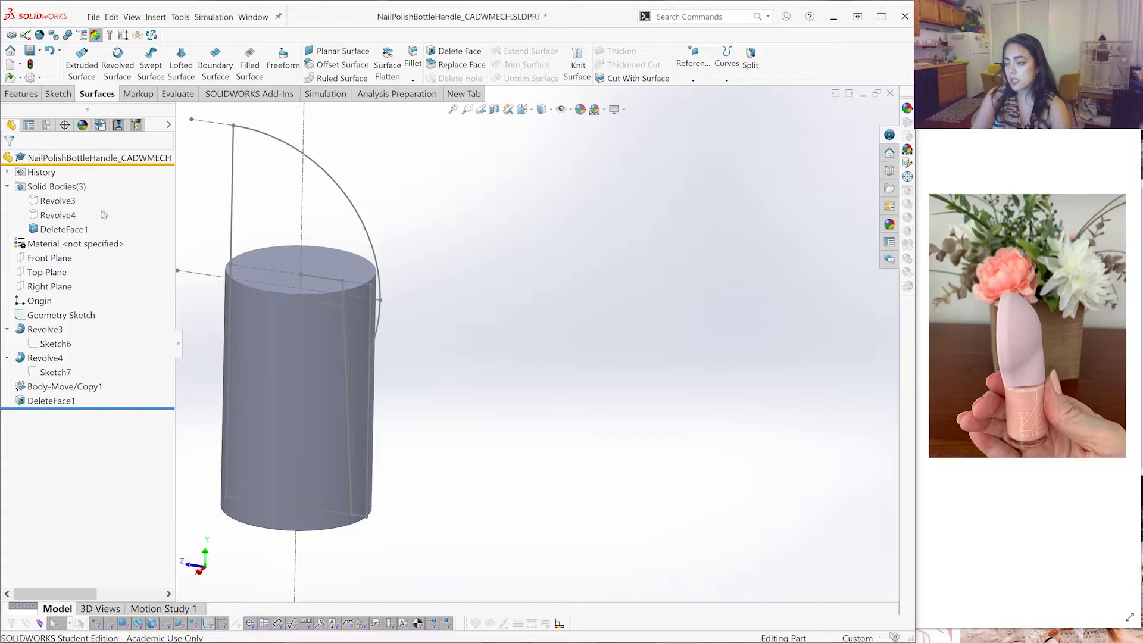
{"action": "left_click", "coordinate": [58, 215]}
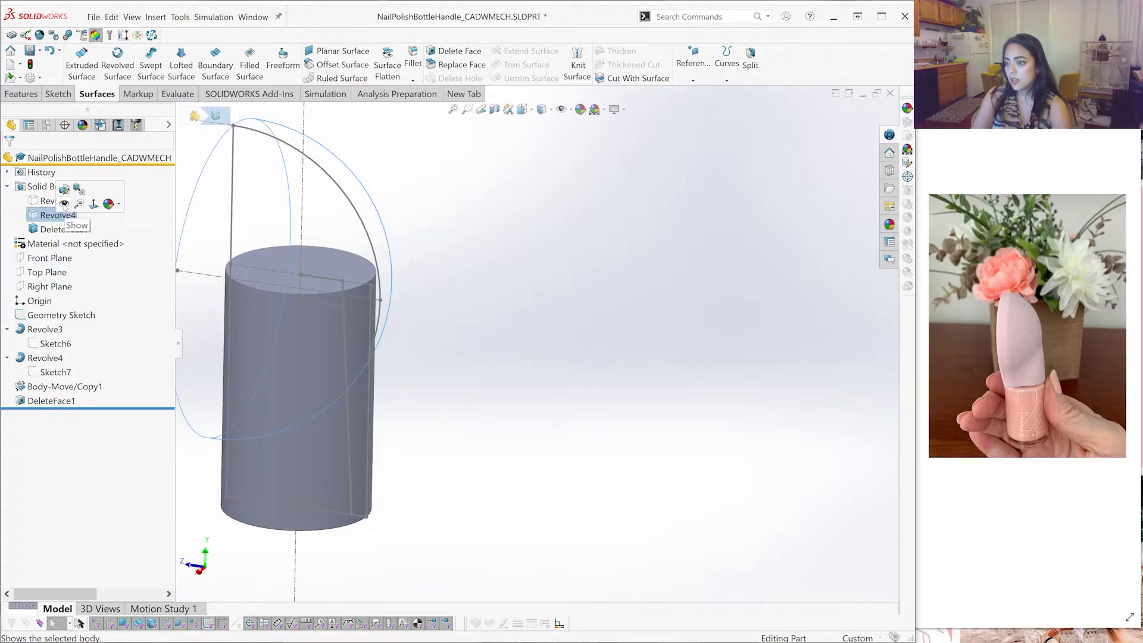
{"action": "left_click", "coordinate": [508, 278]}
Try to combine the bodies with Subtract, using Revolve4 as the main body and DeleteFace1 as the body to subtract
{"action": "scroll", "coordinate": [483, 294], "scroll_direction": "up", "scroll_amount": 3}
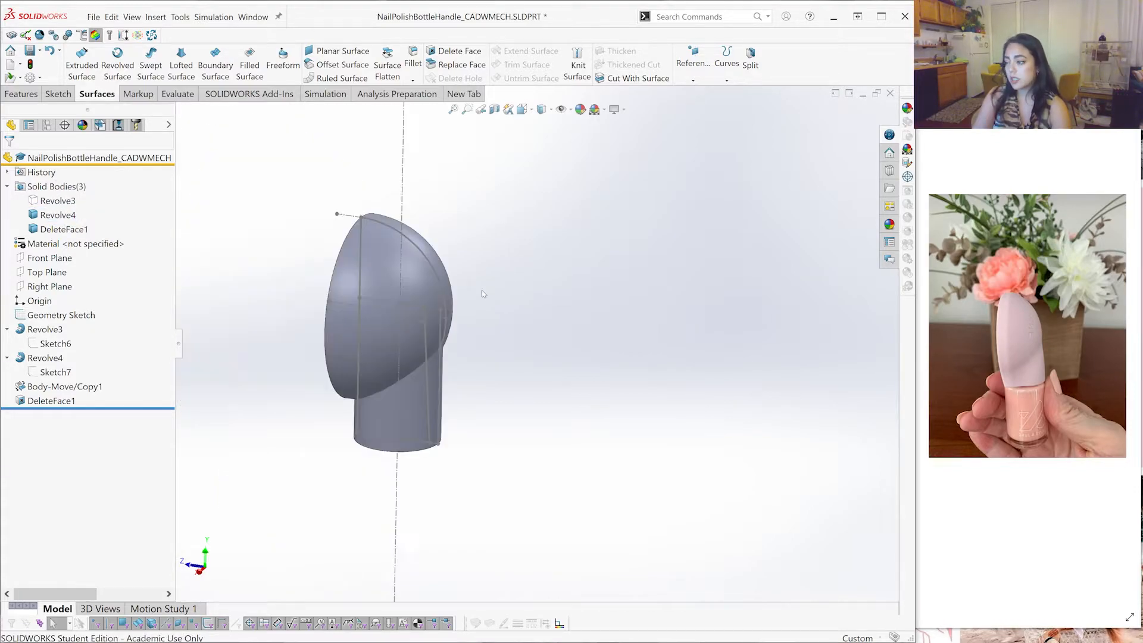
{"action": "scroll", "coordinate": [483, 293], "scroll_direction": "down", "scroll_amount": 2}
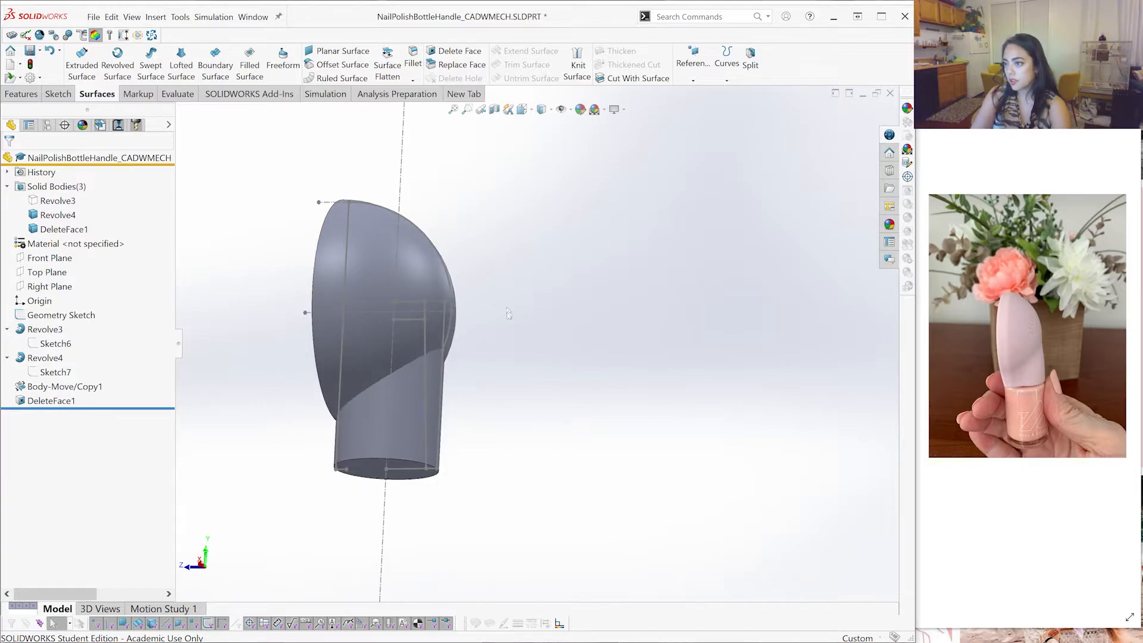
{"action": "scroll", "coordinate": [506, 324], "scroll_direction": "down", "scroll_amount": 1}
{"action": "left_click", "coordinate": [18, 93]}
{"action": "left_click", "coordinate": [762, 63]}
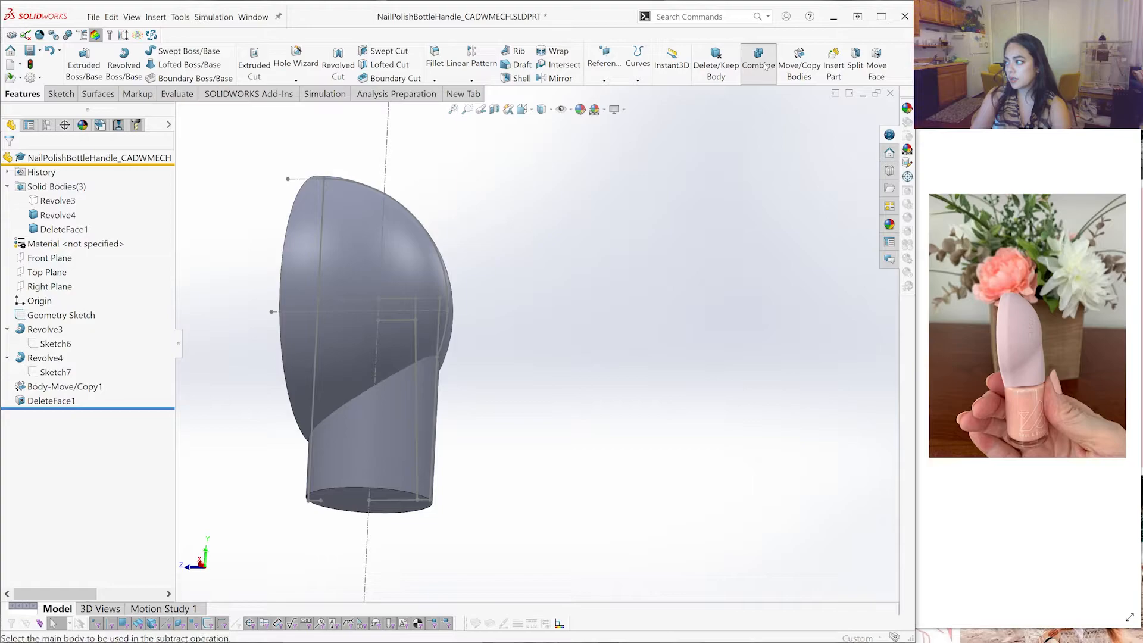
{"action": "left_click", "coordinate": [29, 208]}
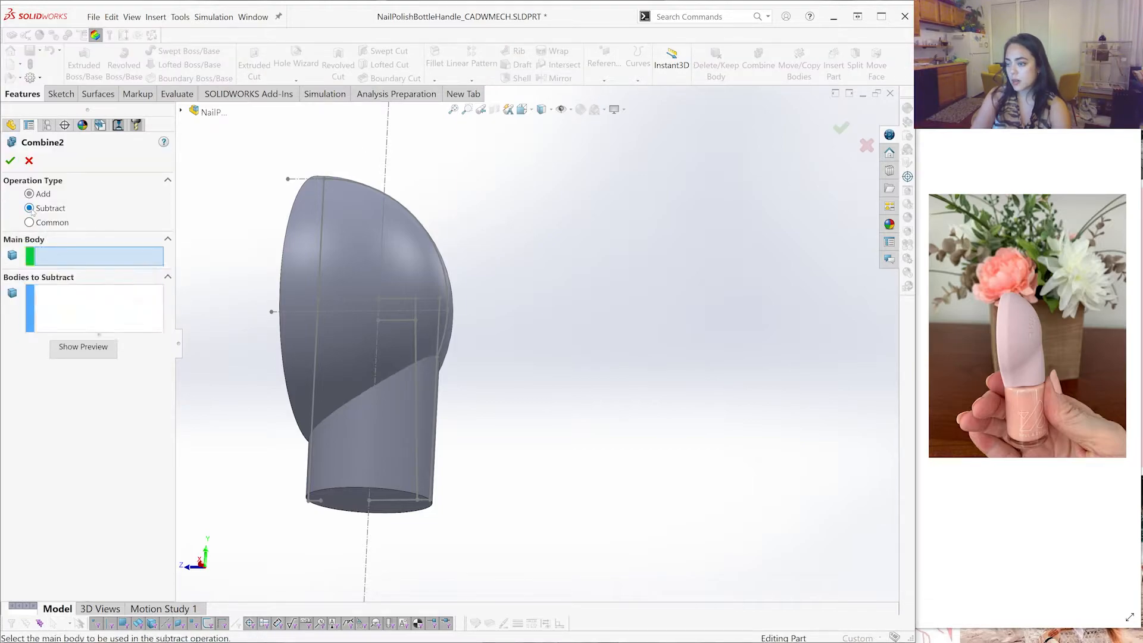
{"action": "left_click", "coordinate": [316, 223]}
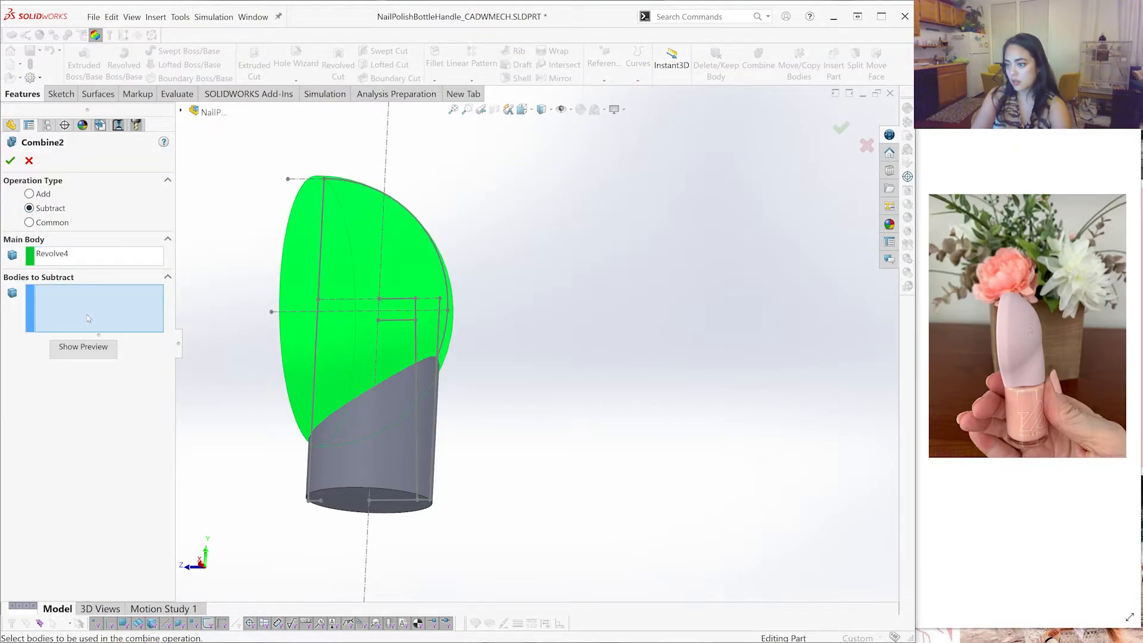
{"action": "left_click", "coordinate": [360, 442]}
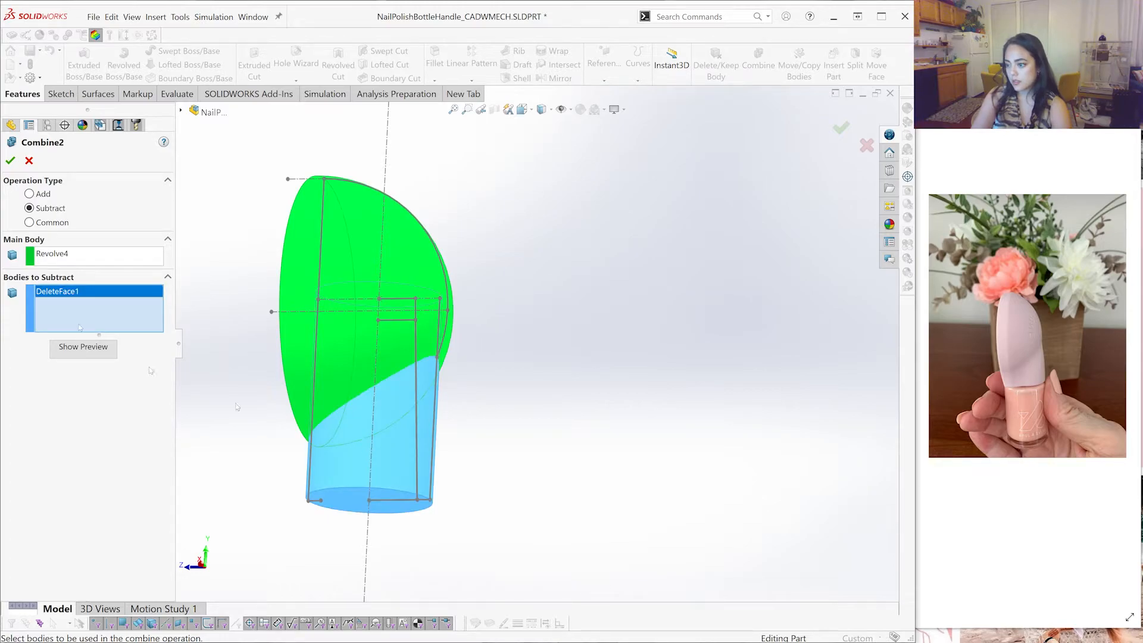
{"action": "left_click", "coordinate": [10, 161]}
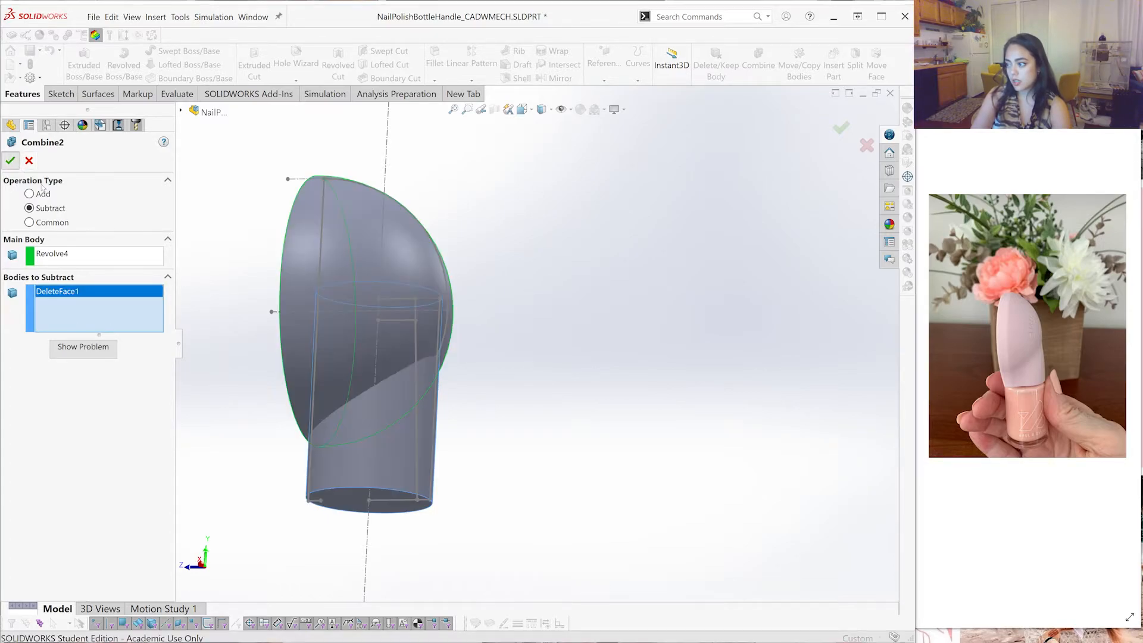
Display the failed subtraction's problem geometry, examine where the two bodies meet up close, and cancel the Combine
{"action": "scroll", "coordinate": [381, 358], "scroll_direction": "down", "scroll_amount": 2}
{"action": "middle_click_drag", "start_coordinate": [386, 326], "coordinate": [388, 393]}
{"action": "left_click", "coordinate": [92, 348]}
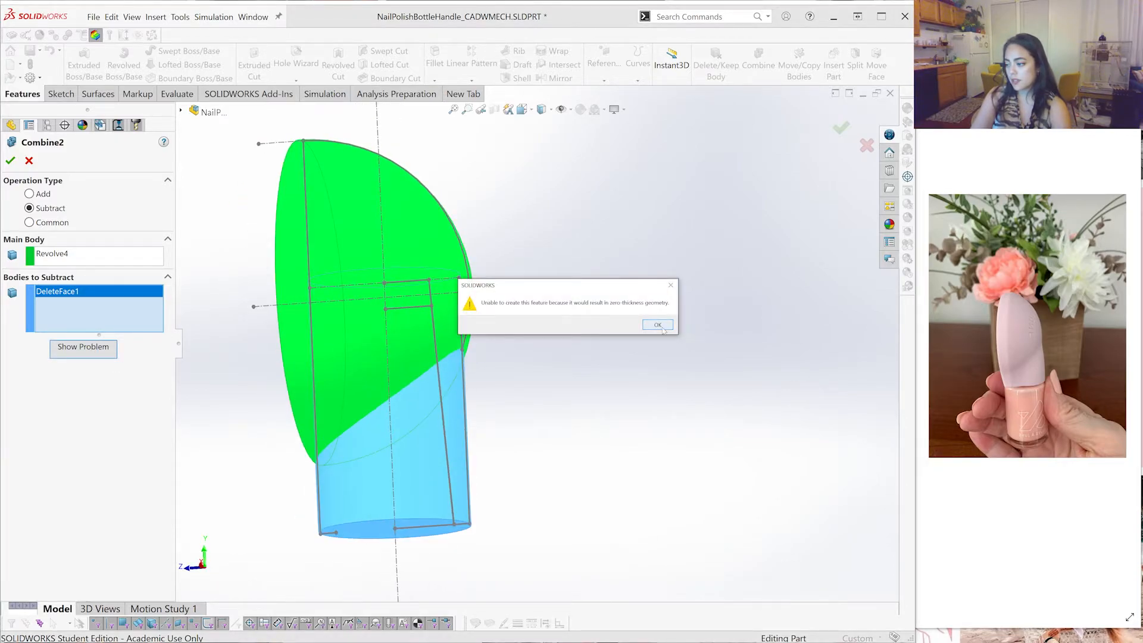
{"action": "left_click", "coordinate": [658, 325]}
{"action": "scroll", "coordinate": [370, 439], "scroll_direction": "down", "scroll_amount": 4}
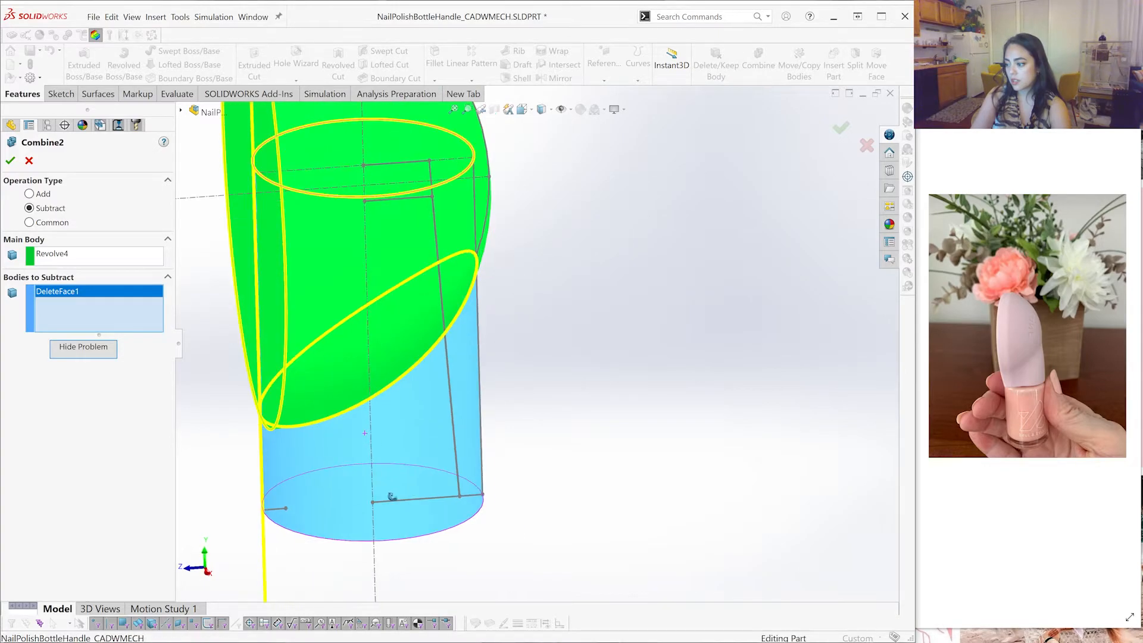
{"action": "scroll", "coordinate": [297, 429], "scroll_direction": "down", "scroll_amount": 5}
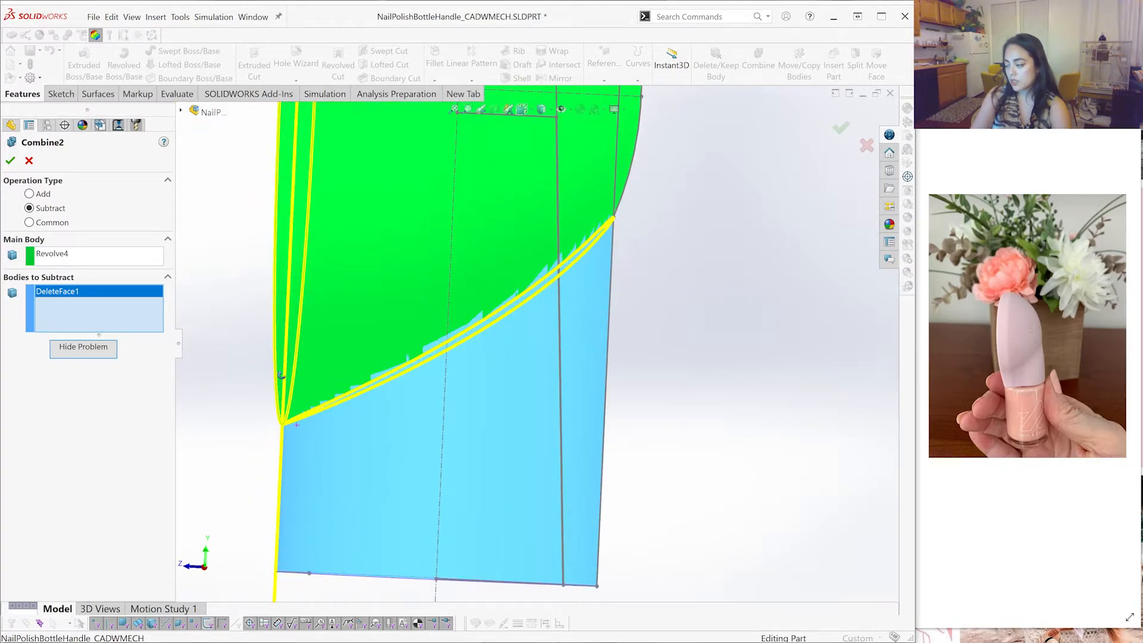
{"action": "scroll", "coordinate": [297, 424], "scroll_direction": "down", "scroll_amount": 6}
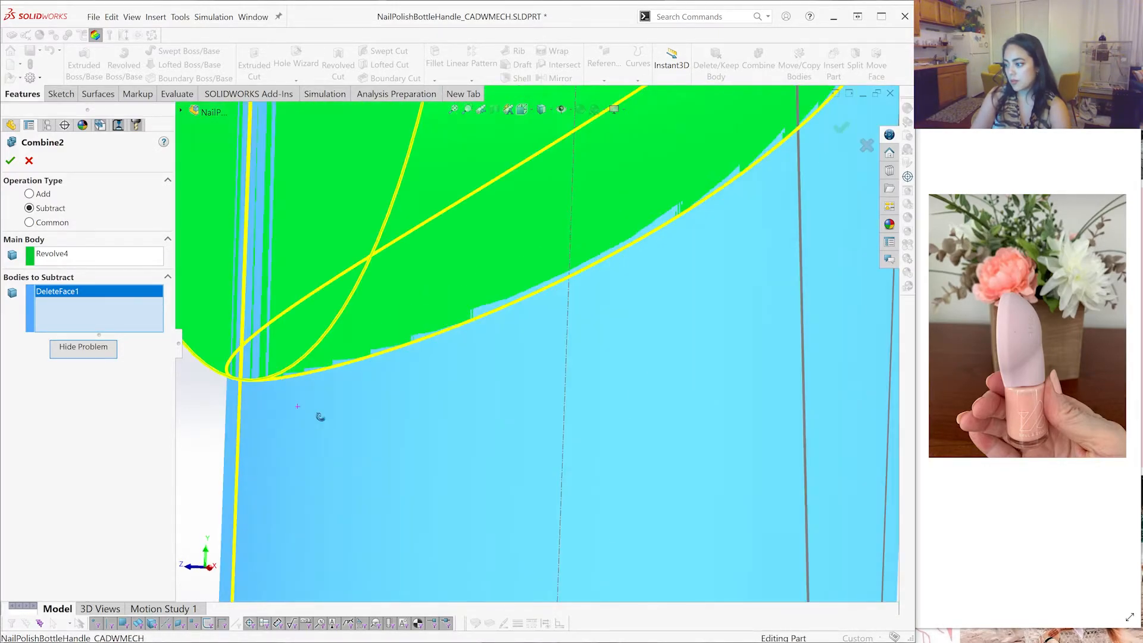
{"action": "key", "text": "f"}
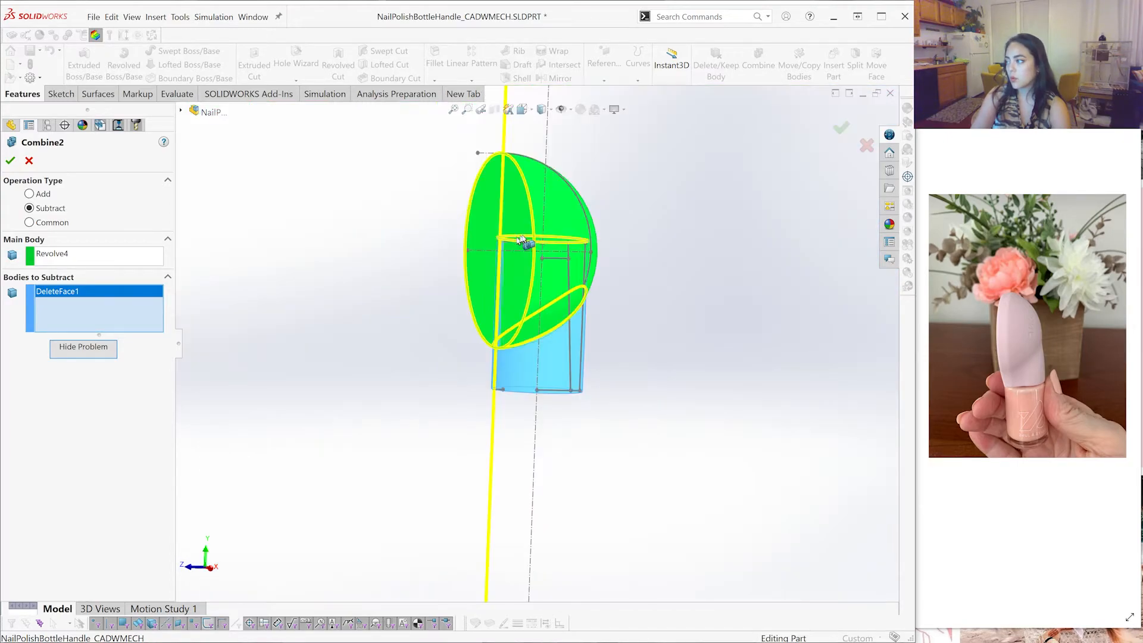
{"action": "scroll", "coordinate": [562, 334], "scroll_direction": "down", "scroll_amount": 2}
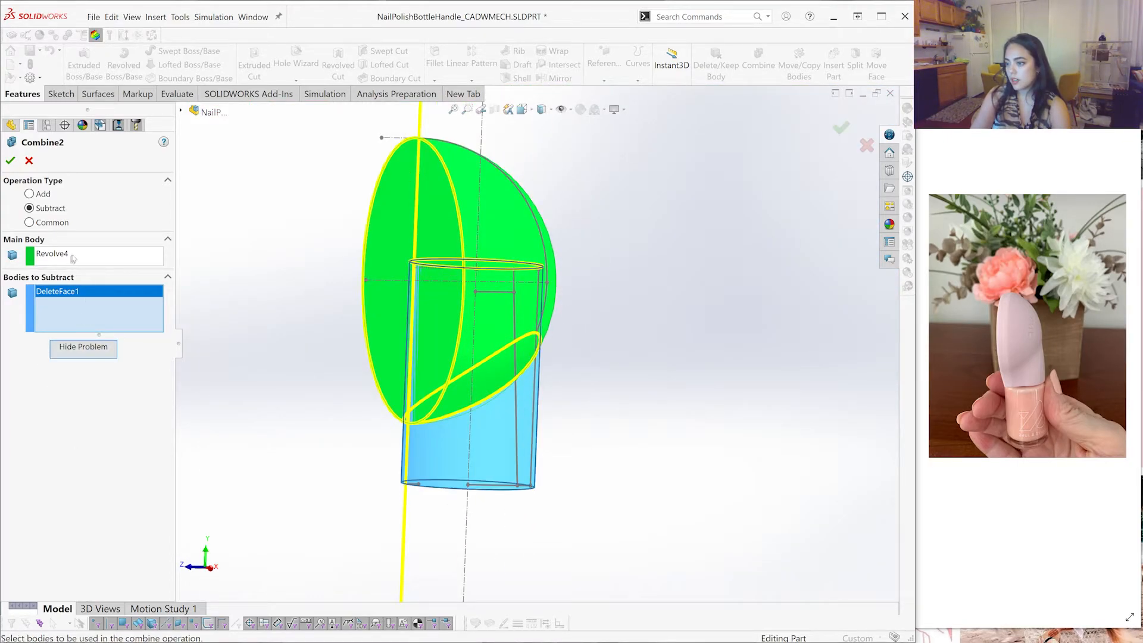
{"action": "middle_click_drag", "start_coordinate": [417, 383], "coordinate": [386, 383]}
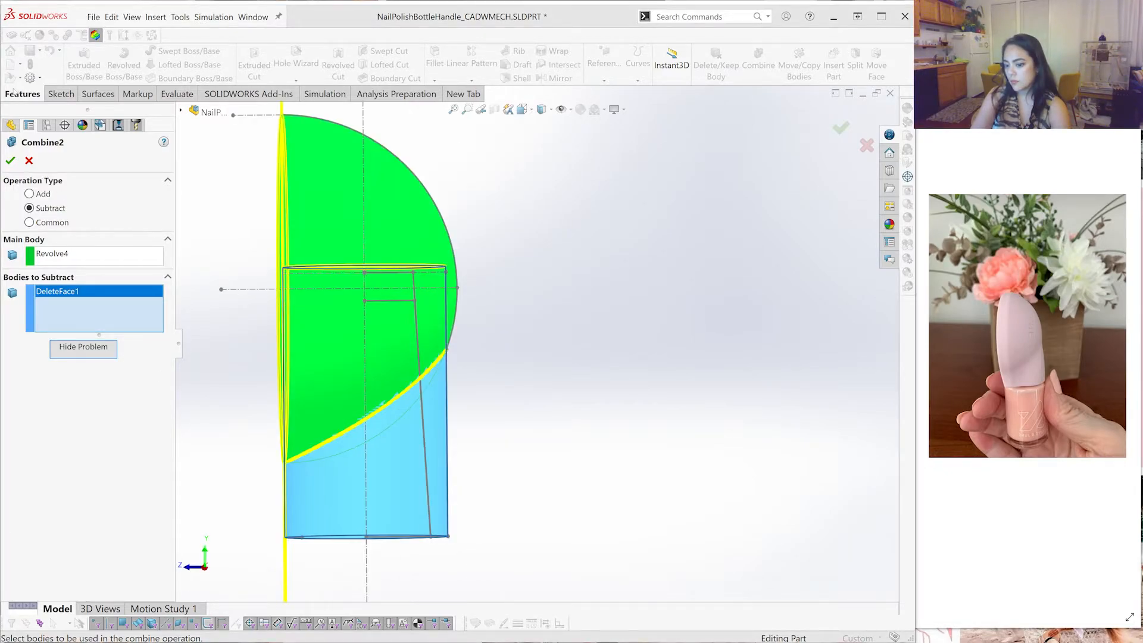
{"action": "left_click", "coordinate": [29, 160]}
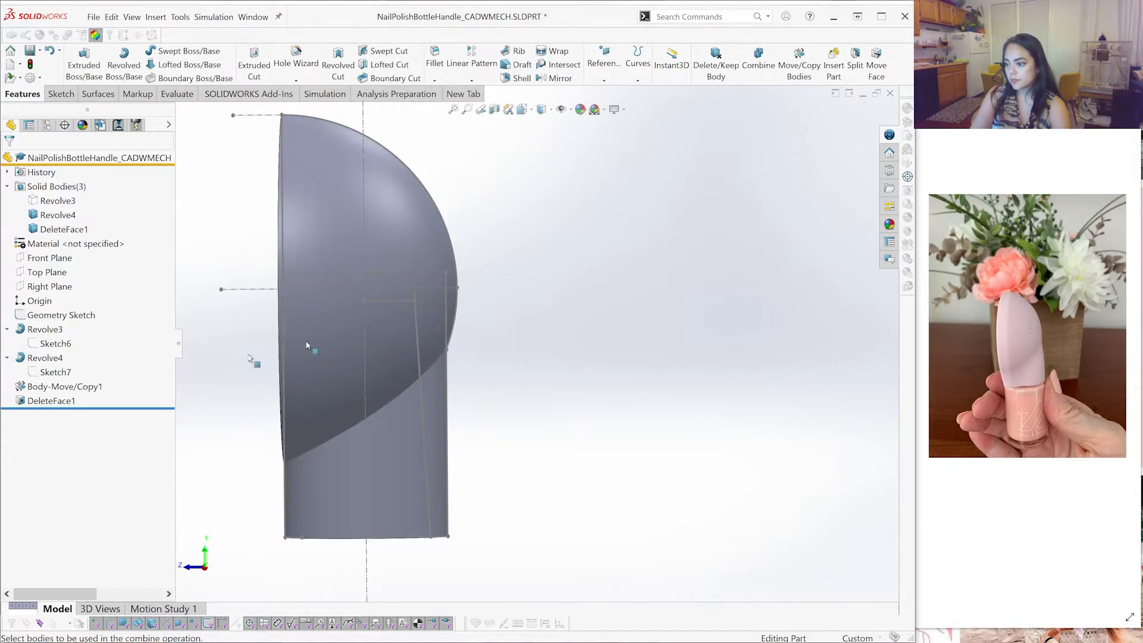
Open the Geometry Sketch for editing
{"action": "scroll", "coordinate": [459, 345], "scroll_direction": "up", "scroll_amount": 3}
{"action": "middle_click_drag", "start_coordinate": [454, 327], "coordinate": [524, 360]}
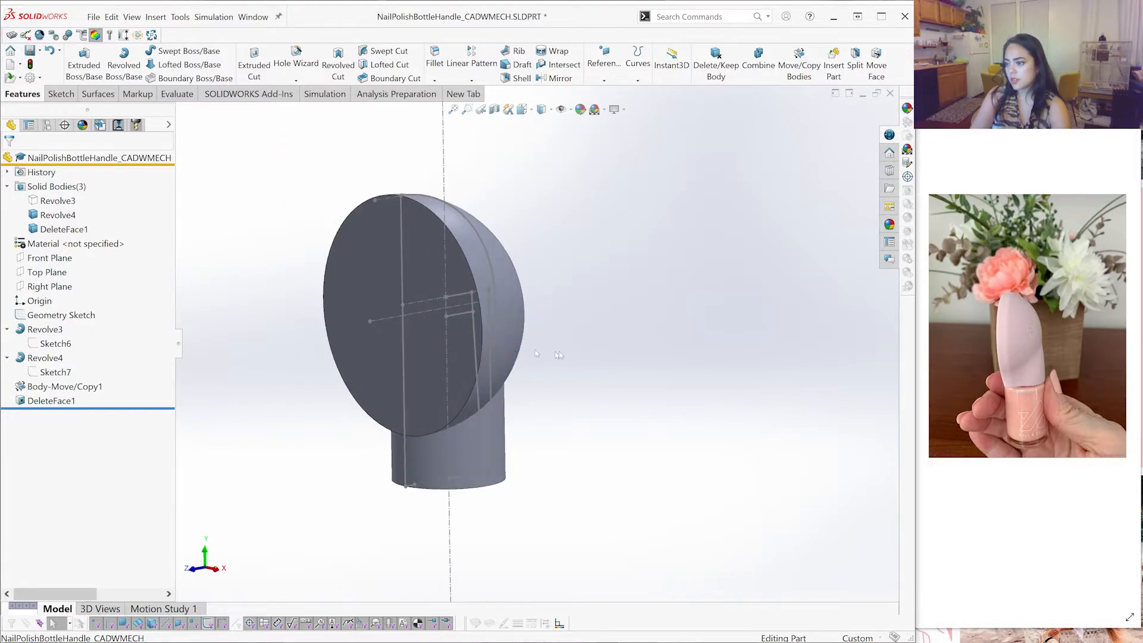
{"action": "scroll", "coordinate": [487, 284], "scroll_direction": "down", "scroll_amount": 2}
{"action": "middle_click_drag", "start_coordinate": [487, 288], "coordinate": [383, 284]}
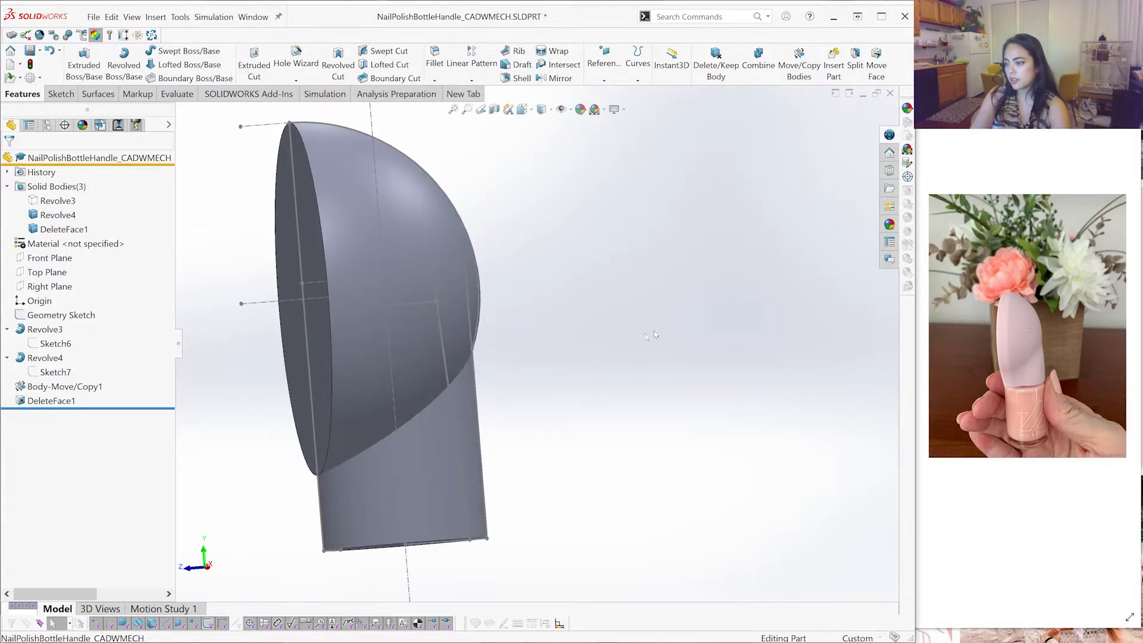
{"action": "middle_click_drag", "start_coordinate": [651, 334], "coordinate": [619, 339], "text": "ctrl"}
{"action": "left_click", "coordinate": [81, 318]}
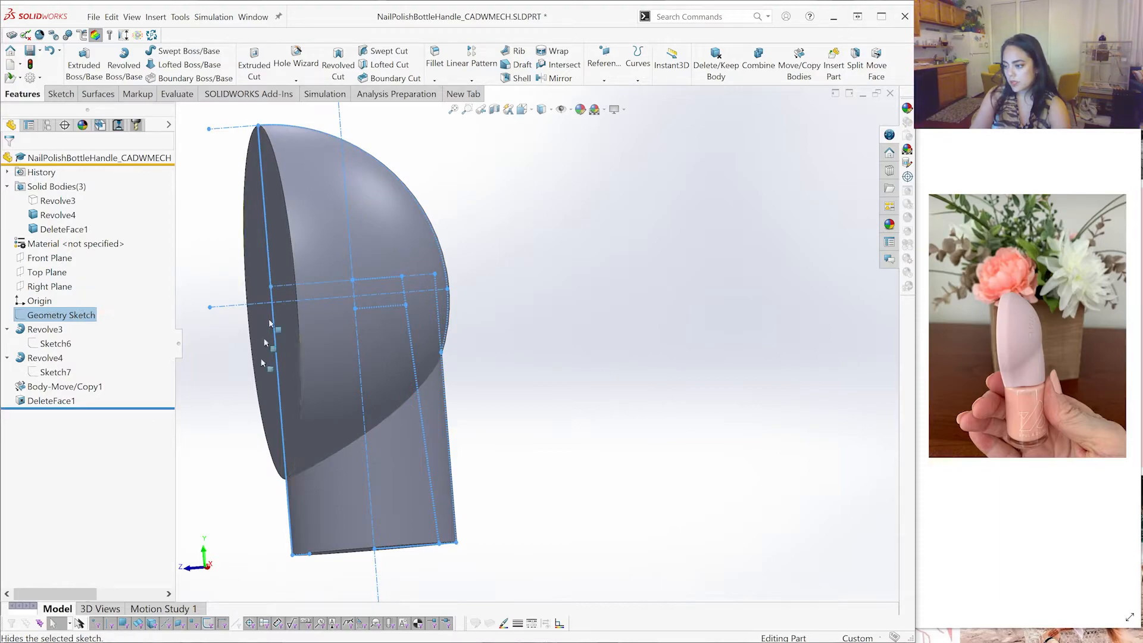
{"action": "right_click", "coordinate": [78, 317]}
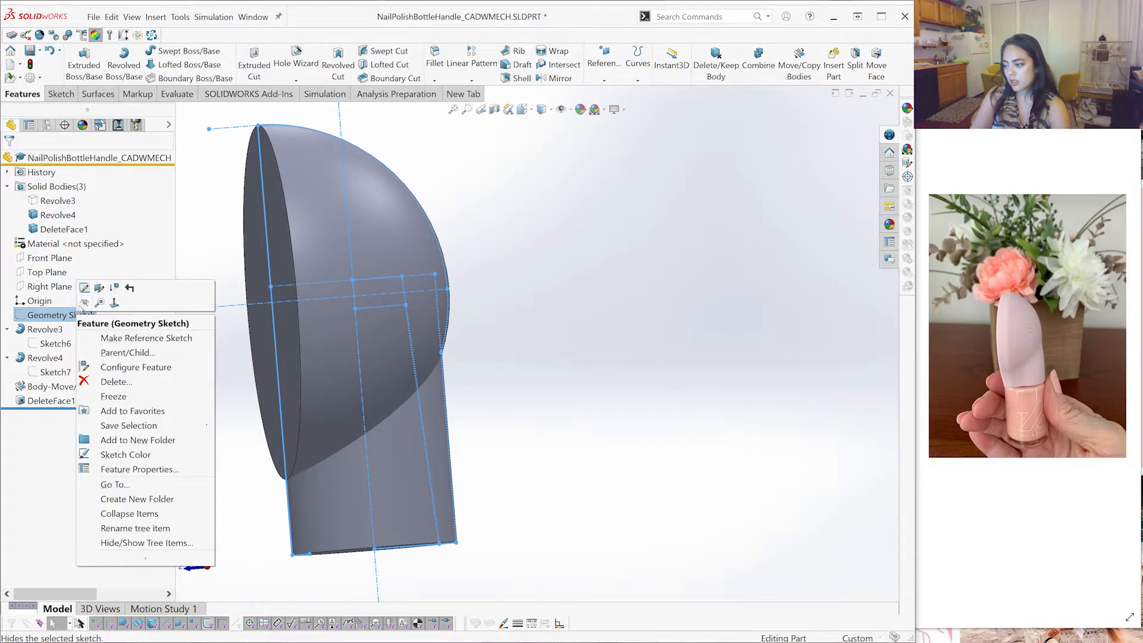
{"action": "left_click", "coordinate": [84, 288]}
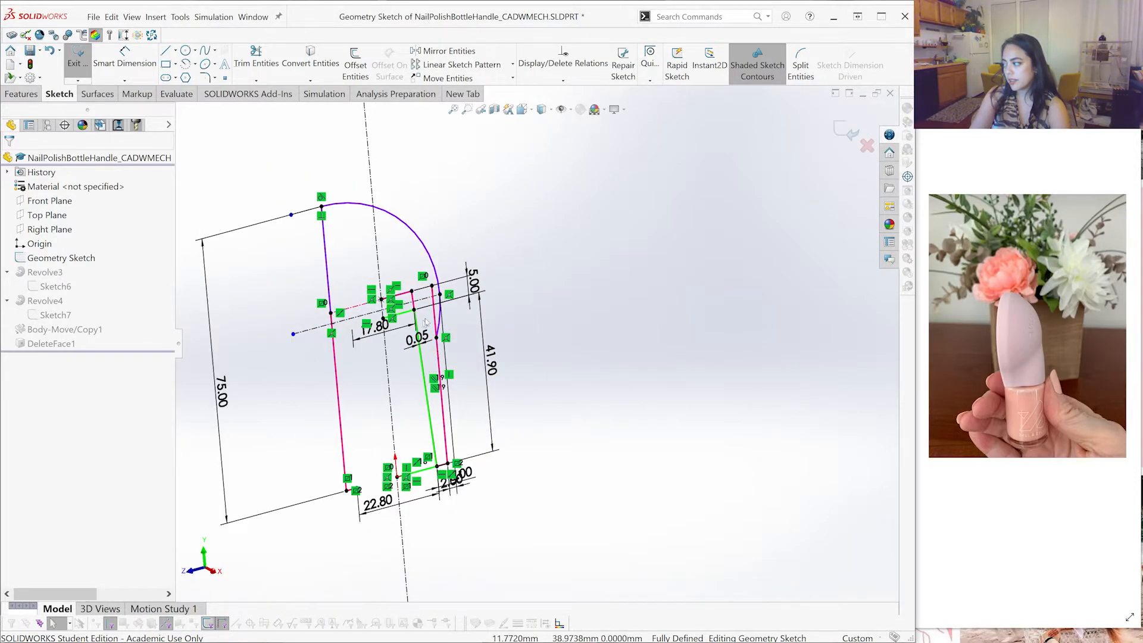
Convert the vertical line running down from the large arc's upper end to construction geometry
{"action": "middle_click_drag", "start_coordinate": [425, 322], "coordinate": [322, 327]}
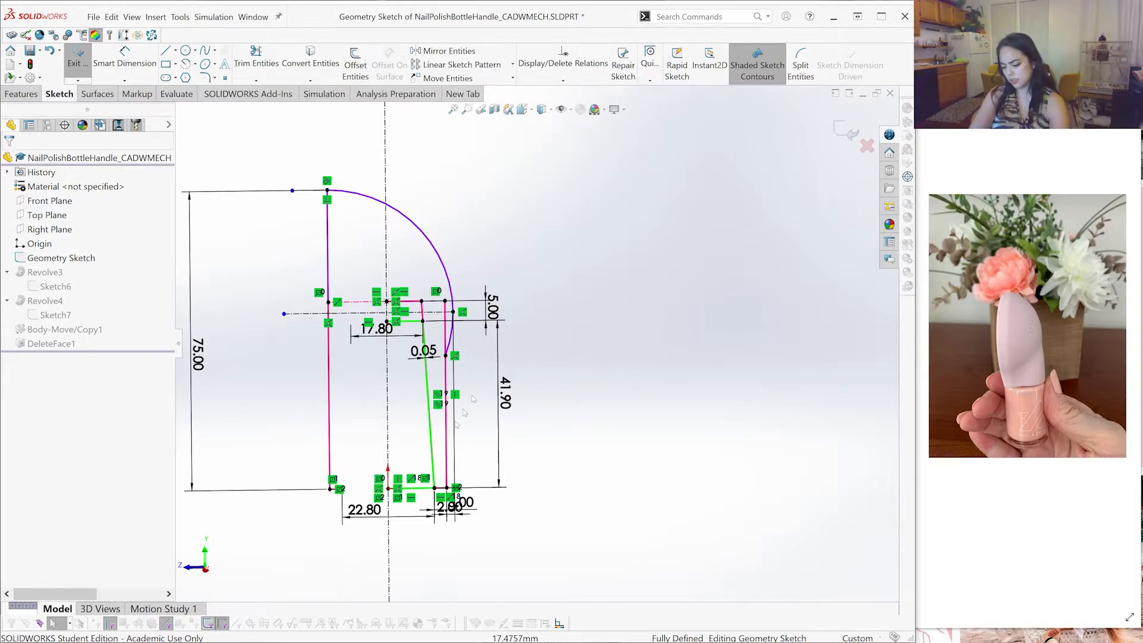
{"action": "scroll", "coordinate": [460, 240], "scroll_direction": "down", "scroll_amount": 3}
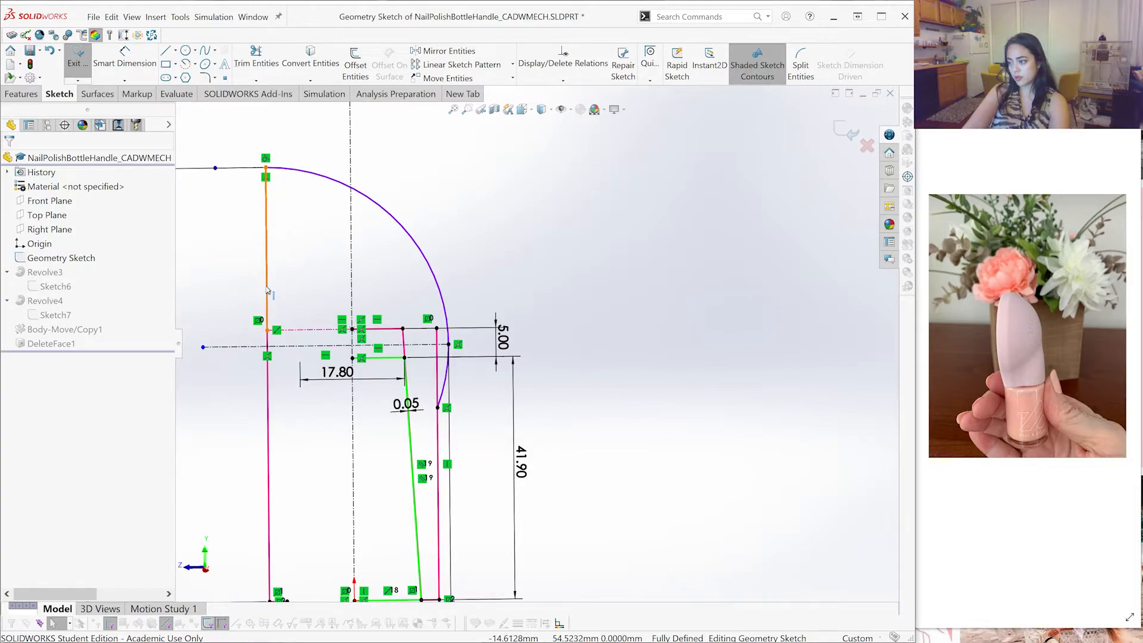
{"action": "right_click", "coordinate": [267, 290]}
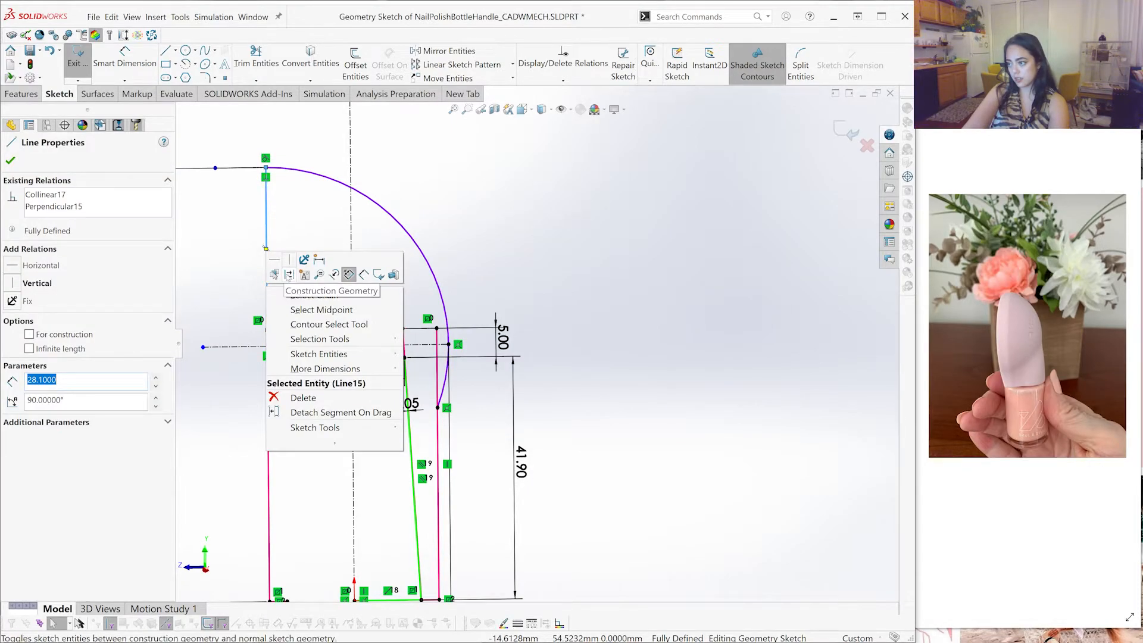
{"action": "left_click", "coordinate": [289, 274]}
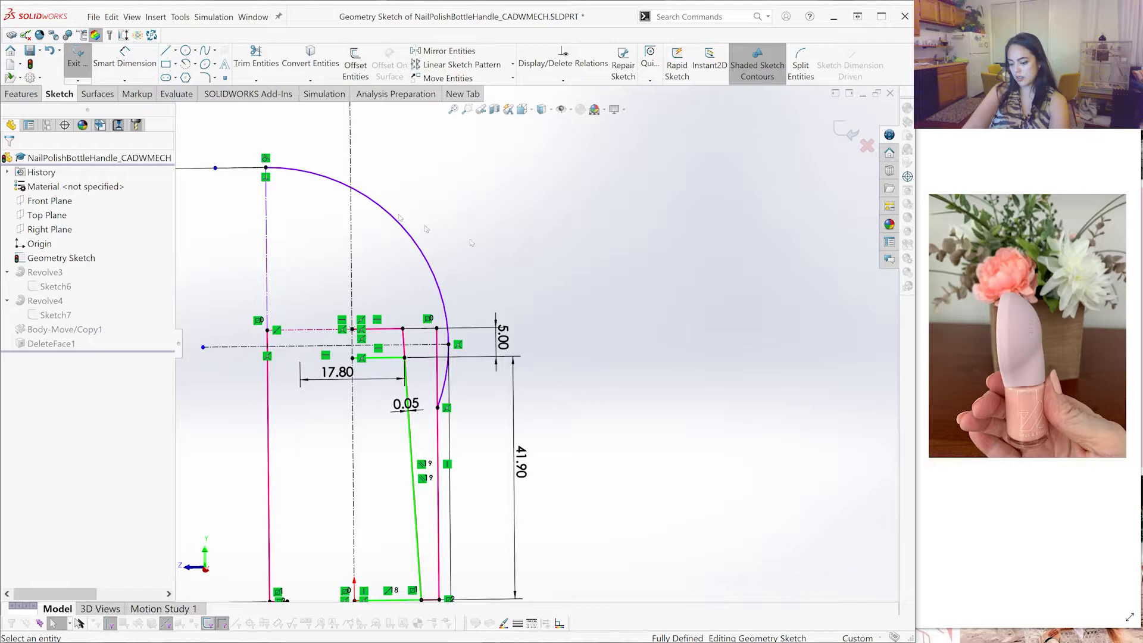
Sketch a vertical line about 30.9 mm long just outside the construction line, joined to it by horizontal segments about 1.4 mm long
{"action": "key", "text": "l"}
{"action": "scroll", "coordinate": [278, 187], "scroll_direction": "down", "scroll_amount": 1}
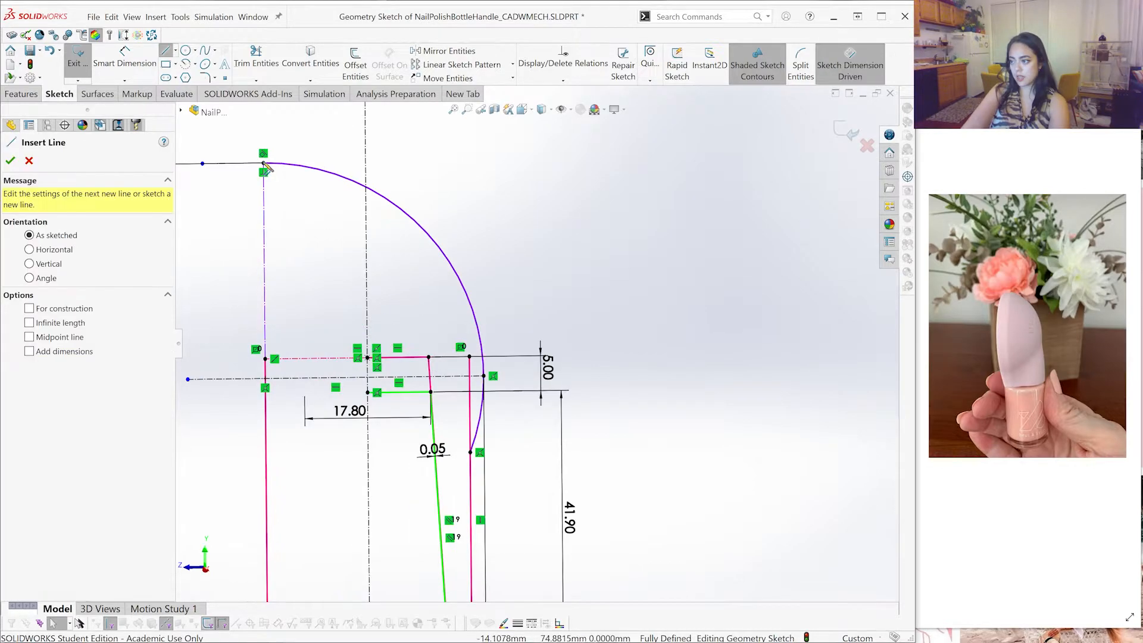
{"action": "left_click", "coordinate": [262, 162]}
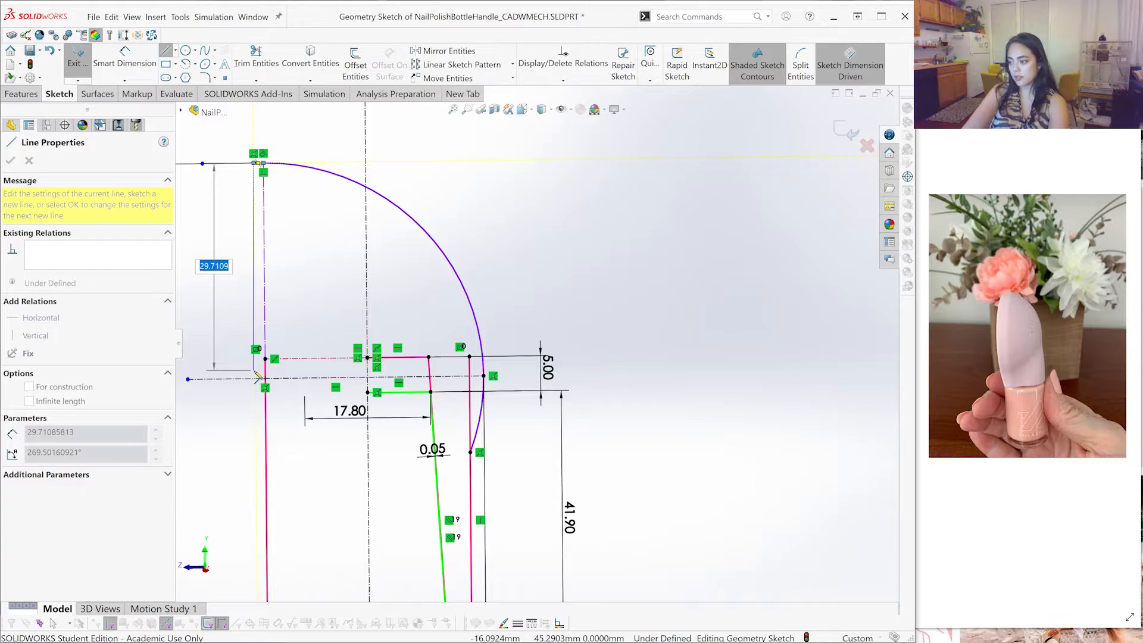
{"action": "left_click", "coordinate": [256, 379]}
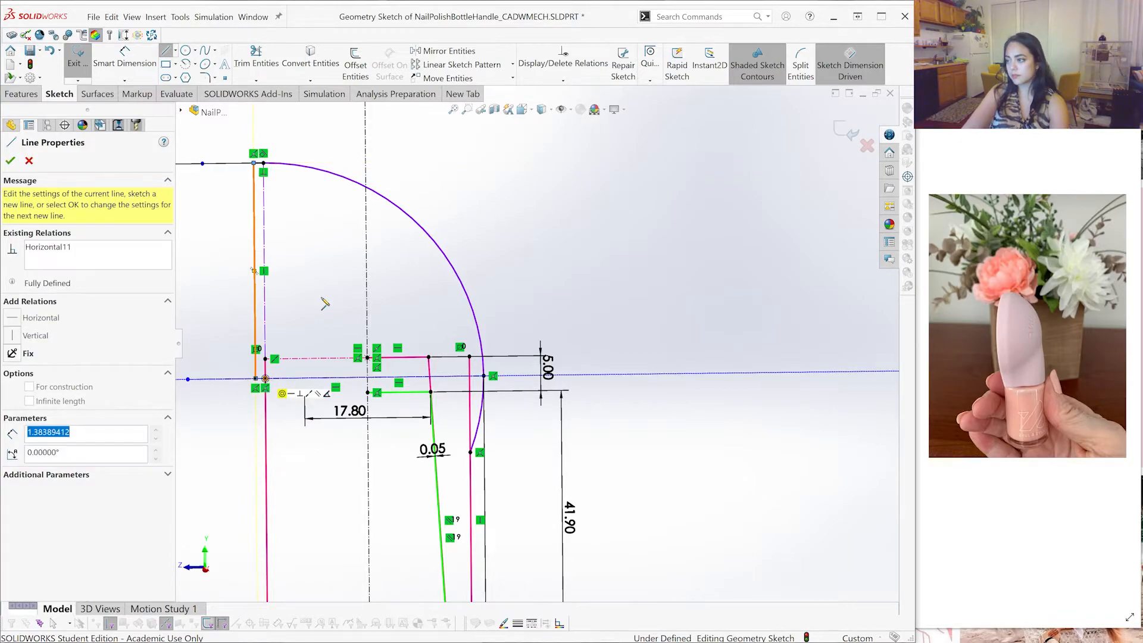
{"action": "key", "text": "Escape"}
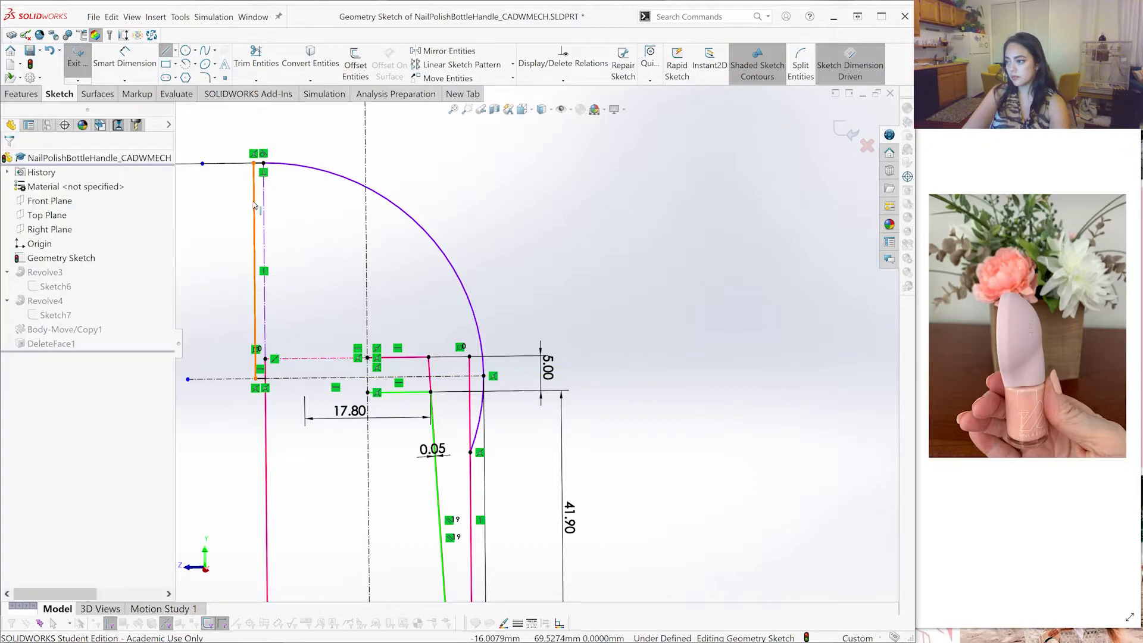
Colour the new outer vertical line and the short horizontal segment joining it to the large arc's upper end purple
{"action": "left_click", "coordinate": [256, 209]}
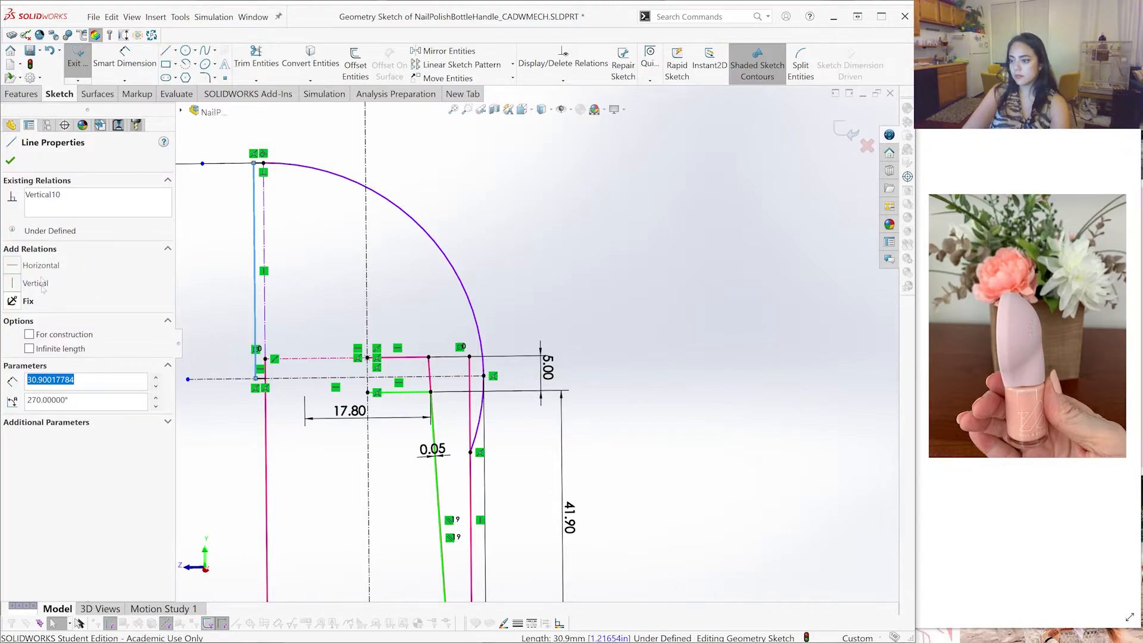
{"action": "scroll", "coordinate": [60, 351], "scroll_direction": "down", "scroll_amount": 1}
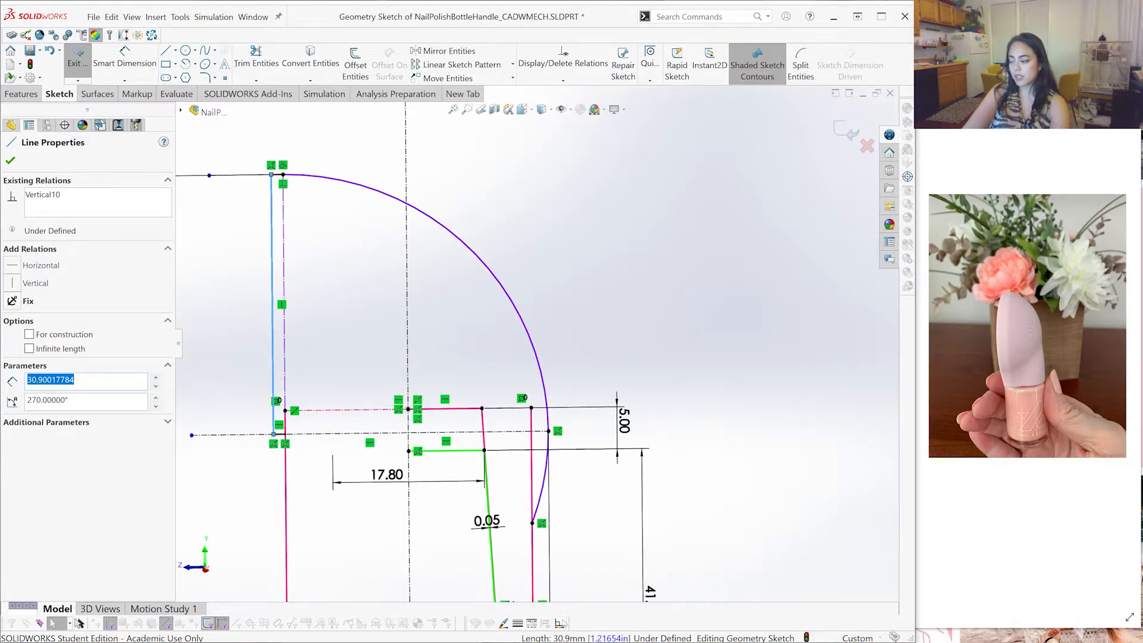
{"action": "left_click", "coordinate": [503, 624]}
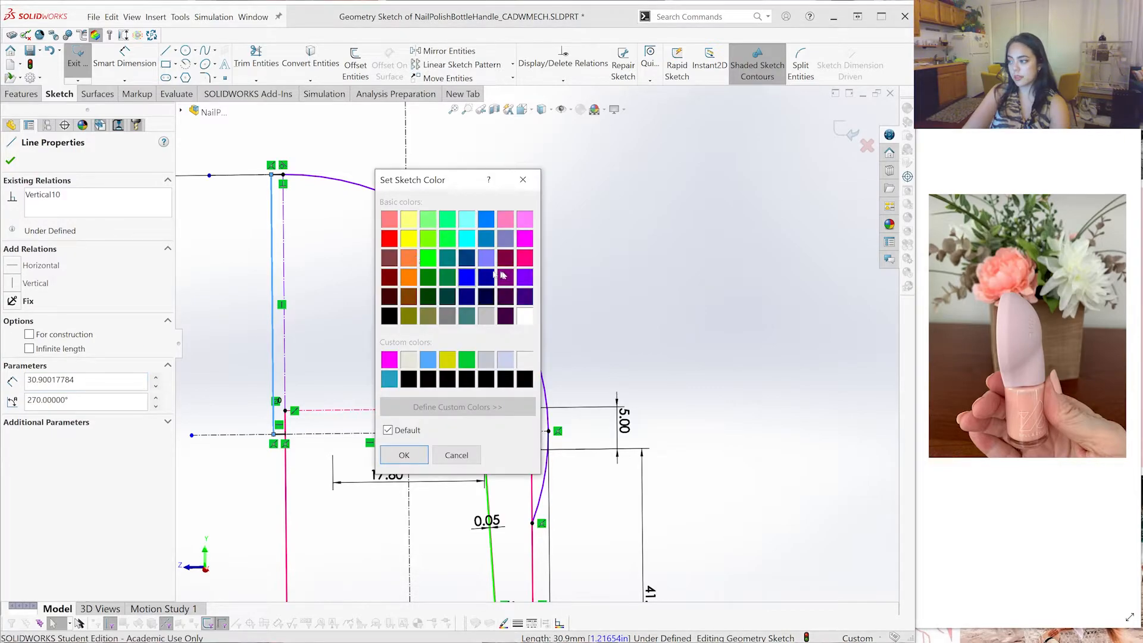
{"action": "left_click", "coordinate": [404, 455]}
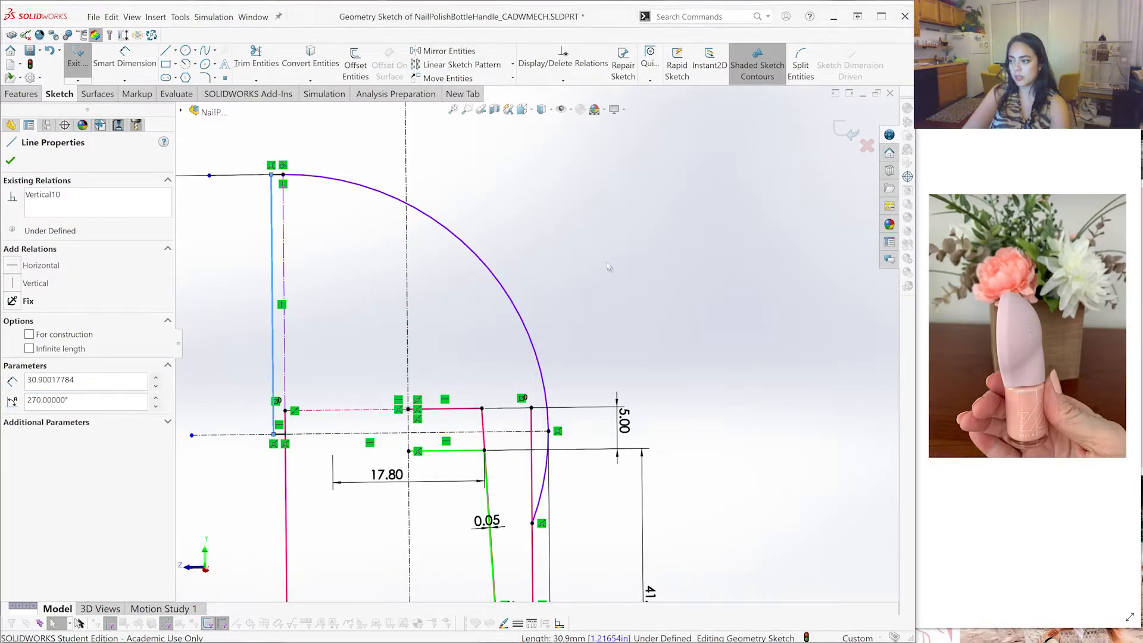
{"action": "left_click", "coordinate": [277, 175]}
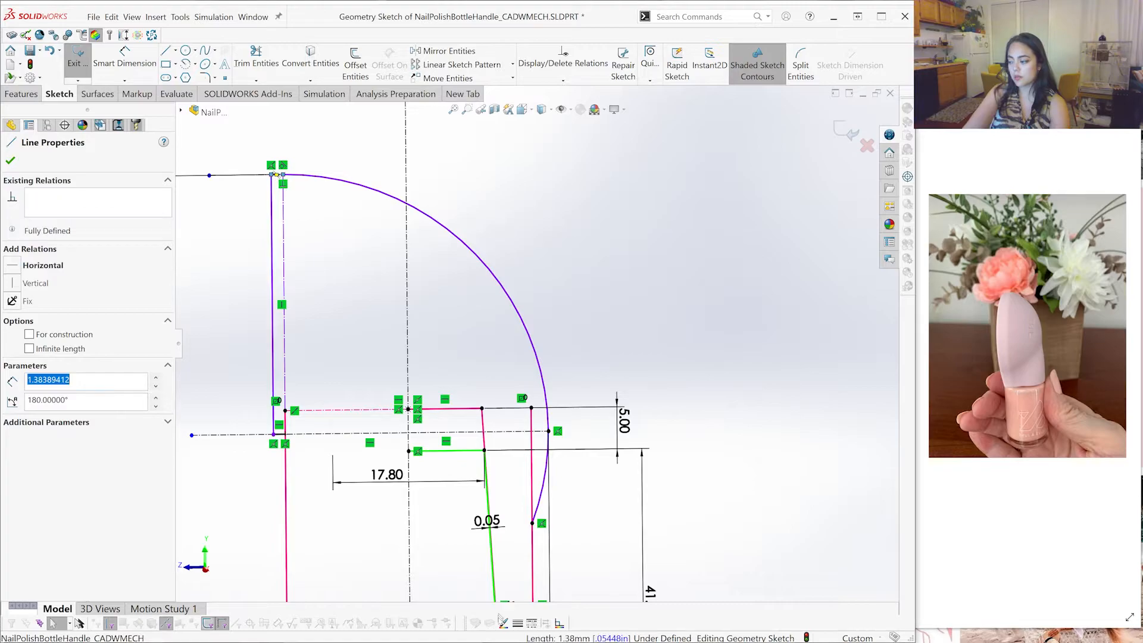
{"action": "left_click", "coordinate": [504, 624]}
{"action": "left_click", "coordinate": [524, 277]}
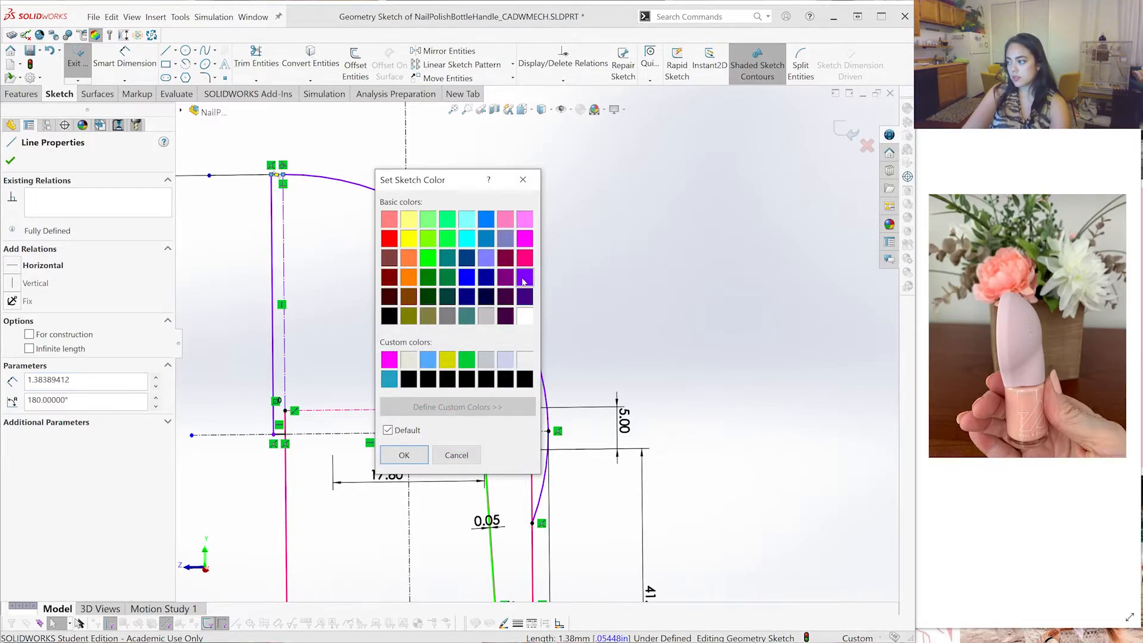
{"action": "left_click", "coordinate": [401, 462]}
{"action": "left_click", "coordinate": [539, 245]}
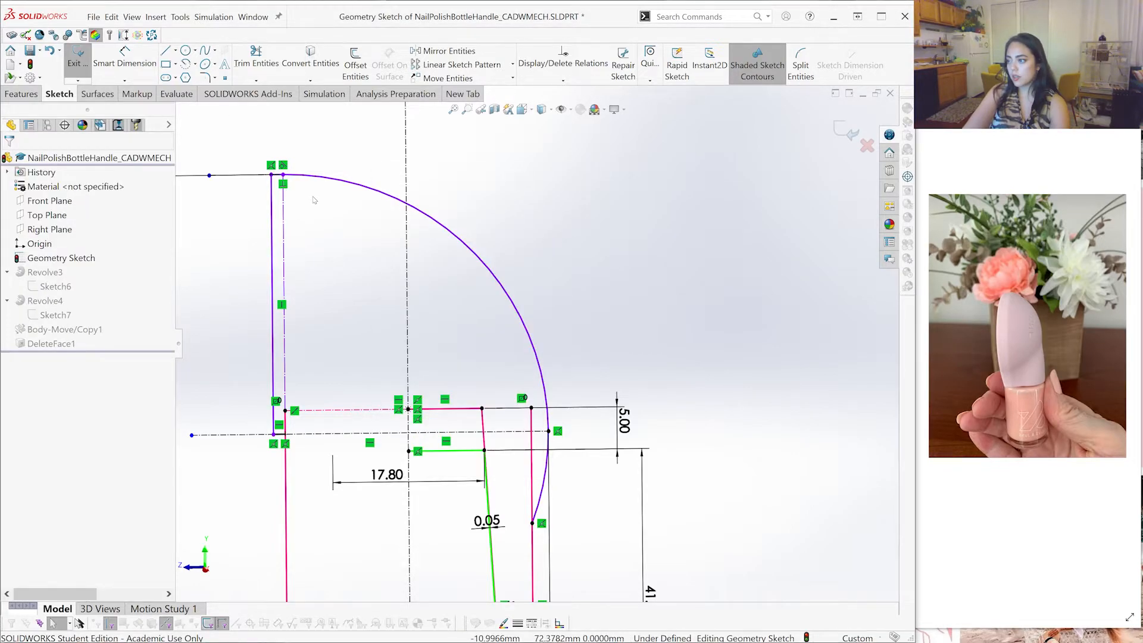
{"action": "scroll", "coordinate": [315, 201], "scroll_direction": "down", "scroll_amount": 2}
{"action": "left_click", "coordinate": [294, 228]}
{"action": "left_click", "coordinate": [279, 232]}
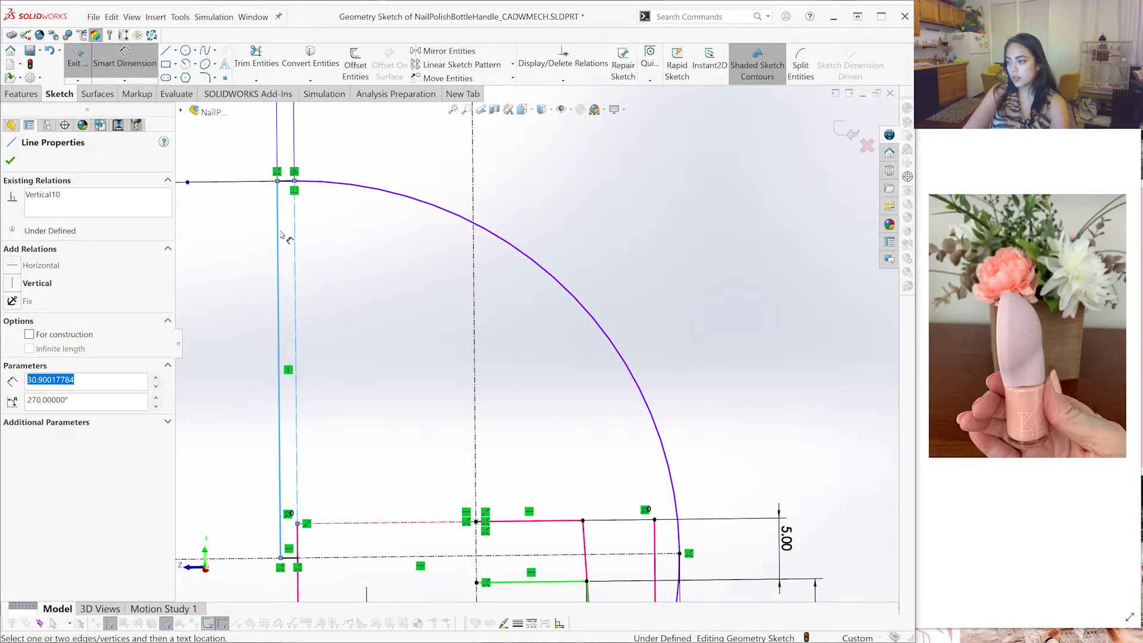
{"action": "left_click", "coordinate": [316, 233]}
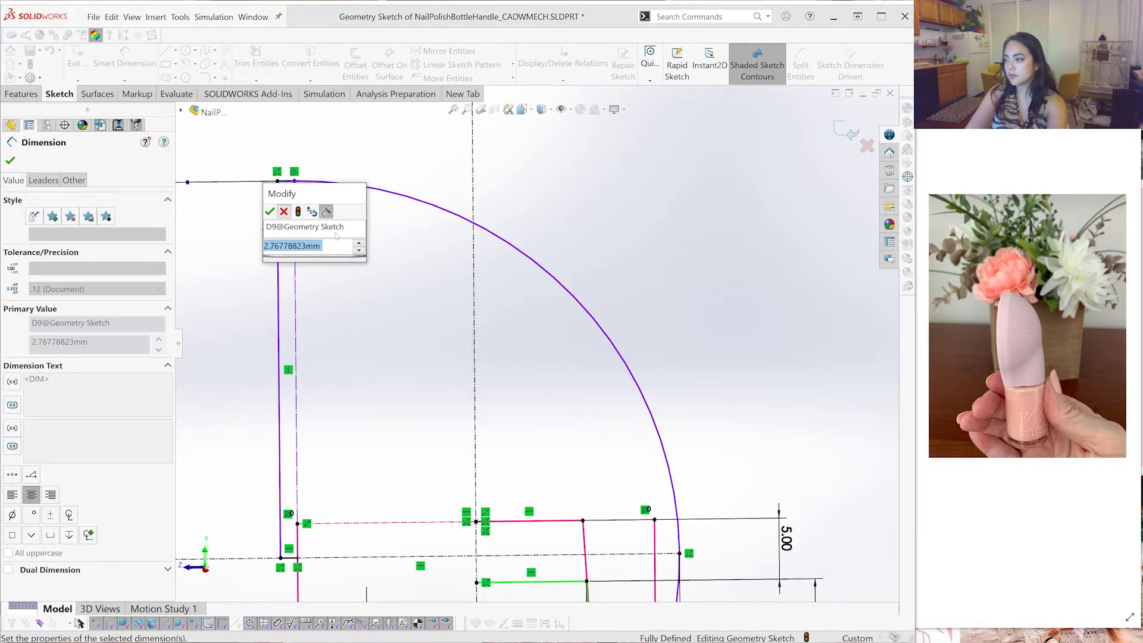
{"action": "left_click", "coordinate": [284, 212]}
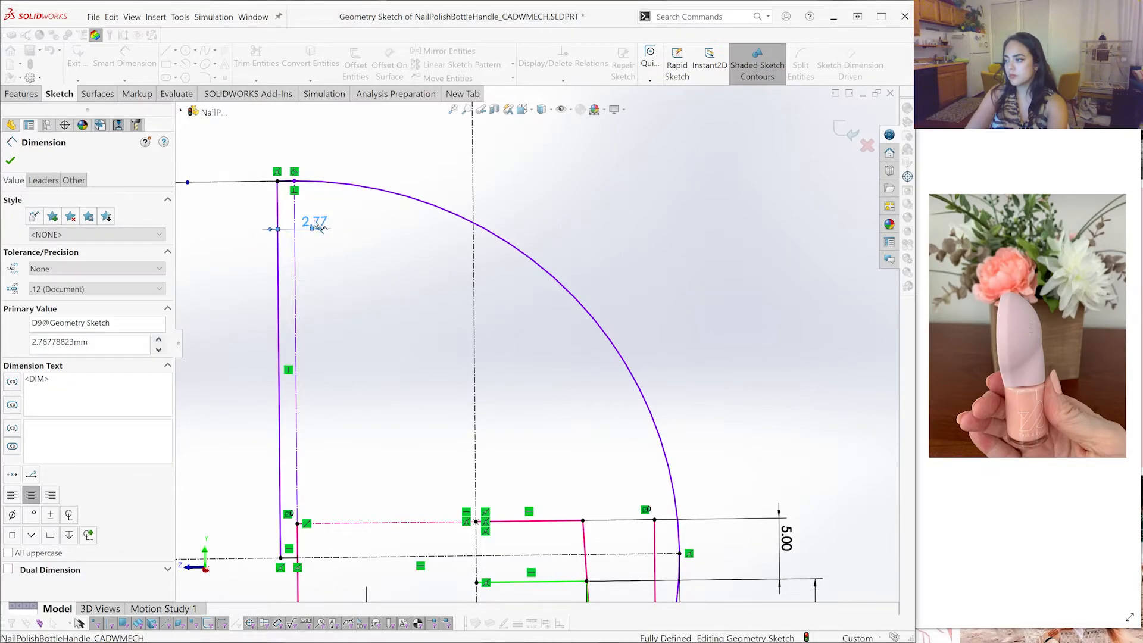
{"action": "key", "text": "Delete"}
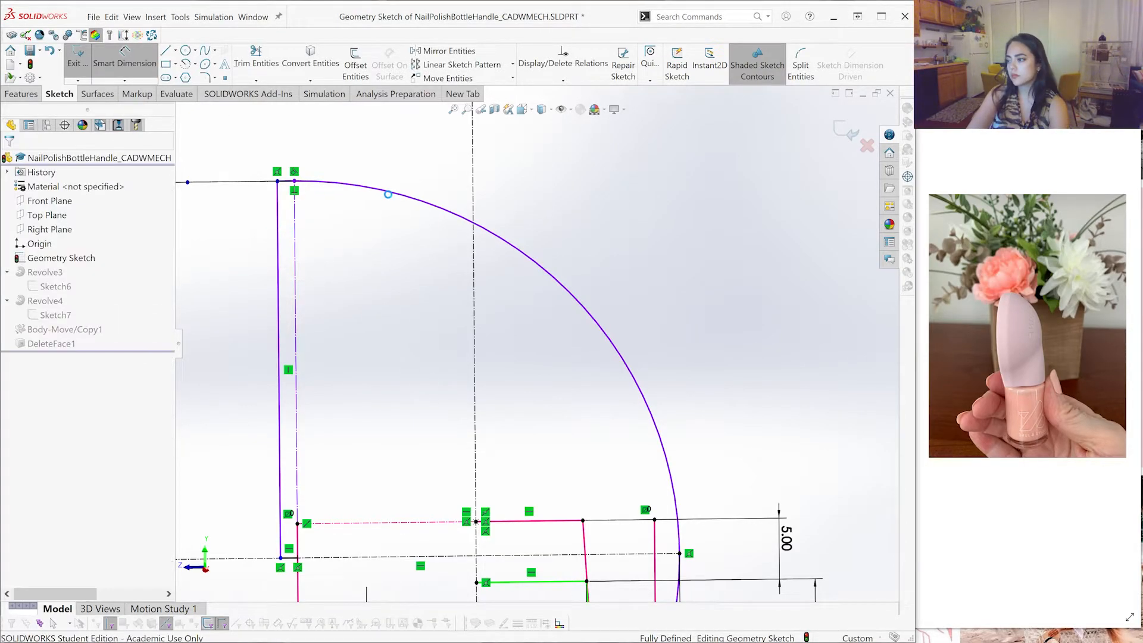
Dimension the gap between the outer vertical line and the construction line at 1 mm and exit the Geometry Sketch
{"action": "scroll", "coordinate": [293, 225], "scroll_direction": "down", "scroll_amount": 2}
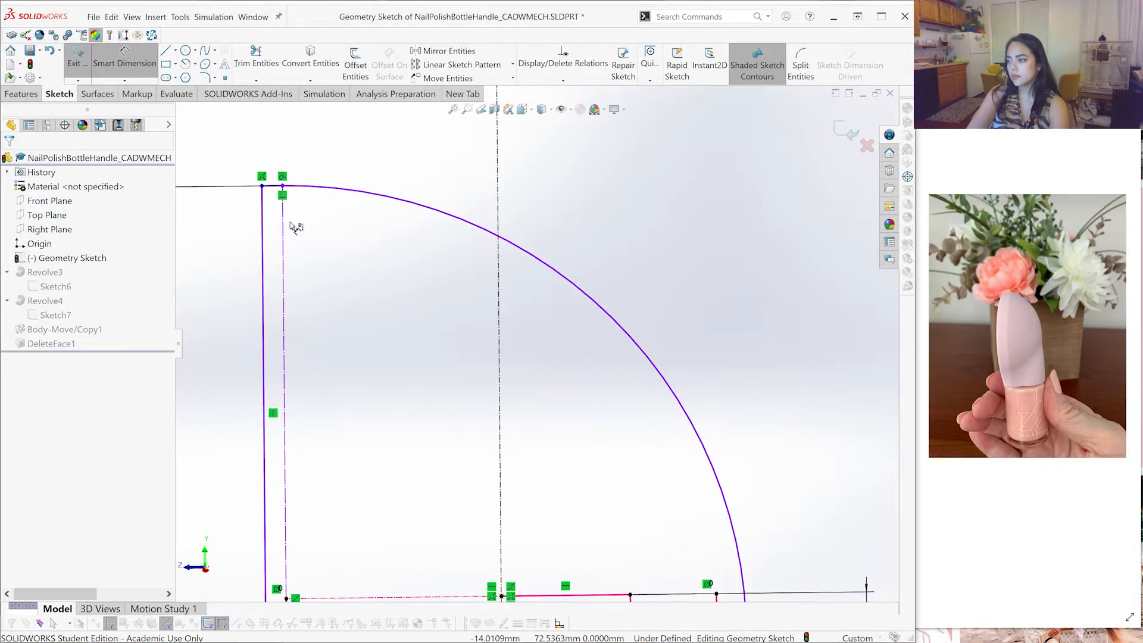
{"action": "left_click", "coordinate": [263, 234]}
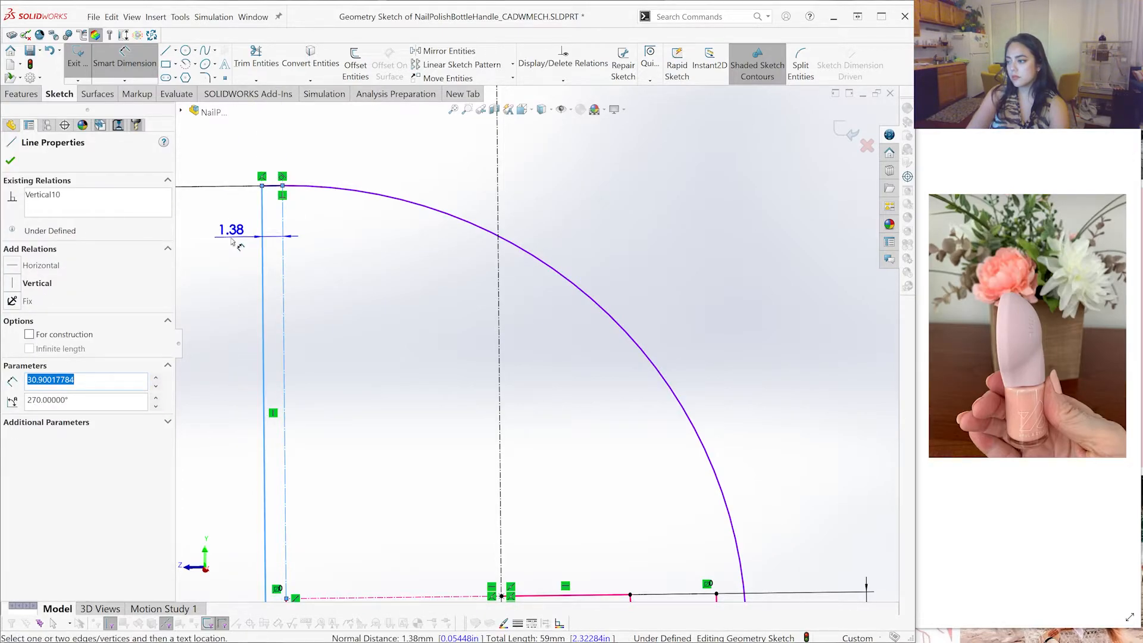
{"action": "left_click", "coordinate": [229, 241]}
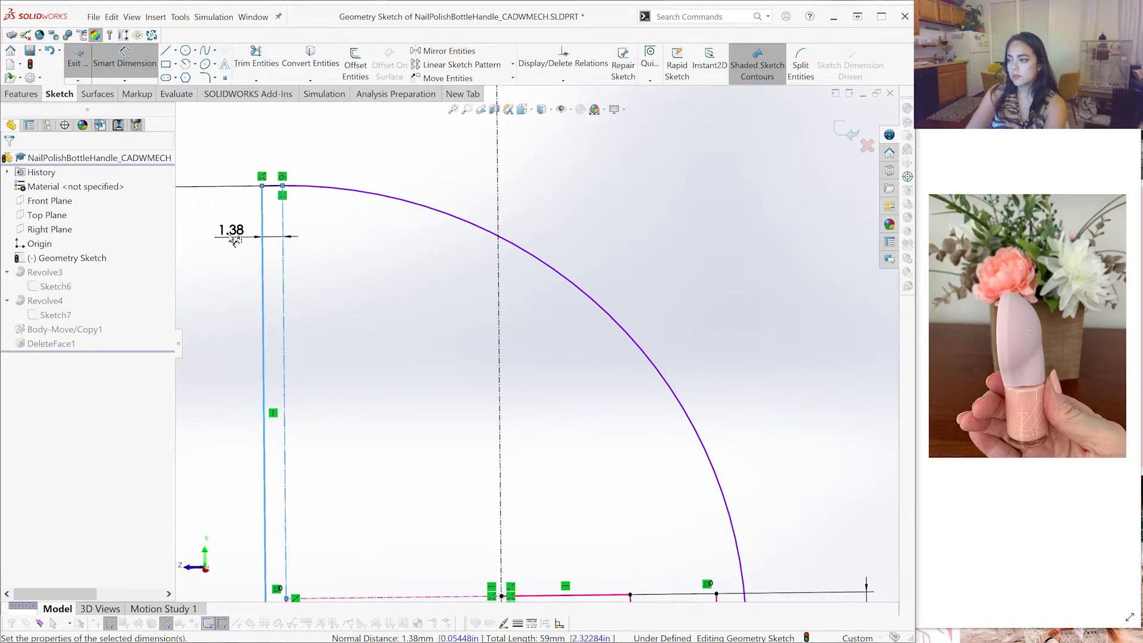
{"action": "left_click", "coordinate": [234, 237]}
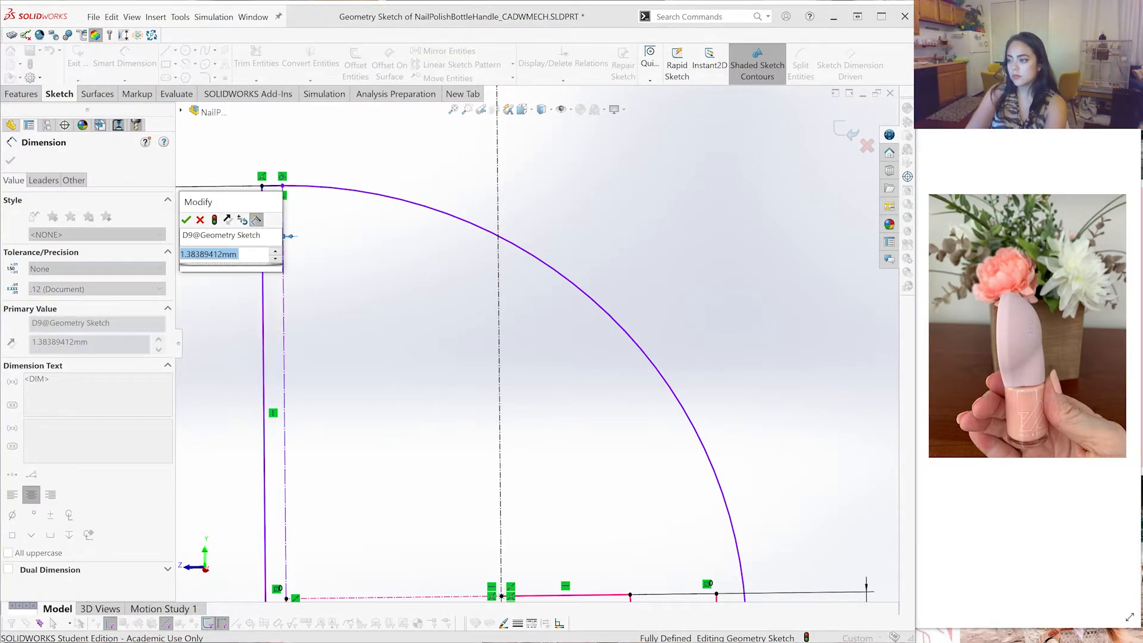
{"action": "key", "text": "Return"}
{"action": "type", "text": "1"}
{"action": "key", "text": "Return"}
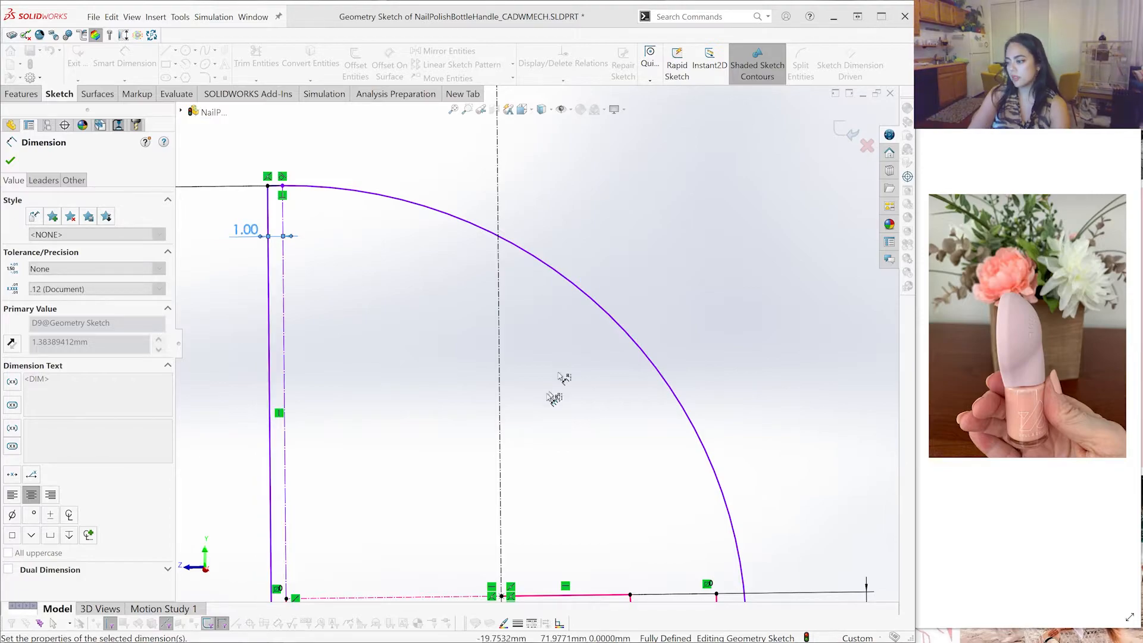
{"action": "left_click", "coordinate": [535, 390]}
{"action": "scroll", "coordinate": [629, 487], "scroll_direction": "up", "scroll_amount": 7}
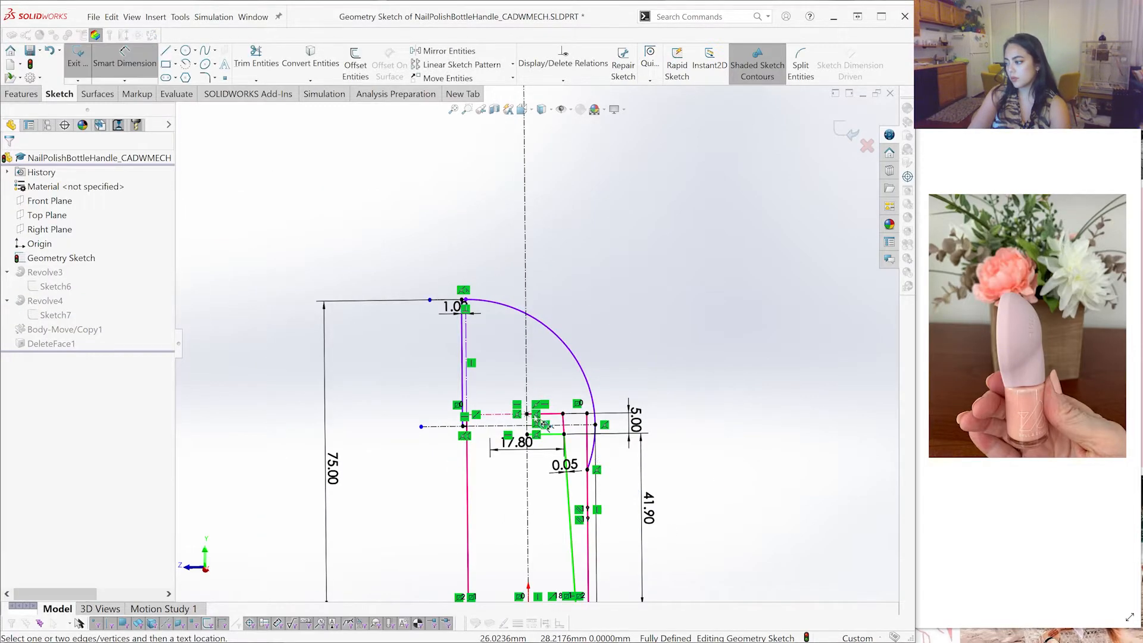
{"action": "scroll", "coordinate": [586, 435], "scroll_direction": "down", "scroll_amount": 4}
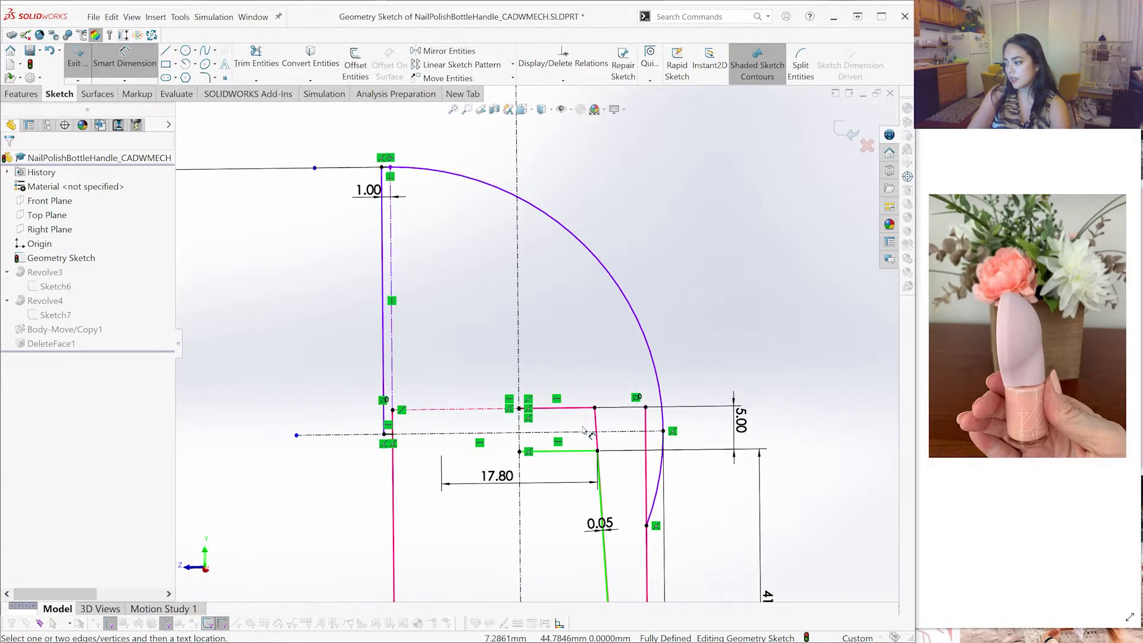
{"action": "left_click", "coordinate": [841, 129]}
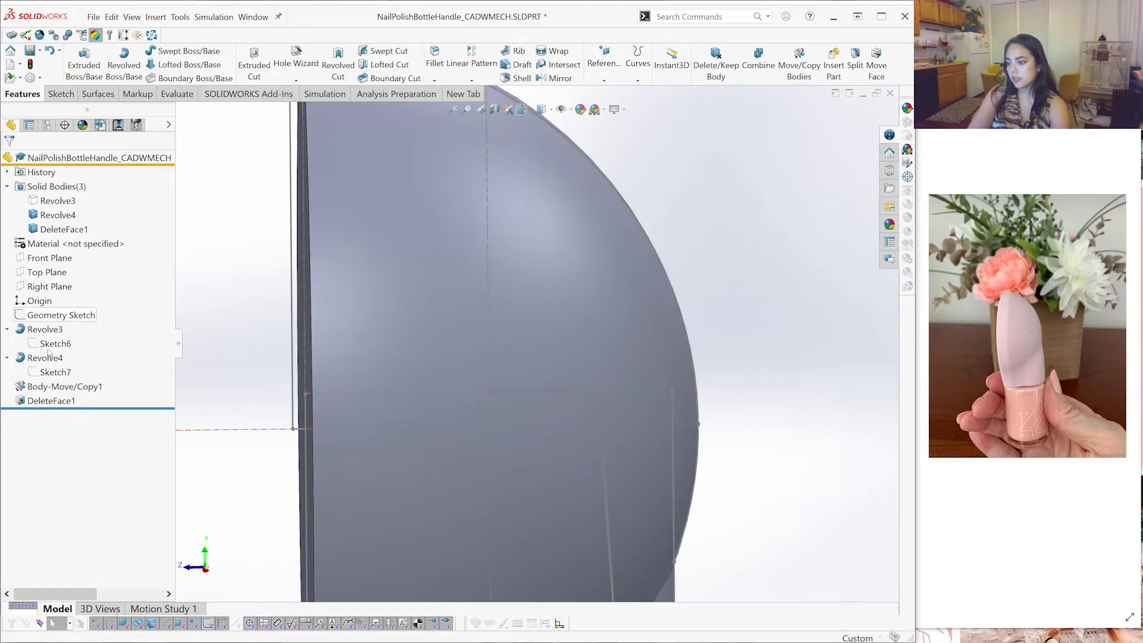
Edit Sketch7 under Revolve4 and convert the outer vertical line and its two short horizontal connectors from the Geometry Sketch into it
{"action": "left_click", "coordinate": [53, 372]}
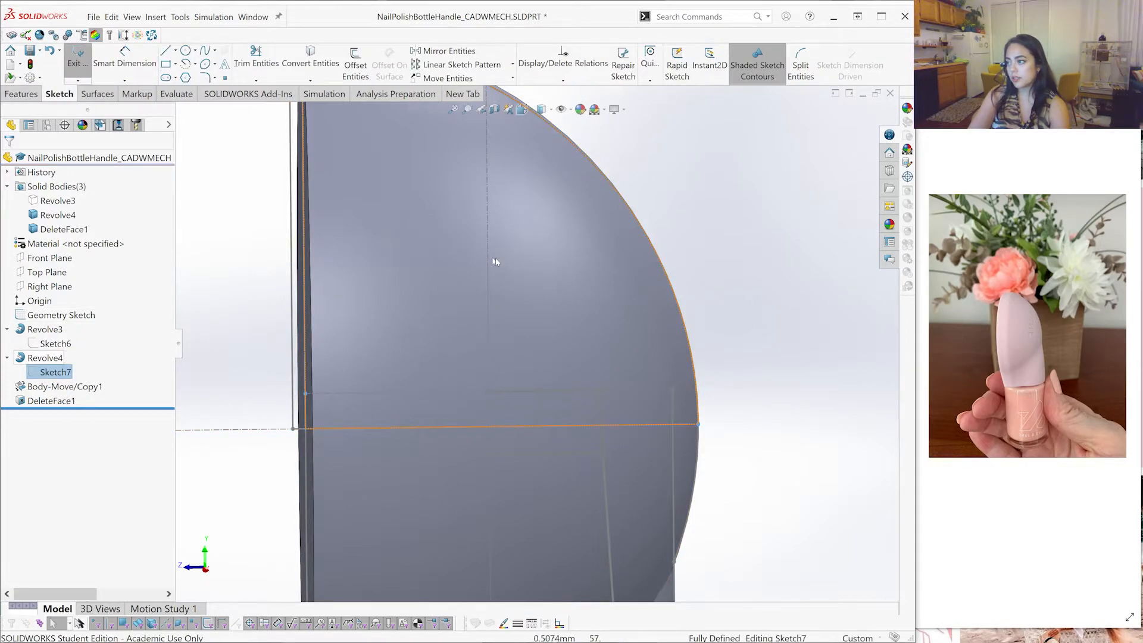
{"action": "scroll", "coordinate": [527, 269], "scroll_direction": "up", "scroll_amount": 3}
{"action": "scroll", "coordinate": [646, 229], "scroll_direction": "down", "scroll_amount": 1}
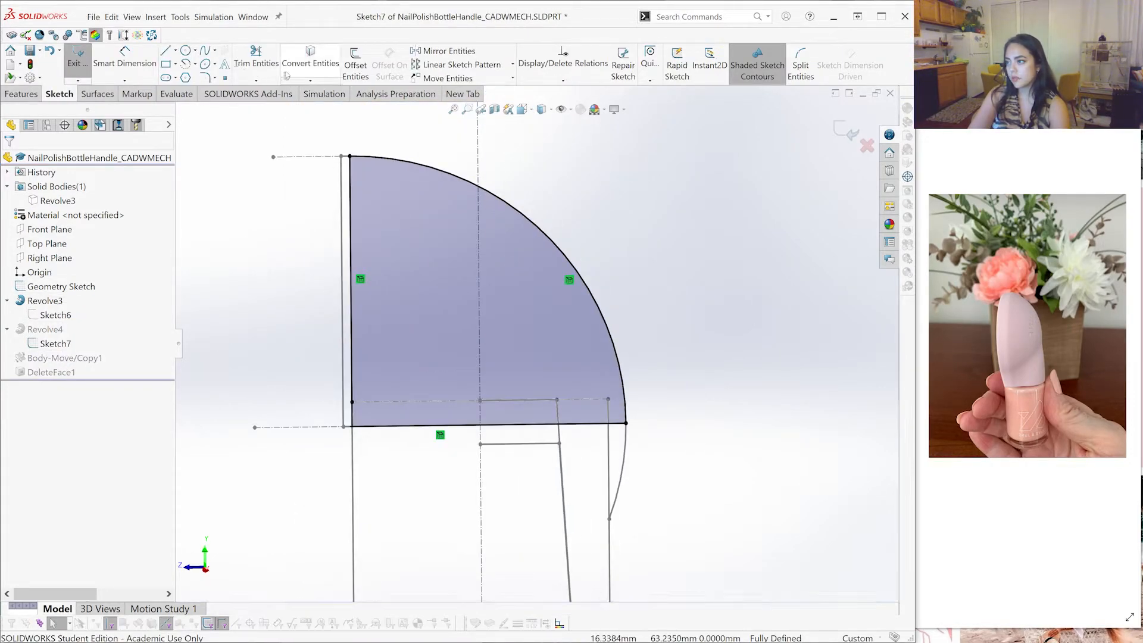
{"action": "left_click", "coordinate": [346, 156]}
{"action": "left_click", "coordinate": [344, 411]}
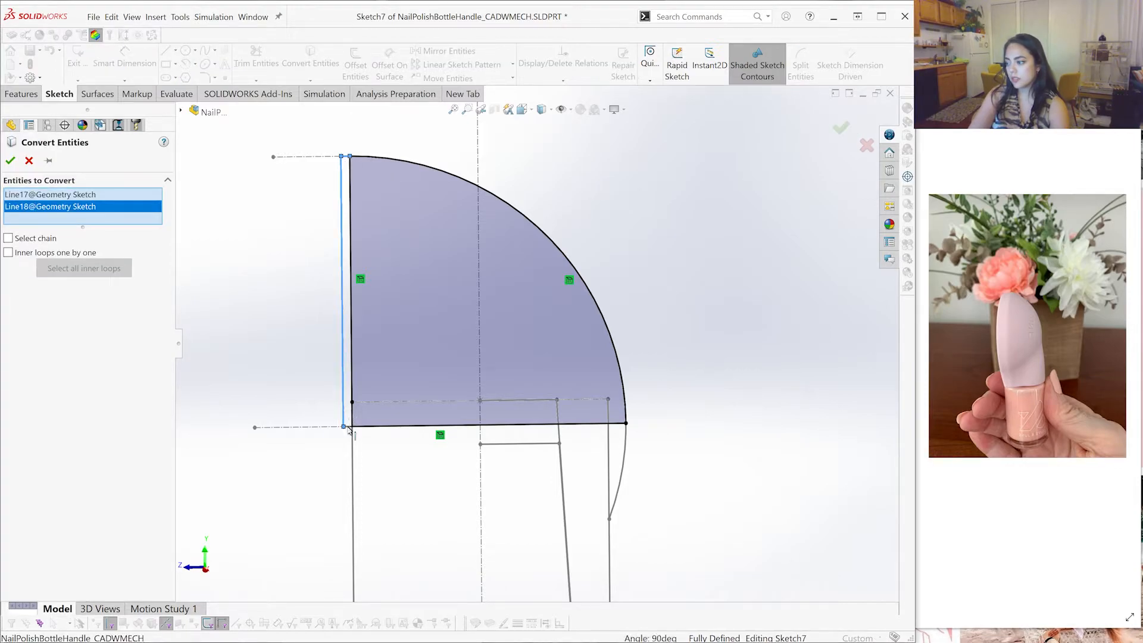
{"action": "left_click", "coordinate": [347, 428]}
{"action": "left_click", "coordinate": [10, 161]}
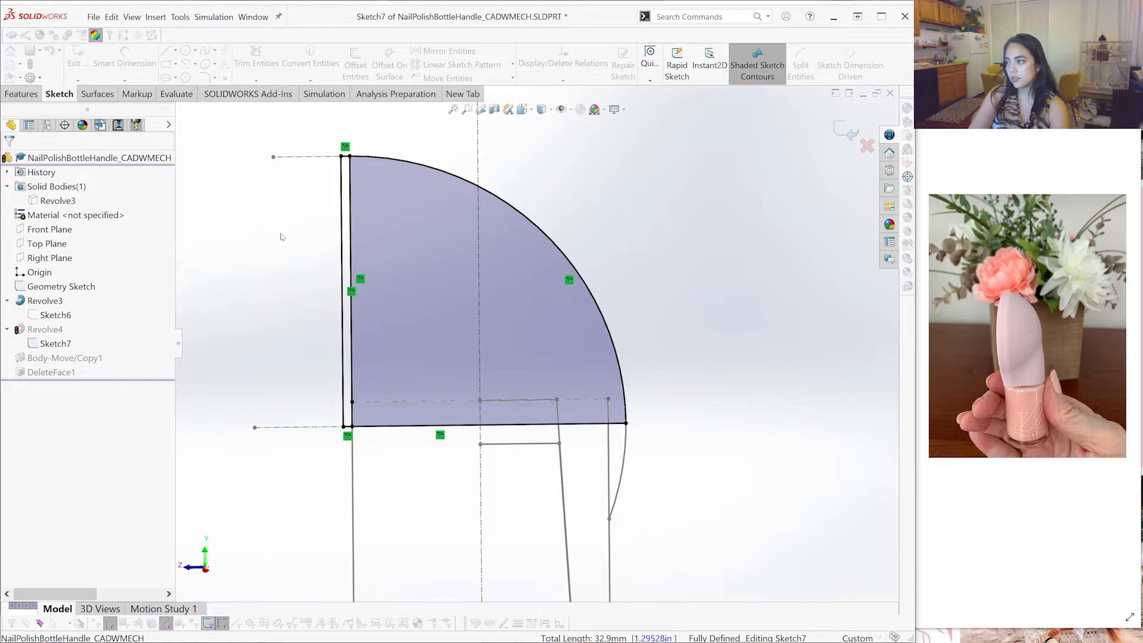
Change both pieces of Sketch7's inner vertical line to construction geometry
{"action": "left_click", "coordinate": [352, 180]}
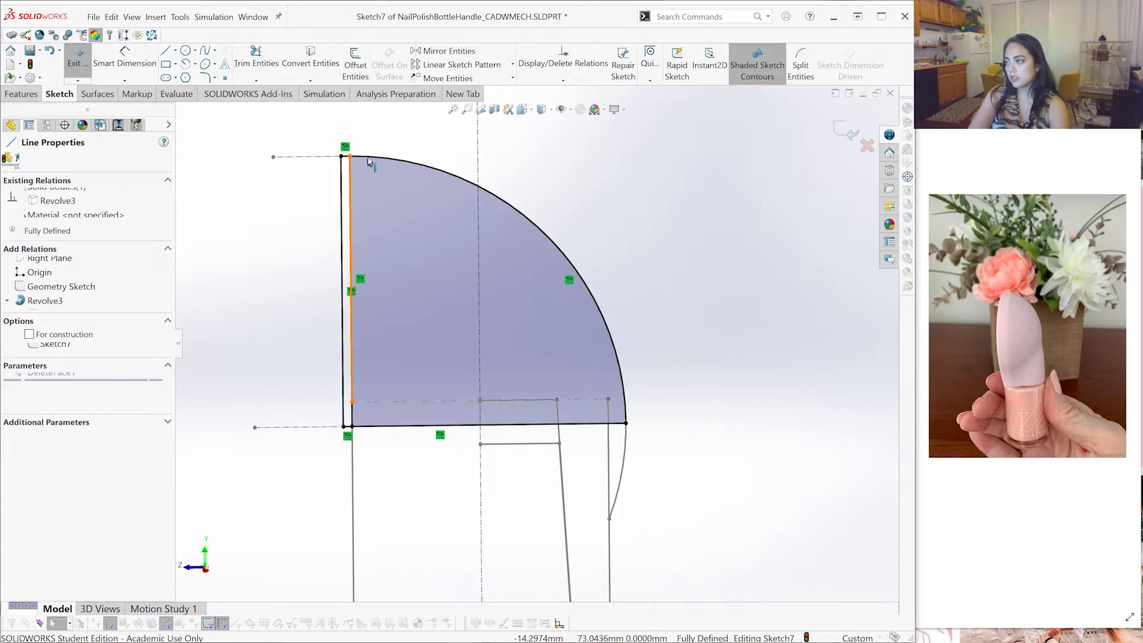
{"action": "left_click", "coordinate": [446, 153]}
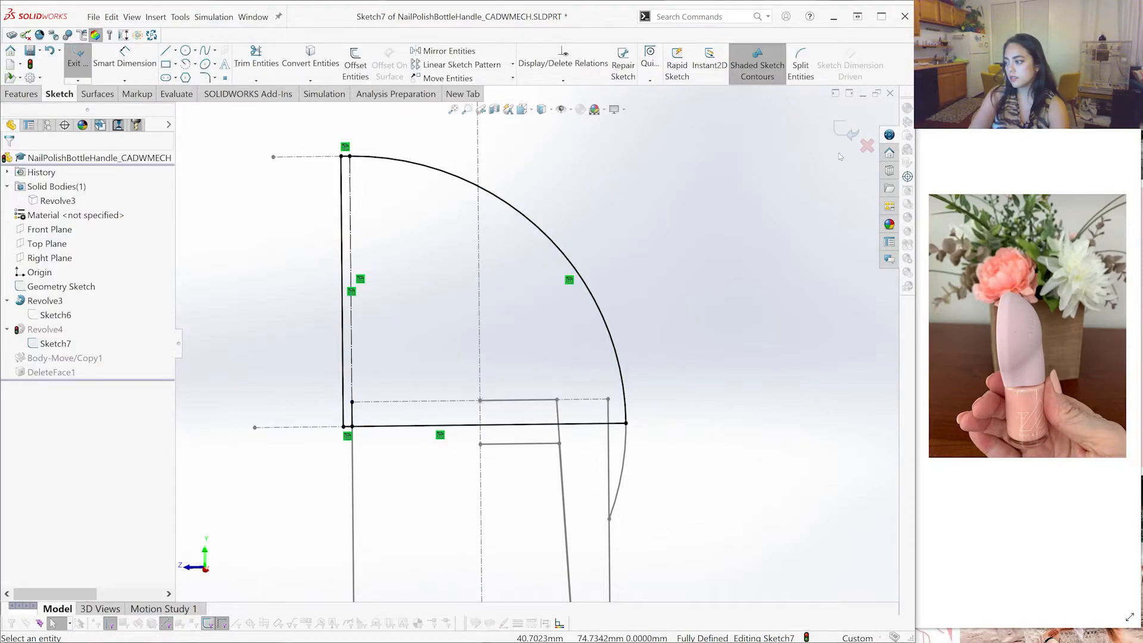
{"action": "left_click", "coordinate": [354, 411]}
{"action": "left_click", "coordinate": [666, 208]}
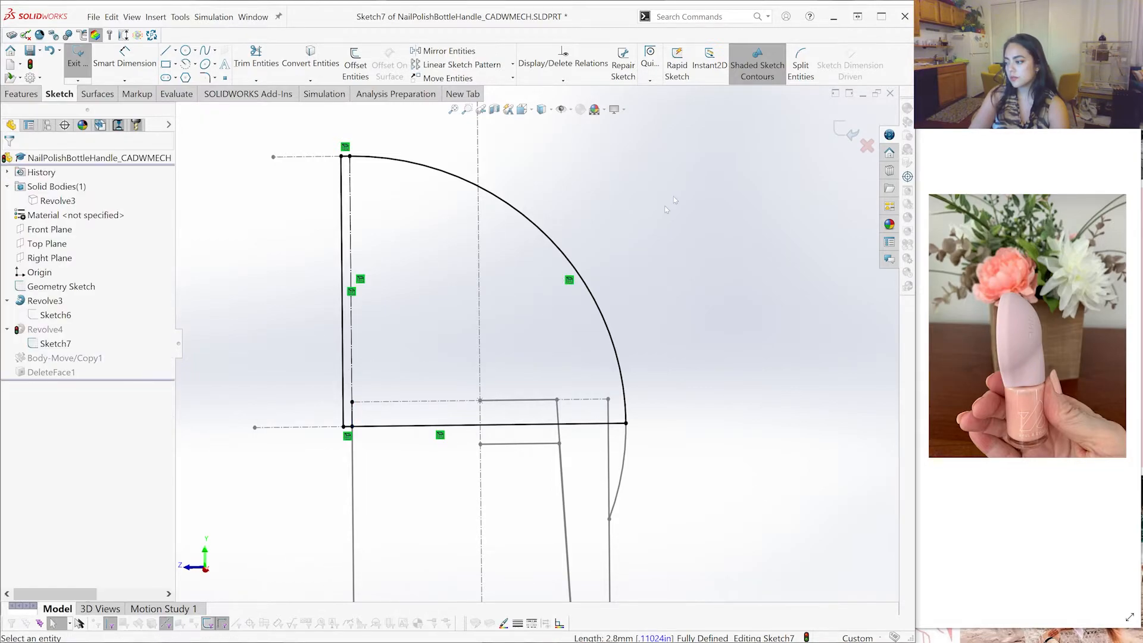
Try to exit Sketch7, cancel the rebuild, and examine the inner construction lines at the profile's lower corner
{"action": "left_click", "coordinate": [844, 131]}
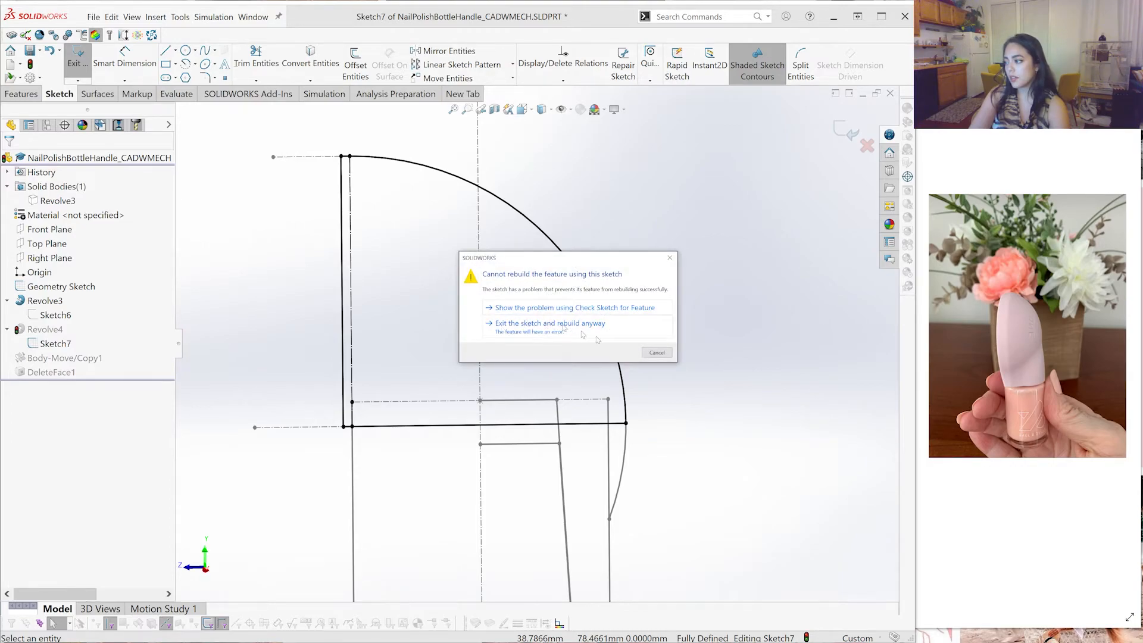
{"action": "left_click", "coordinate": [657, 353]}
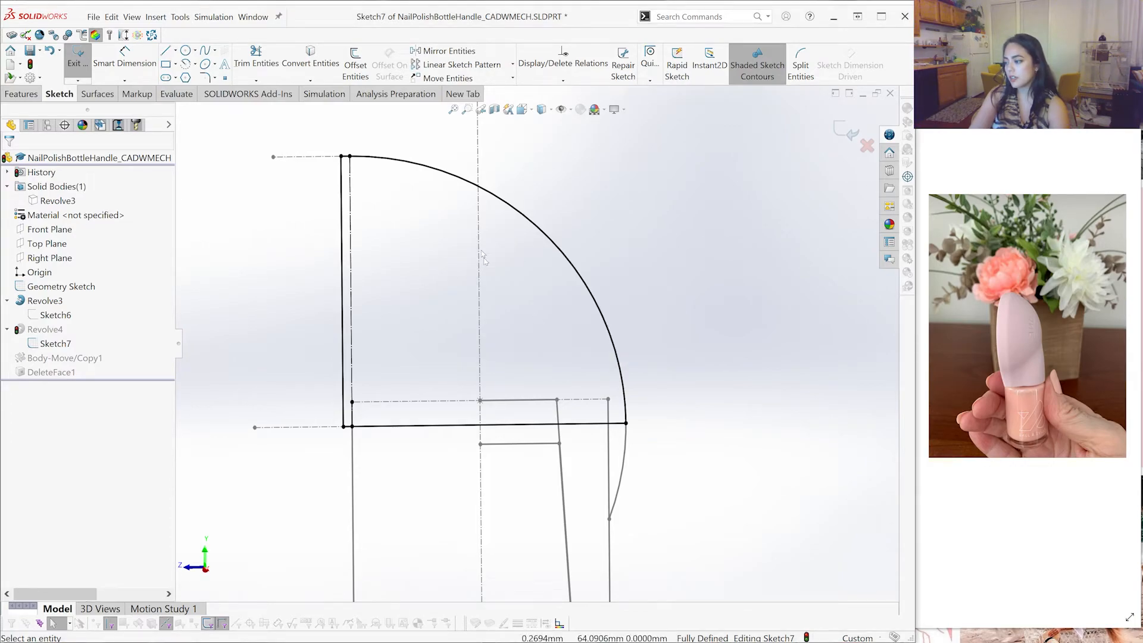
{"action": "scroll", "coordinate": [491, 357], "scroll_direction": "down", "scroll_amount": 2}
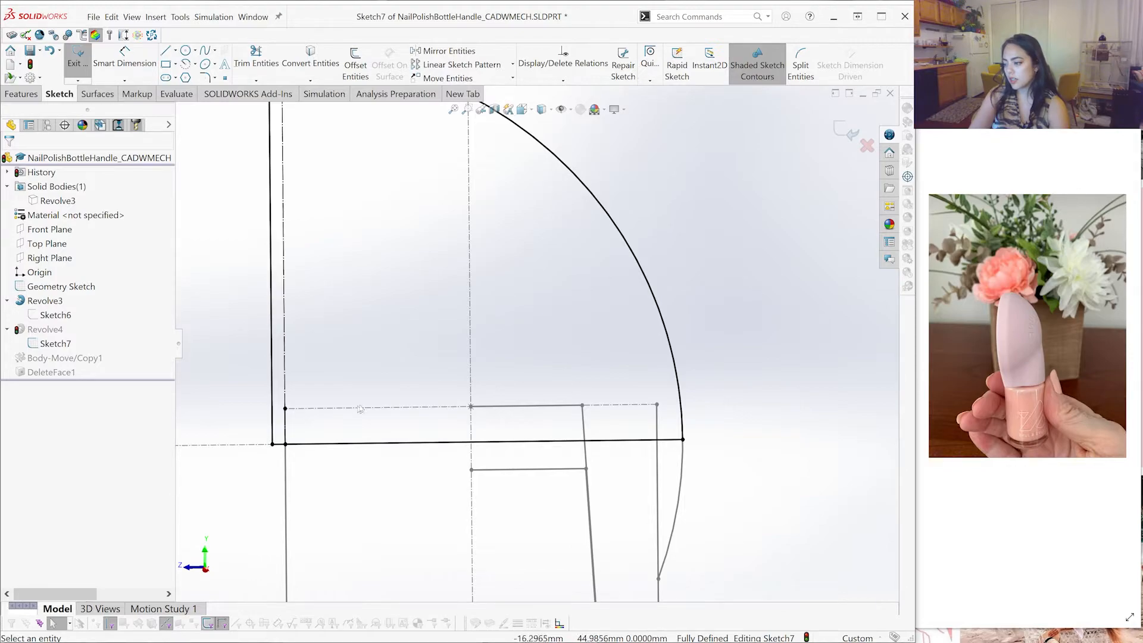
{"action": "scroll", "coordinate": [238, 440], "scroll_direction": "down", "scroll_amount": 5}
{"action": "left_click_drag", "start_coordinate": [591, 223], "coordinate": [468, 347]}
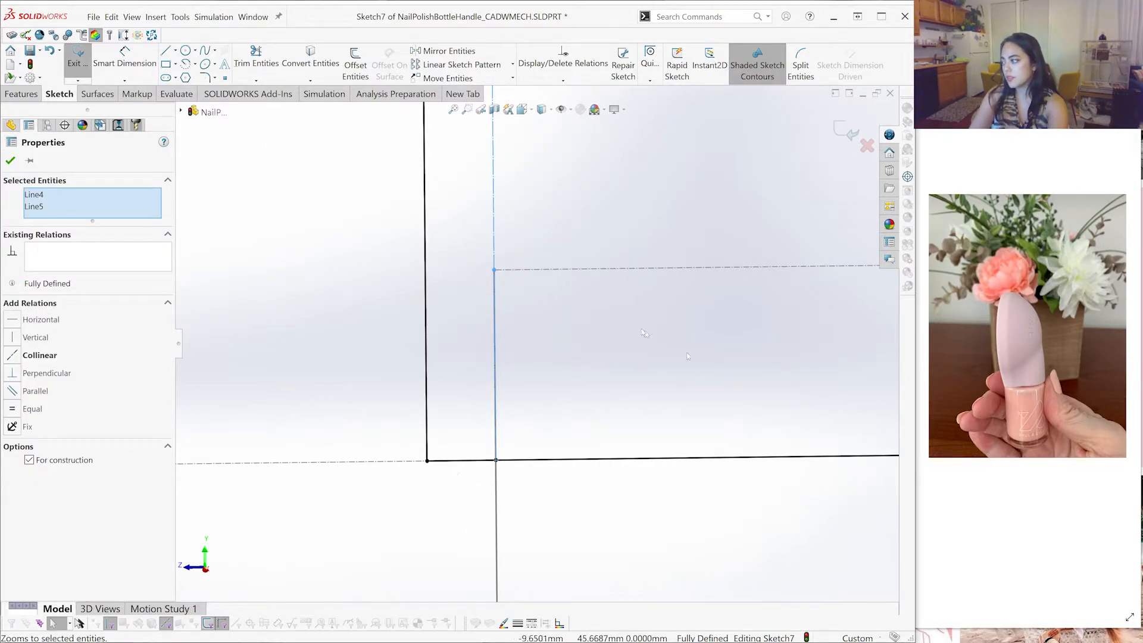
{"action": "left_click", "coordinate": [533, 327]}
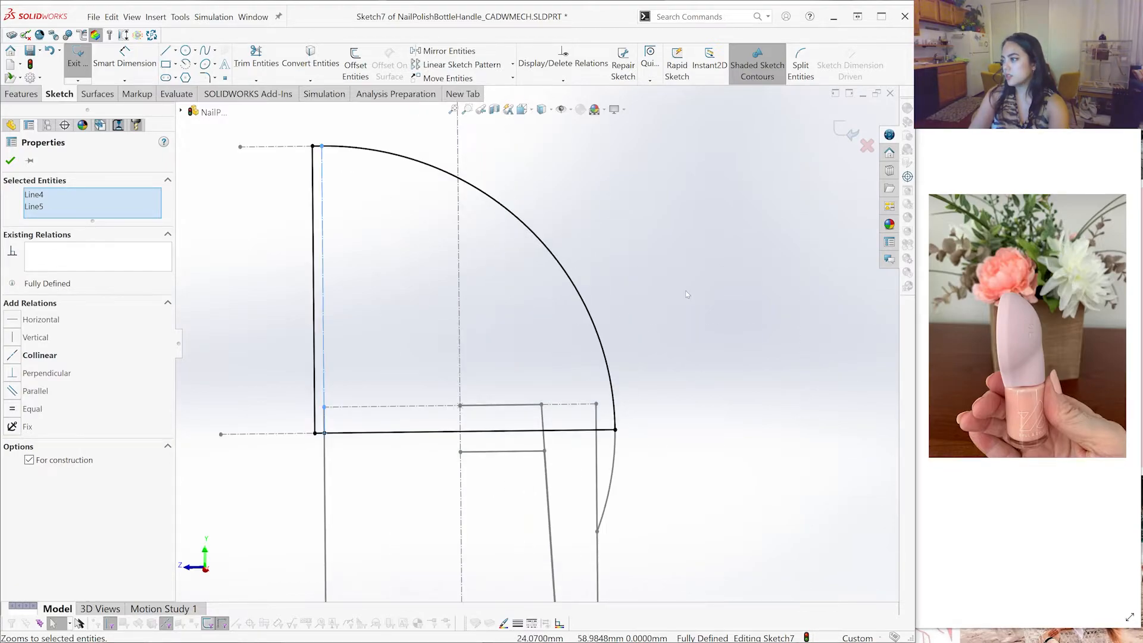
Close the profile's upper edge between the outer vertical line and the arc's upper end, and exit Sketch7 to rebuild Revolve4
{"action": "left_click", "coordinate": [386, 168]}
{"action": "scroll", "coordinate": [367, 176], "scroll_direction": "down", "scroll_amount": 3}
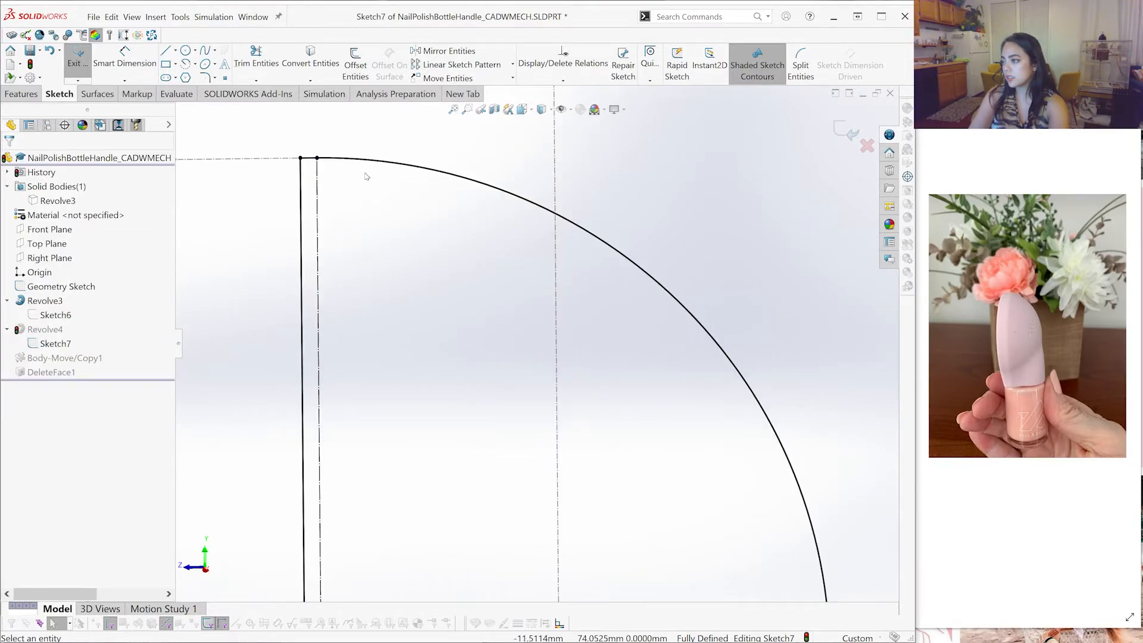
{"action": "scroll", "coordinate": [366, 176], "scroll_direction": "down", "scroll_amount": 5}
{"action": "left_click", "coordinate": [329, 242]}
{"action": "key", "text": "Escape"}
{"action": "left_click_drag", "start_coordinate": [256, 243], "coordinate": [251, 245]}
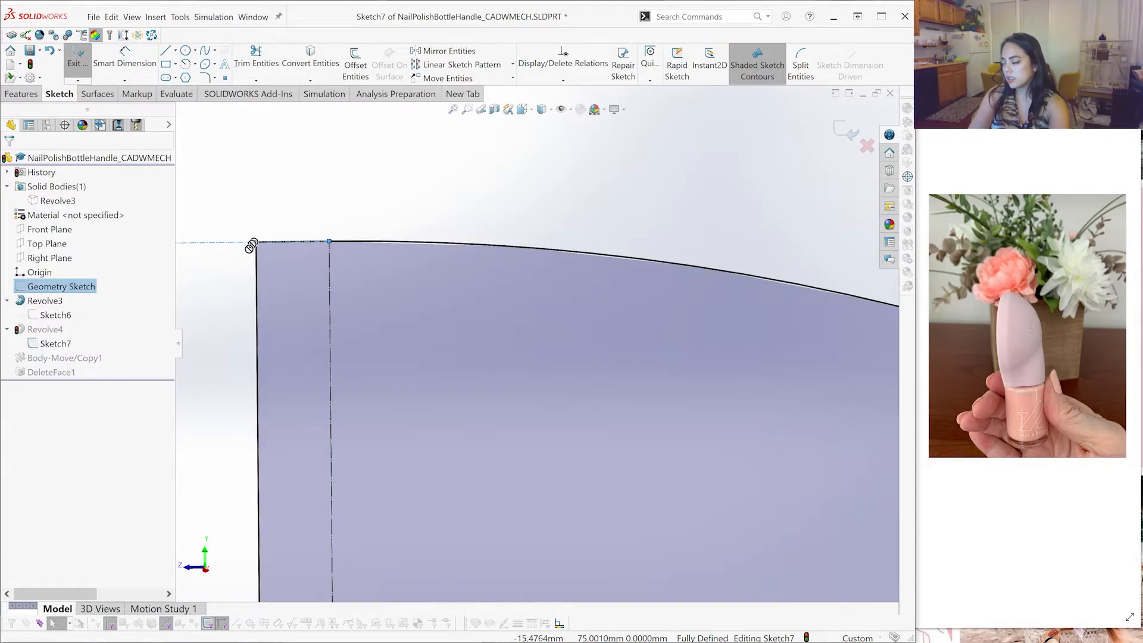
{"action": "scroll", "coordinate": [650, 345], "scroll_direction": "up", "scroll_amount": 5}
{"action": "scroll", "coordinate": [651, 344], "scroll_direction": "down", "scroll_amount": 4}
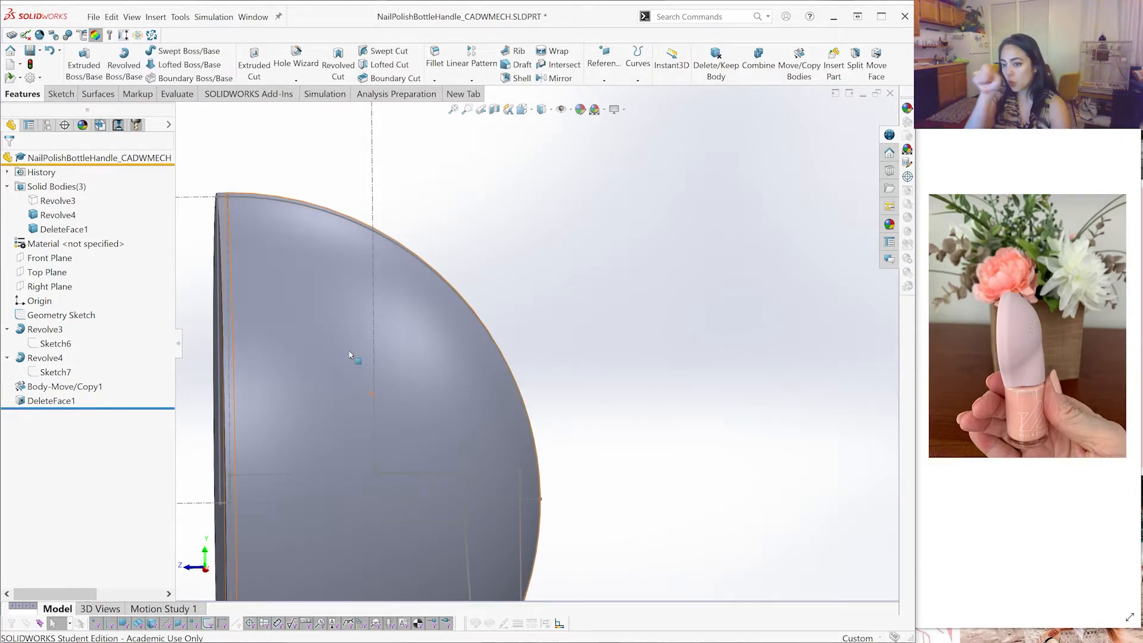
{"action": "scroll", "coordinate": [356, 357], "scroll_direction": "up", "scroll_amount": 4}
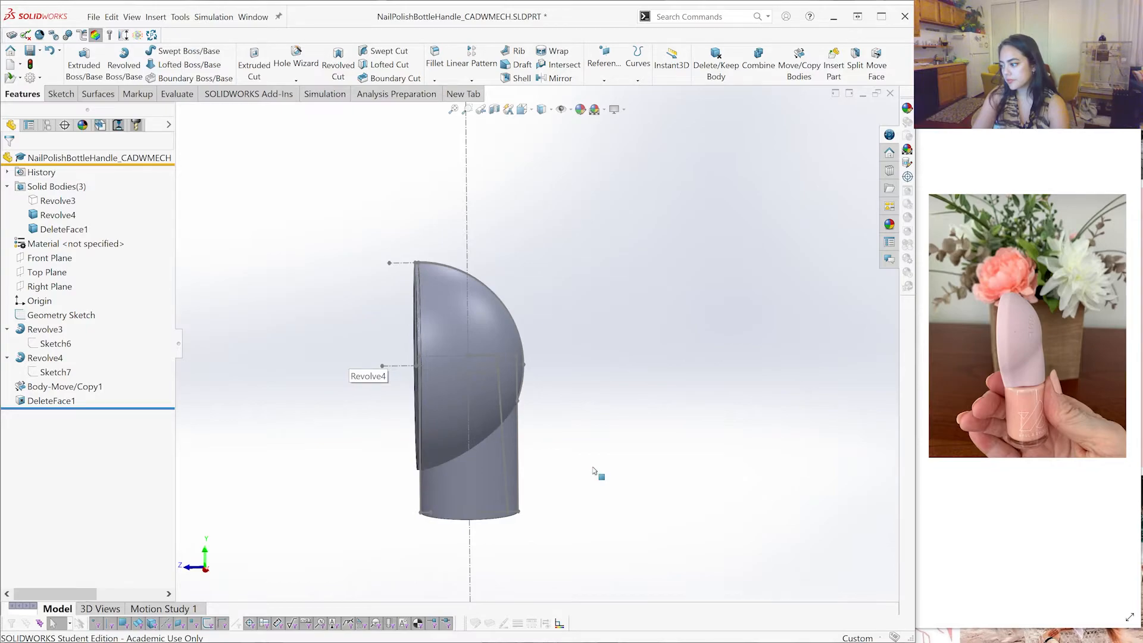
Subtract the DeleteFace1 body from the Revolve4 cap body with a Combine feature
{"action": "middle_click_drag", "start_coordinate": [594, 472], "coordinate": [648, 368]}
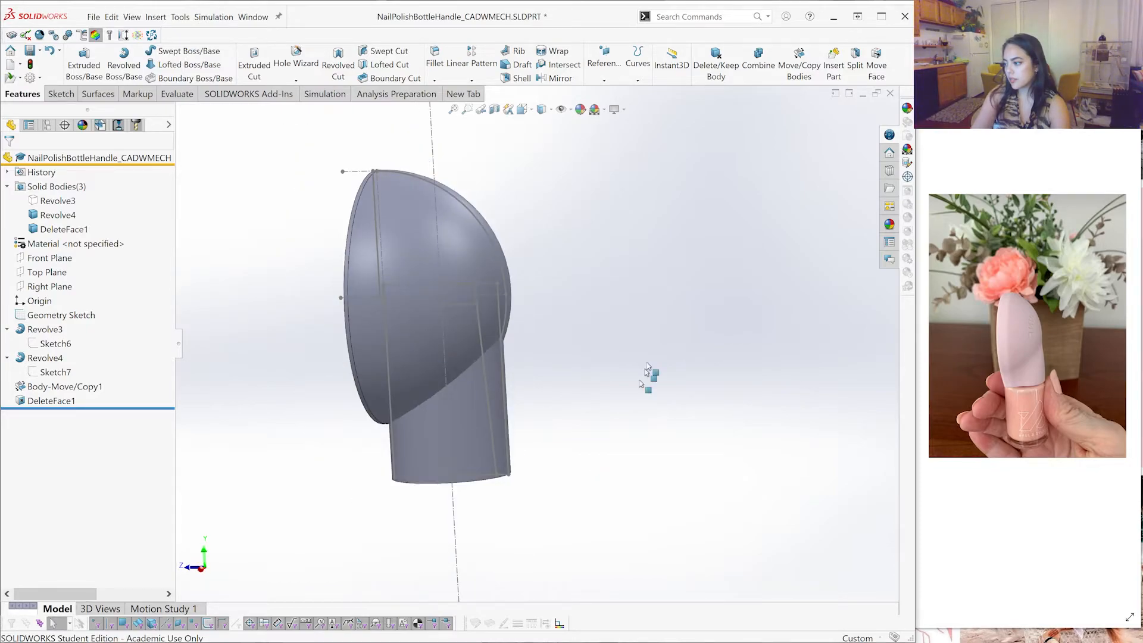
{"action": "middle_click_drag", "start_coordinate": [537, 334], "coordinate": [422, 328]}
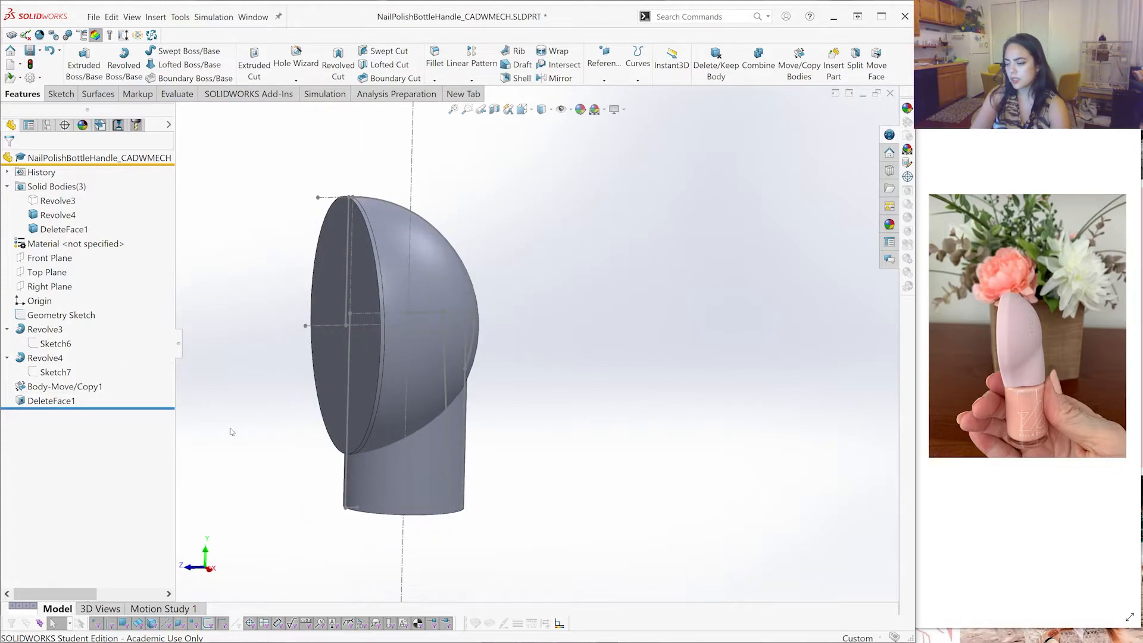
{"action": "left_click", "coordinate": [758, 62]}
{"action": "left_click", "coordinate": [50, 208]}
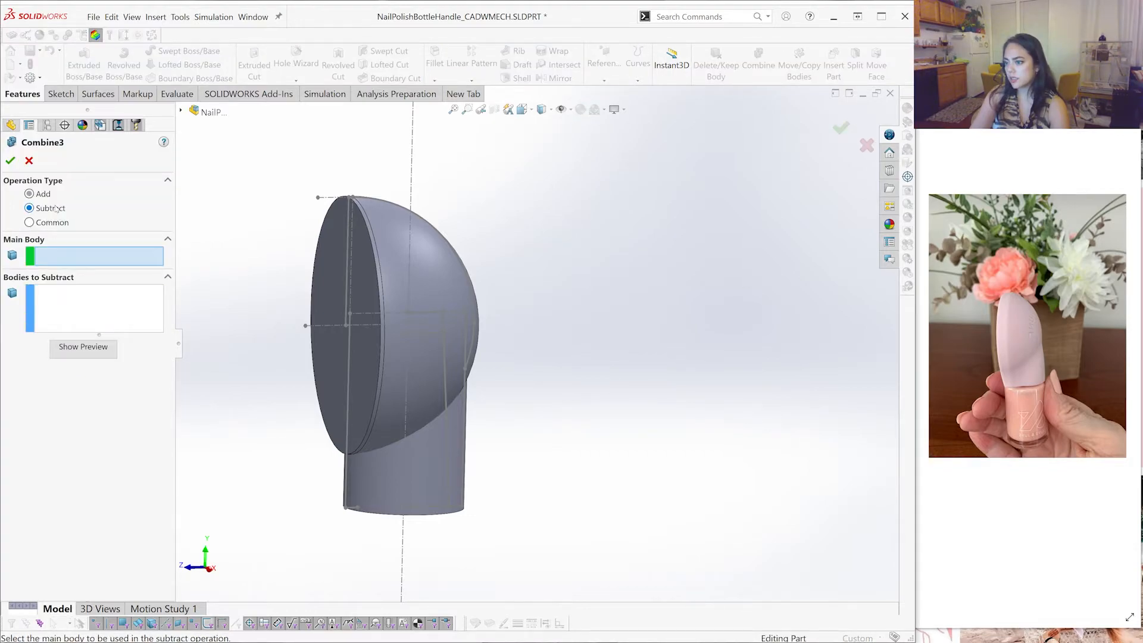
{"action": "left_click", "coordinate": [381, 417]}
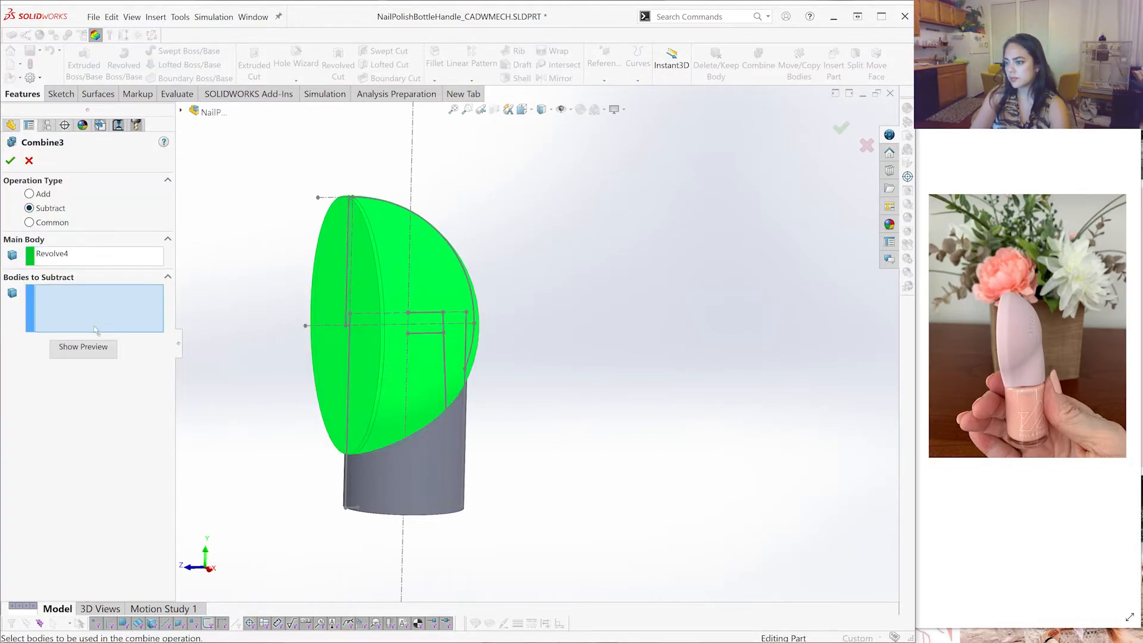
{"action": "left_click", "coordinate": [400, 456]}
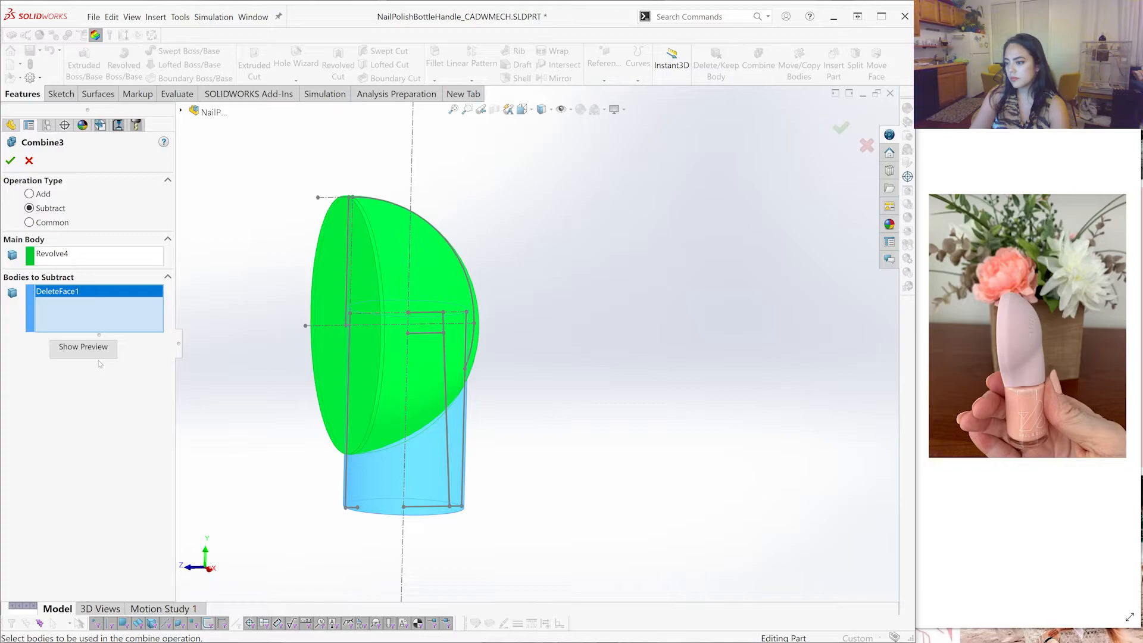
{"action": "left_click", "coordinate": [10, 161]}
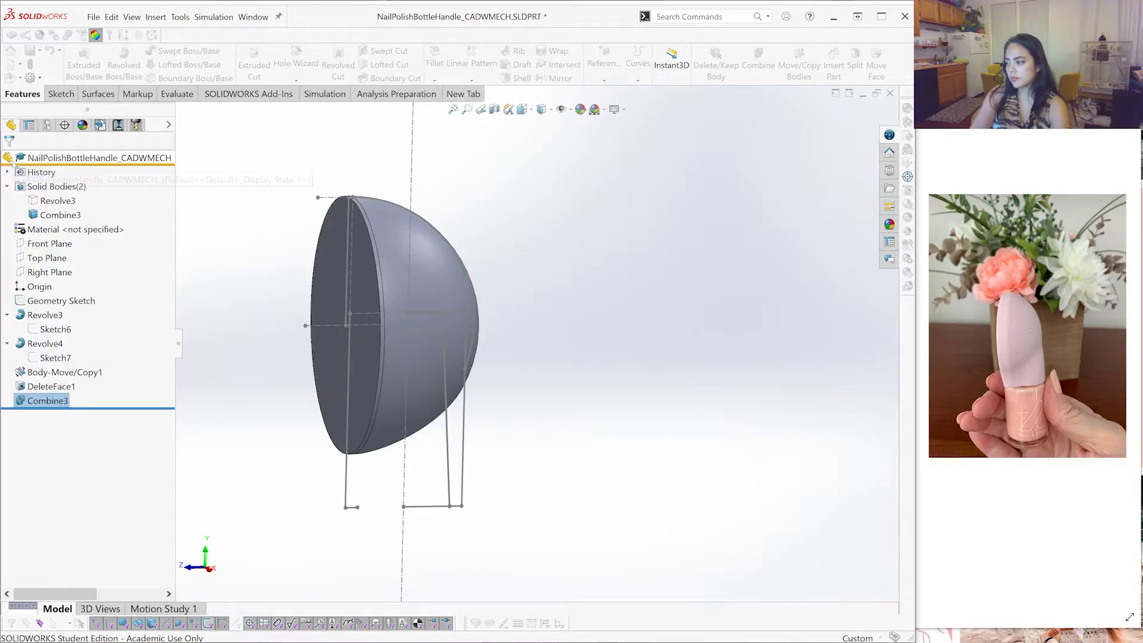
Show the hidden Revolve3 neck body alongside the trimmed cap
{"action": "middle_click_drag", "start_coordinate": [559, 348], "coordinate": [452, 197]}
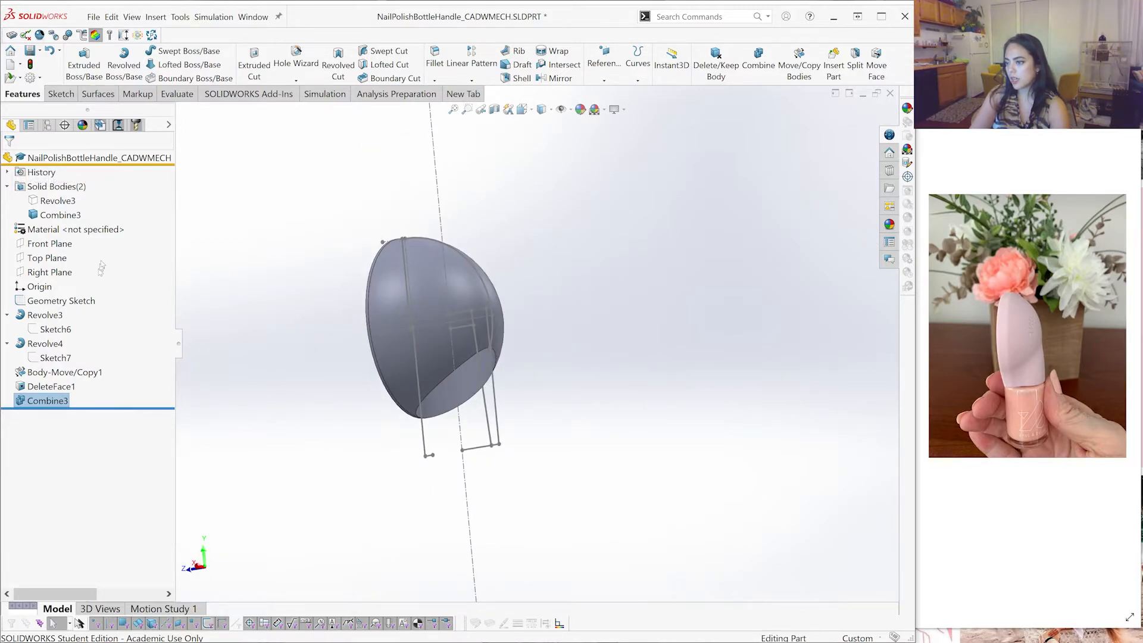
{"action": "left_click", "coordinate": [57, 201]}
{"action": "right_click", "coordinate": [57, 201]}
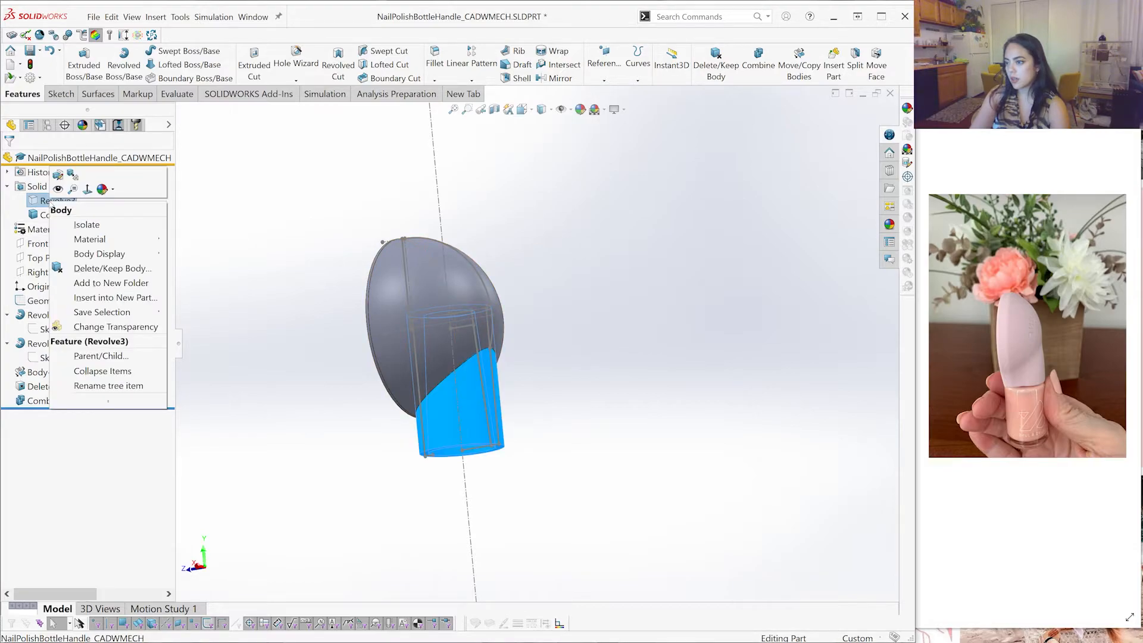
{"action": "left_click", "coordinate": [59, 197]}
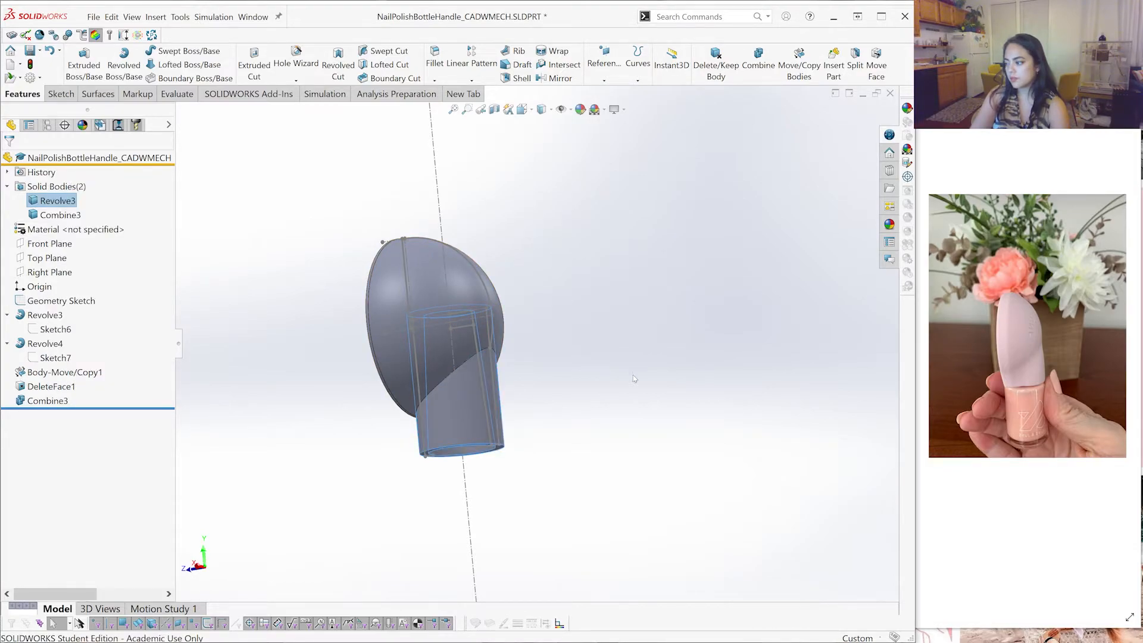
{"action": "scroll", "coordinate": [606, 370], "scroll_direction": "down", "scroll_amount": 3}
{"action": "middle_click_drag", "start_coordinate": [428, 437], "coordinate": [424, 334]}
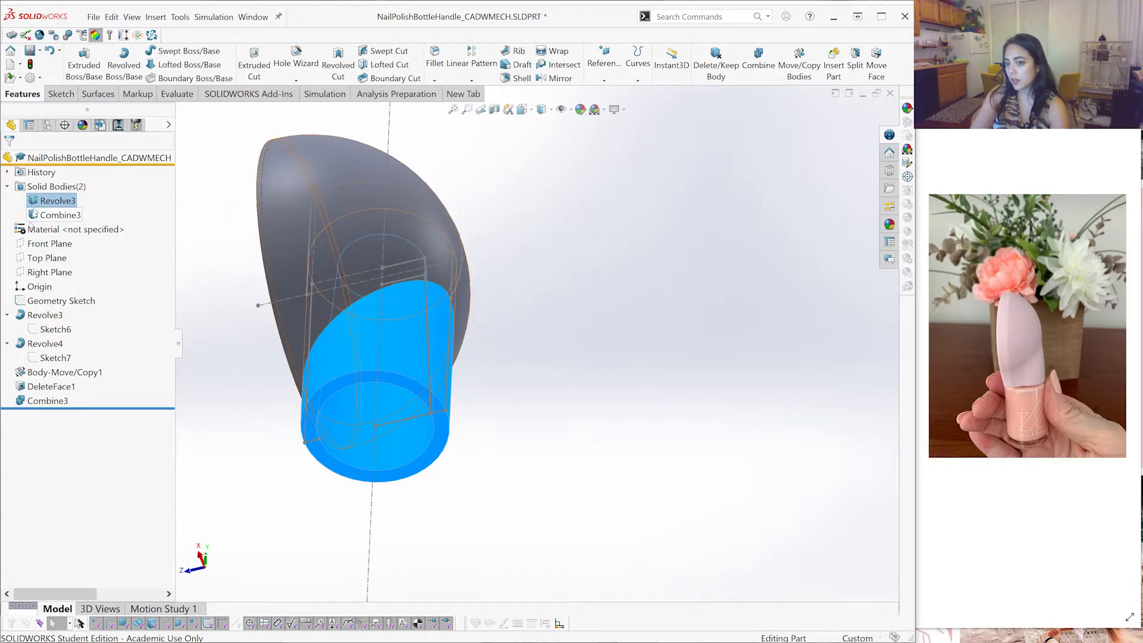
{"action": "key", "text": "Escape"}
Combine the Combine3 cap body and the Revolve3 neck body into one solid using the Add operation
{"action": "left_click", "coordinate": [48, 401]}
{"action": "middle_click_drag", "start_coordinate": [534, 242], "coordinate": [681, 399]}
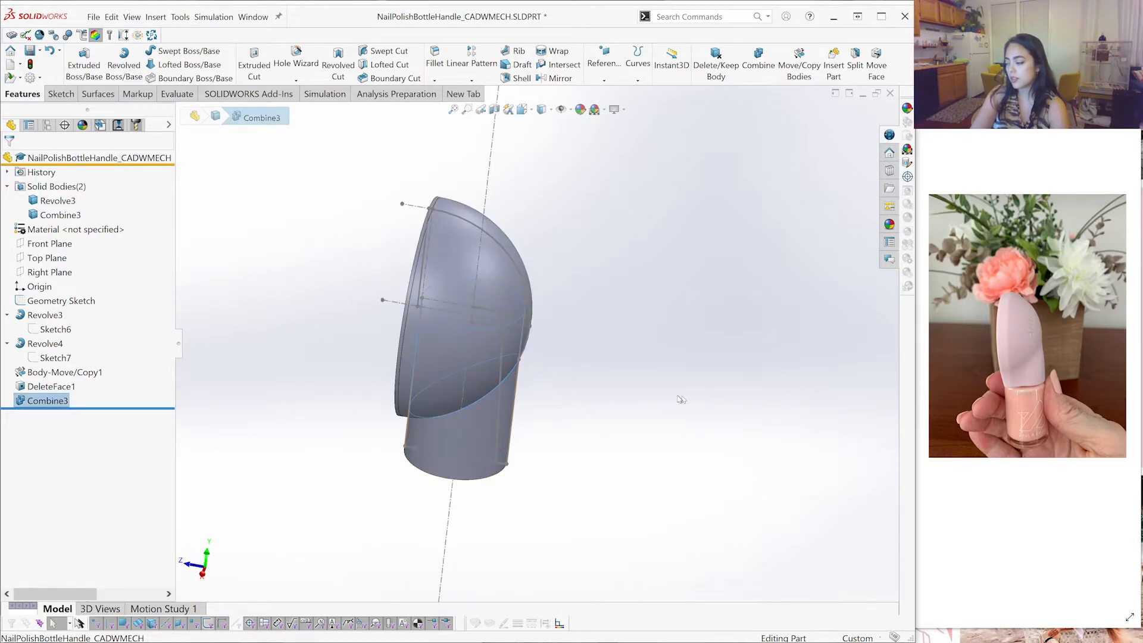
{"action": "key", "text": "Escape"}
{"action": "scroll", "coordinate": [708, 364], "scroll_direction": "down", "scroll_amount": 3}
{"action": "scroll", "coordinate": [738, 291], "scroll_direction": "up", "scroll_amount": 3}
{"action": "left_click", "coordinate": [759, 64]}
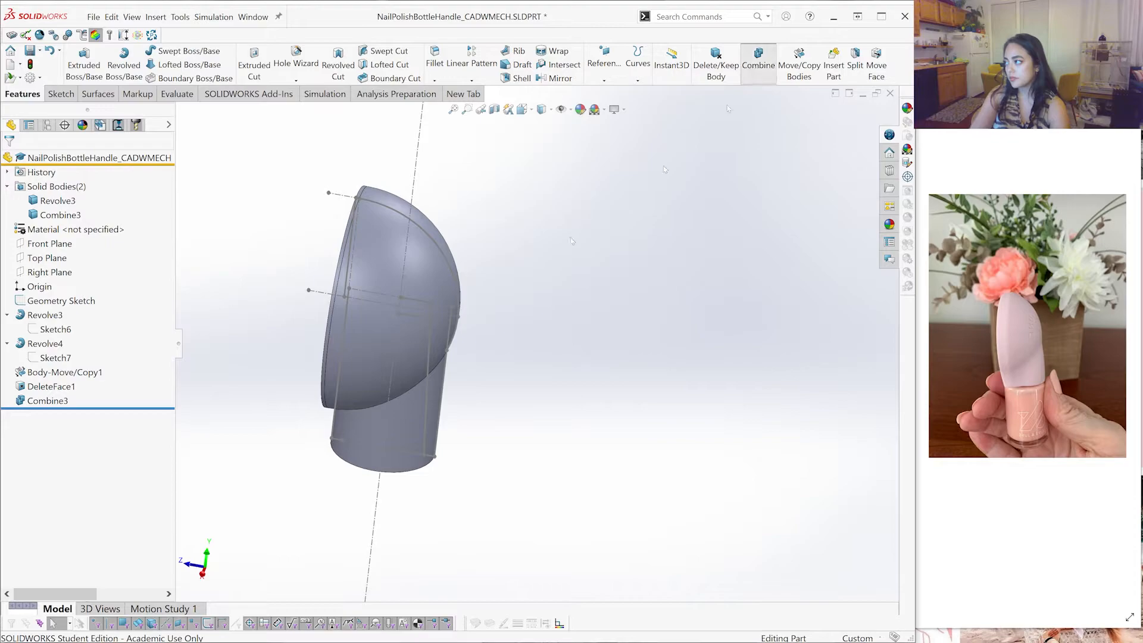
{"action": "left_click", "coordinate": [42, 195]}
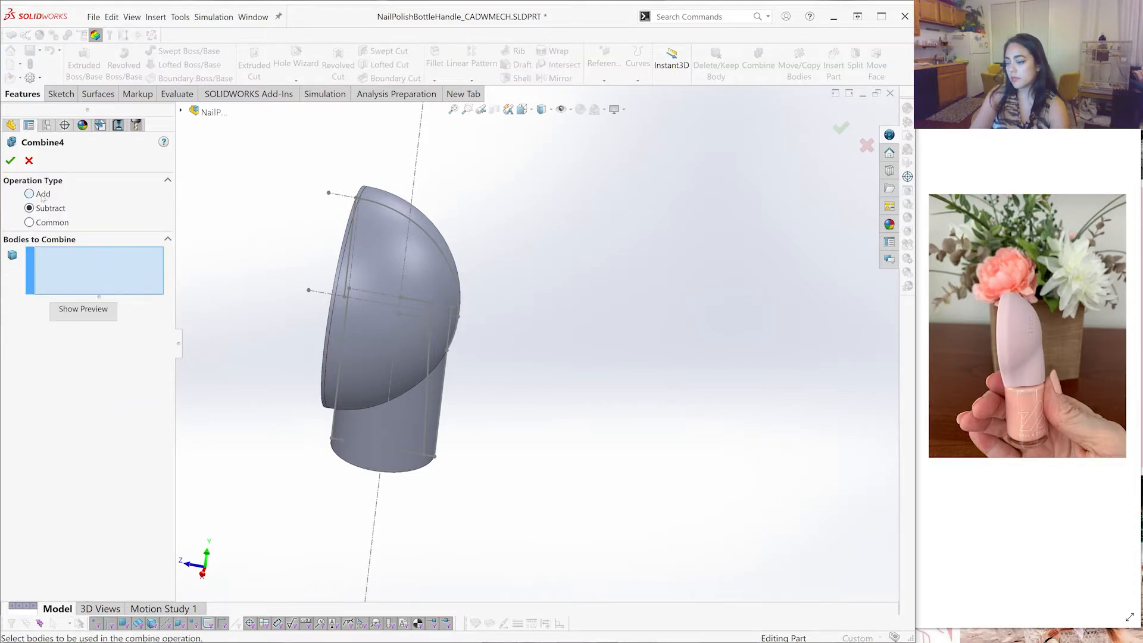
{"action": "left_click", "coordinate": [391, 321]}
{"action": "left_click", "coordinate": [365, 438]}
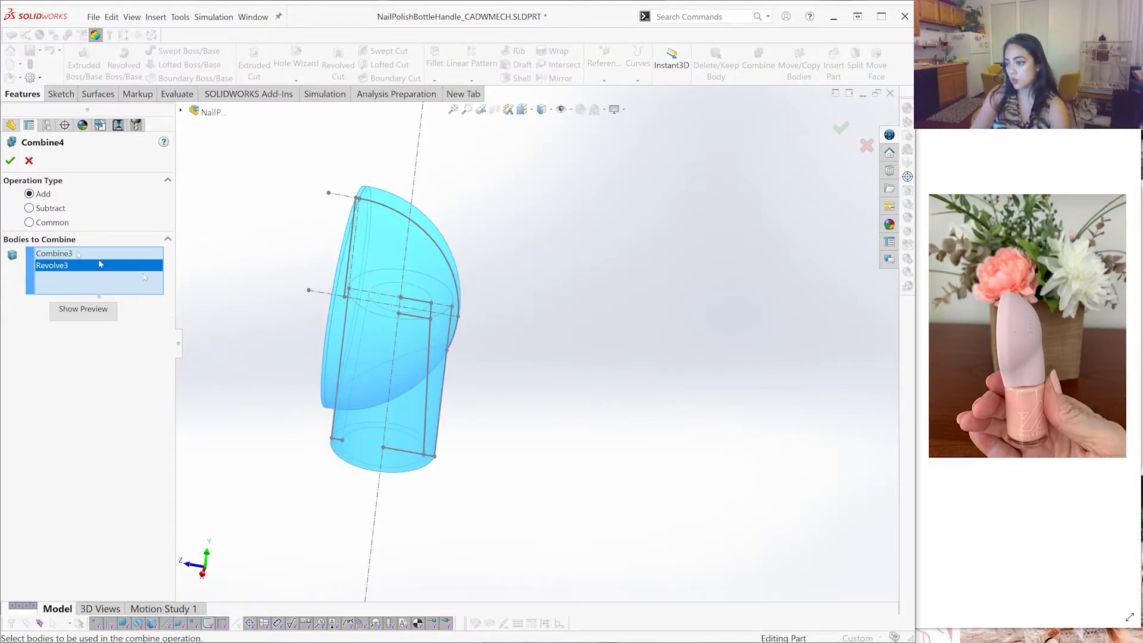
{"action": "left_click", "coordinate": [10, 160]}
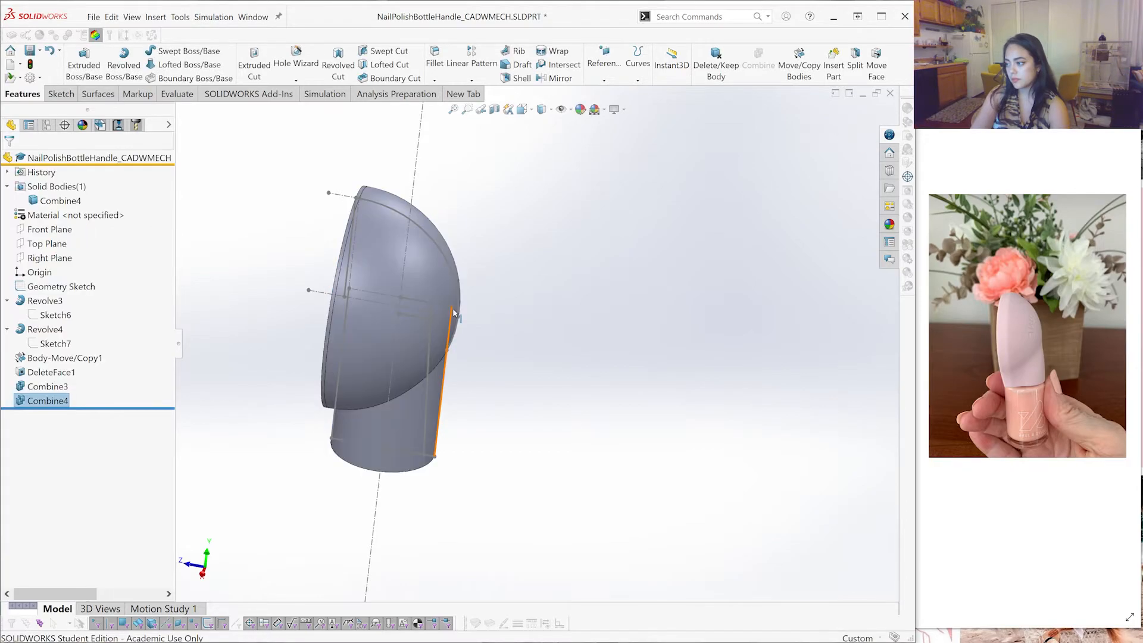
Hide all sketches and reference items from the view and save the part
{"action": "left_click", "coordinate": [64, 202]}
{"action": "middle_click_drag", "start_coordinate": [378, 373], "coordinate": [649, 368]}
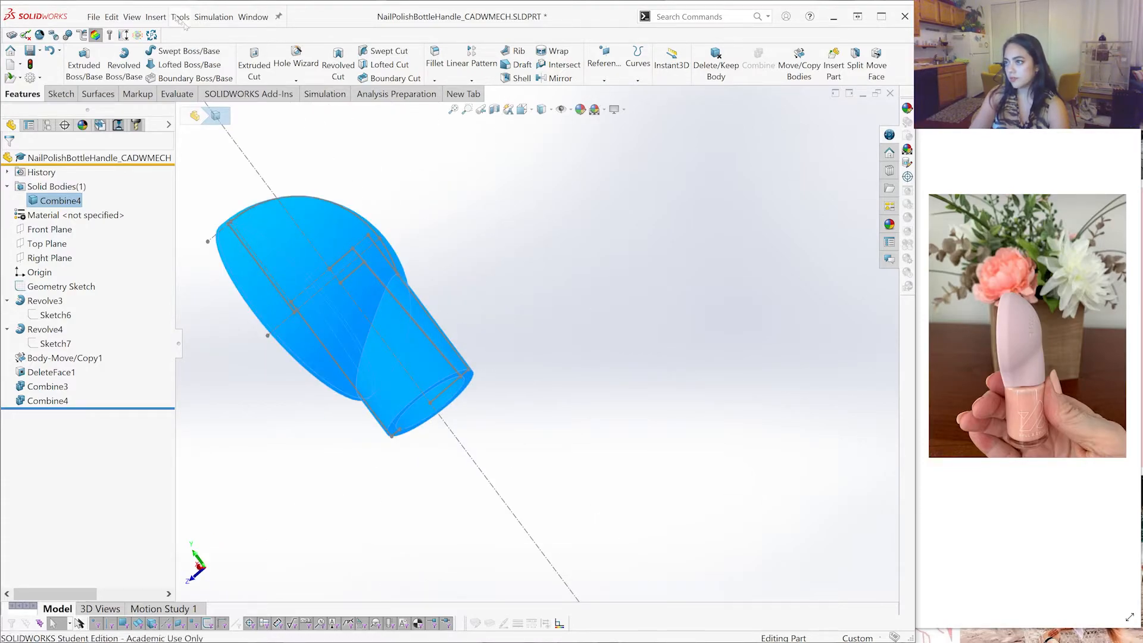
{"action": "key", "text": "Escape"}
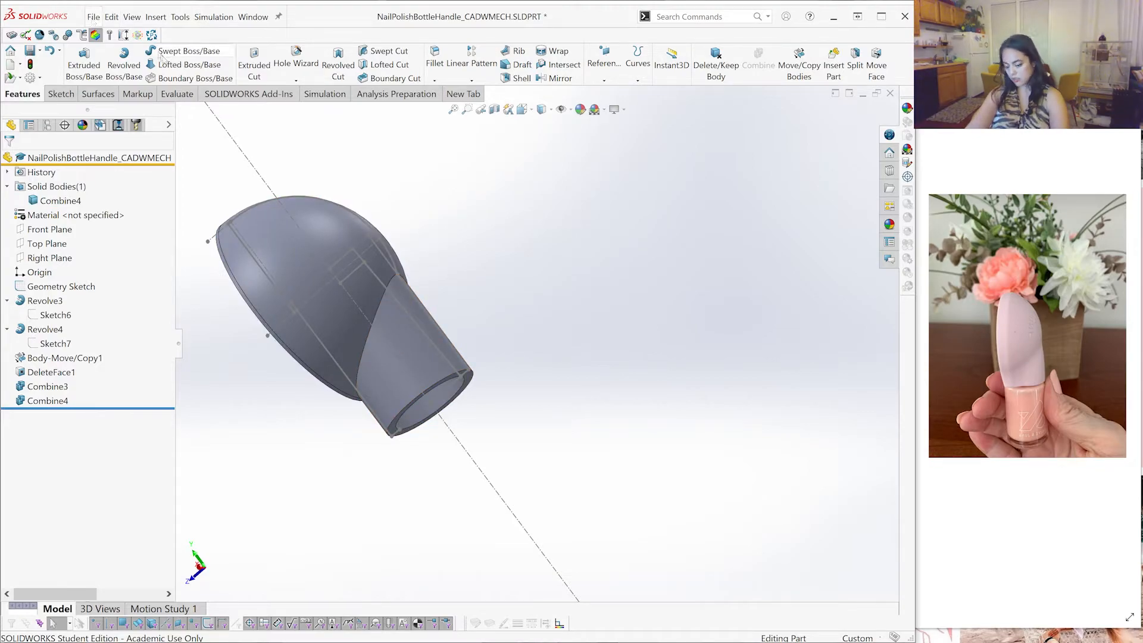
{"action": "key", "text": "ctrl+h"}
{"action": "scroll", "coordinate": [523, 319], "scroll_direction": "up", "scroll_amount": 3}
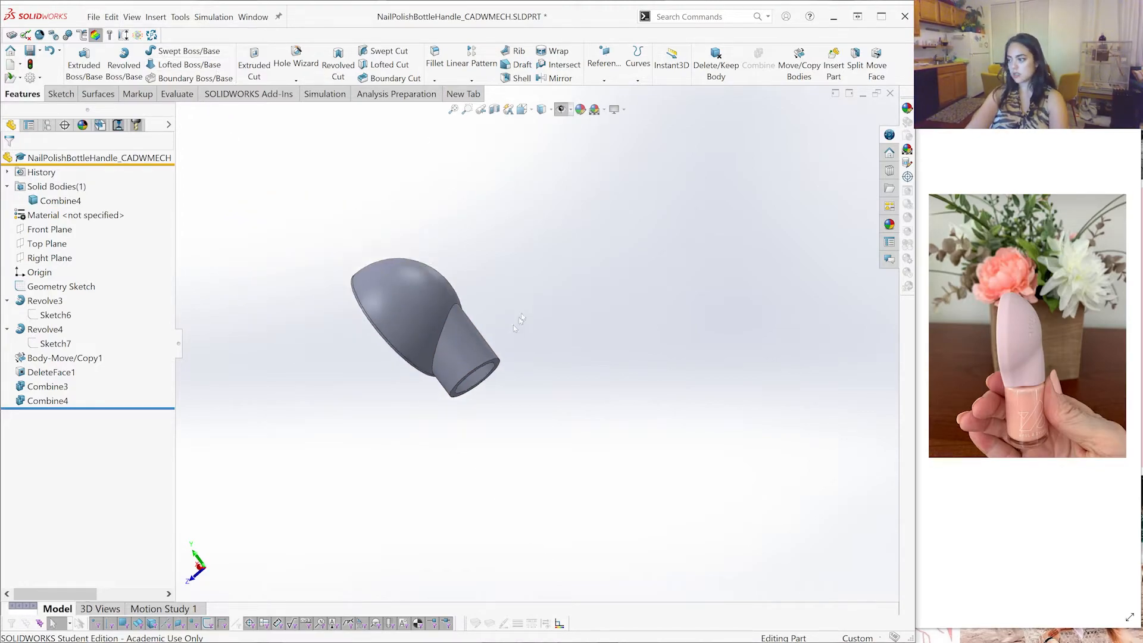
{"action": "scroll", "coordinate": [470, 297], "scroll_direction": "down", "scroll_amount": 2}
{"action": "middle_click_drag", "start_coordinate": [349, 286], "coordinate": [454, 232]}
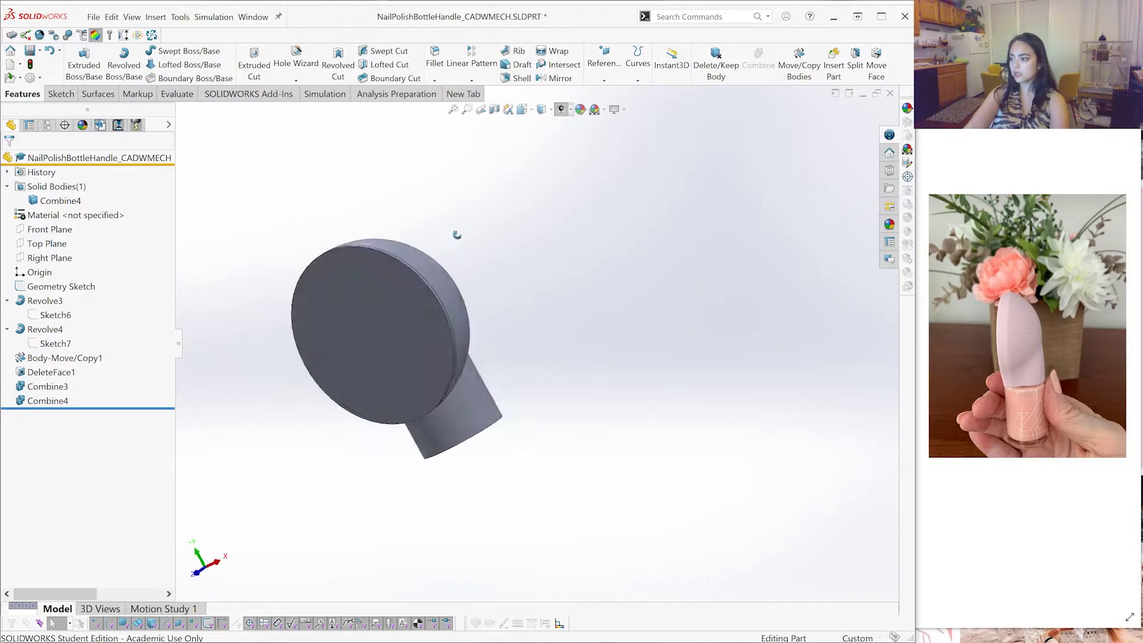
{"action": "left_click", "coordinate": [93, 17]}
{"action": "left_click", "coordinate": [120, 152]}
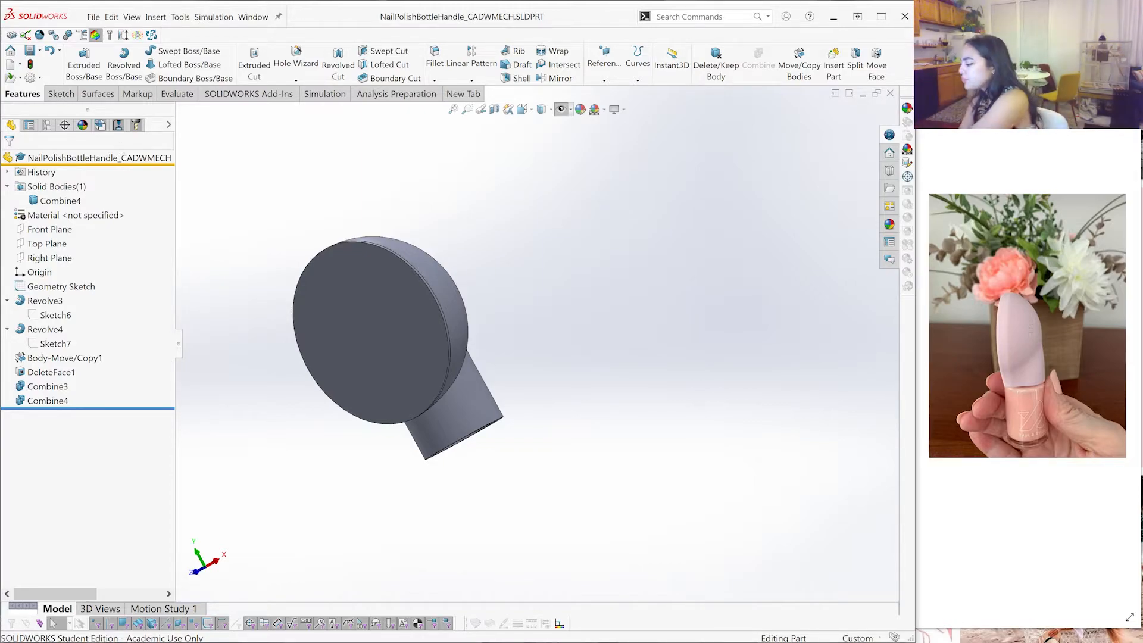
Examine the joined handle from several angles, including the inner tapered face of the neck's bore
{"action": "scroll", "coordinate": [486, 338], "scroll_direction": "up", "scroll_amount": 4}
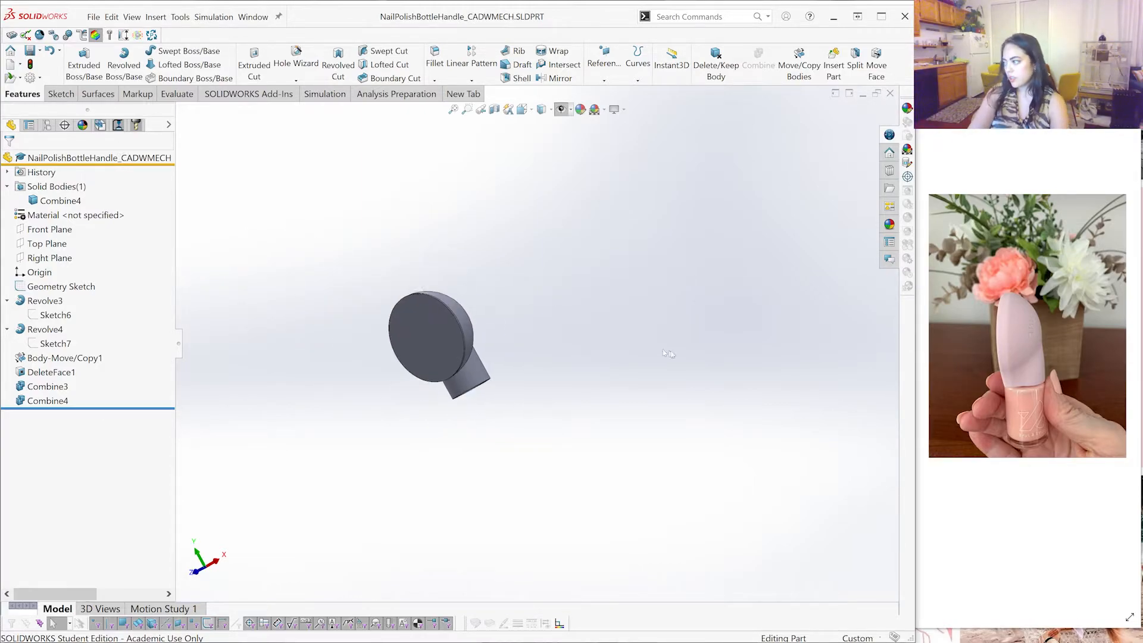
{"action": "scroll", "coordinate": [671, 357], "scroll_direction": "down", "scroll_amount": 4}
{"action": "scroll", "coordinate": [500, 336], "scroll_direction": "up", "scroll_amount": 3}
{"action": "middle_click_drag", "start_coordinate": [330, 376], "coordinate": [346, 405]}
{"action": "left_click", "coordinate": [352, 393]}
{"action": "middle_click_drag", "start_coordinate": [352, 287], "coordinate": [357, 272]}
{"action": "scroll", "coordinate": [406, 316], "scroll_direction": "up", "scroll_amount": 2}
{"action": "scroll", "coordinate": [471, 316], "scroll_direction": "down", "scroll_amount": 5}
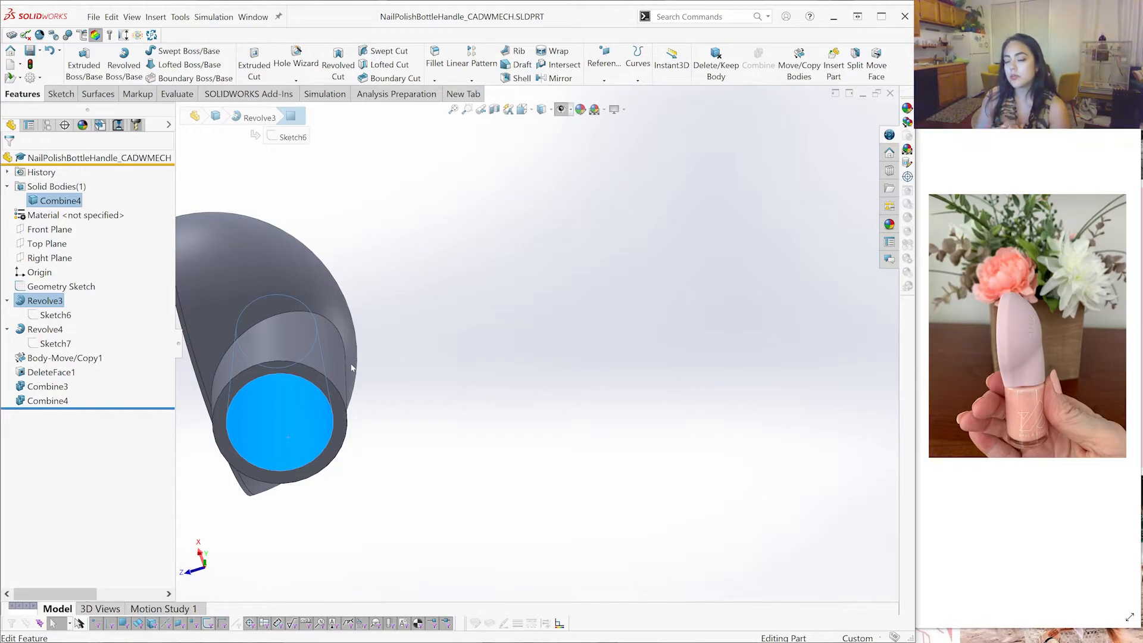
{"action": "scroll", "coordinate": [352, 368], "scroll_direction": "up", "scroll_amount": 3}
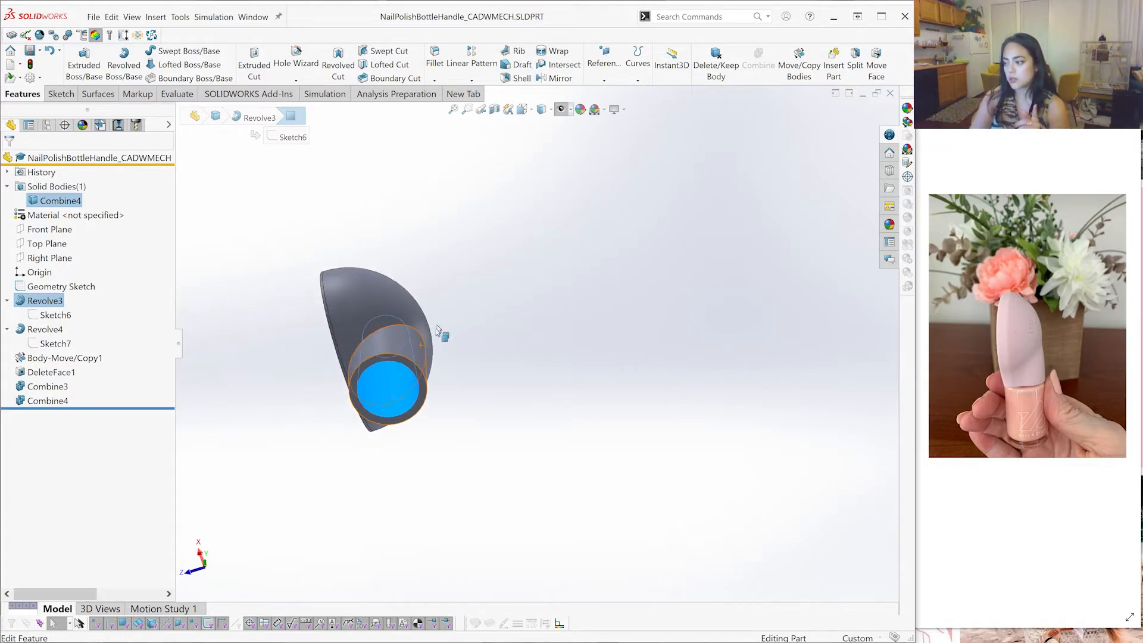
{"action": "middle_click_drag", "start_coordinate": [440, 333], "coordinate": [424, 561]}
{"action": "scroll", "coordinate": [402, 391], "scroll_direction": "down", "scroll_amount": 3}
{"action": "middle_click_drag", "start_coordinate": [401, 388], "coordinate": [396, 269]}
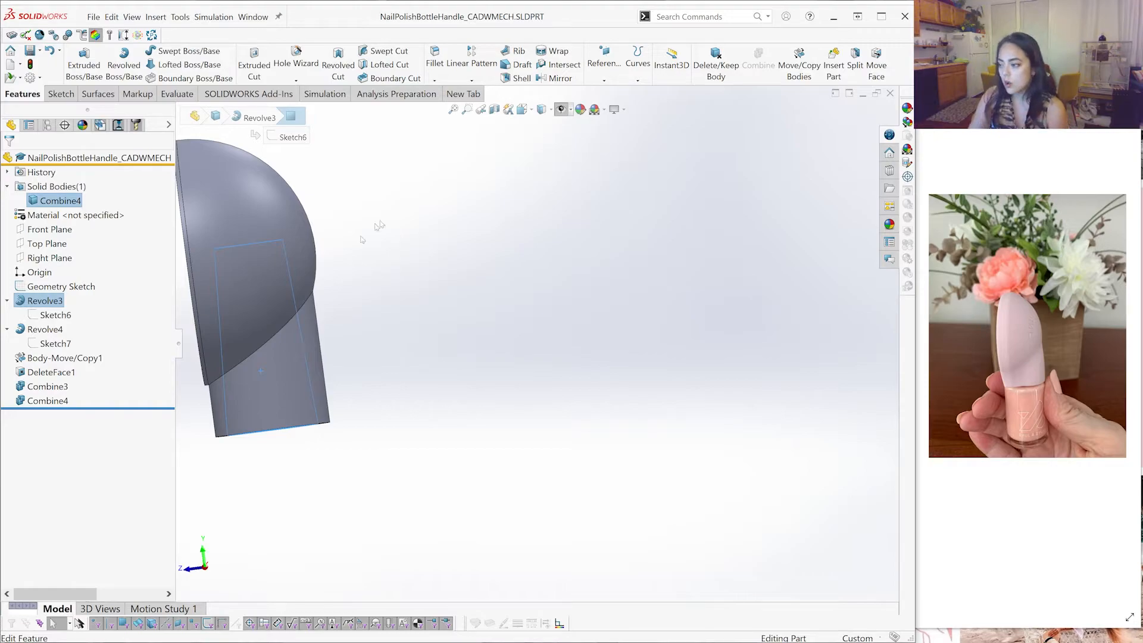
{"action": "scroll", "coordinate": [388, 323], "scroll_direction": "up", "scroll_amount": 3}
{"action": "middle_click_drag", "start_coordinate": [387, 327], "coordinate": [408, 149]}
{"action": "middle_click_drag", "start_coordinate": [432, 290], "coordinate": [443, 403]}
{"action": "left_click", "coordinate": [493, 416]}
{"action": "scroll", "coordinate": [512, 369], "scroll_direction": "up", "scroll_amount": 1}
{"action": "scroll", "coordinate": [475, 363], "scroll_direction": "down", "scroll_amount": 2}
{"action": "scroll", "coordinate": [657, 271], "scroll_direction": "down", "scroll_amount": 2}
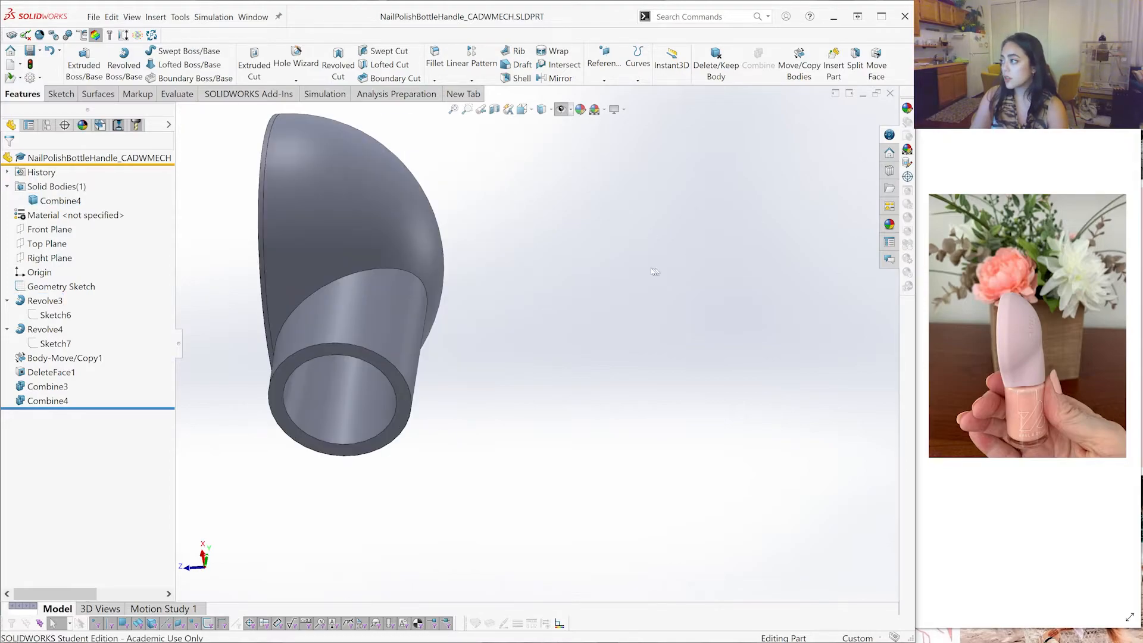
{"action": "middle_click_drag", "start_coordinate": [434, 276], "coordinate": [676, 340]}
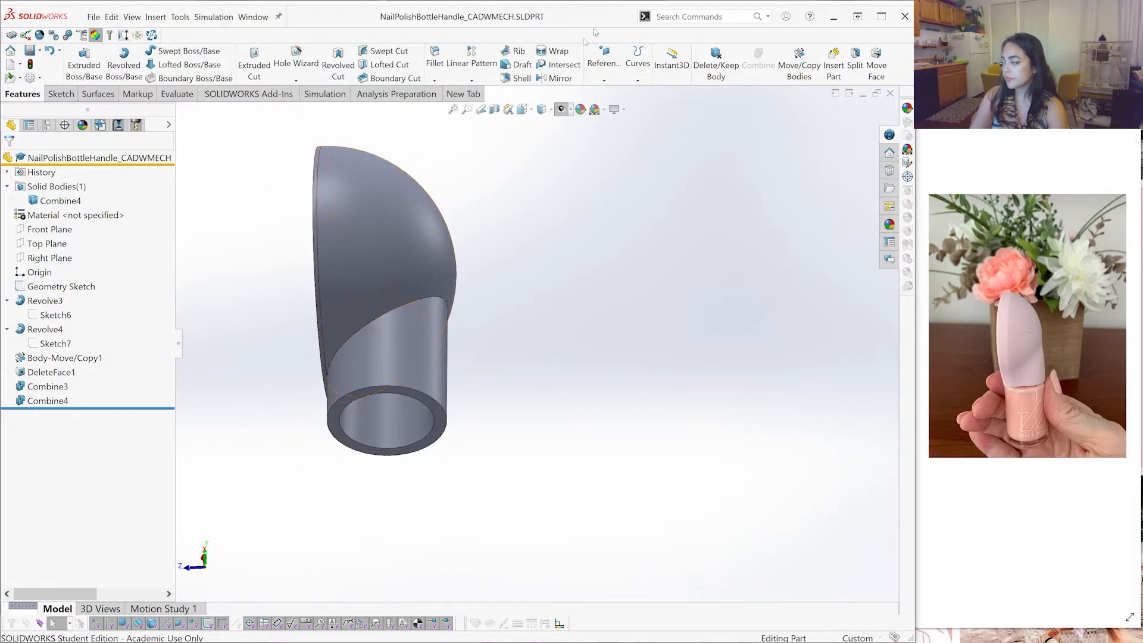
Start a new sketch on the Right Plane
{"action": "left_click", "coordinate": [607, 76]}
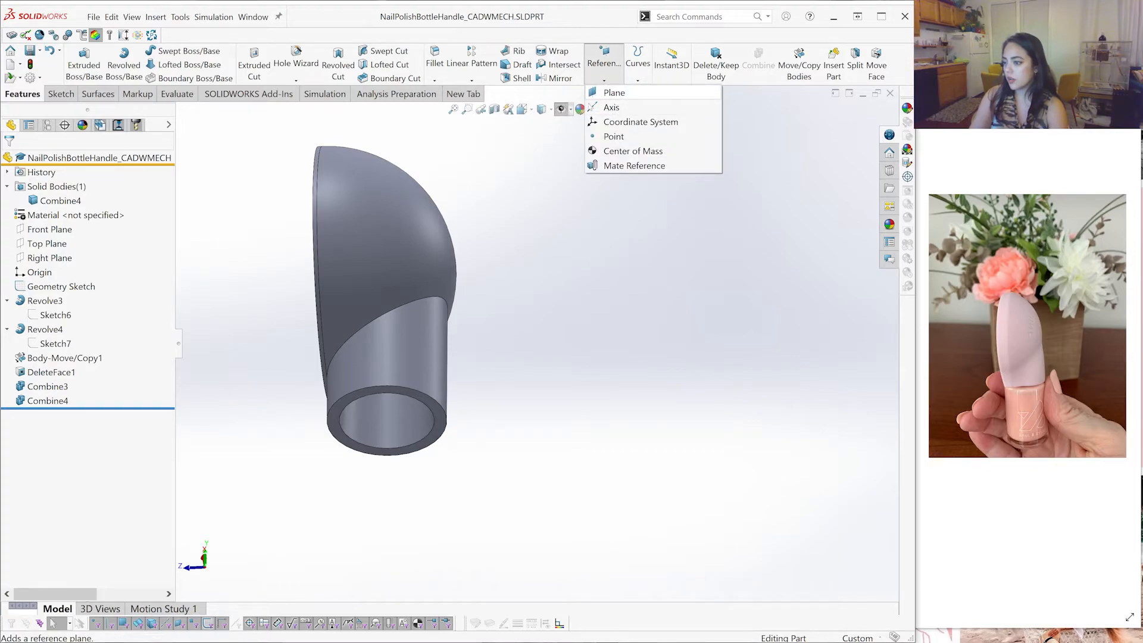
{"action": "left_click", "coordinate": [50, 258]}
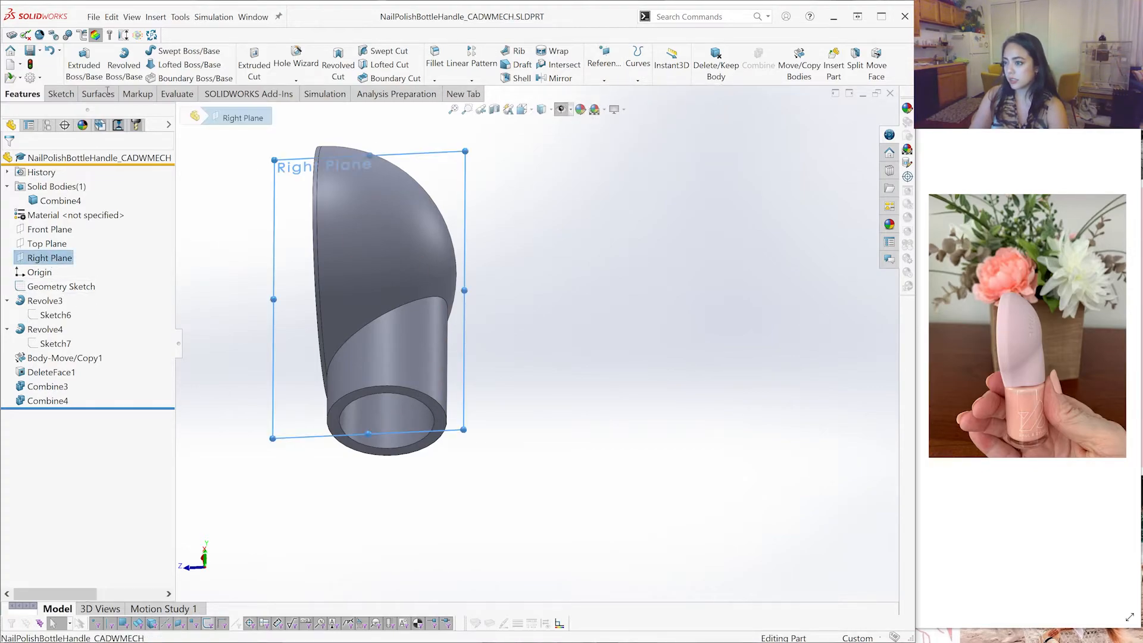
{"action": "left_click", "coordinate": [62, 95]}
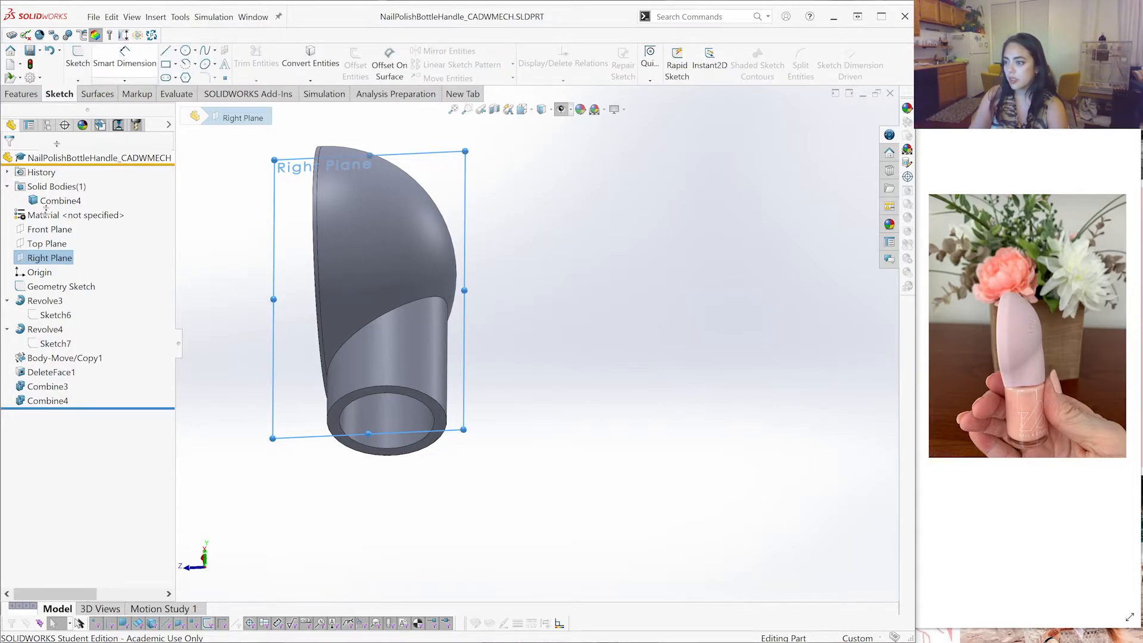
{"action": "left_click", "coordinate": [77, 57]}
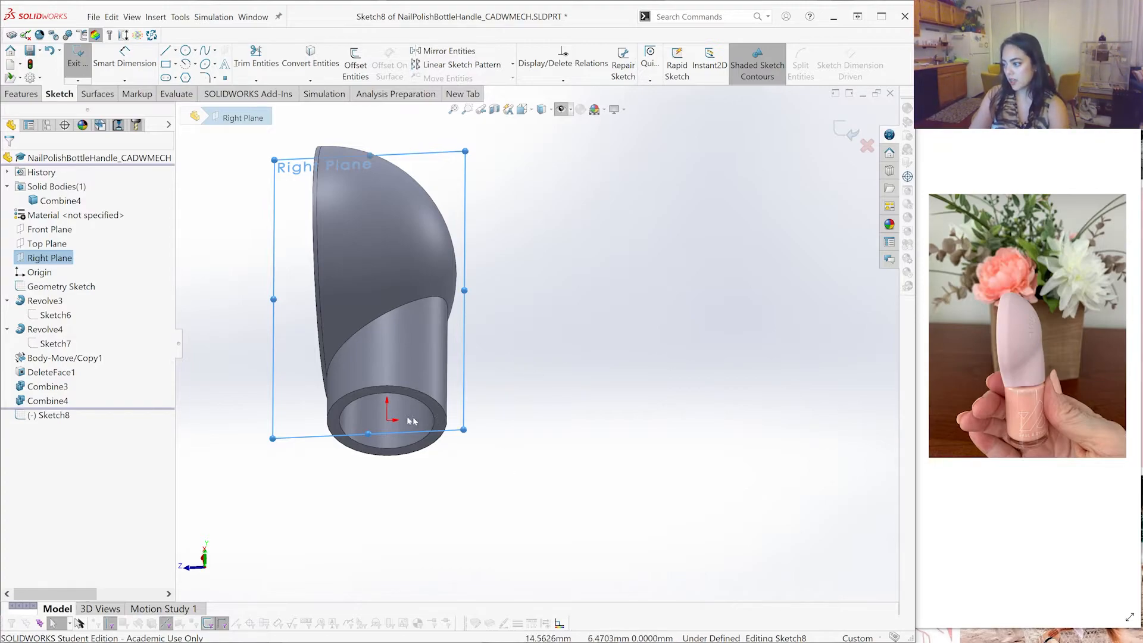
{"action": "key", "text": "Escape"}
Create intersection curves in the sketch where the neck's inner tapered face crosses the Right Plane
{"action": "scroll", "coordinate": [411, 421], "scroll_direction": "down", "scroll_amount": 3}
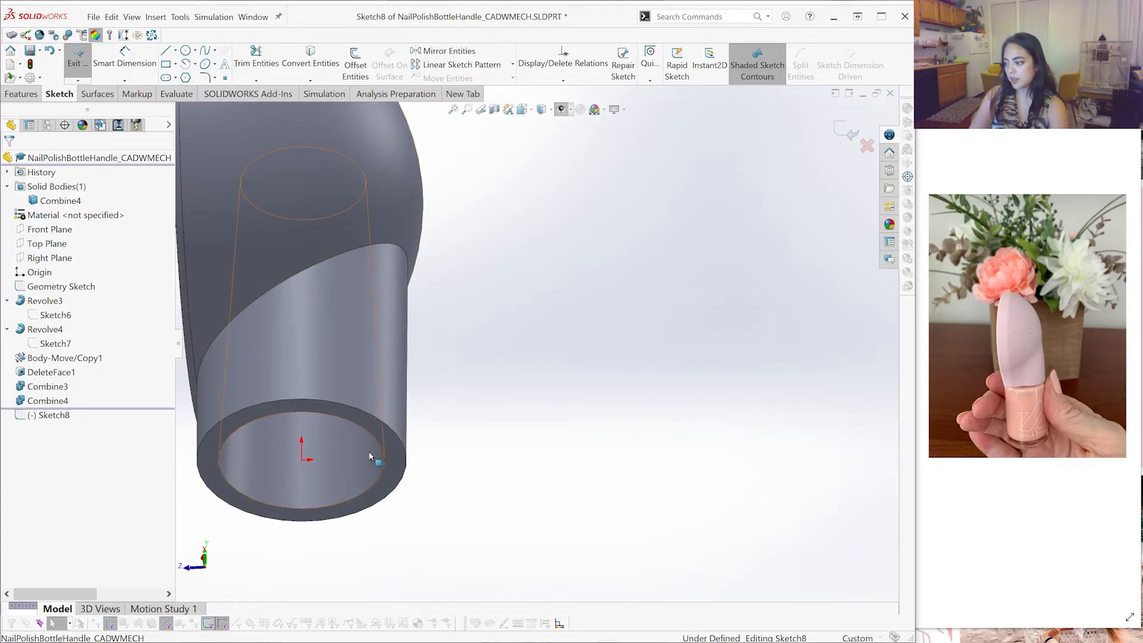
{"action": "left_click", "coordinate": [373, 456]}
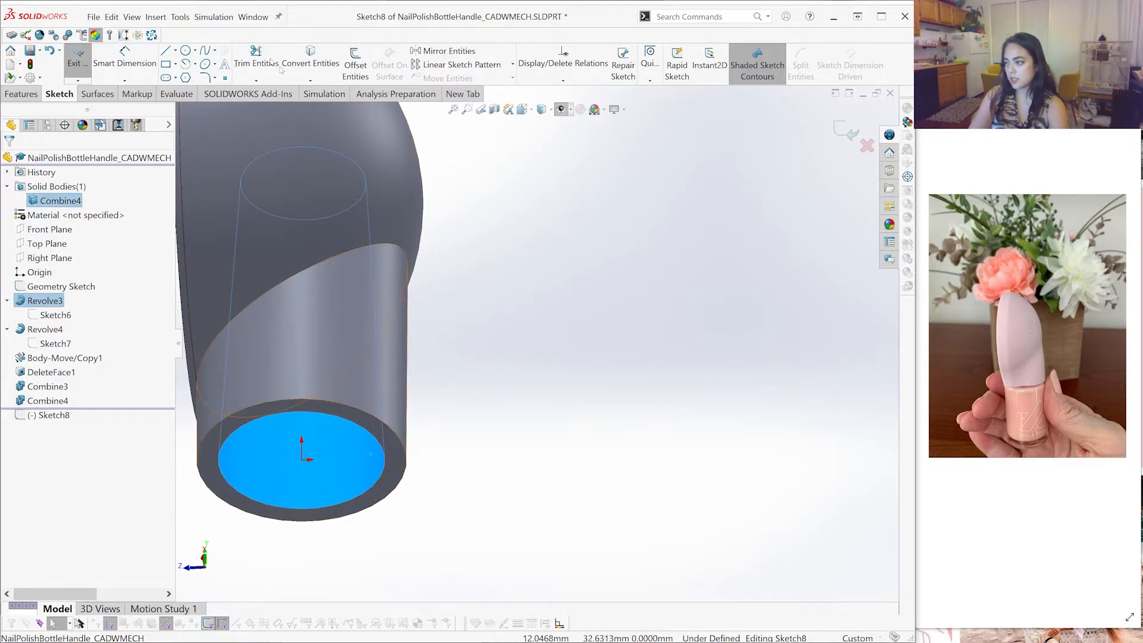
{"action": "left_click", "coordinate": [310, 81]}
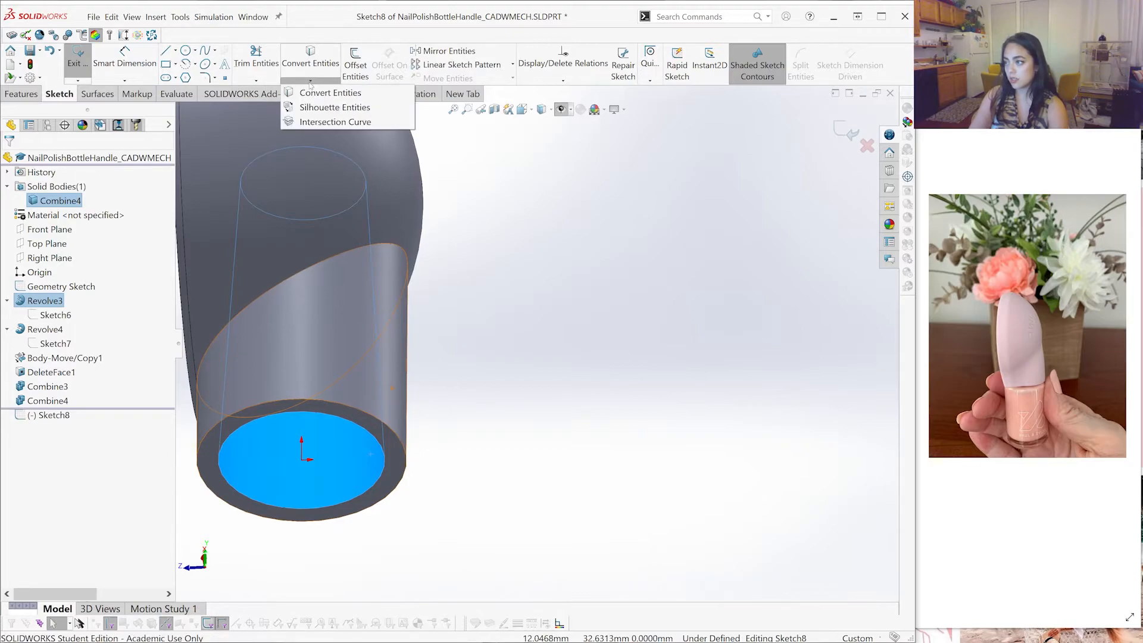
{"action": "left_click", "coordinate": [325, 123]}
{"action": "left_click", "coordinate": [701, 431]}
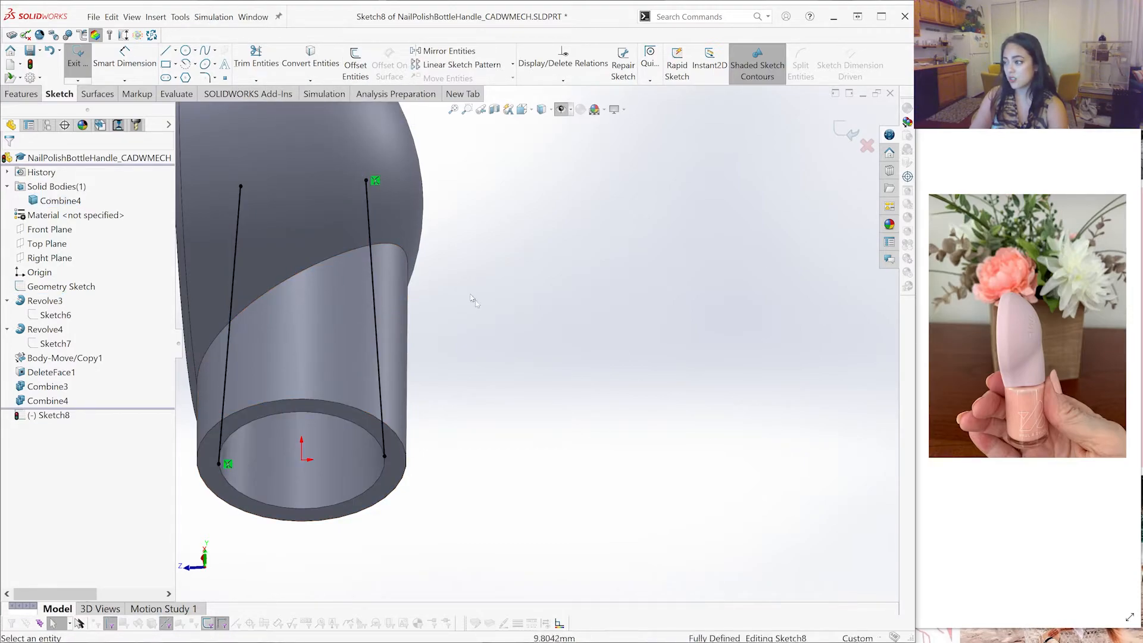
{"action": "scroll", "coordinate": [530, 343], "scroll_direction": "up", "scroll_amount": 6}
{"action": "scroll", "coordinate": [557, 333], "scroll_direction": "down", "scroll_amount": 1}
{"action": "scroll", "coordinate": [539, 345], "scroll_direction": "down", "scroll_amount": 3}
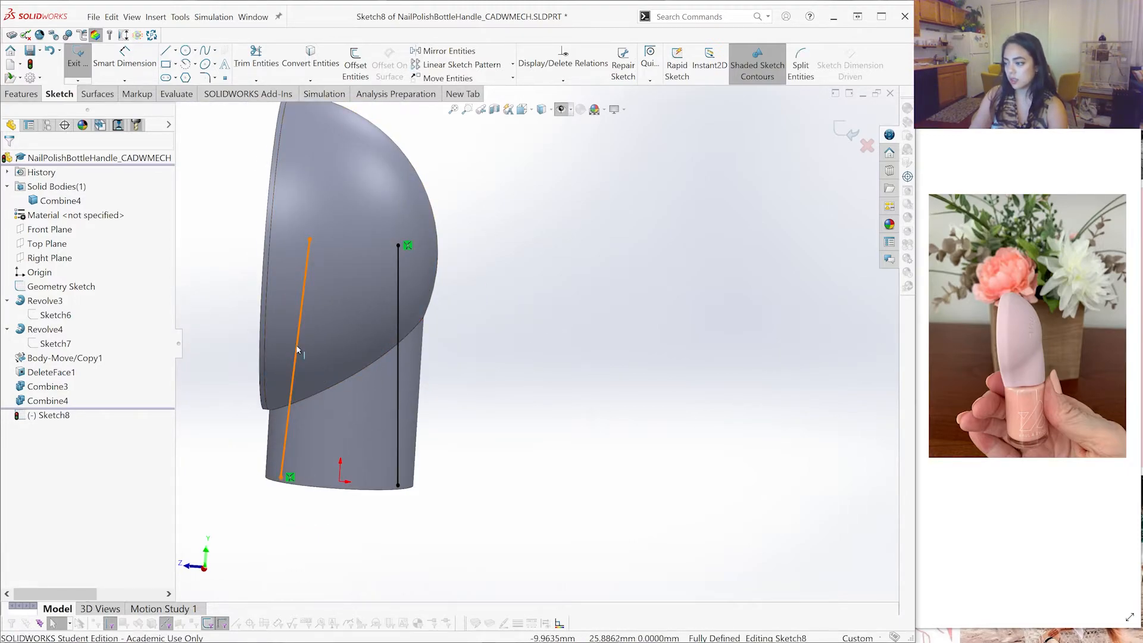
Delete the intersection line nearer the cap's flat side, keep only the opposite bore line, and exit the sketch
{"action": "right_click", "coordinate": [298, 350]}
{"action": "left_click", "coordinate": [330, 444]}
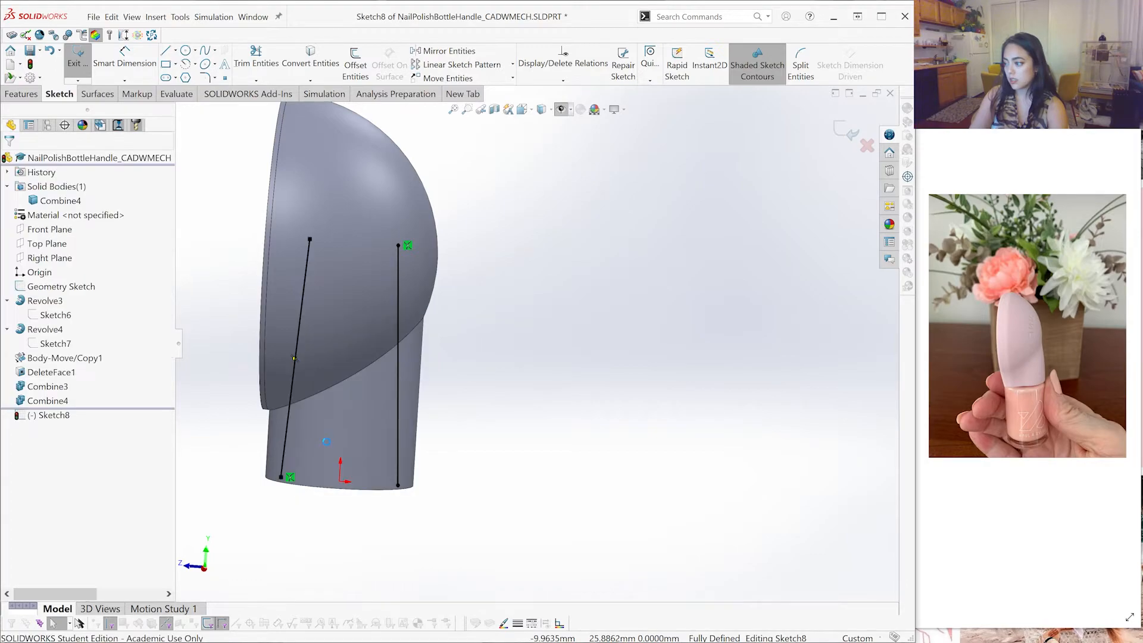
{"action": "mouse_move", "coordinate": [439, 401]}
{"action": "middle_mouse_down"}
{"action": "mouse_move", "coordinate": [436, 332]}
{"action": "mouse_move", "coordinate": [431, 410]}
{"action": "middle_mouse_up"}
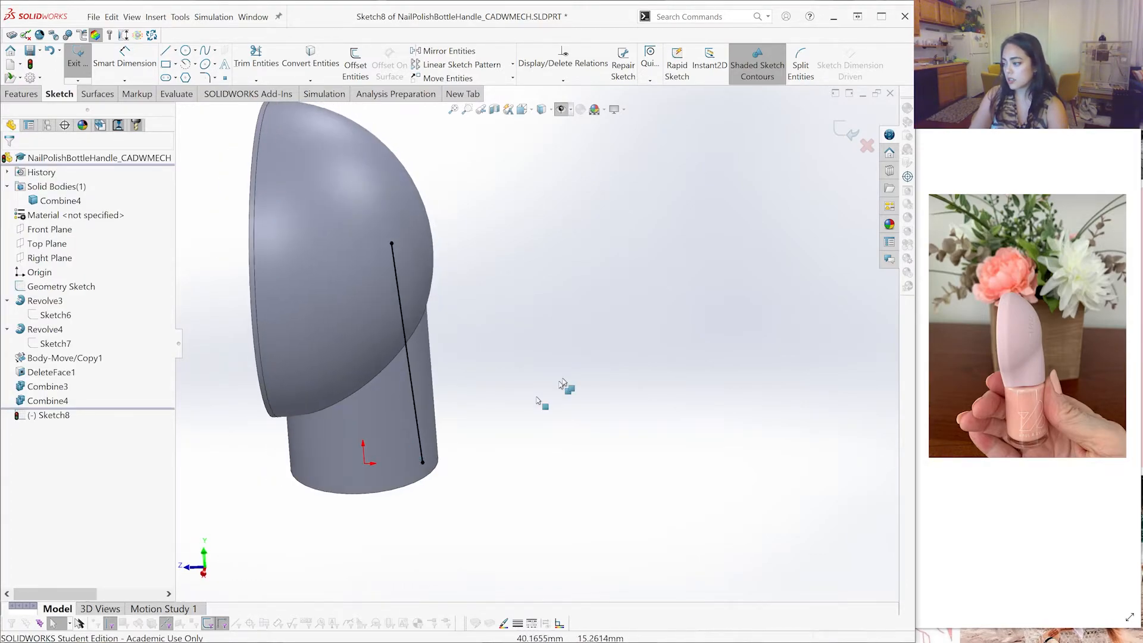
{"action": "scroll", "coordinate": [619, 262], "scroll_direction": "up", "scroll_amount": 1}
{"action": "left_click", "coordinate": [849, 133]}
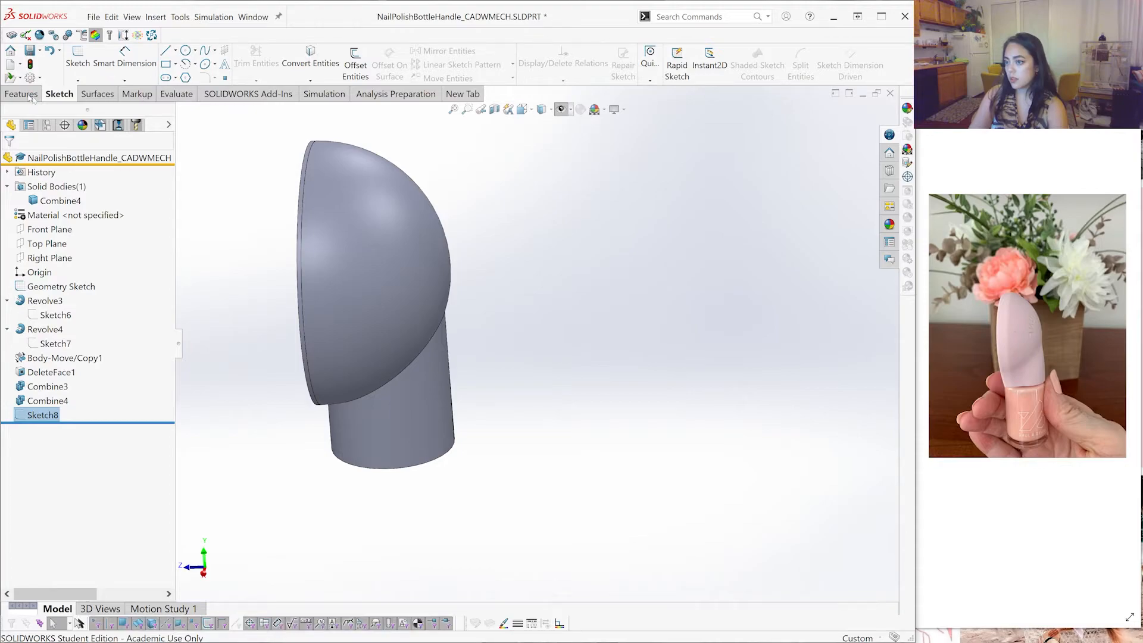
{"action": "scroll", "coordinate": [553, 410], "scroll_direction": "down", "scroll_amount": 2}
{"action": "scroll", "coordinate": [536, 343], "scroll_direction": "up", "scroll_amount": 2}
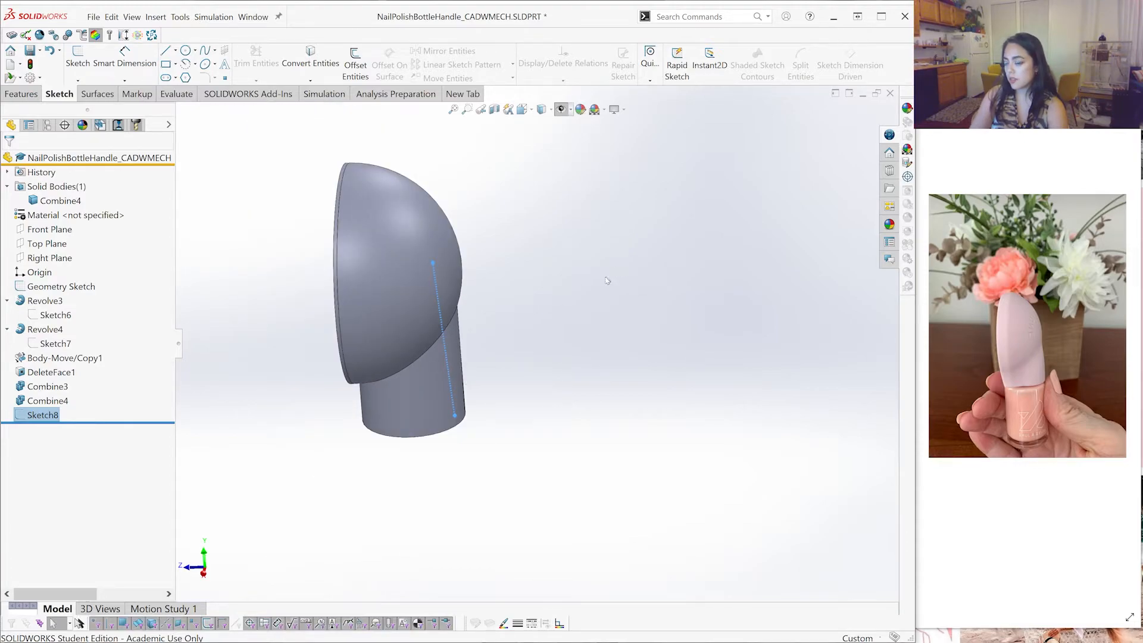
{"action": "scroll", "coordinate": [607, 280], "scroll_direction": "down", "scroll_amount": 2}
{"action": "scroll", "coordinate": [498, 337], "scroll_direction": "up", "scroll_amount": 2}
{"action": "mouse_move", "coordinate": [464, 345]}
{"action": "middle_mouse_down"}
{"action": "mouse_move", "coordinate": [477, 285]}
{"action": "mouse_move", "coordinate": [418, 355]}
{"action": "middle_mouse_up"}
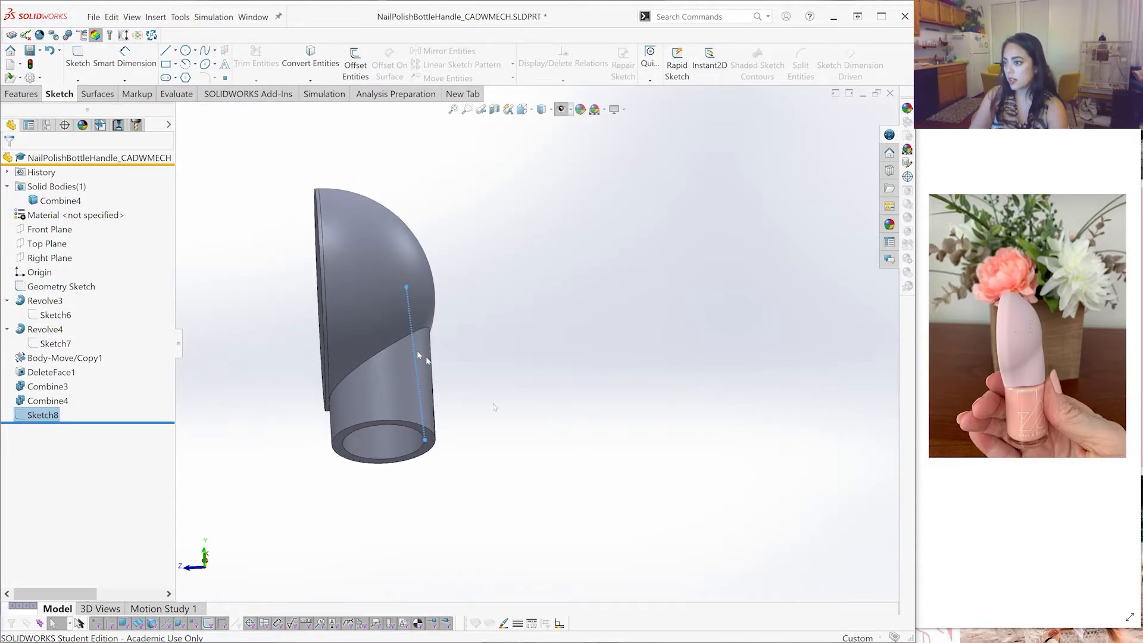
{"action": "key", "text": "Escape"}
{"action": "left_click", "coordinate": [22, 93]}
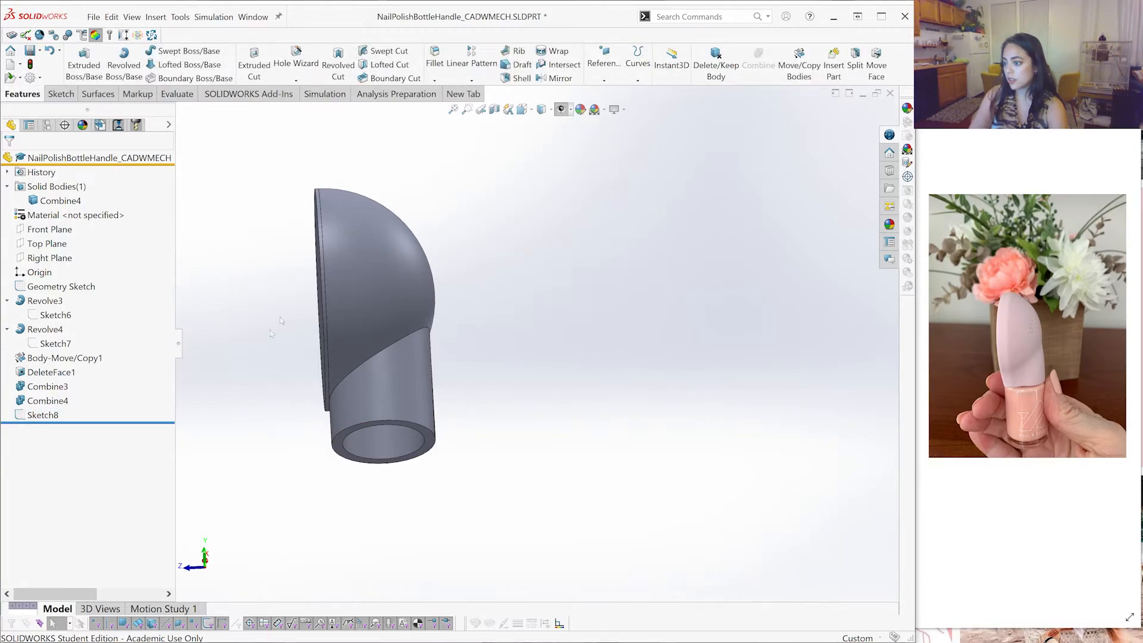
{"action": "left_click", "coordinate": [604, 68]}
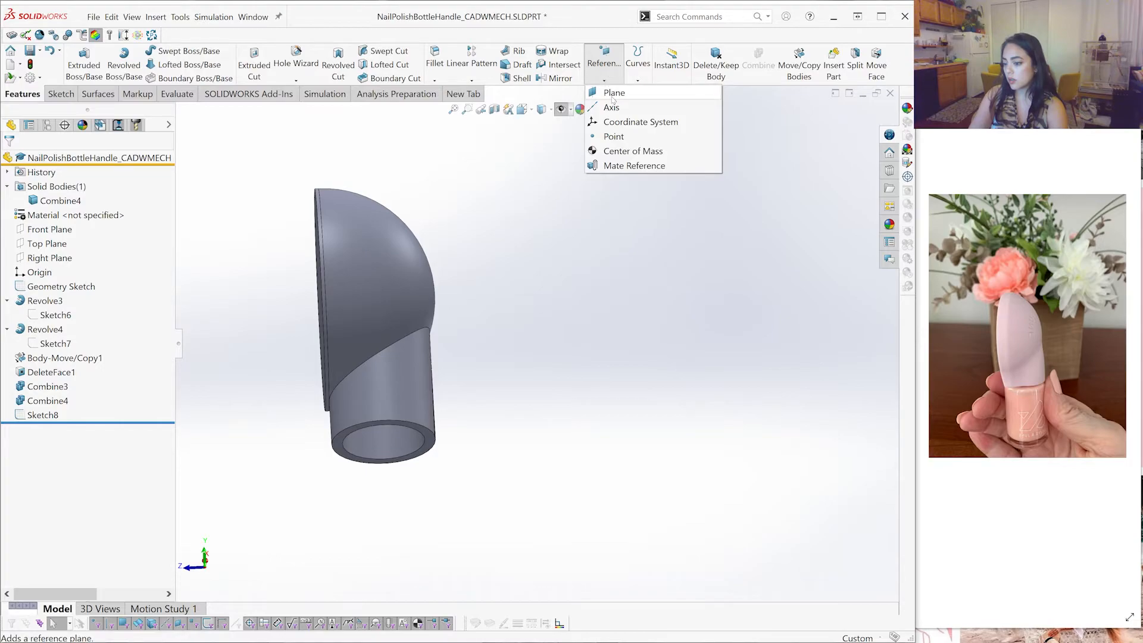
{"action": "left_click", "coordinate": [613, 97]}
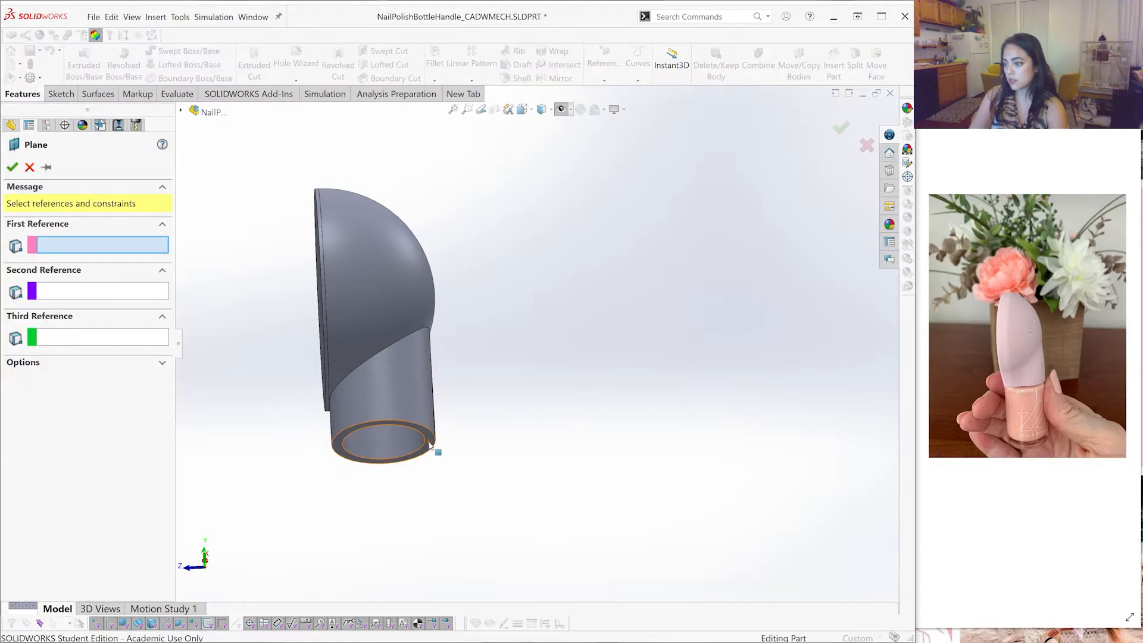
{"action": "left_click", "coordinate": [29, 167]}
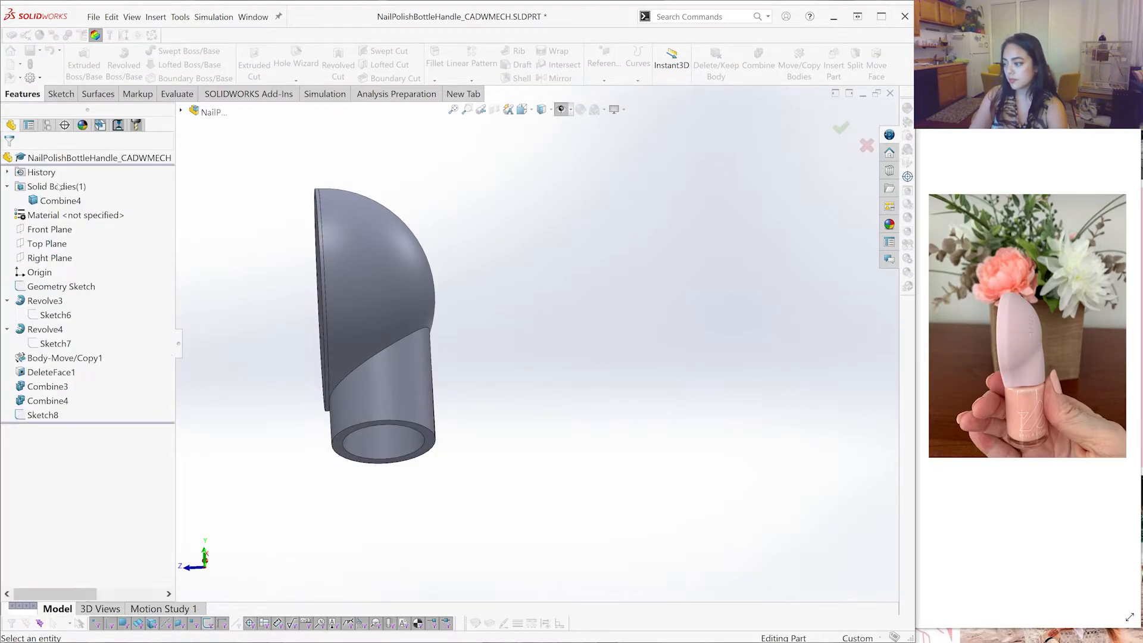
Turn sketch display back on and hide the Geometry Sketch so that only the bore line's sketch is shown
{"action": "left_click", "coordinate": [42, 415]}
{"action": "left_click", "coordinate": [340, 488]}
{"action": "scroll", "coordinate": [376, 457], "scroll_direction": "down", "scroll_amount": 3}
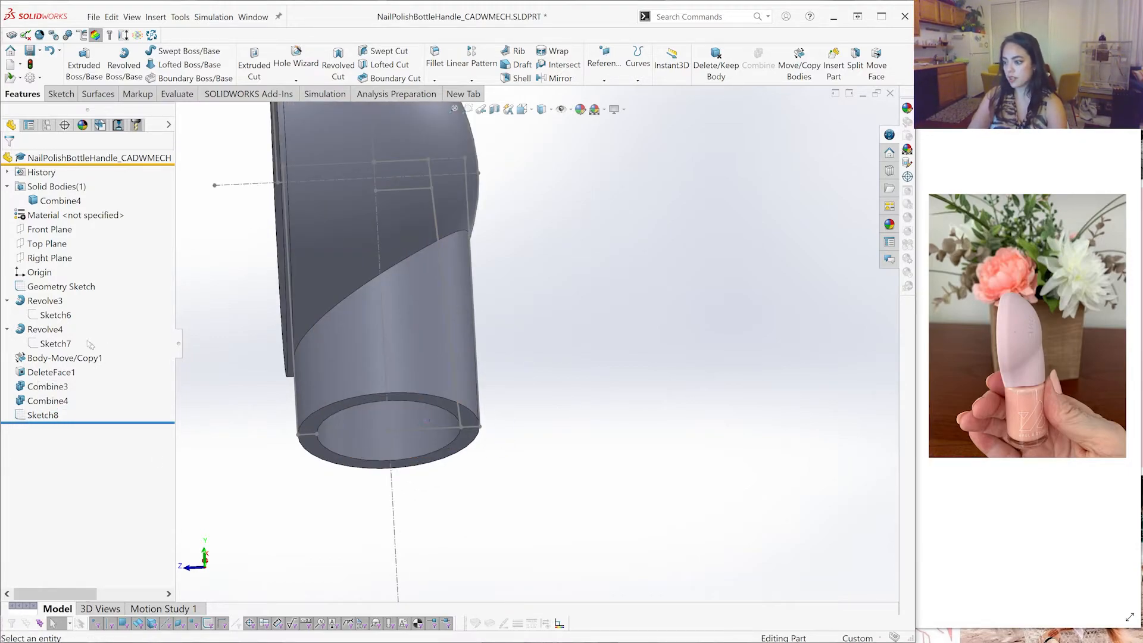
{"action": "left_click", "coordinate": [62, 286]}
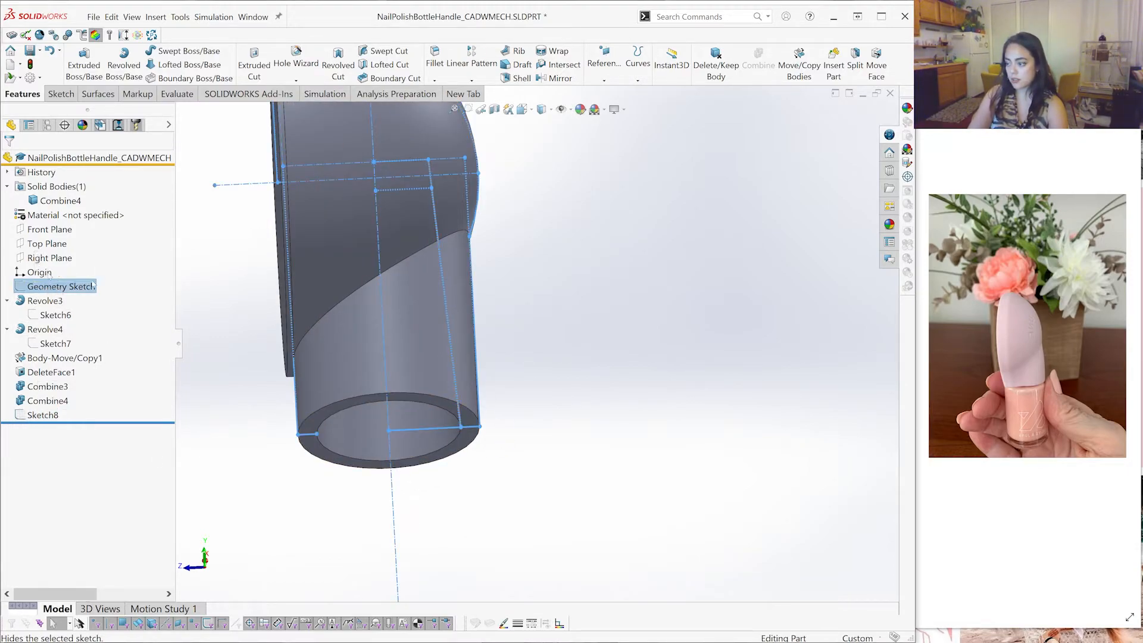
{"action": "left_click", "coordinate": [508, 417]}
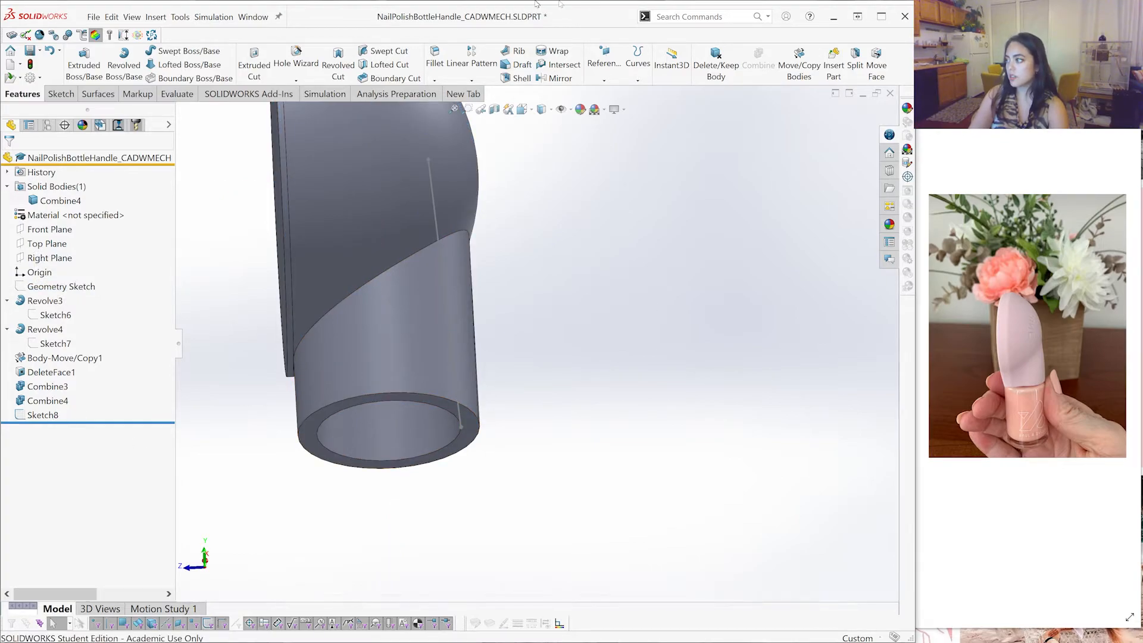
Create a reference plane coincident with the bore line's lower endpoint and parallel to the neck's ring-shaped bottom face
{"action": "left_click", "coordinate": [604, 79]}
{"action": "left_click", "coordinate": [616, 93]}
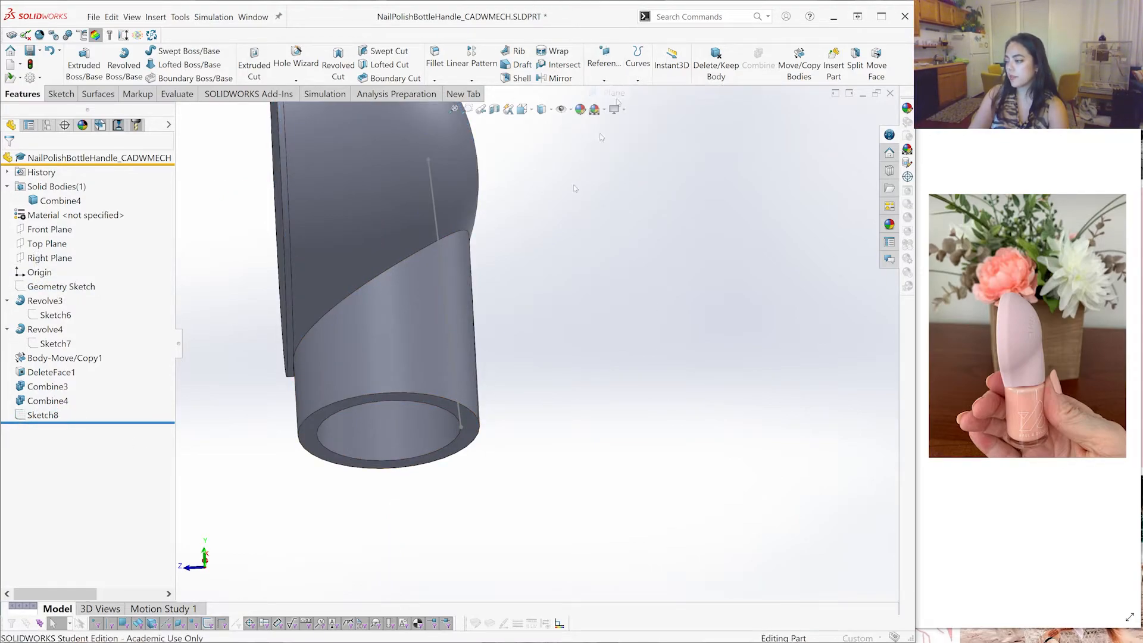
{"action": "left_click", "coordinate": [462, 430]}
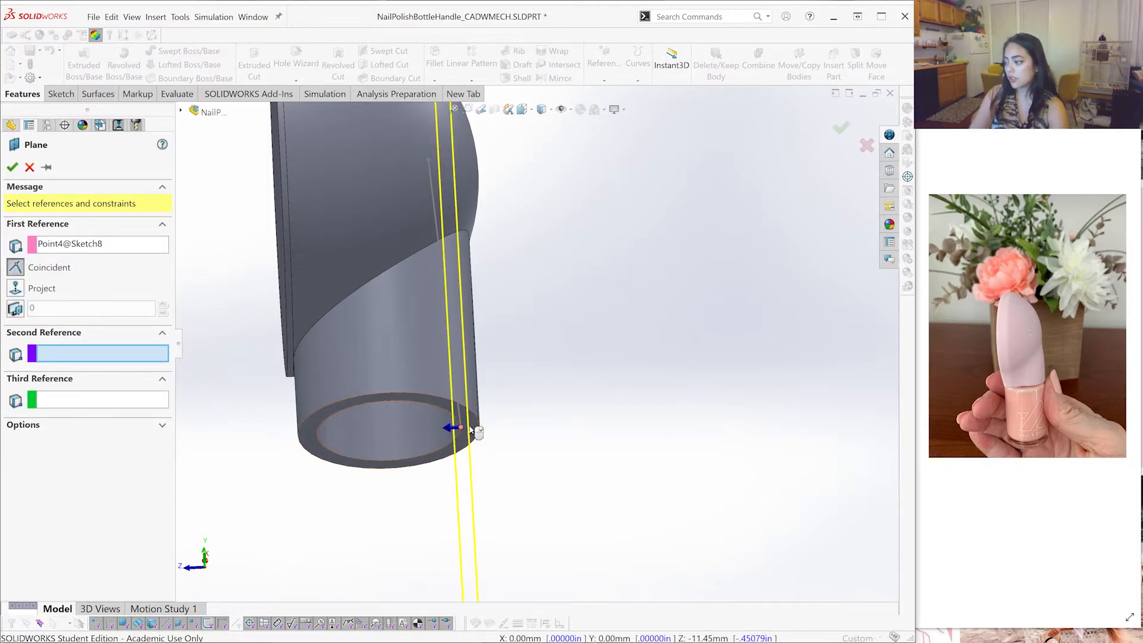
{"action": "left_click", "coordinate": [470, 430]}
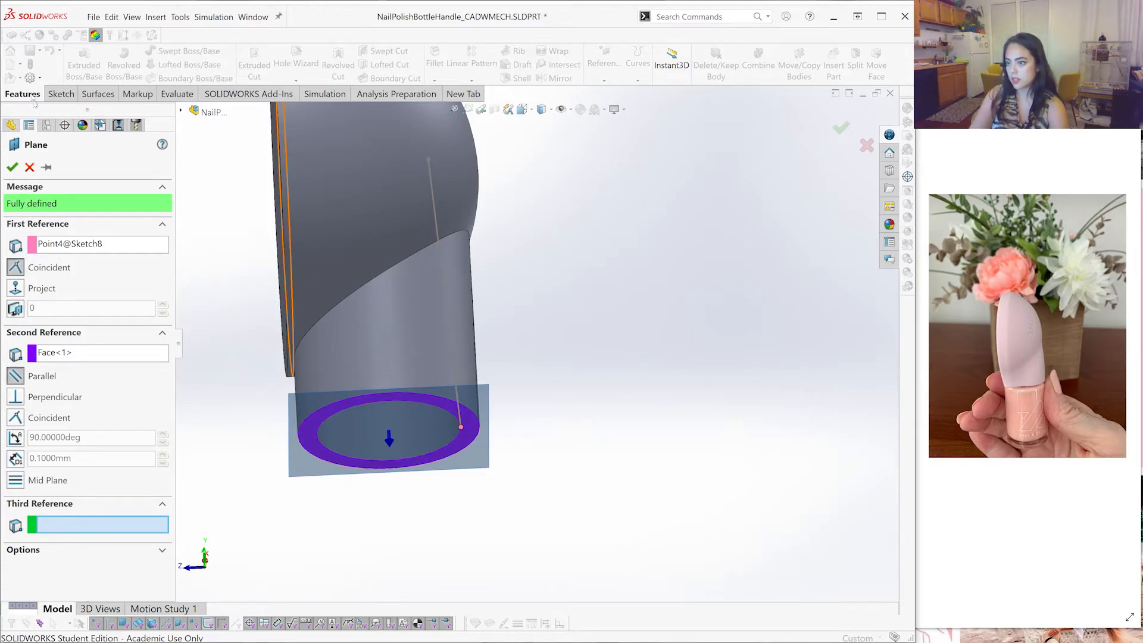
{"action": "left_click", "coordinate": [12, 167]}
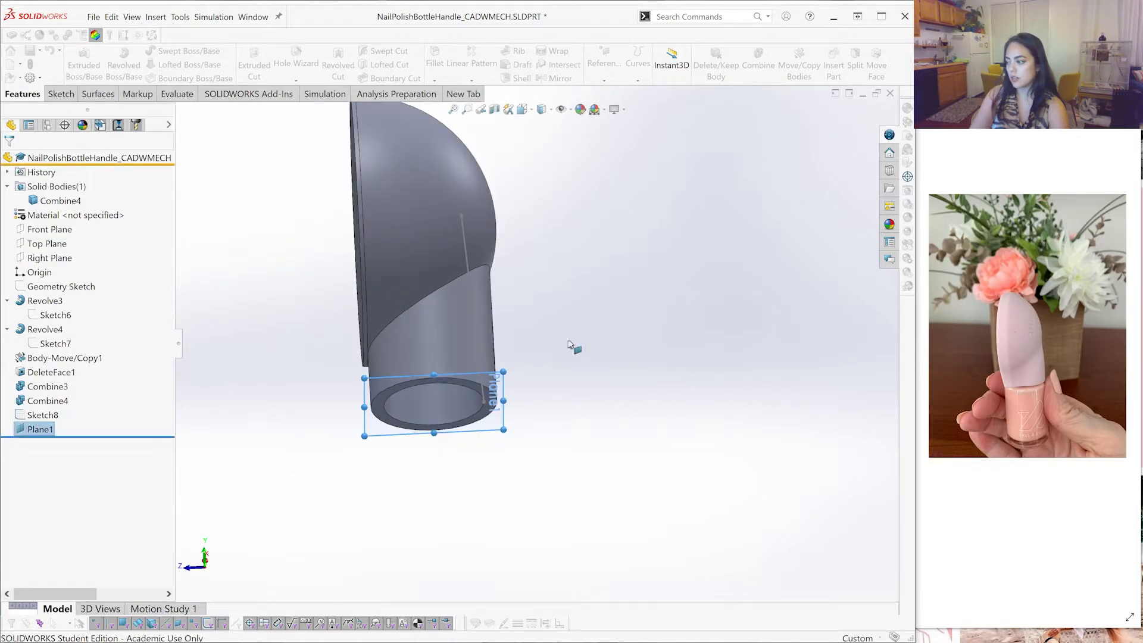
Start a new sketch on the reference plane at the neck's open end
{"action": "scroll", "coordinate": [523, 359], "scroll_direction": "down", "scroll_amount": 3}
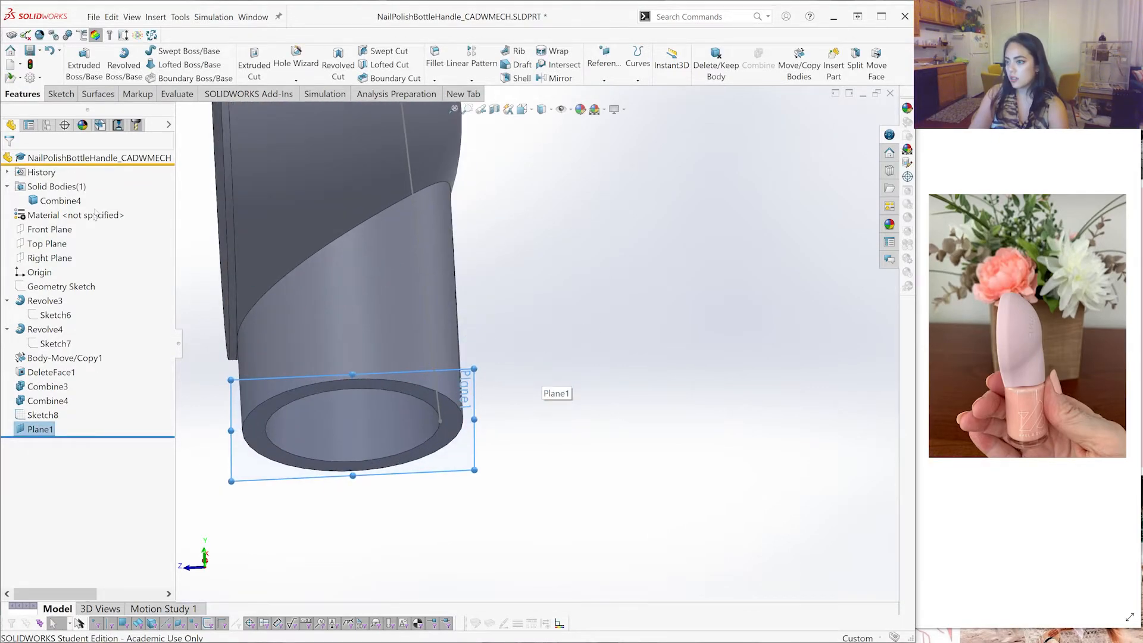
{"action": "left_click", "coordinate": [61, 93]}
{"action": "left_click", "coordinate": [78, 59]}
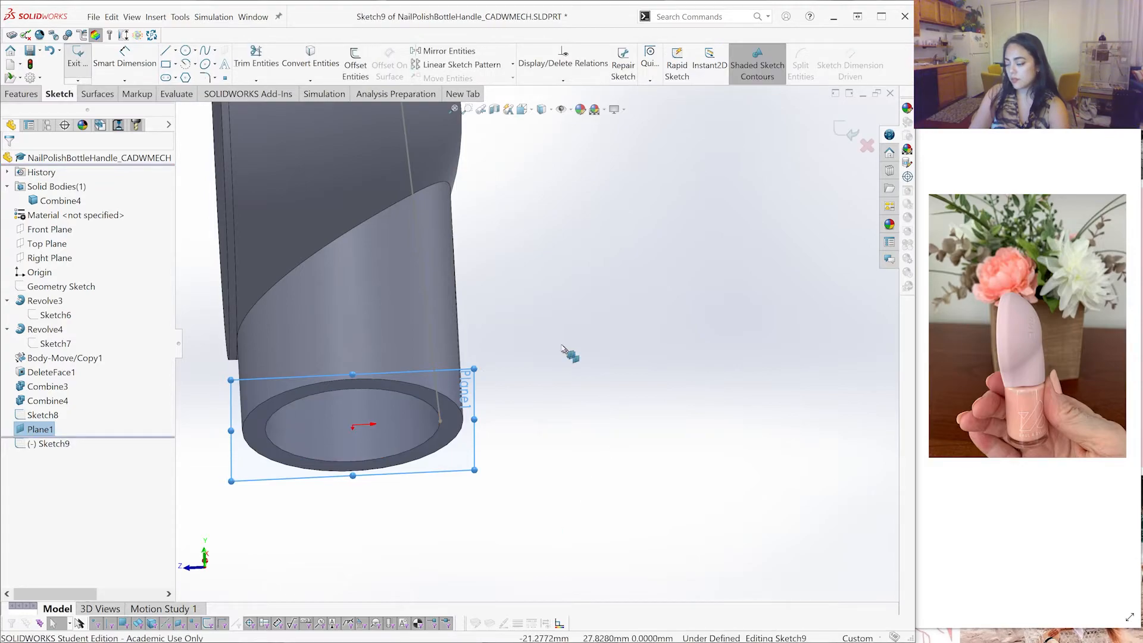
{"action": "scroll", "coordinate": [565, 352], "scroll_direction": "down", "scroll_amount": 2}
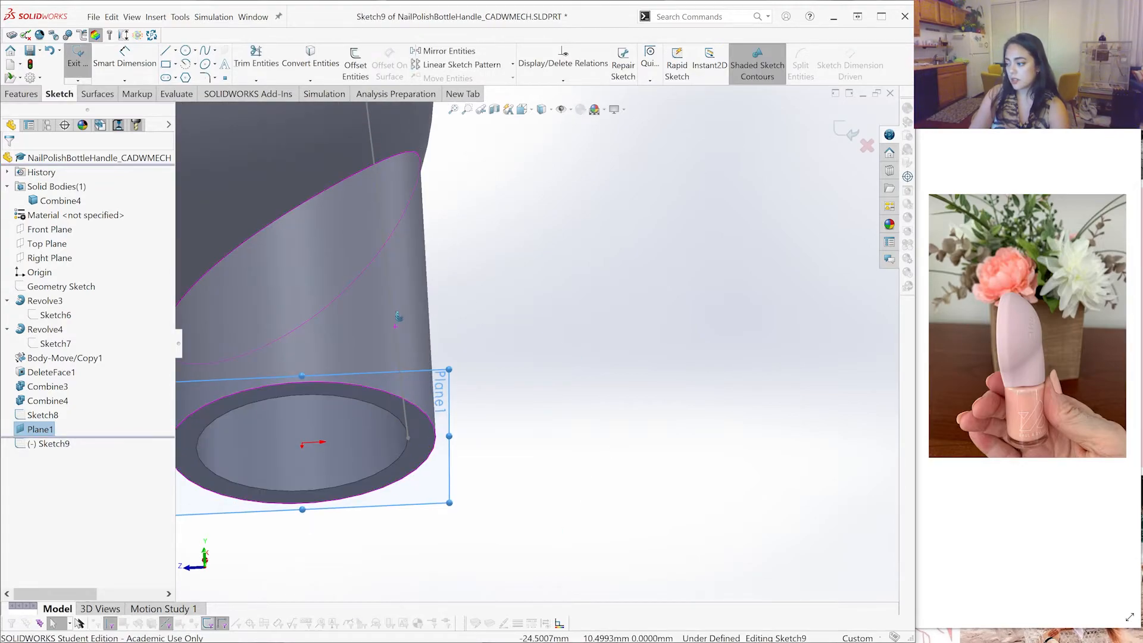
{"action": "scroll", "coordinate": [658, 378], "scroll_direction": "down", "scroll_amount": 1}
{"action": "scroll", "coordinate": [596, 387], "scroll_direction": "up", "scroll_amount": 3}
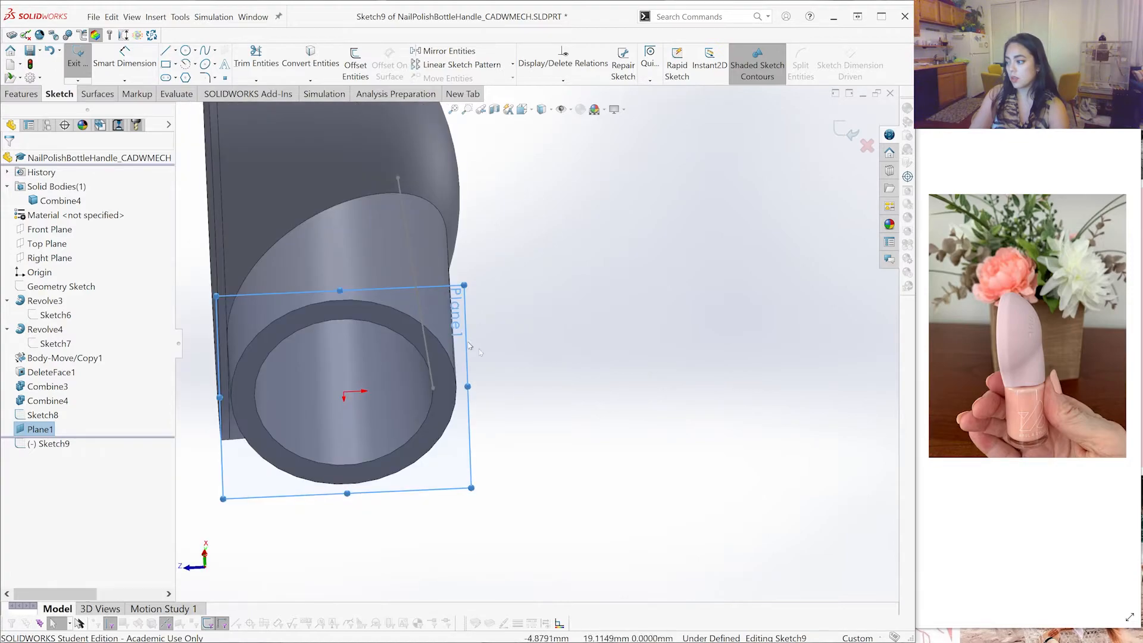
{"action": "scroll", "coordinate": [517, 384], "scroll_direction": "down", "scroll_amount": 3}
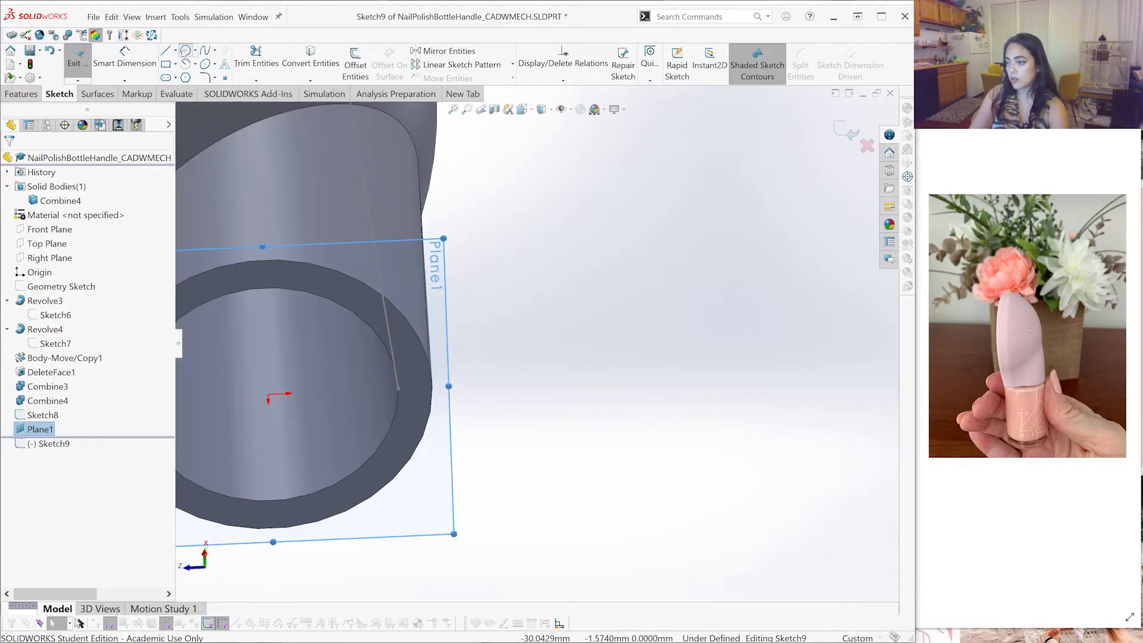
Sketch a circle about 2.8 mm in diameter centred on the bore line's lower endpoint
{"action": "left_click", "coordinate": [186, 50]}
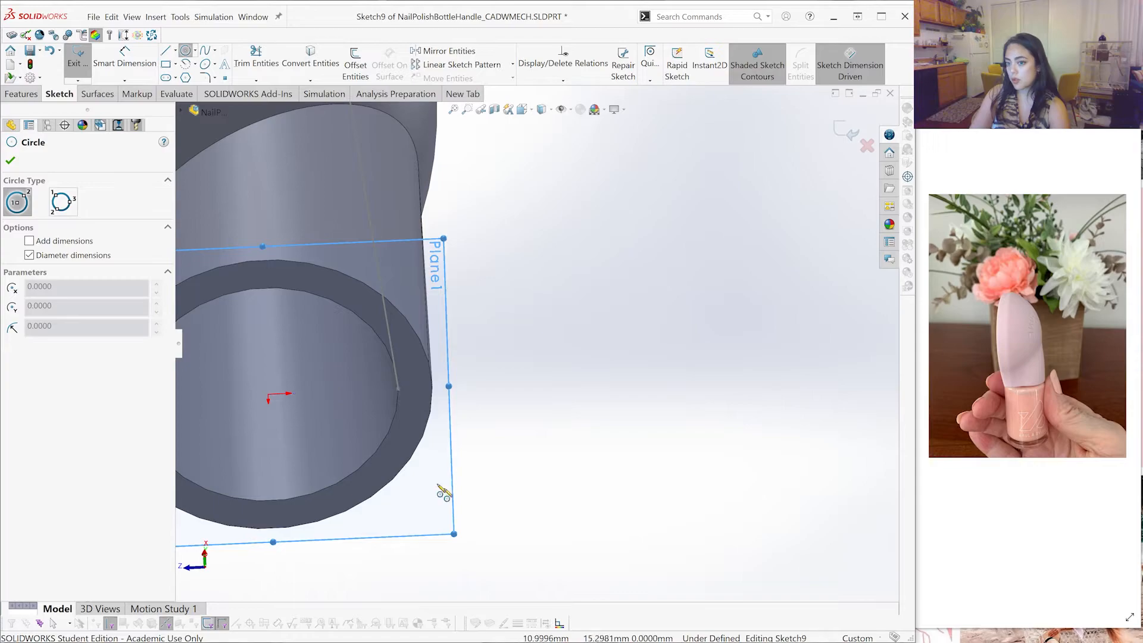
{"action": "left_click", "coordinate": [398, 389]}
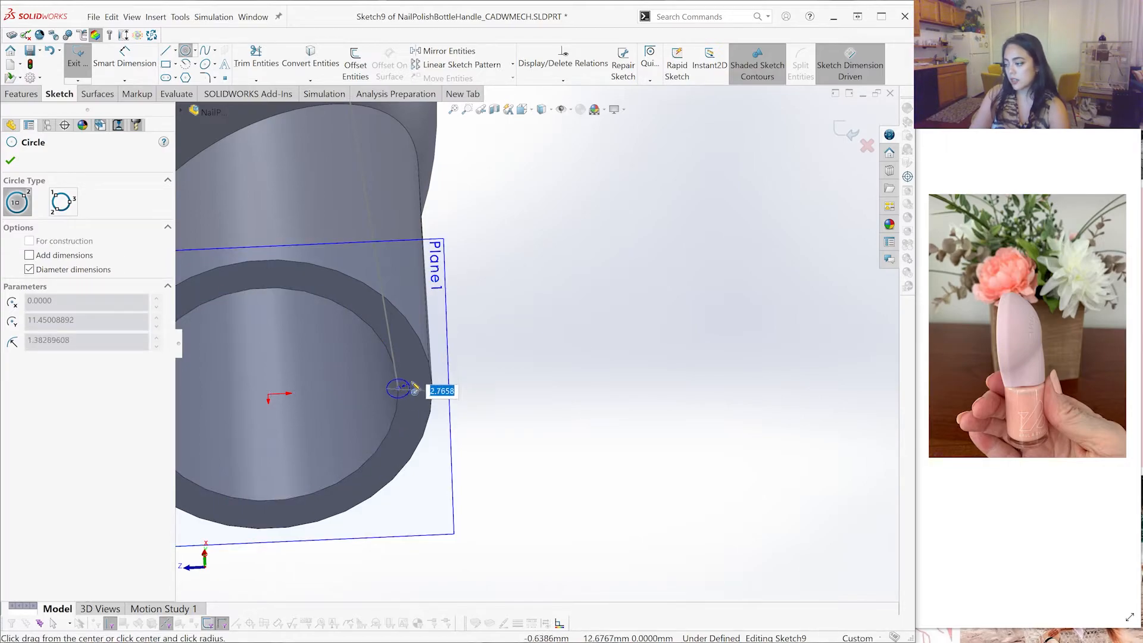
{"action": "left_click", "coordinate": [415, 387]}
{"action": "scroll", "coordinate": [405, 387], "scroll_direction": "down", "scroll_amount": 3}
{"action": "key", "text": "Escape"}
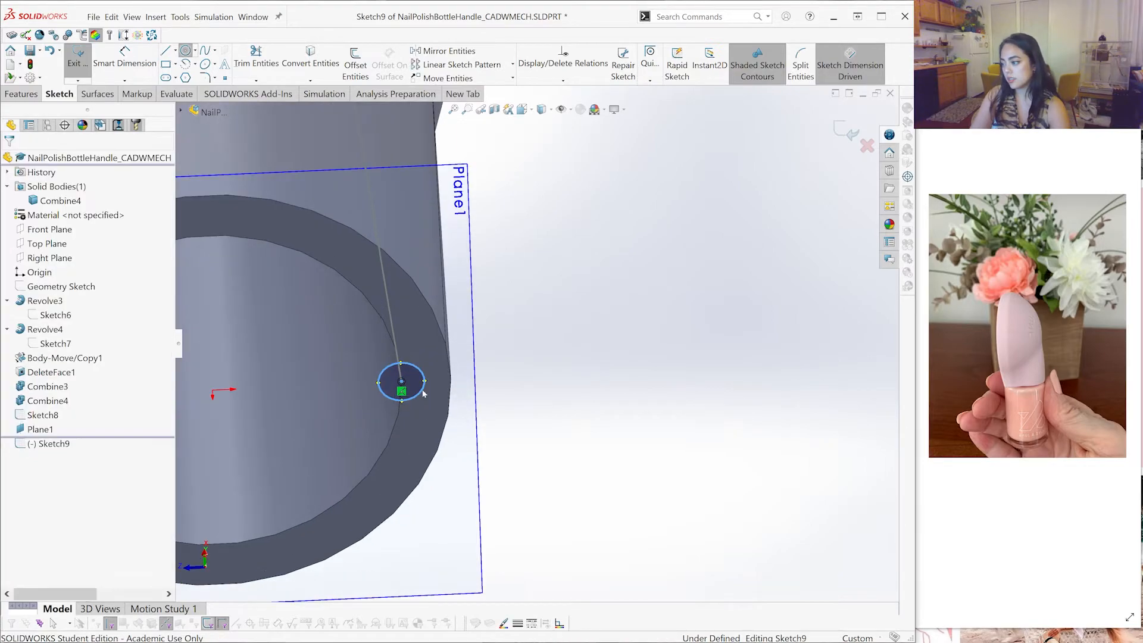
{"action": "key", "text": "Escape"}
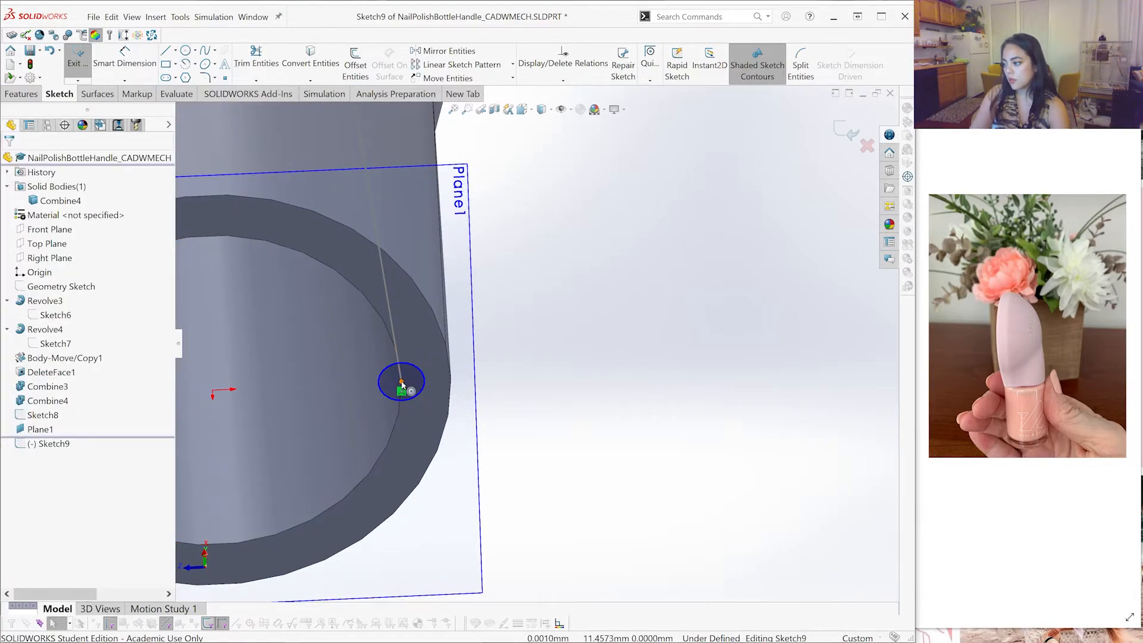
Check how the circle's centre is constrained by trying to move it and inspecting its relations
{"action": "left_click_drag", "start_coordinate": [401, 382], "coordinate": [422, 419]}
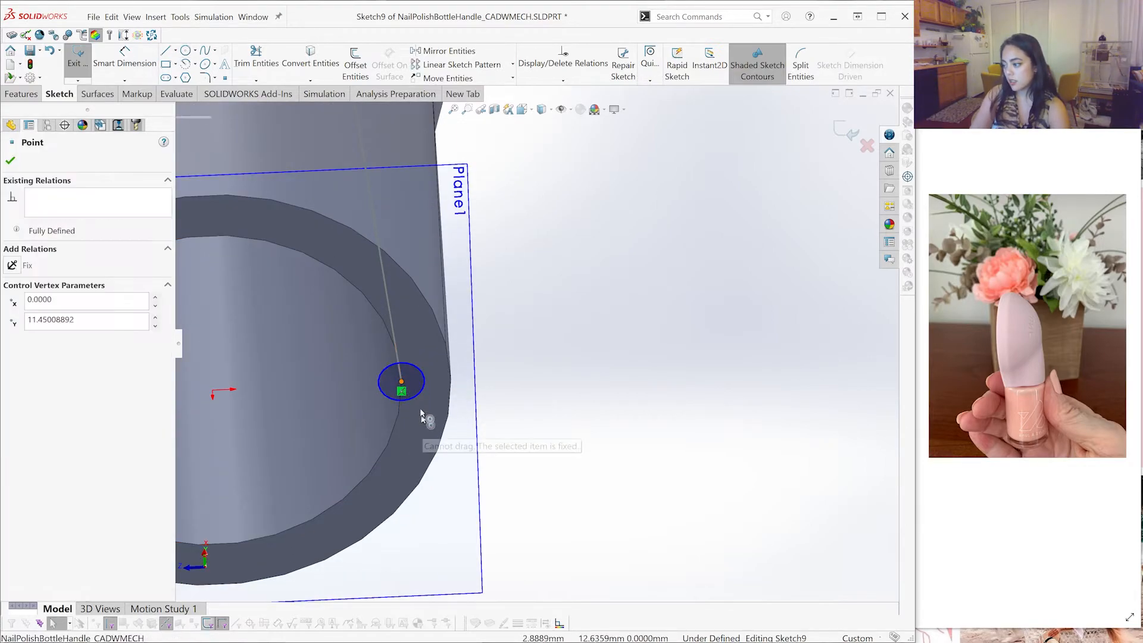
{"action": "left_click", "coordinate": [581, 353]}
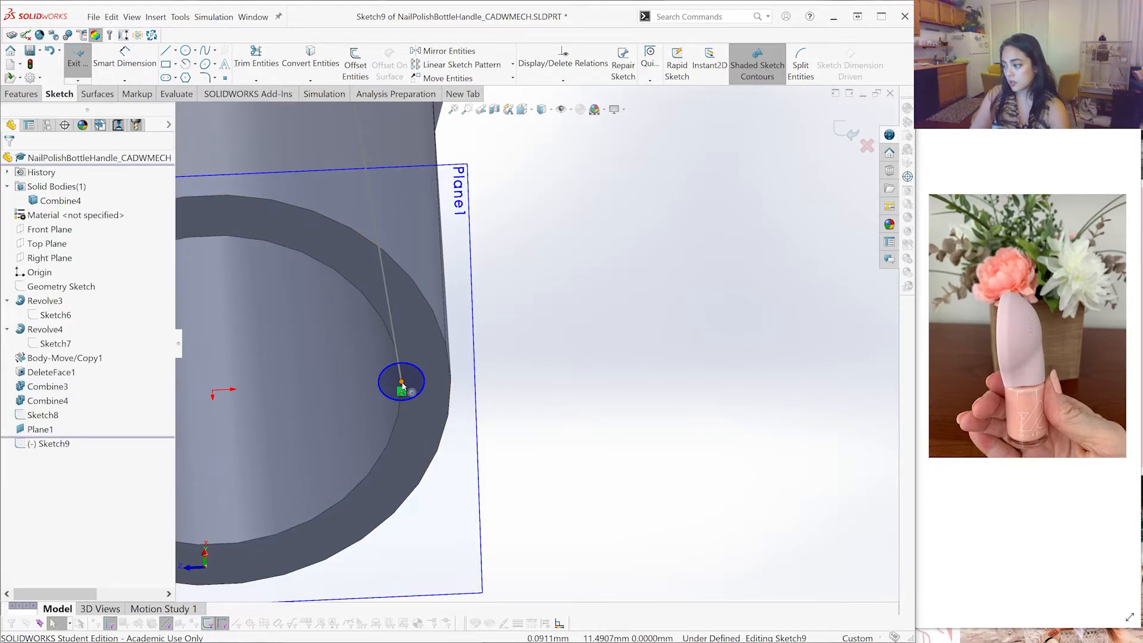
{"action": "left_click", "coordinate": [402, 385]}
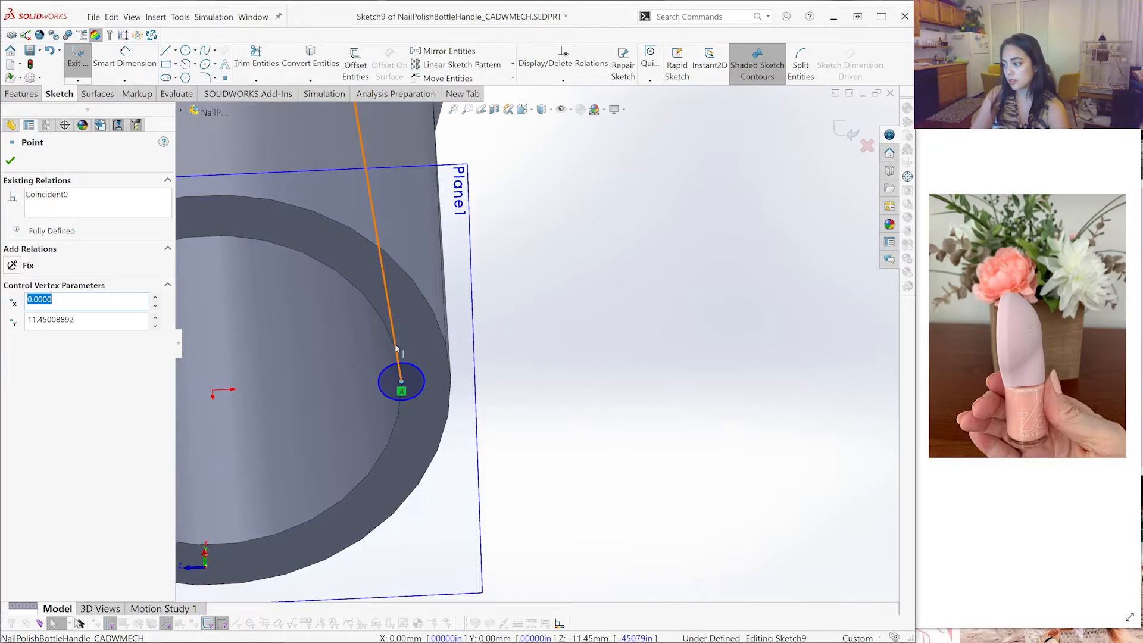
{"action": "left_click", "coordinate": [434, 413]}
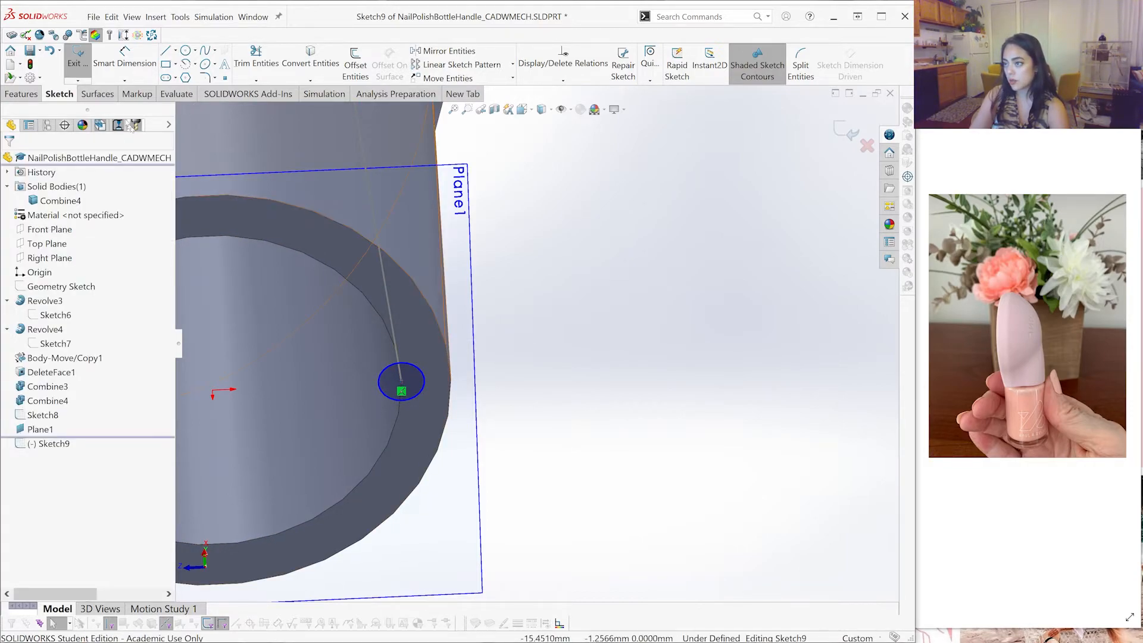
Dimension the circle's diameter as 4 mm
{"action": "left_click", "coordinate": [124, 56]}
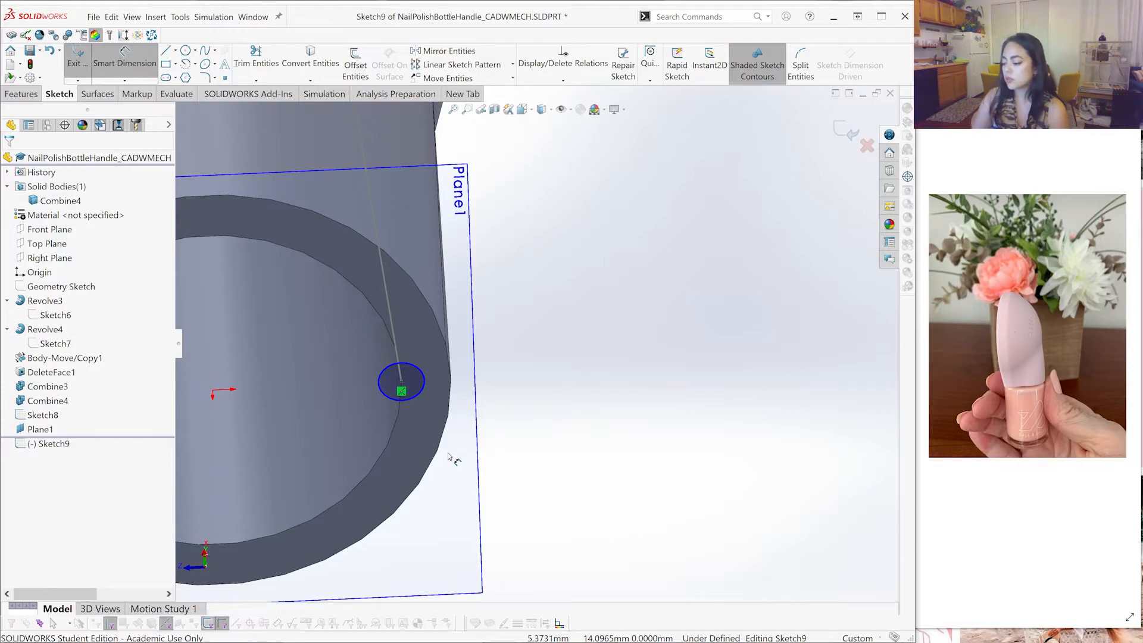
{"action": "left_click", "coordinate": [379, 385]}
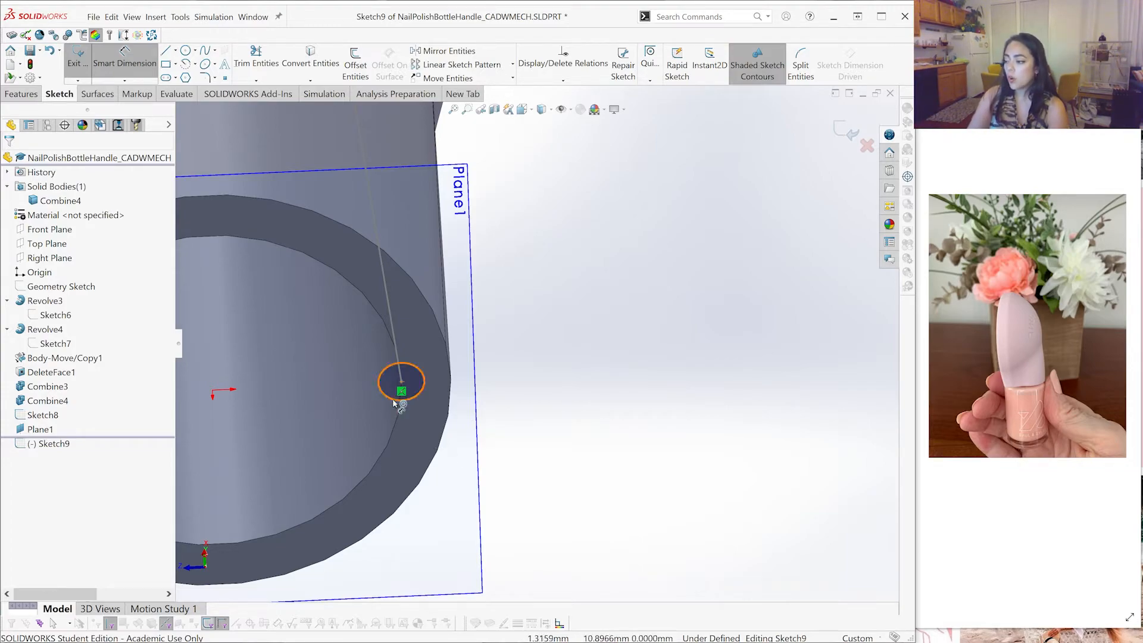
{"action": "left_click", "coordinate": [526, 455]}
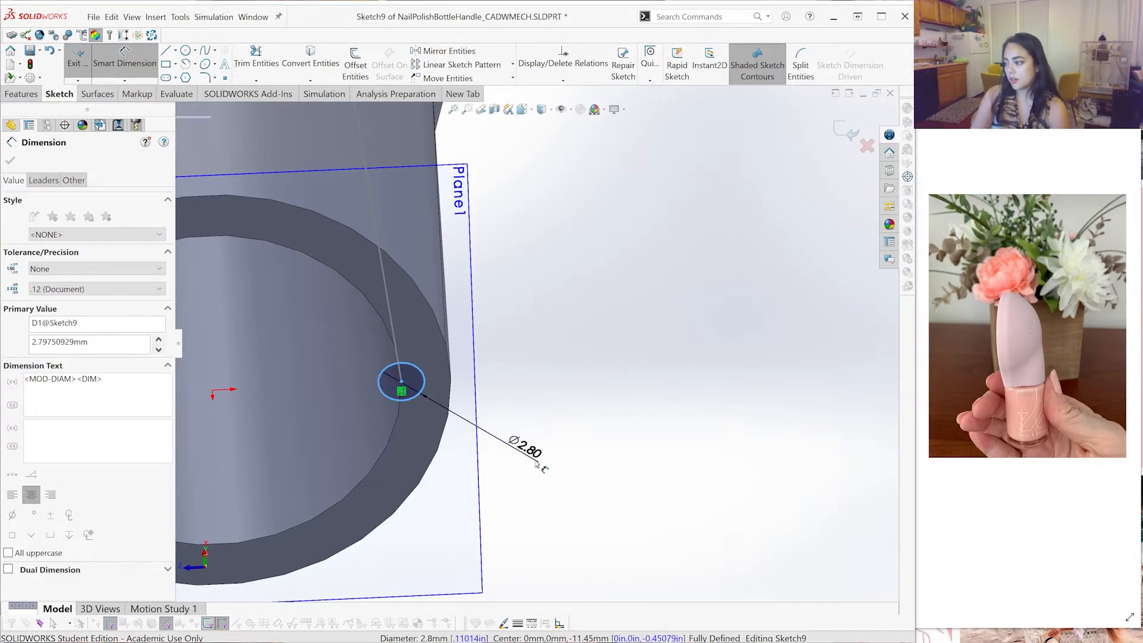
{"action": "type", "text": "4"}
{"action": "mouse_move", "coordinate": [540, 493]}
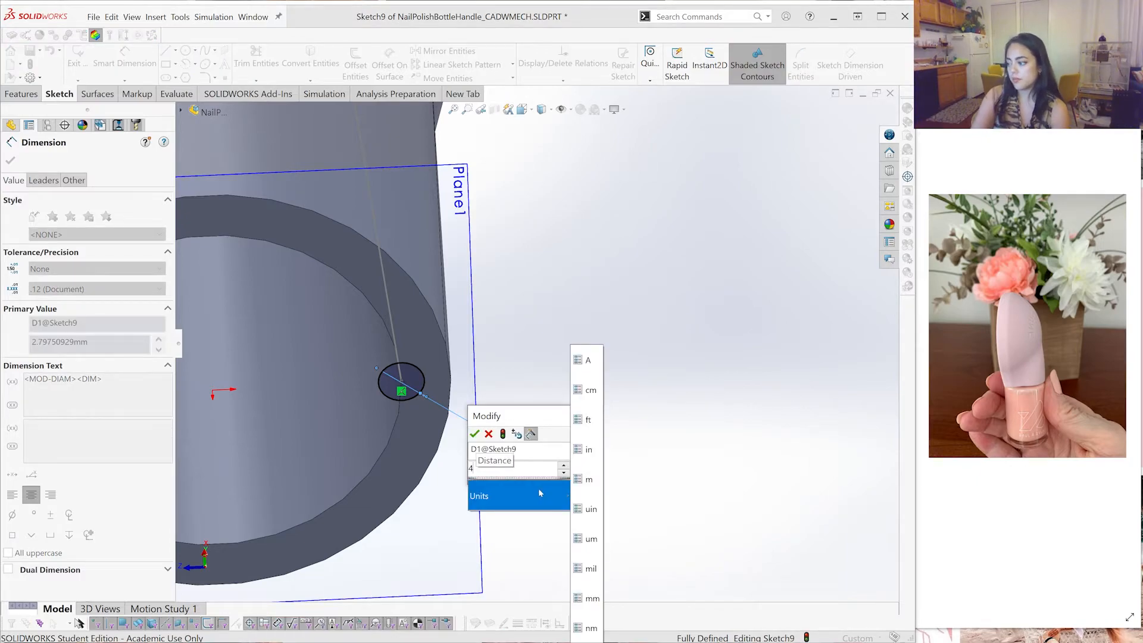
{"action": "key", "text": "Escape"}
{"action": "key", "text": "Return"}
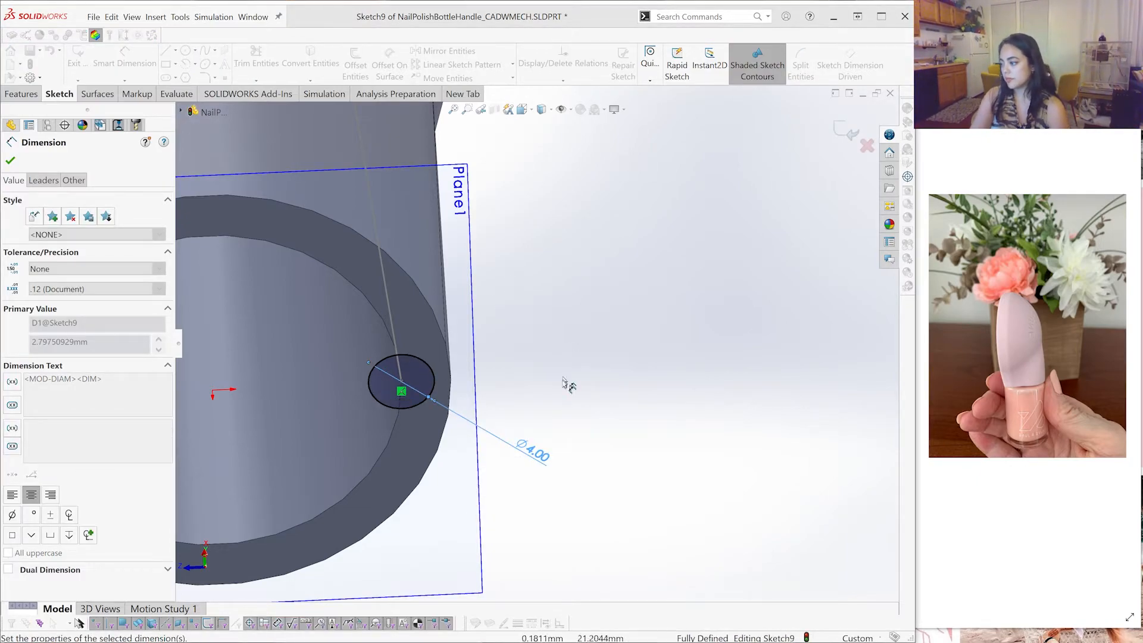
{"action": "scroll", "coordinate": [566, 388], "scroll_direction": "up", "scroll_amount": 3}
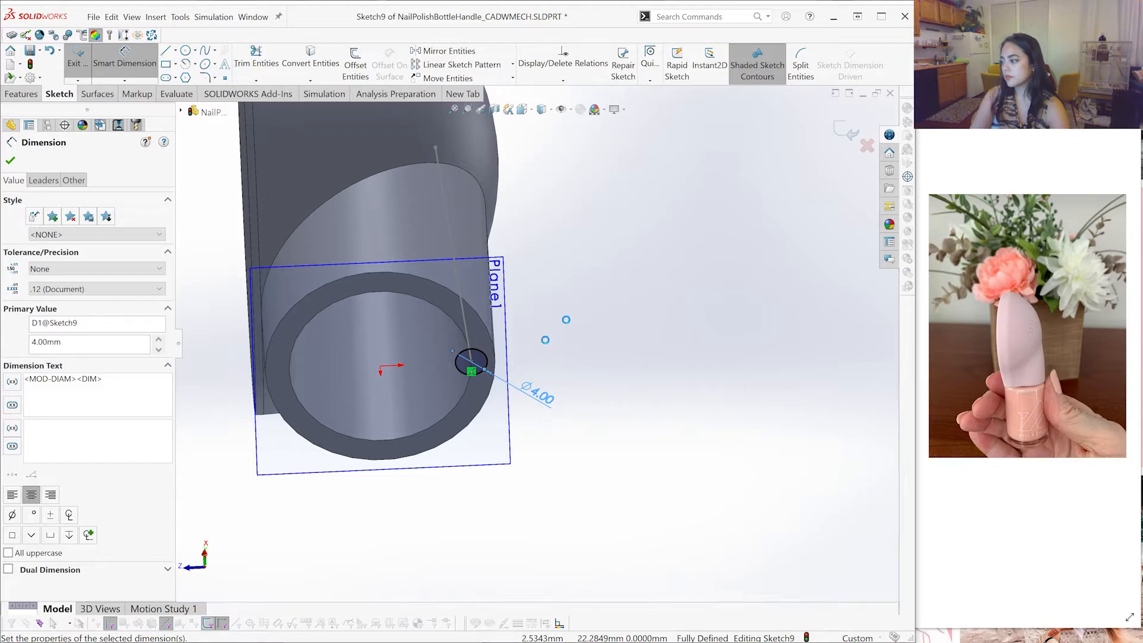
Finish the 4 mm circle's diameter dimension and exit the profile sketch
{"action": "left_click", "coordinate": [567, 333]}
{"action": "key", "text": "Escape"}
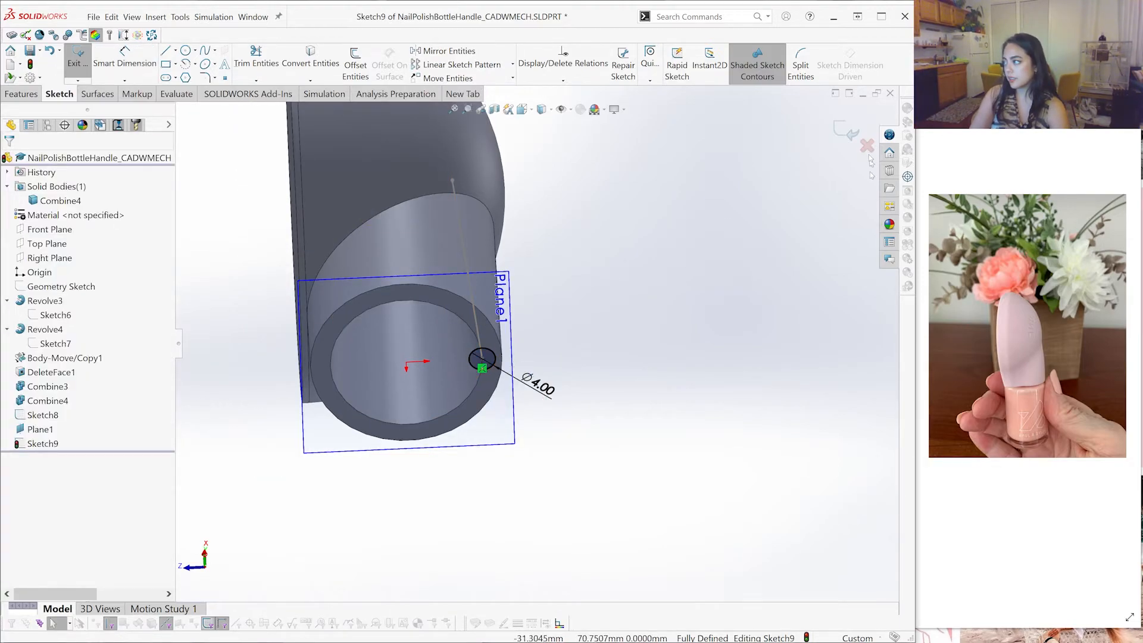
{"action": "left_click", "coordinate": [839, 131]}
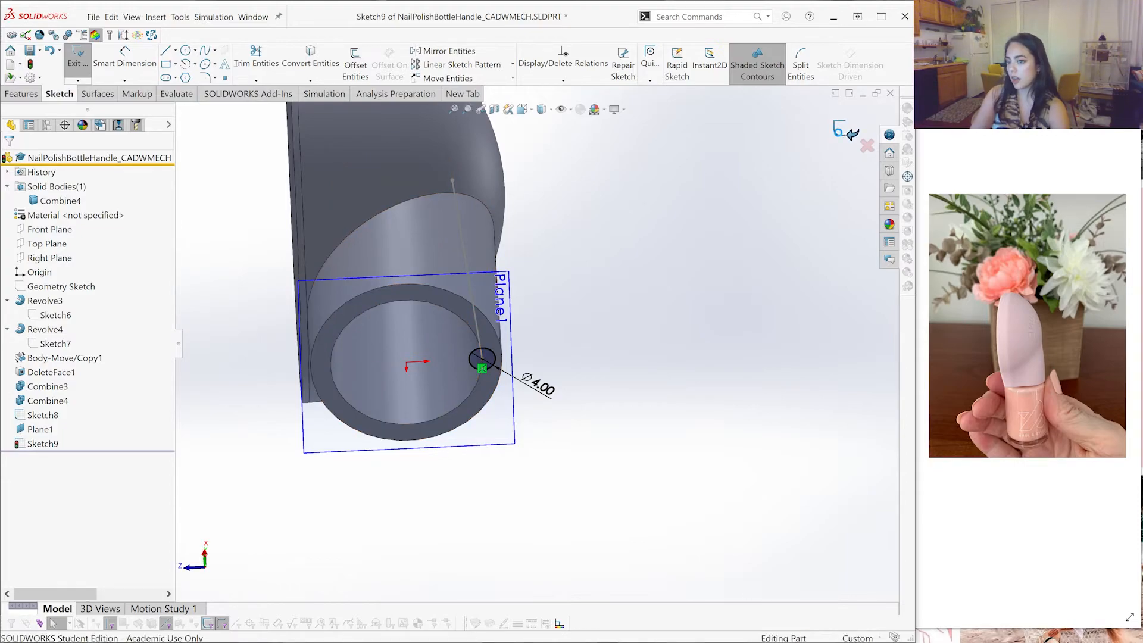
Create a swept boss from the 4 mm circle along the bore's path line
{"action": "left_click", "coordinate": [6, 96]}
{"action": "key", "text": "shift+z"}
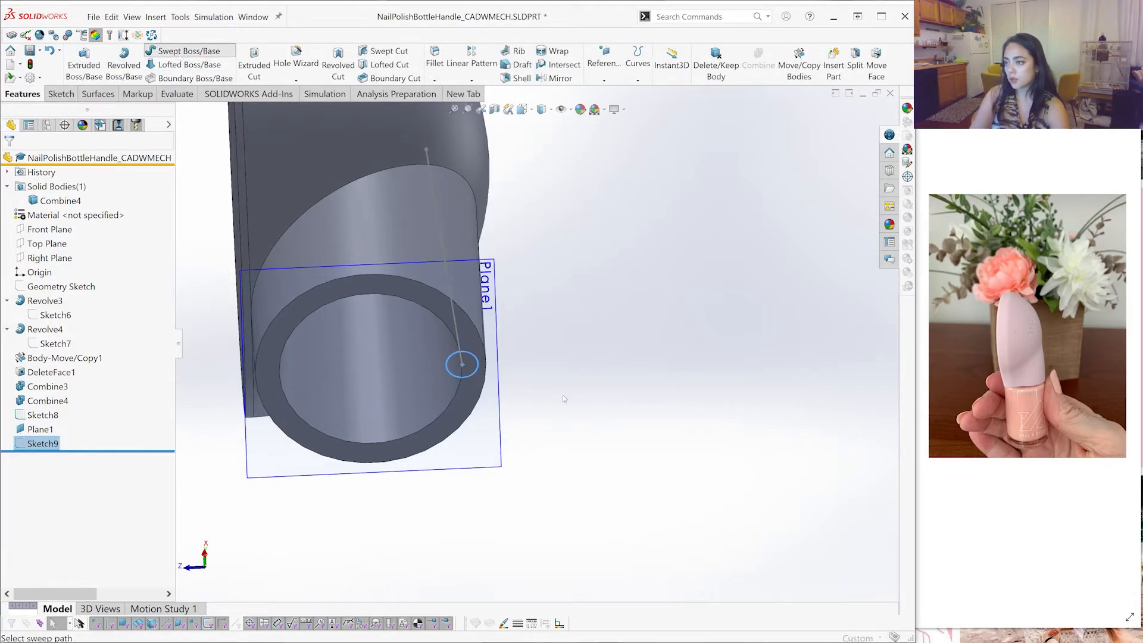
{"action": "left_click", "coordinate": [179, 52]}
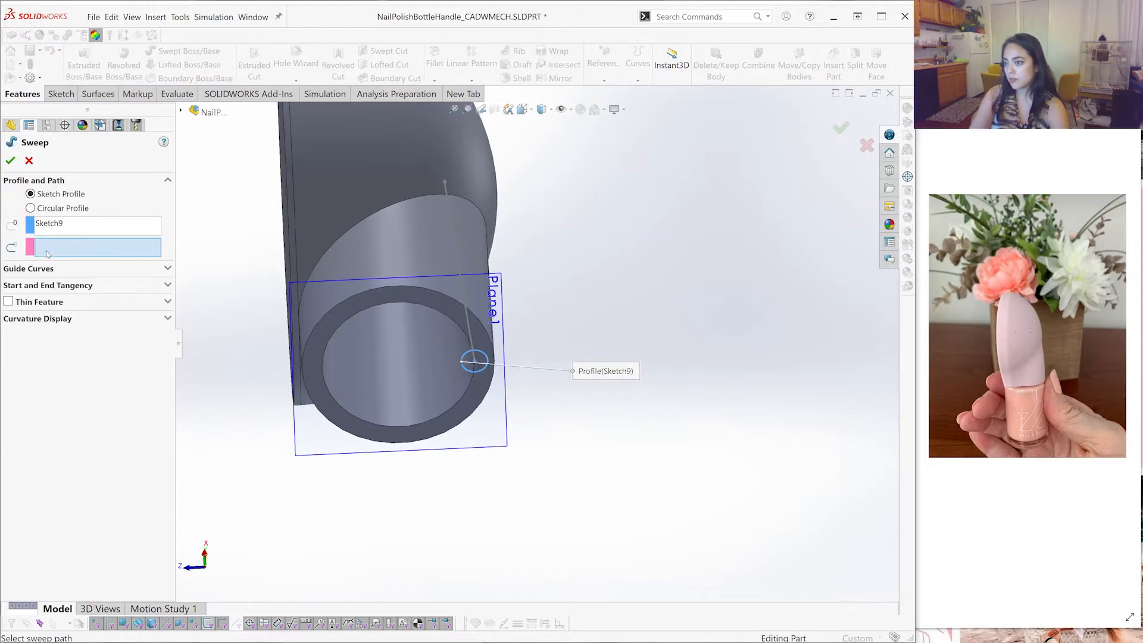
{"action": "left_click", "coordinate": [468, 311]}
{"action": "middle_click_drag", "start_coordinate": [468, 343], "coordinate": [456, 247]}
{"action": "left_click", "coordinate": [10, 160]}
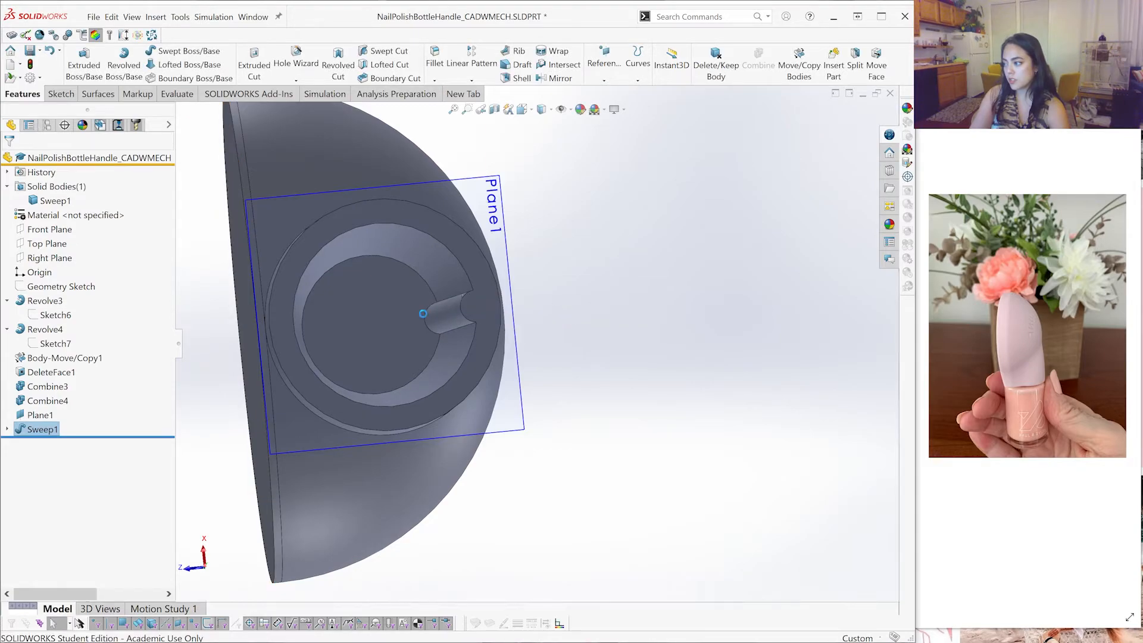
Examine the swept rib inside the neck's bore from several angles
{"action": "middle_click_drag", "start_coordinate": [462, 291], "coordinate": [484, 307]}
{"action": "scroll", "coordinate": [467, 324], "scroll_direction": "down", "scroll_amount": 2}
{"action": "mouse_move", "coordinate": [501, 358]}
{"action": "middle_mouse_down"}
{"action": "mouse_move", "coordinate": [476, 327]}
{"action": "mouse_move", "coordinate": [526, 340]}
{"action": "mouse_move", "coordinate": [480, 337]}
{"action": "mouse_move", "coordinate": [502, 344]}
{"action": "middle_mouse_up"}
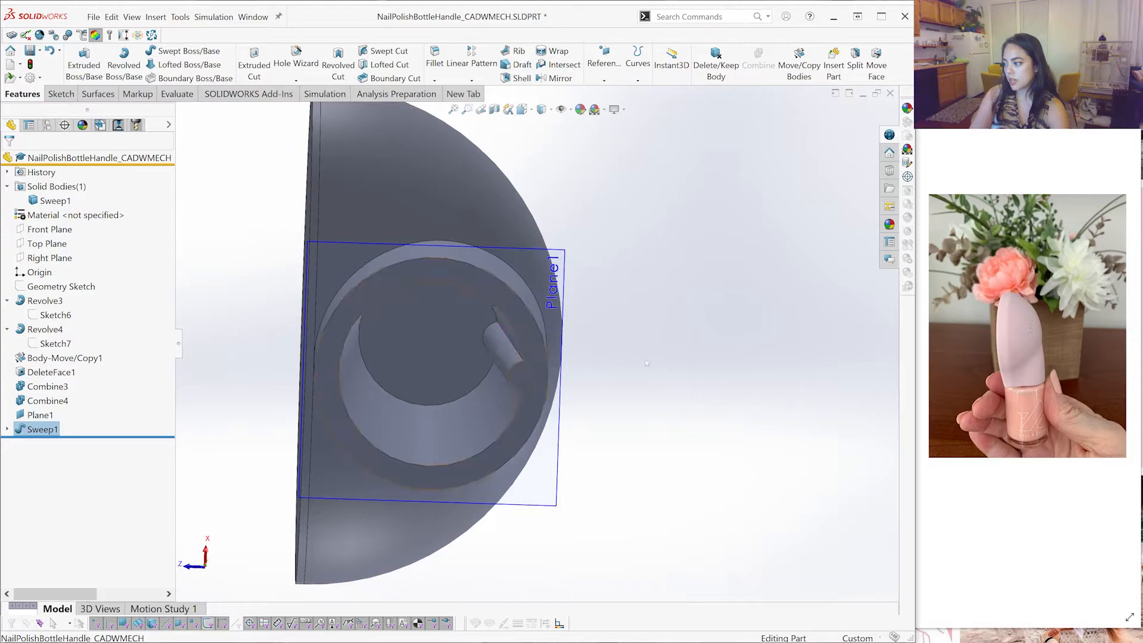
{"action": "scroll", "coordinate": [687, 372], "scroll_direction": "up", "scroll_amount": 3}
{"action": "scroll", "coordinate": [636, 335], "scroll_direction": "down", "scroll_amount": 1}
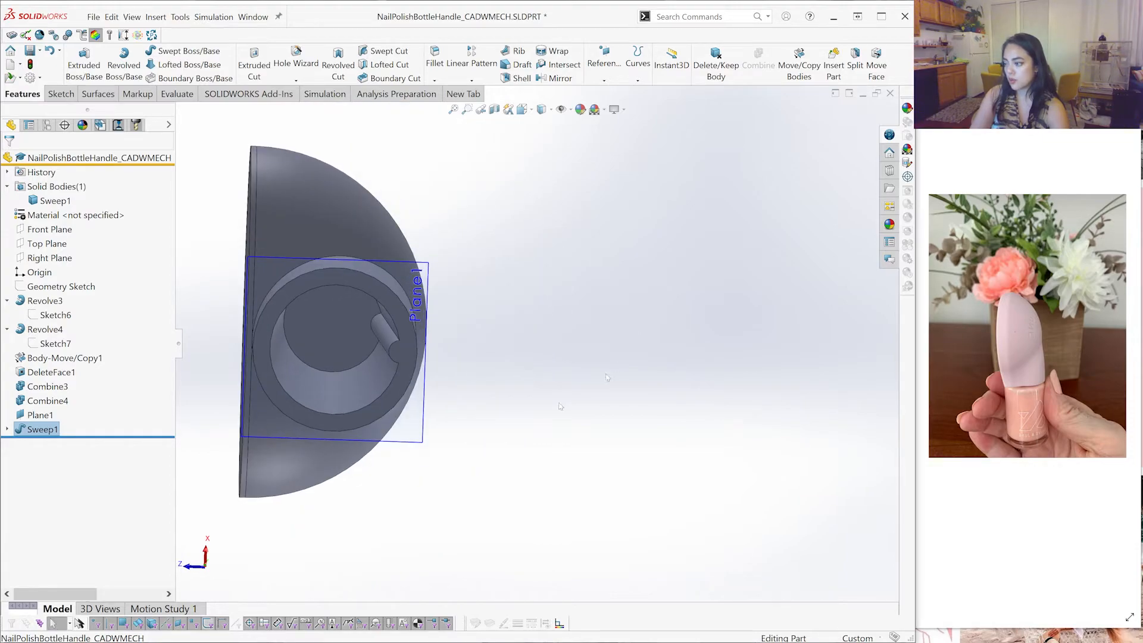
{"action": "scroll", "coordinate": [416, 357], "scroll_direction": "up", "scroll_amount": 2}
{"action": "scroll", "coordinate": [432, 357], "scroll_direction": "down", "scroll_amount": 4}
{"action": "scroll", "coordinate": [442, 365], "scroll_direction": "up", "scroll_amount": 1}
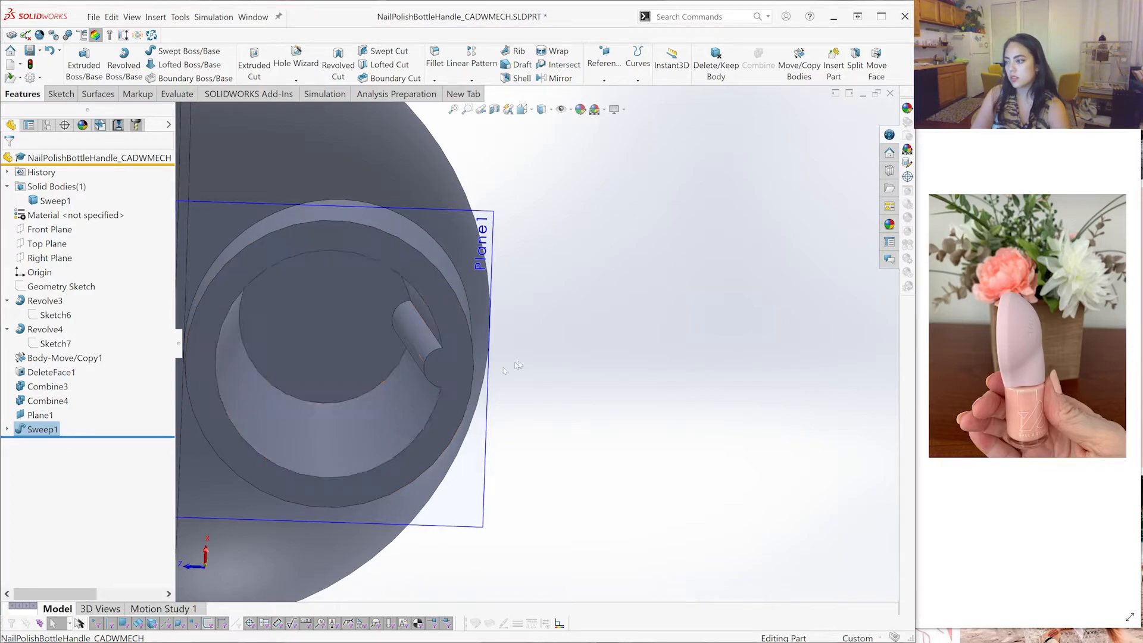
{"action": "scroll", "coordinate": [506, 369], "scroll_direction": "down", "scroll_amount": 1}
{"action": "scroll", "coordinate": [416, 310], "scroll_direction": "up", "scroll_amount": 1}
{"action": "scroll", "coordinate": [465, 312], "scroll_direction": "up", "scroll_amount": 3}
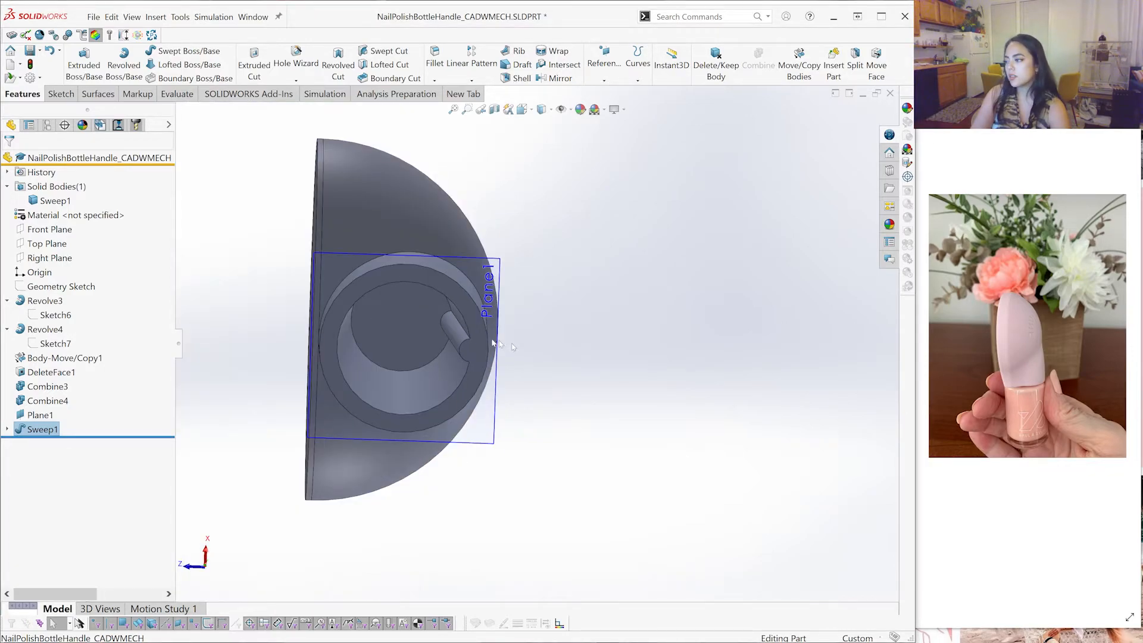
{"action": "middle_click_drag", "start_coordinate": [474, 309], "coordinate": [477, 326]}
{"action": "scroll", "coordinate": [479, 326], "scroll_direction": "up", "scroll_amount": 1}
{"action": "scroll", "coordinate": [555, 326], "scroll_direction": "down", "scroll_amount": 1}
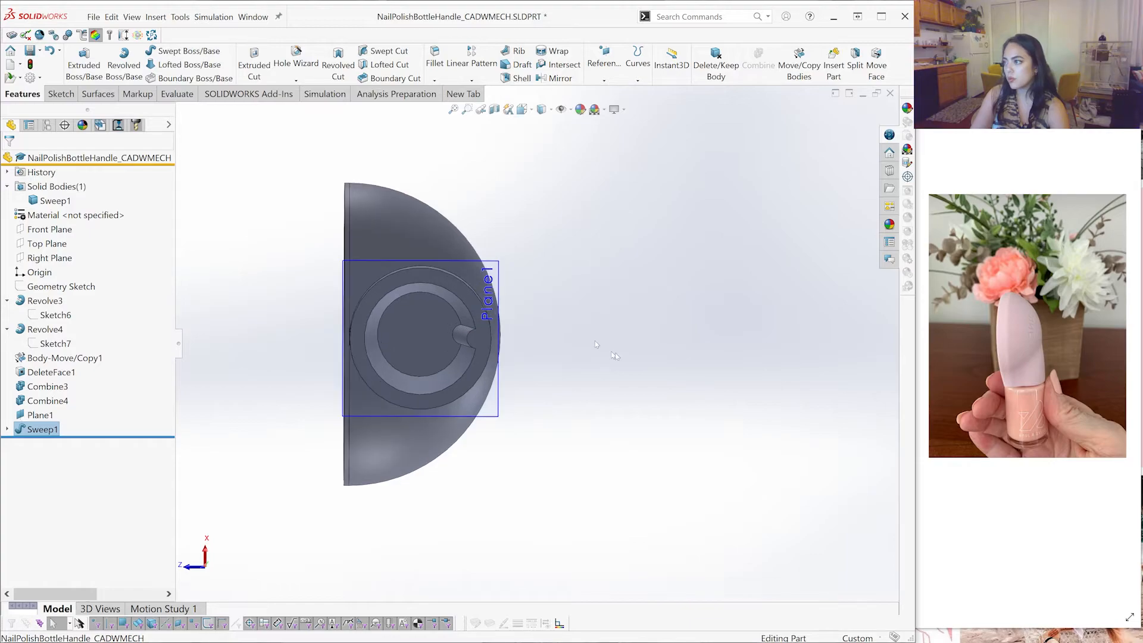
{"action": "scroll", "coordinate": [615, 352], "scroll_direction": "down", "scroll_amount": 2}
Start a circular pattern of the swept rib with the number of instances set to 6
{"action": "left_click", "coordinate": [43, 430]}
{"action": "scroll", "coordinate": [398, 242], "scroll_direction": "up", "scroll_amount": 1}
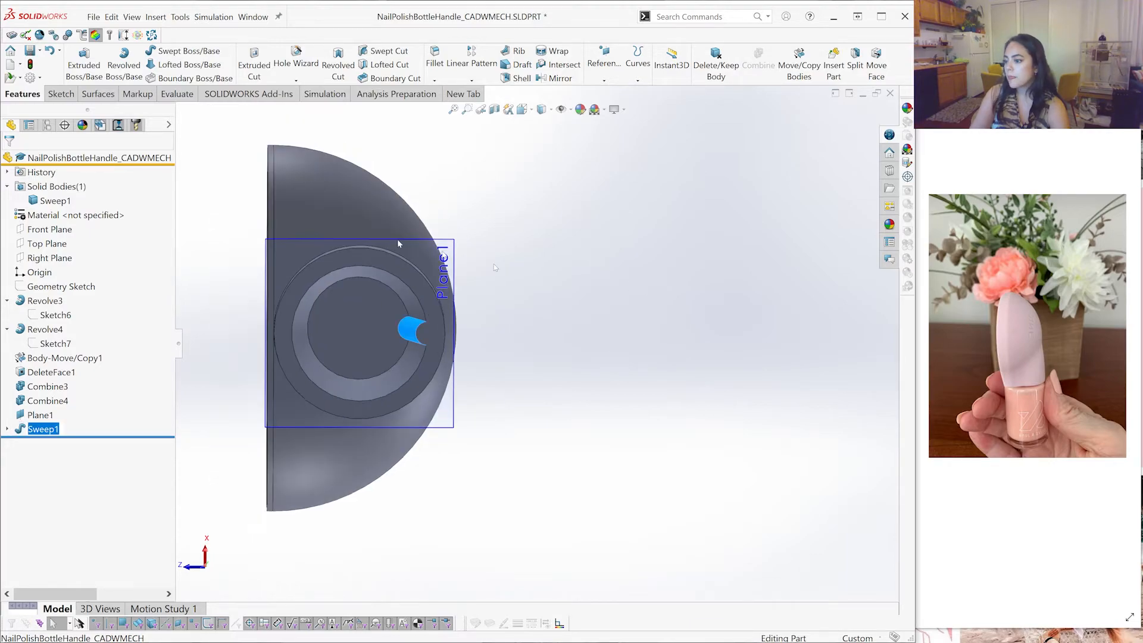
{"action": "left_click", "coordinate": [472, 80]}
{"action": "left_click", "coordinate": [495, 108]}
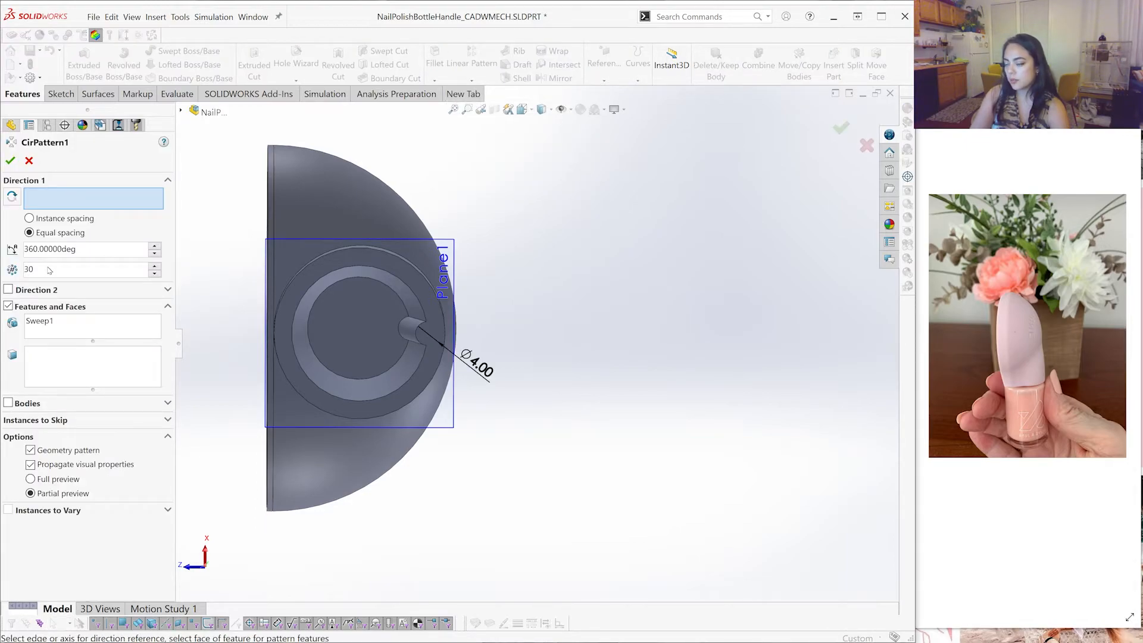
{"action": "double_click", "coordinate": [59, 271]}
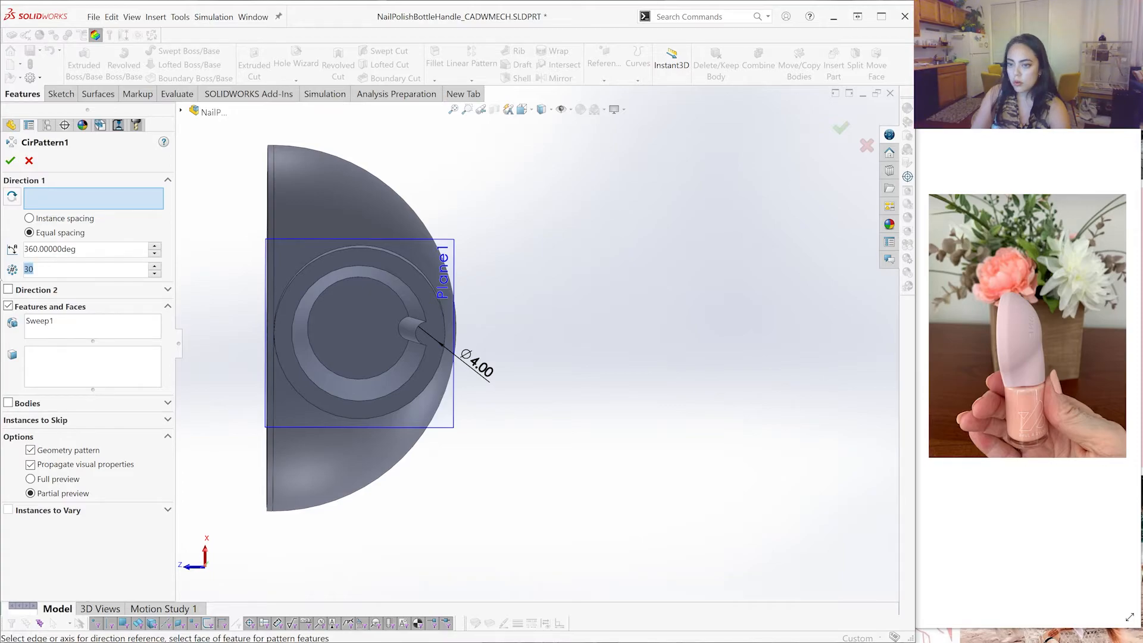
{"action": "type", "text": "6"}
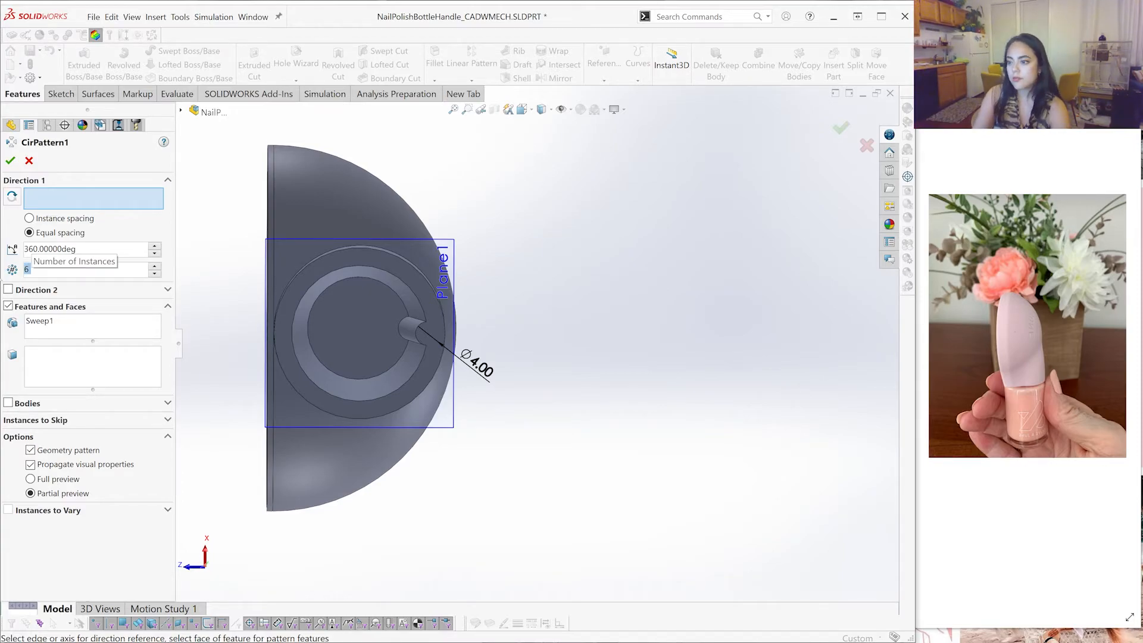
Show the Geometry Sketch and use its long centreline through the neck as the pattern axis
{"action": "scroll", "coordinate": [427, 327], "scroll_direction": "up", "scroll_amount": 3}
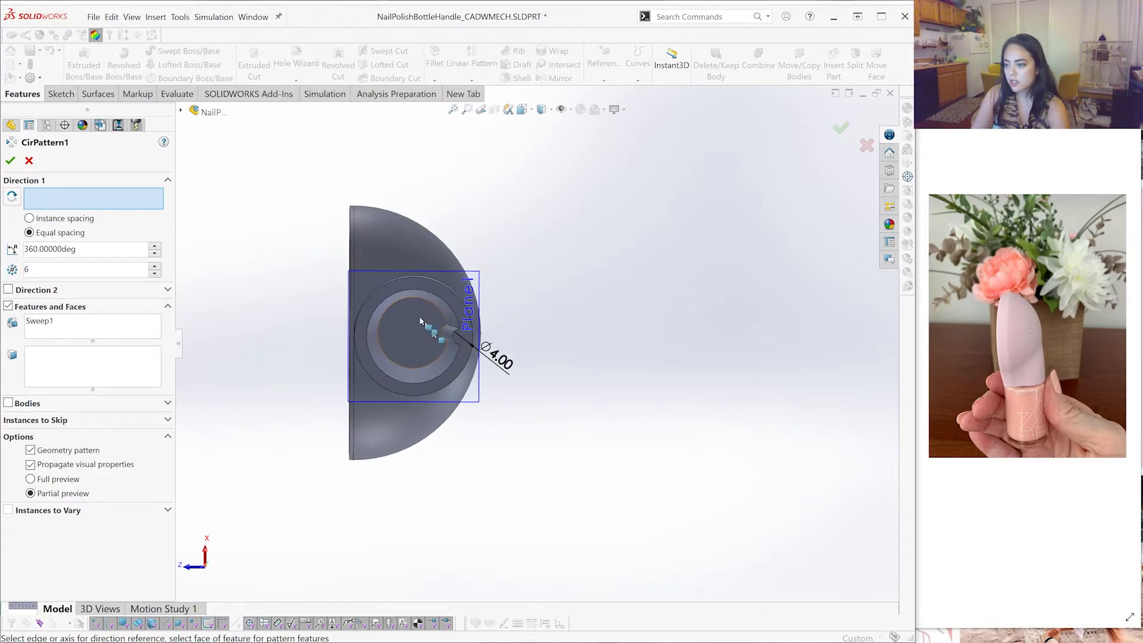
{"action": "middle_click_drag", "start_coordinate": [454, 318], "coordinate": [484, 354]}
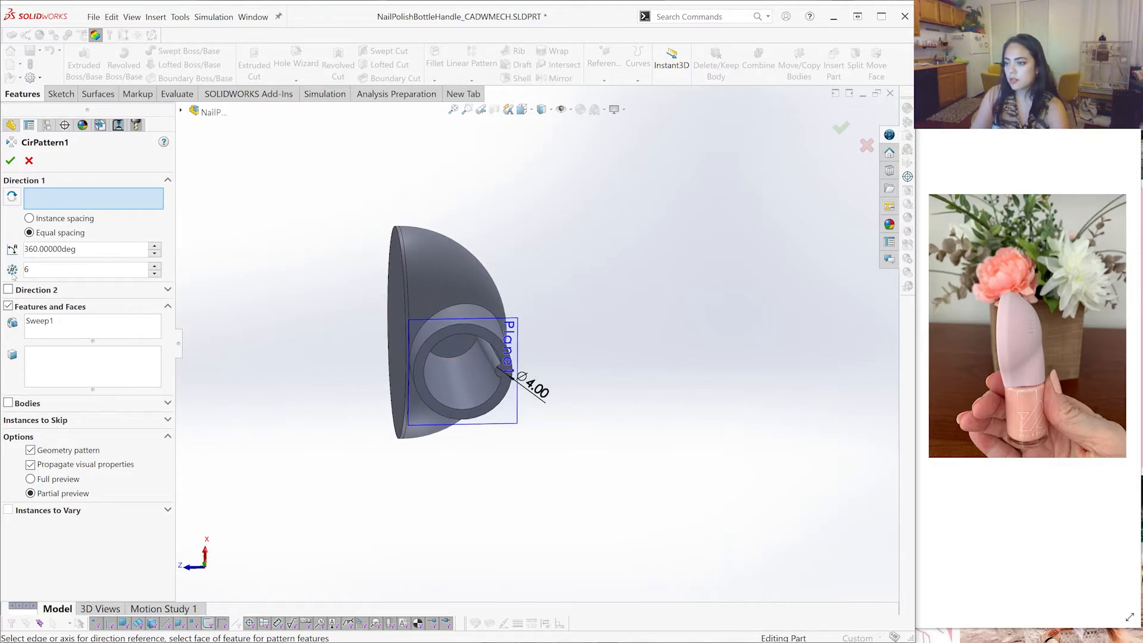
{"action": "left_click", "coordinate": [181, 111]}
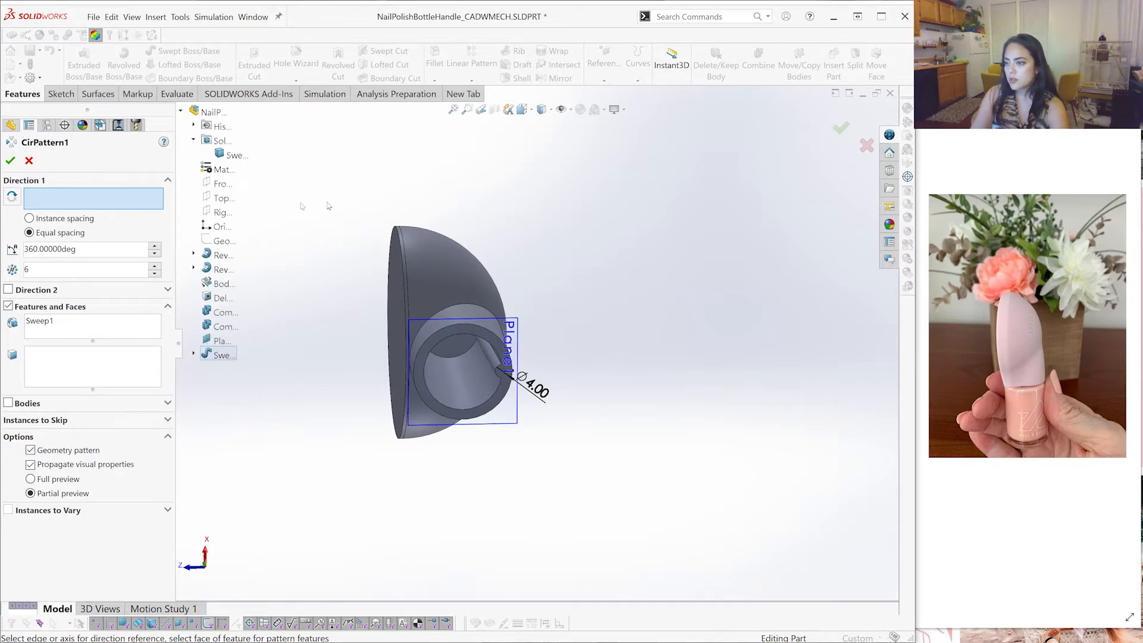
{"action": "right_click", "coordinate": [219, 241]}
{"action": "left_click", "coordinate": [246, 265]}
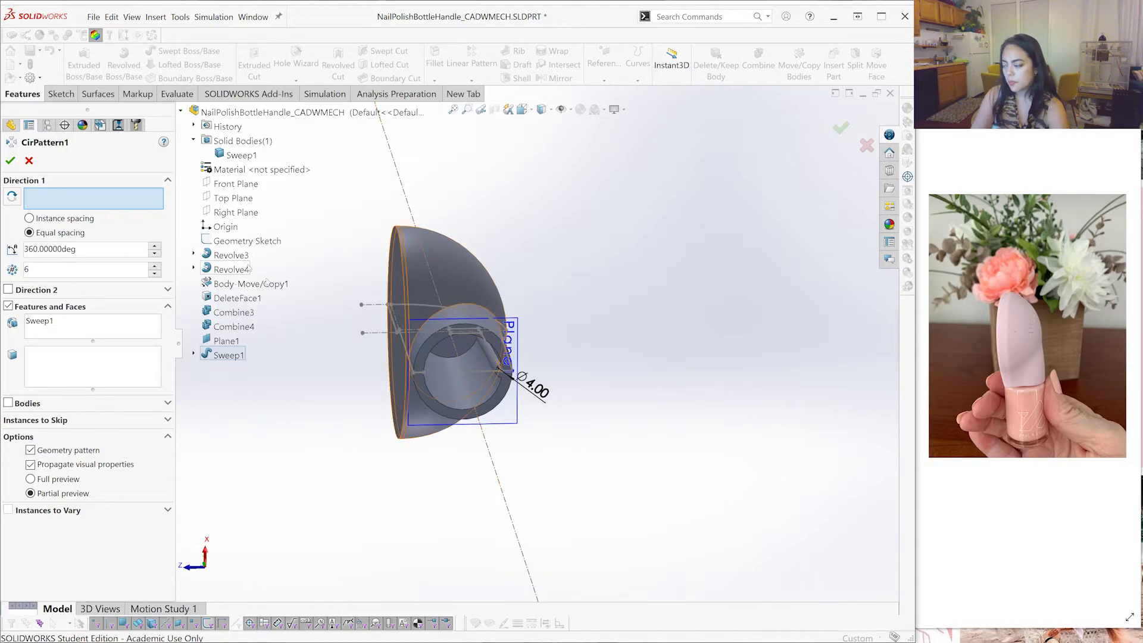
{"action": "left_click", "coordinate": [491, 458]}
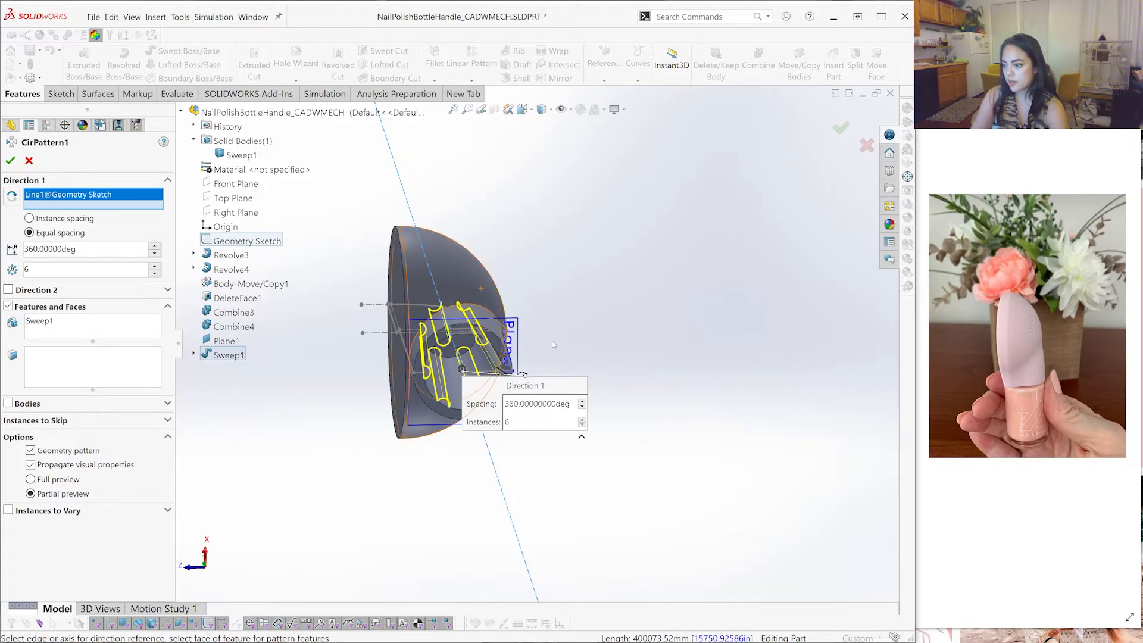
Set the circular pattern to 3 instances of the rib and accept it
{"action": "scroll", "coordinate": [553, 344], "scroll_direction": "down", "scroll_amount": 2}
{"action": "scroll", "coordinate": [553, 344], "scroll_direction": "down", "scroll_amount": 2}
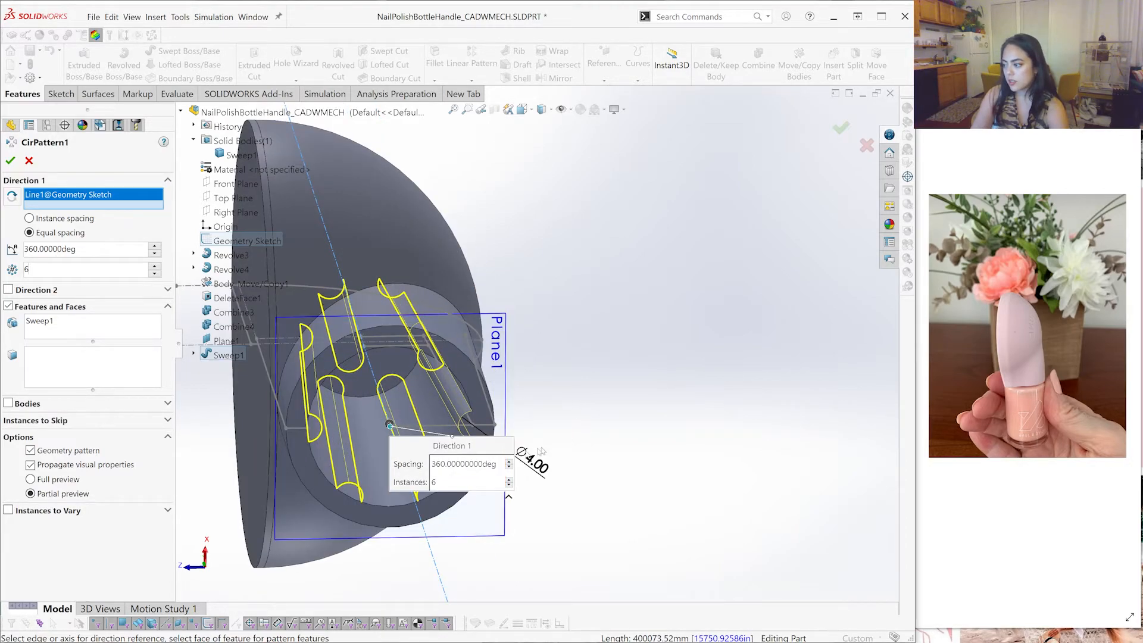
{"action": "middle_click_drag", "start_coordinate": [622, 424], "coordinate": [498, 388]}
{"action": "middle_click_drag", "start_coordinate": [402, 342], "coordinate": [404, 341]}
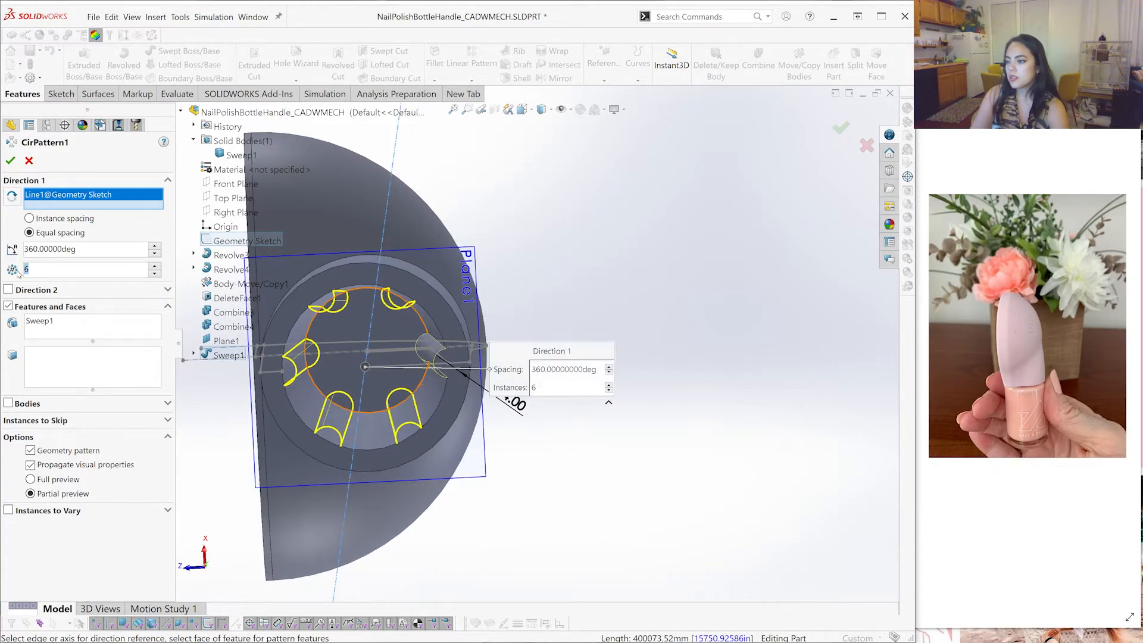
{"action": "type", "text": "3"}
{"action": "key", "text": "Return"}
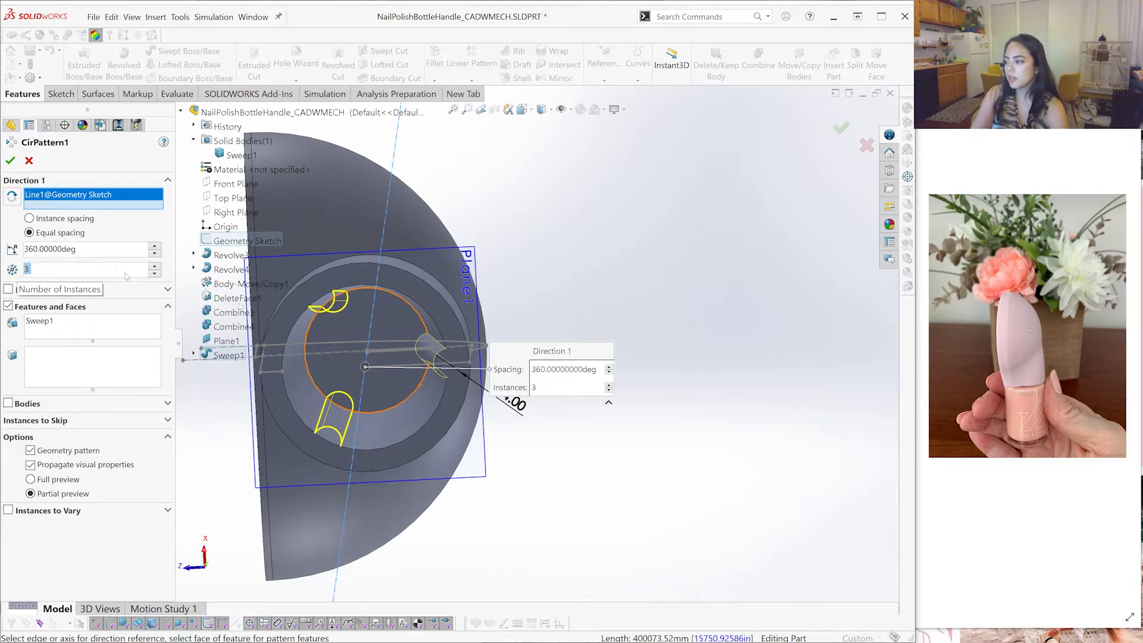
{"action": "scroll", "coordinate": [685, 371], "scroll_direction": "up", "scroll_amount": 3}
{"action": "scroll", "coordinate": [581, 368], "scroll_direction": "down", "scroll_amount": 1}
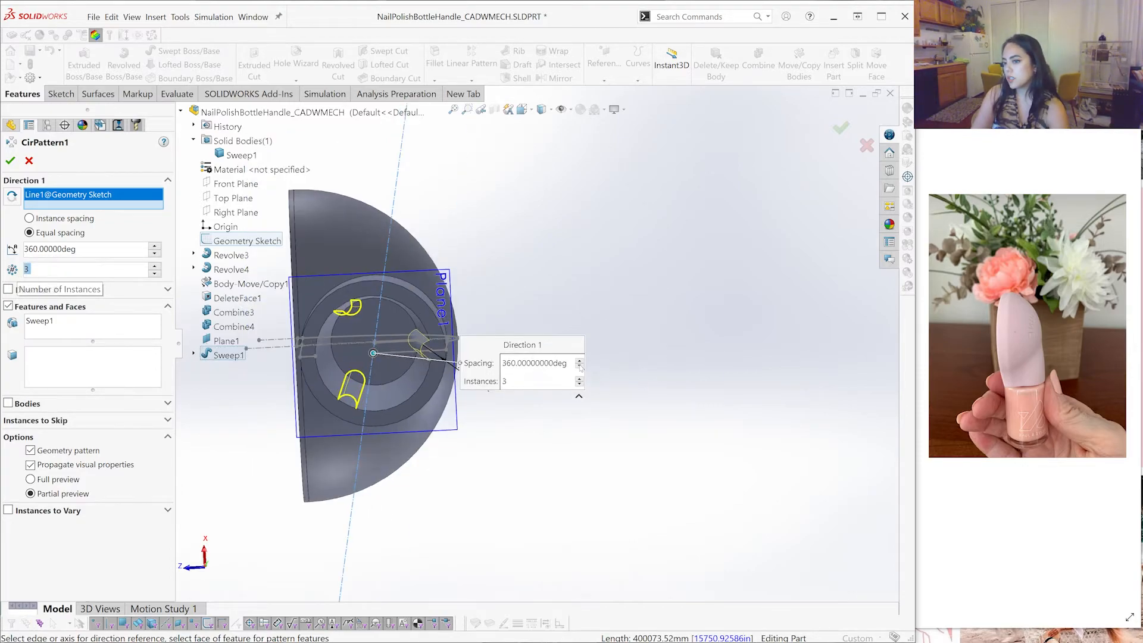
{"action": "scroll", "coordinate": [599, 356], "scroll_direction": "up", "scroll_amount": 1}
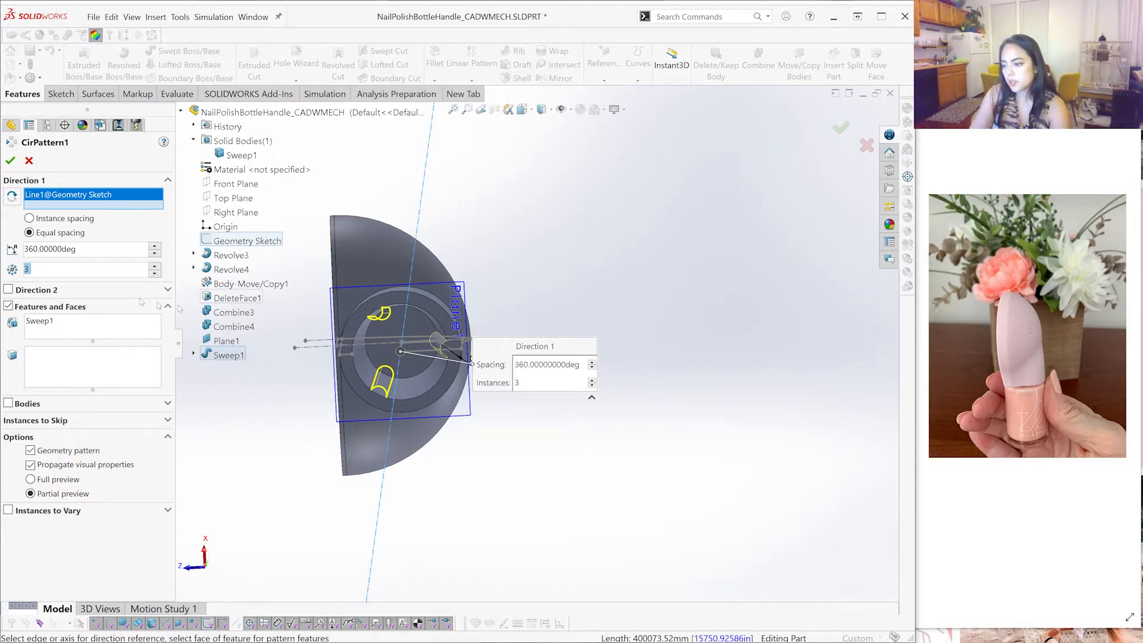
{"action": "left_click", "coordinate": [27, 162]}
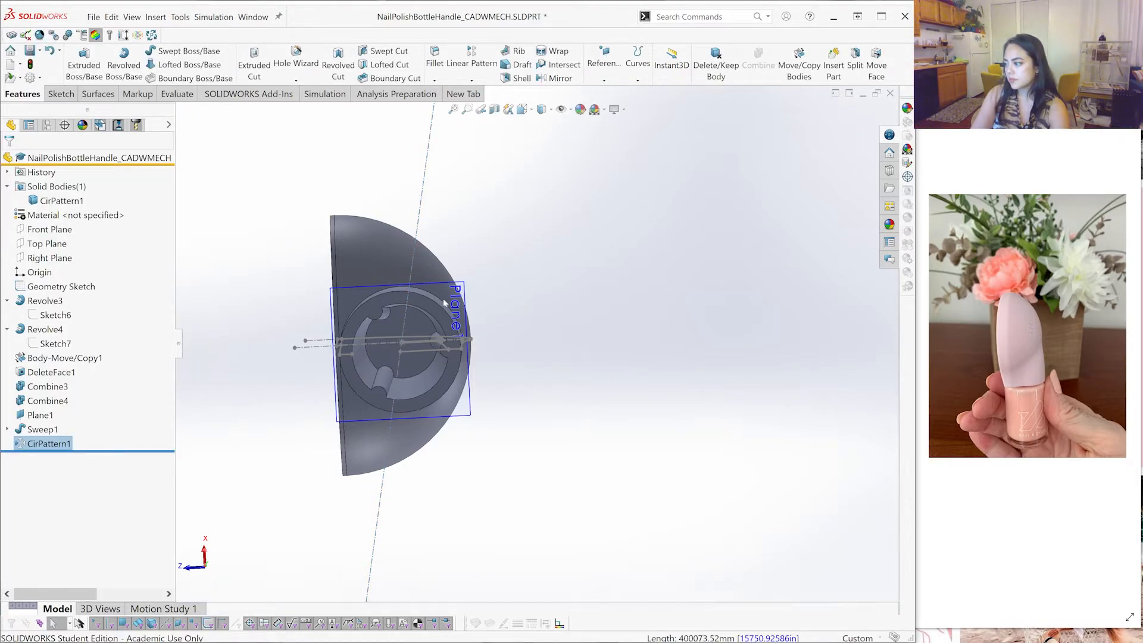
Hide the Geometry Sketch and save the part
{"action": "scroll", "coordinate": [533, 345], "scroll_direction": "up", "scroll_amount": 2}
{"action": "scroll", "coordinate": [575, 326], "scroll_direction": "down", "scroll_amount": 2}
{"action": "scroll", "coordinate": [420, 394], "scroll_direction": "down", "scroll_amount": 1}
{"action": "middle_click_drag", "start_coordinate": [420, 394], "coordinate": [413, 460]}
{"action": "scroll", "coordinate": [435, 455], "scroll_direction": "up", "scroll_amount": 1}
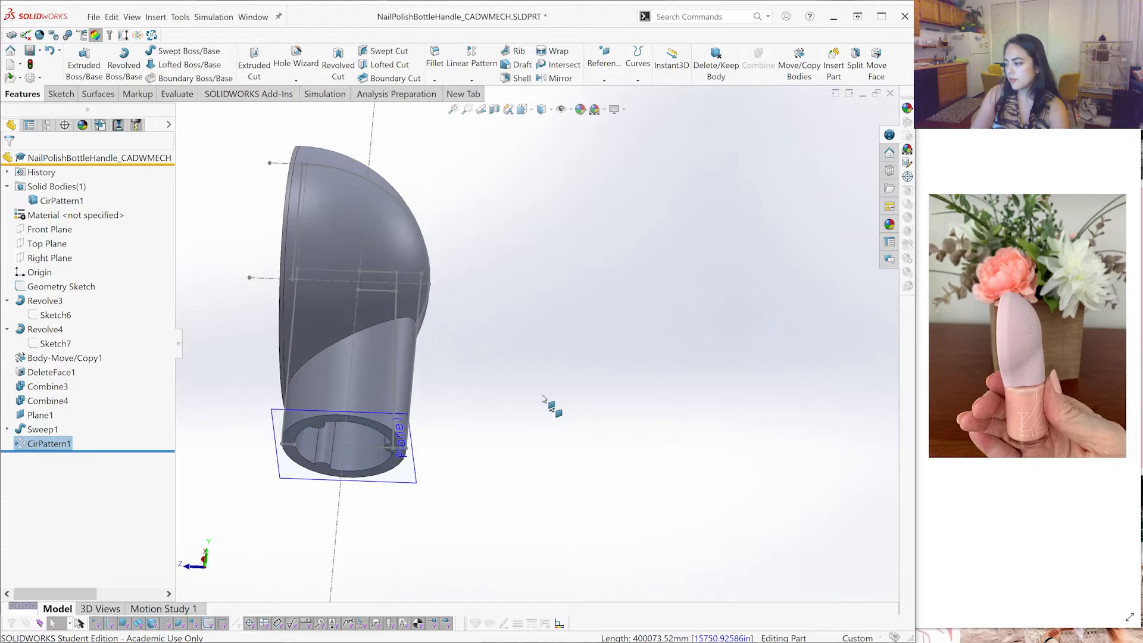
{"action": "left_click", "coordinate": [62, 287]}
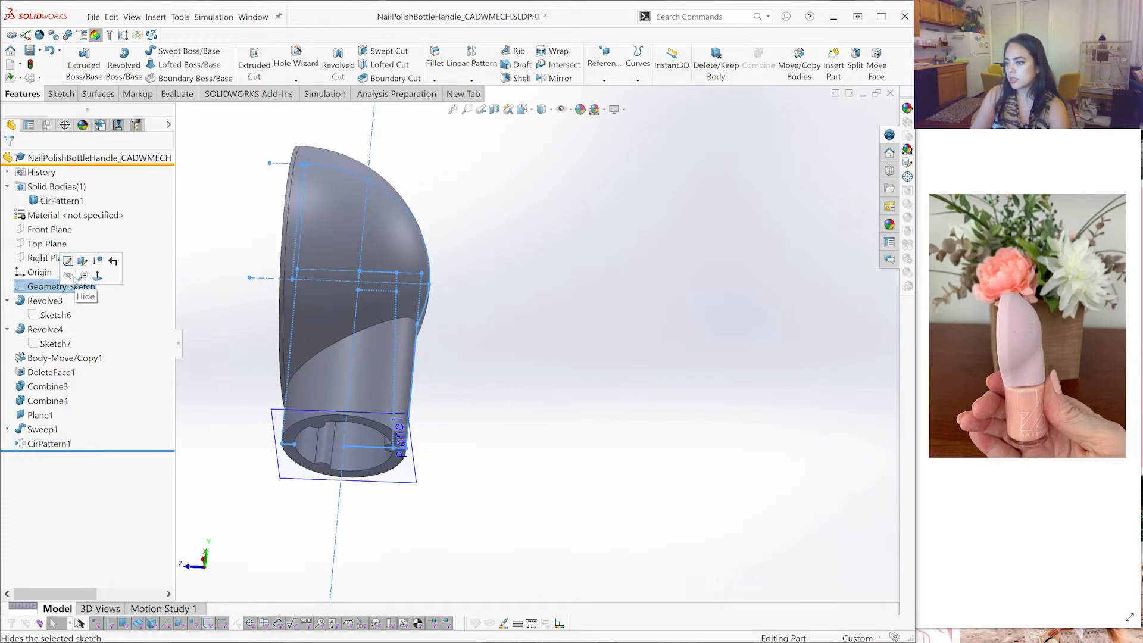
{"action": "key", "text": "Escape"}
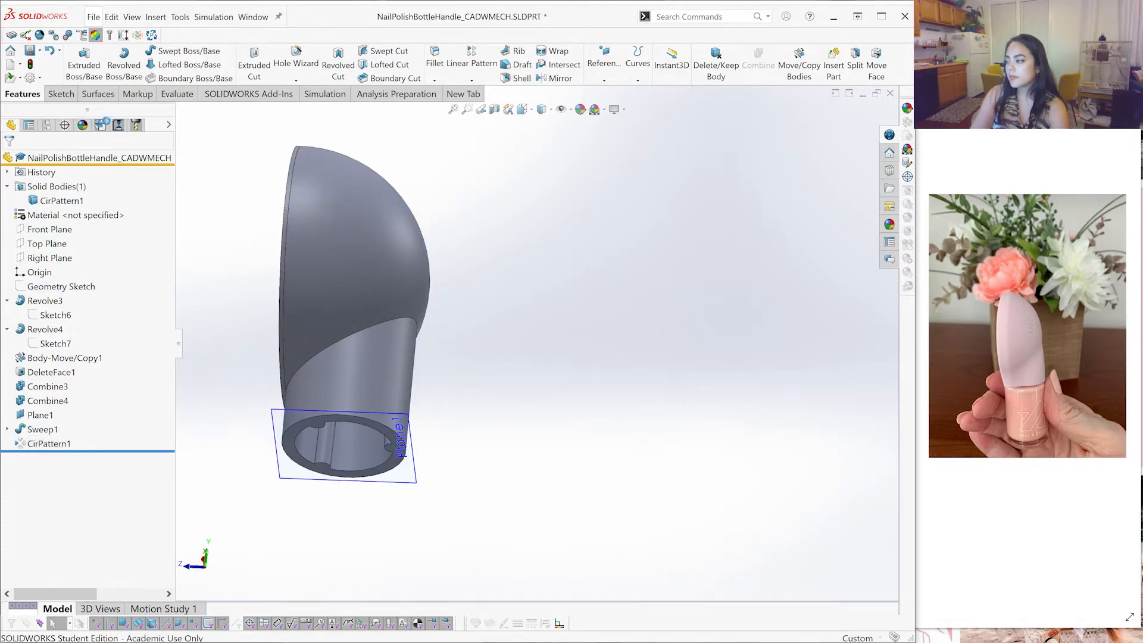
{"action": "left_click", "coordinate": [93, 17]}
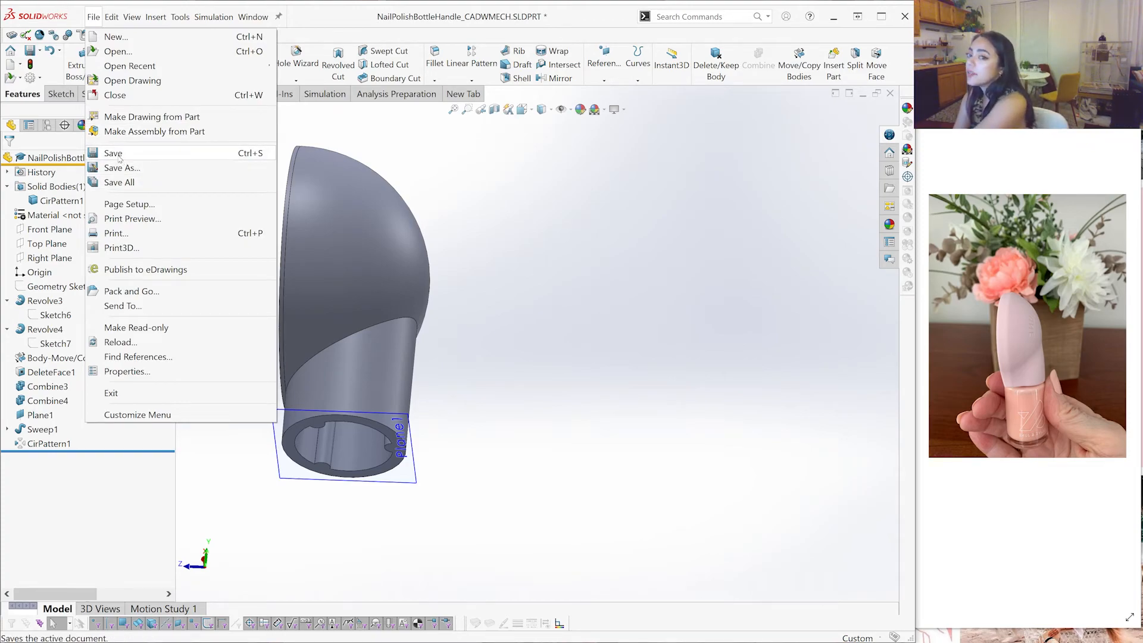
{"action": "left_click", "coordinate": [119, 155]}
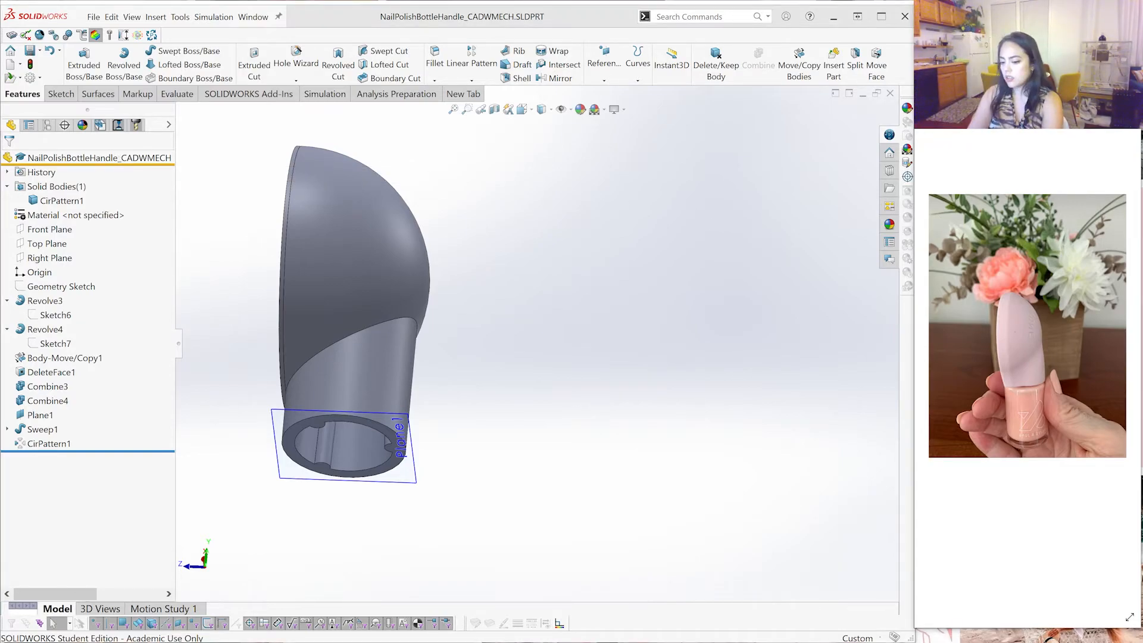
Hide the reference plane at the neck's open end
{"action": "scroll", "coordinate": [508, 363], "scroll_direction": "up", "scroll_amount": 3}
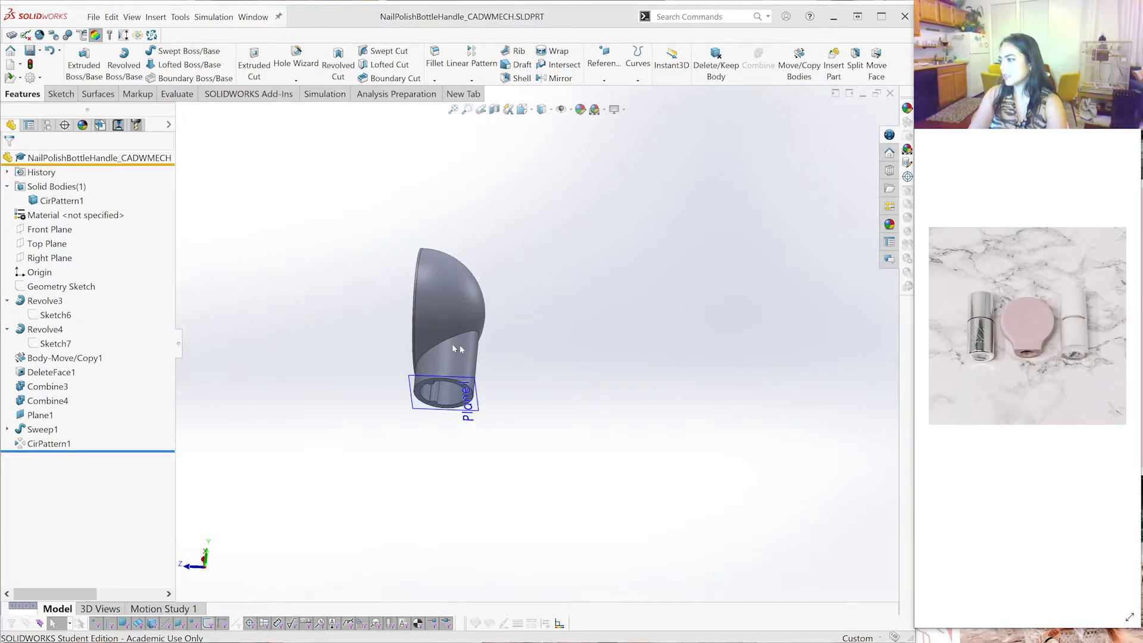
{"action": "scroll", "coordinate": [470, 381], "scroll_direction": "down", "scroll_amount": 3}
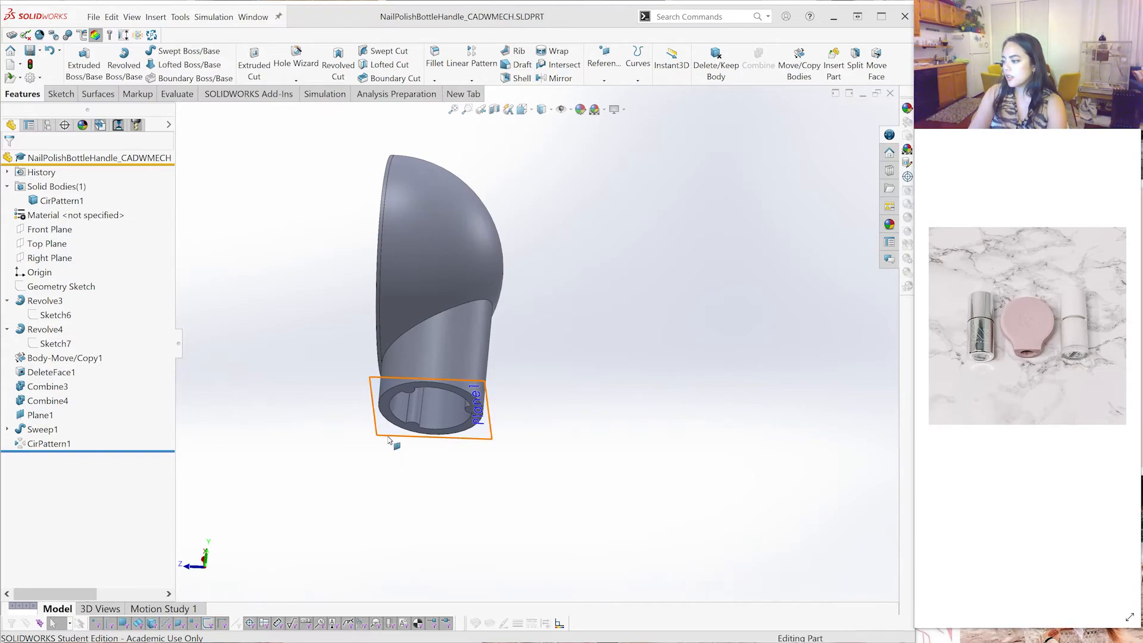
{"action": "left_click", "coordinate": [388, 441]}
{"action": "left_click", "coordinate": [417, 396]}
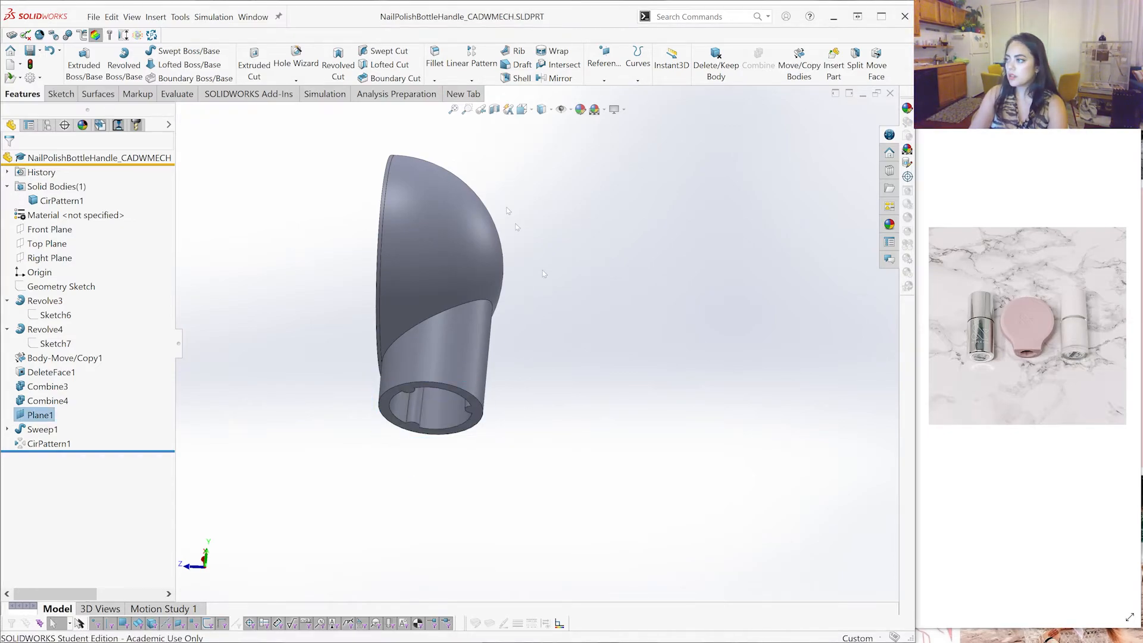
{"action": "left_click", "coordinate": [435, 57]}
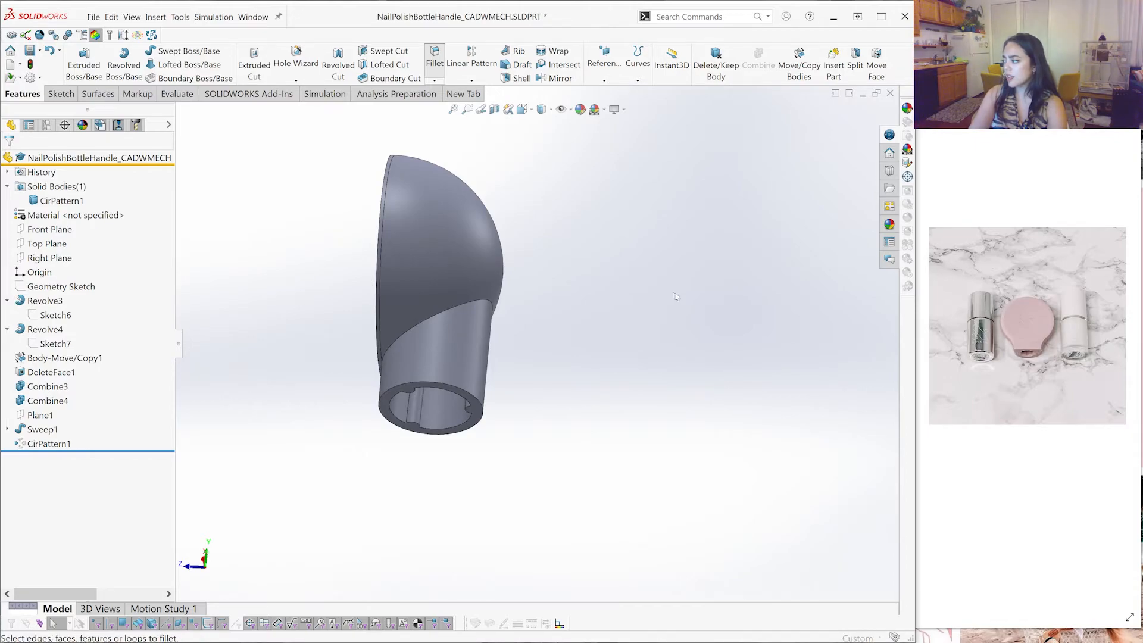
{"action": "scroll", "coordinate": [587, 294], "scroll_direction": "down", "scroll_amount": 2}
{"action": "middle_click_drag", "start_coordinate": [588, 294], "coordinate": [477, 316]}
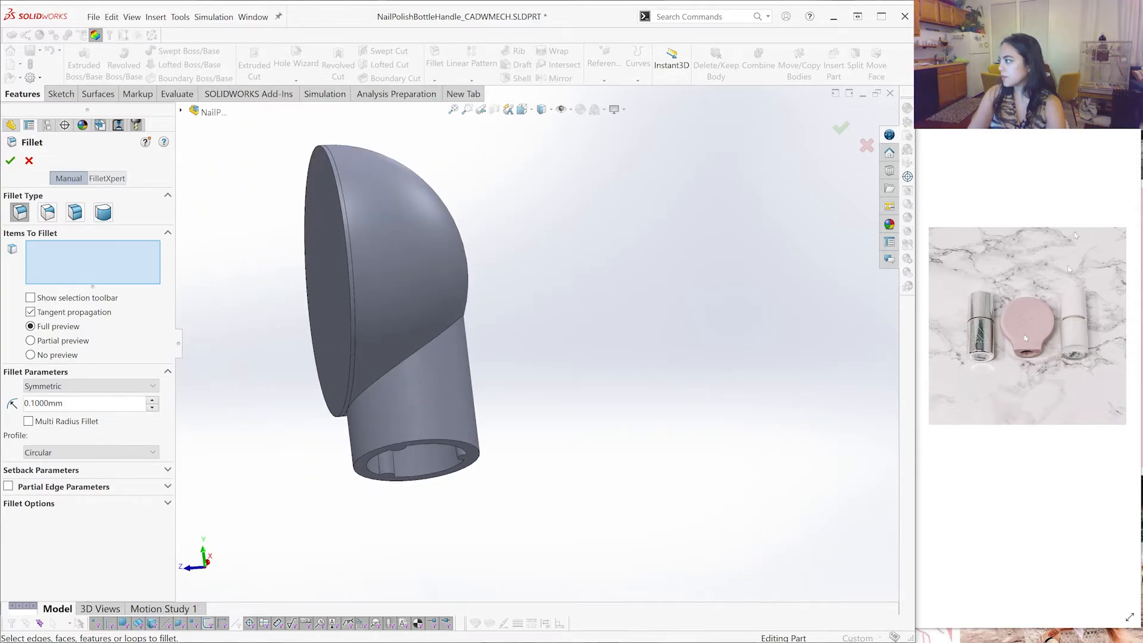
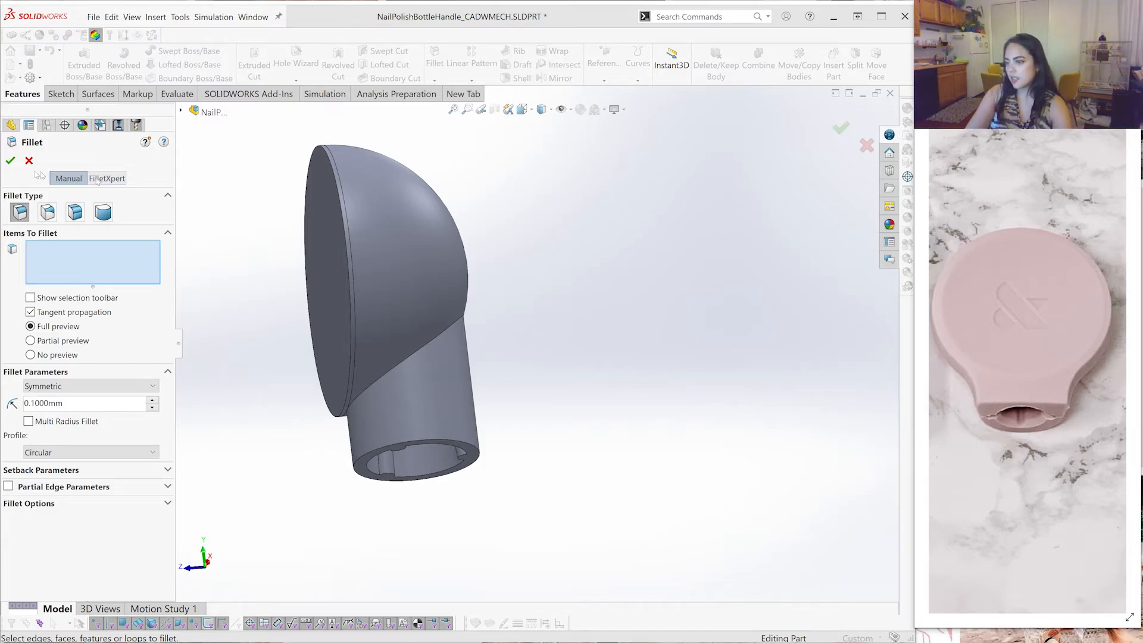
{"action": "key", "text": "Escape"}
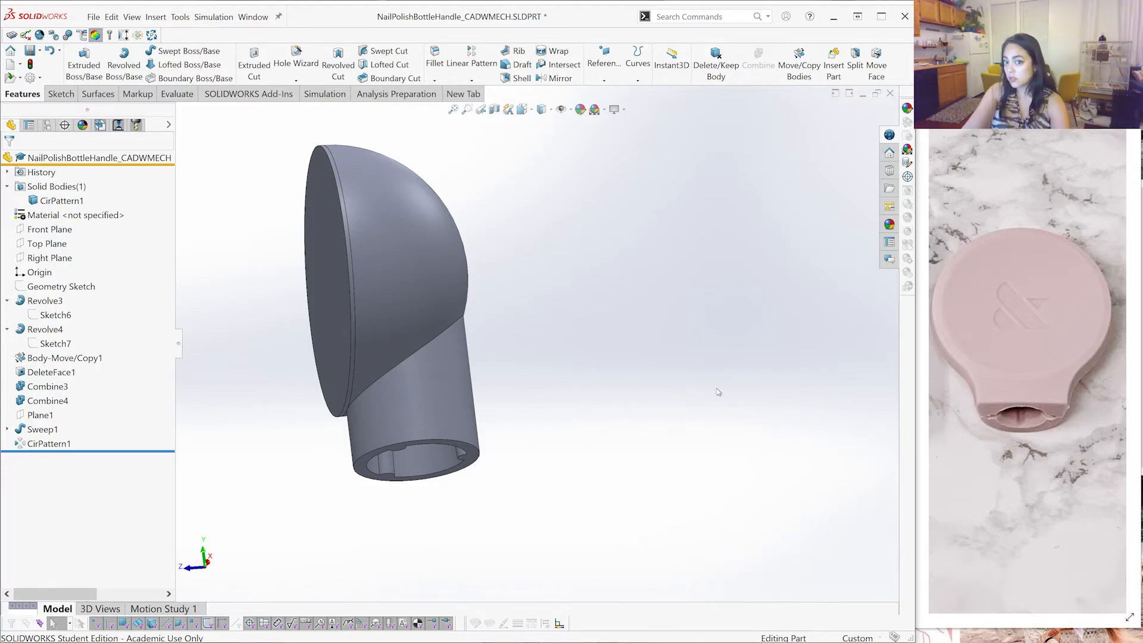
Start a sketch on the flat circular face of the handle's head
{"action": "scroll", "coordinate": [718, 392], "scroll_direction": "up", "scroll_amount": 3}
{"action": "scroll", "coordinate": [596, 357], "scroll_direction": "down", "scroll_amount": 2}
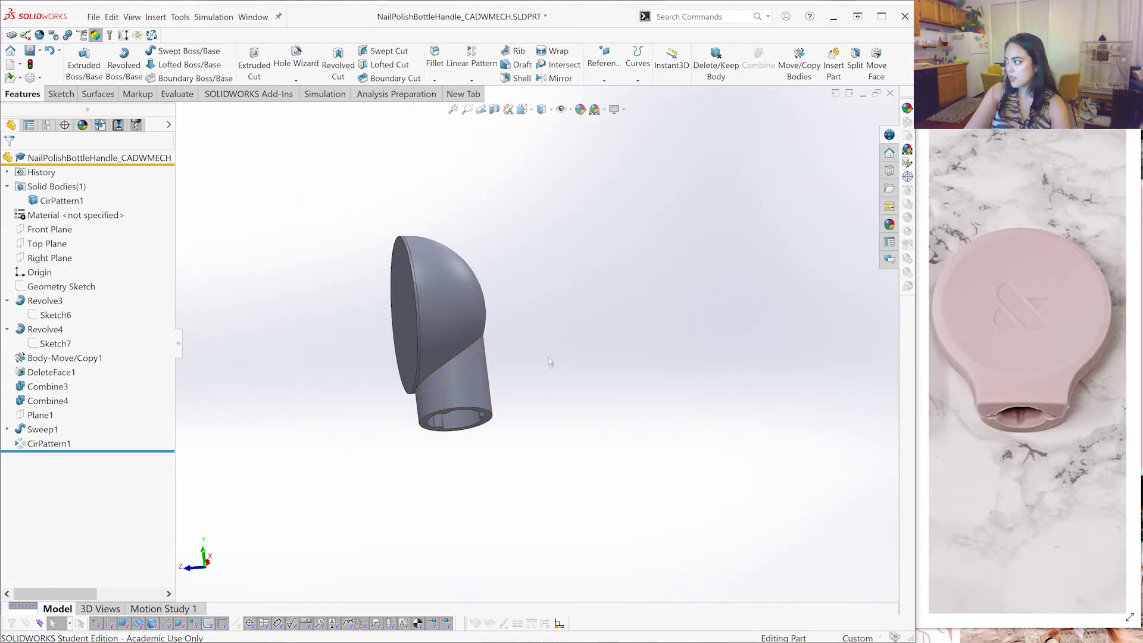
{"action": "scroll", "coordinate": [541, 278], "scroll_direction": "down", "scroll_amount": 2}
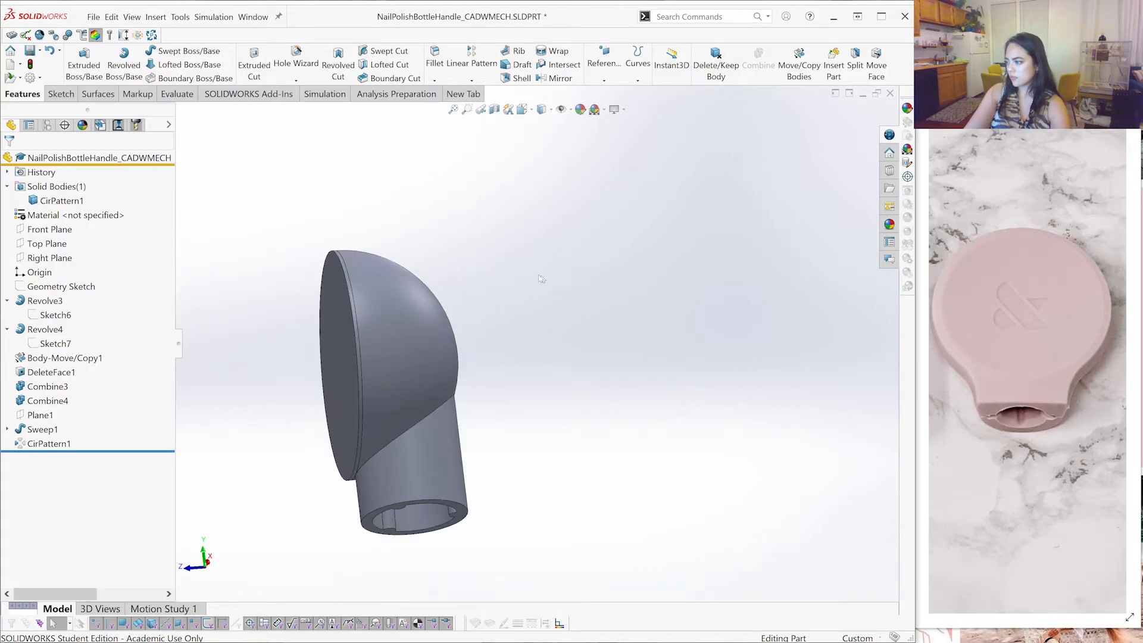
{"action": "middle_click_drag", "start_coordinate": [541, 278], "coordinate": [402, 354]}
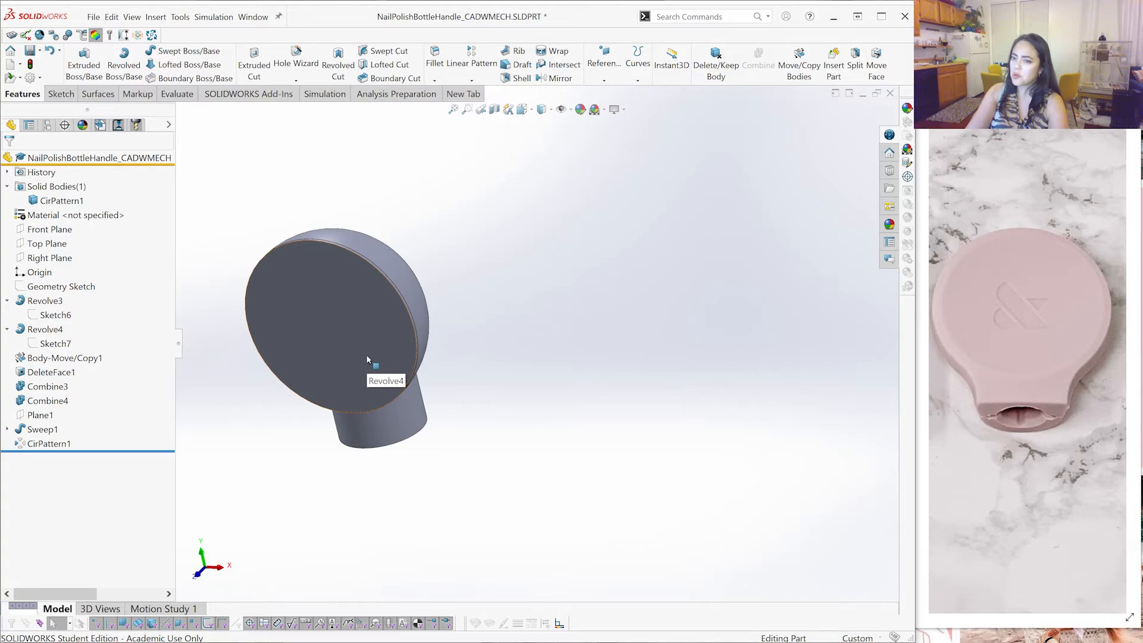
{"action": "middle_click_drag", "start_coordinate": [324, 331], "coordinate": [439, 421]}
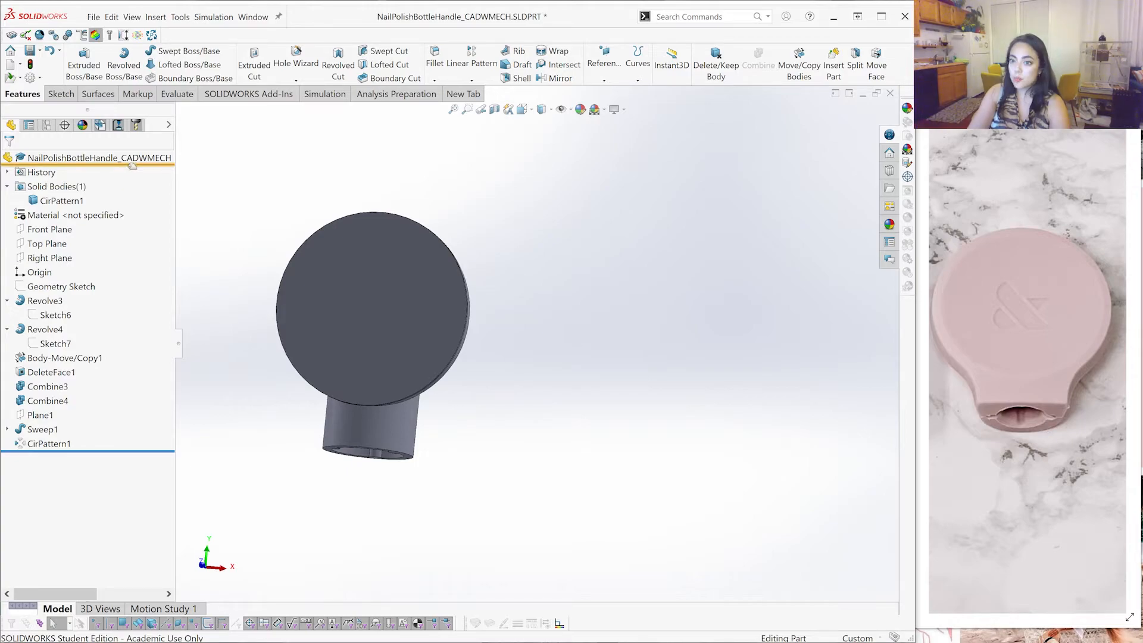
{"action": "mouse_move", "coordinate": [218, 165]}
{"action": "middle_mouse_down"}
{"action": "mouse_move", "coordinate": [306, 321]}
{"action": "mouse_move", "coordinate": [453, 286]}
{"action": "middle_mouse_up"}
{"action": "left_click", "coordinate": [308, 330]}
{"action": "key", "text": "Escape"}
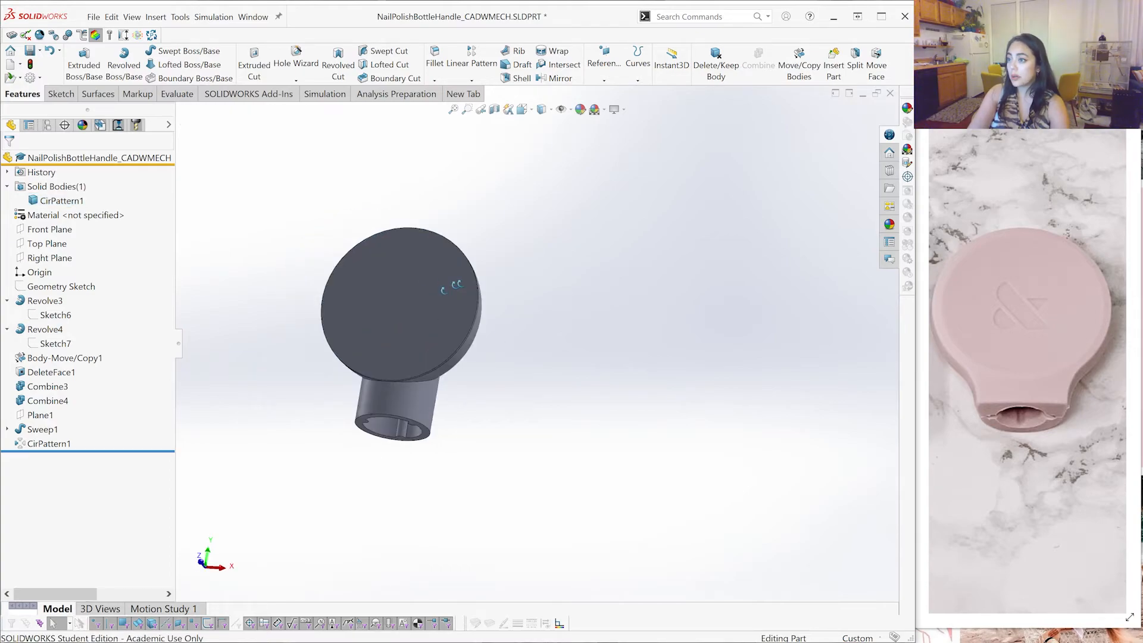
{"action": "key", "text": "ctrl+1"}
{"action": "left_click", "coordinate": [60, 94]}
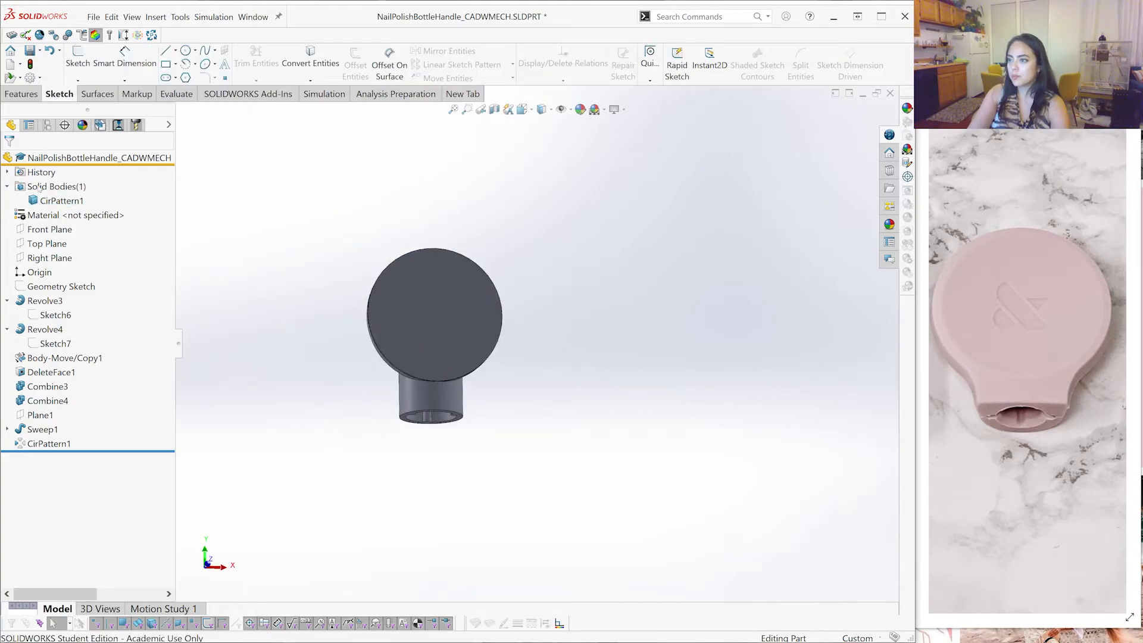
{"action": "left_click", "coordinate": [78, 56]}
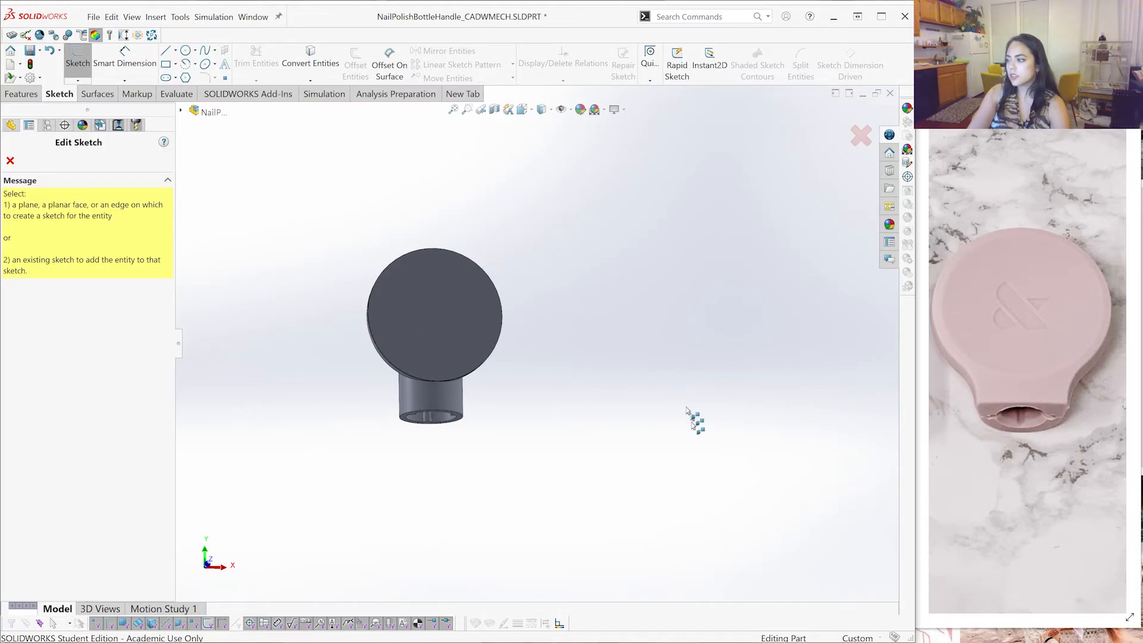
{"action": "left_click", "coordinate": [363, 250]}
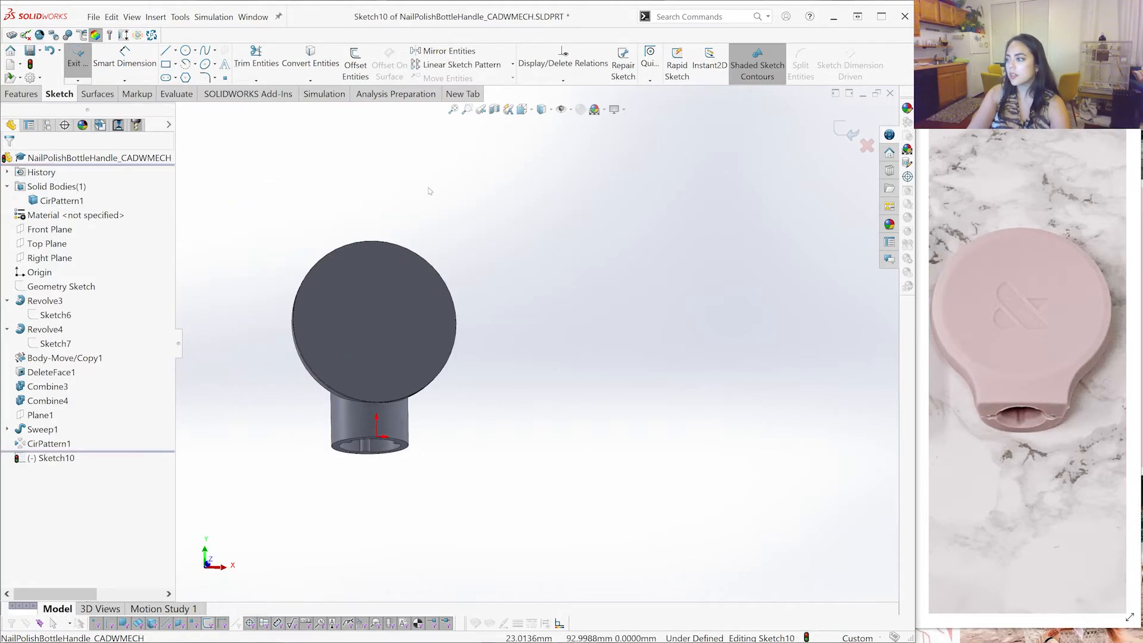
Sketch a circle of about 26 mm radius, centred on the head's flat circular face
{"action": "left_click", "coordinate": [186, 52]}
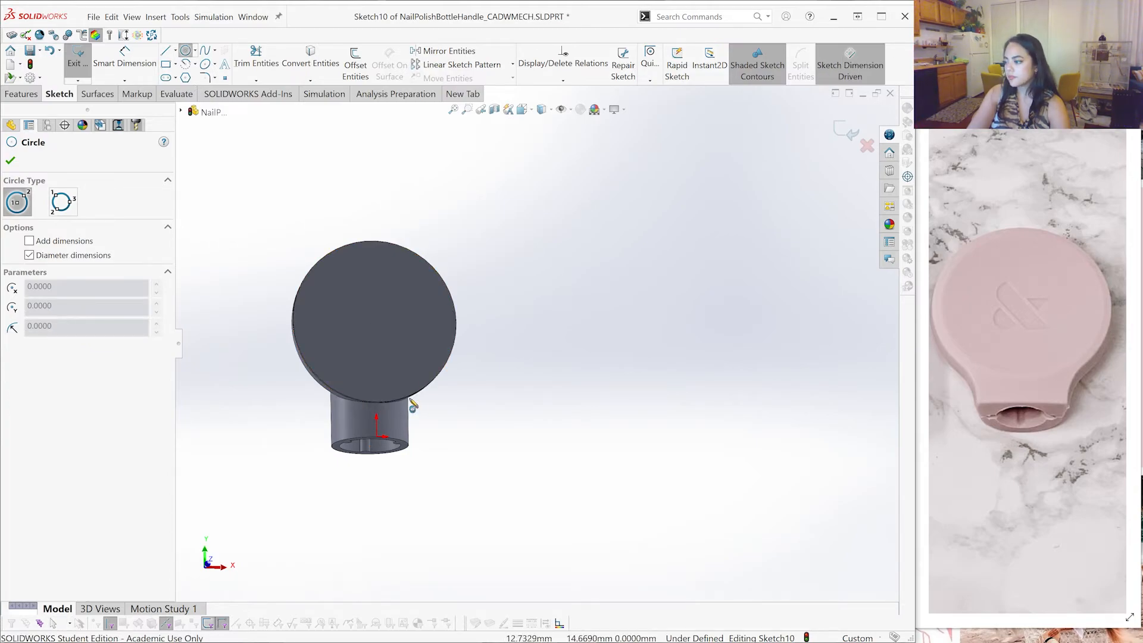
{"action": "left_click", "coordinate": [377, 324]}
{"action": "left_click", "coordinate": [393, 257]}
{"action": "scroll", "coordinate": [402, 316], "scroll_direction": "down", "scroll_amount": 3}
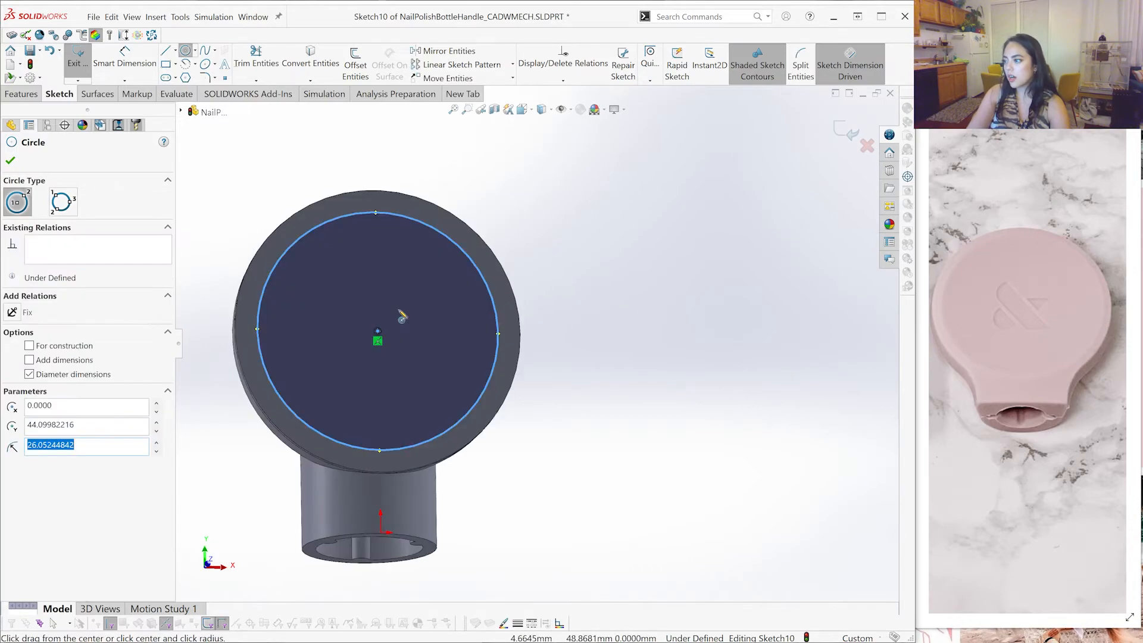
{"action": "key", "text": "Escape"}
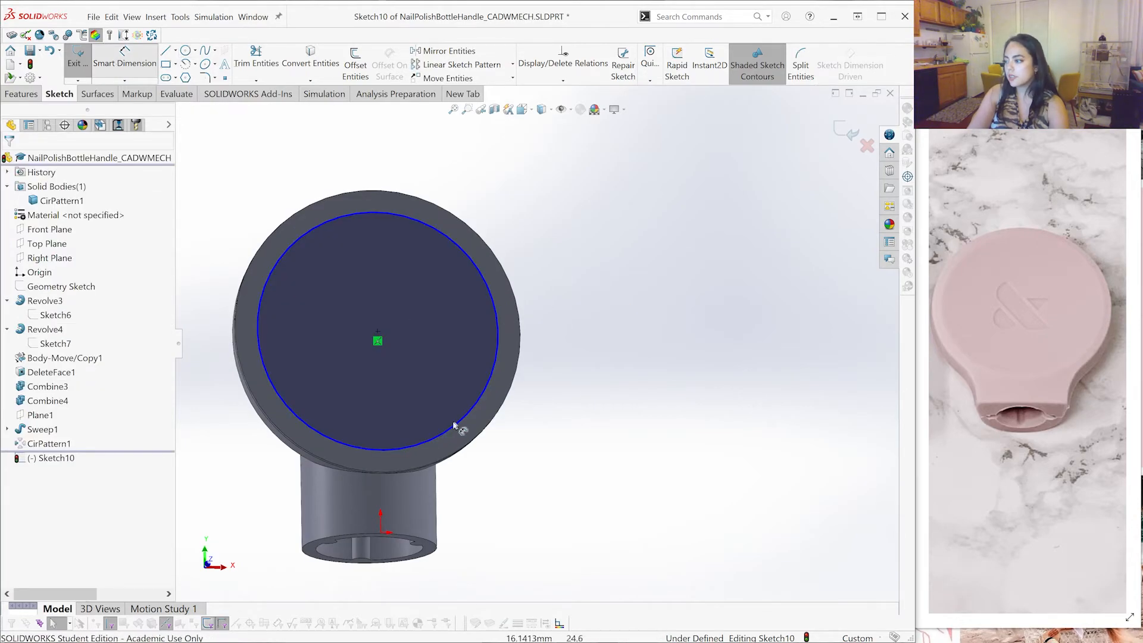
Dimension the gap between the sketched circle and the face's outer edge to 3 mm and exit the sketch
{"action": "left_click", "coordinate": [486, 421]}
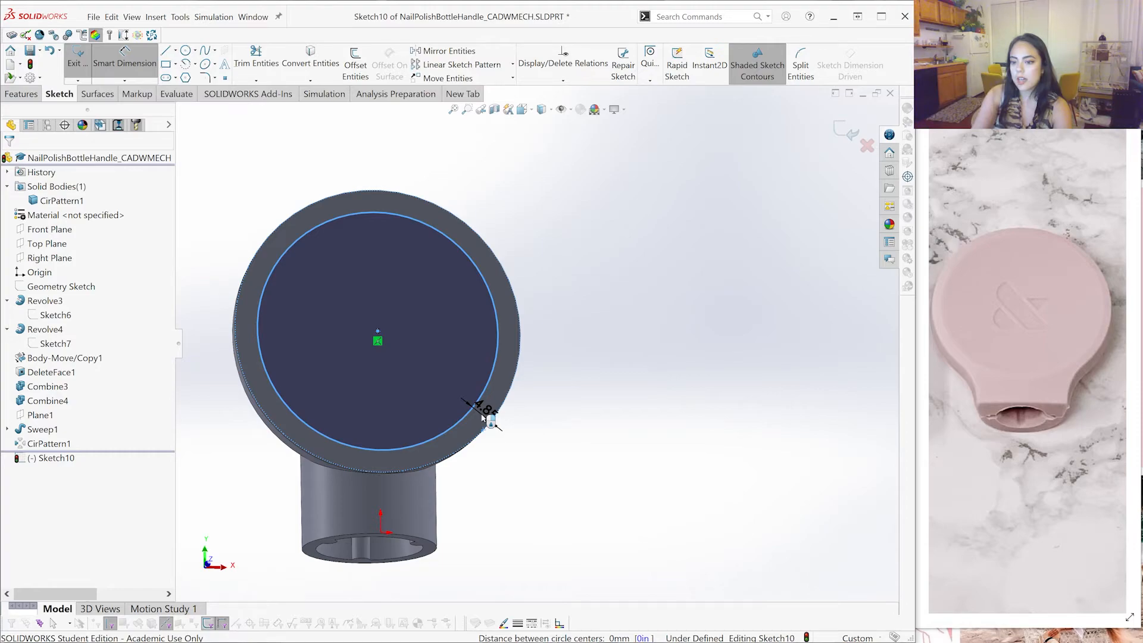
{"action": "left_click", "coordinate": [484, 418]}
{"action": "type", "text": "3"}
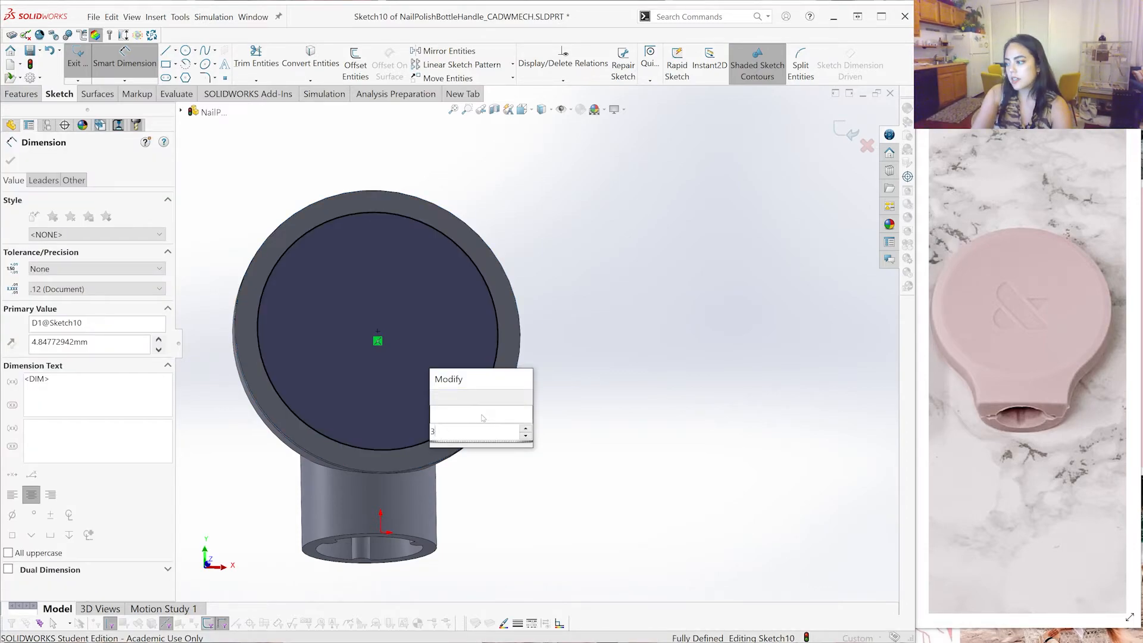
{"action": "key", "text": "Return"}
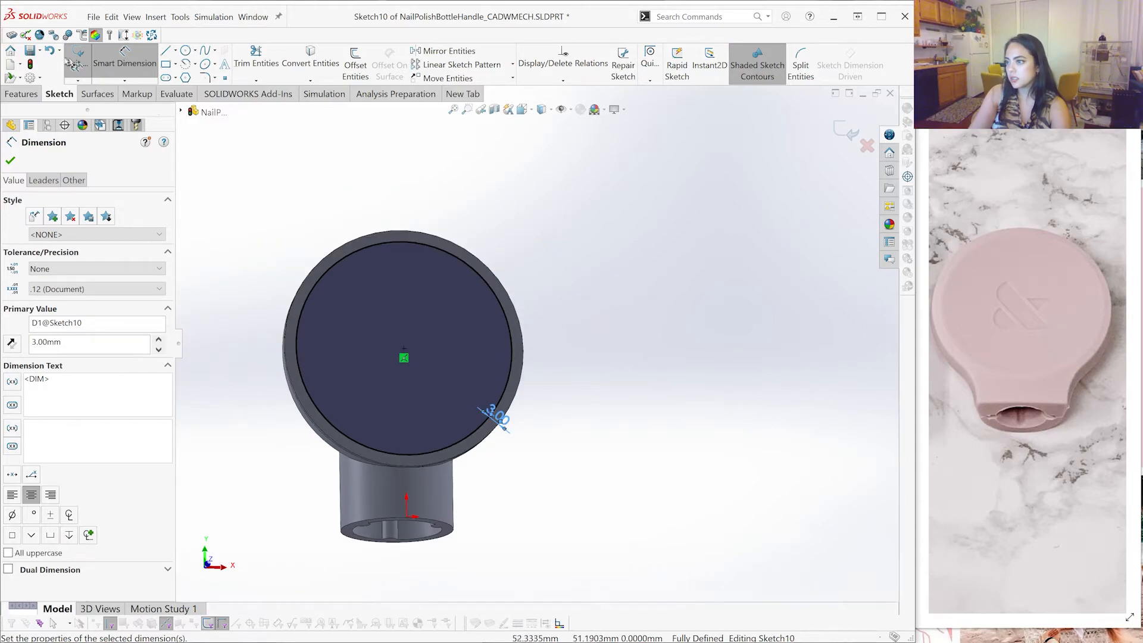
{"action": "left_click", "coordinate": [70, 62]}
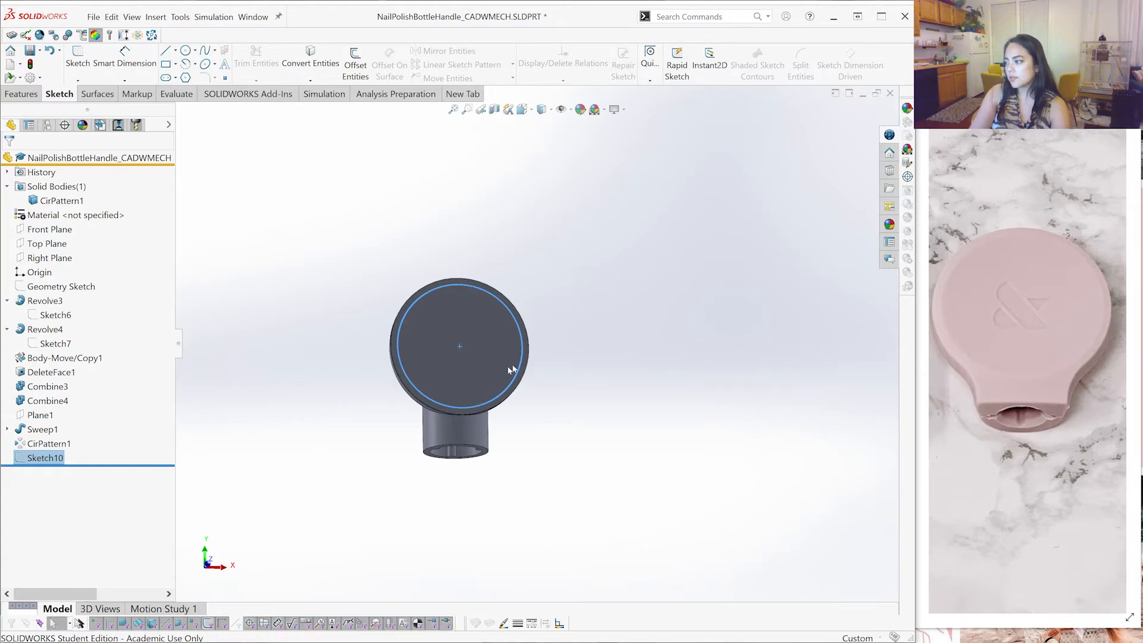
{"action": "scroll", "coordinate": [507, 365], "scroll_direction": "down", "scroll_amount": 2}
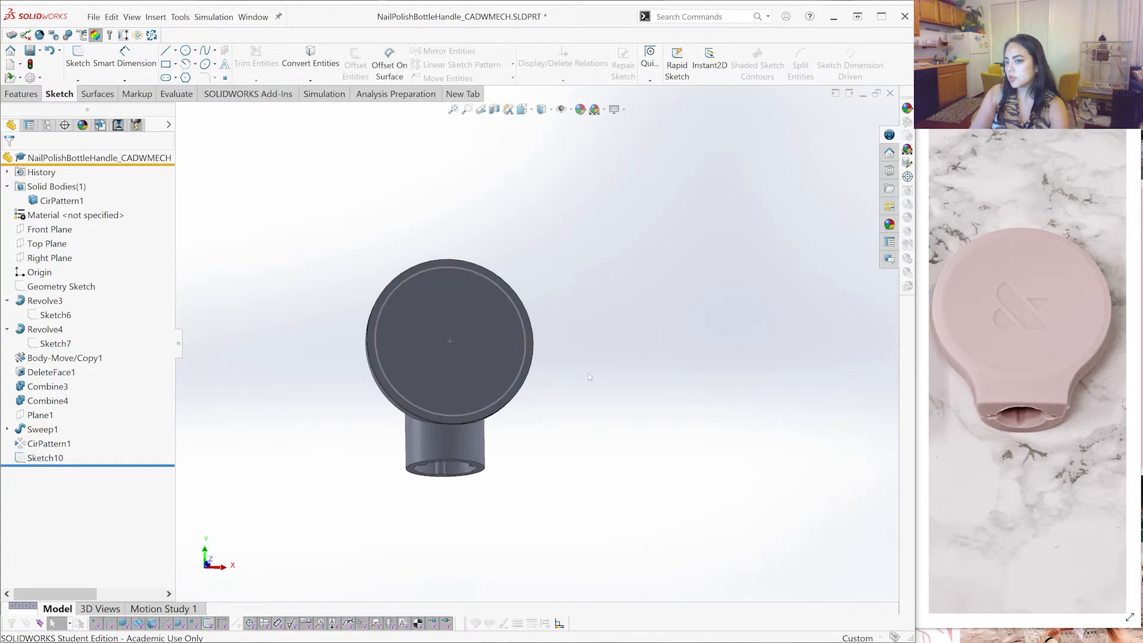
{"action": "middle_click_drag", "start_coordinate": [498, 438], "coordinate": [474, 426], "text": "ctrl"}
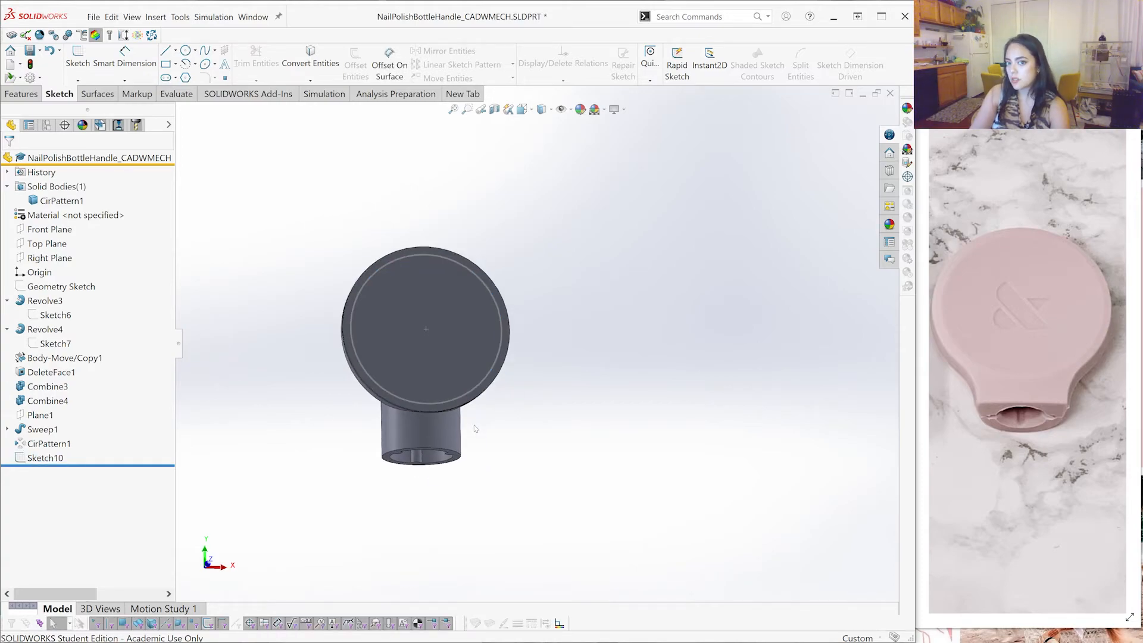
{"action": "left_click", "coordinate": [432, 298]}
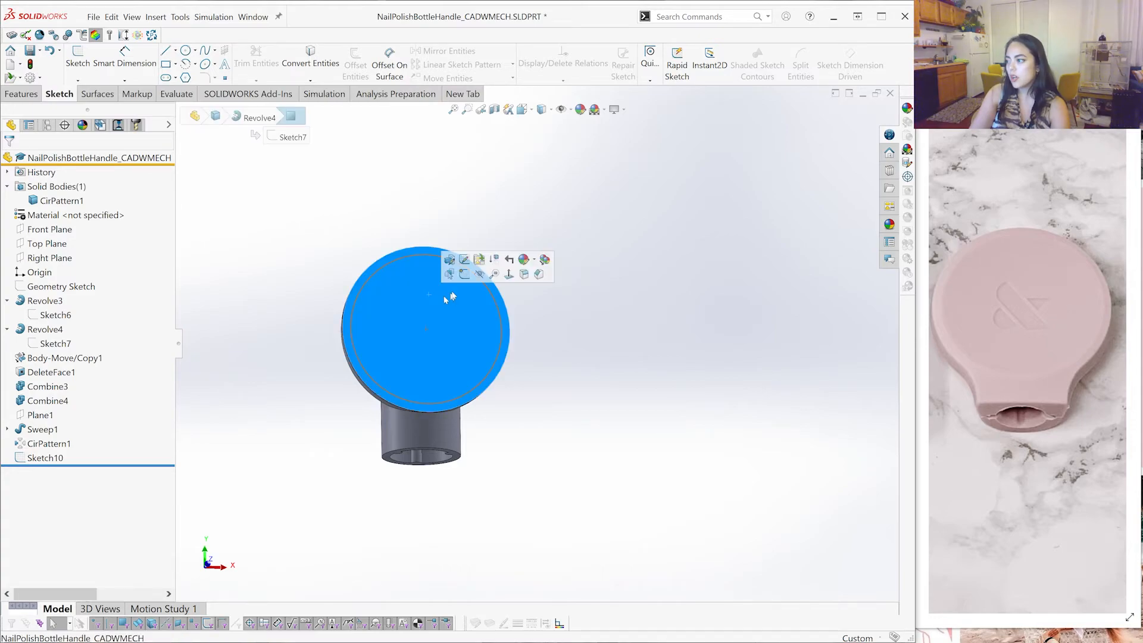
{"action": "left_click", "coordinate": [593, 394]}
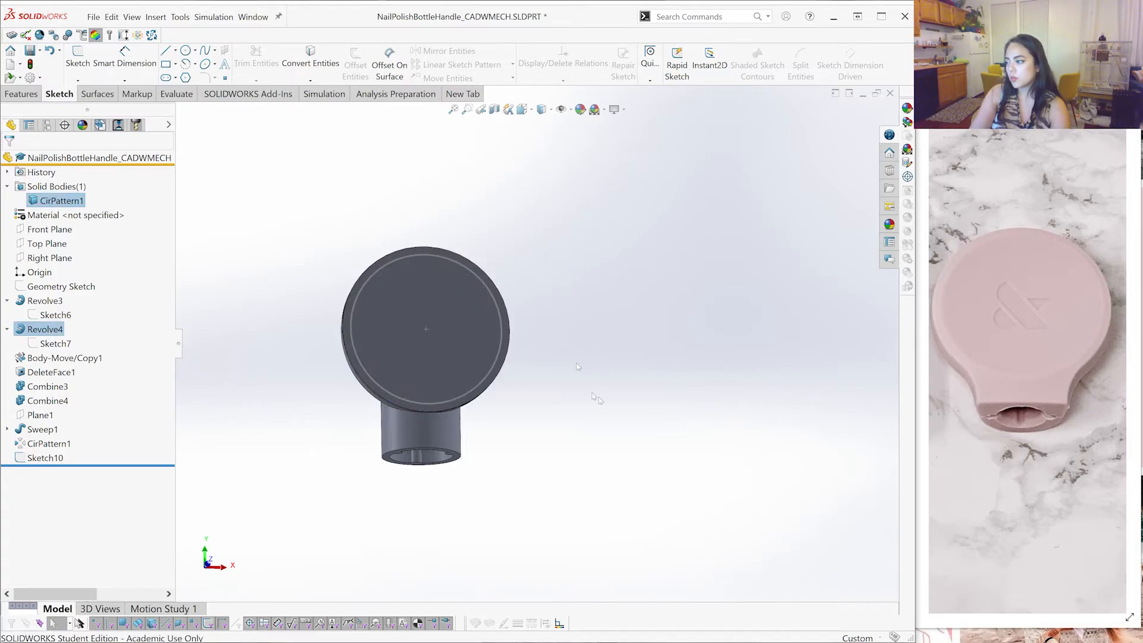
{"action": "scroll", "coordinate": [570, 291], "scroll_direction": "down", "scroll_amount": 1}
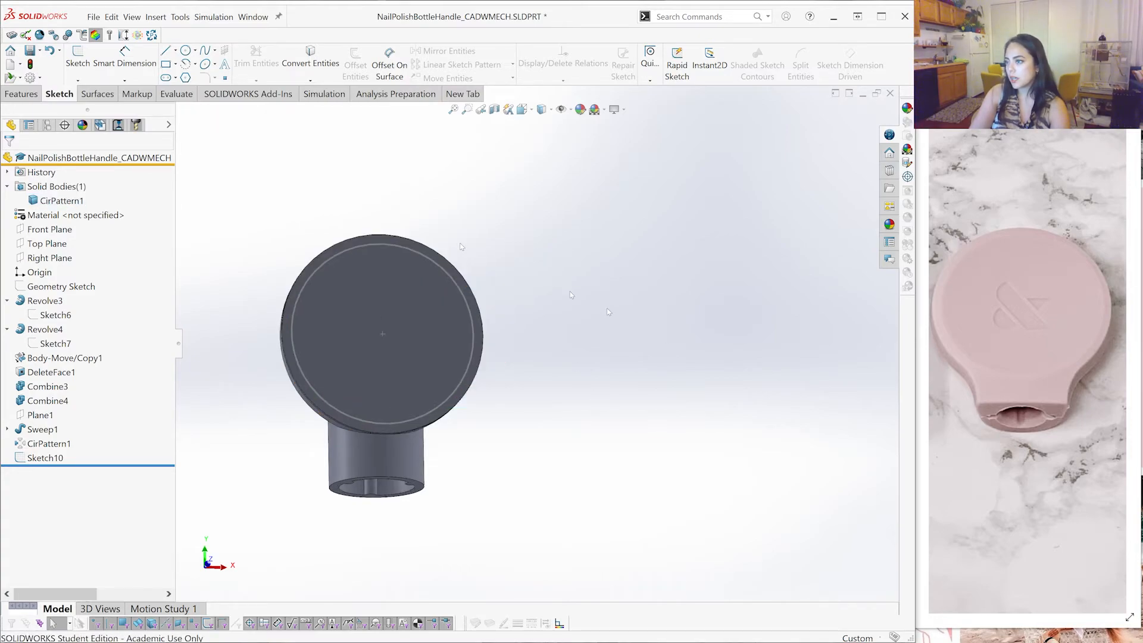
{"action": "left_click", "coordinate": [32, 96]}
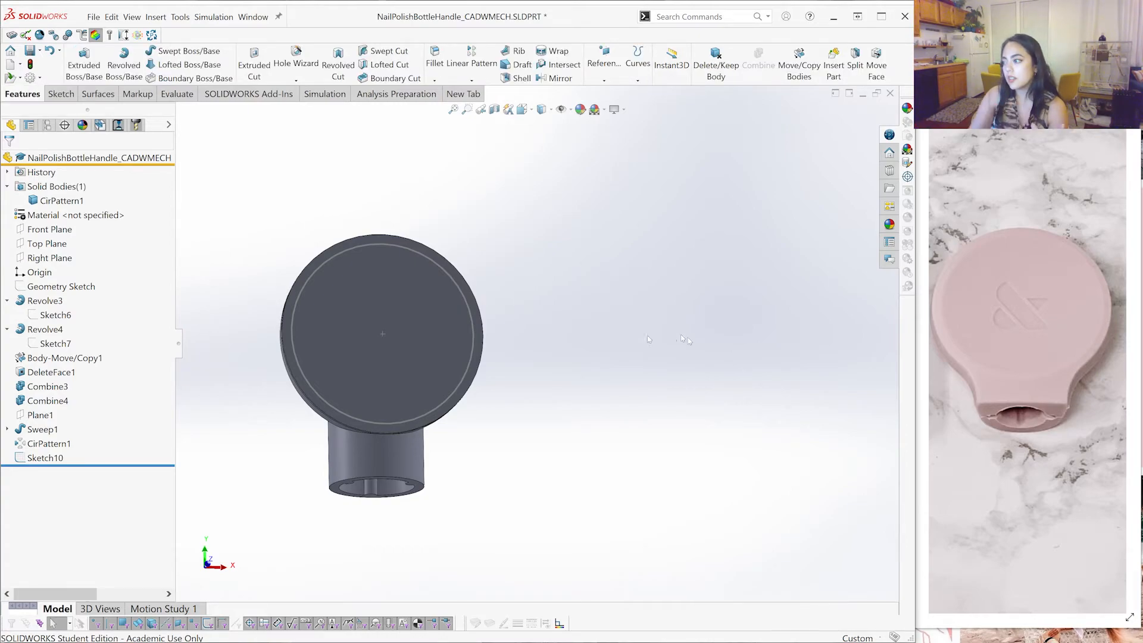
{"action": "left_click", "coordinate": [417, 345]}
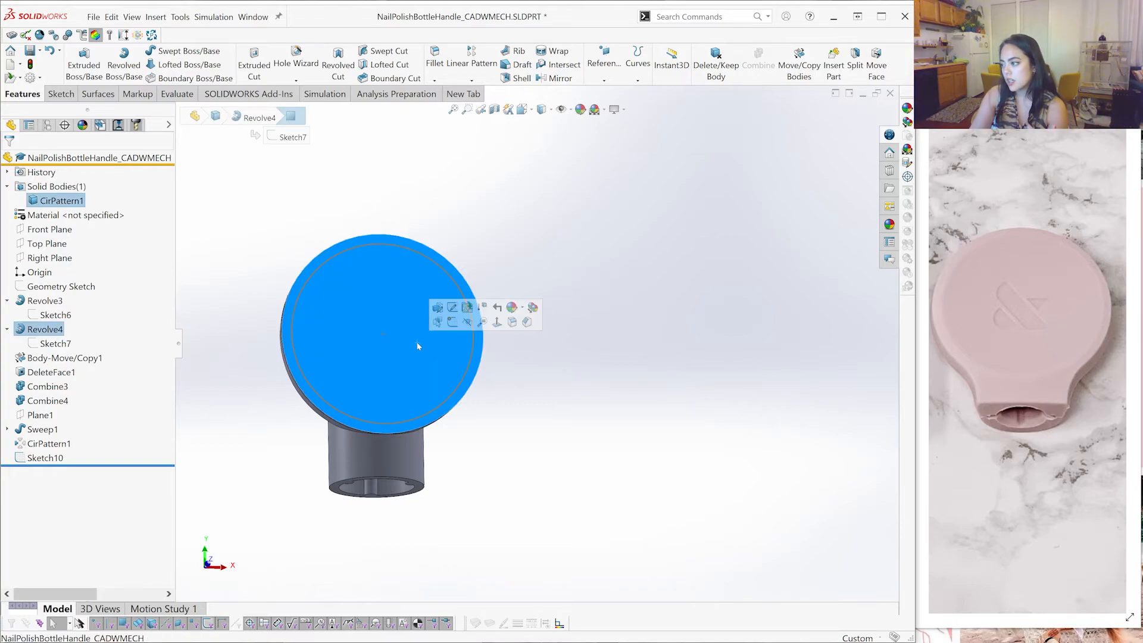
{"action": "left_click", "coordinate": [682, 411]}
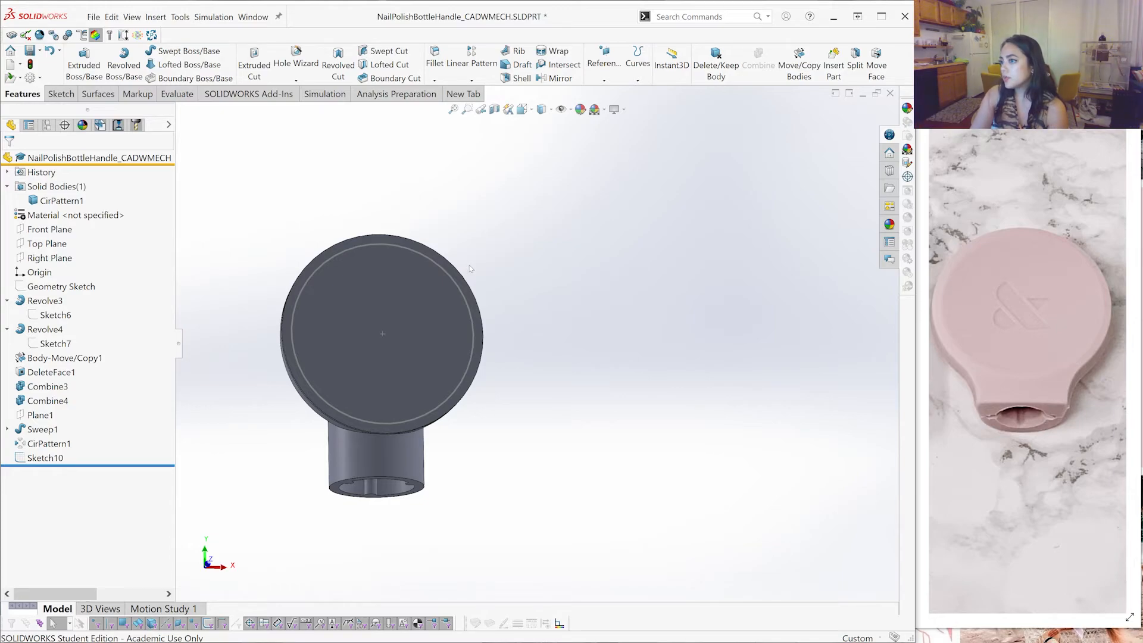
{"action": "left_click", "coordinate": [62, 94]}
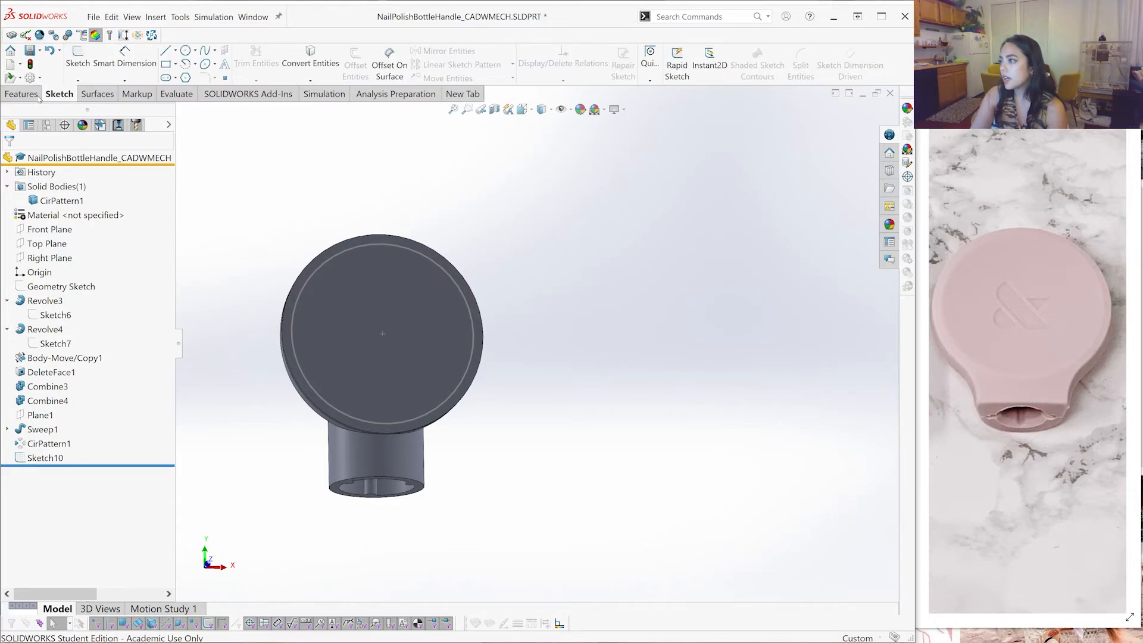
{"action": "left_click", "coordinate": [99, 95]}
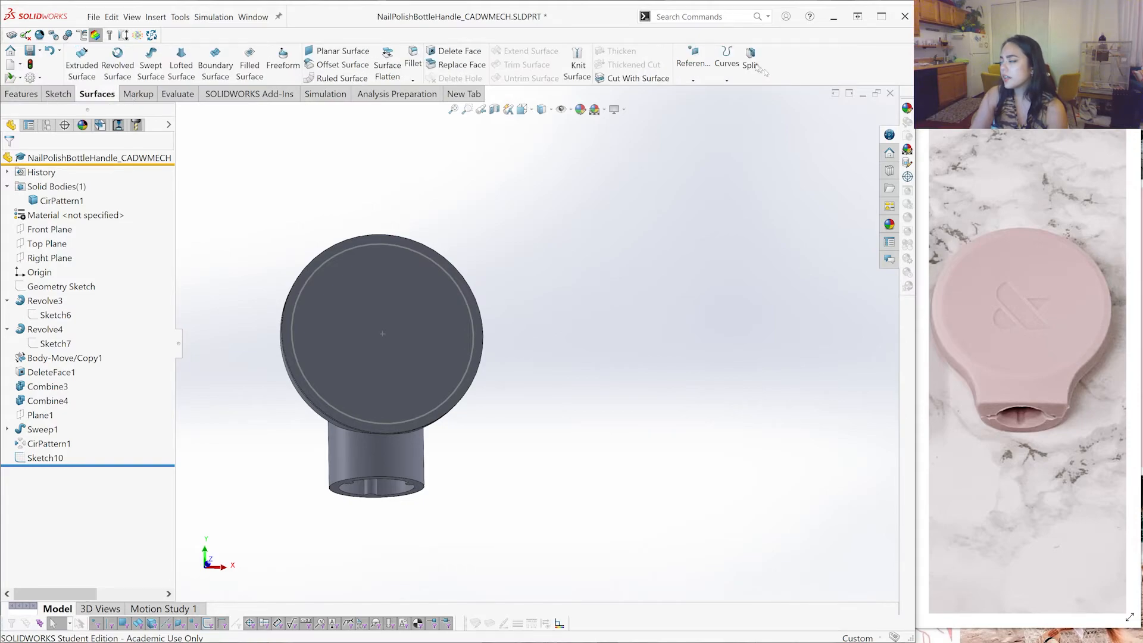
{"action": "left_click", "coordinate": [21, 94]}
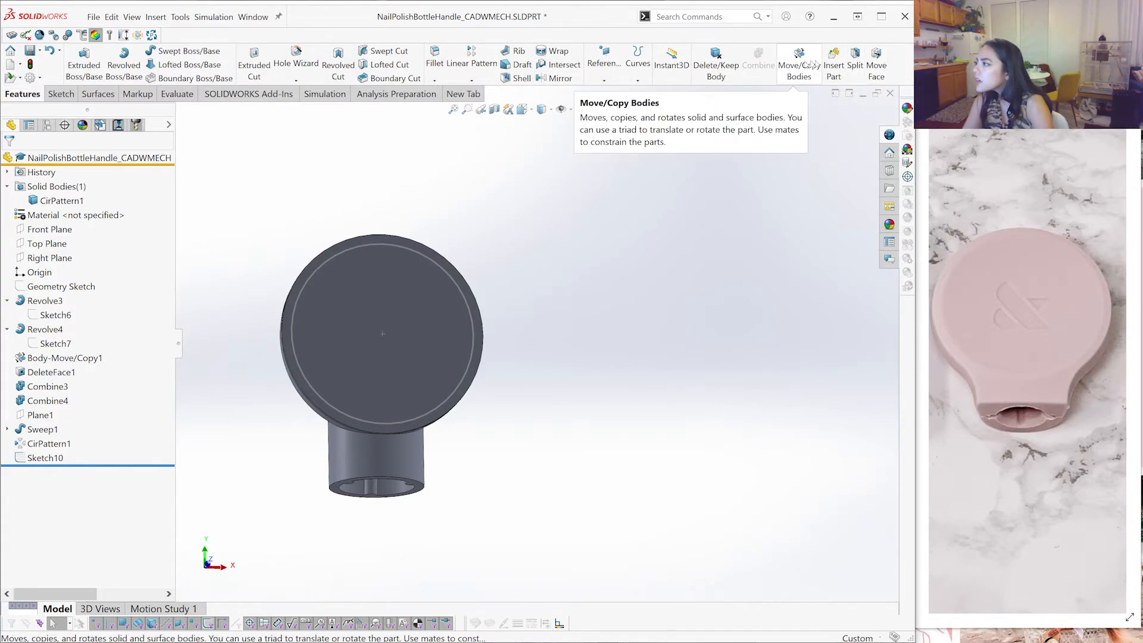
Create a projected curve with Sketch on faces, projecting the circle sketch onto the head's flat circular face
{"action": "left_click", "coordinate": [635, 73]}
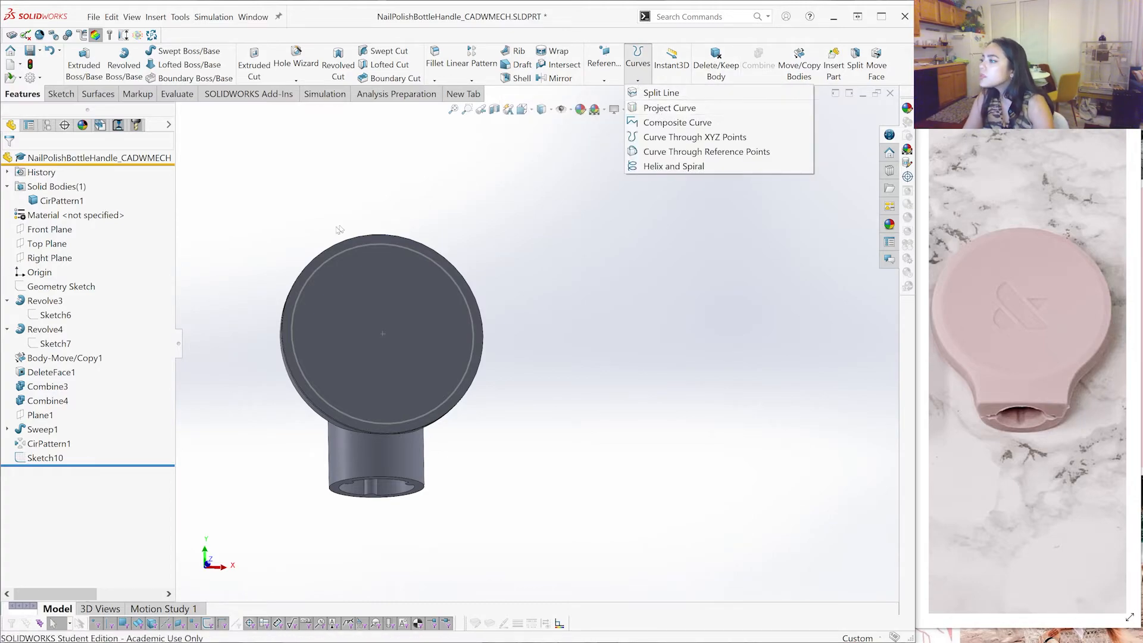
{"action": "left_click", "coordinate": [676, 108]}
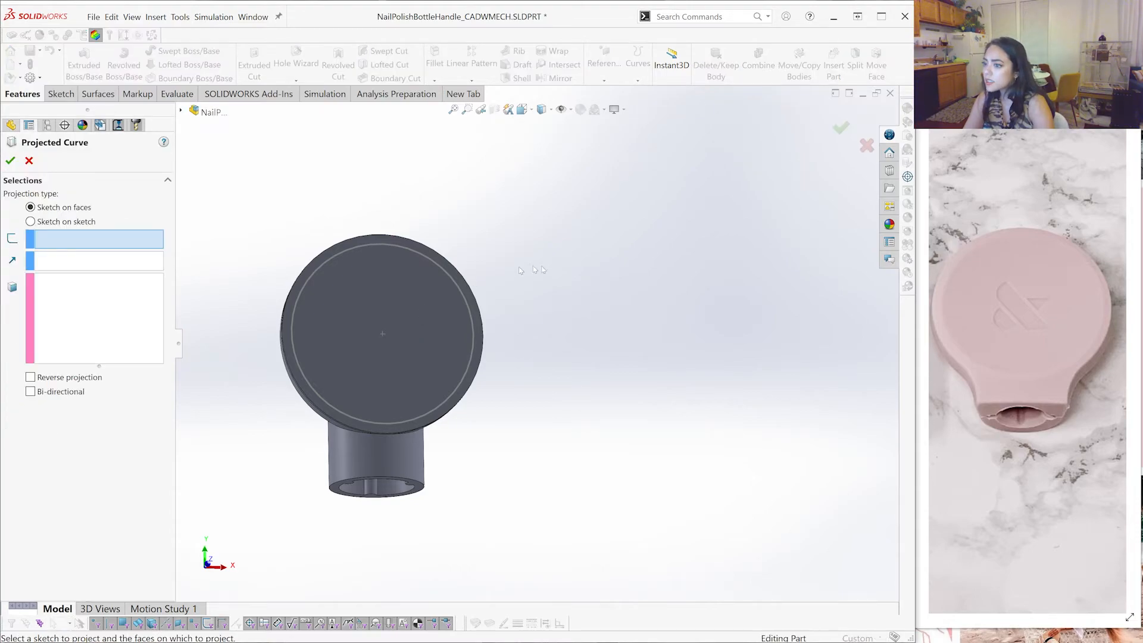
{"action": "scroll", "coordinate": [424, 305], "scroll_direction": "down", "scroll_amount": 2}
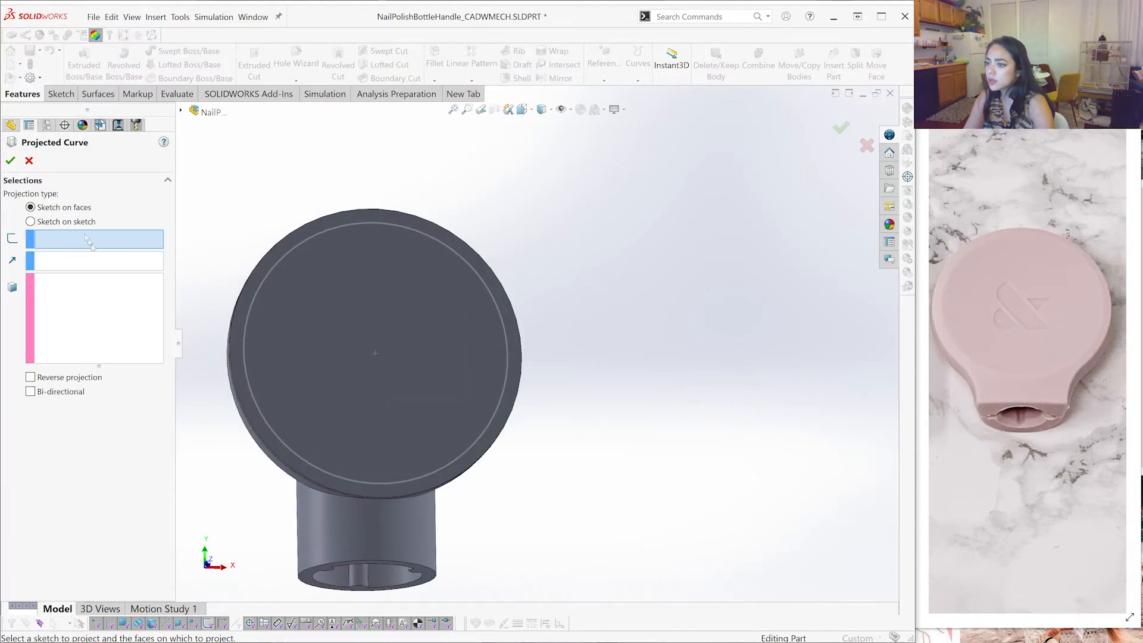
{"action": "left_click", "coordinate": [300, 246]}
{"action": "left_click", "coordinate": [353, 291]}
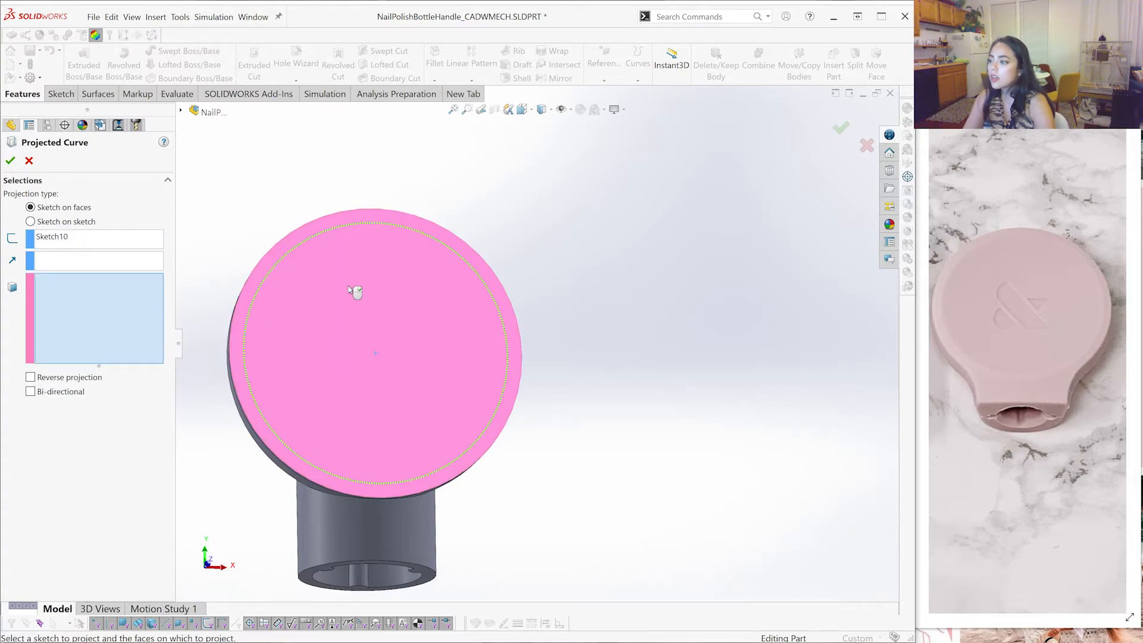
{"action": "left_click", "coordinate": [10, 160]}
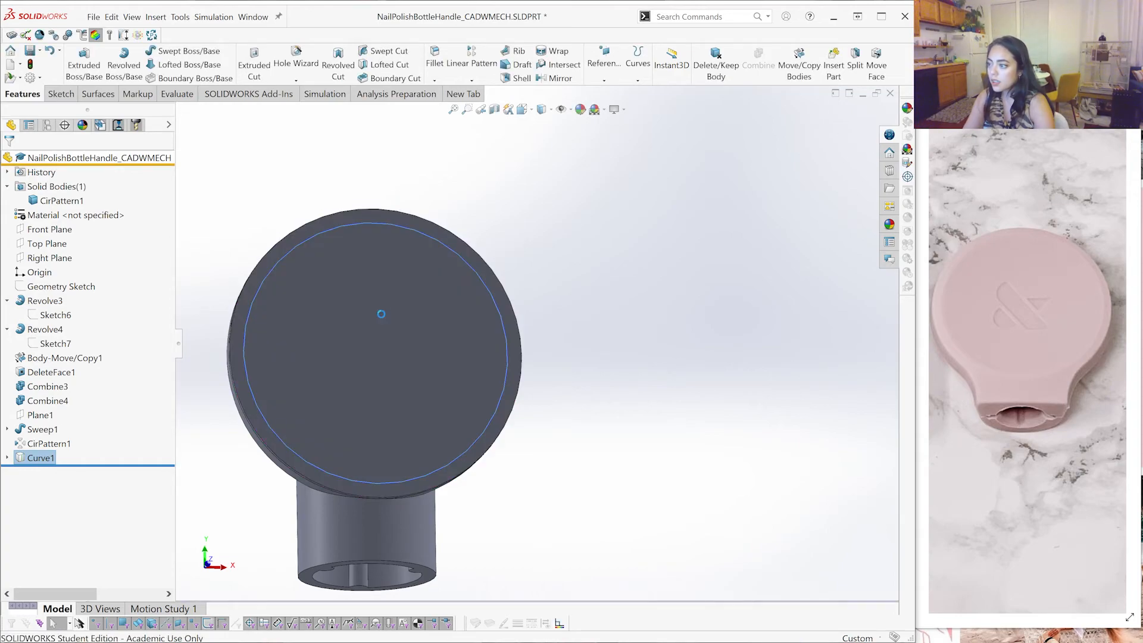
{"action": "left_click", "coordinate": [383, 317]}
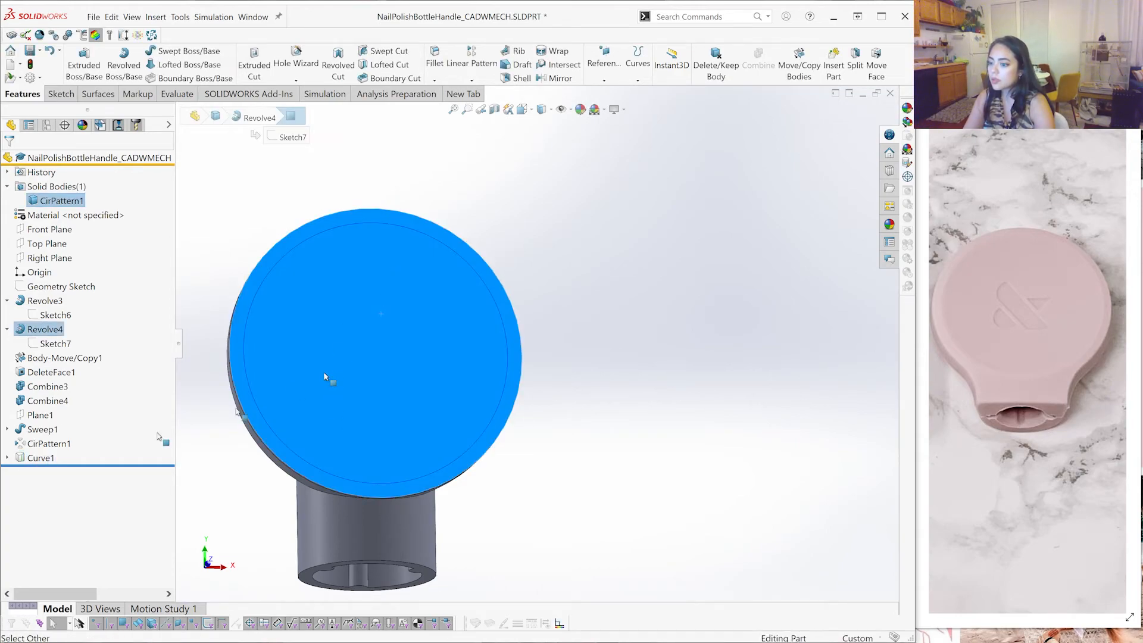
{"action": "scroll", "coordinate": [327, 378], "scroll_direction": "up", "scroll_amount": 1}
{"action": "left_click", "coordinate": [54, 457]}
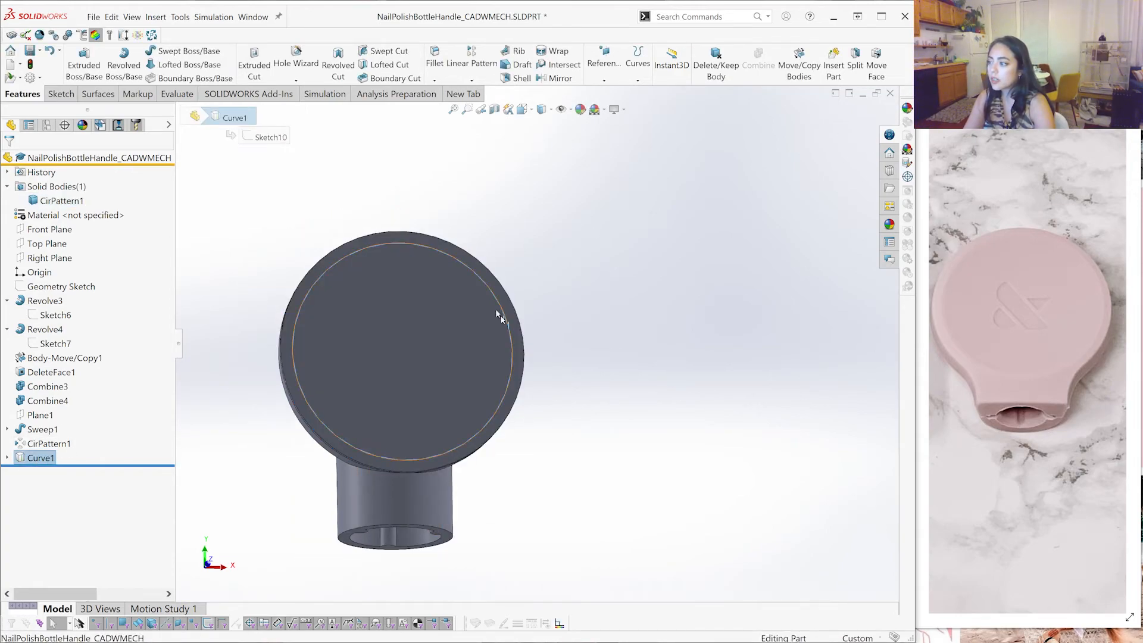
{"action": "key", "text": "Escape"}
{"action": "scroll", "coordinate": [602, 333], "scroll_direction": "down", "scroll_amount": 1}
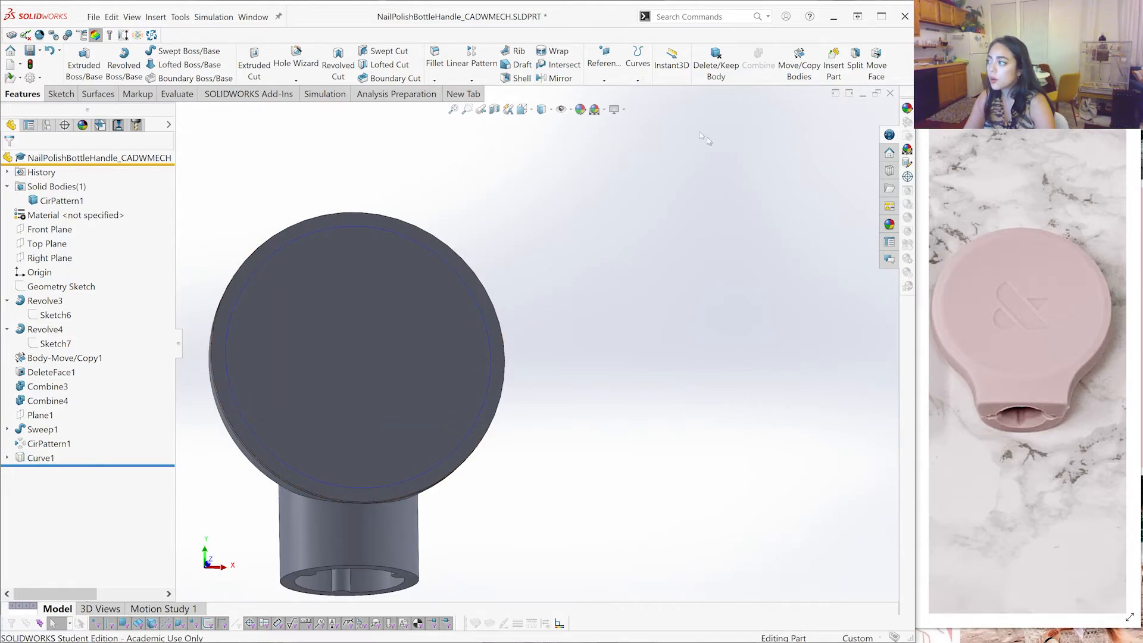
{"action": "left_click", "coordinate": [638, 81]}
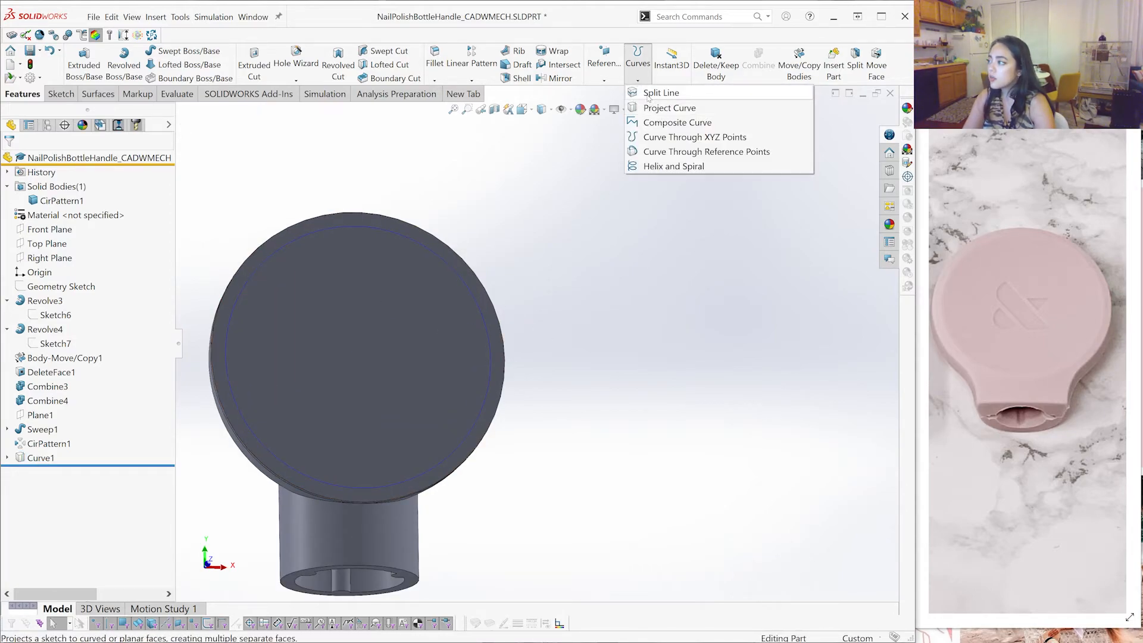
{"action": "left_click", "coordinate": [661, 93]}
{"action": "scroll", "coordinate": [457, 320], "scroll_direction": "up", "scroll_amount": 2}
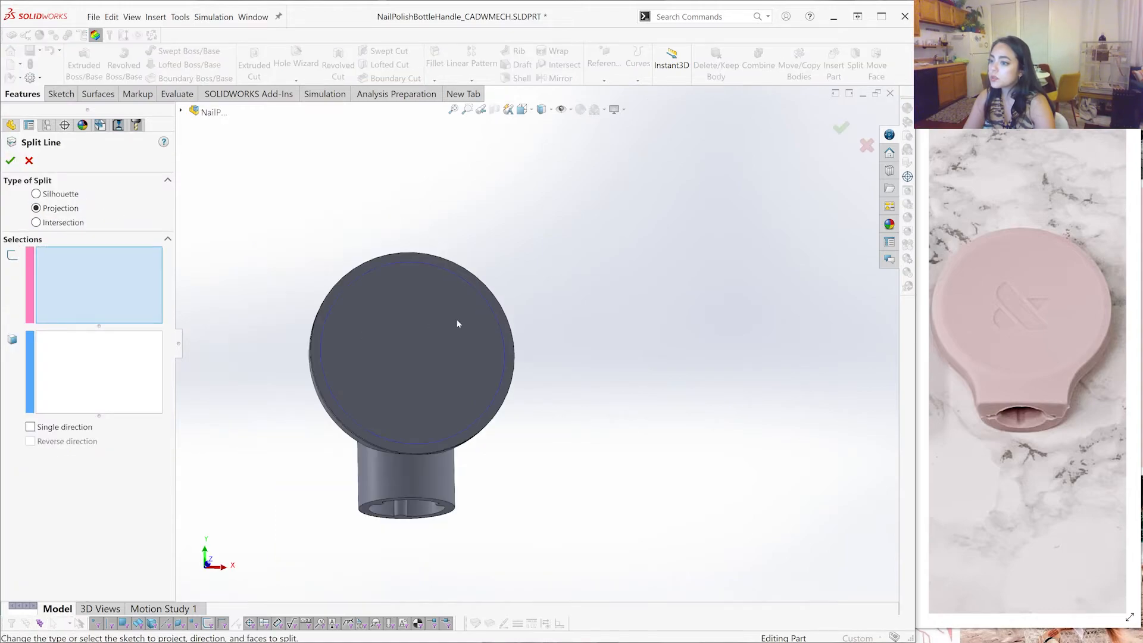
{"action": "left_click", "coordinate": [29, 161]}
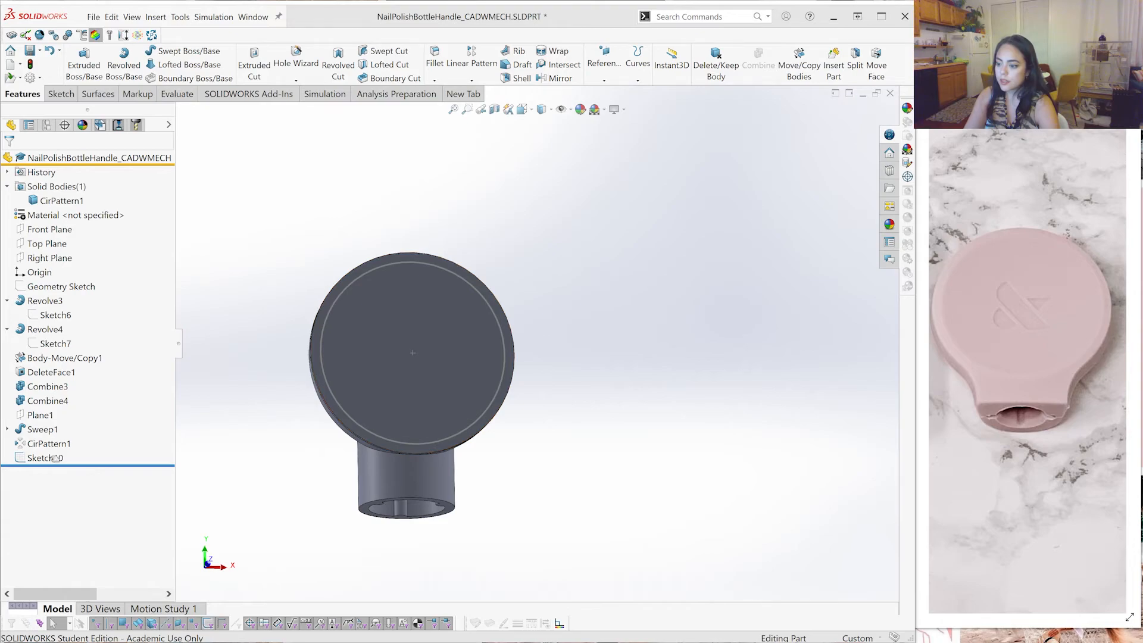
Split the head's flat circular face with a Projection split line, using the inset circle sketch
{"action": "left_click", "coordinate": [639, 80]}
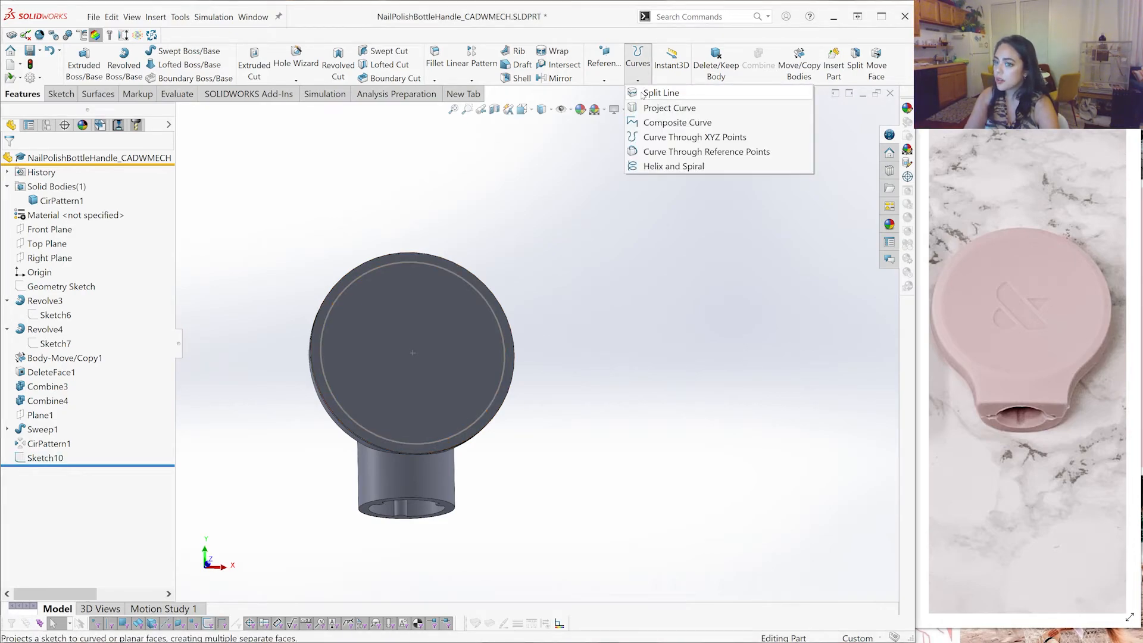
{"action": "left_click", "coordinate": [643, 94]}
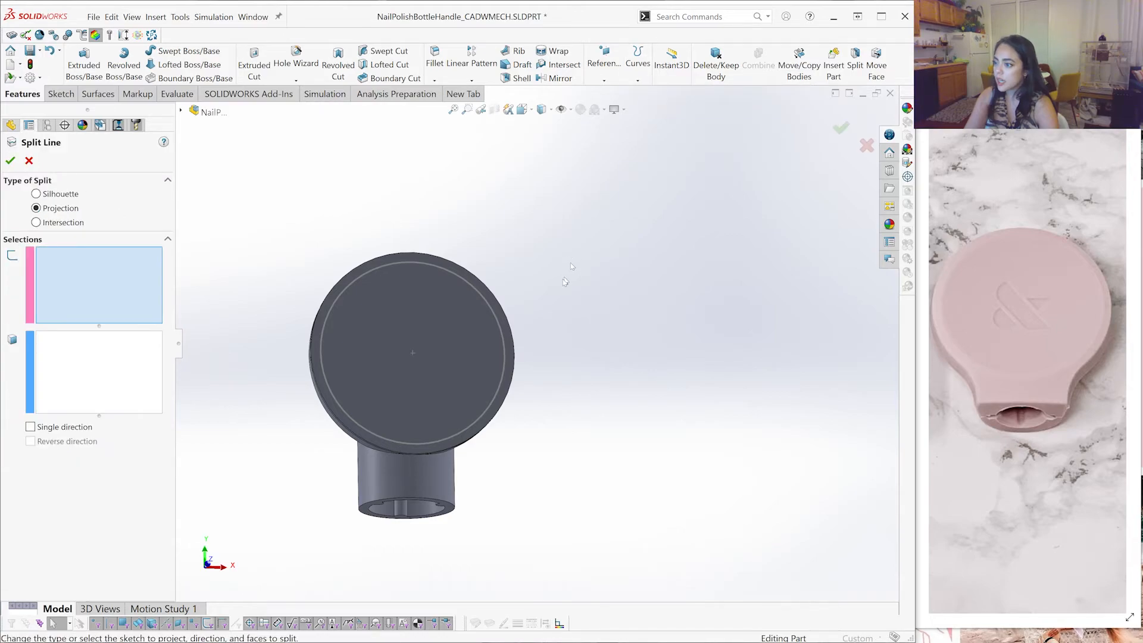
{"action": "left_click", "coordinate": [352, 289]}
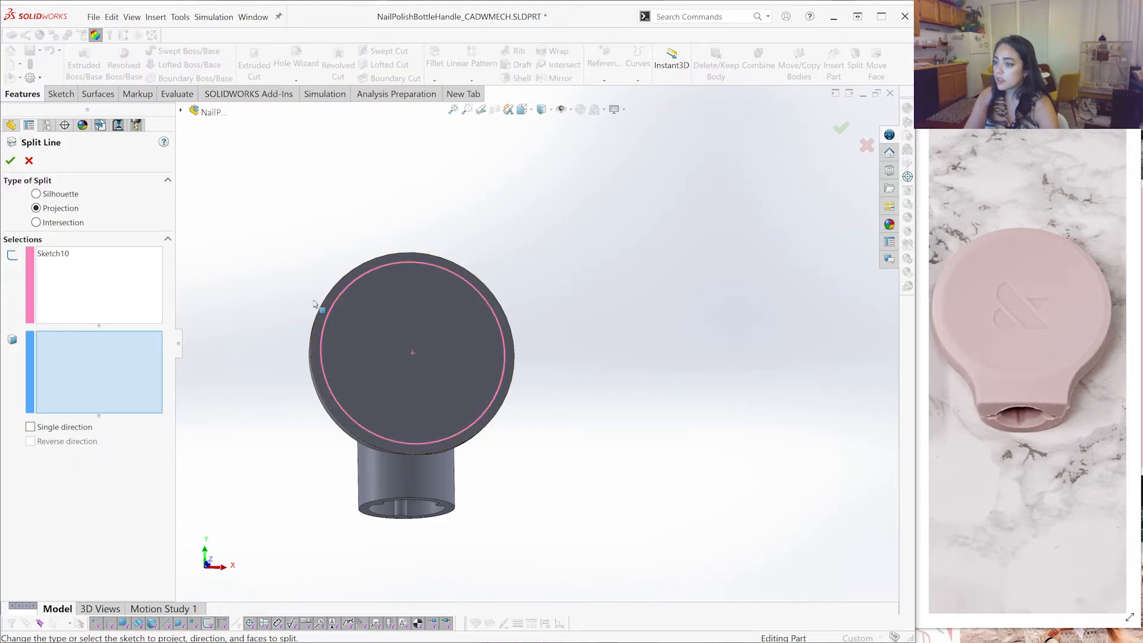
{"action": "left_click", "coordinate": [419, 347]}
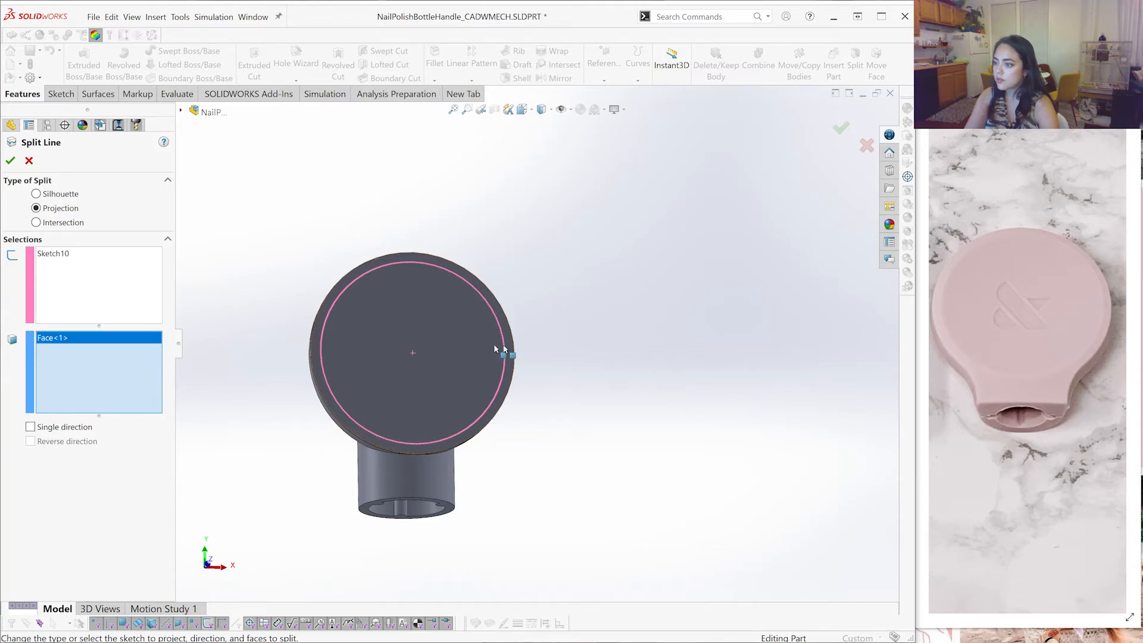
{"action": "scroll", "coordinate": [489, 347], "scroll_direction": "down", "scroll_amount": 3}
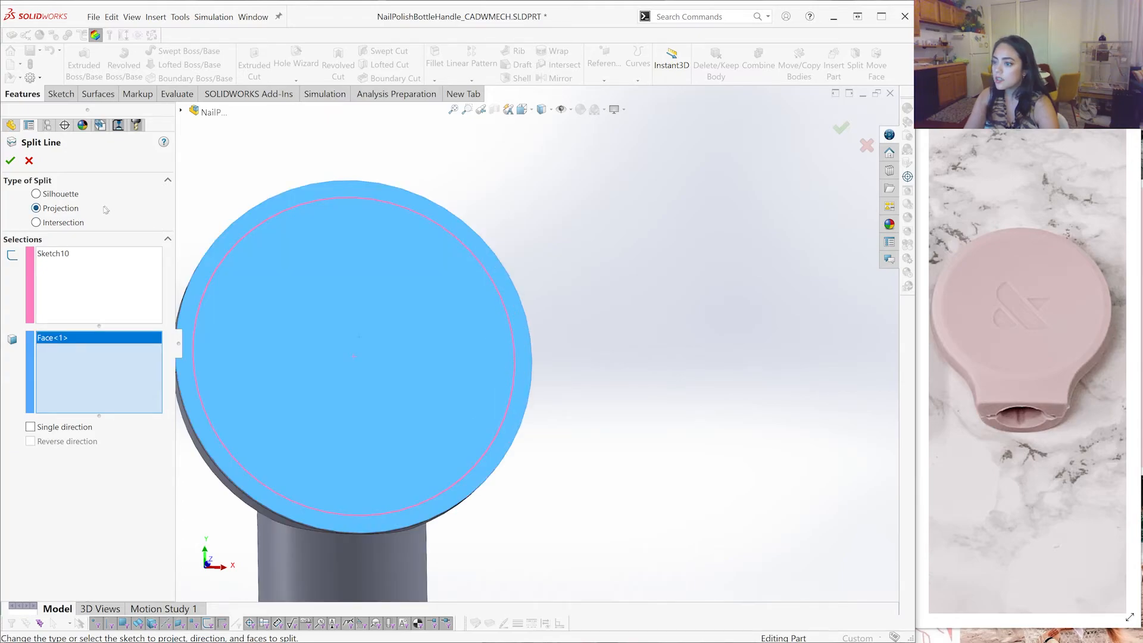
{"action": "middle_click_drag", "start_coordinate": [516, 348], "coordinate": [498, 280]}
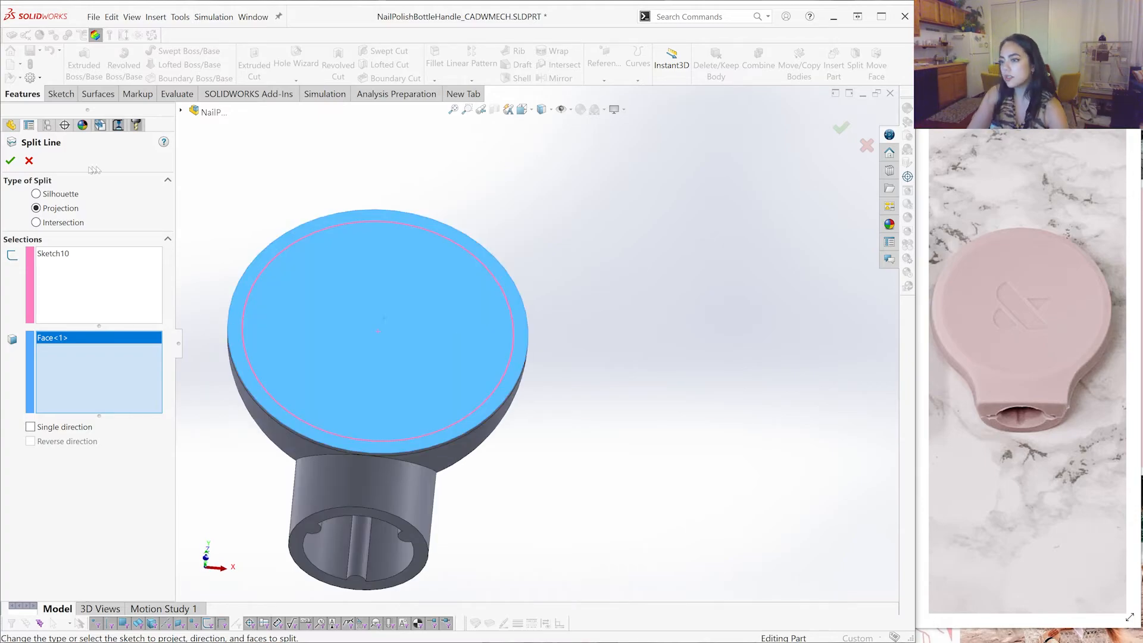
{"action": "left_click", "coordinate": [11, 161]}
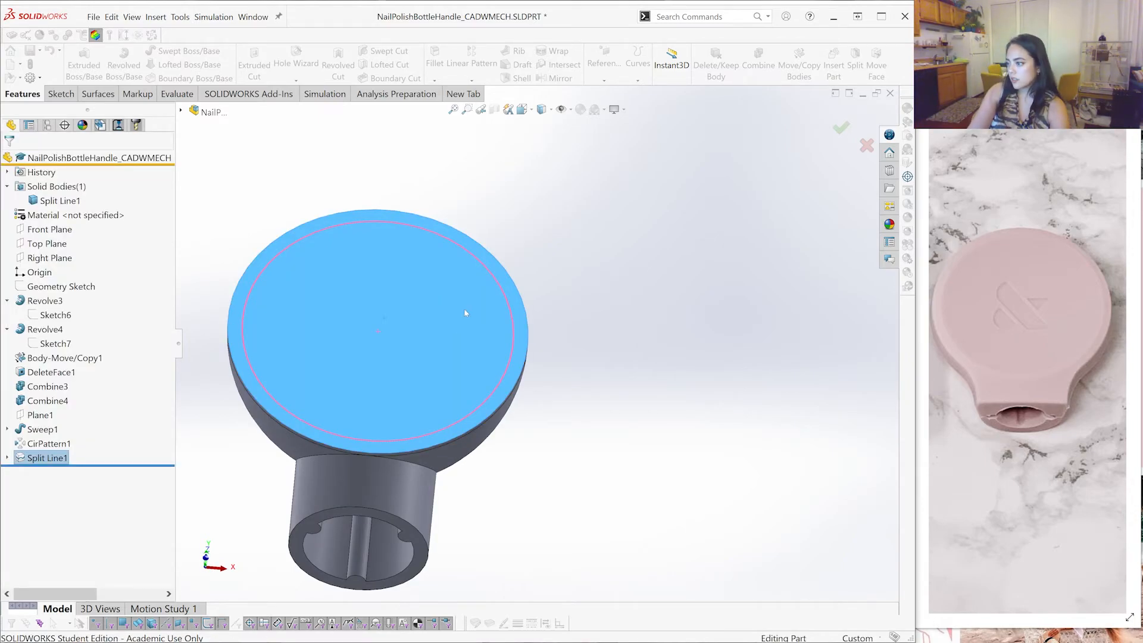
{"action": "left_click", "coordinate": [467, 266]}
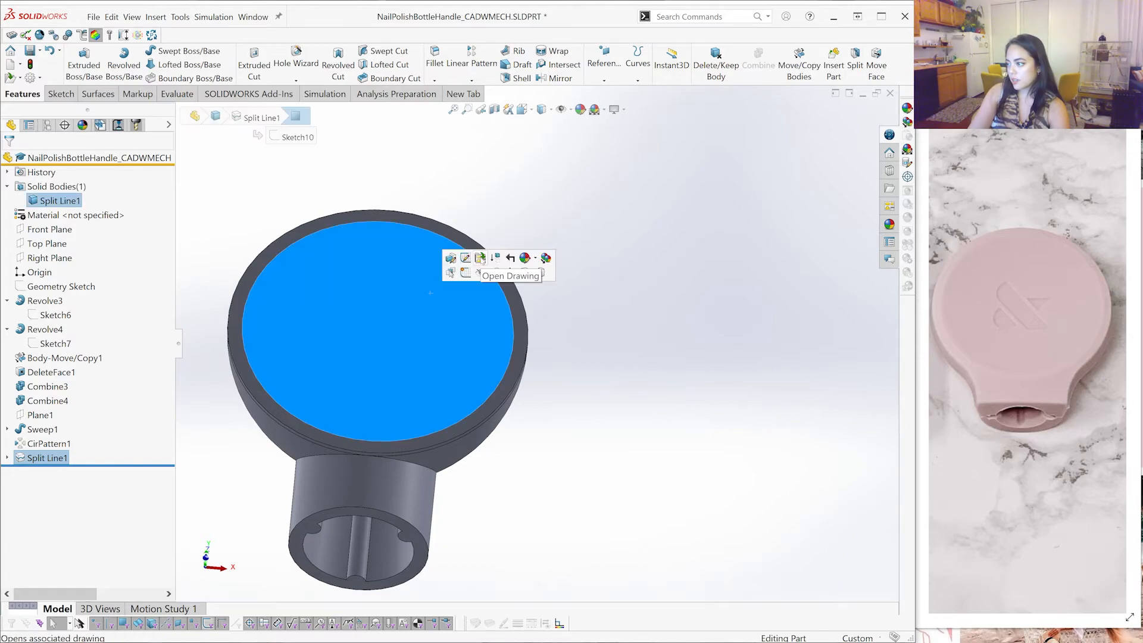
{"action": "left_click", "coordinate": [486, 301]}
{"action": "scroll", "coordinate": [480, 305], "scroll_direction": "up", "scroll_amount": 3}
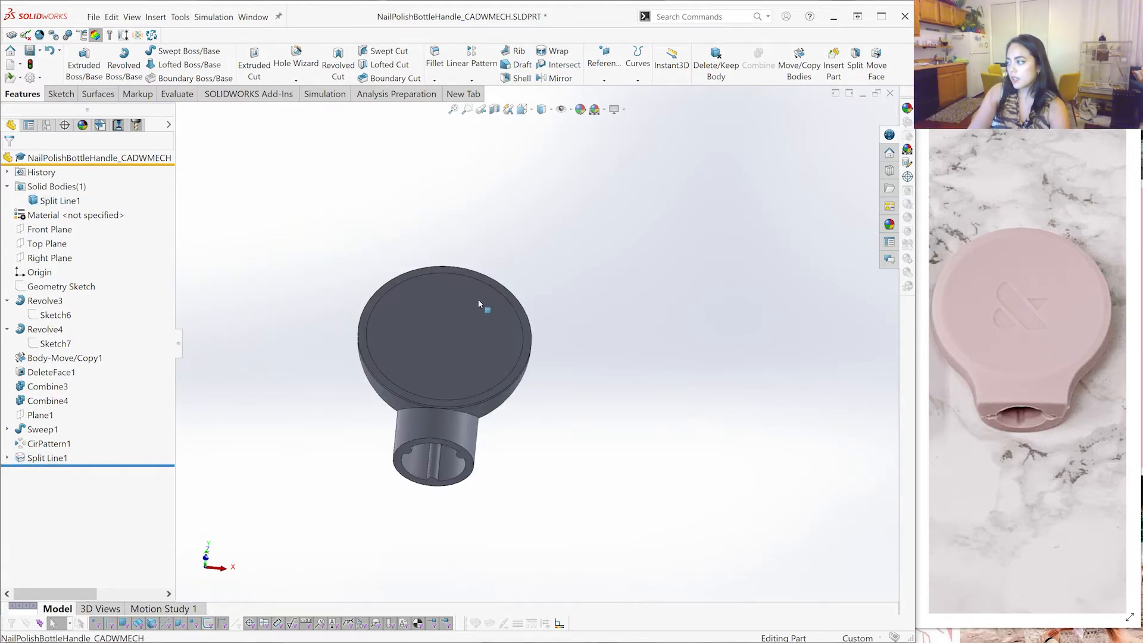
Create a Dome on the inner circular face of the head with a 1 mm distance, reversed to curve inward
{"action": "left_click", "coordinate": [477, 302]}
{"action": "scroll", "coordinate": [555, 368], "scroll_direction": "down", "scroll_amount": 1}
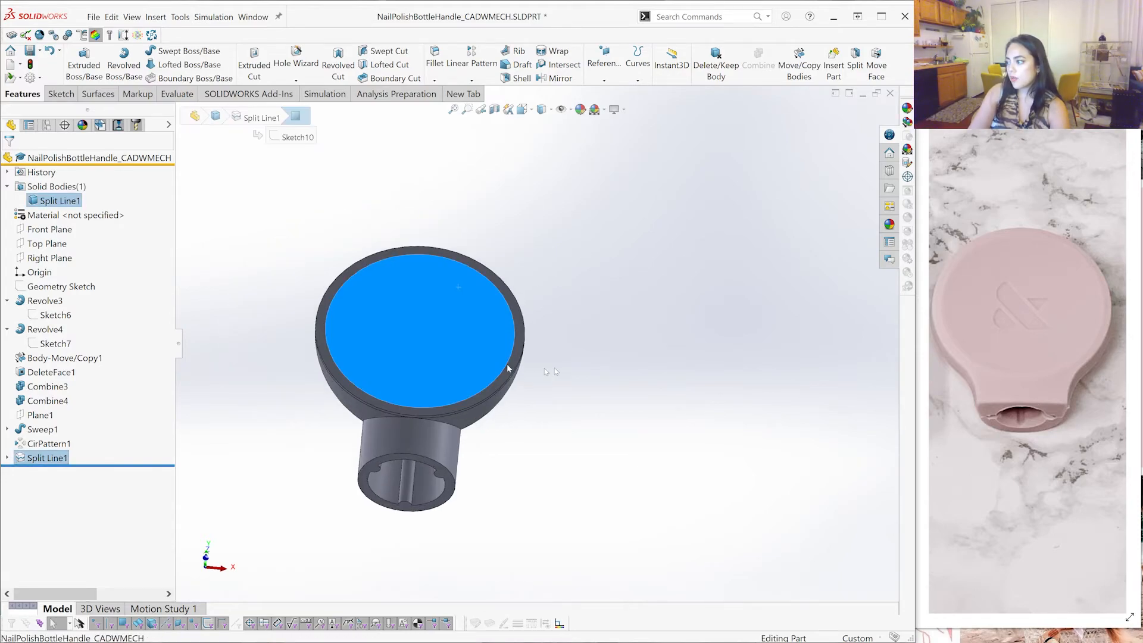
{"action": "left_click", "coordinate": [156, 17]}
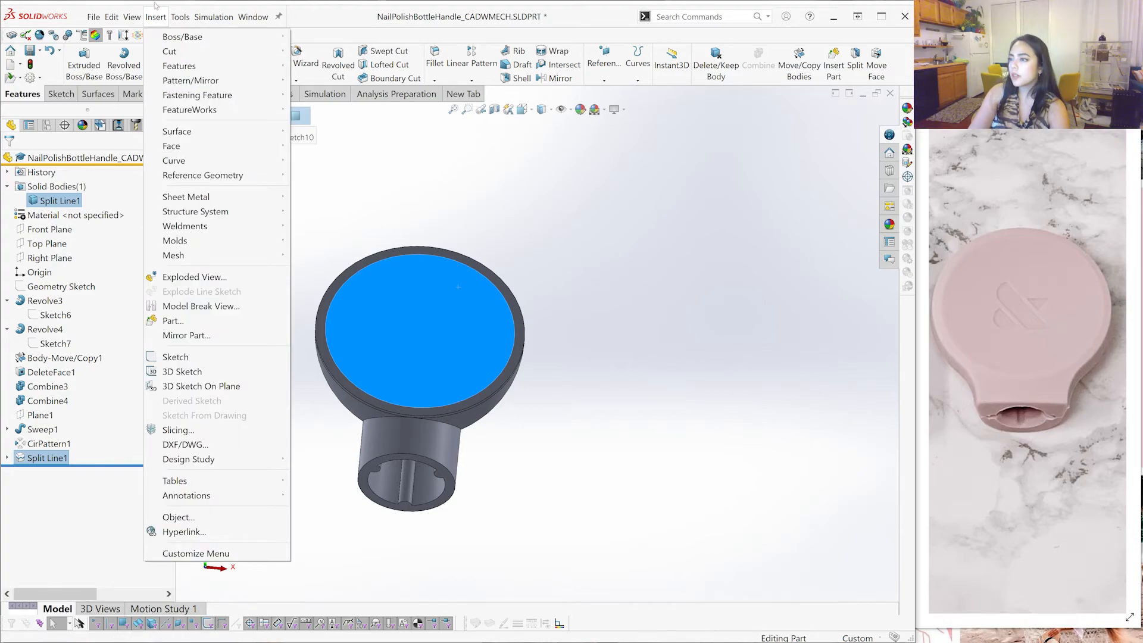
{"action": "mouse_move", "coordinate": [170, 70]}
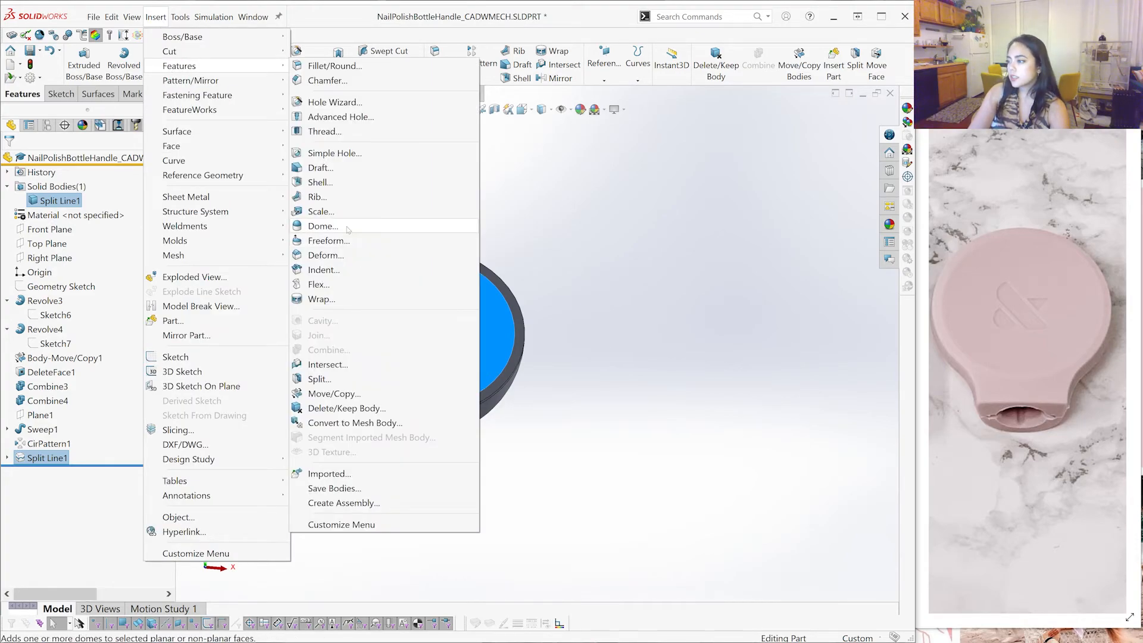
{"action": "left_click", "coordinate": [322, 227]}
{"action": "scroll", "coordinate": [484, 343], "scroll_direction": "down", "scroll_amount": 2}
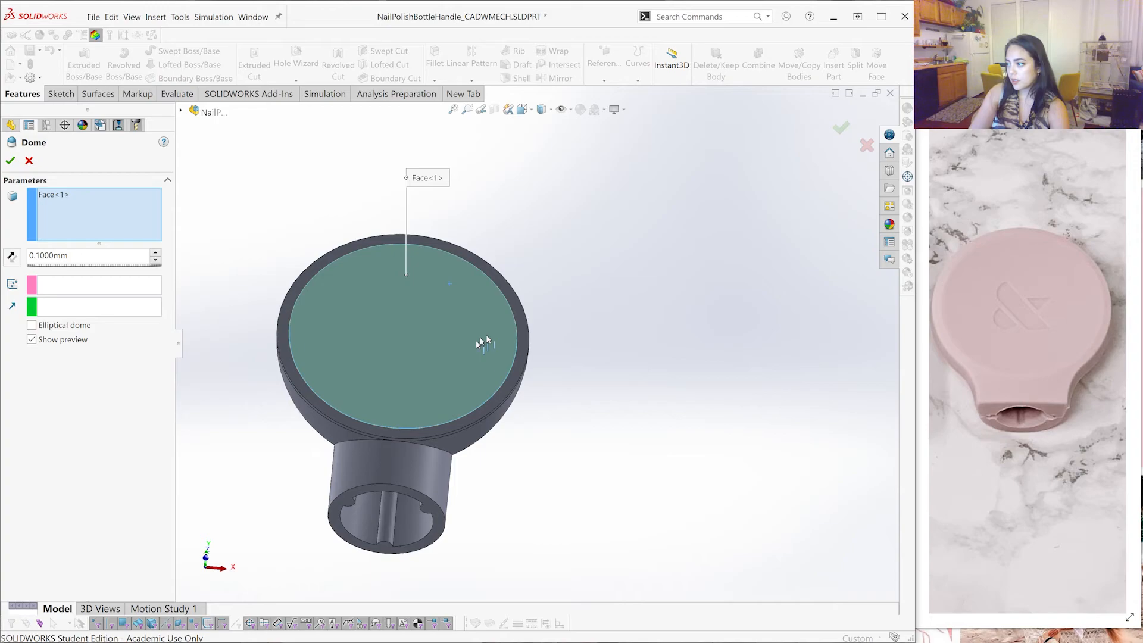
{"action": "middle_click_drag", "start_coordinate": [484, 342], "coordinate": [171, 255]}
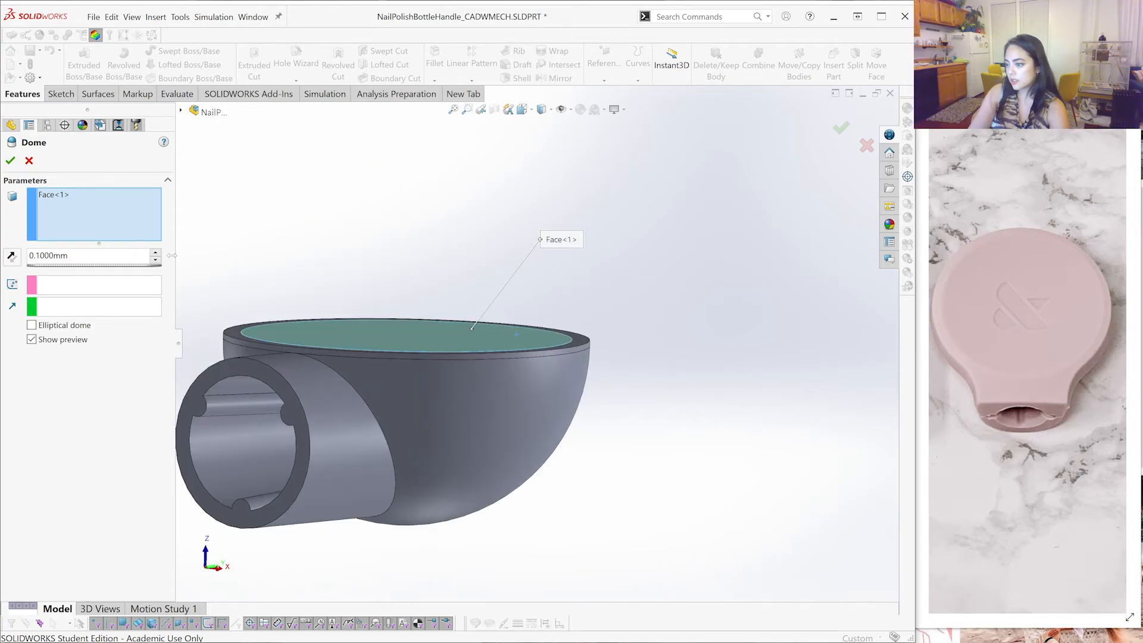
{"action": "double_click", "coordinate": [113, 256]}
{"action": "type", "text": "1"}
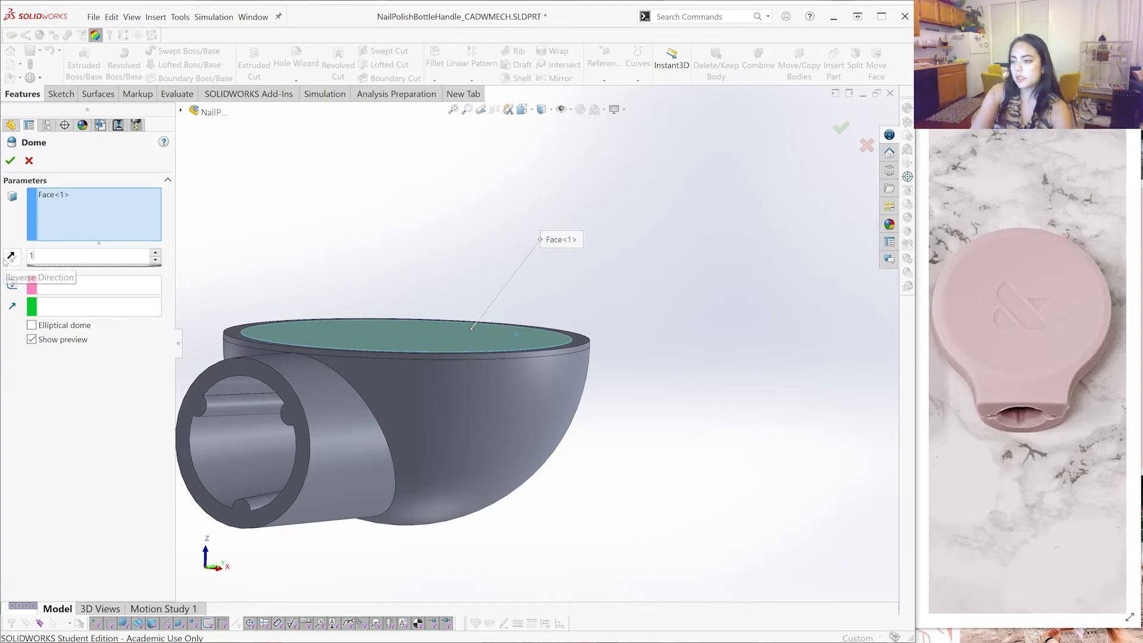
{"action": "key", "text": "Return"}
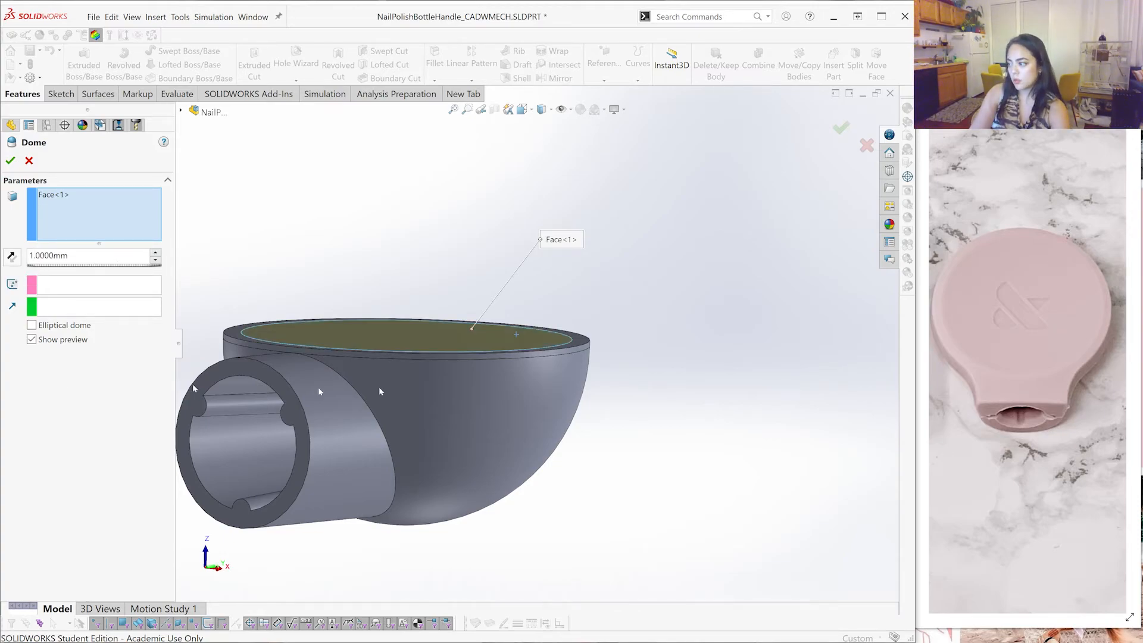
{"action": "left_click", "coordinate": [11, 257]}
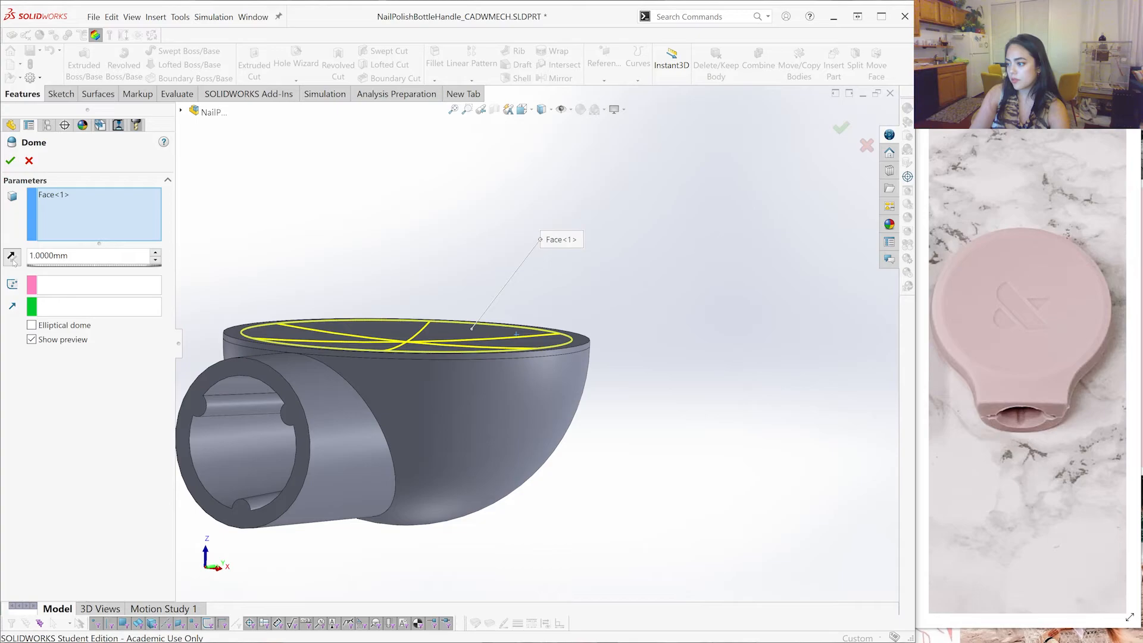
Set the inward dome's distance to 2 mm and apply the feature
{"action": "scroll", "coordinate": [441, 358], "scroll_direction": "down", "scroll_amount": 5}
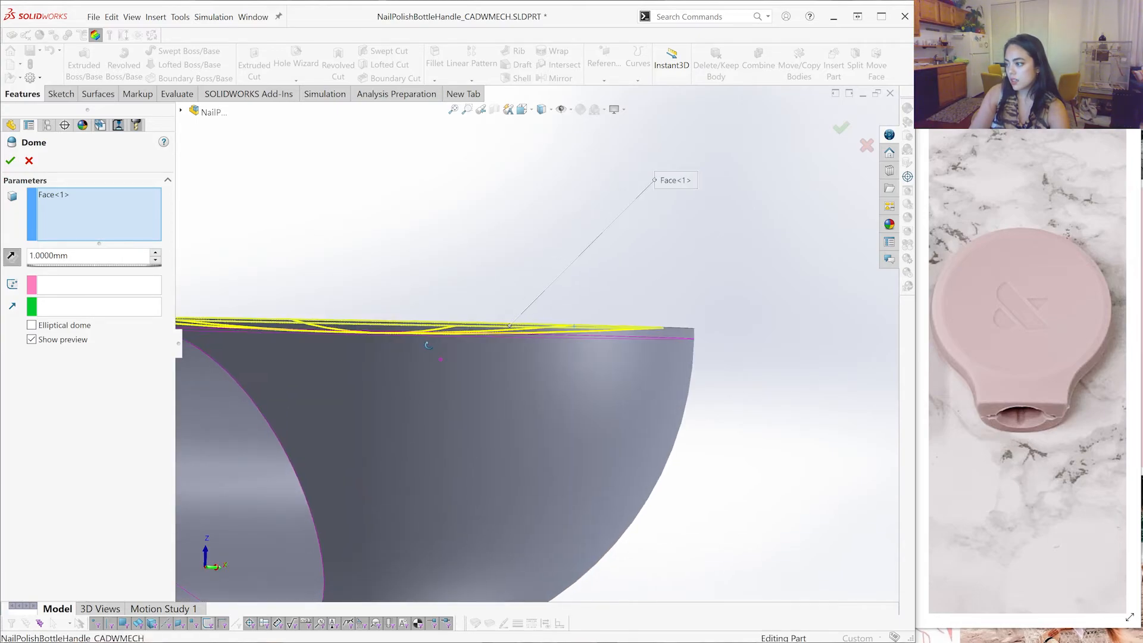
{"action": "scroll", "coordinate": [503, 344], "scroll_direction": "up", "scroll_amount": 2}
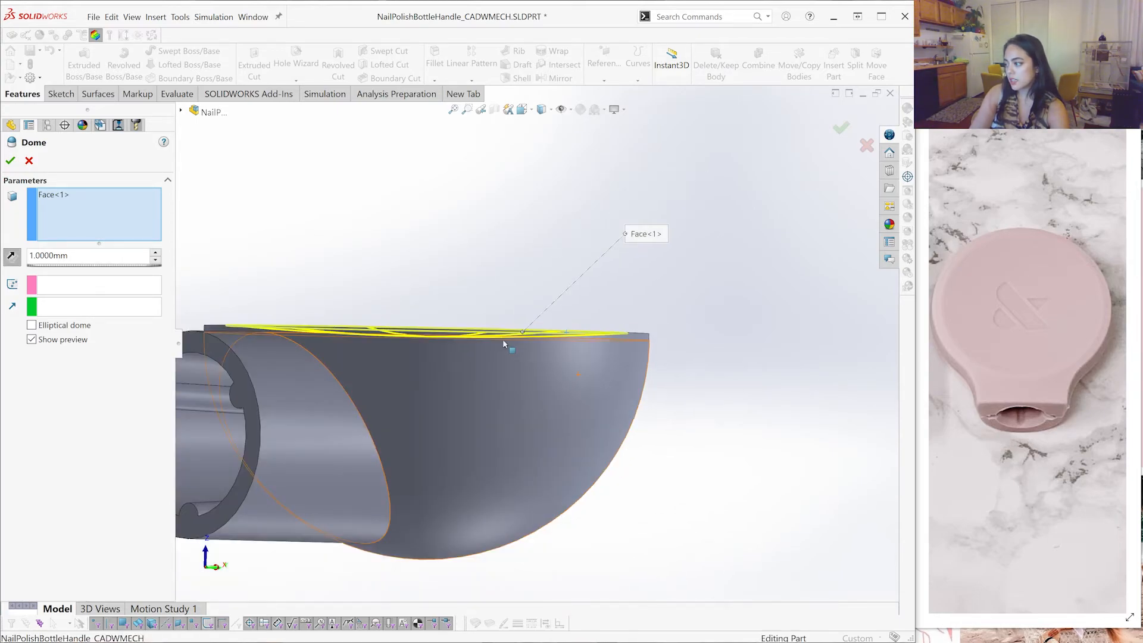
{"action": "middle_click_drag", "start_coordinate": [460, 343], "coordinate": [425, 304]}
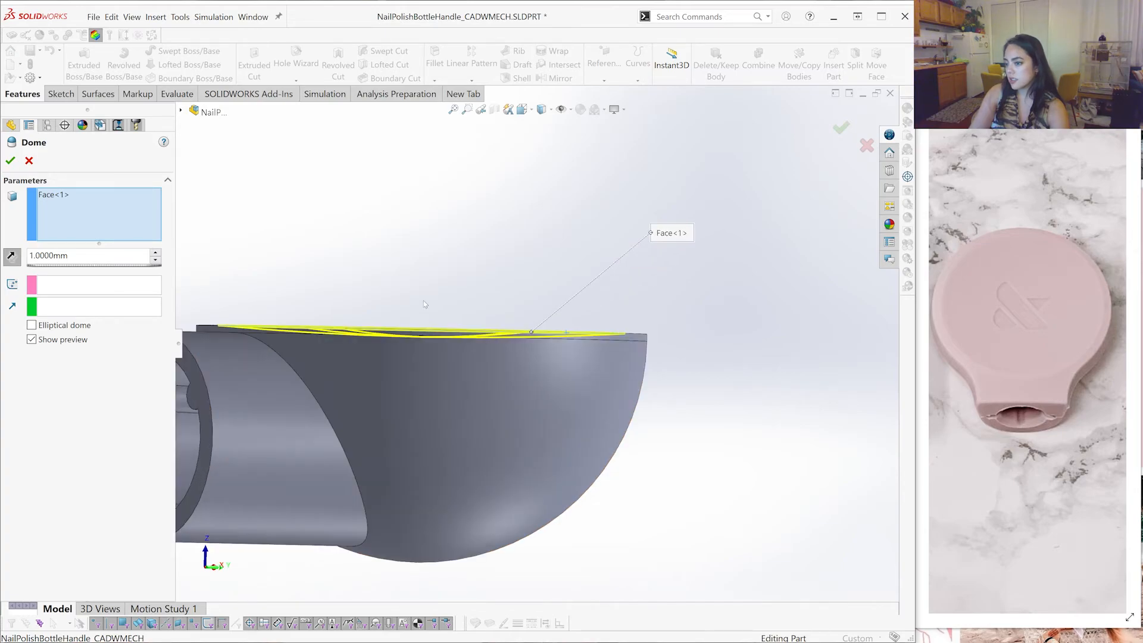
{"action": "double_click", "coordinate": [103, 259]}
{"action": "type", "text": "2"}
{"action": "key", "text": "Return"}
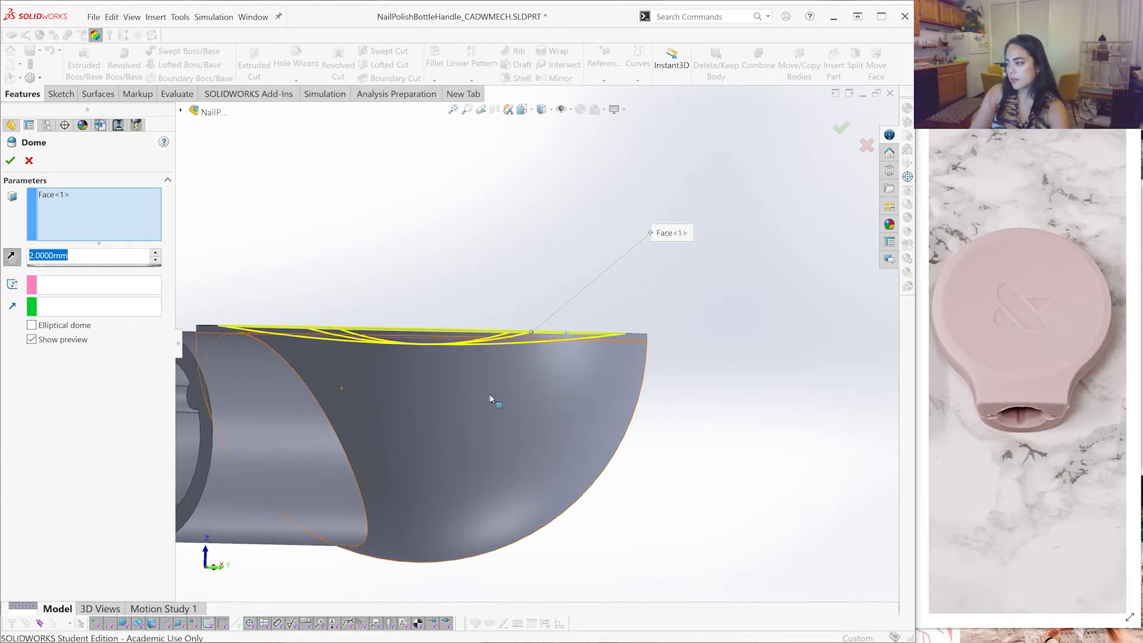
{"action": "scroll", "coordinate": [460, 369], "scroll_direction": "up", "scroll_amount": 2}
{"action": "scroll", "coordinate": [477, 420], "scroll_direction": "down", "scroll_amount": 1}
{"action": "scroll", "coordinate": [500, 341], "scroll_direction": "up", "scroll_amount": 4}
{"action": "scroll", "coordinate": [503, 342], "scroll_direction": "down", "scroll_amount": 2}
{"action": "middle_click_drag", "start_coordinate": [510, 359], "coordinate": [497, 412]}
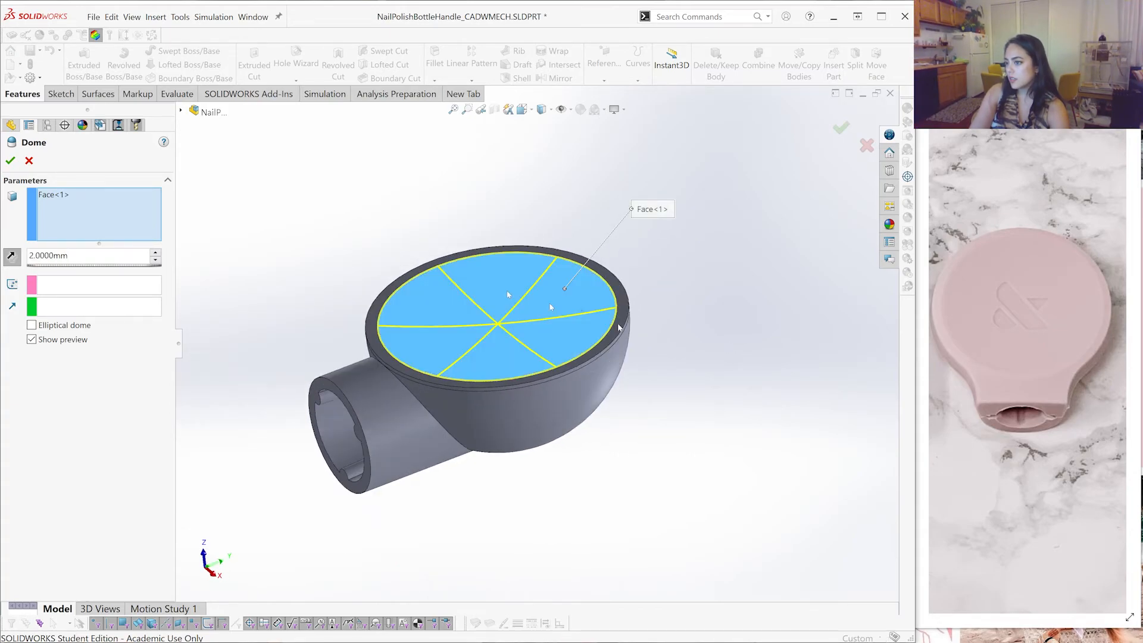
{"action": "left_click", "coordinate": [12, 161]}
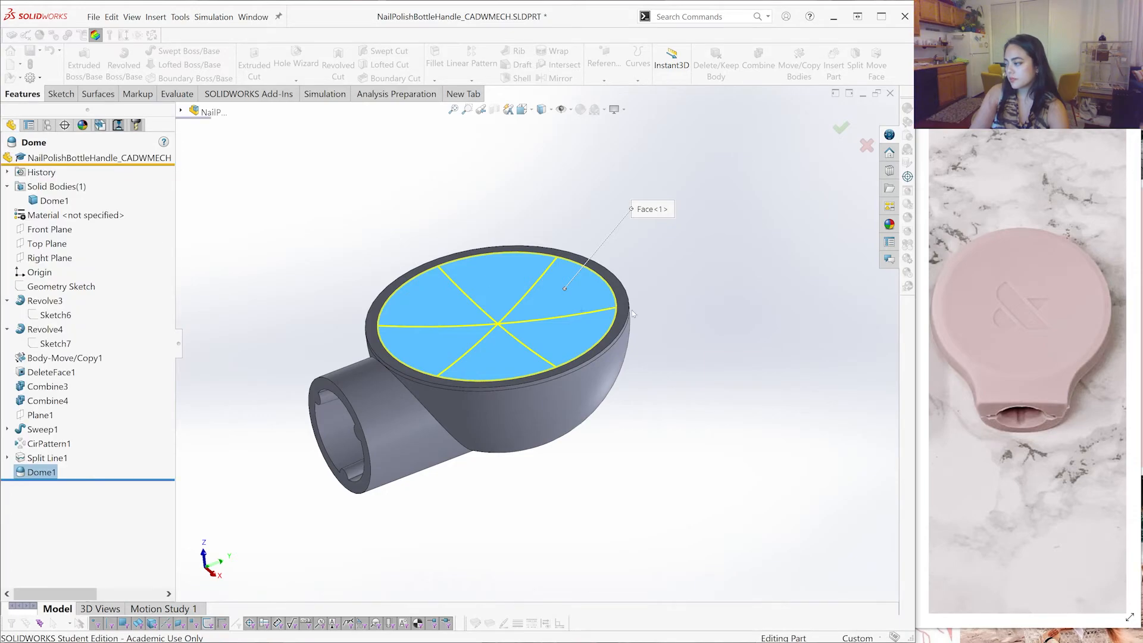
Turn on the Zebra Stripes display to check the surfaces of the domed head and neck
{"action": "middle_click_drag", "start_coordinate": [524, 291], "coordinate": [542, 372]}
{"action": "left_click", "coordinate": [542, 374]}
{"action": "middle_click_drag", "start_coordinate": [633, 352], "coordinate": [480, 388]}
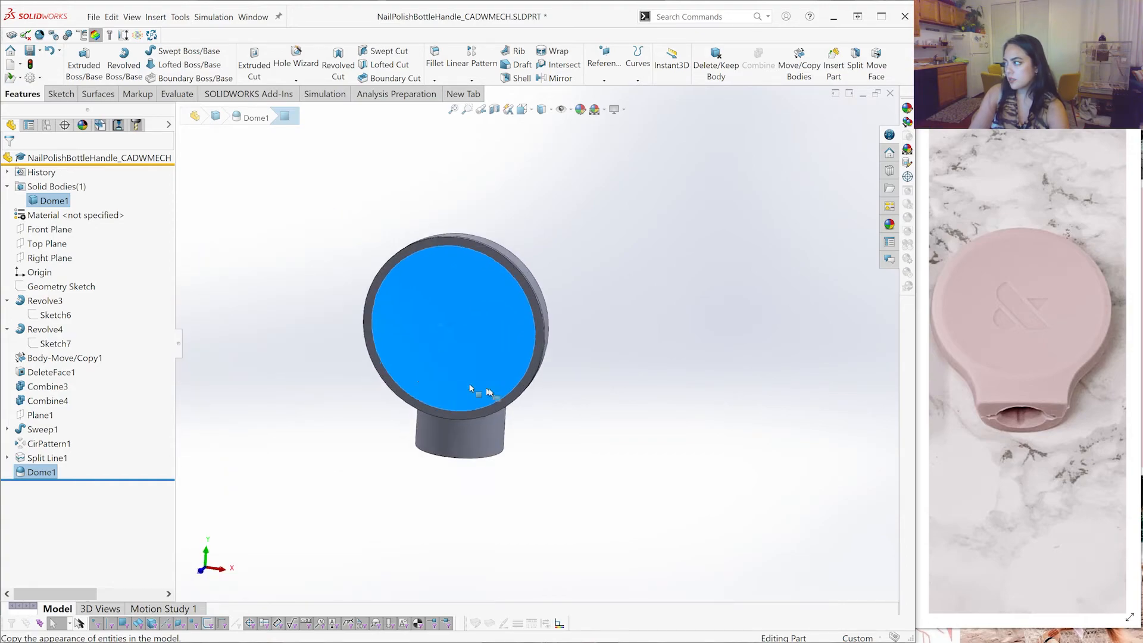
{"action": "middle_click_drag", "start_coordinate": [661, 309], "coordinate": [605, 349]}
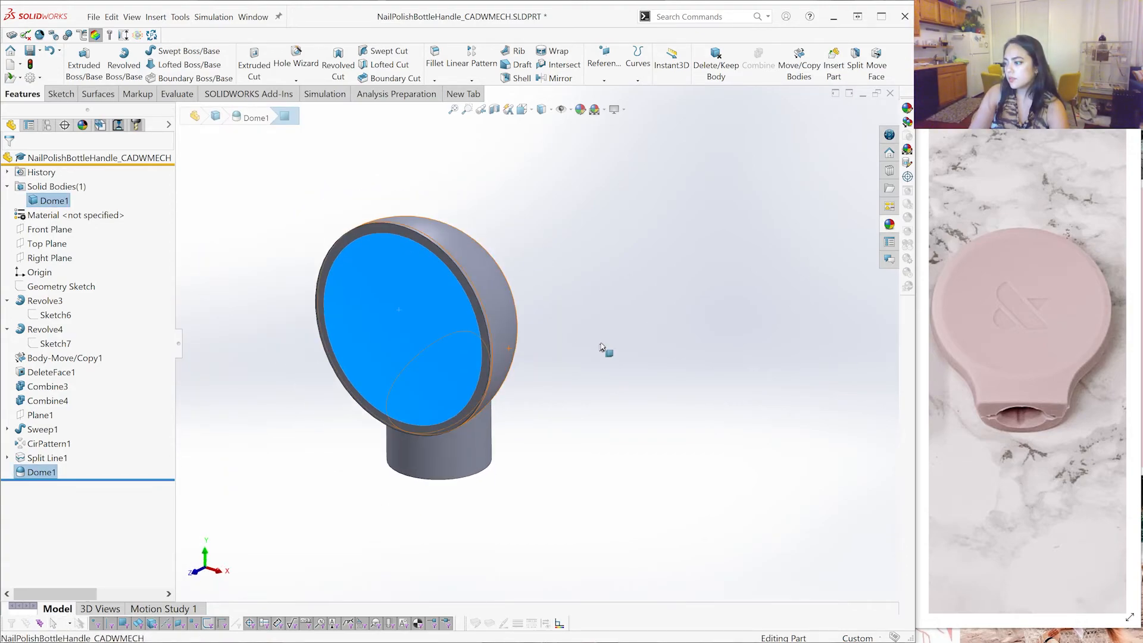
{"action": "left_click", "coordinate": [659, 350]}
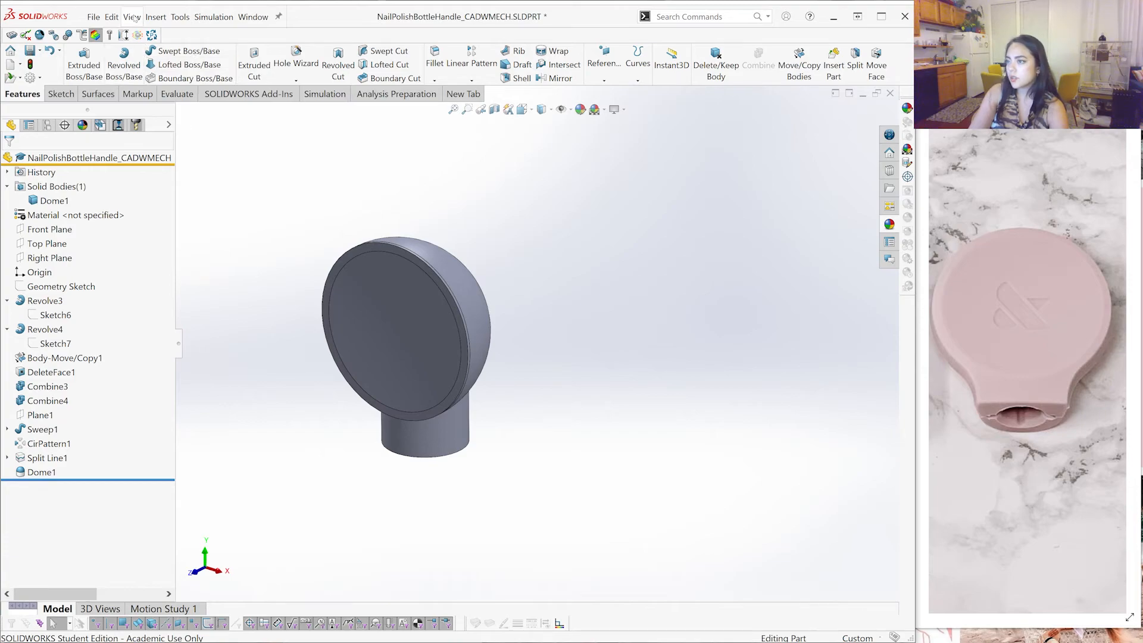
{"action": "left_click", "coordinate": [131, 18]}
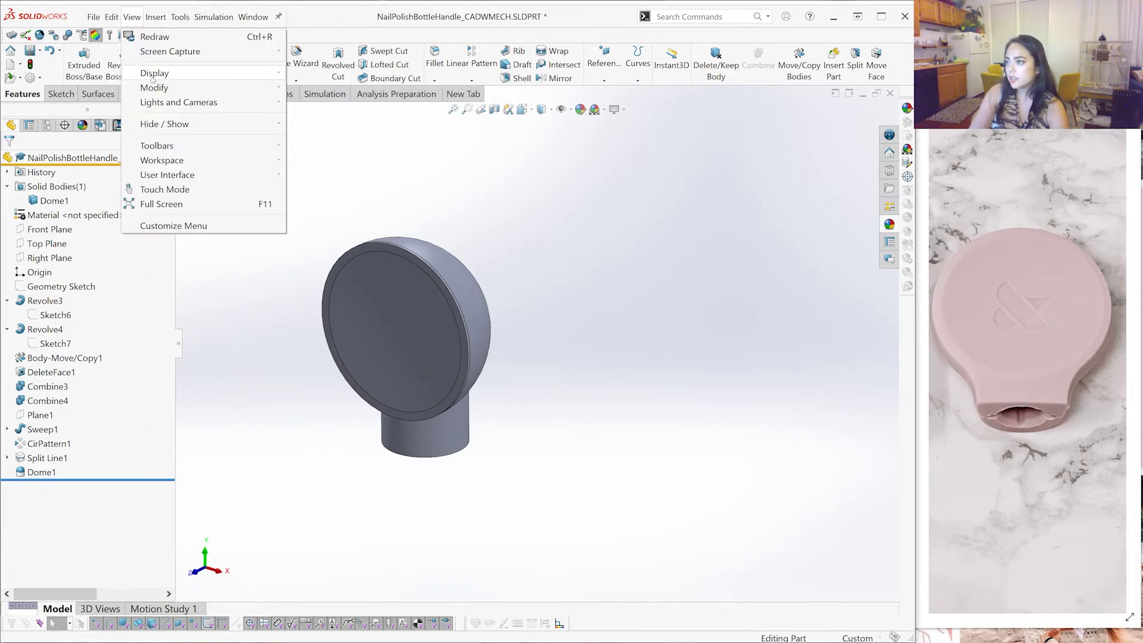
{"action": "mouse_move", "coordinate": [152, 79]}
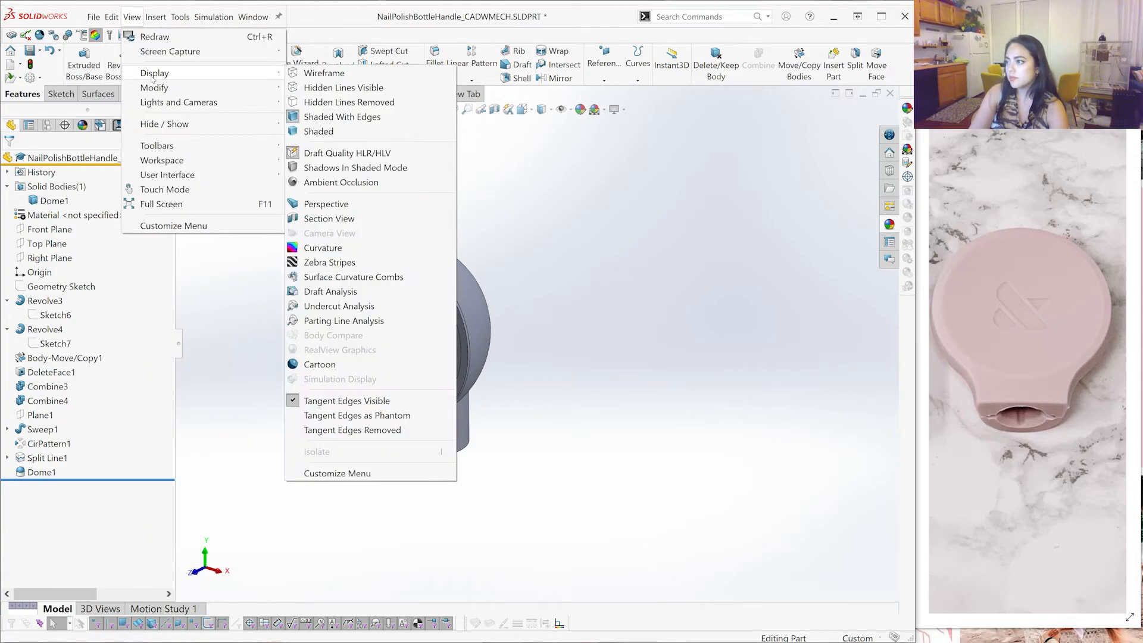
{"action": "left_click", "coordinate": [345, 265]}
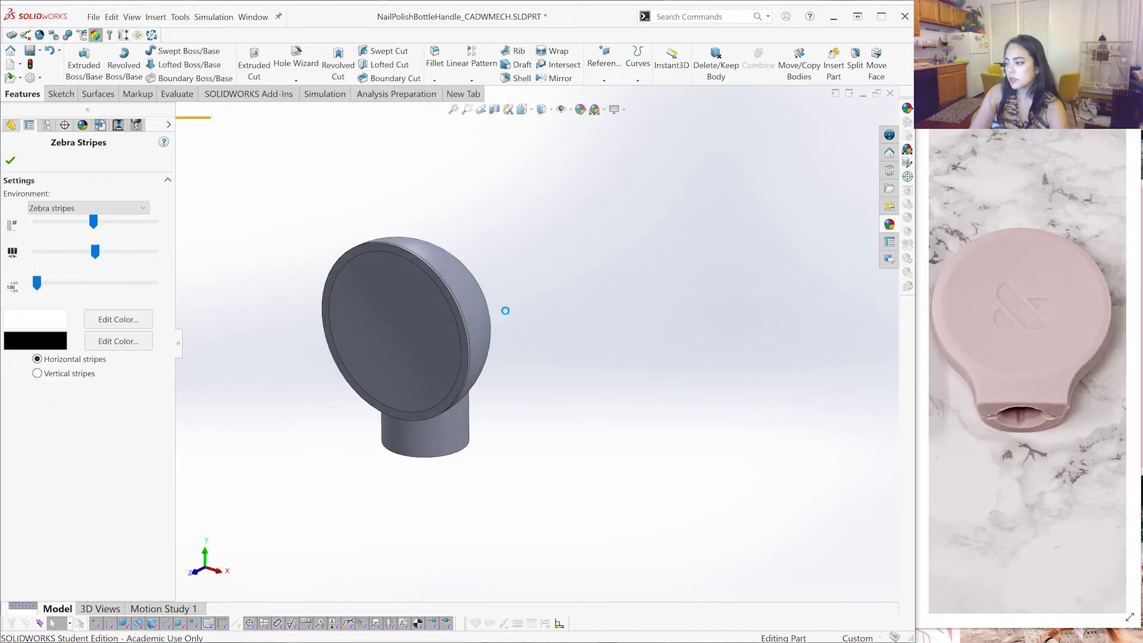
Increase the zebra stripe density slightly and examine the stripes across the inward dome, rim and neck
{"action": "middle_click_drag", "start_coordinate": [388, 303], "coordinate": [273, 236]}
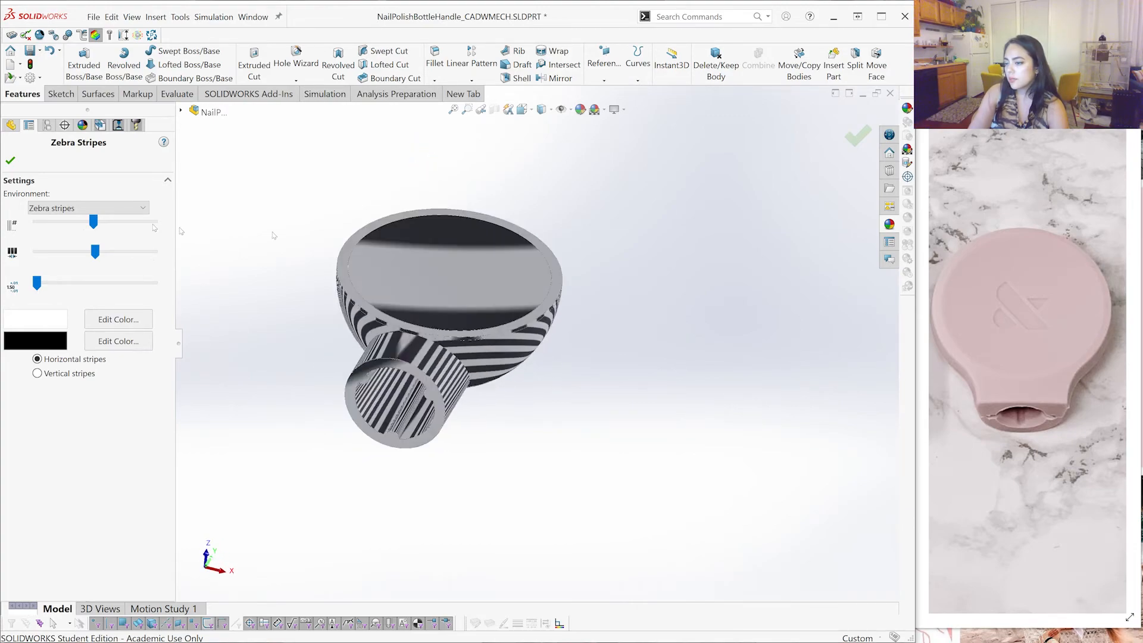
{"action": "left_click_drag", "start_coordinate": [98, 223], "coordinate": [119, 222]}
{"action": "middle_click_drag", "start_coordinate": [498, 231], "coordinate": [481, 344]}
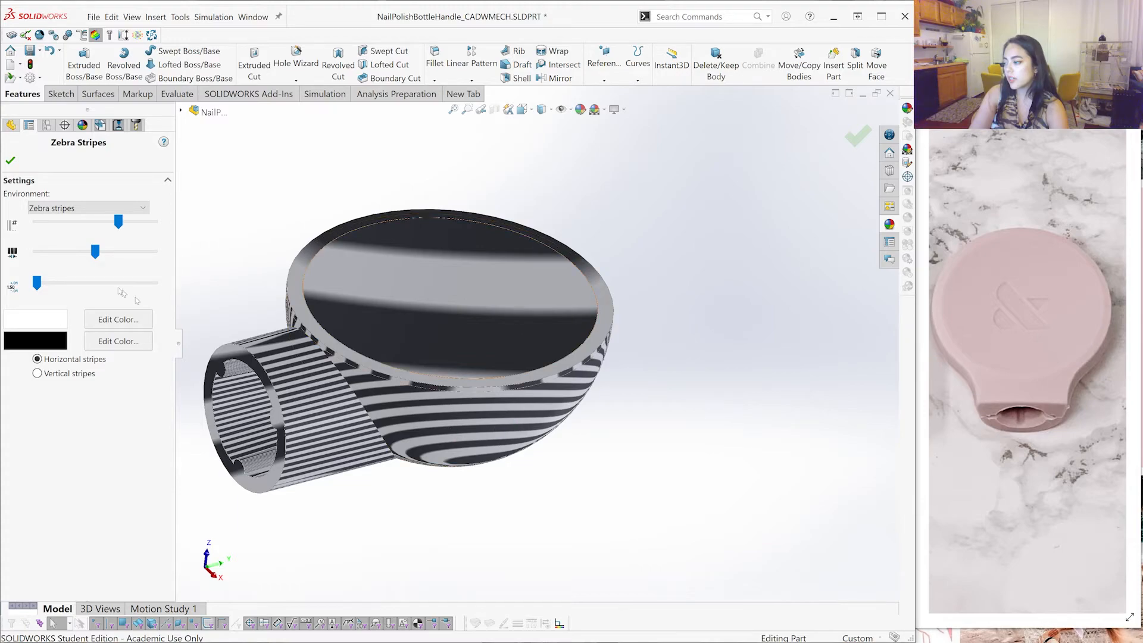
{"action": "middle_click_drag", "start_coordinate": [446, 394], "coordinate": [253, 279]}
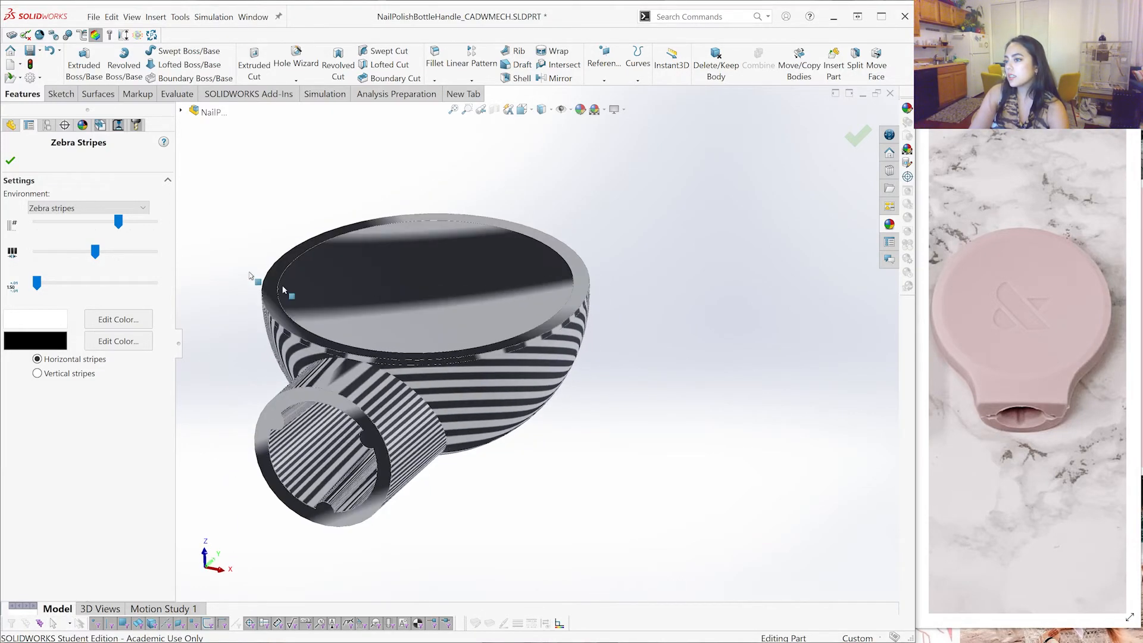
{"action": "left_click", "coordinate": [10, 162]}
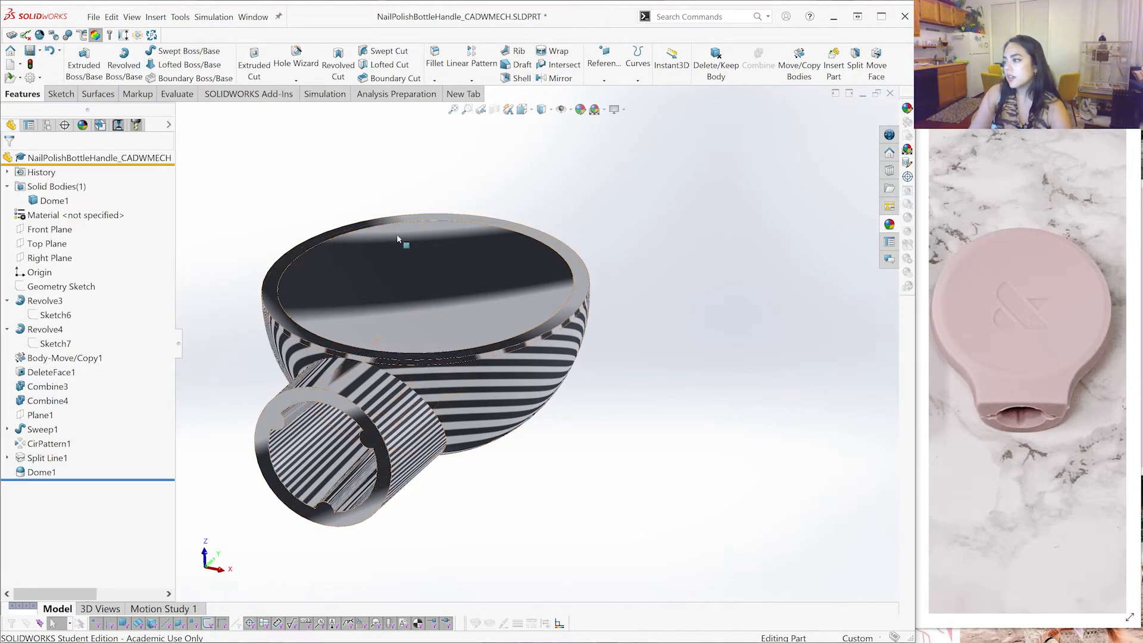
Turn off the Zebra Stripes display to return the handle to normal shading
{"action": "left_click", "coordinate": [132, 16]}
{"action": "mouse_move", "coordinate": [178, 124]}
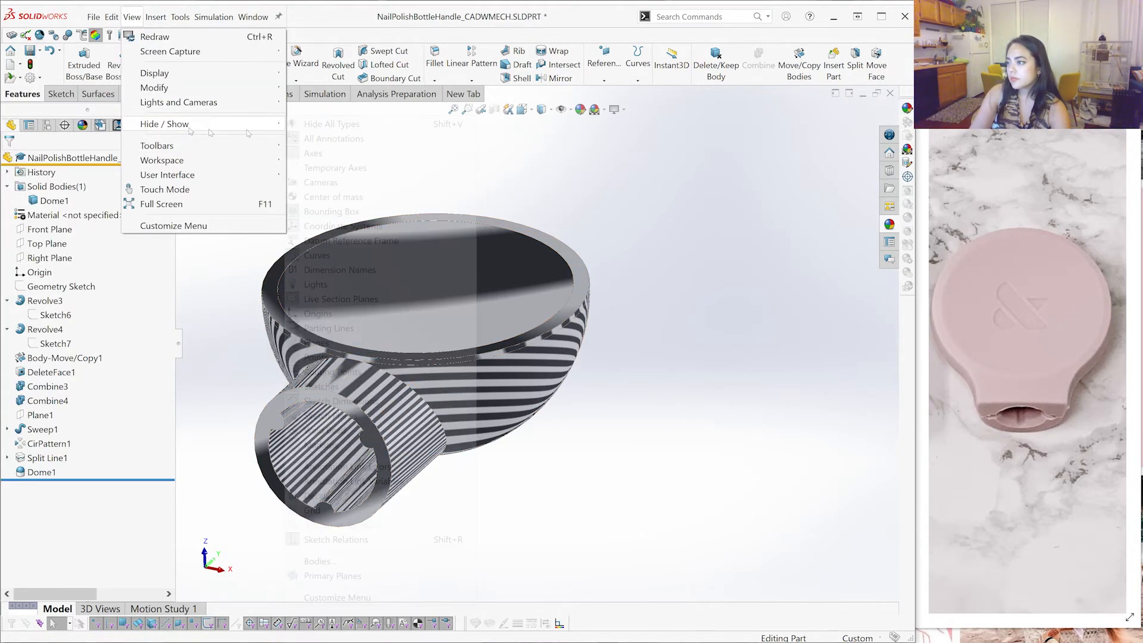
{"action": "left_click", "coordinate": [131, 17]}
{"action": "left_click", "coordinate": [132, 17]}
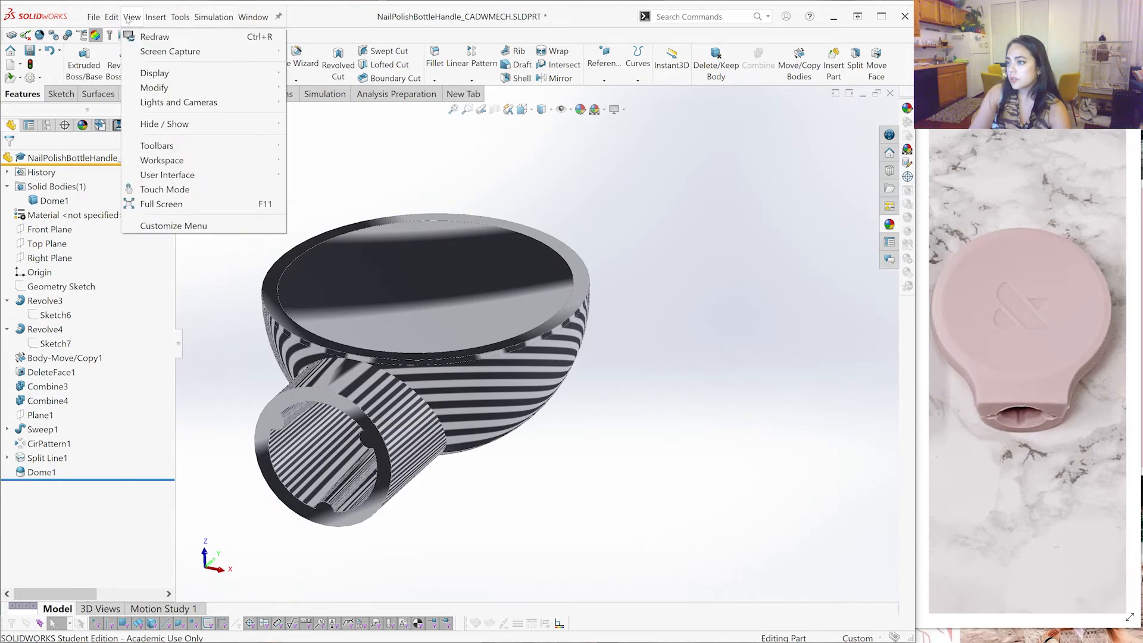
{"action": "mouse_move", "coordinate": [154, 72]}
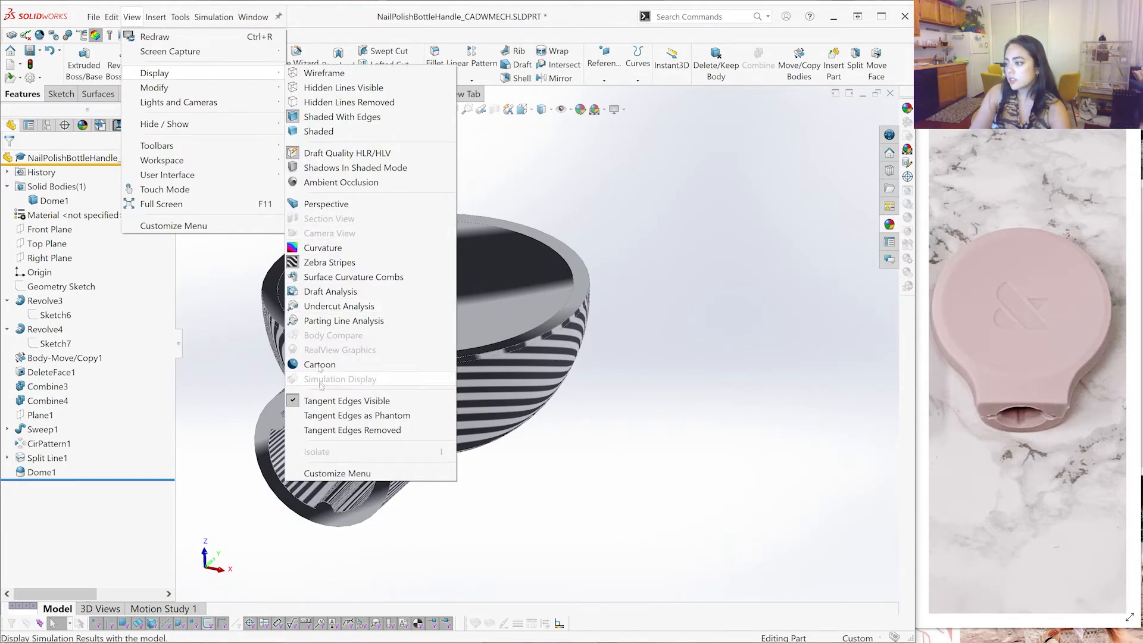
{"action": "left_click", "coordinate": [324, 262]}
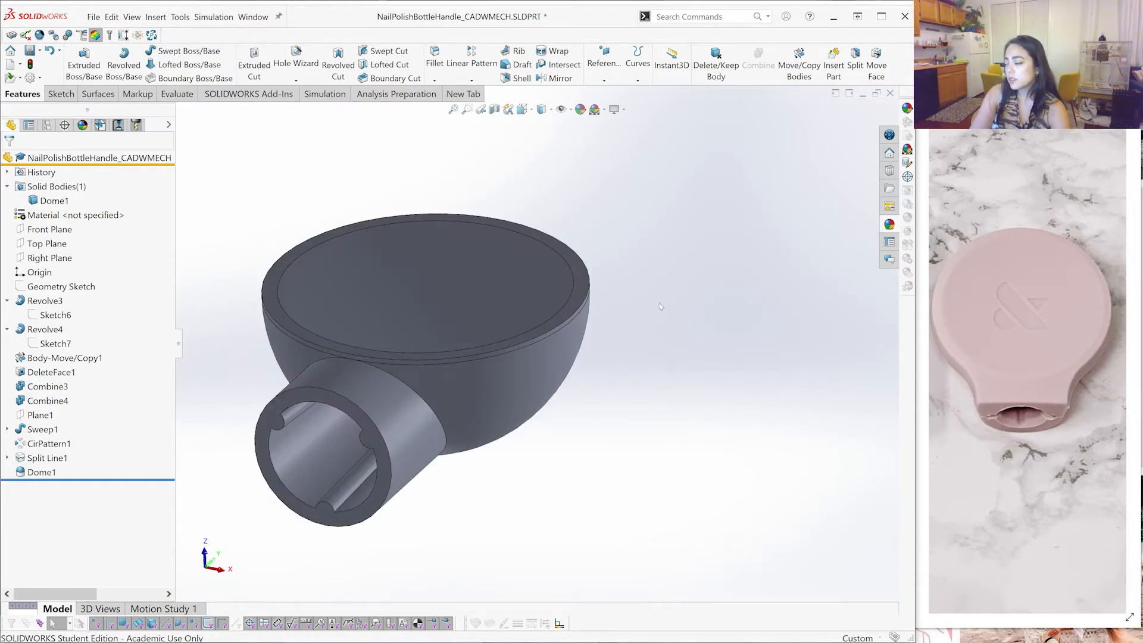
Examine the handle's interior and dome depth in a section view on the Right Plane, and close the section
{"action": "left_click", "coordinate": [494, 109]}
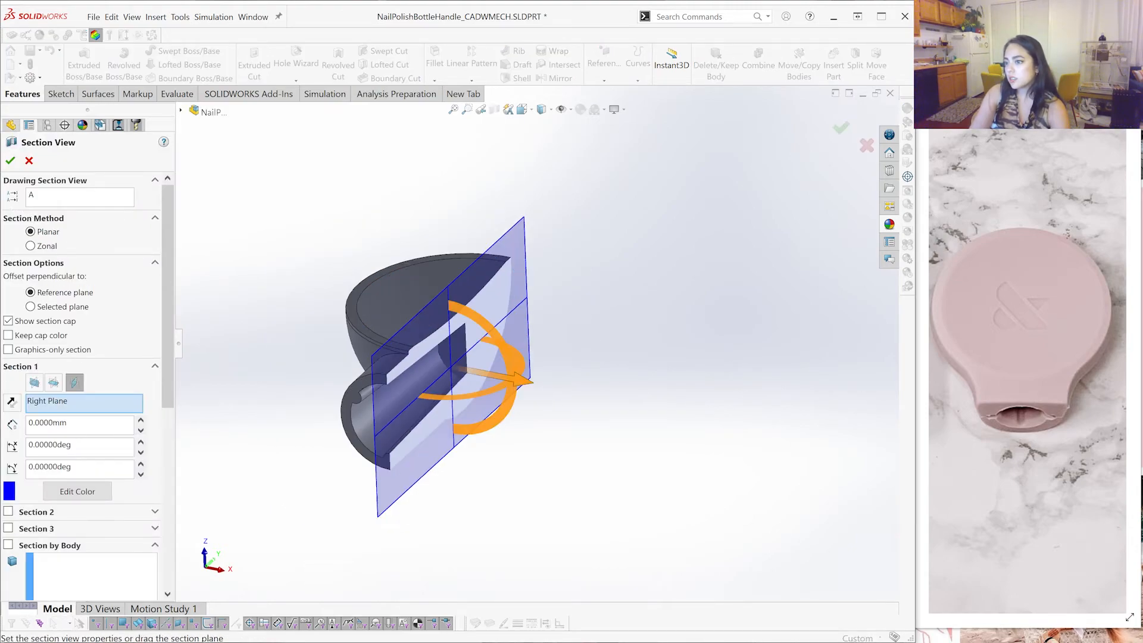
{"action": "left_click", "coordinate": [10, 160]}
{"action": "scroll", "coordinate": [467, 388], "scroll_direction": "down", "scroll_amount": 8}
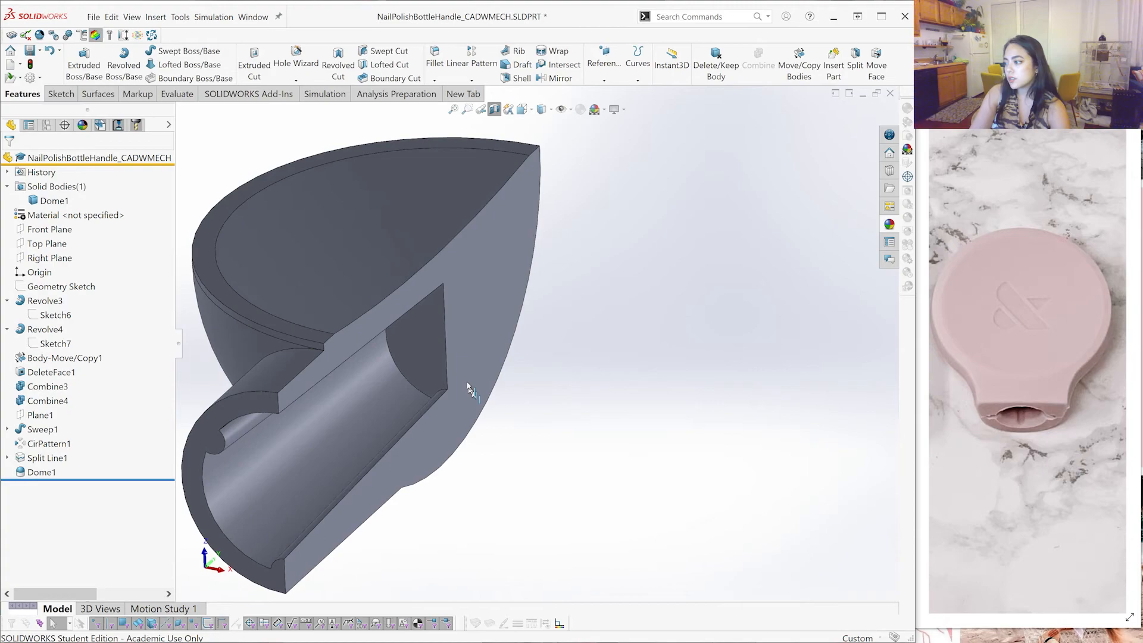
{"action": "middle_click_drag", "start_coordinate": [398, 346], "coordinate": [363, 417]}
{"action": "left_click", "coordinate": [494, 109]}
{"action": "middle_click_drag", "start_coordinate": [605, 377], "coordinate": [675, 384]}
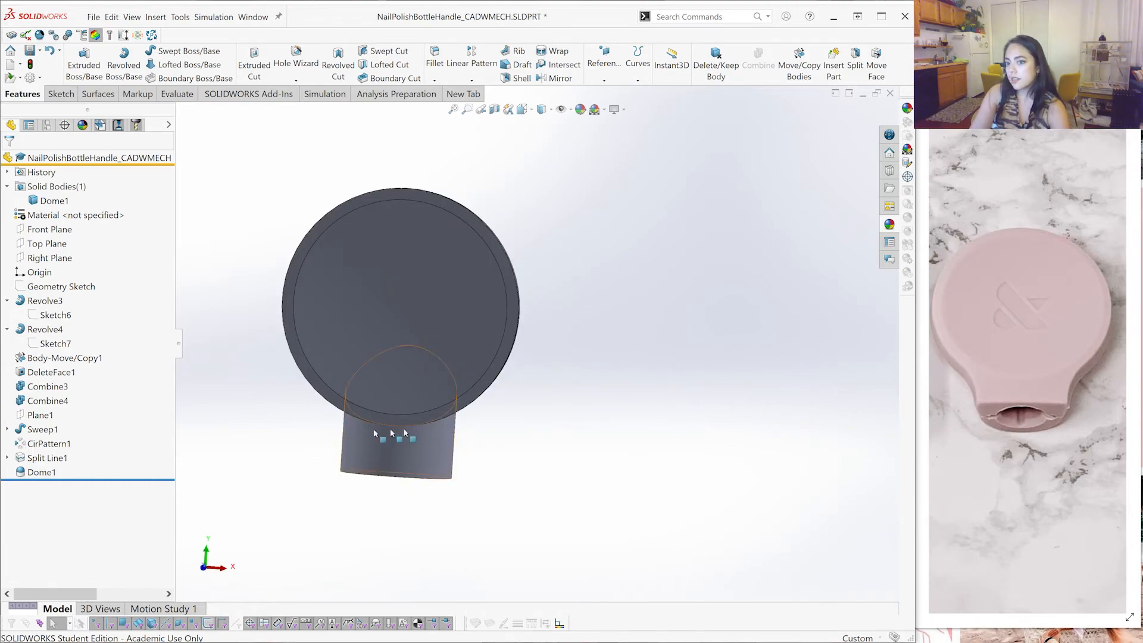
{"action": "middle_click_drag", "start_coordinate": [268, 335], "coordinate": [534, 356]}
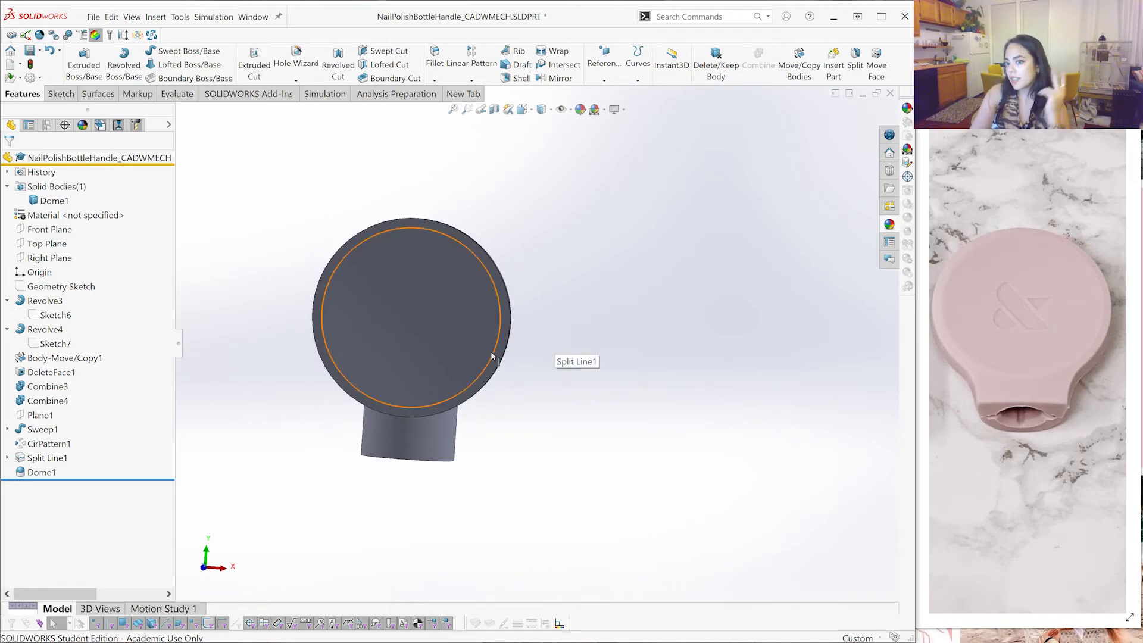
{"action": "middle_click_drag", "start_coordinate": [460, 333], "coordinate": [416, 319]}
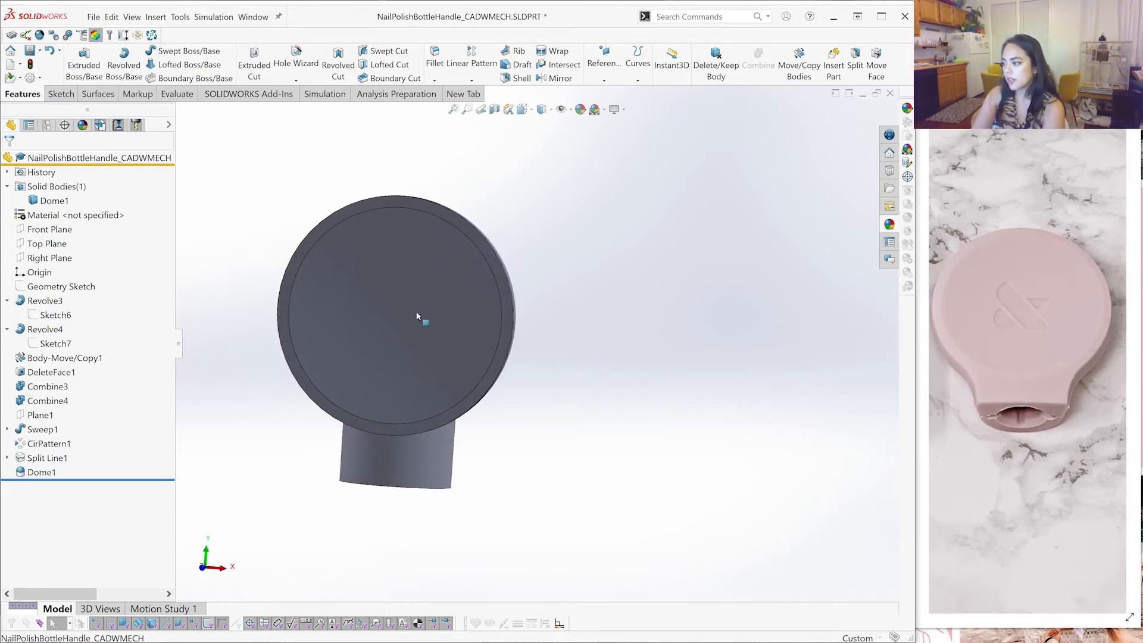
{"action": "left_click", "coordinate": [416, 319]}
{"action": "left_click", "coordinate": [553, 263]}
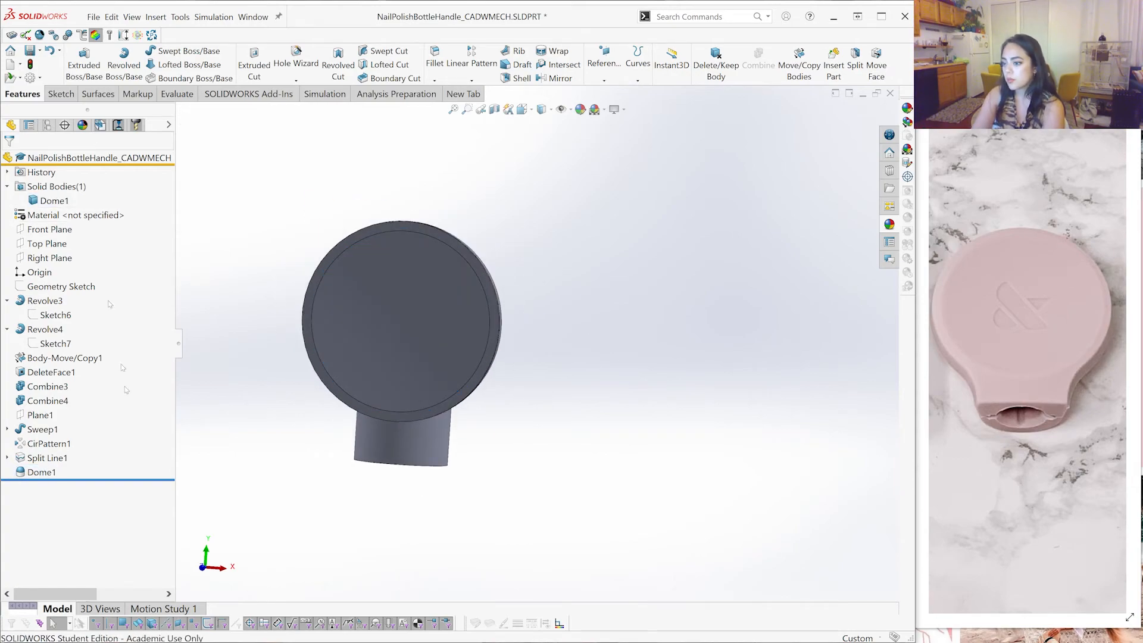
Create a reference plane from the head's flat outer rim face with a 0 mm offset
{"action": "left_click", "coordinate": [603, 80]}
{"action": "left_click", "coordinate": [605, 92]}
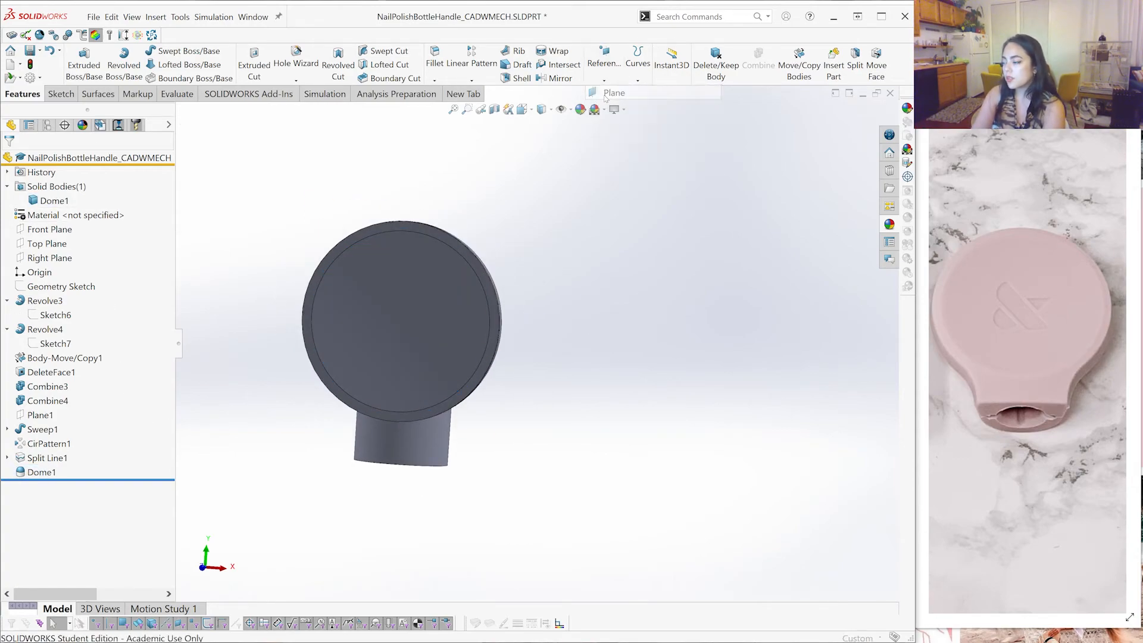
{"action": "left_click", "coordinate": [376, 231]}
{"action": "type", "text": "0"}
{"action": "key", "text": "Return"}
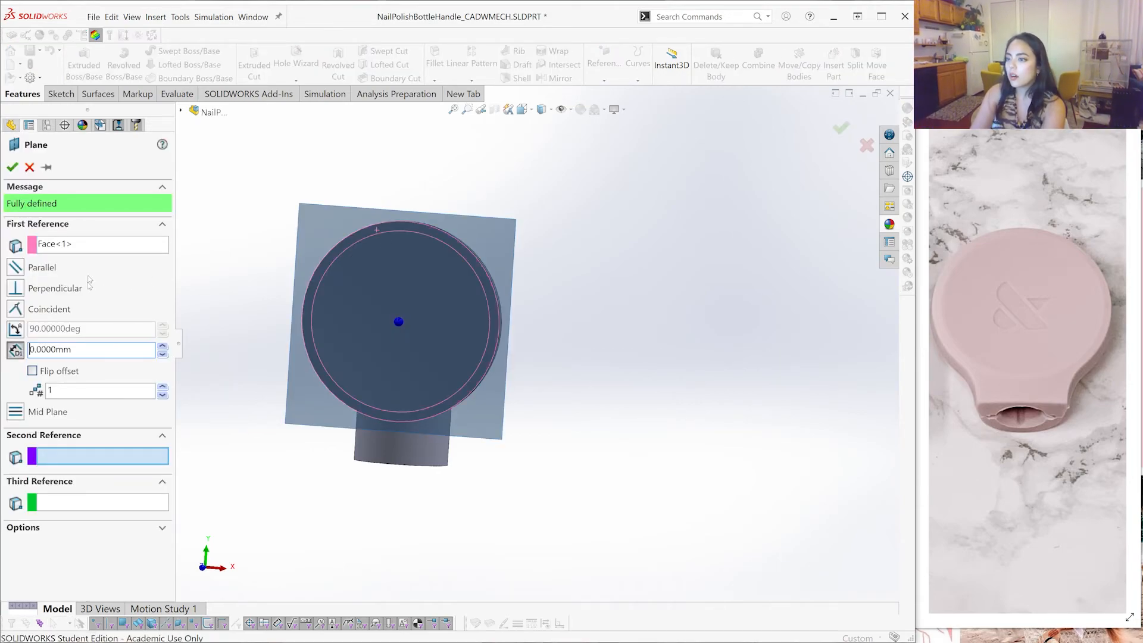
{"action": "left_click", "coordinate": [11, 168]}
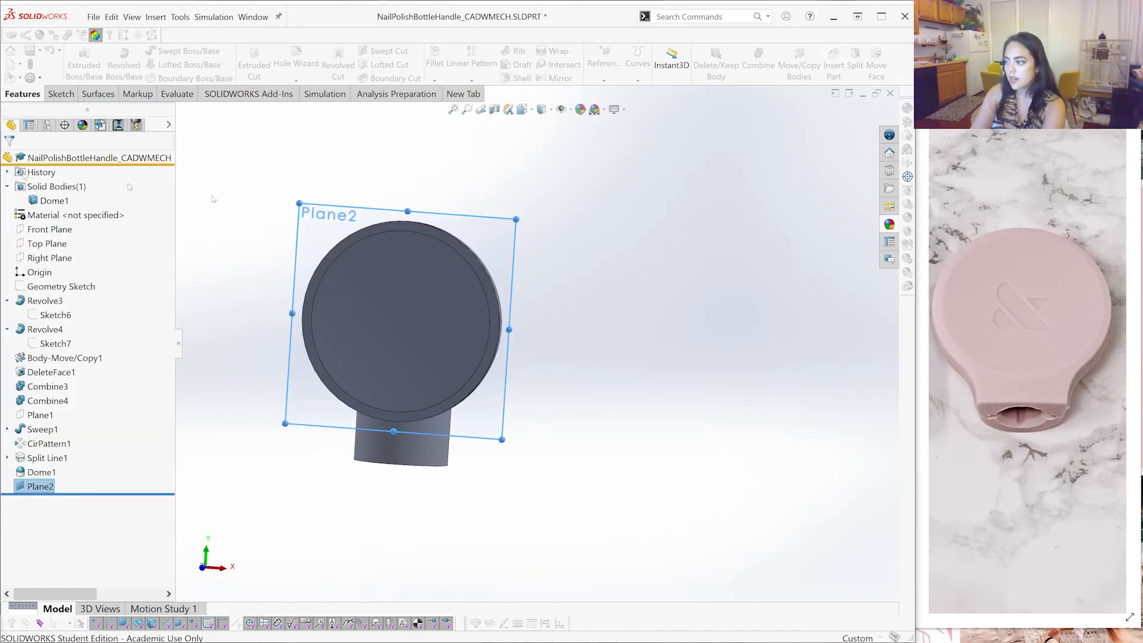
Start a sketch on the new rim plane and draw a horizontal line about 26 mm long across the head
{"action": "mouse_move", "coordinate": [331, 298]}
{"action": "middle_mouse_down"}
{"action": "mouse_move", "coordinate": [256, 298]}
{"action": "mouse_move", "coordinate": [281, 240]}
{"action": "middle_mouse_up"}
{"action": "left_click", "coordinate": [72, 96]}
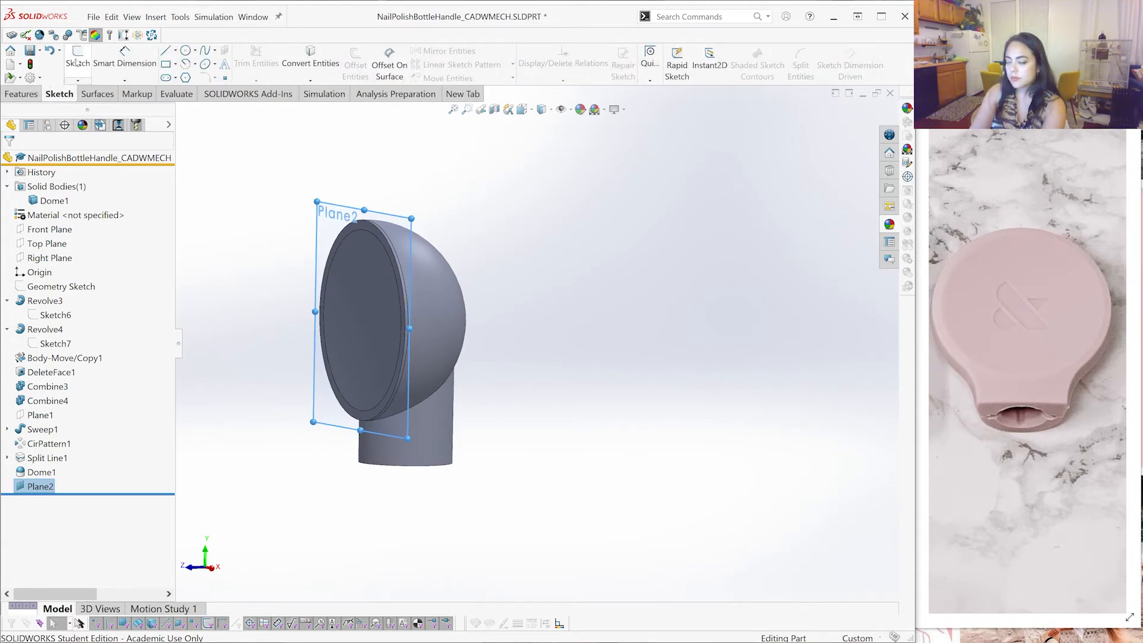
{"action": "left_click", "coordinate": [76, 61]}
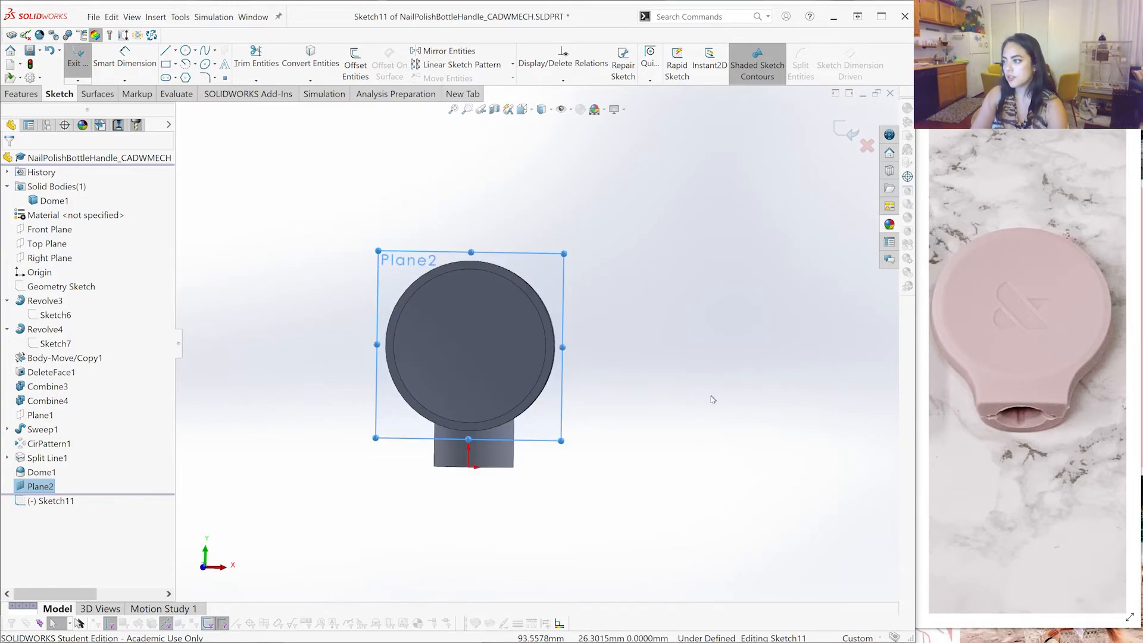
{"action": "scroll", "coordinate": [709, 398], "scroll_direction": "down", "scroll_amount": 3}
{"action": "scroll", "coordinate": [453, 232], "scroll_direction": "up", "scroll_amount": 2}
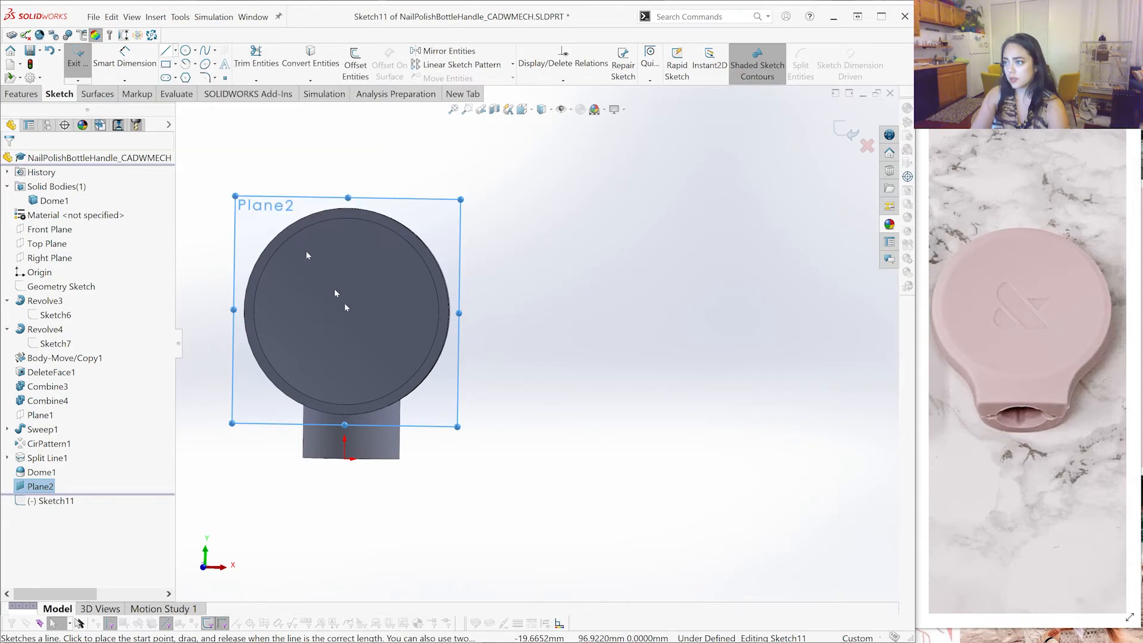
{"action": "left_click", "coordinate": [167, 51]}
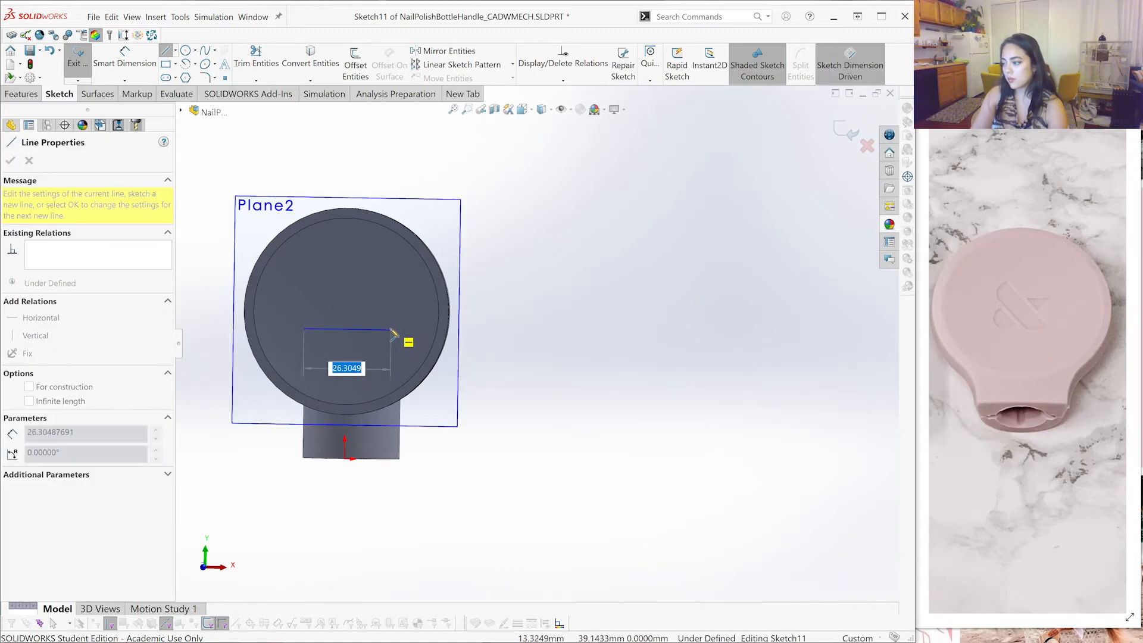
{"action": "left_click", "coordinate": [390, 330]}
{"action": "key", "text": "Escape"}
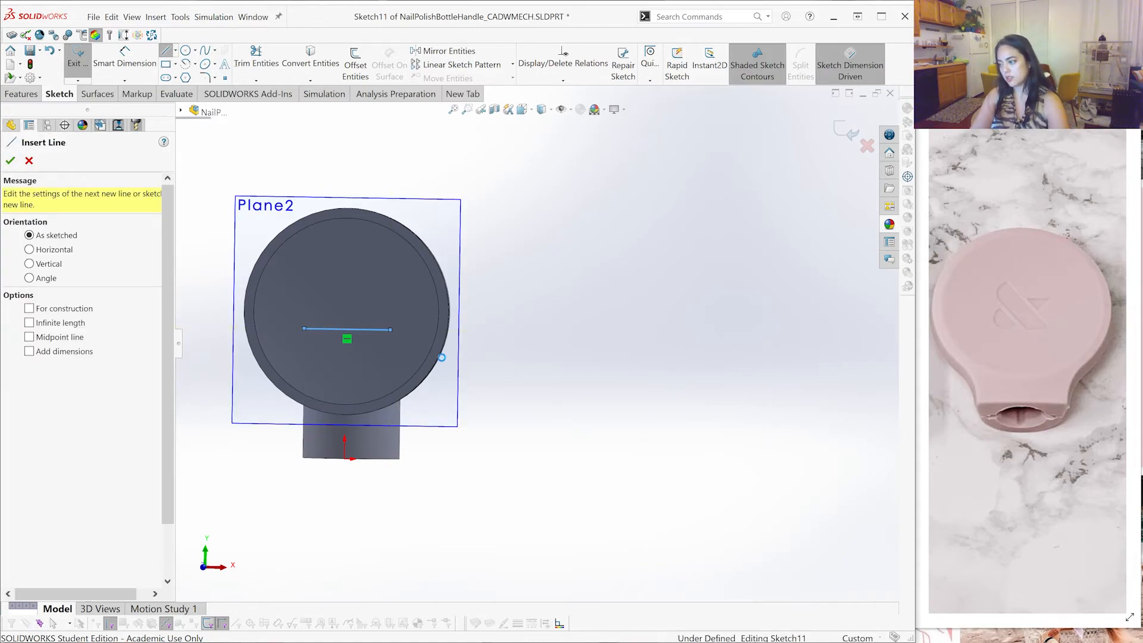
{"action": "key", "text": "Escape"}
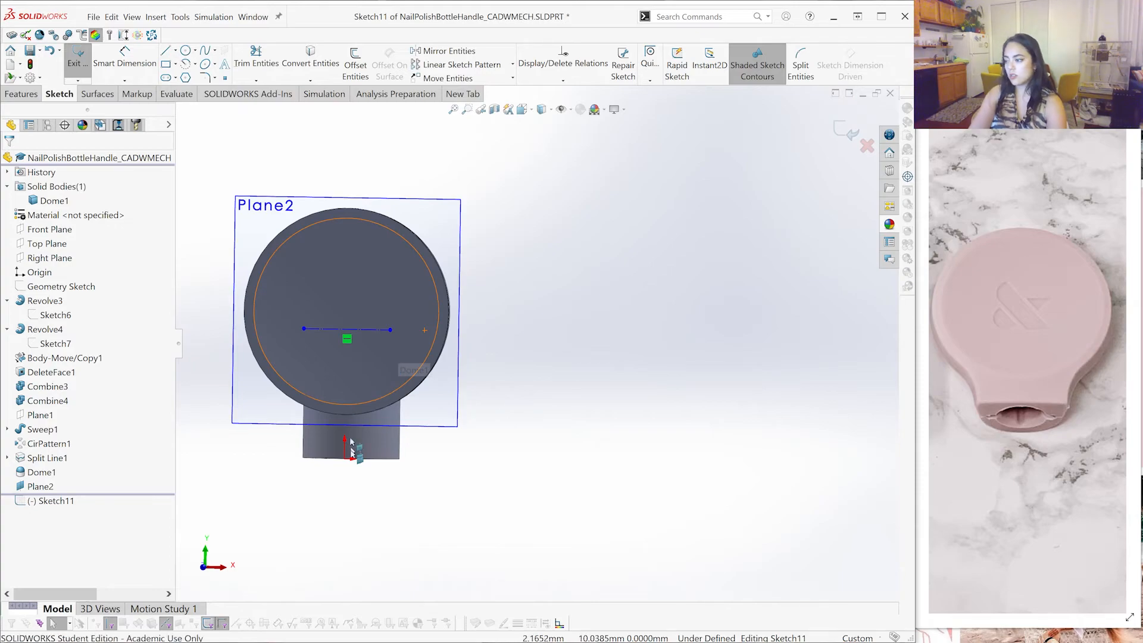
Draw a construction line about 39 mm long from the origin to the horizontal line's midpoint and make it vertical
{"action": "key", "text": "l"}
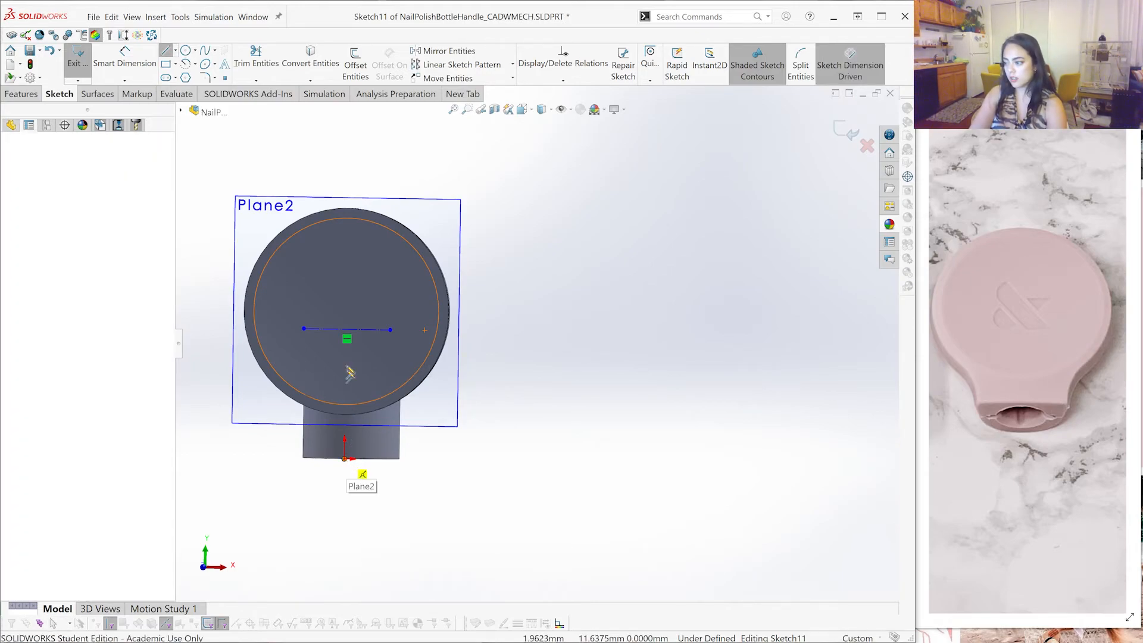
{"action": "left_click", "coordinate": [347, 330]}
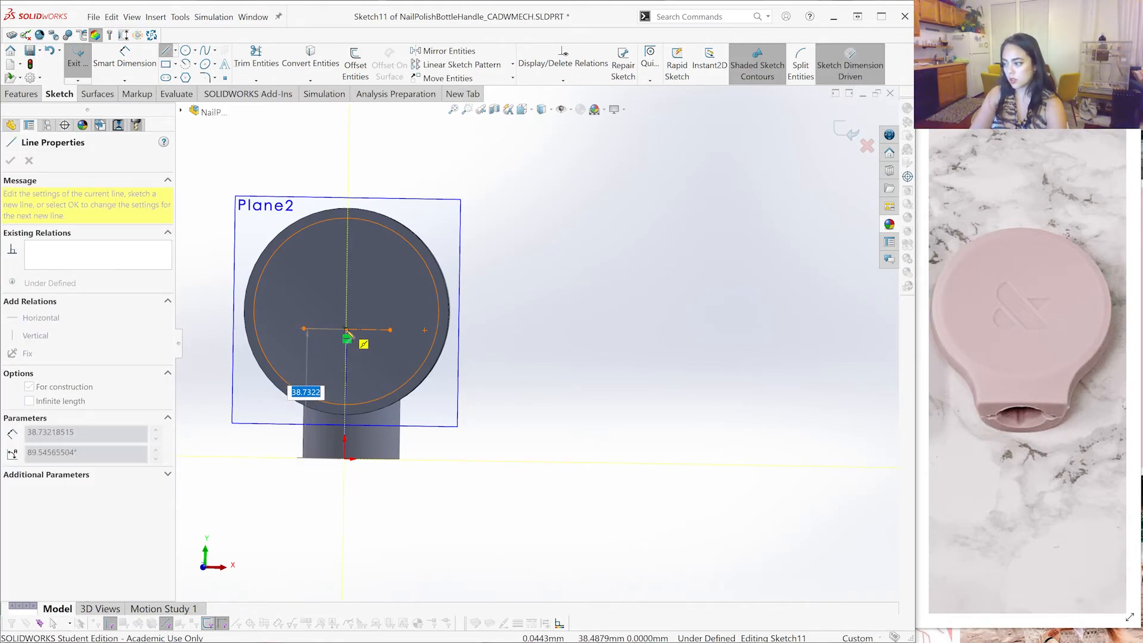
{"action": "key", "text": "Escape"}
{"action": "key", "text": "Escape"}
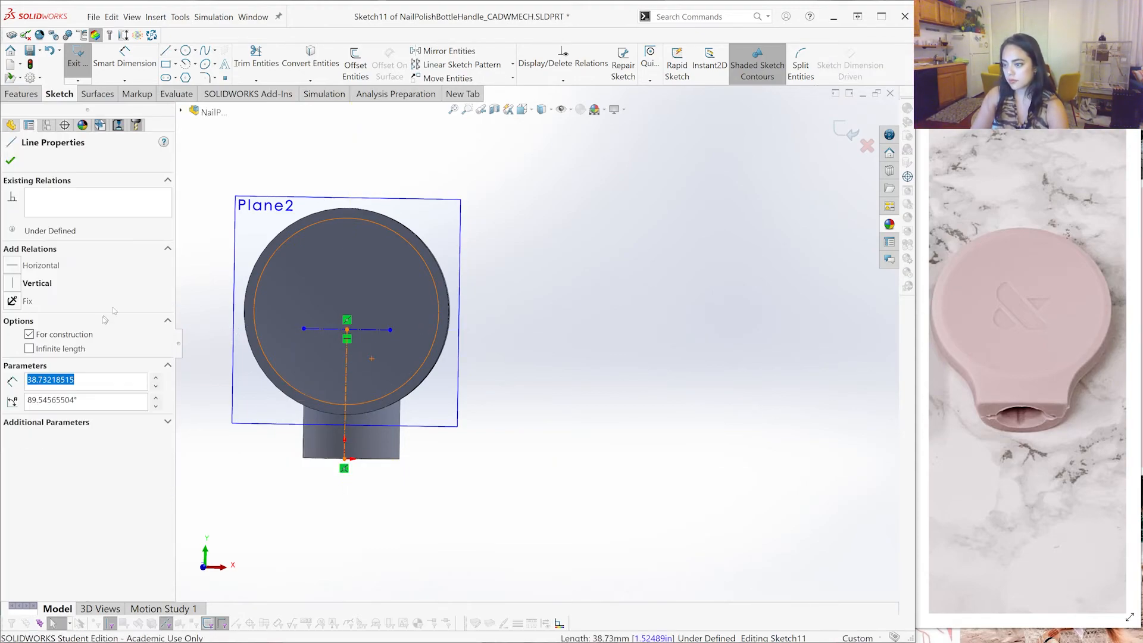
{"action": "left_click", "coordinate": [37, 283]}
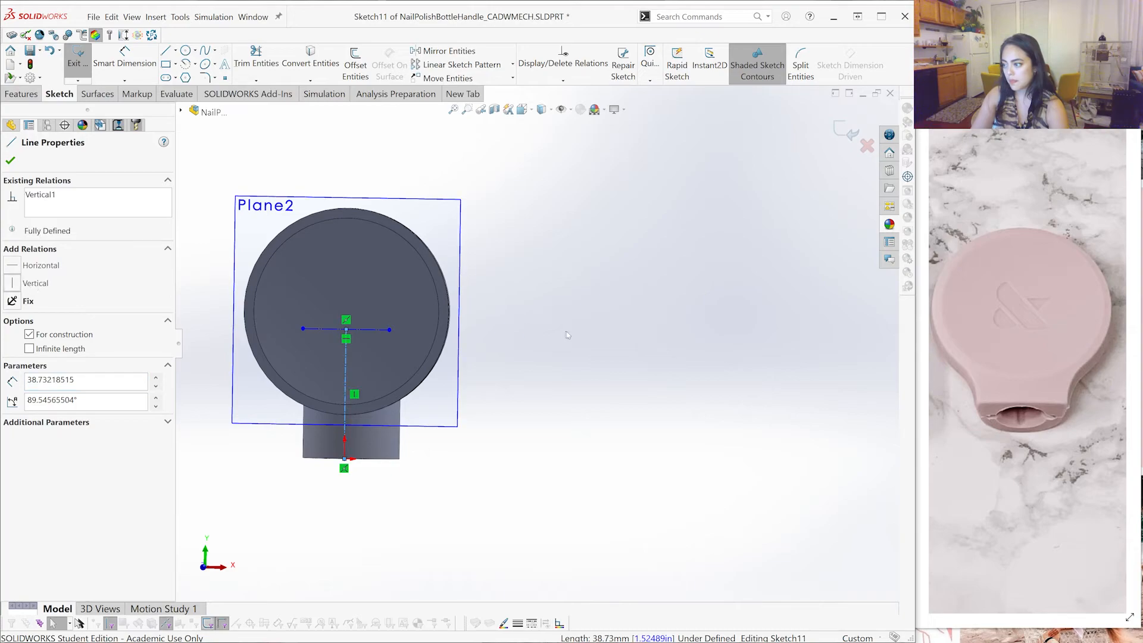
{"action": "key", "text": "Escape"}
{"action": "scroll", "coordinate": [405, 319], "scroll_direction": "down", "scroll_amount": 2}
{"action": "scroll", "coordinate": [411, 325], "scroll_direction": "up", "scroll_amount": 1}
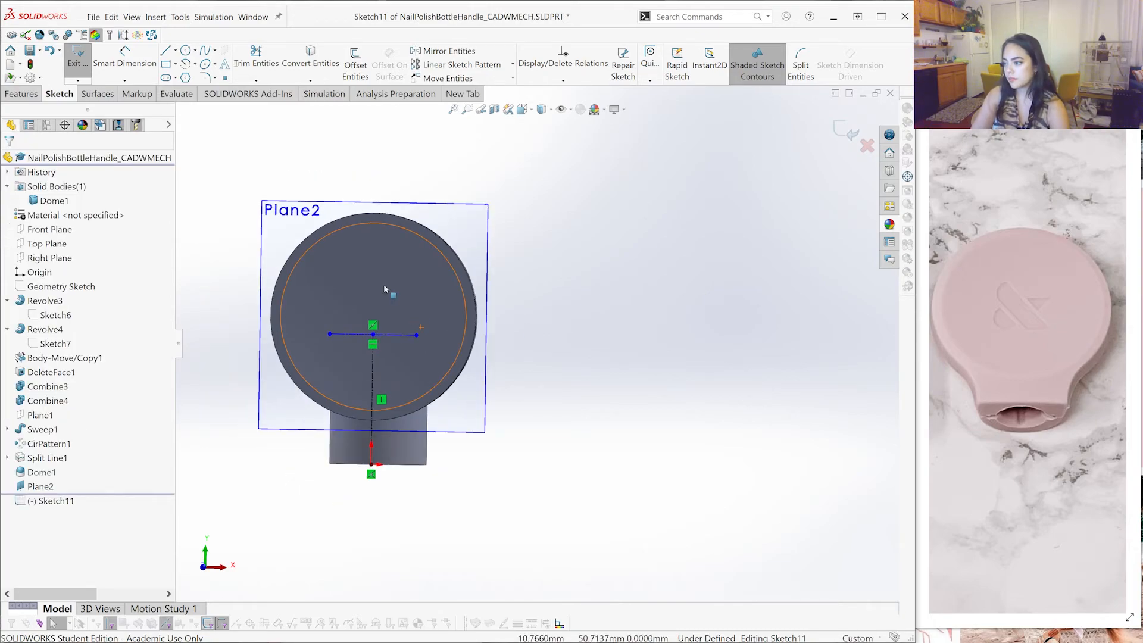
{"action": "left_click", "coordinate": [225, 65]}
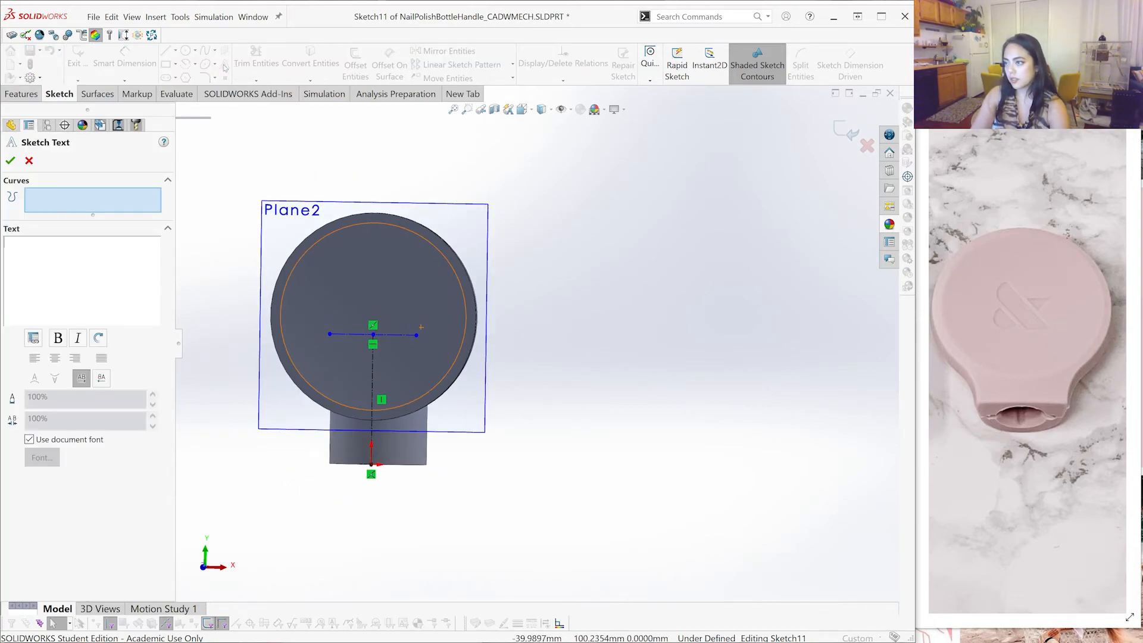
{"action": "left_click", "coordinate": [357, 334]}
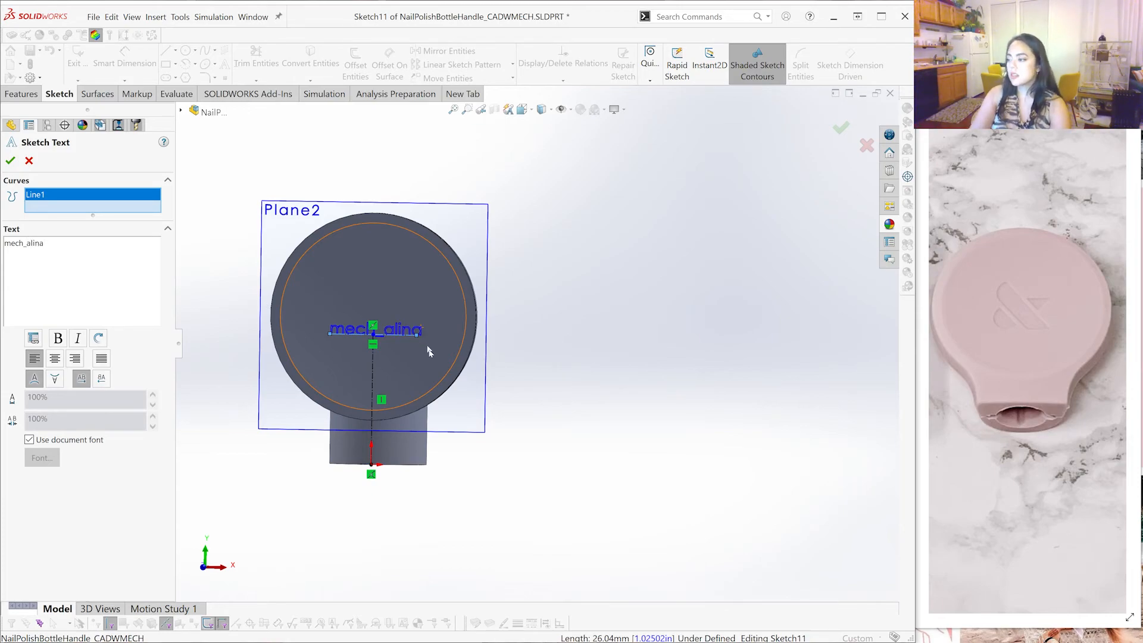
{"action": "scroll", "coordinate": [428, 351], "scroll_direction": "down", "scroll_amount": 2}
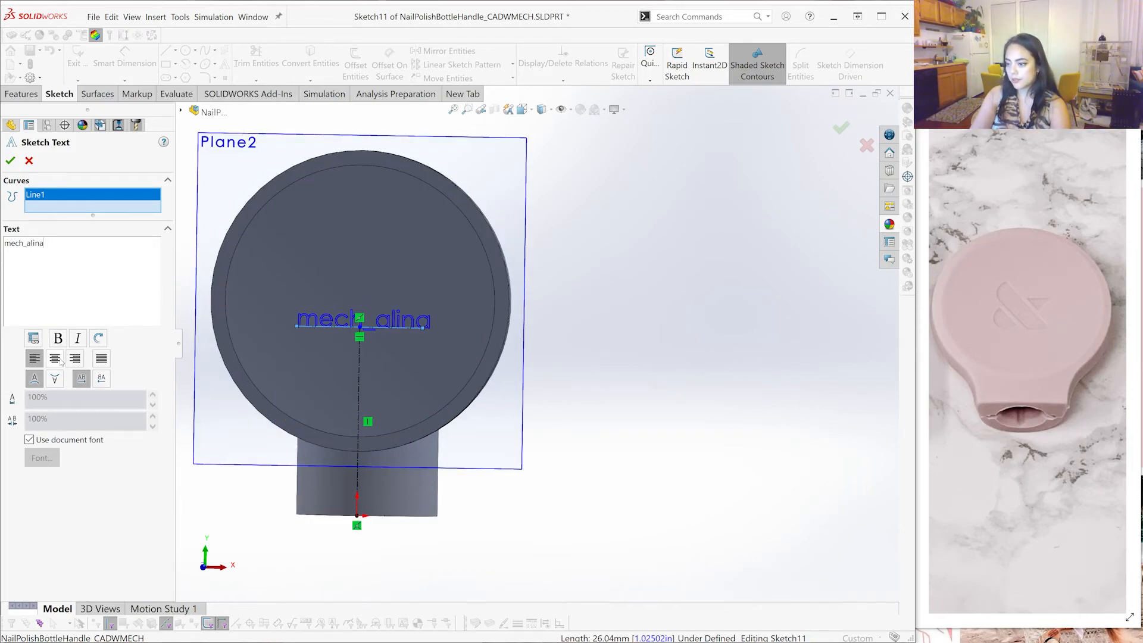
{"action": "left_click", "coordinate": [30, 442]}
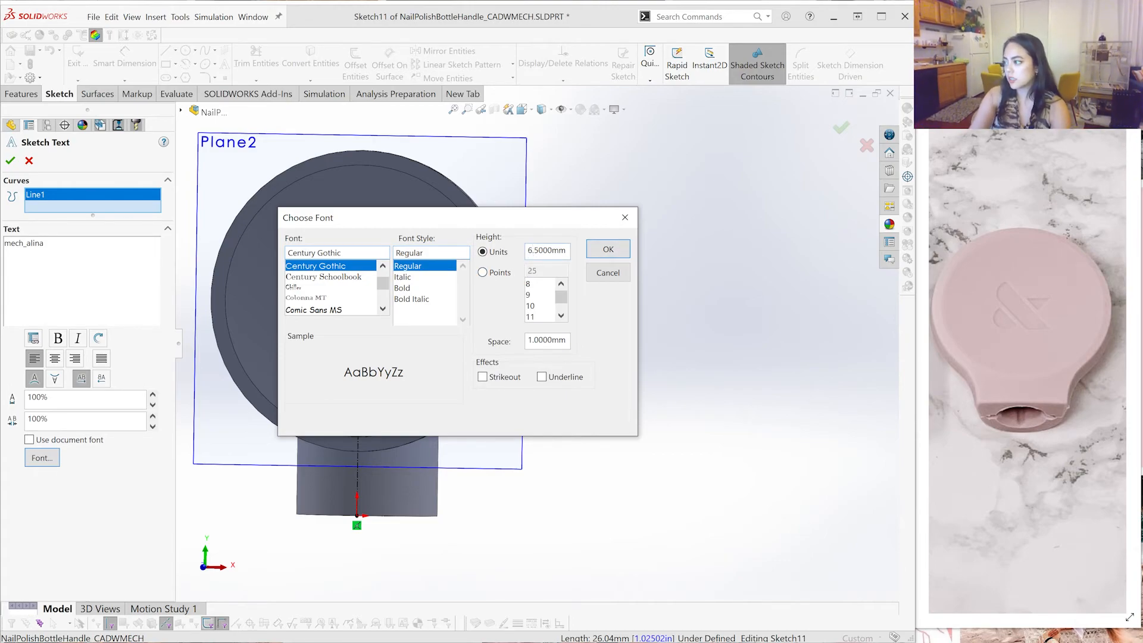
{"action": "key", "text": "Return"}
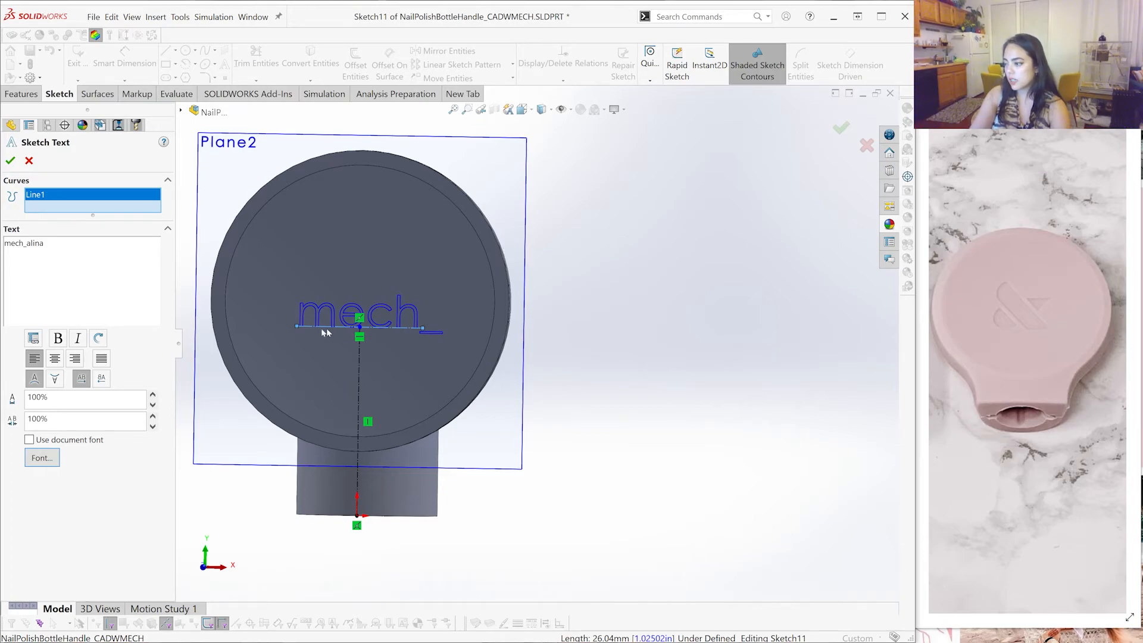
{"action": "left_click", "coordinate": [296, 328]}
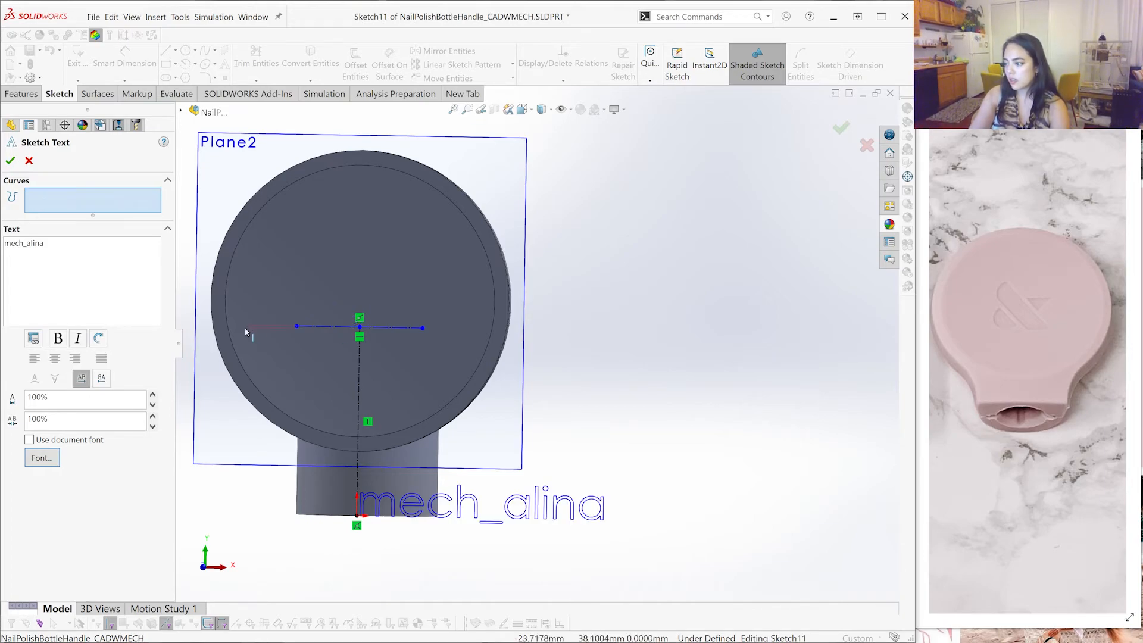
{"action": "key", "text": "Escape"}
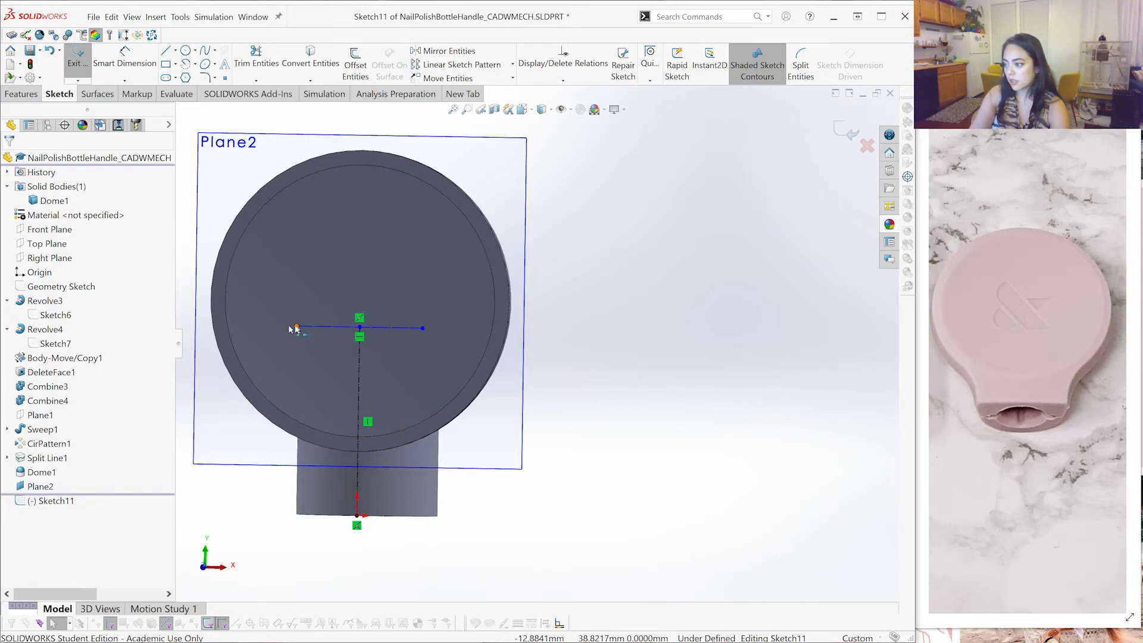
Lengthen the horizontal sketch line to about 55 mm by moving its endpoint onto the head's inner circular edge
{"action": "left_click_drag", "start_coordinate": [242, 329], "coordinate": [230, 327]}
{"action": "left_click_drag", "start_coordinate": [230, 329], "coordinate": [229, 330]}
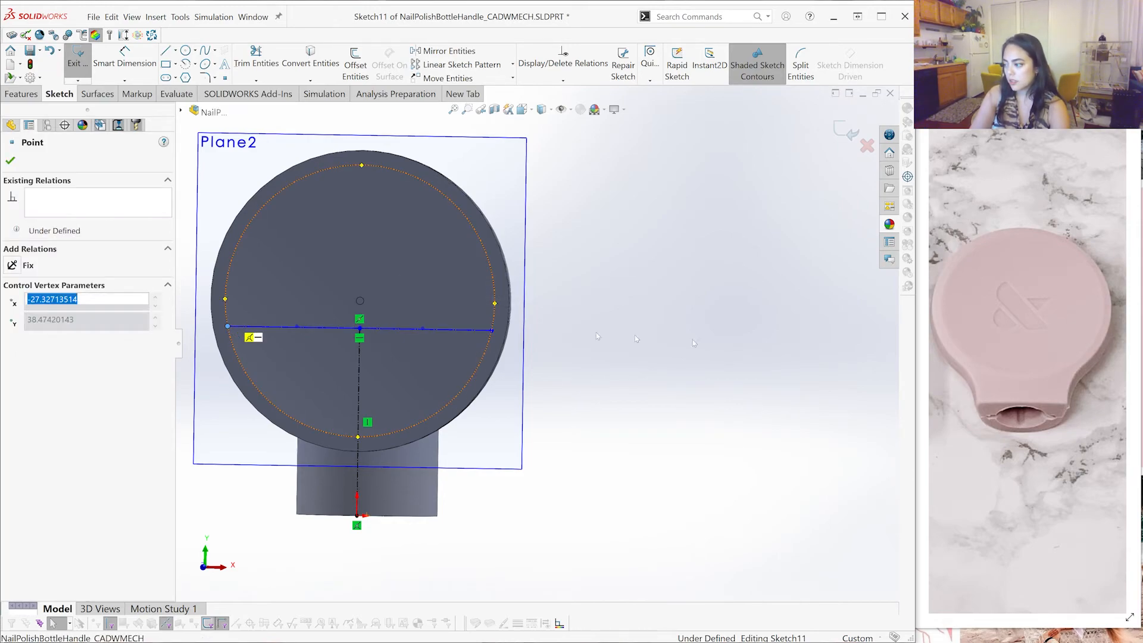
{"action": "key", "text": "Escape"}
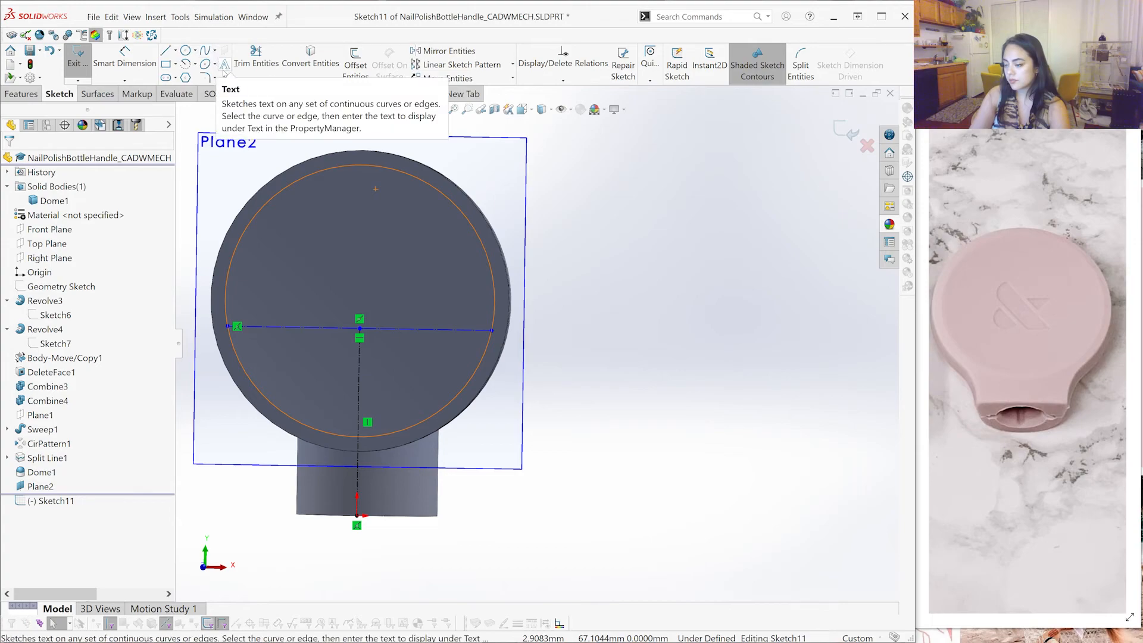
Add the sketch text "mech_alina" along the horizontal line and centre-align it
{"action": "left_click", "coordinate": [225, 67]}
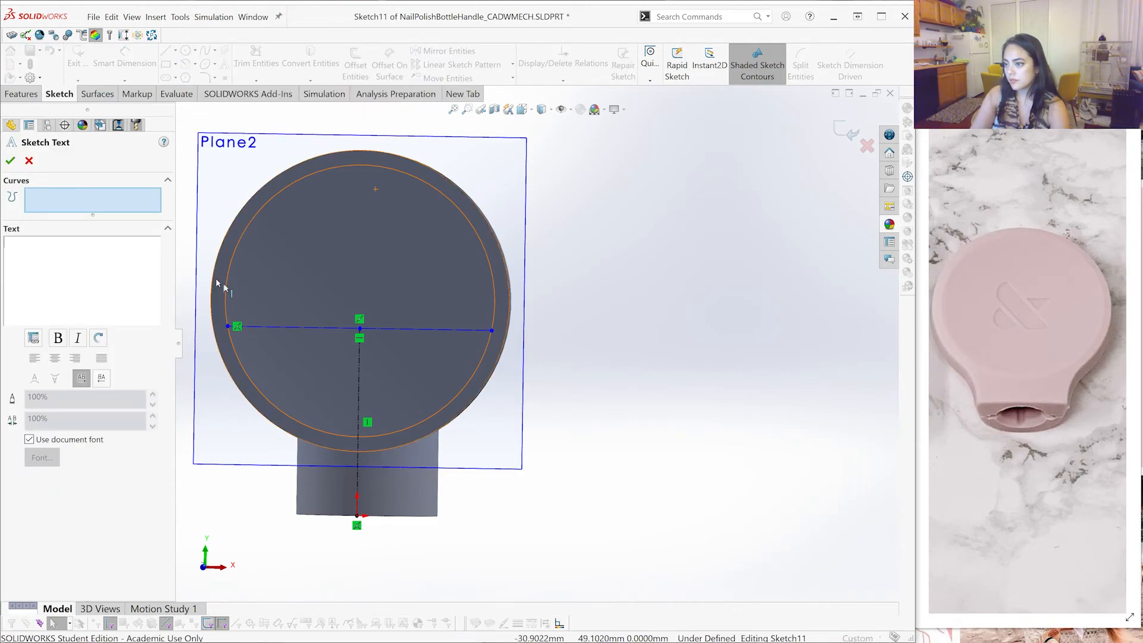
{"action": "left_click", "coordinate": [238, 327]}
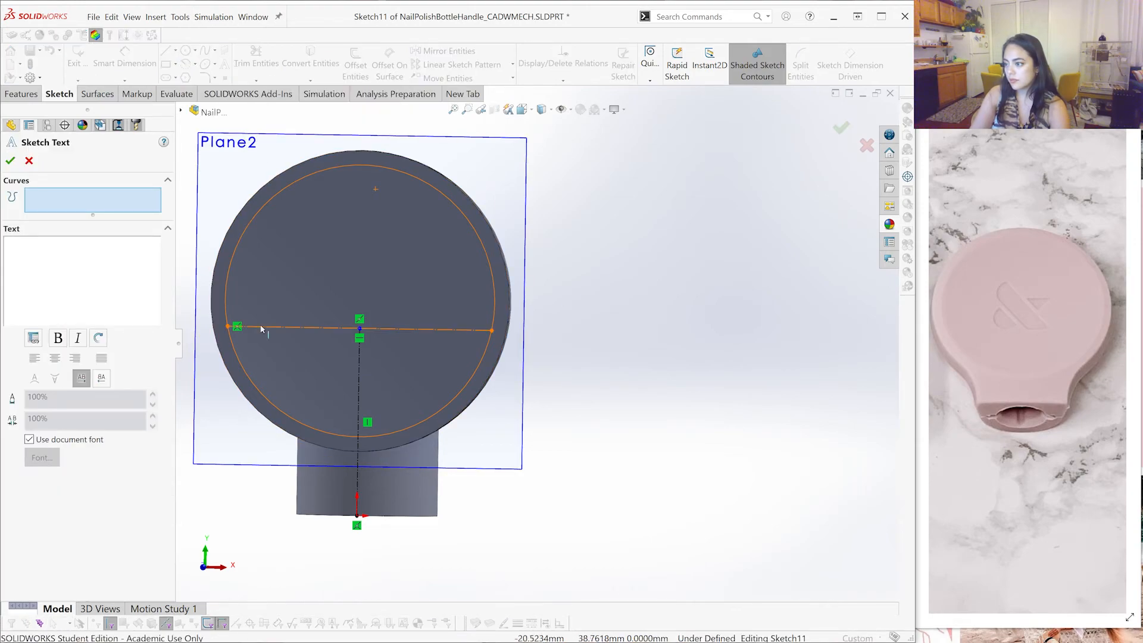
{"action": "left_click", "coordinate": [108, 284]}
{"action": "type", "text": "mech+"}
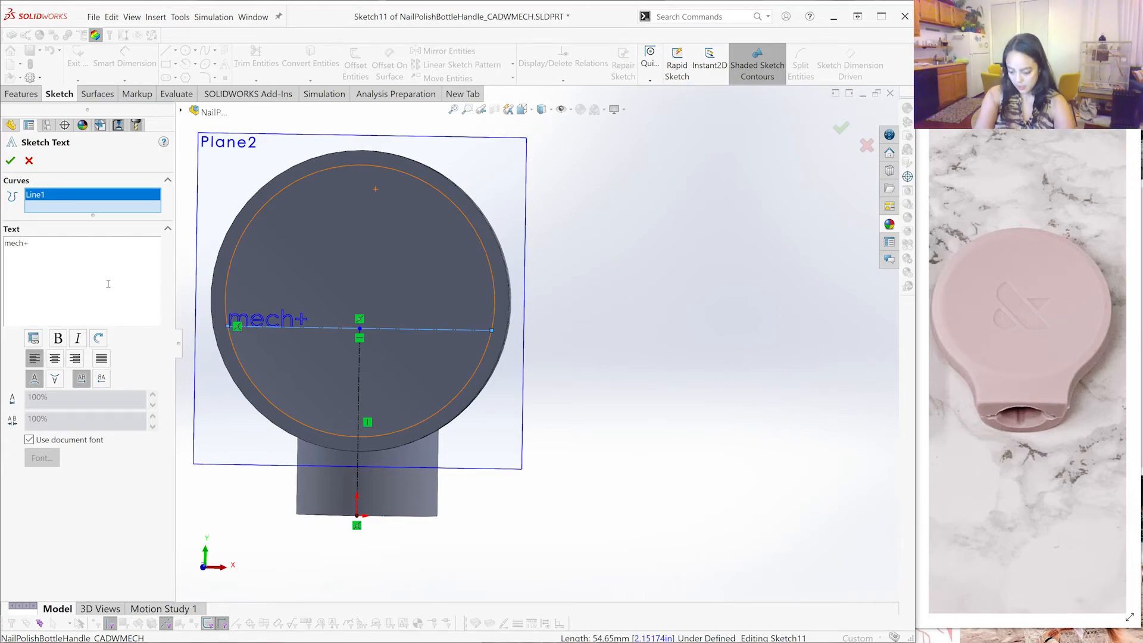
{"action": "key", "text": "BackSpace"}
{"action": "type", "text": "_alina"}
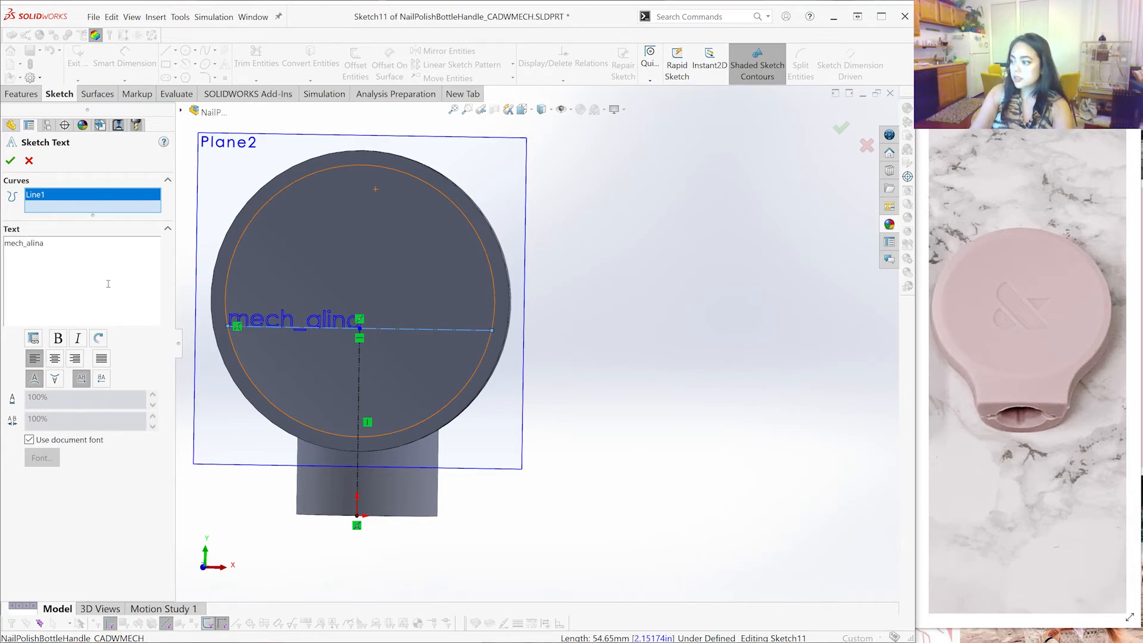
{"action": "left_click", "coordinate": [56, 359]}
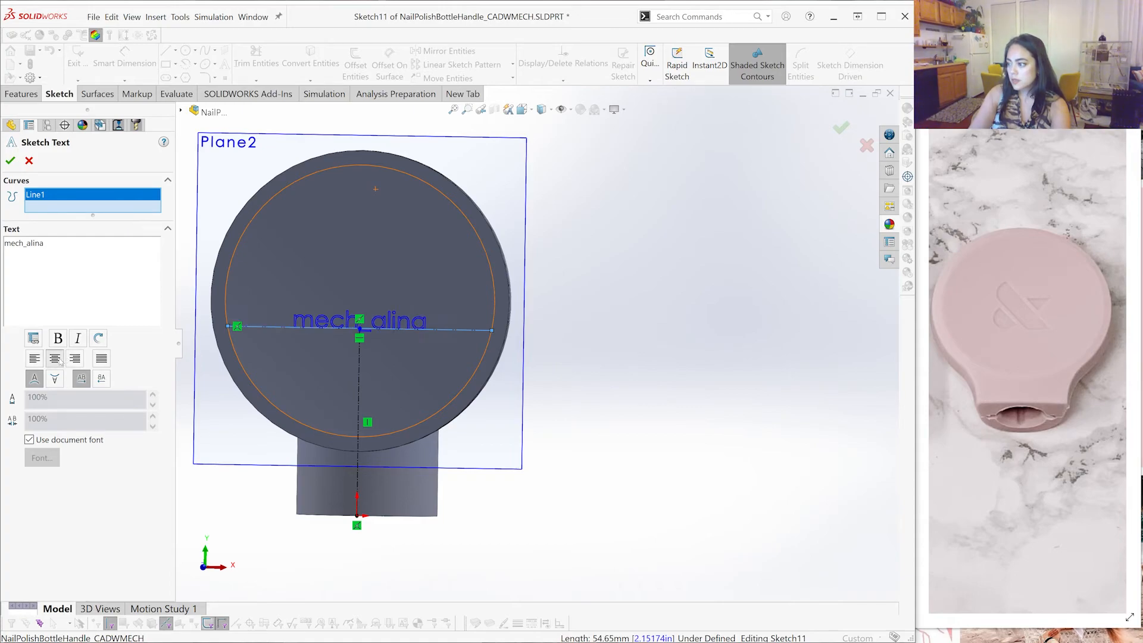
Override the document font for the sketch text with a height of 5 mm and accept the text
{"action": "left_click", "coordinate": [41, 441]}
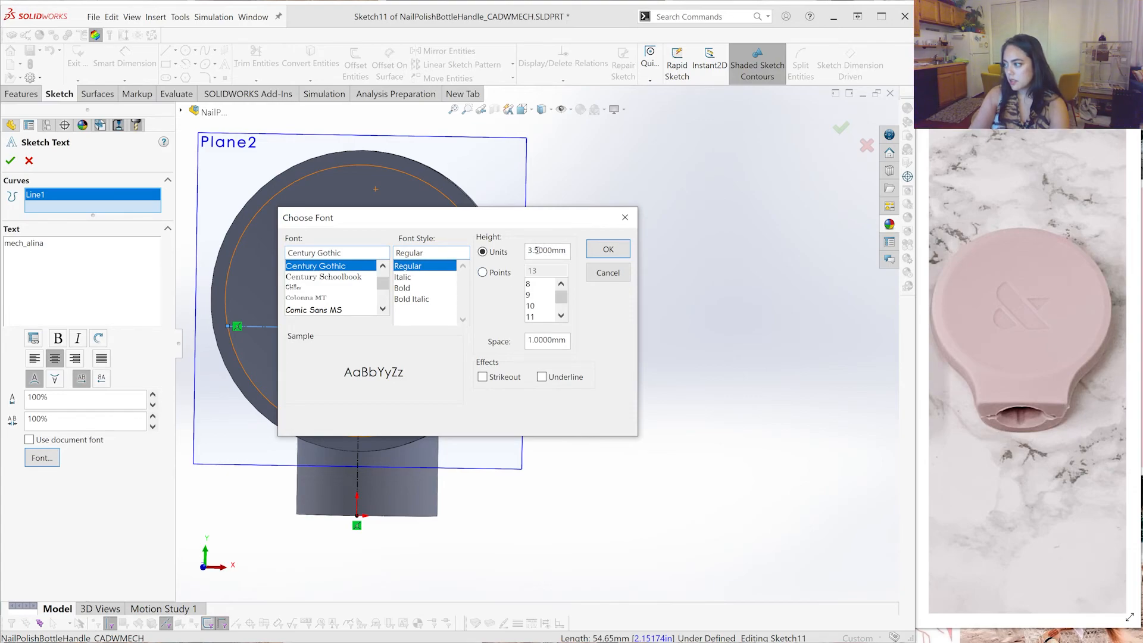
{"action": "left_click_drag", "start_coordinate": [539, 250], "coordinate": [519, 251]}
{"action": "type", "text": "5."}
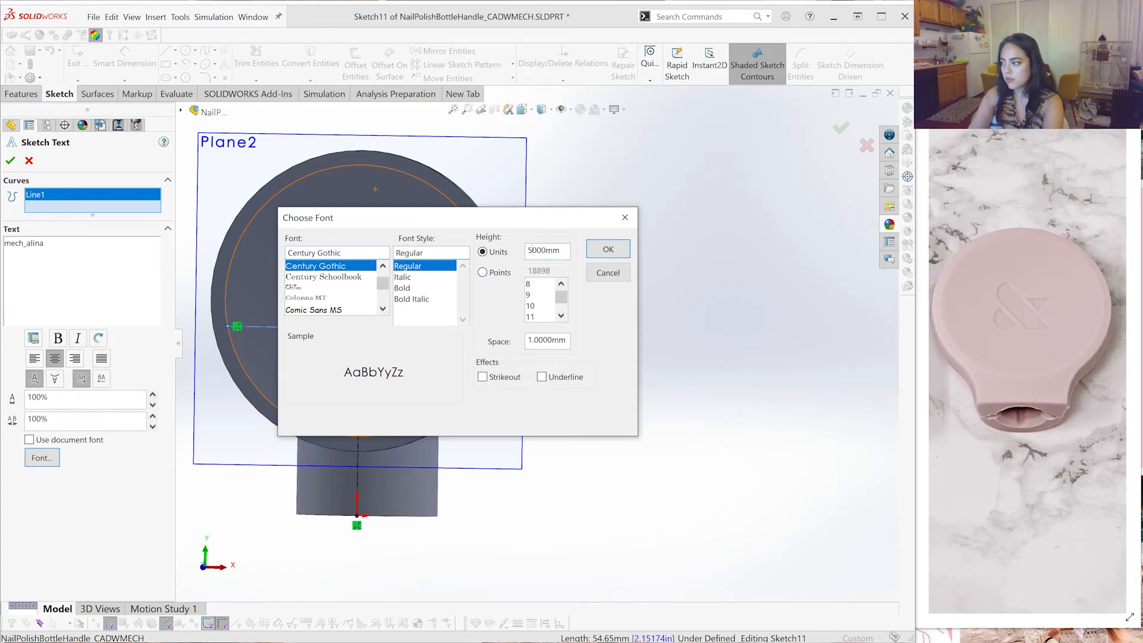
{"action": "left_click", "coordinate": [608, 249]}
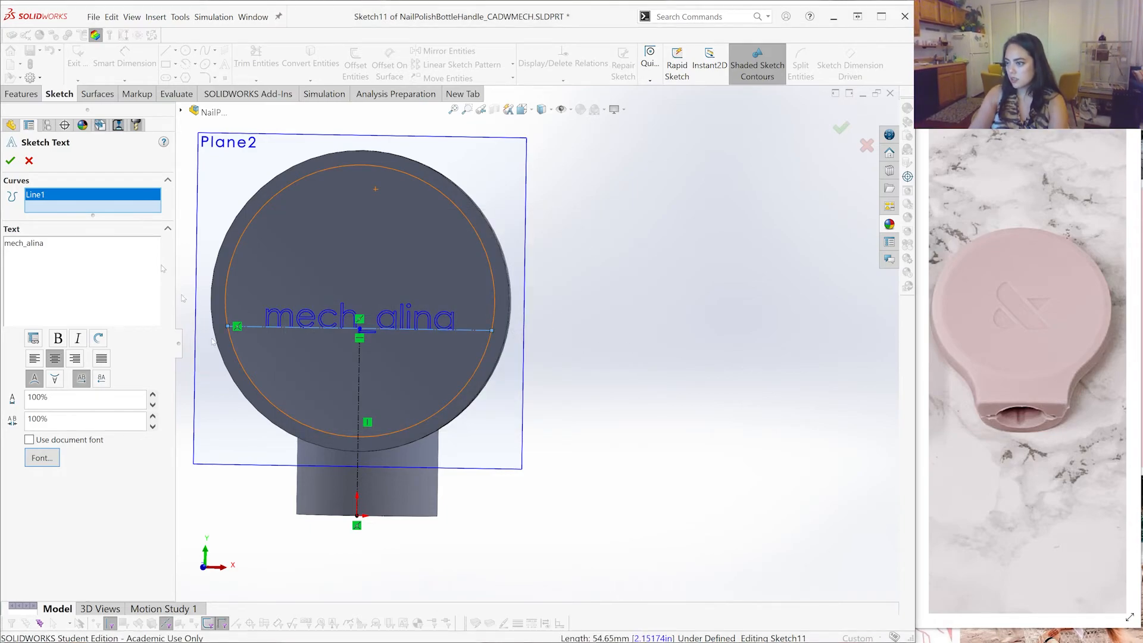
{"action": "left_click", "coordinate": [9, 161]}
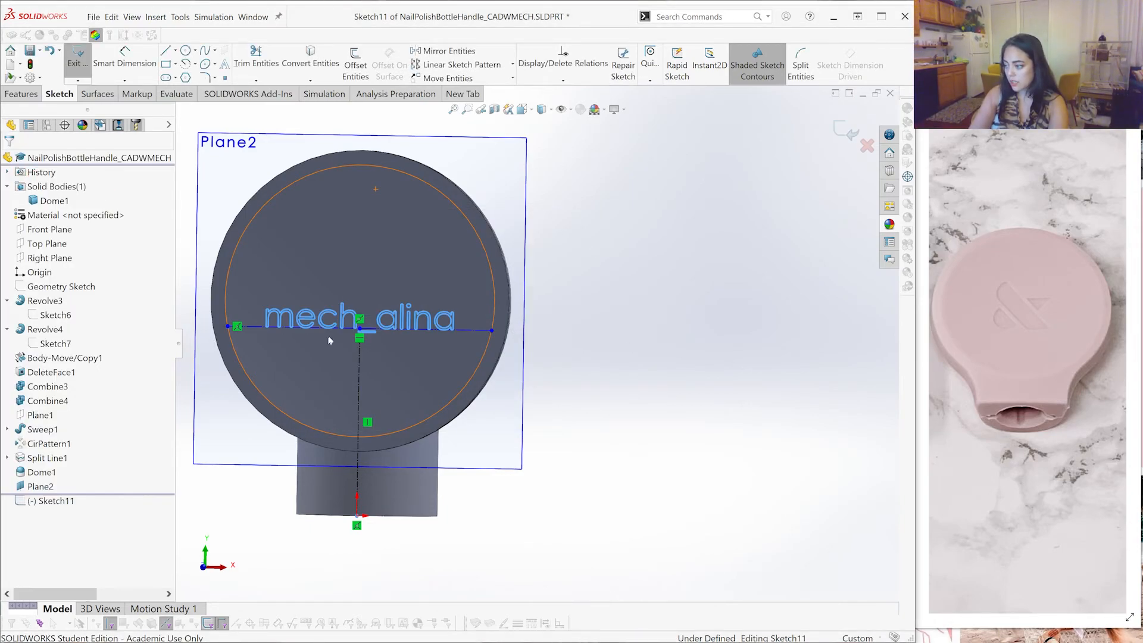
Move the text's horizontal guide line up closer to the head's centre and exit the sketch
{"action": "mouse_move", "coordinate": [359, 332]}
{"action": "left_mouse_down"}
{"action": "mouse_move", "coordinate": [375, 308]}
{"action": "mouse_move", "coordinate": [359, 301]}
{"action": "mouse_move", "coordinate": [362, 311]}
{"action": "left_mouse_up"}
{"action": "key", "text": "Escape"}
{"action": "scroll", "coordinate": [427, 329], "scroll_direction": "up", "scroll_amount": 1}
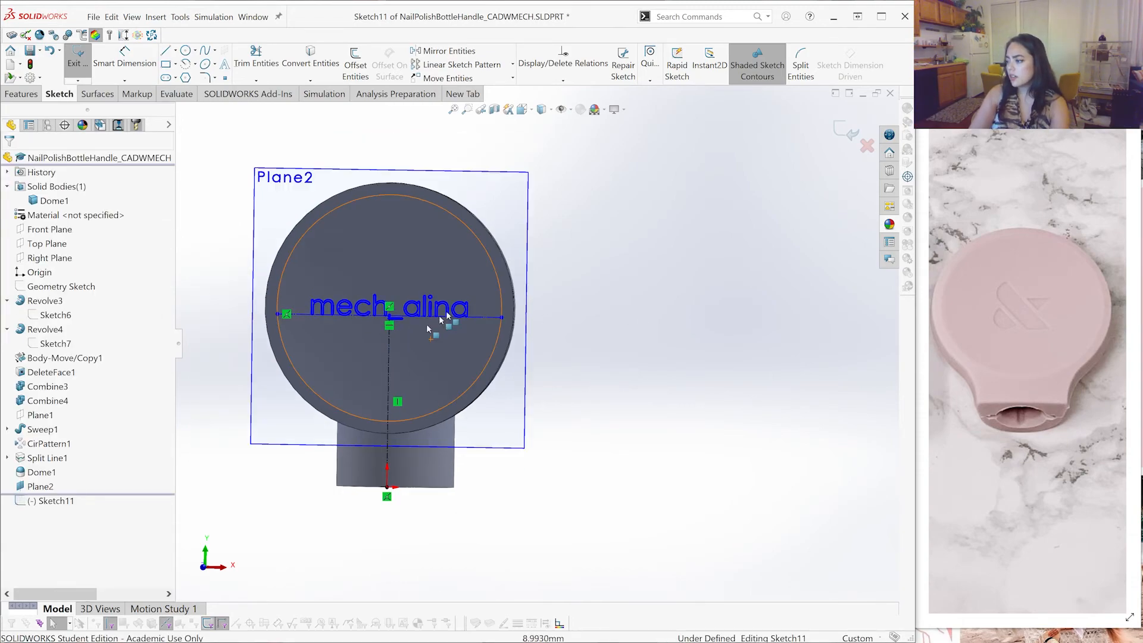
{"action": "scroll", "coordinate": [427, 327], "scroll_direction": "down", "scroll_amount": 5}
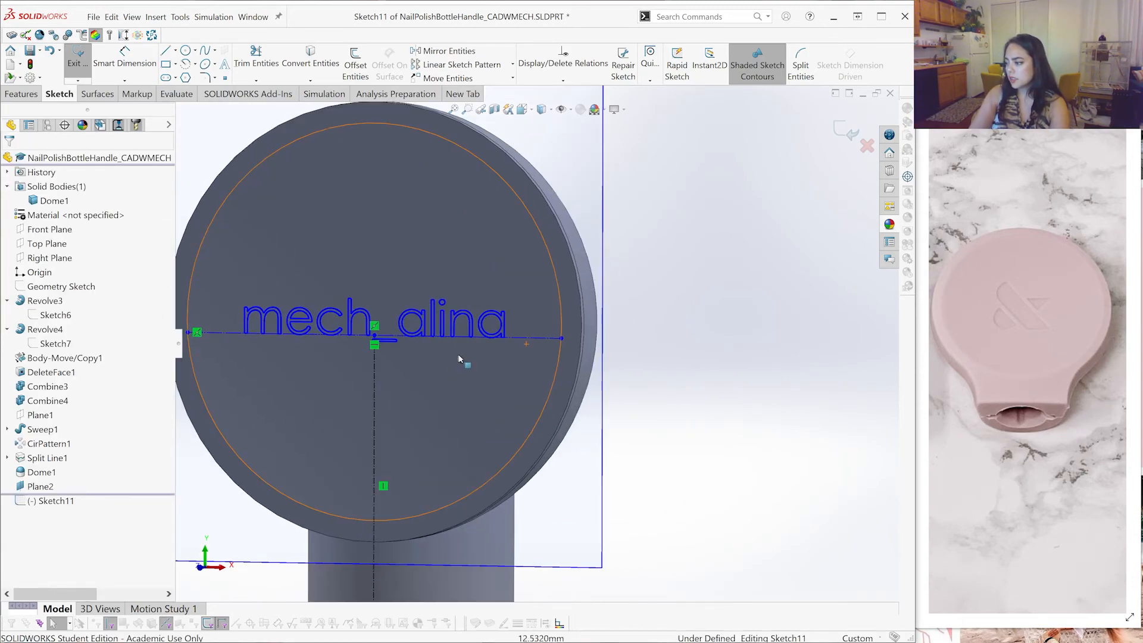
{"action": "key", "text": "f"}
{"action": "left_click", "coordinate": [74, 66]}
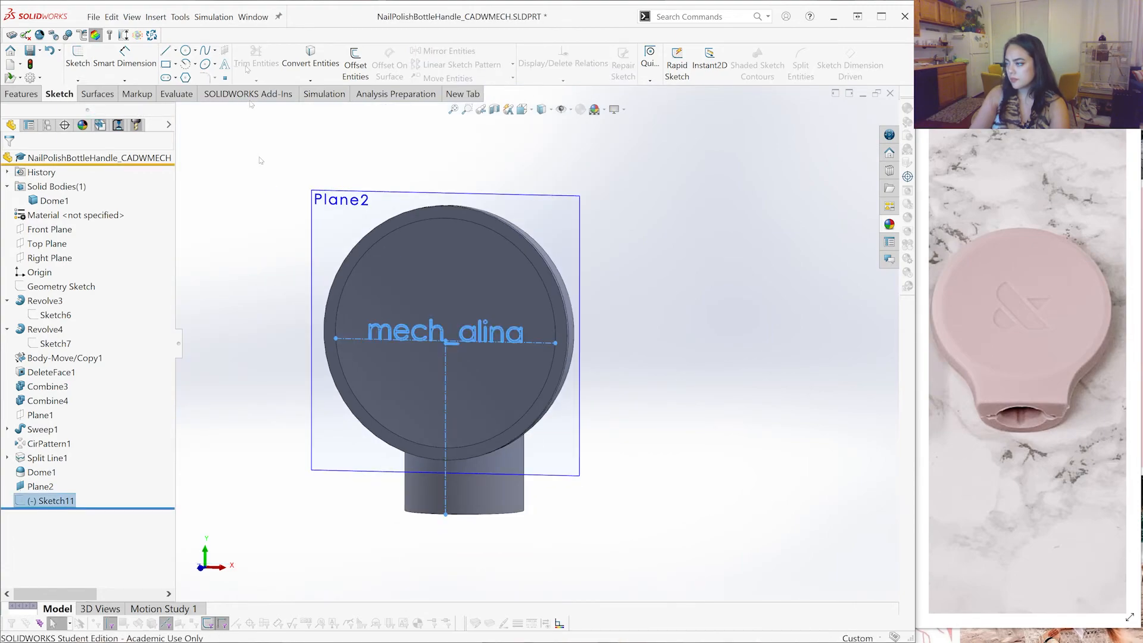
Save the handle part file
{"action": "left_click", "coordinate": [37, 95]}
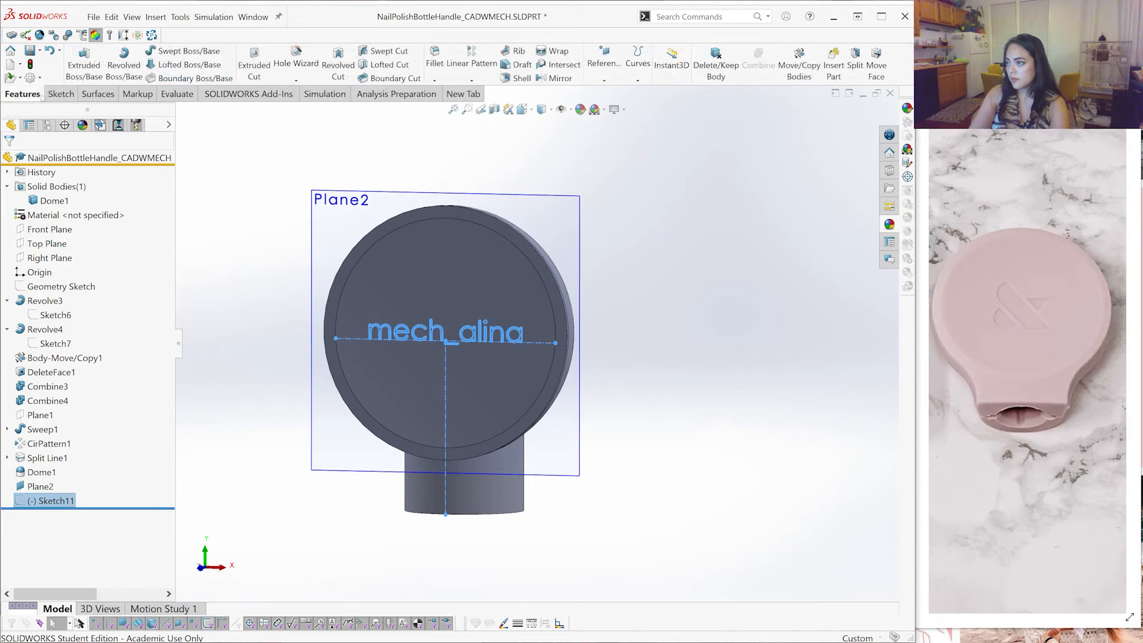
{"action": "left_click", "coordinate": [94, 17]}
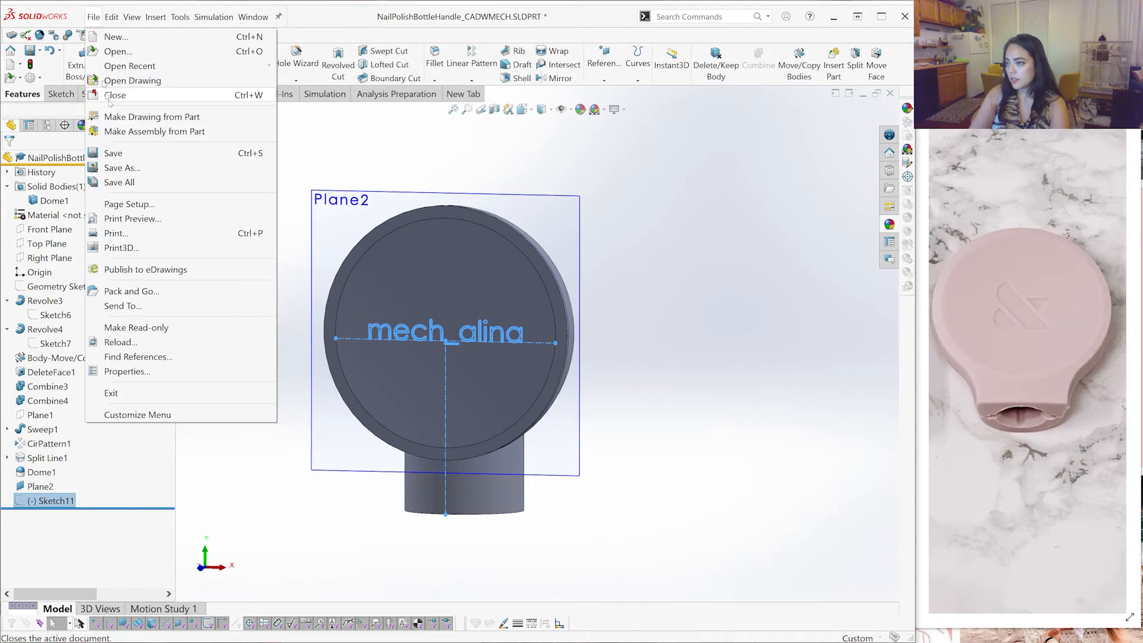
{"action": "left_click", "coordinate": [113, 154]}
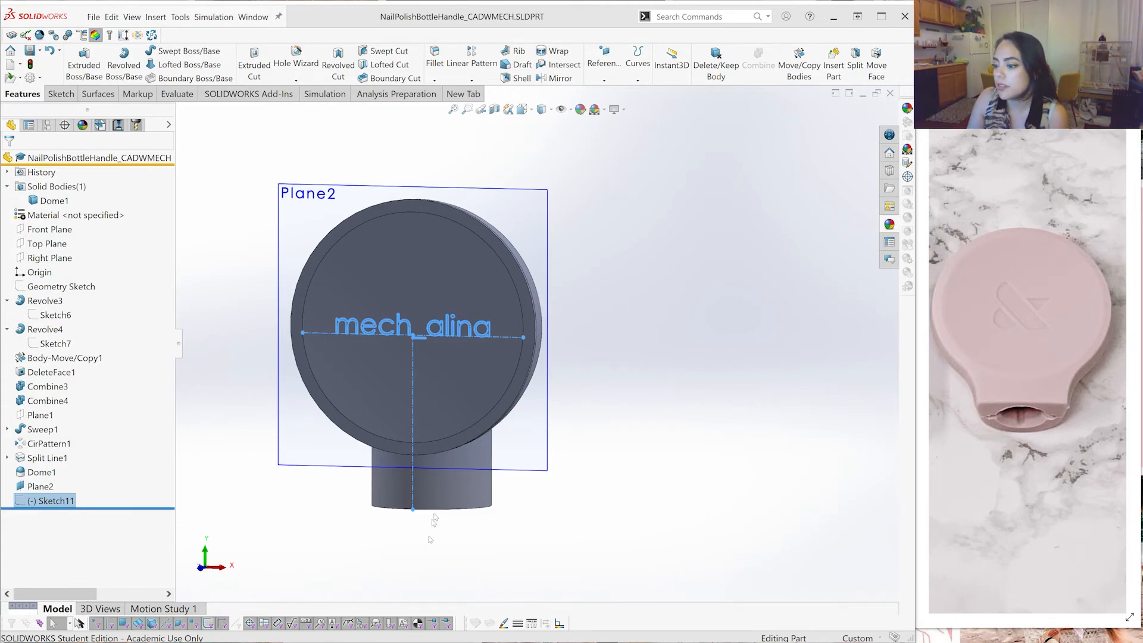
{"action": "scroll", "coordinate": [606, 325], "scroll_direction": "down", "scroll_amount": 2}
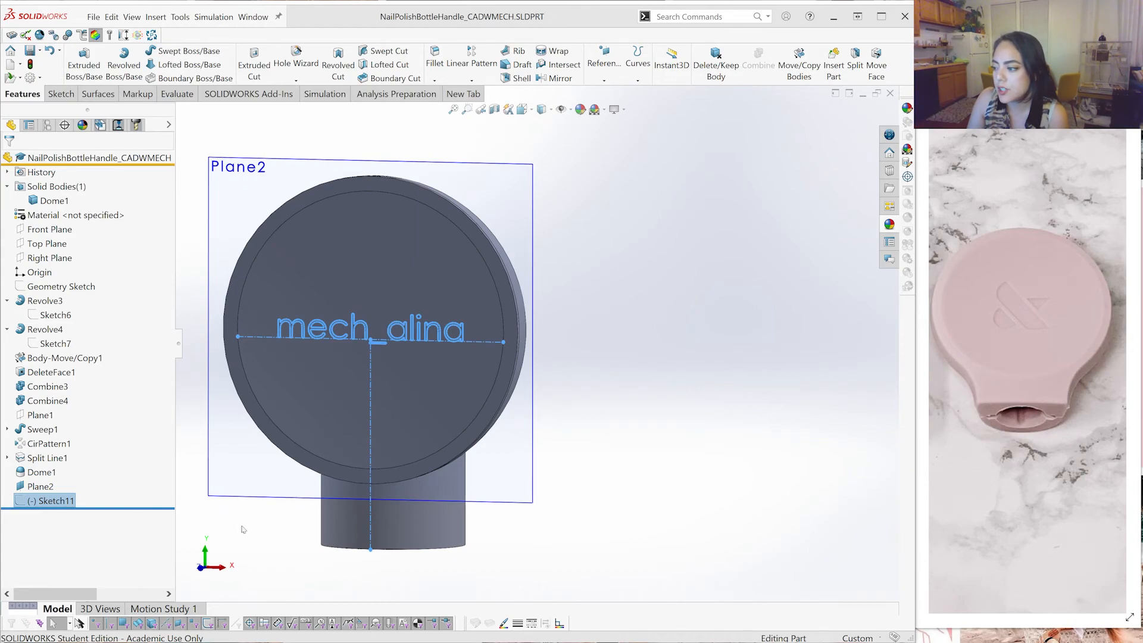
{"action": "scroll", "coordinate": [493, 386], "scroll_direction": "up", "scroll_amount": 2}
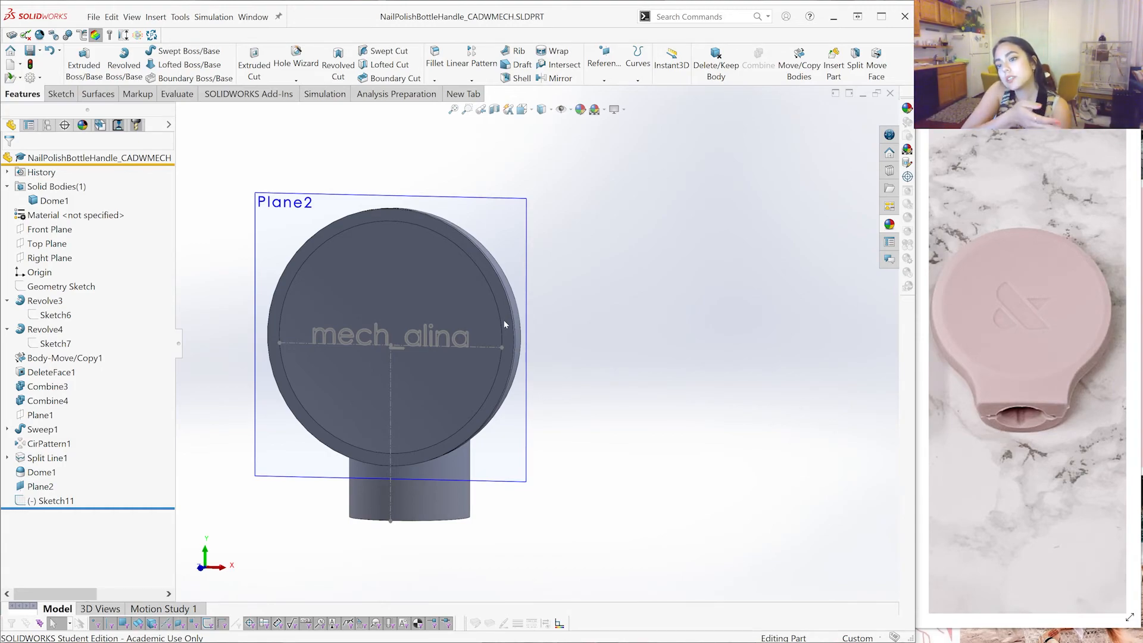
{"action": "middle_click_drag", "start_coordinate": [504, 324], "coordinate": [669, 424]}
{"action": "scroll", "coordinate": [439, 262], "scroll_direction": "up", "scroll_amount": 2}
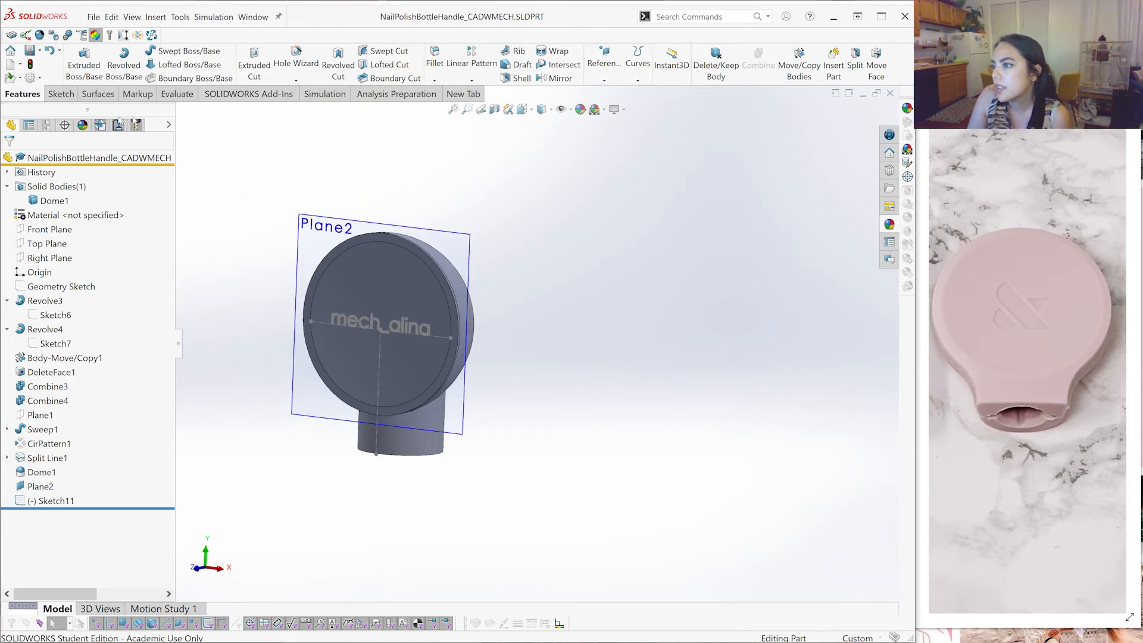
Hide the reference plane on the head's rim
{"action": "left_click", "coordinate": [99, 96]}
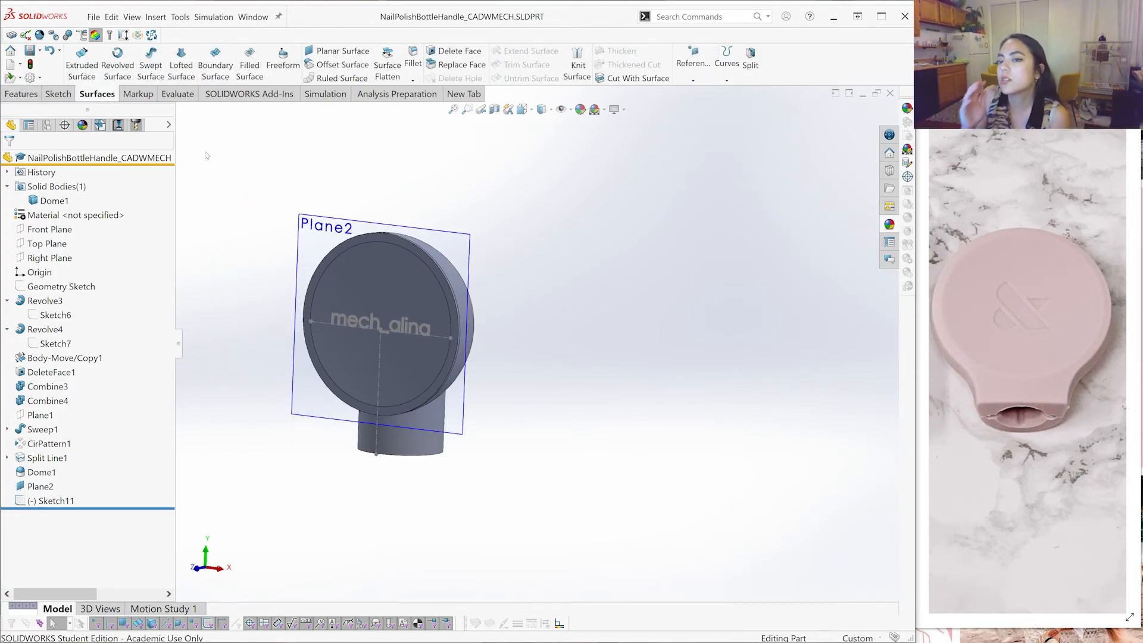
{"action": "scroll", "coordinate": [635, 339], "scroll_direction": "down", "scroll_amount": 2}
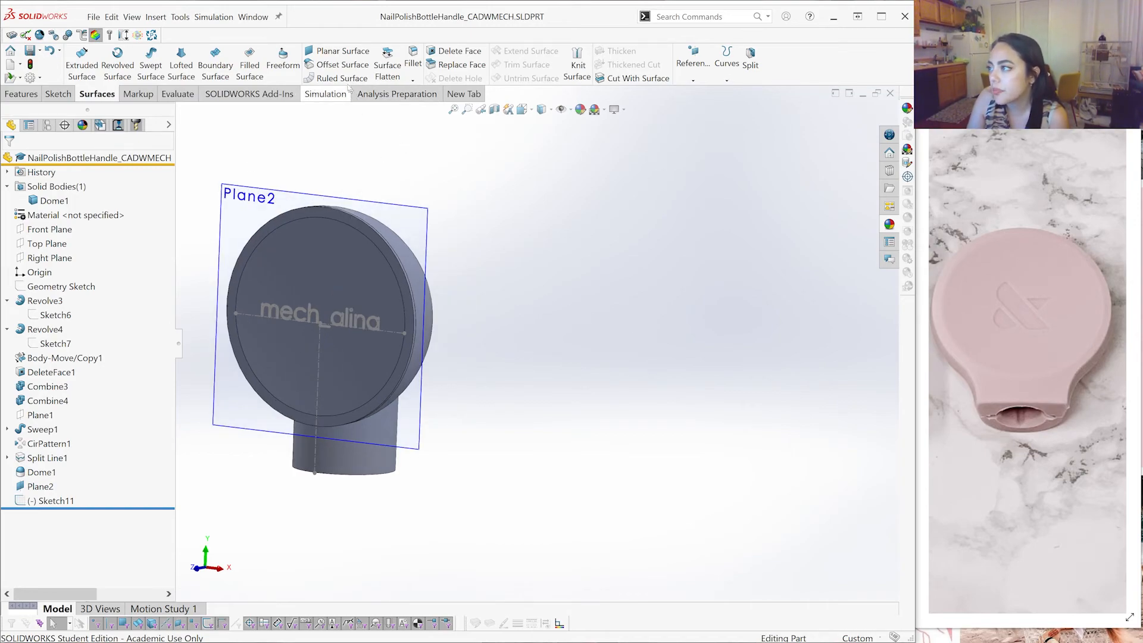
{"action": "right_click", "coordinate": [252, 201]}
{"action": "right_click", "coordinate": [238, 194]}
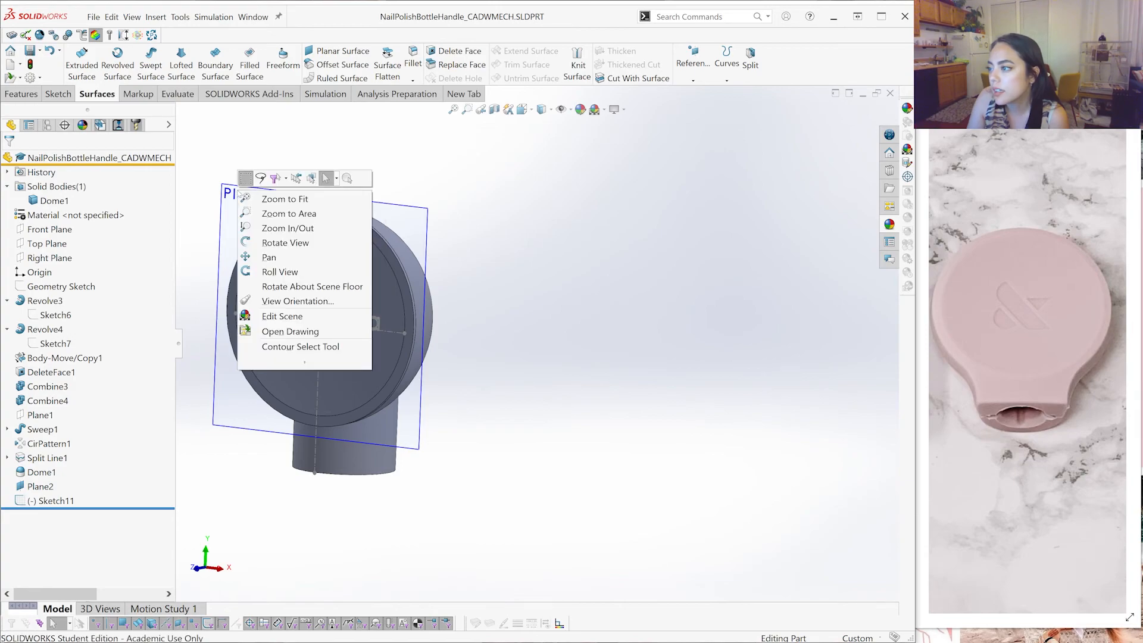
{"action": "left_click", "coordinate": [195, 202]}
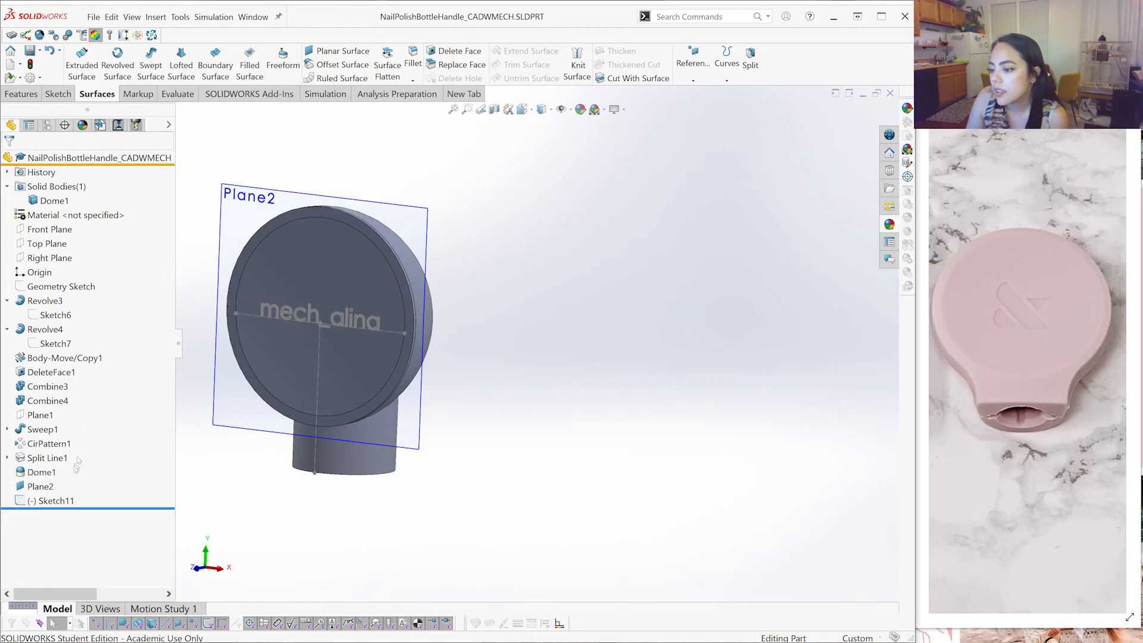
{"action": "left_click", "coordinate": [40, 487]}
{"action": "left_click", "coordinate": [67, 471]}
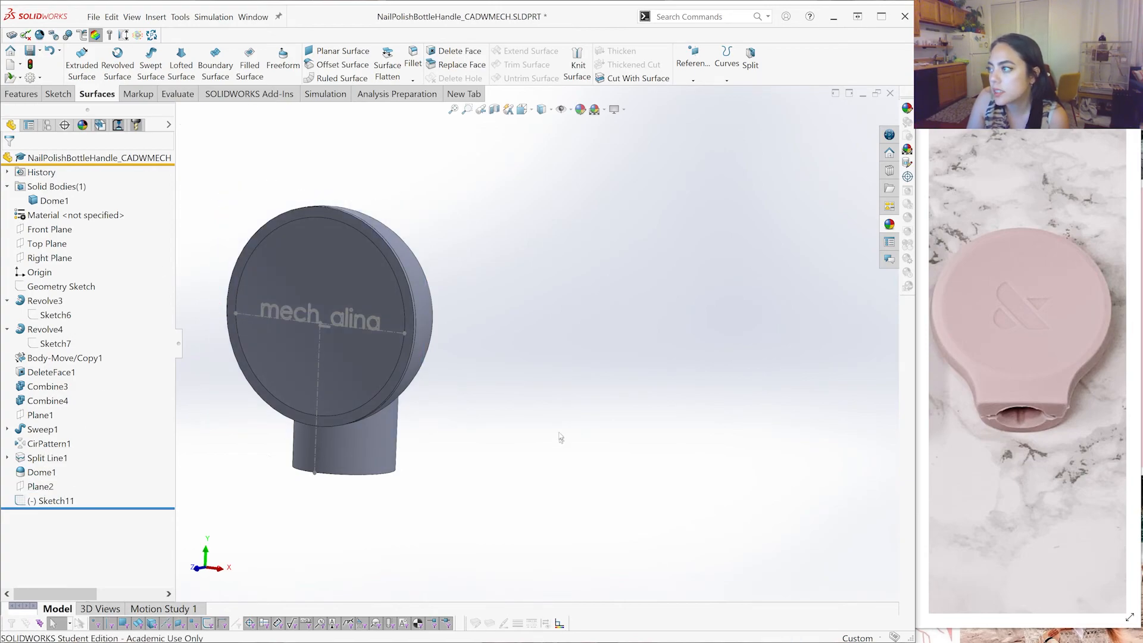
Create an offset surface 1 mm from the head's round front face, with the offset direction reversed
{"action": "left_click", "coordinate": [333, 64]}
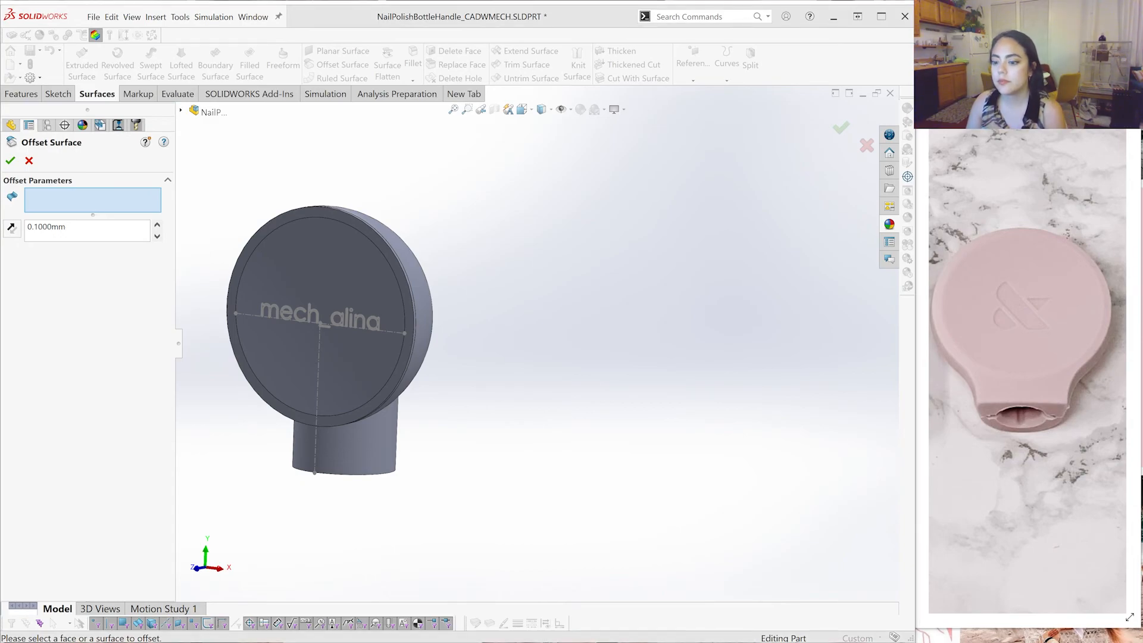
{"action": "double_click", "coordinate": [75, 231]}
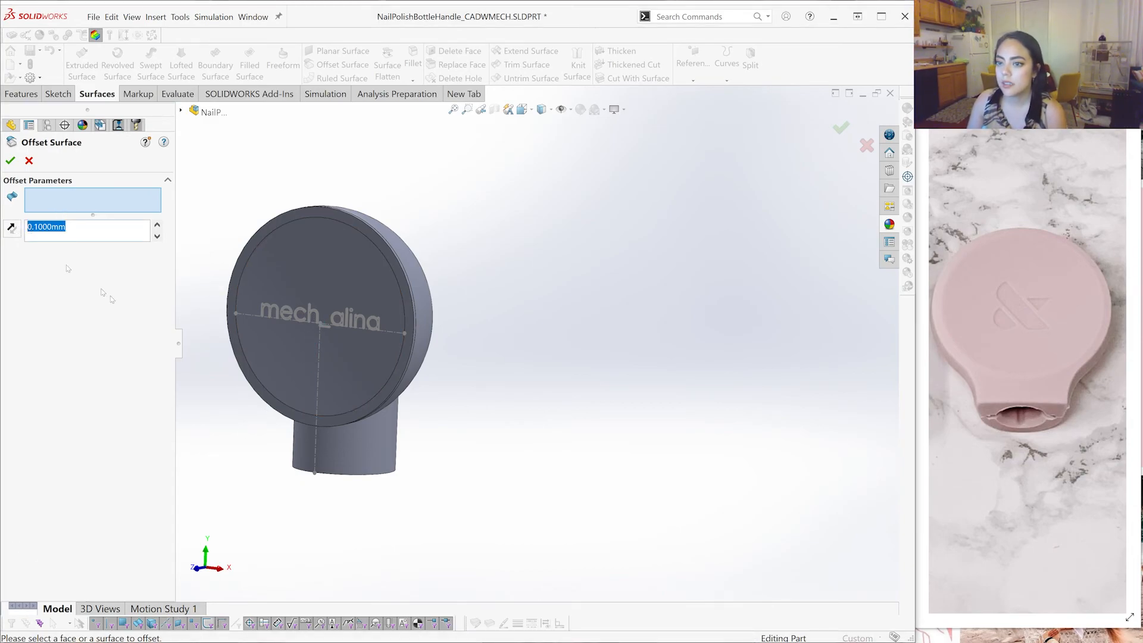
{"action": "type", "text": "1."}
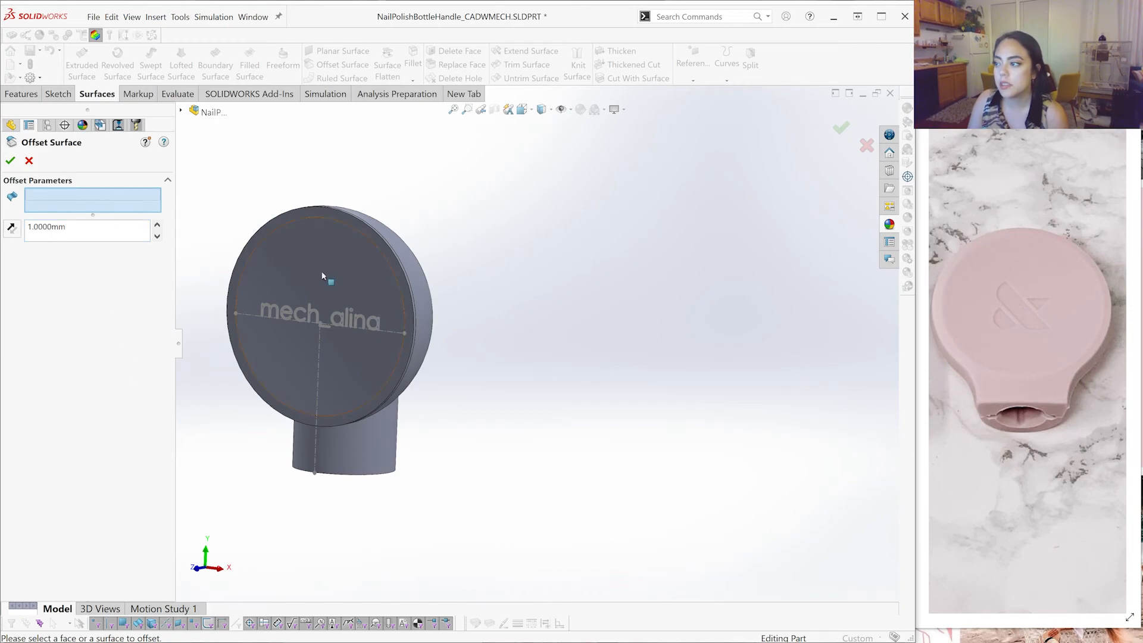
{"action": "left_click", "coordinate": [357, 268]}
{"action": "middle_click_drag", "start_coordinate": [415, 269], "coordinate": [302, 290]}
{"action": "left_click", "coordinate": [11, 228]}
{"action": "left_click", "coordinate": [9, 161]}
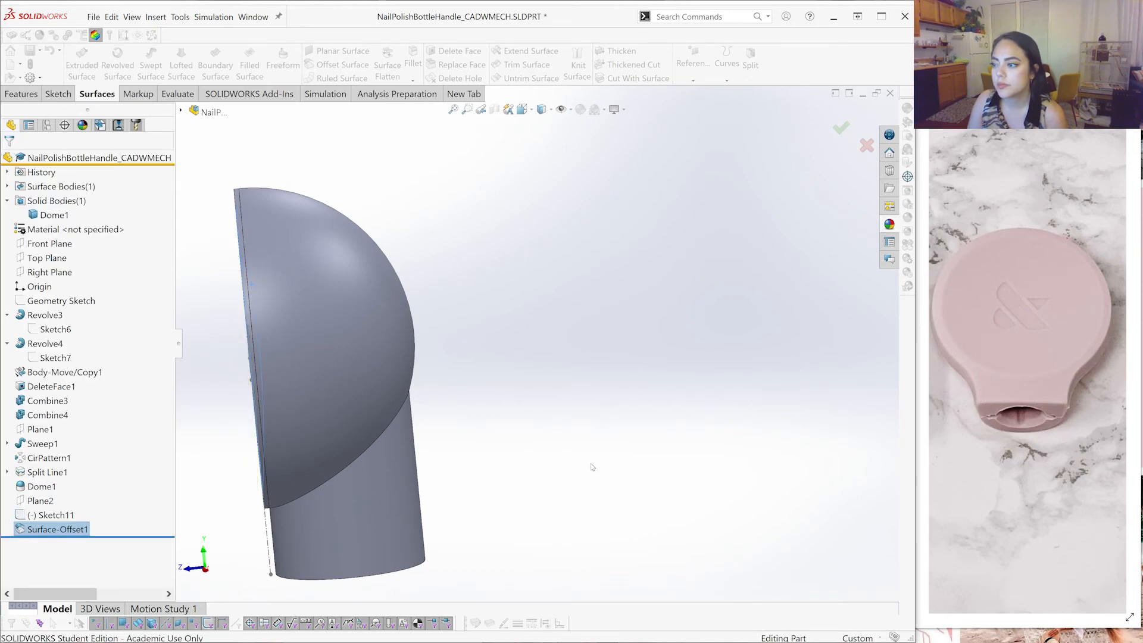
{"action": "scroll", "coordinate": [536, 344], "scroll_direction": "up", "scroll_amount": 2}
{"action": "middle_click_drag", "start_coordinate": [602, 355], "coordinate": [552, 297]}
{"action": "scroll", "coordinate": [552, 297], "scroll_direction": "down", "scroll_amount": 1}
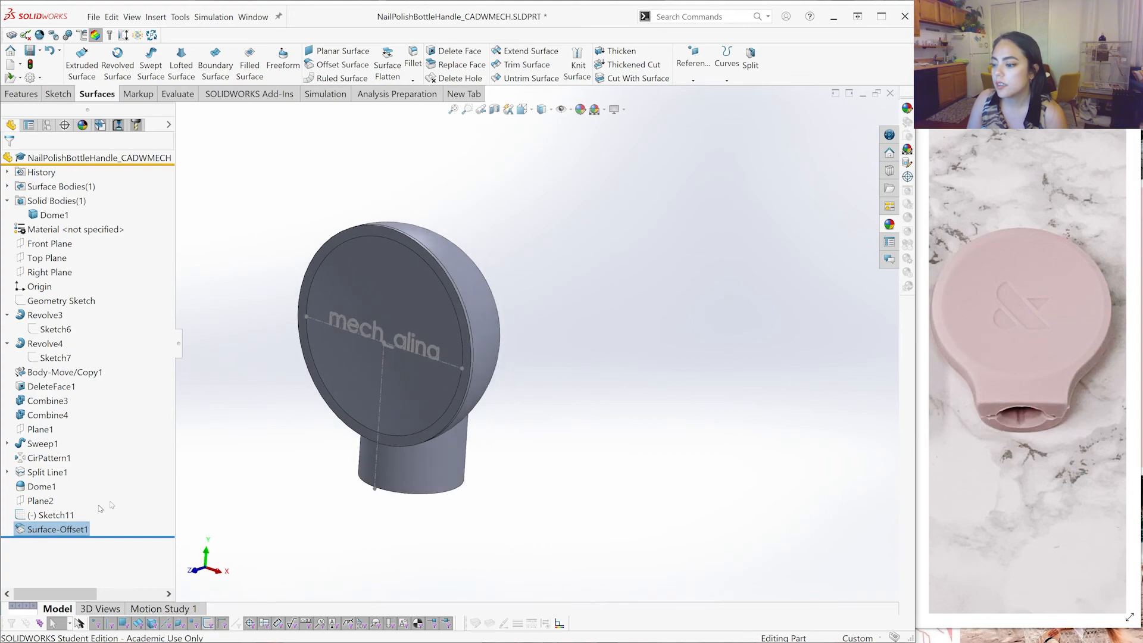
{"action": "left_click", "coordinate": [81, 515]}
{"action": "left_click", "coordinate": [80, 495]}
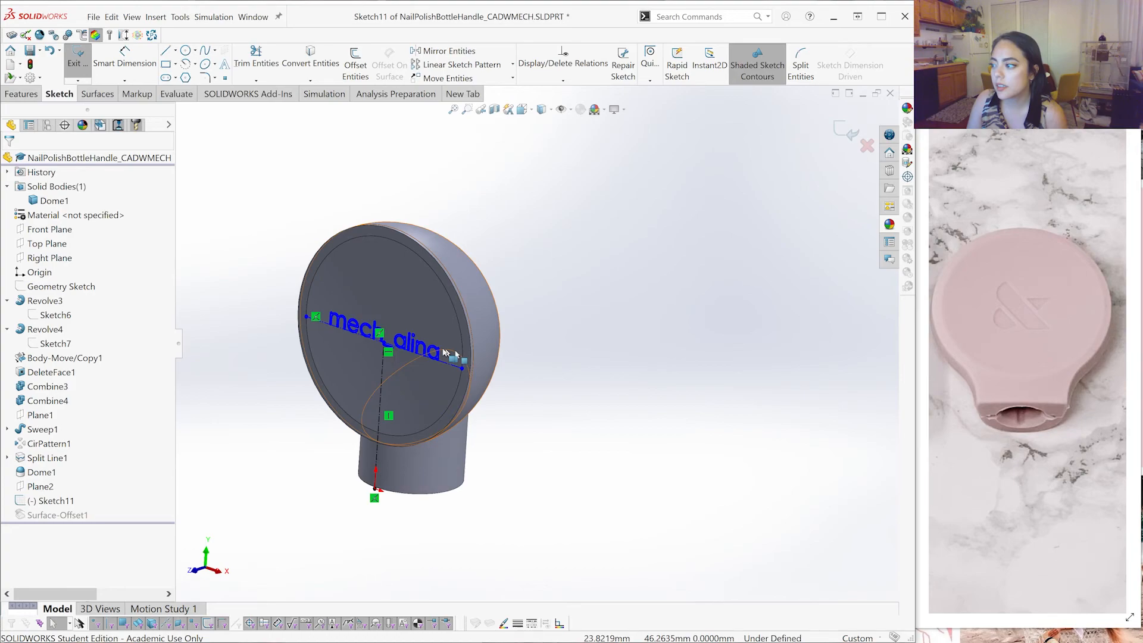
{"action": "scroll", "coordinate": [438, 351], "scroll_direction": "down", "scroll_amount": 2}
{"action": "scroll", "coordinate": [384, 340], "scroll_direction": "down", "scroll_amount": 1}
{"action": "middle_click_drag", "start_coordinate": [384, 340], "coordinate": [375, 273]}
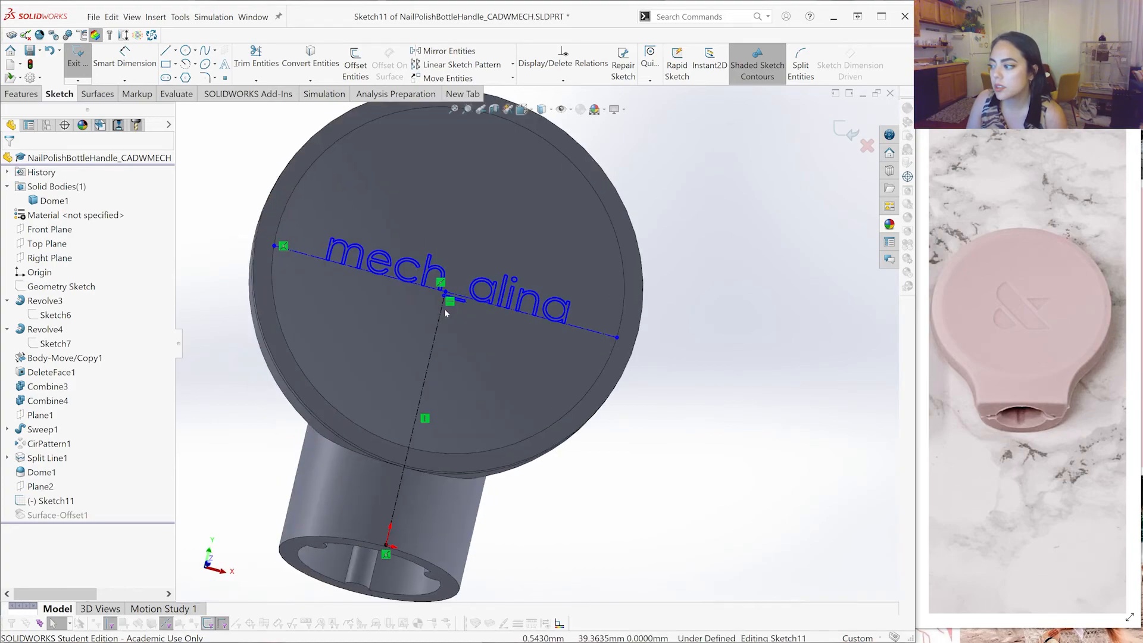
{"action": "left_click", "coordinate": [330, 256]}
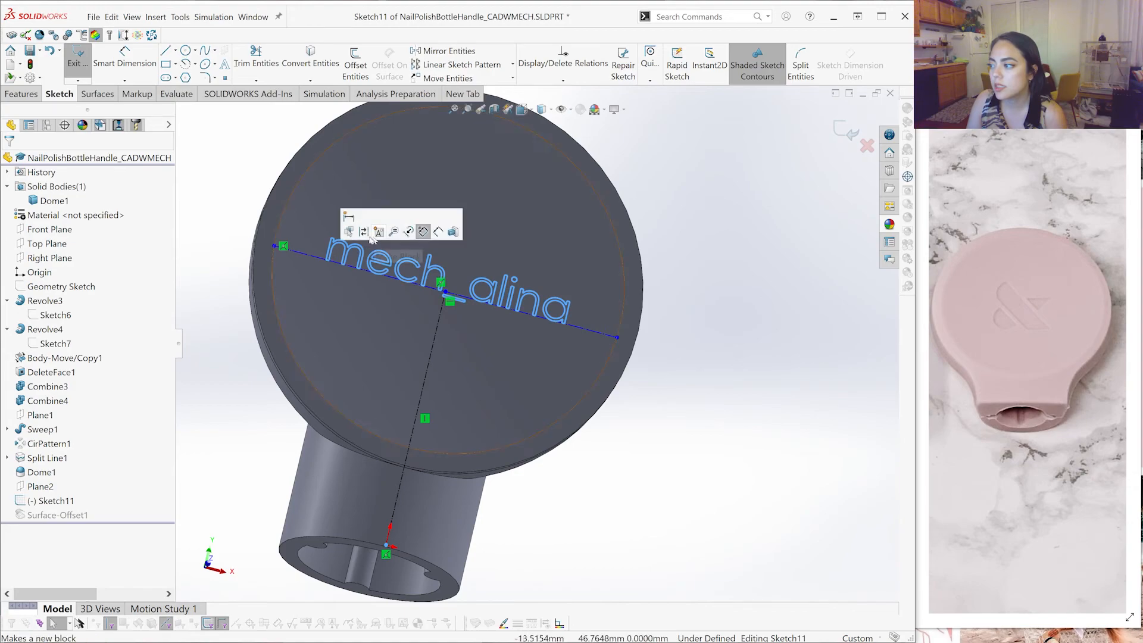
{"action": "right_click", "coordinate": [332, 252]}
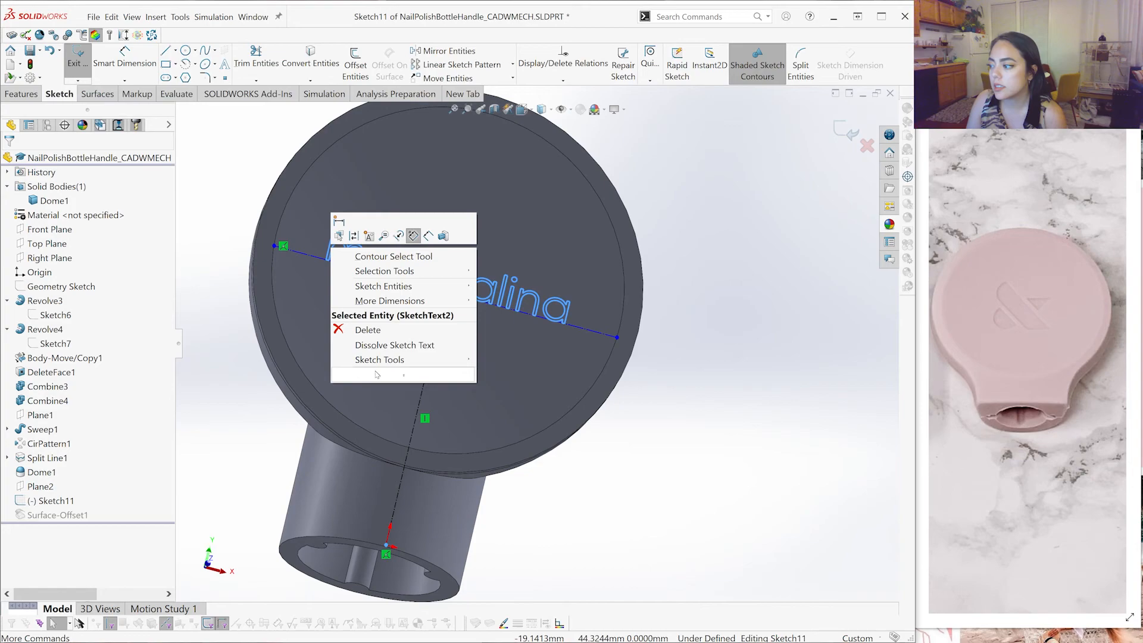
{"action": "mouse_move", "coordinate": [376, 374]}
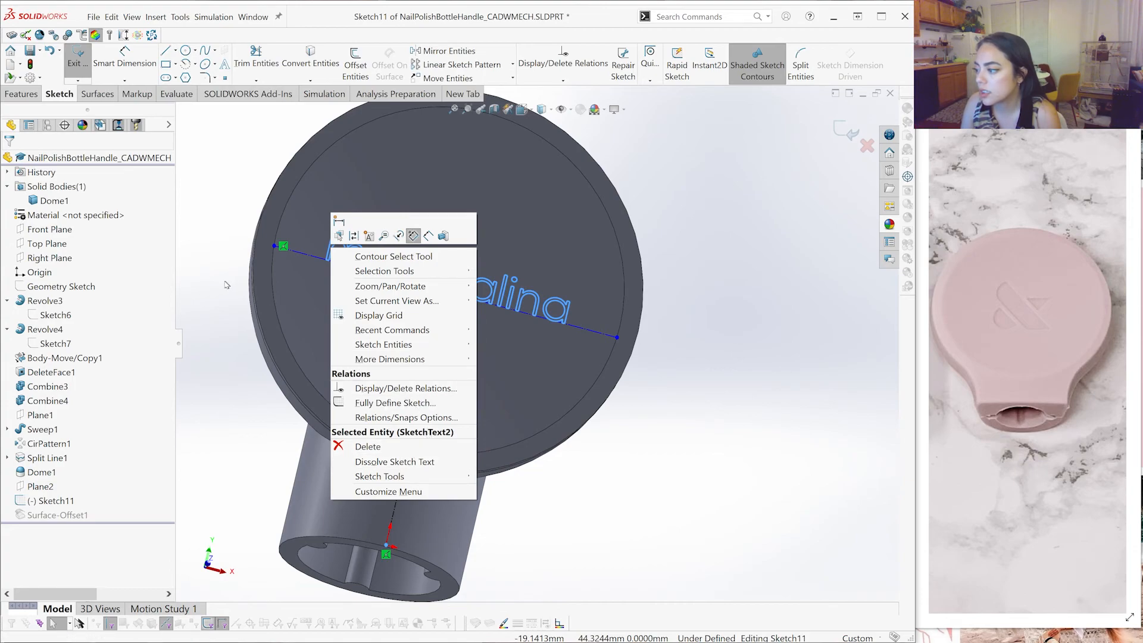
{"action": "left_click", "coordinate": [110, 73]}
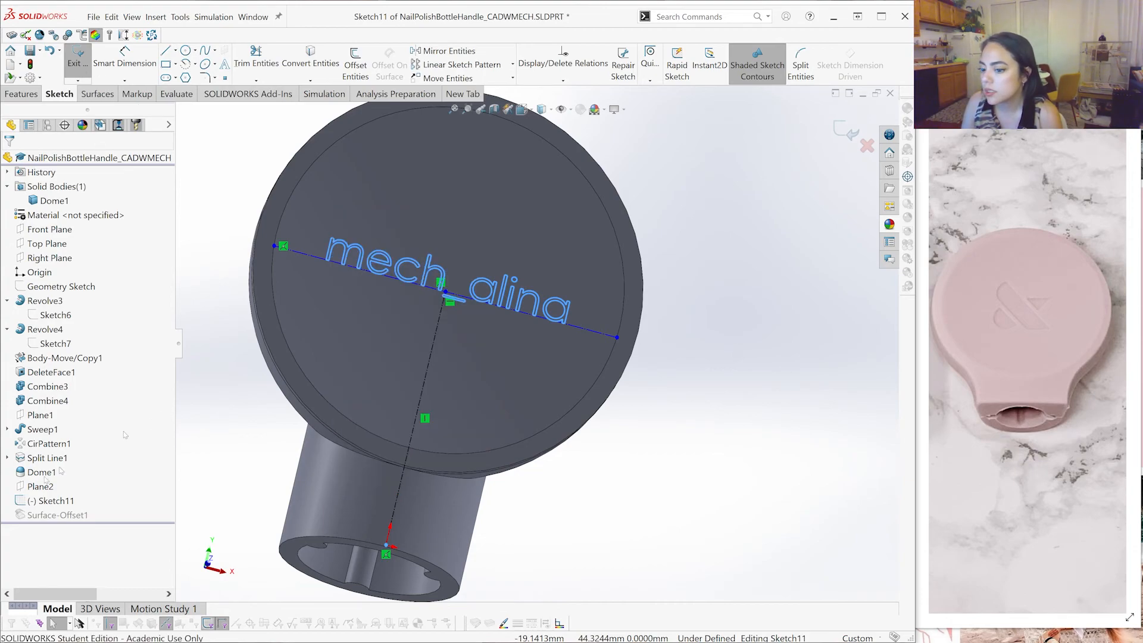
{"action": "left_click", "coordinate": [78, 58]}
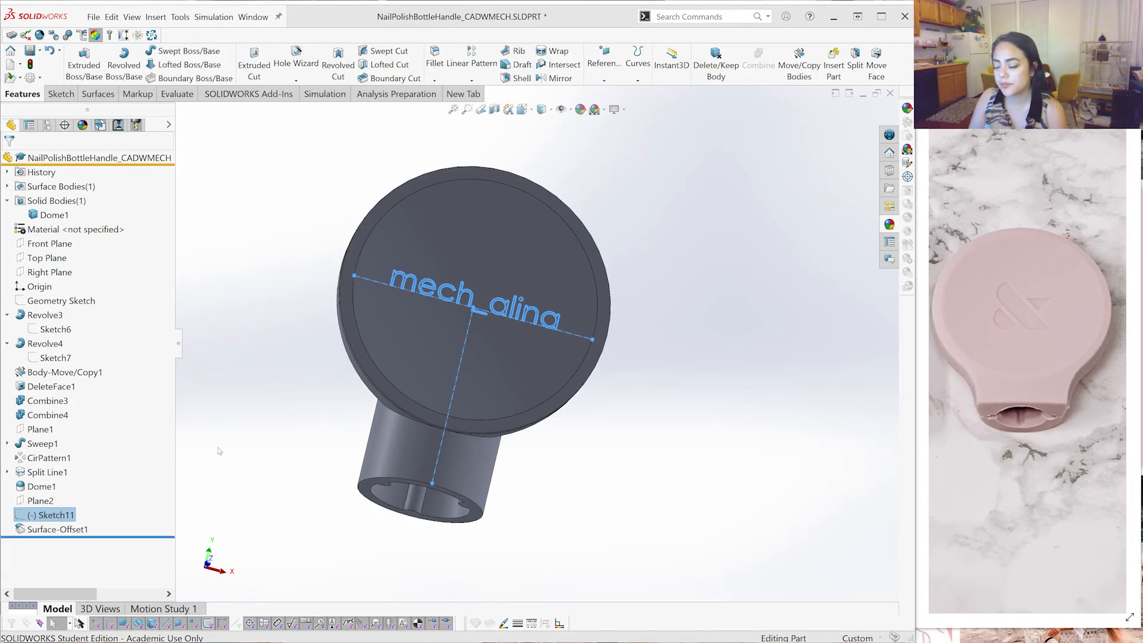
{"action": "left_click", "coordinate": [155, 473]}
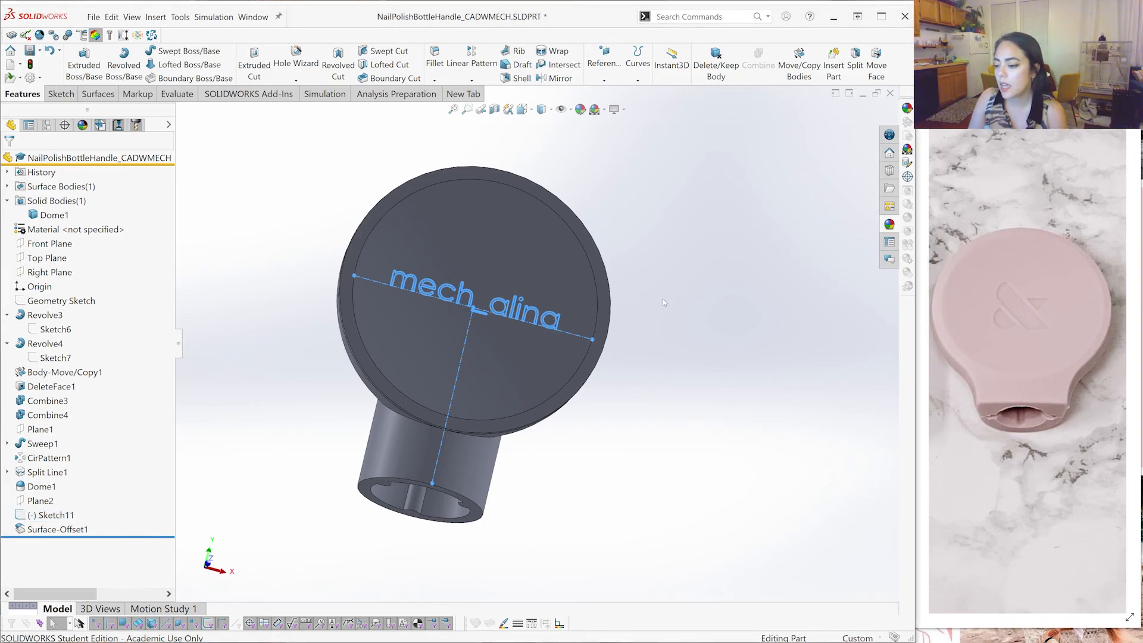
Cut the "mech_alina" text sketch into the head with an extruded cut up to the offset surface
{"action": "left_click", "coordinate": [58, 517]}
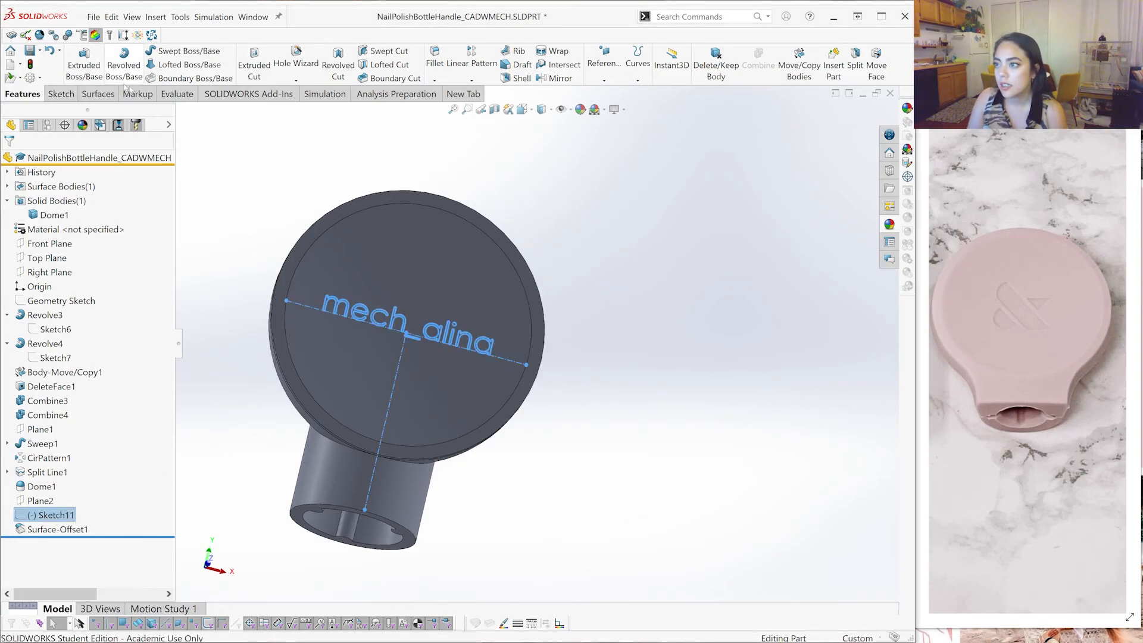
{"action": "left_click", "coordinate": [267, 82]}
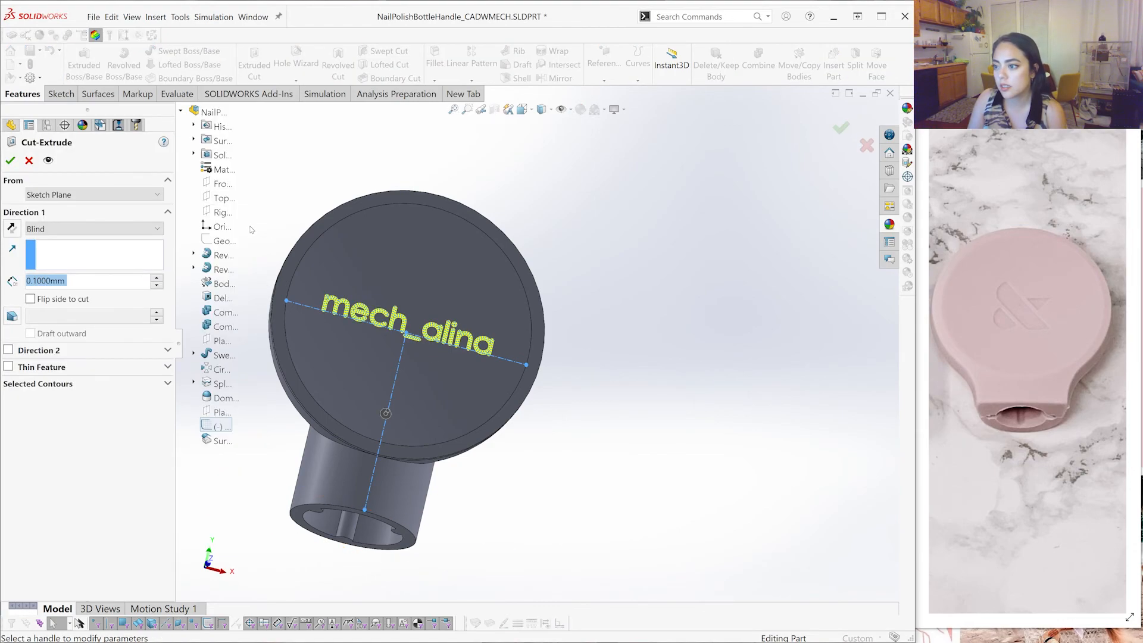
{"action": "left_click", "coordinate": [87, 232]}
{"action": "left_click", "coordinate": [67, 297]}
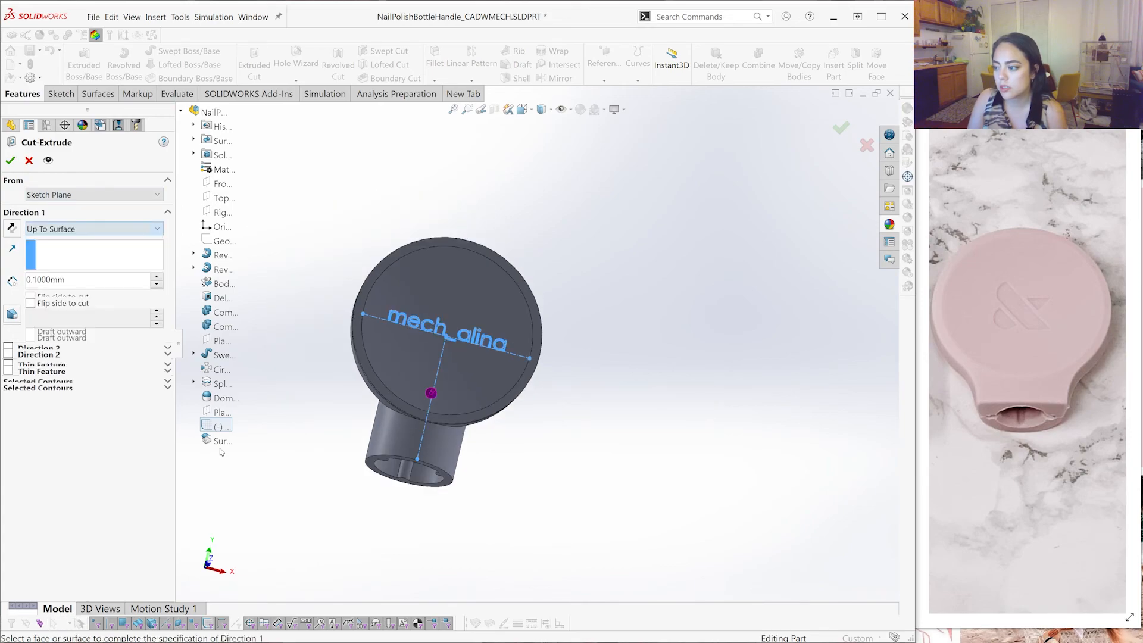
{"action": "left_click", "coordinate": [219, 442]}
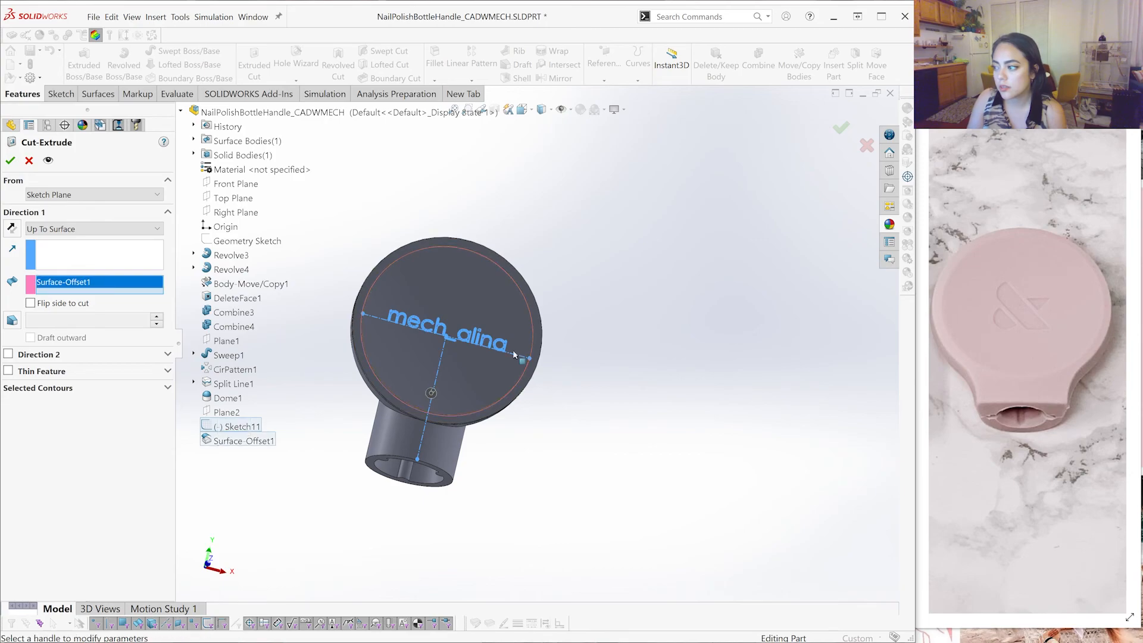
{"action": "middle_click_drag", "start_coordinate": [513, 349], "coordinate": [318, 421]}
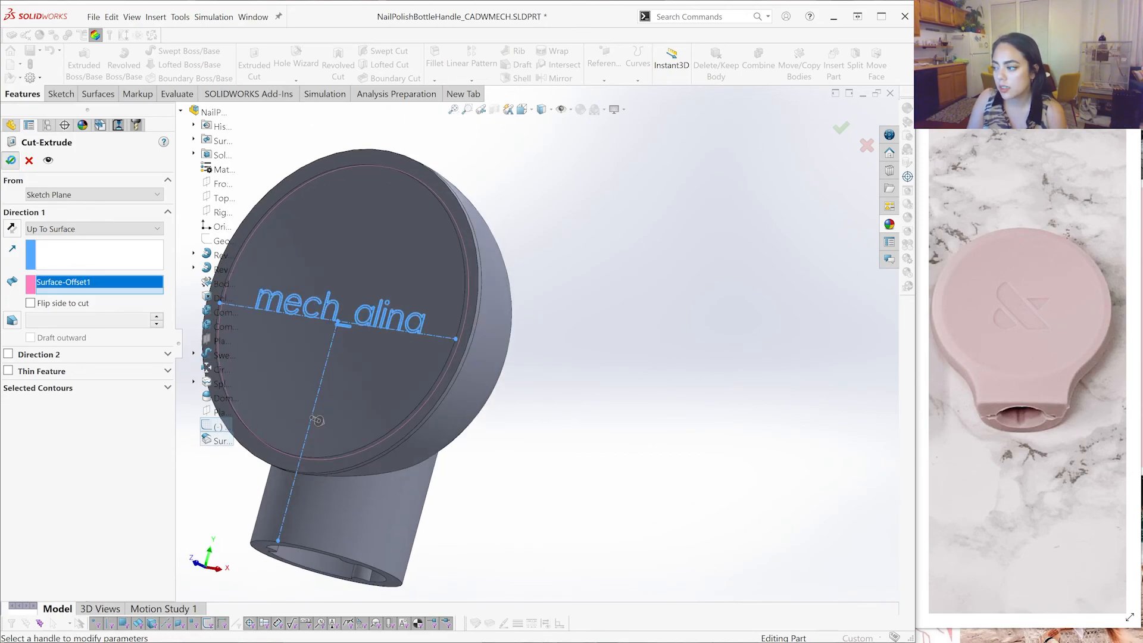
{"action": "key", "text": "Return"}
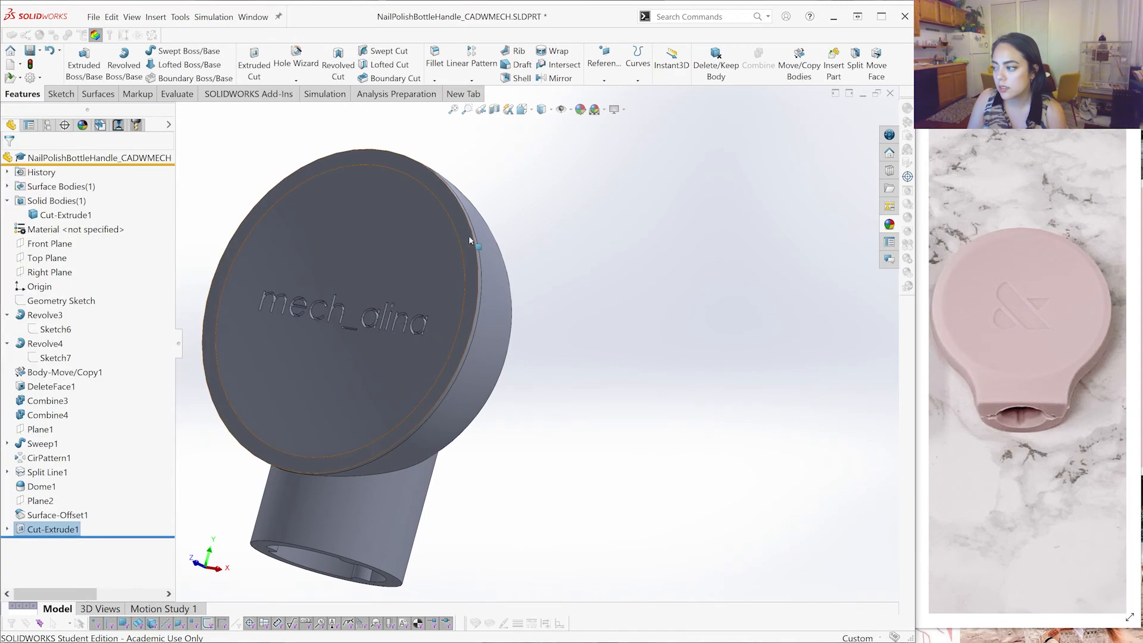
Inspect the engraved "mech_alina" lettering on the head's front face from several angles
{"action": "scroll", "coordinate": [356, 306], "scroll_direction": "down", "scroll_amount": 5}
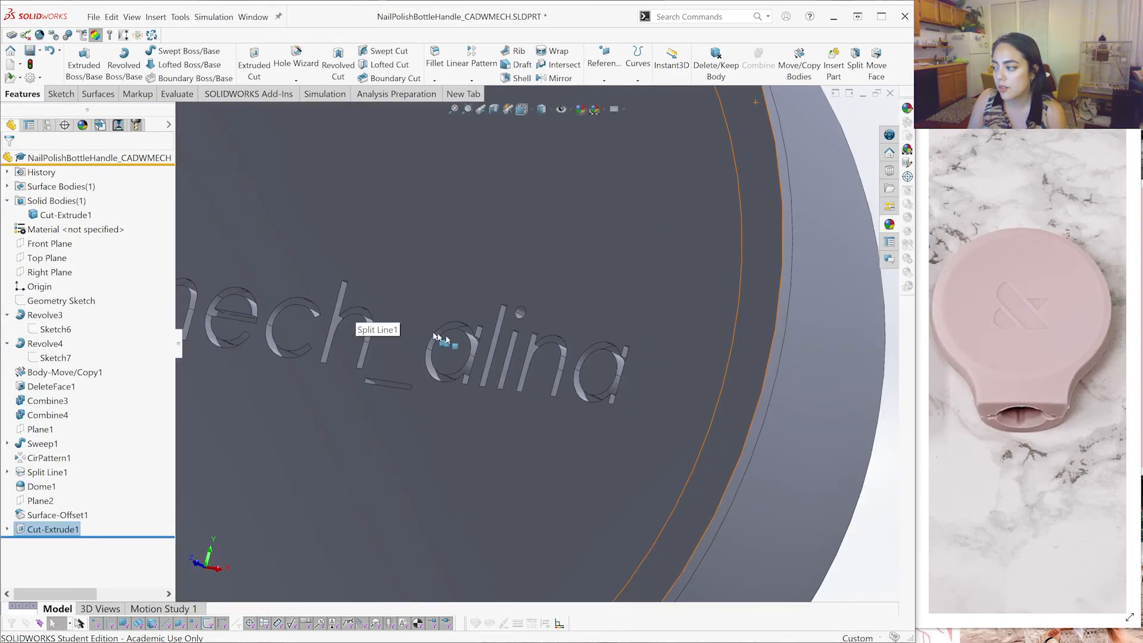
{"action": "middle_click_drag", "start_coordinate": [492, 351], "coordinate": [474, 320]}
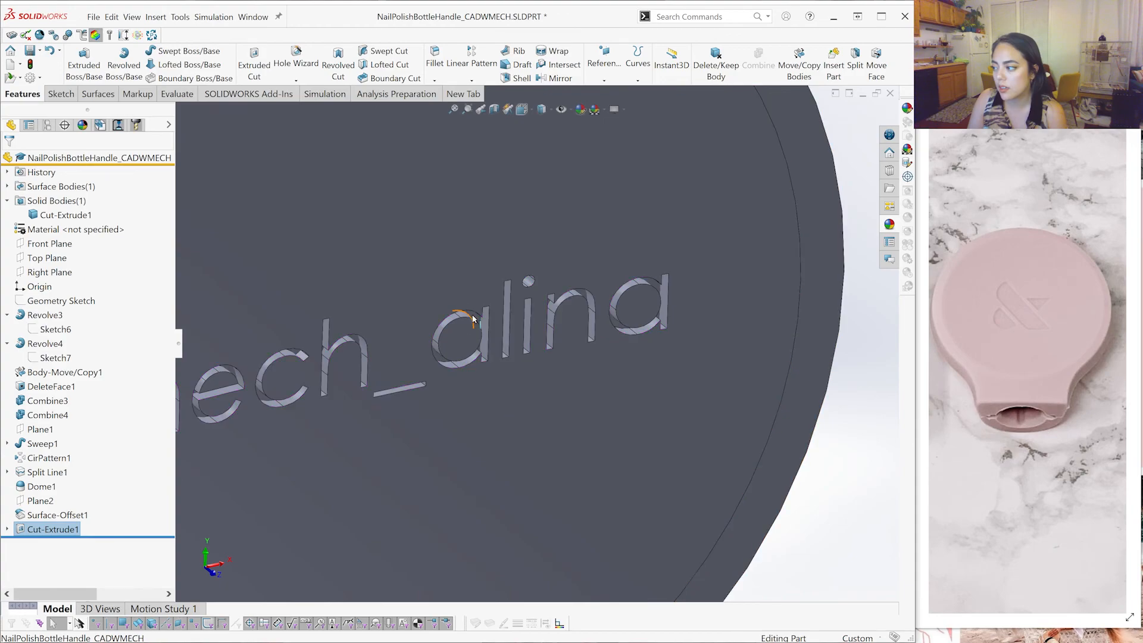
{"action": "left_click", "coordinate": [474, 320]}
{"action": "scroll", "coordinate": [514, 371], "scroll_direction": "up", "scroll_amount": 5}
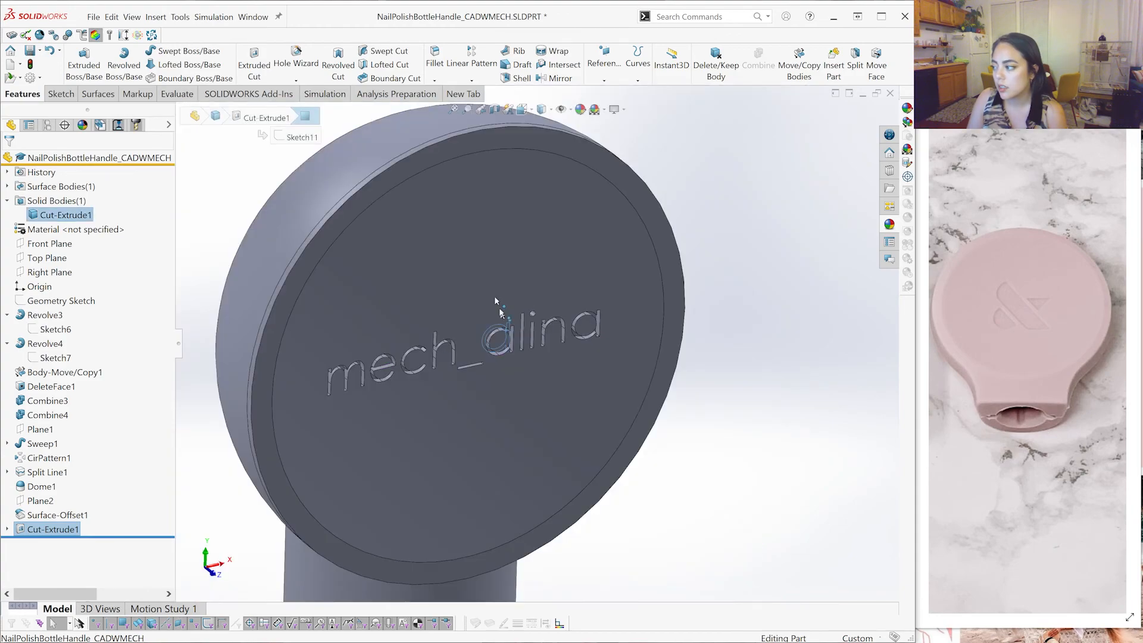
{"action": "scroll", "coordinate": [495, 297], "scroll_direction": "up", "scroll_amount": 1}
{"action": "middle_click_drag", "start_coordinate": [495, 297], "coordinate": [461, 302]}
{"action": "scroll", "coordinate": [471, 316], "scroll_direction": "up", "scroll_amount": 1}
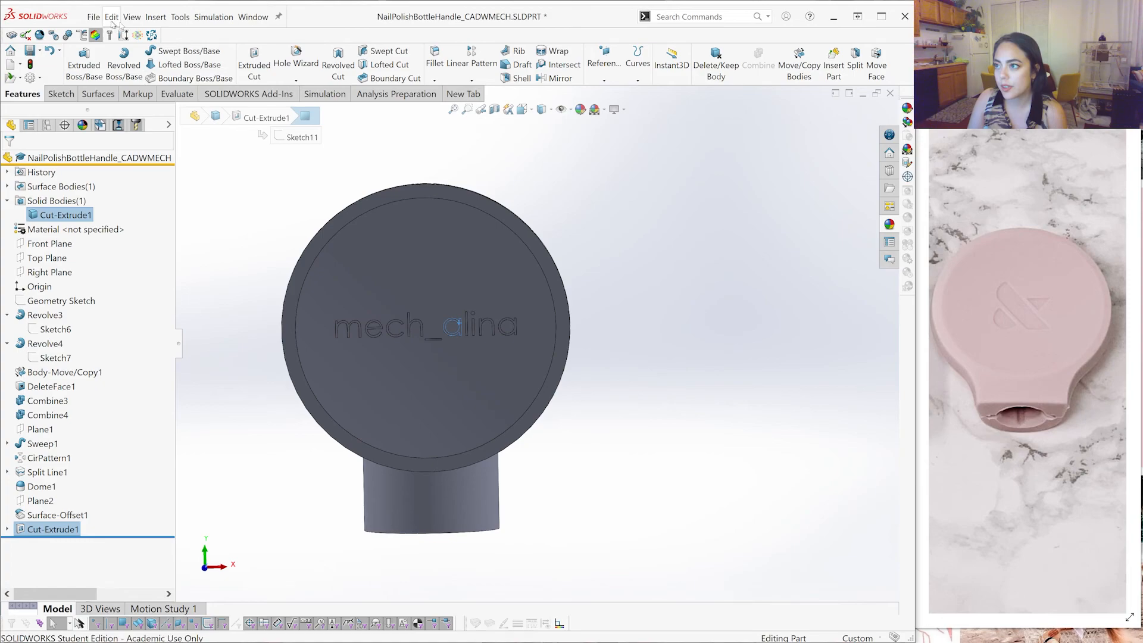
Save the handle part file
{"action": "left_click", "coordinate": [94, 16]}
{"action": "left_click", "coordinate": [142, 153]}
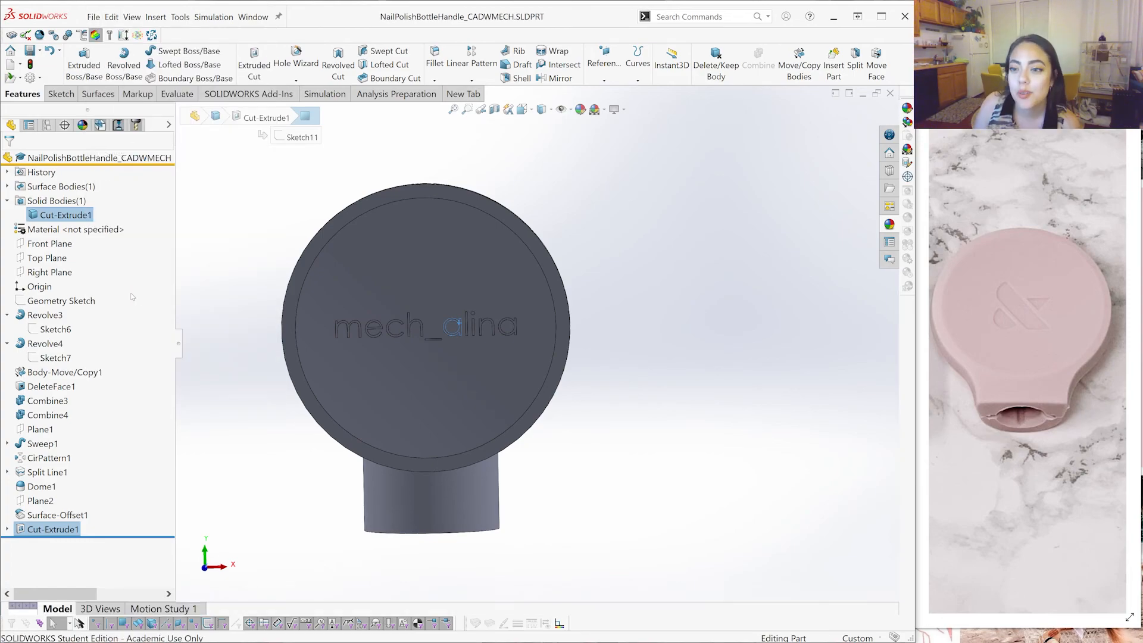
{"action": "scroll", "coordinate": [683, 366], "scroll_direction": "up", "scroll_amount": 2}
{"action": "scroll", "coordinate": [684, 366], "scroll_direction": "down", "scroll_amount": 2}
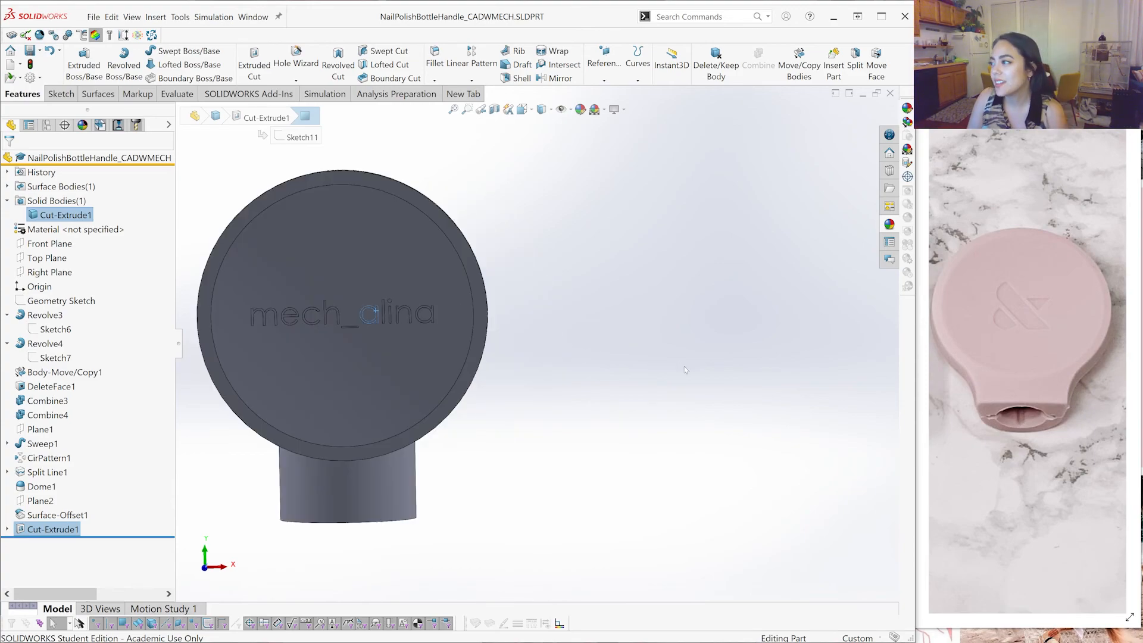
Start a symmetric circular fillet on the edge where the head's rounded back meets the cylindrical neck
{"action": "key", "text": "Escape"}
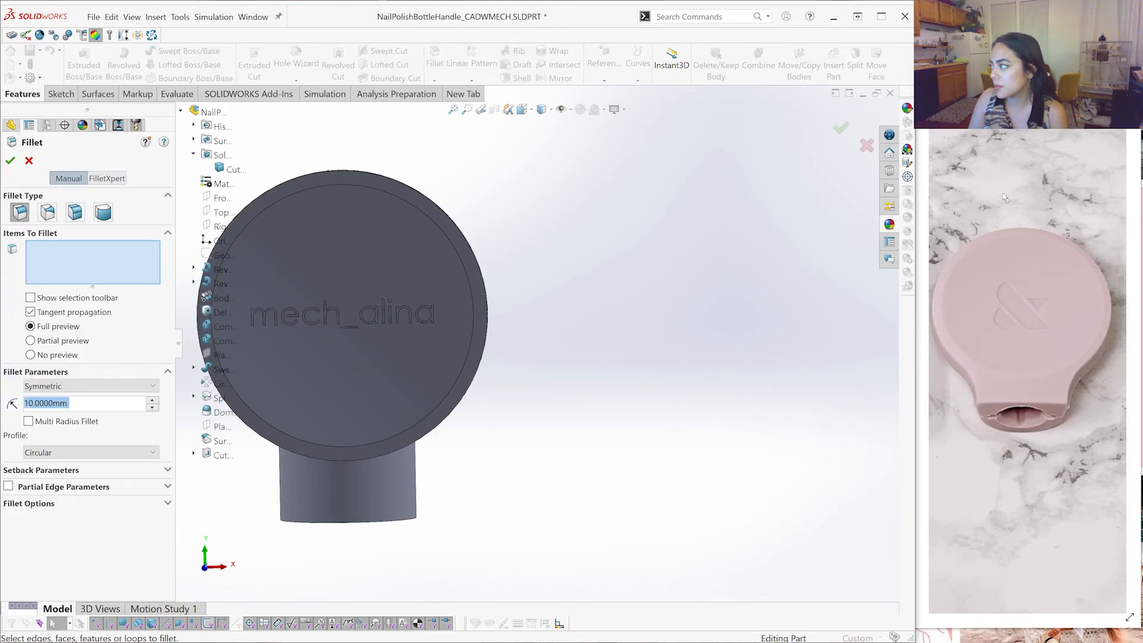
{"action": "left_click", "coordinate": [982, 322]}
{"action": "scroll", "coordinate": [804, 420], "scroll_direction": "up", "scroll_amount": 1}
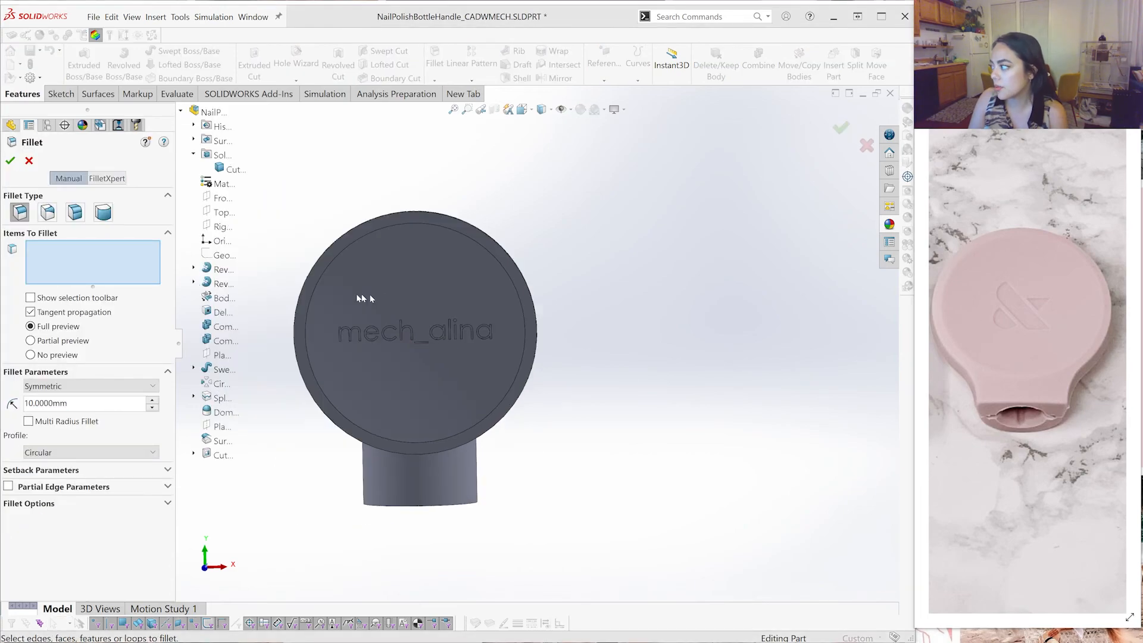
{"action": "middle_click_drag", "start_coordinate": [362, 298], "coordinate": [331, 300]}
{"action": "middle_click_drag", "start_coordinate": [459, 401], "coordinate": [352, 384]}
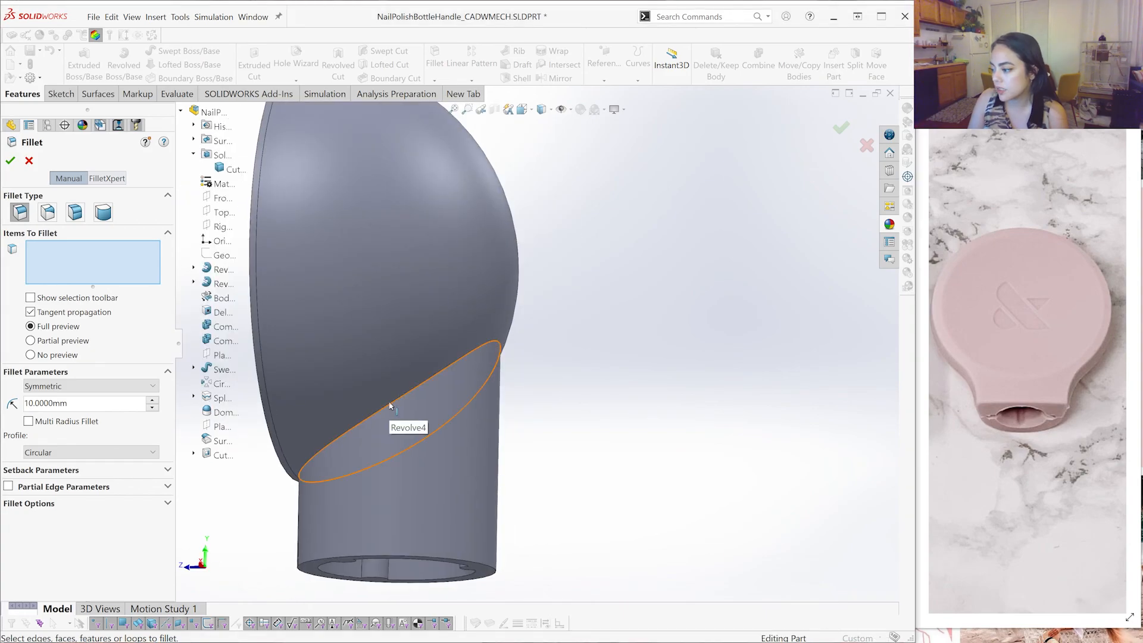
{"action": "left_click", "coordinate": [390, 405]}
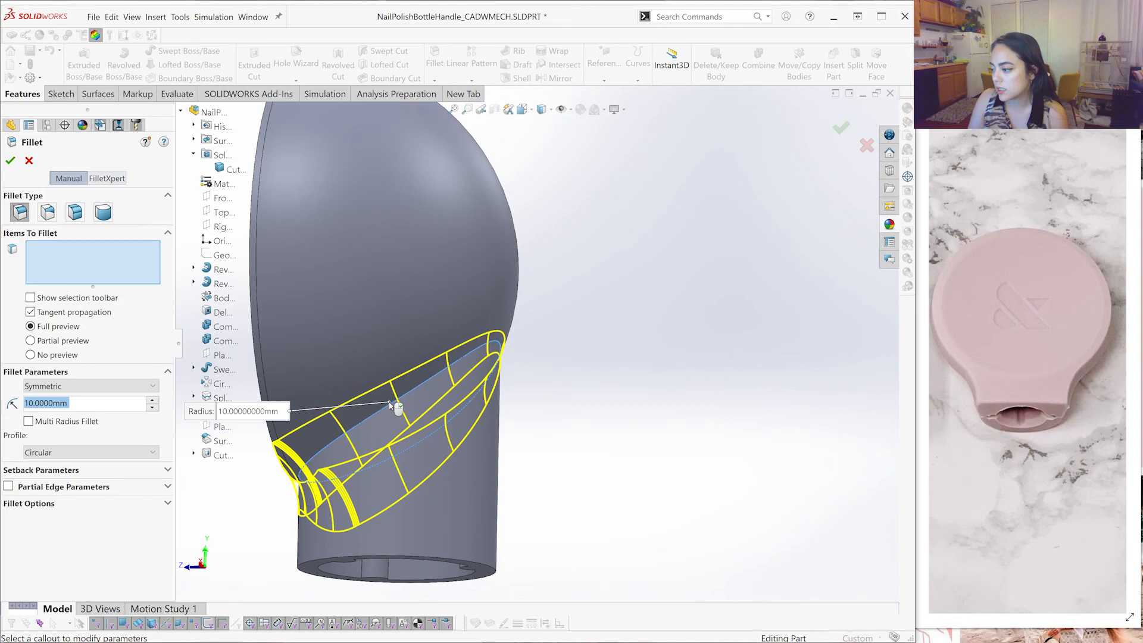
Examine the fillet preview around the junction of head and neck from several sides
{"action": "scroll", "coordinate": [393, 405], "scroll_direction": "up", "scroll_amount": 5}
{"action": "scroll", "coordinate": [530, 315], "scroll_direction": "down", "scroll_amount": 5}
{"action": "middle_click_drag", "start_coordinate": [464, 324], "coordinate": [543, 351]}
{"action": "scroll", "coordinate": [536, 348], "scroll_direction": "up", "scroll_amount": 6}
{"action": "scroll", "coordinate": [436, 390], "scroll_direction": "down", "scroll_amount": 4}
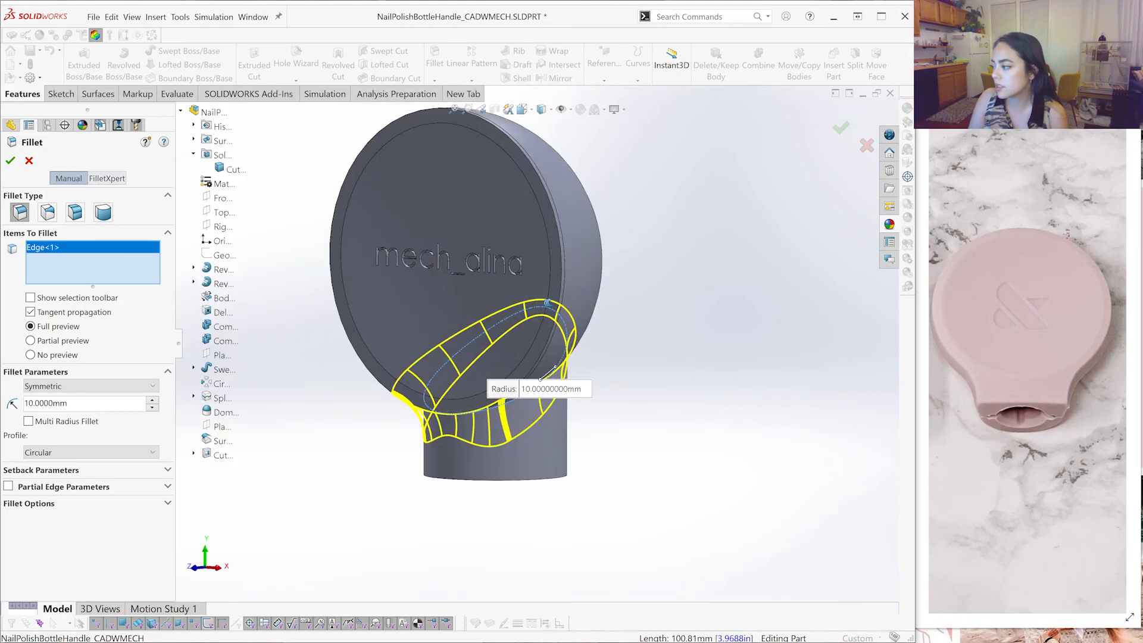
{"action": "middle_click_drag", "start_coordinate": [479, 315], "coordinate": [564, 297]}
{"action": "scroll", "coordinate": [563, 297], "scroll_direction": "up", "scroll_amount": 5}
{"action": "scroll", "coordinate": [484, 363], "scroll_direction": "down", "scroll_amount": 4}
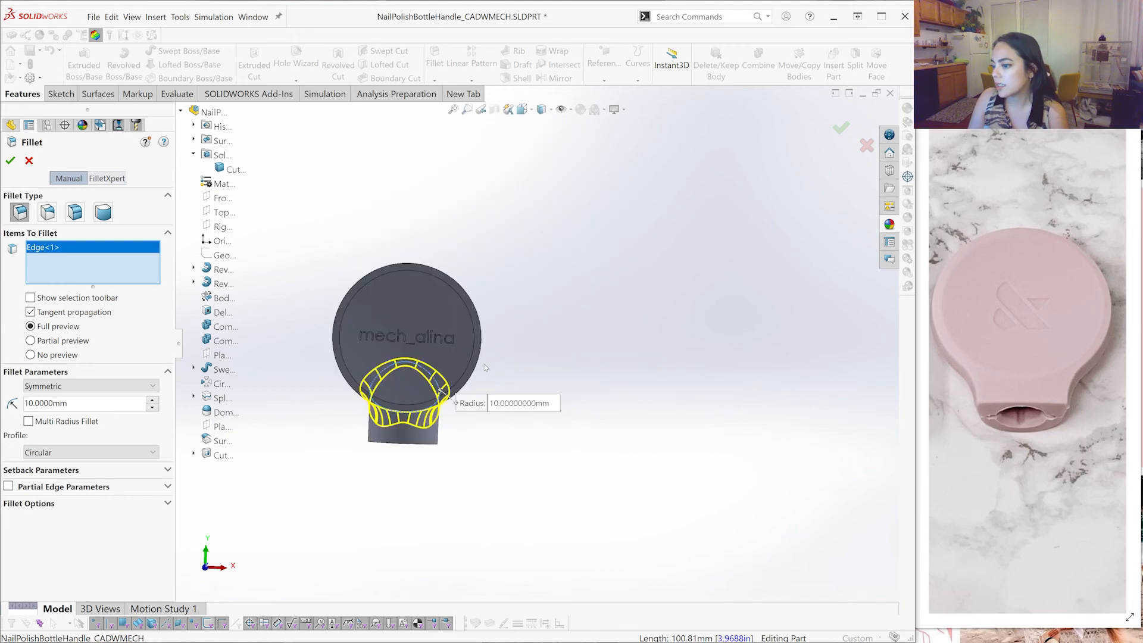
{"action": "scroll", "coordinate": [455, 358], "scroll_direction": "down", "scroll_amount": 2}
{"action": "middle_click_drag", "start_coordinate": [455, 357], "coordinate": [409, 348]}
Set the radius of the head-to-neck fillet to 15 mm
{"action": "left_click", "coordinate": [87, 406]}
{"action": "double_click", "coordinate": [87, 405]}
{"action": "type", "text": "15"}
{"action": "key", "text": "Return"}
{"action": "middle_click_drag", "start_coordinate": [503, 284], "coordinate": [486, 344]}
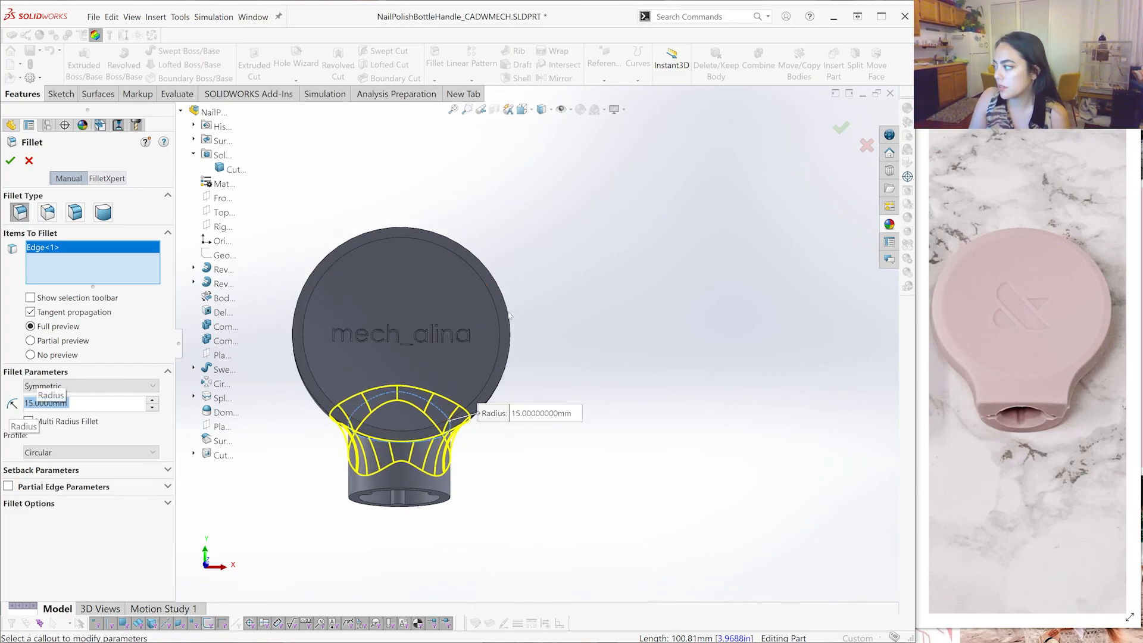
Set the radius of the head-to-neck fillet to 20 mm
{"action": "scroll", "coordinate": [486, 344], "scroll_direction": "down", "scroll_amount": 2}
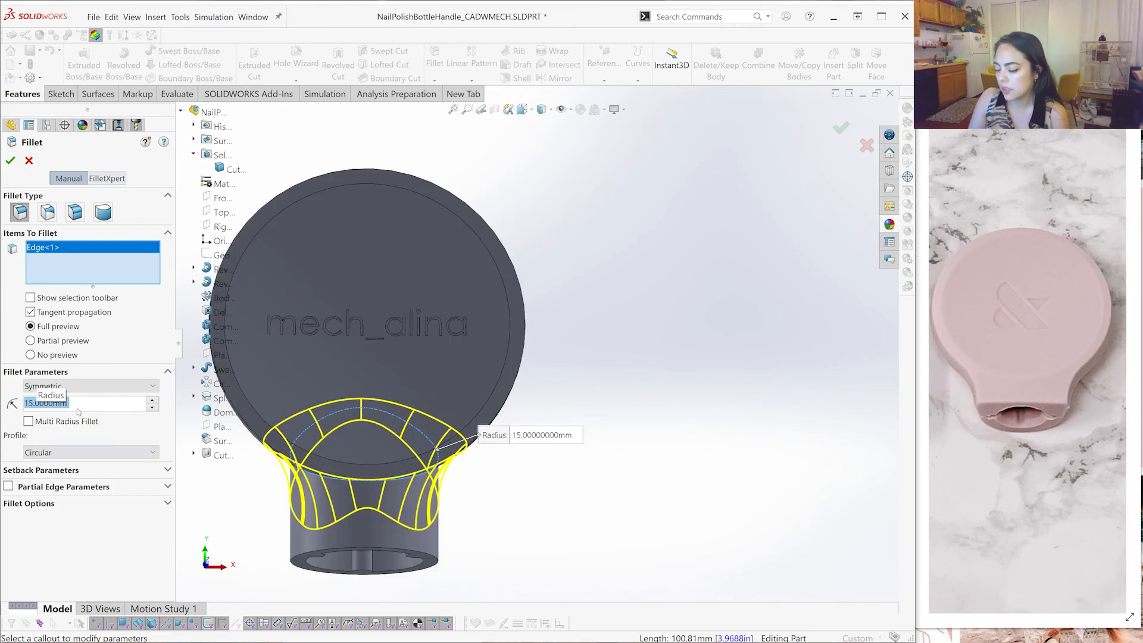
{"action": "type", "text": "20"}
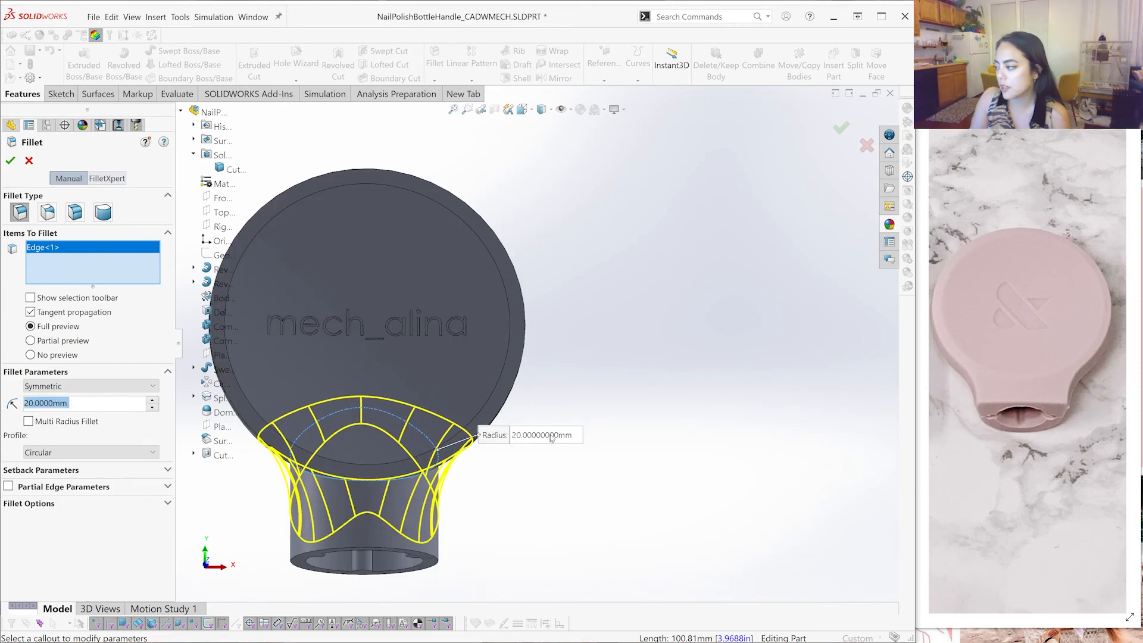
{"action": "key", "text": "Return"}
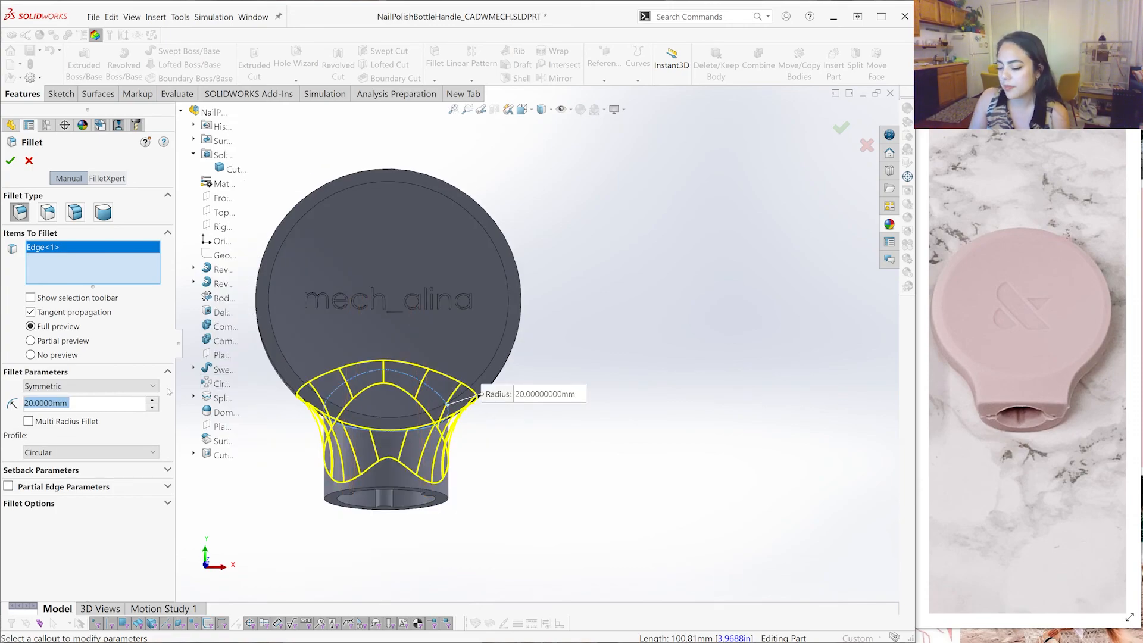
Set the radius of the head-to-neck fillet to 25 mm and complete the fillet
{"action": "type", "text": "25"}
{"action": "key", "text": "Return"}
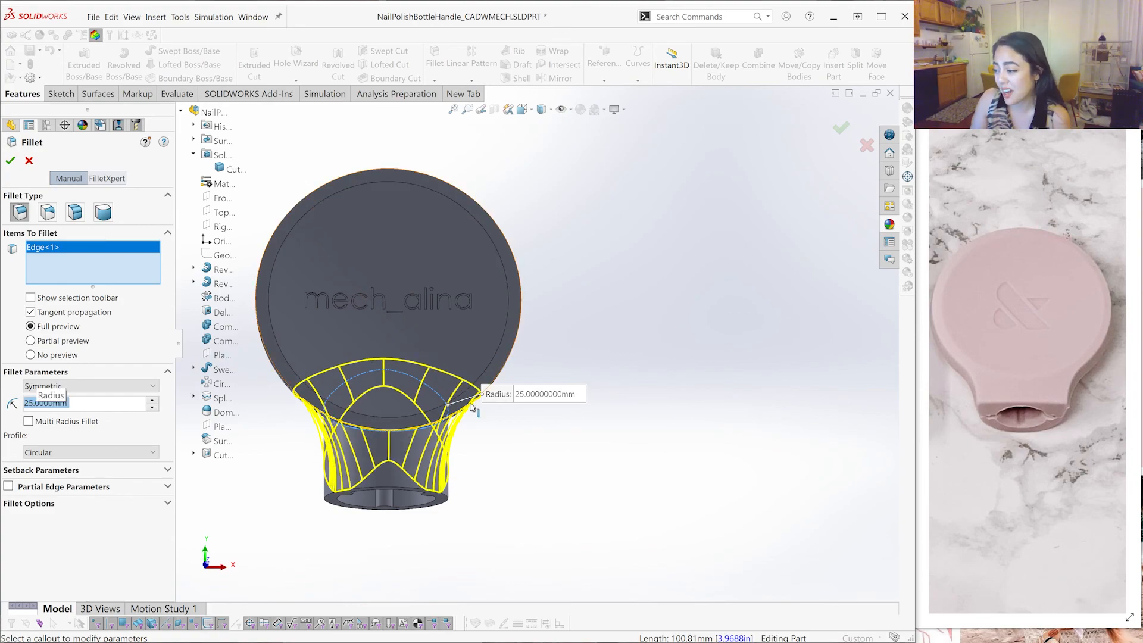
{"action": "middle_click_drag", "start_coordinate": [473, 408], "coordinate": [610, 344]}
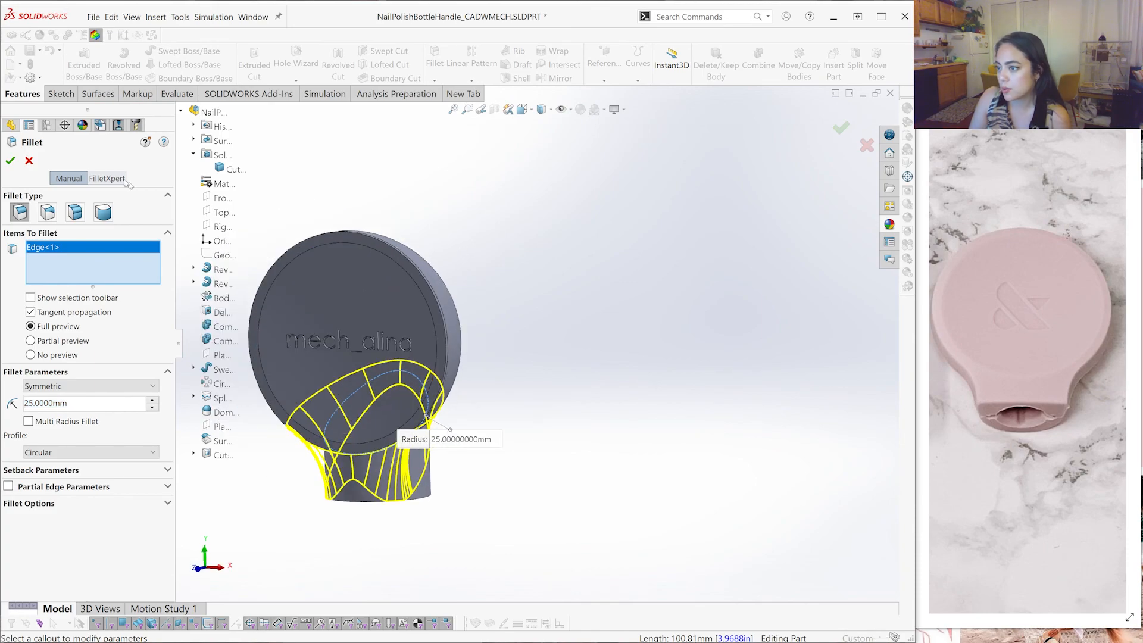
{"action": "left_click", "coordinate": [13, 162]}
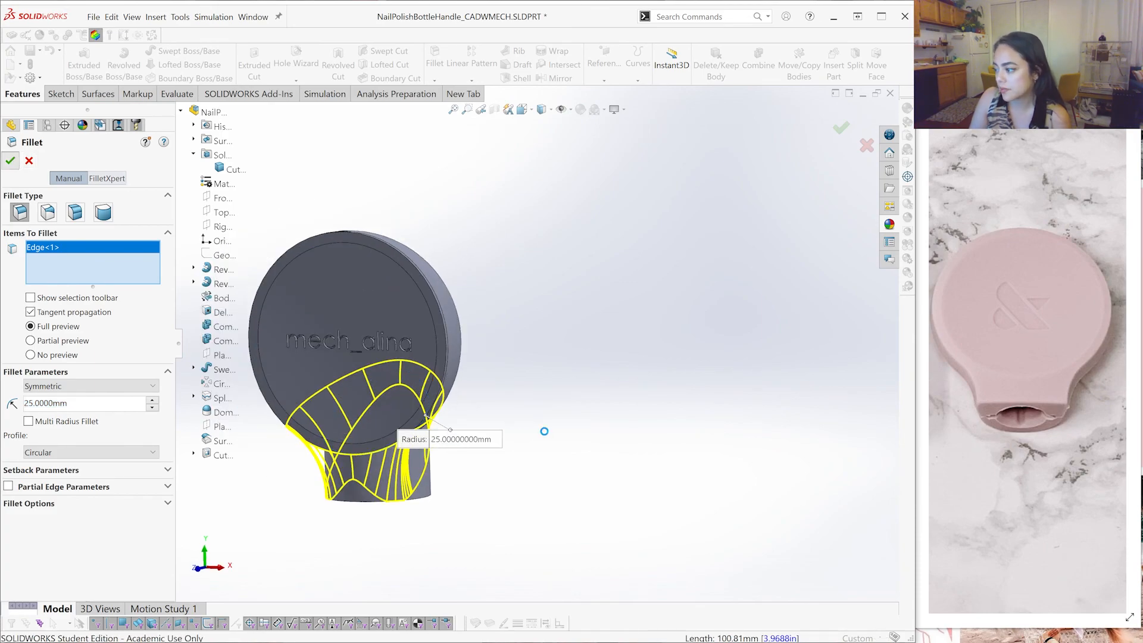
Examine the finished fillet between head and neck from the front, sides and oblique angles against the reference photo
{"action": "scroll", "coordinate": [373, 426], "scroll_direction": "down", "scroll_amount": 3}
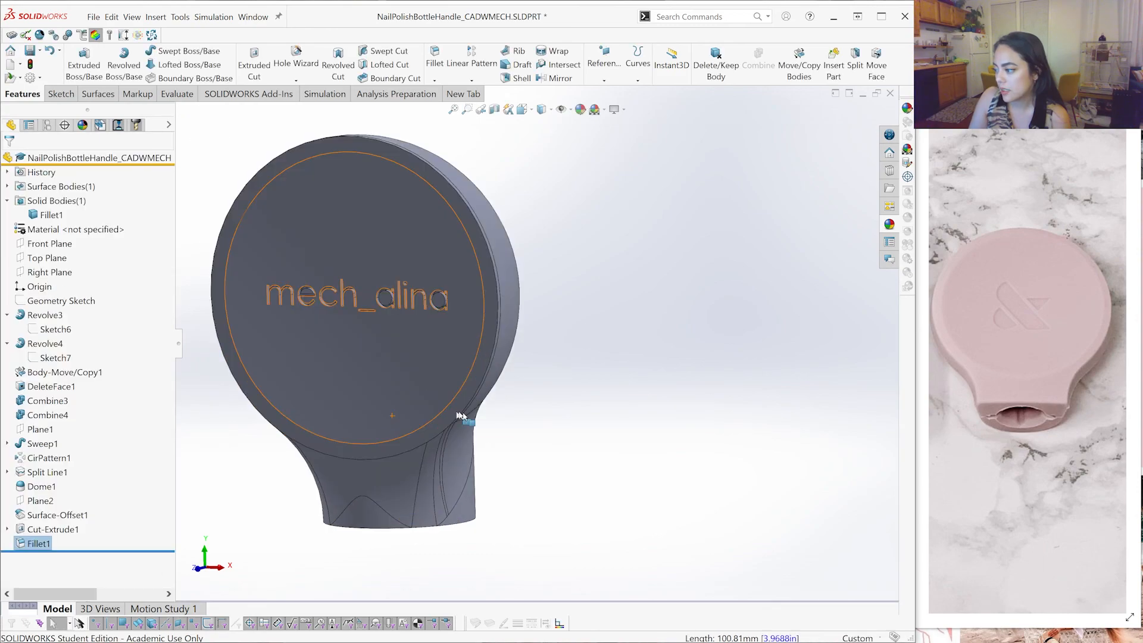
{"action": "middle_click_drag", "start_coordinate": [503, 411], "coordinate": [601, 347]}
{"action": "scroll", "coordinate": [601, 346], "scroll_direction": "up", "scroll_amount": 6}
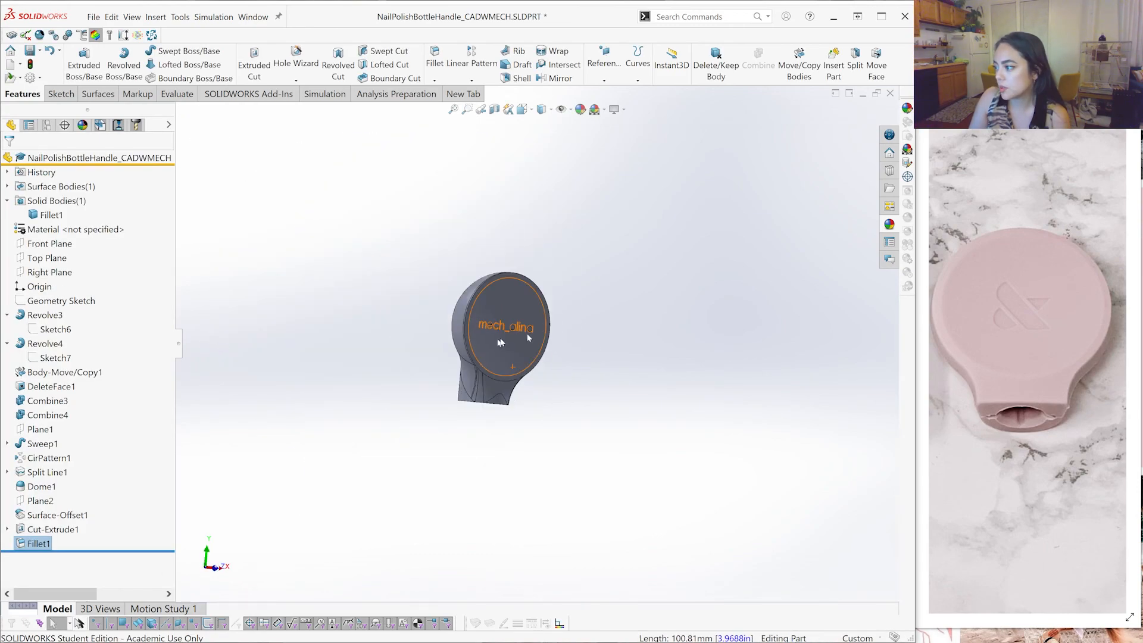
{"action": "scroll", "coordinate": [602, 315], "scroll_direction": "down", "scroll_amount": 3}
{"action": "scroll", "coordinate": [602, 315], "scroll_direction": "down", "scroll_amount": 3}
{"action": "mouse_move", "coordinate": [441, 324]}
{"action": "middle_mouse_down"}
{"action": "mouse_move", "coordinate": [321, 304]}
{"action": "mouse_move", "coordinate": [225, 314]}
{"action": "mouse_move", "coordinate": [435, 259]}
{"action": "mouse_move", "coordinate": [426, 311]}
{"action": "mouse_move", "coordinate": [438, 314]}
{"action": "middle_mouse_up"}
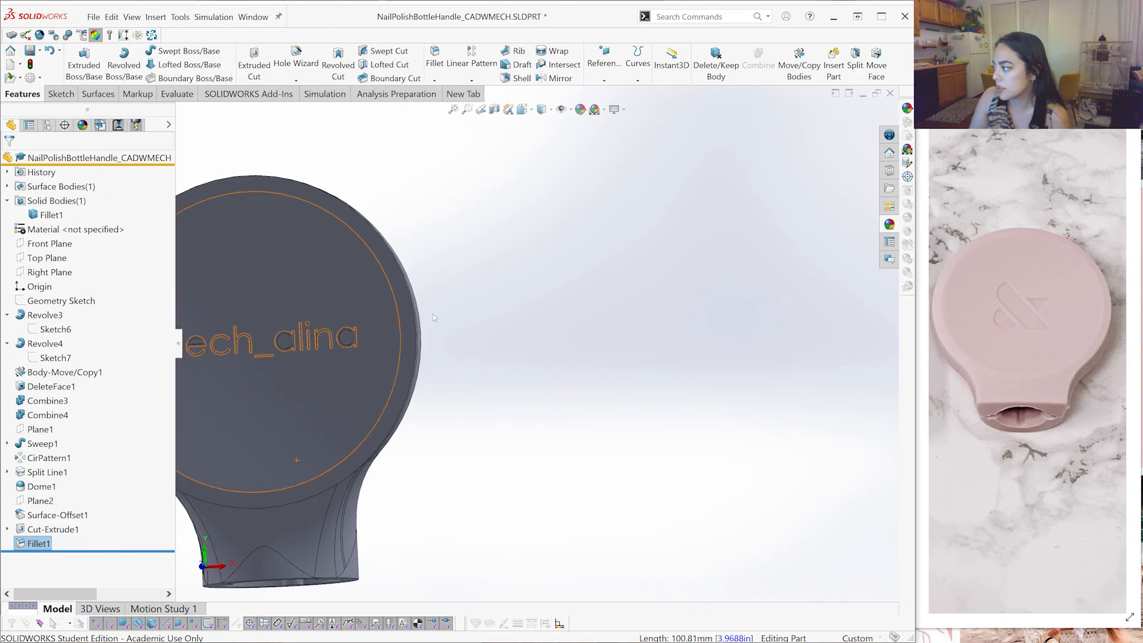
{"action": "scroll", "coordinate": [589, 374], "scroll_direction": "up", "scroll_amount": 1}
{"action": "middle_click_drag", "start_coordinate": [430, 483], "coordinate": [334, 482]}
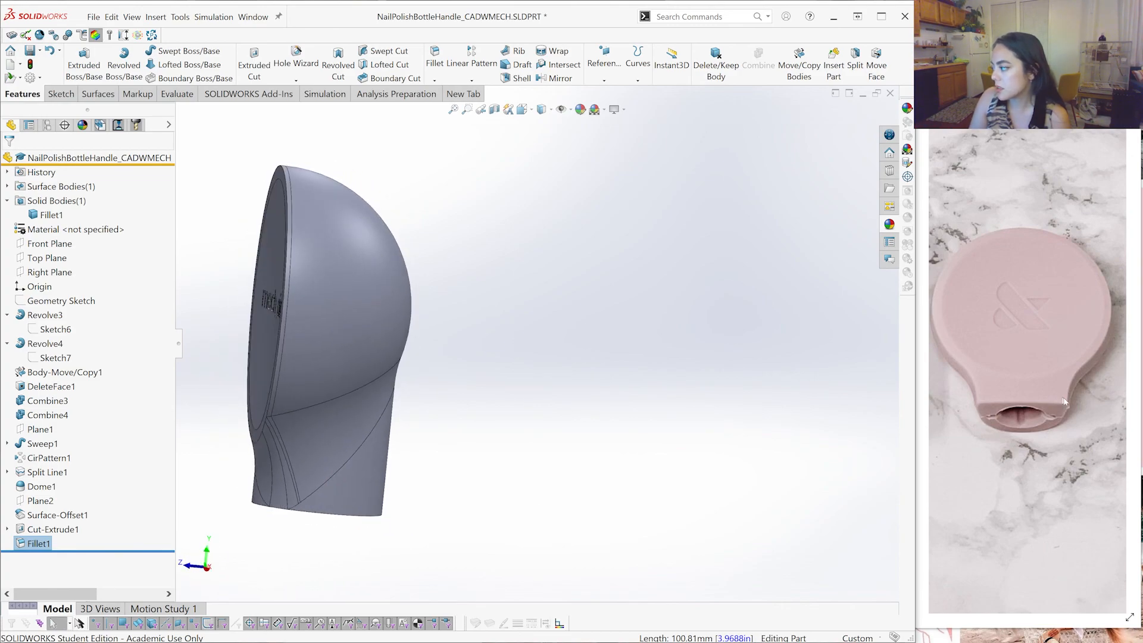
{"action": "key", "text": "ctrl+1"}
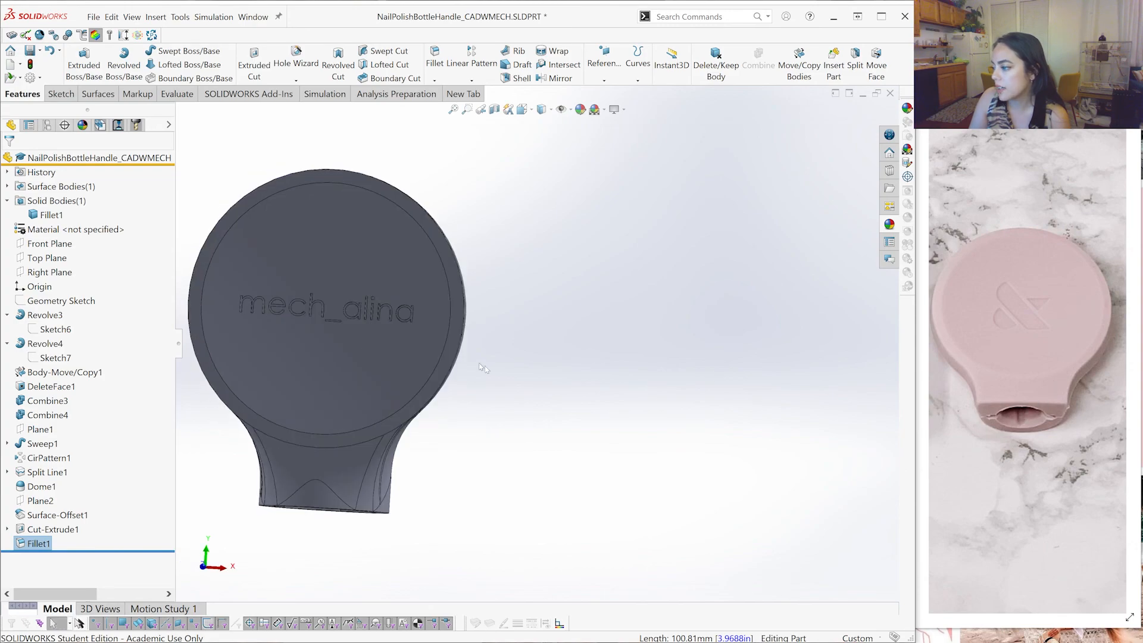
{"action": "middle_click_drag", "start_coordinate": [484, 366], "coordinate": [392, 369]}
{"action": "middle_click_drag", "start_coordinate": [560, 371], "coordinate": [422, 267]}
{"action": "scroll", "coordinate": [500, 203], "scroll_direction": "up", "scroll_amount": 1}
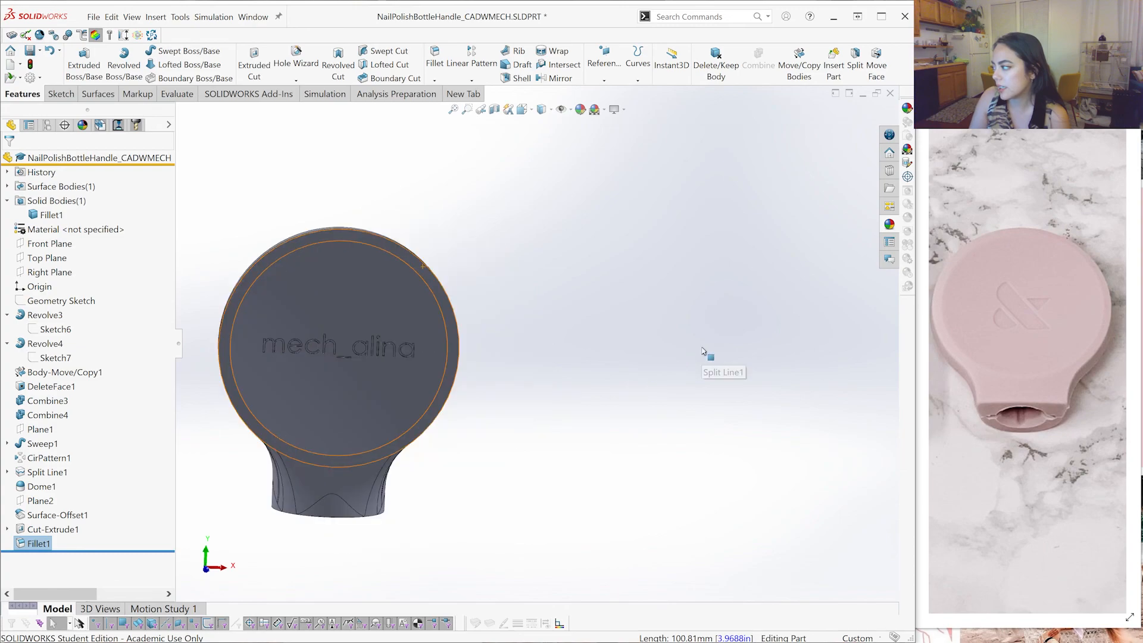
{"action": "middle_click_drag", "start_coordinate": [357, 357], "coordinate": [337, 404]}
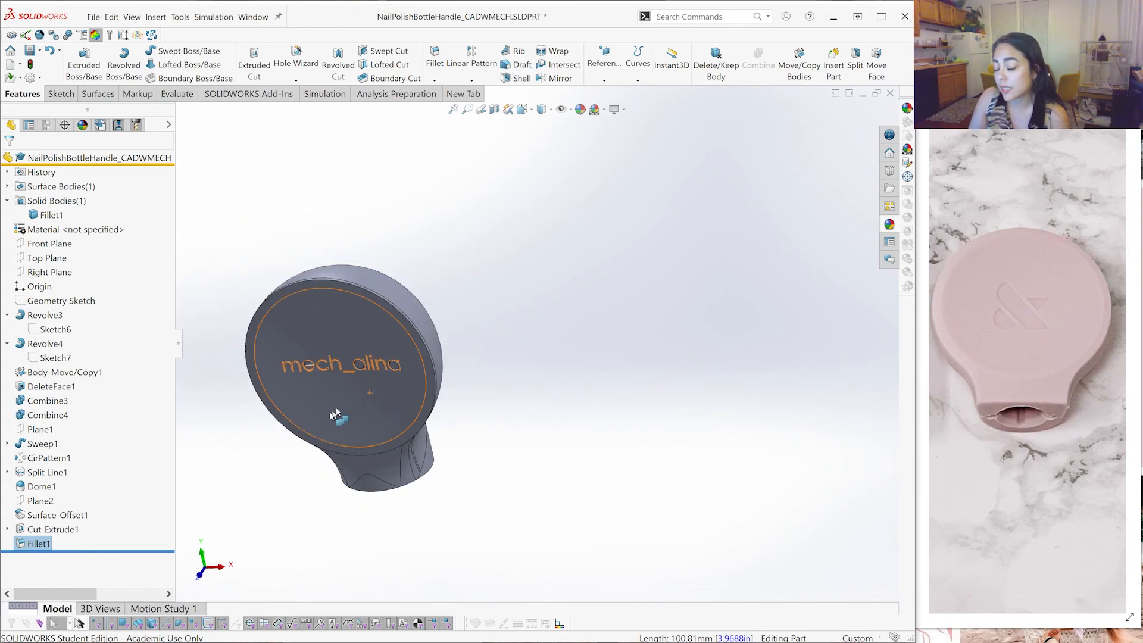
{"action": "middle_click_drag", "start_coordinate": [404, 407], "coordinate": [480, 310]}
{"action": "scroll", "coordinate": [516, 329], "scroll_direction": "up", "scroll_amount": 3}
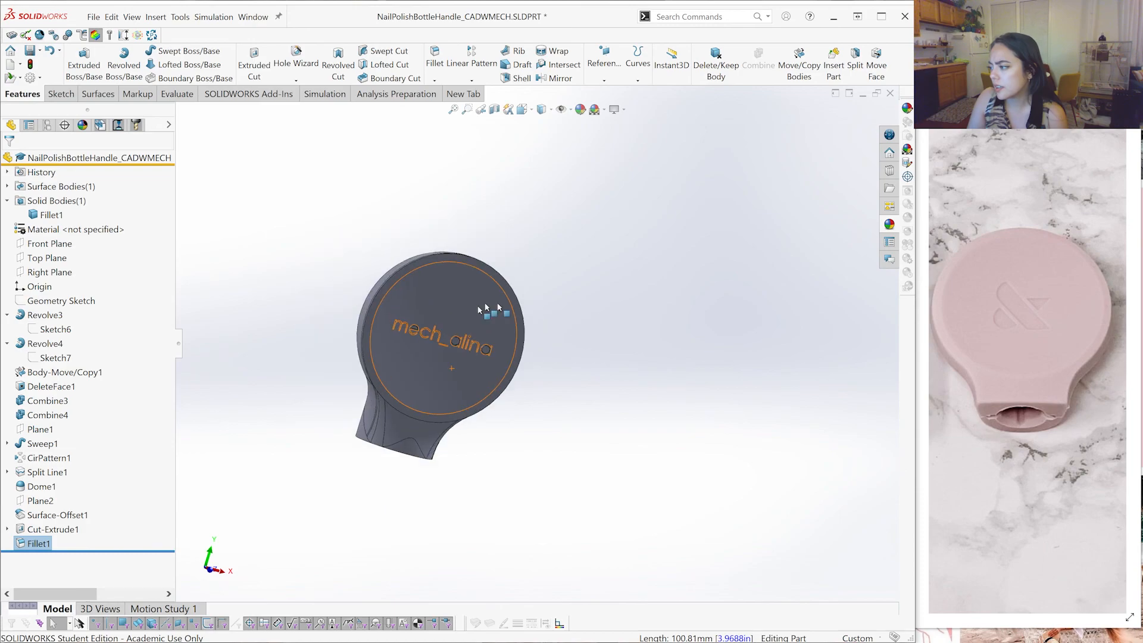
{"action": "middle_click_drag", "start_coordinate": [583, 406], "coordinate": [390, 357]}
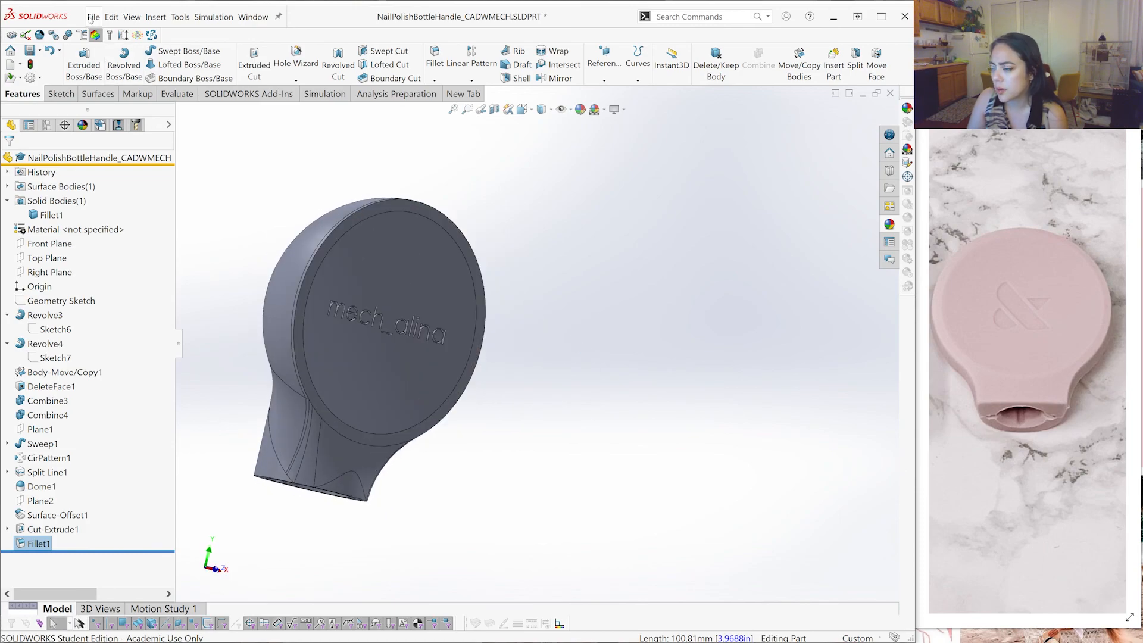
Save the nail polish bottle handle part
{"action": "left_click", "coordinate": [92, 17]}
{"action": "left_click", "coordinate": [132, 156]}
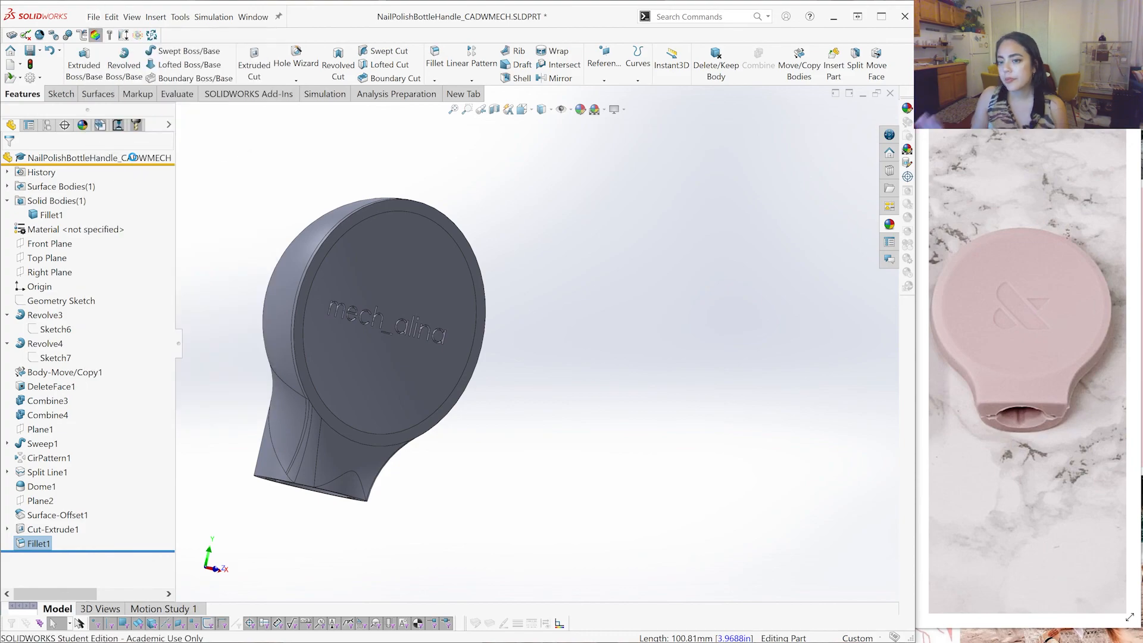